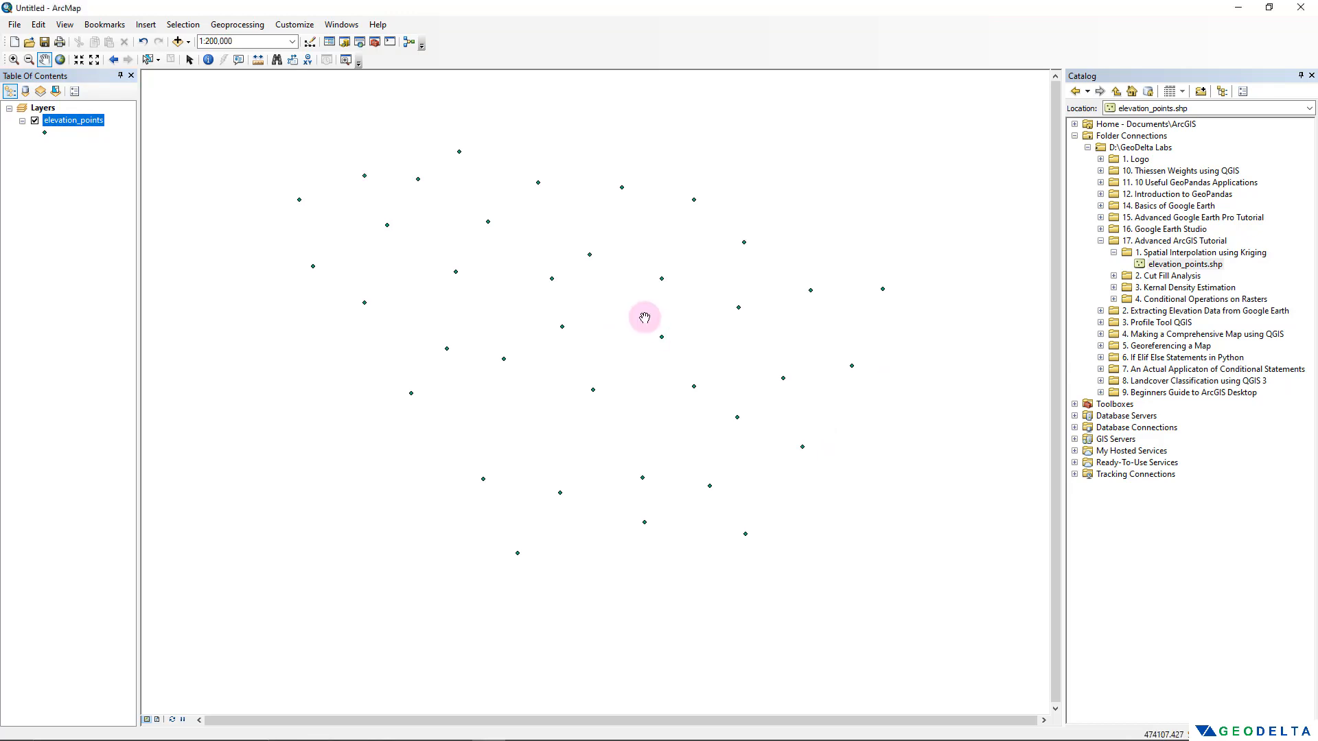
Step: Open the attribute table of the elevation_points layer, examine the values in its elevation field, and close the table
{"action": "left_click", "coordinate": [78, 129]}
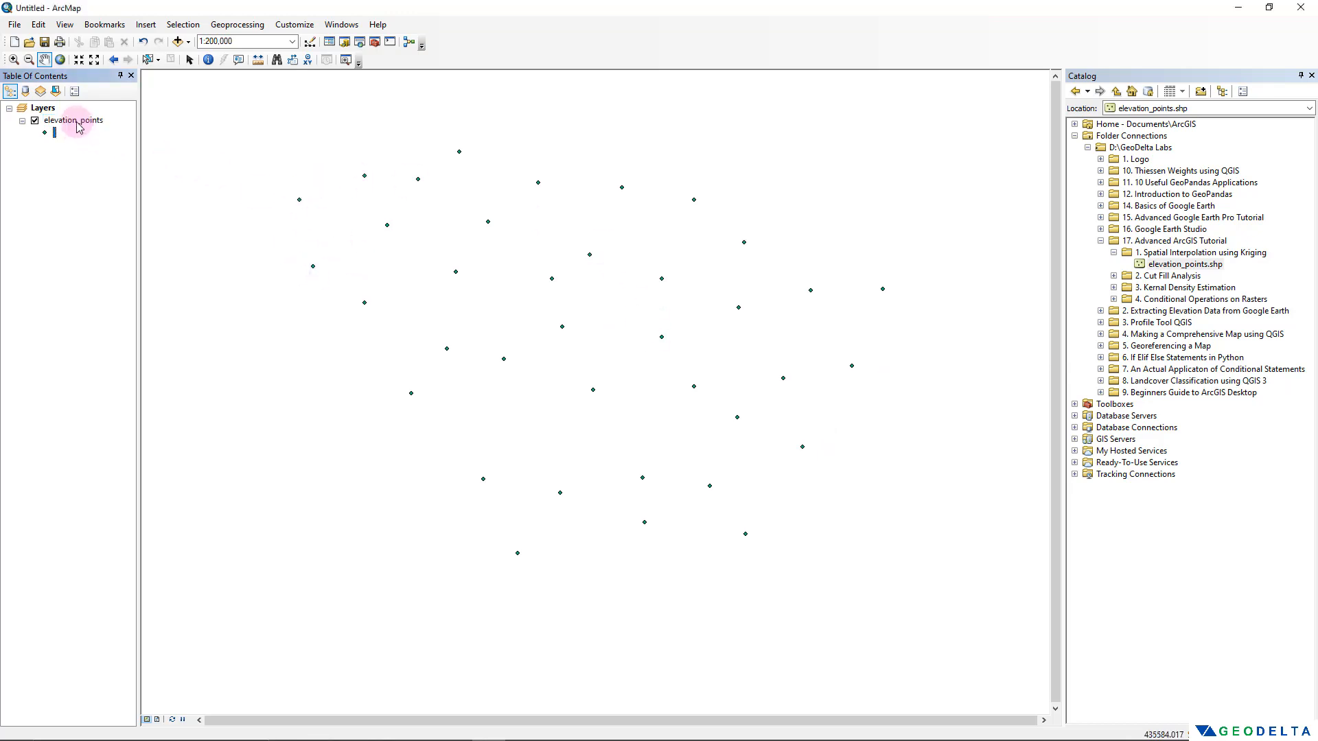
{"action": "left_click", "coordinate": [84, 129]}
{"action": "right_click", "coordinate": [84, 129]}
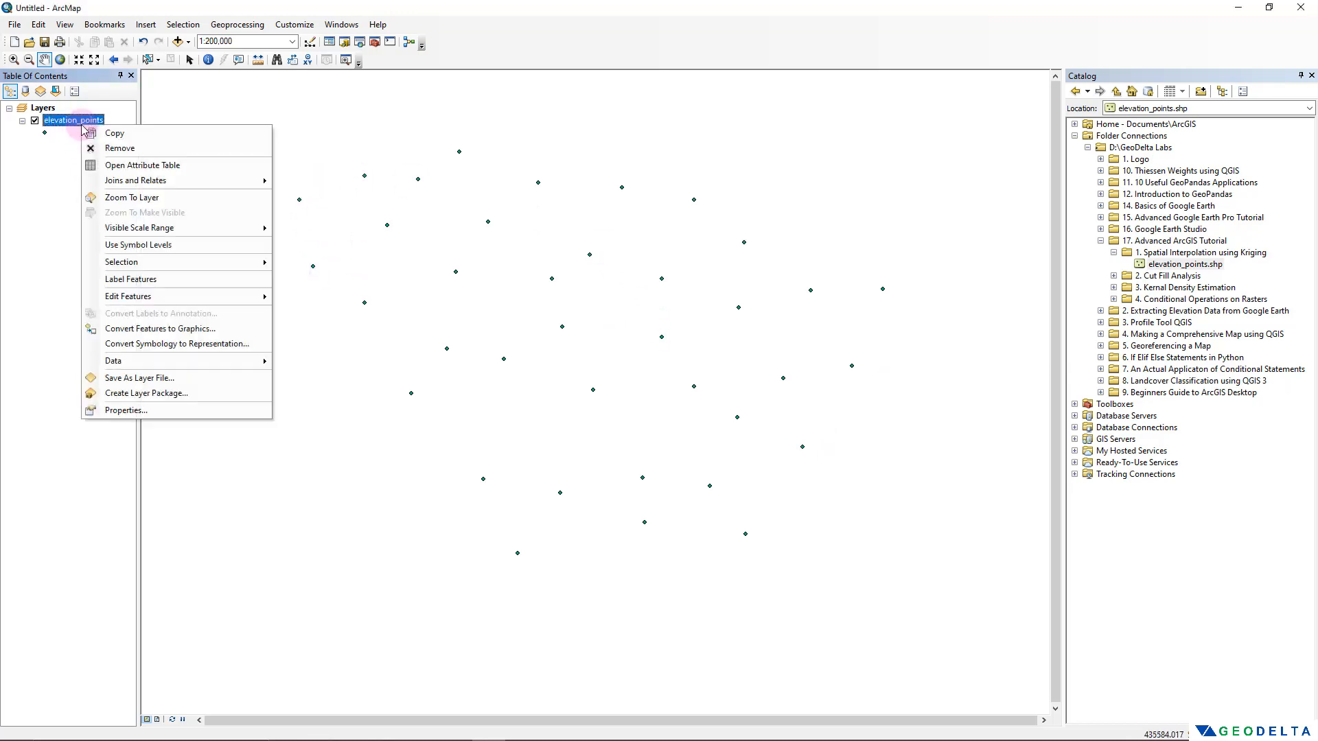
{"action": "left_click", "coordinate": [126, 165]}
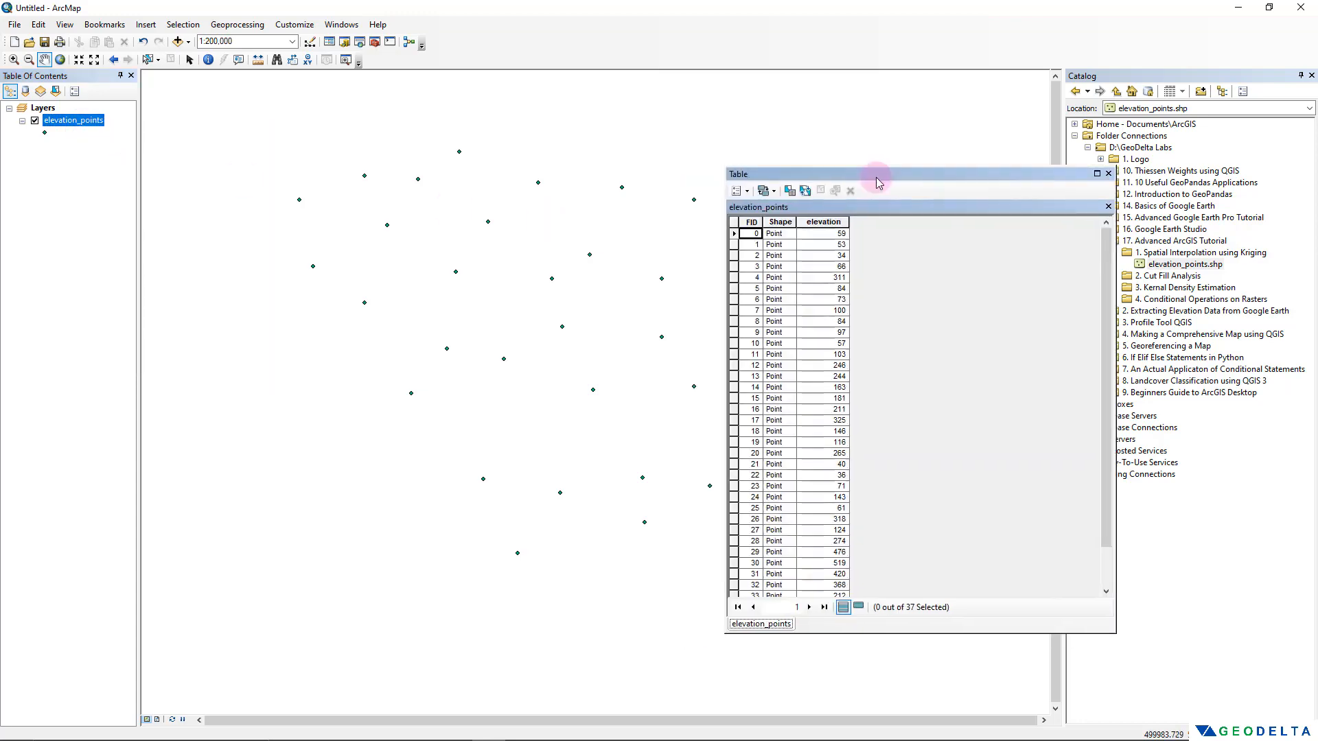
{"action": "left_click_drag", "start_coordinate": [876, 177], "coordinate": [982, 121]}
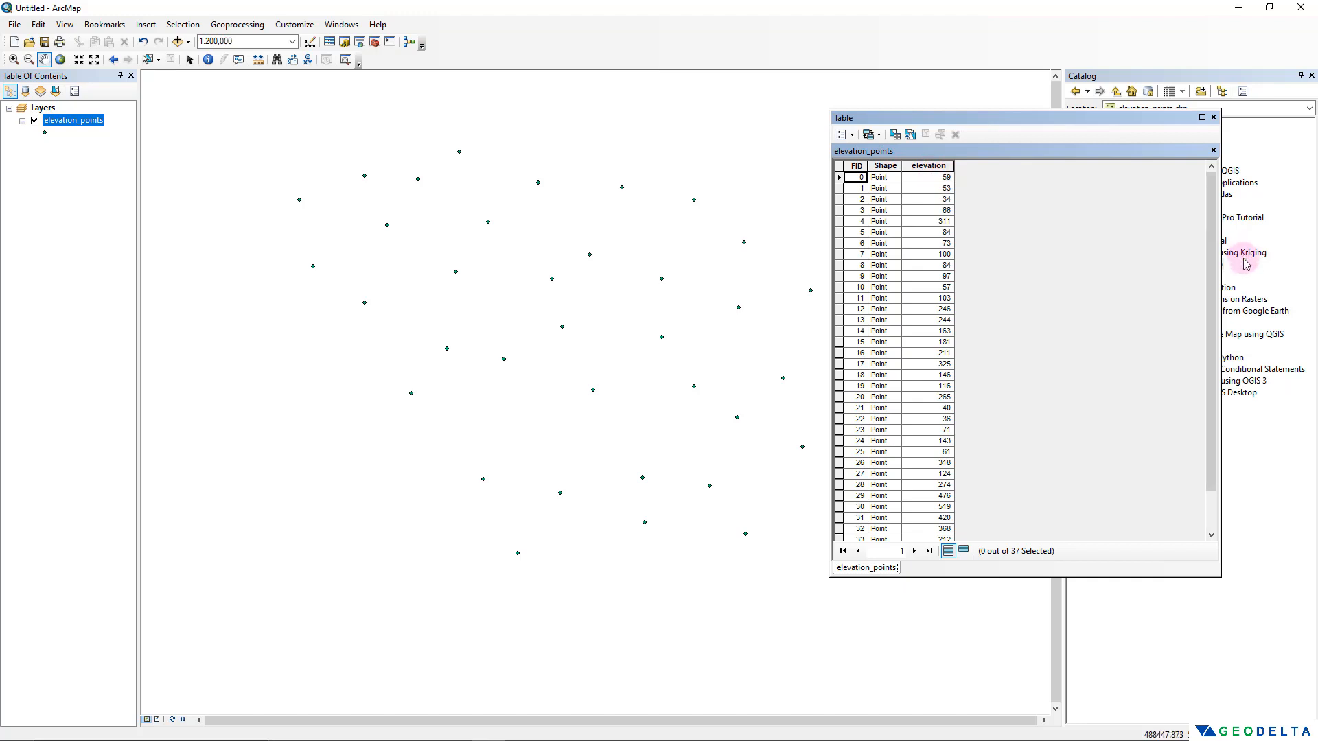
{"action": "left_click", "coordinate": [930, 166]}
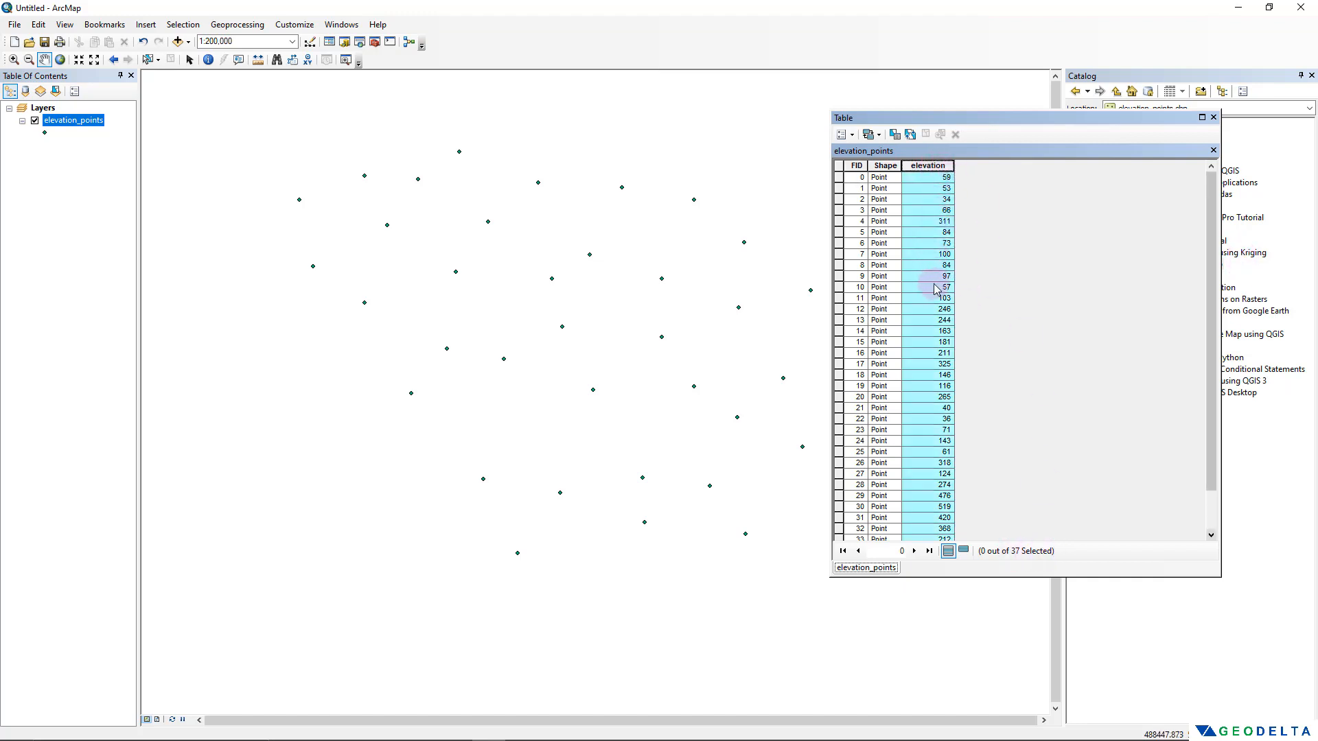
{"action": "left_click_drag", "start_coordinate": [1211, 365], "coordinate": [1212, 401]}
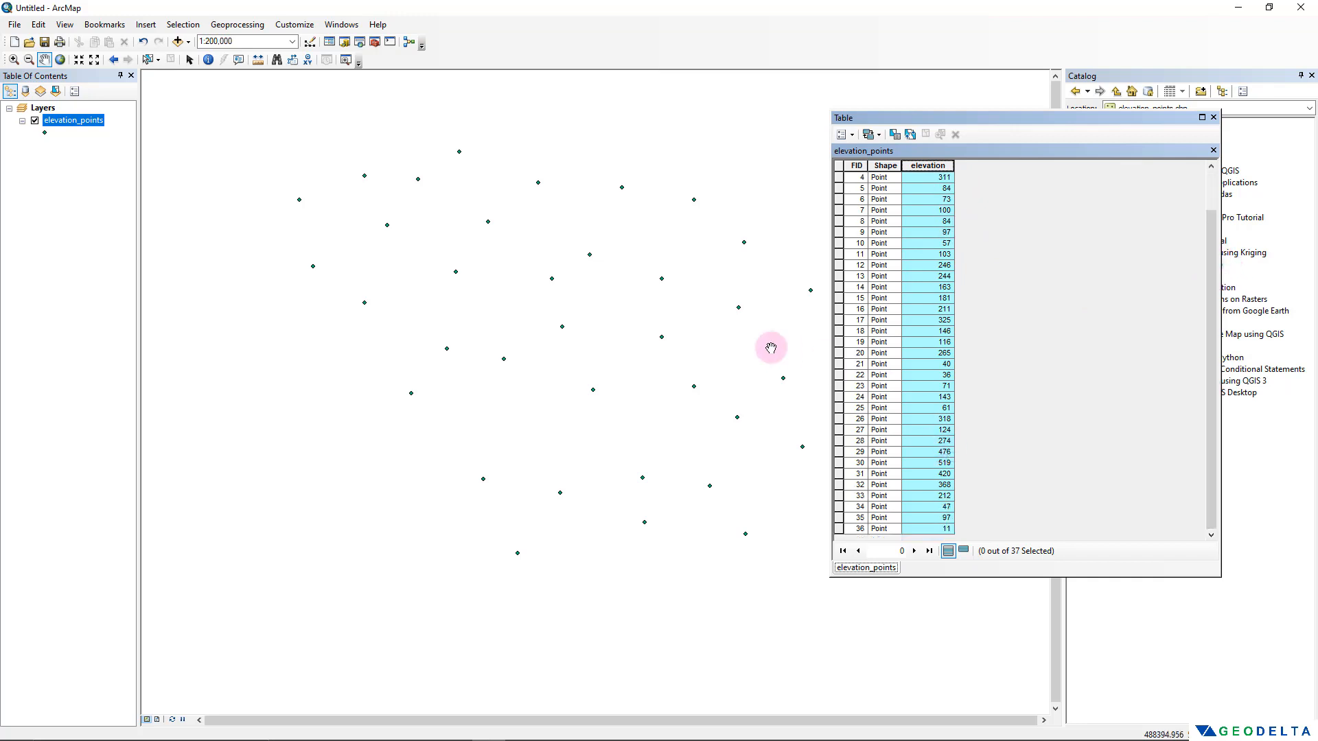
{"action": "left_click", "coordinate": [1213, 117]}
Step: Label the features of the elevation_points layer on the map
{"action": "right_click", "coordinate": [91, 122]}
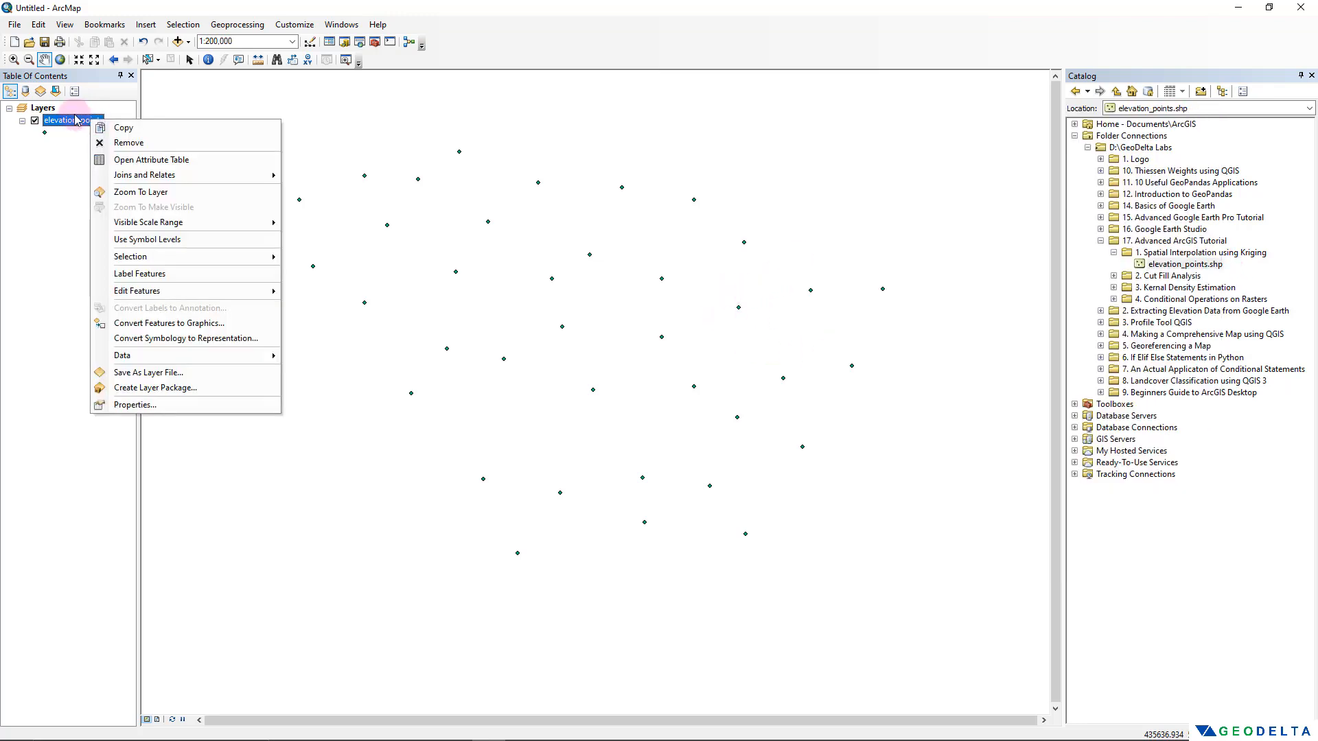
{"action": "left_click", "coordinate": [172, 275]}
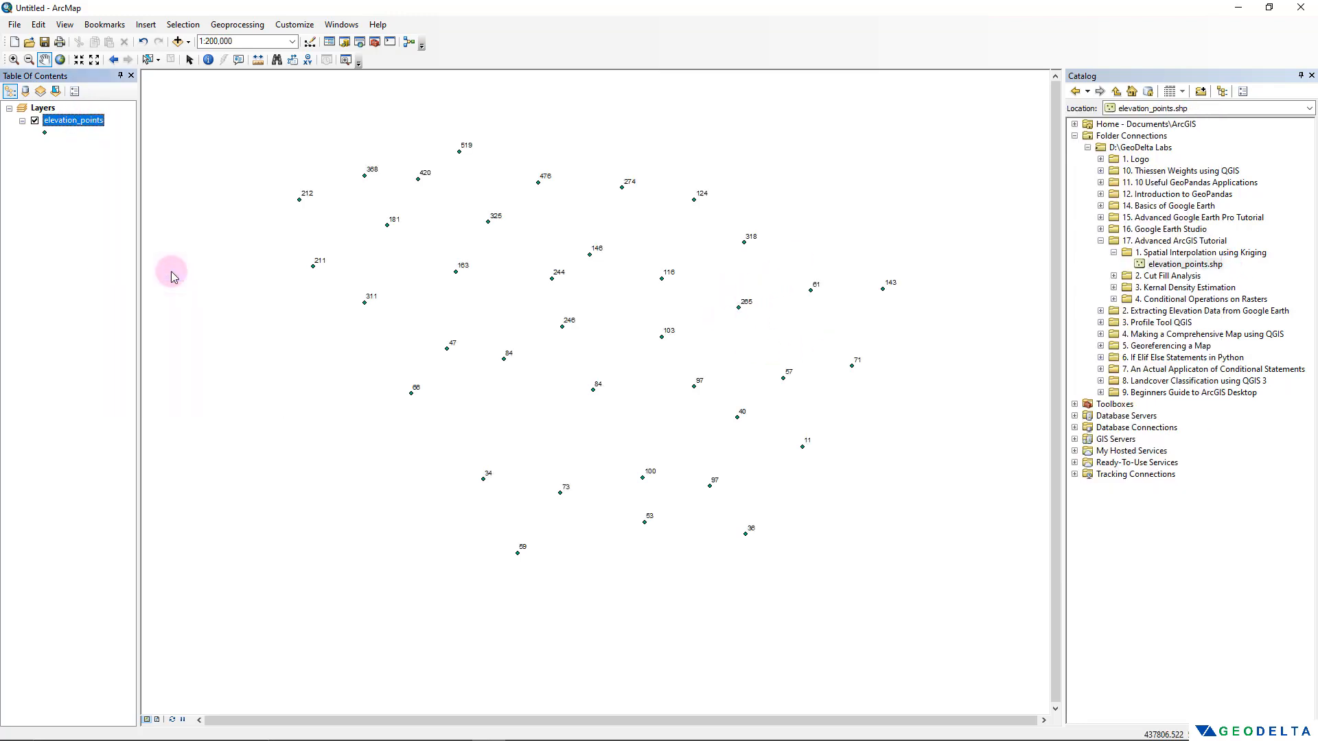
{"action": "scroll", "coordinate": [679, 412], "scroll_direction": "up", "scroll_amount": 2}
{"action": "scroll", "coordinate": [680, 412], "scroll_direction": "down", "scroll_amount": 1}
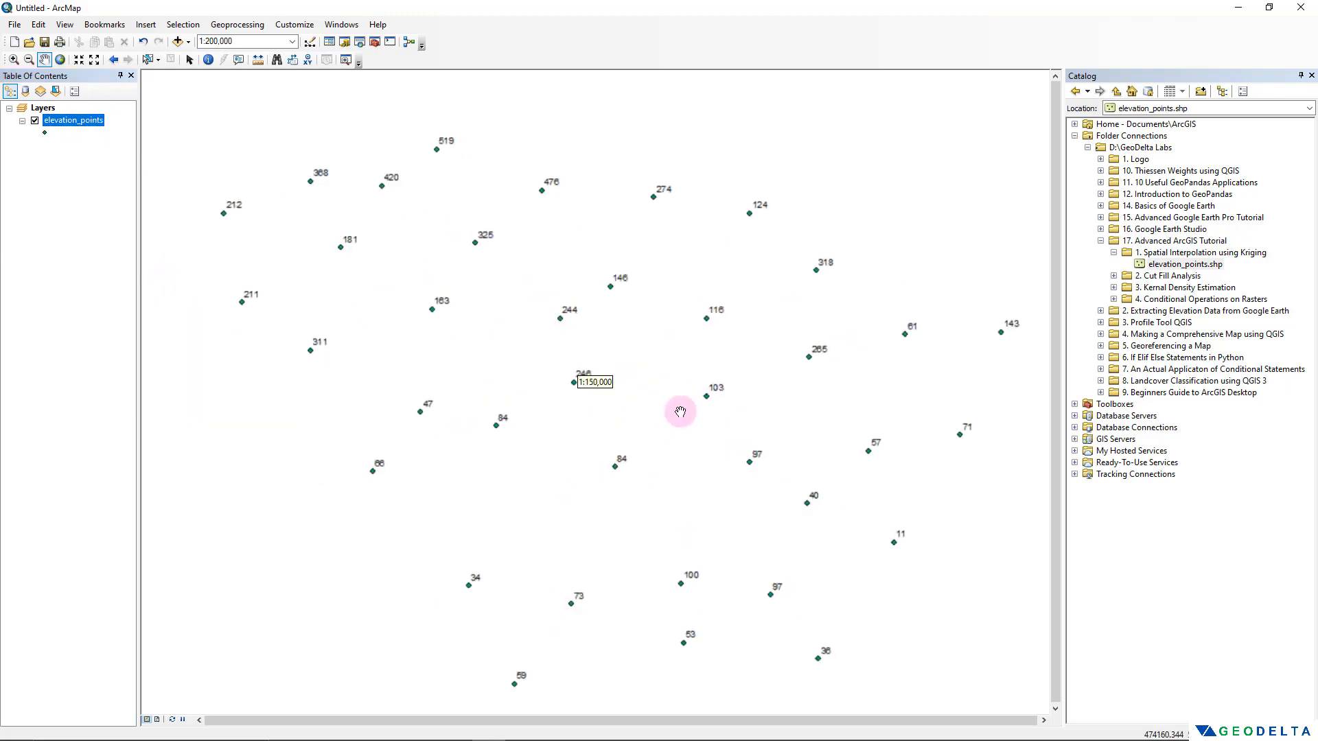
{"action": "left_click_drag", "start_coordinate": [674, 409], "coordinate": [660, 403]}
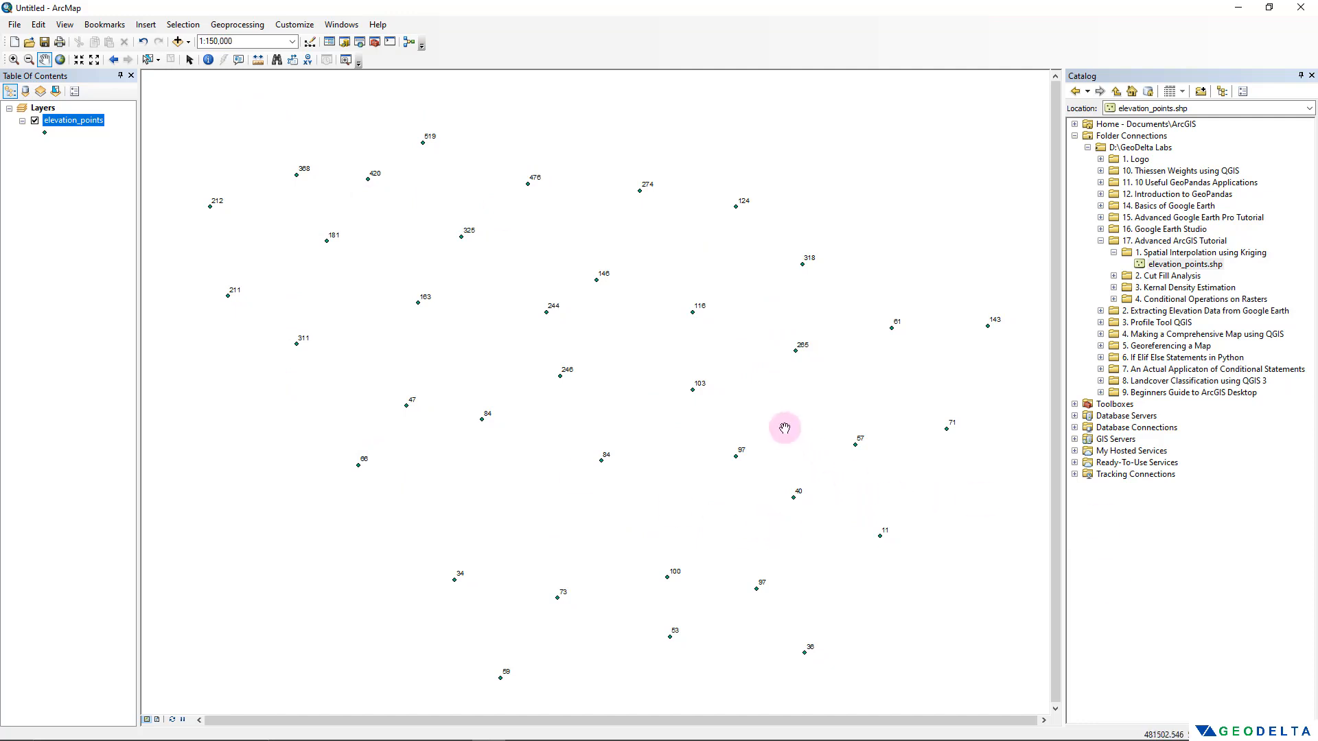
{"action": "left_click_drag", "start_coordinate": [782, 427], "coordinate": [769, 424]}
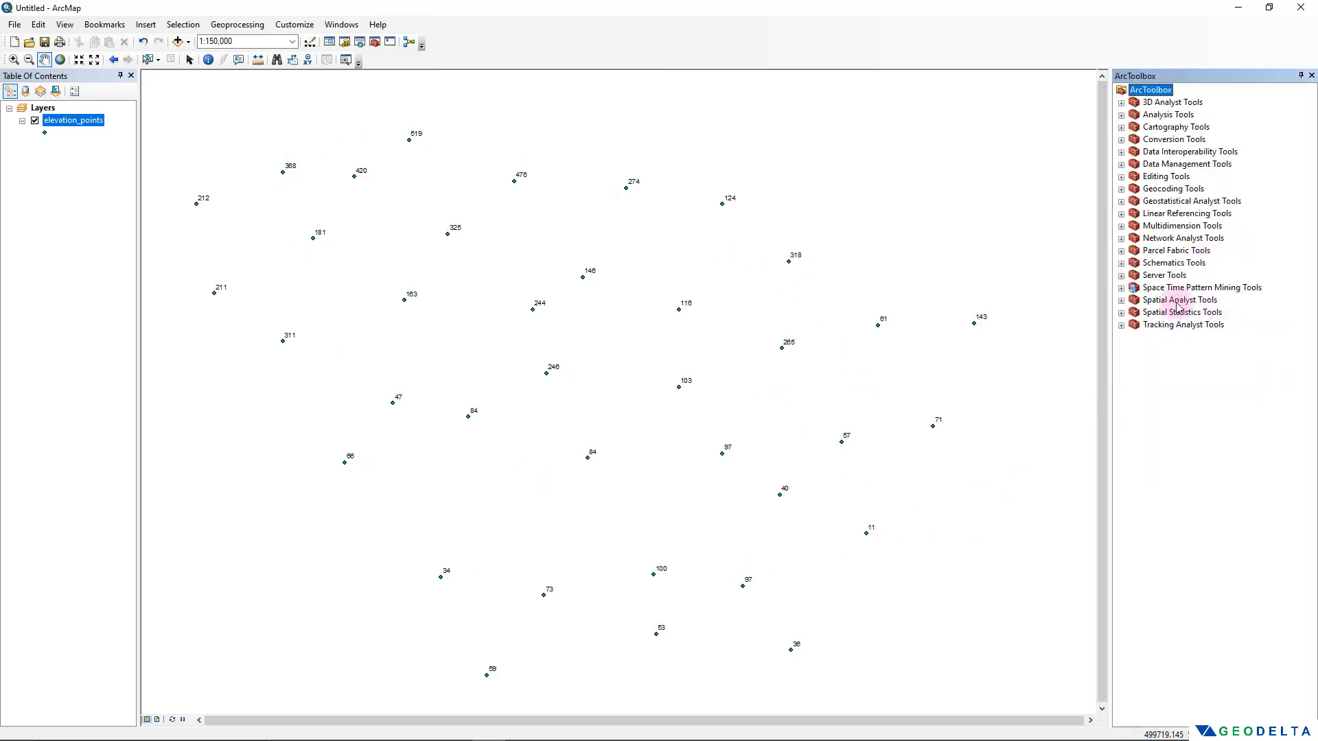
Step: Open the Kriging tool from the Spatial Analyst interpolation tools and enlarge its dialog
{"action": "double_click", "coordinate": [1177, 302]}
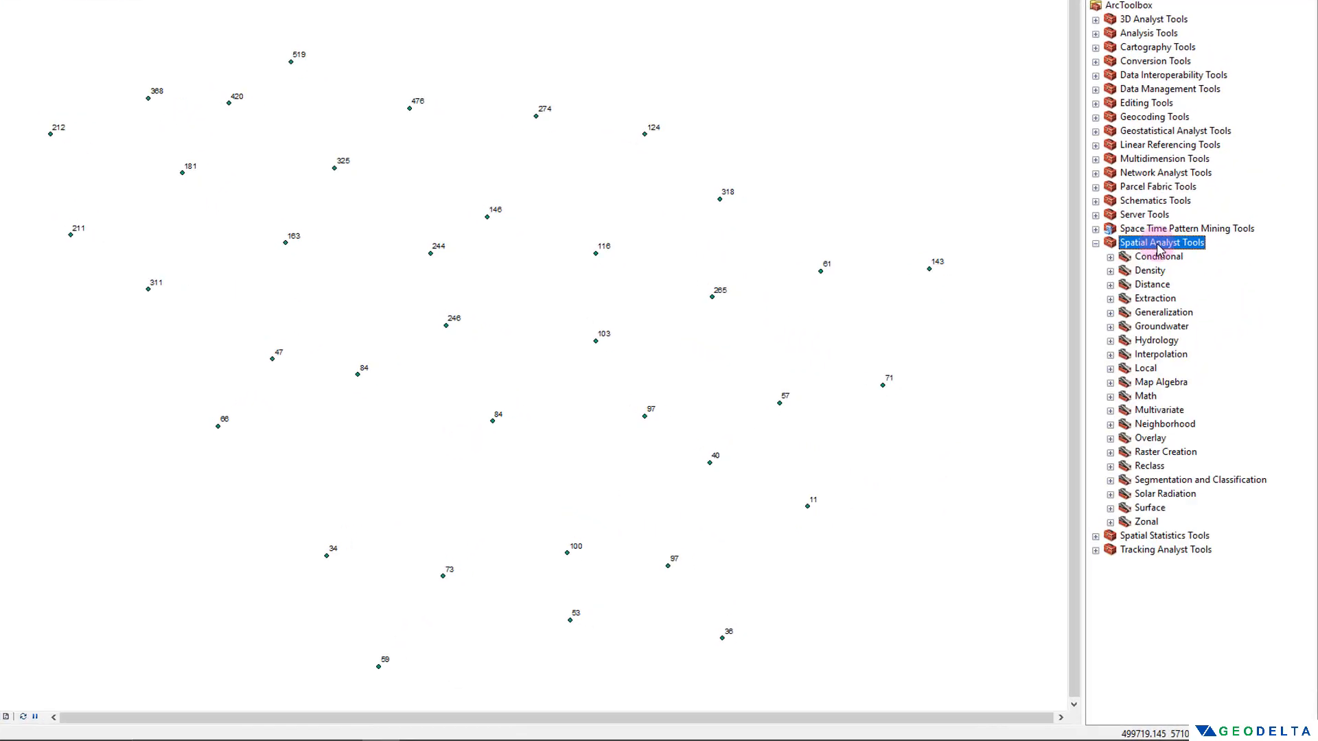
{"action": "double_click", "coordinate": [1179, 399]}
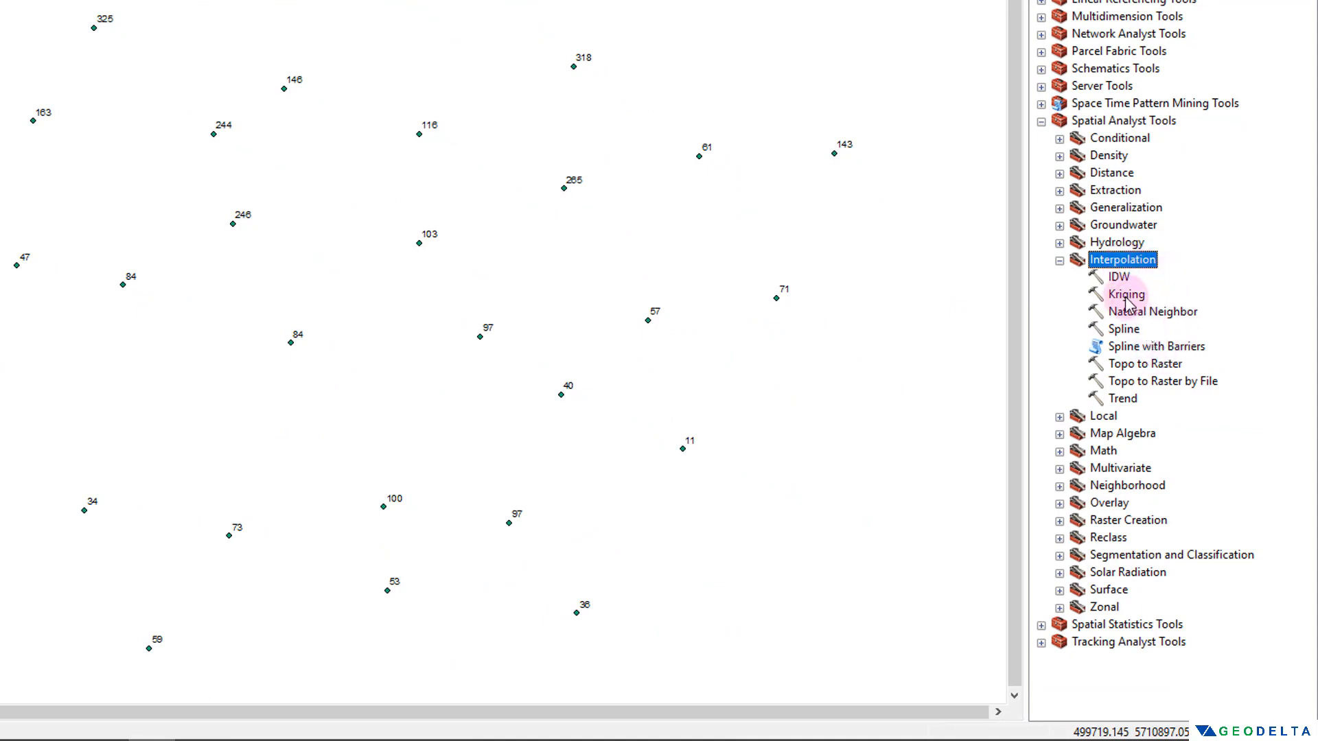
{"action": "left_click", "coordinate": [1124, 296]}
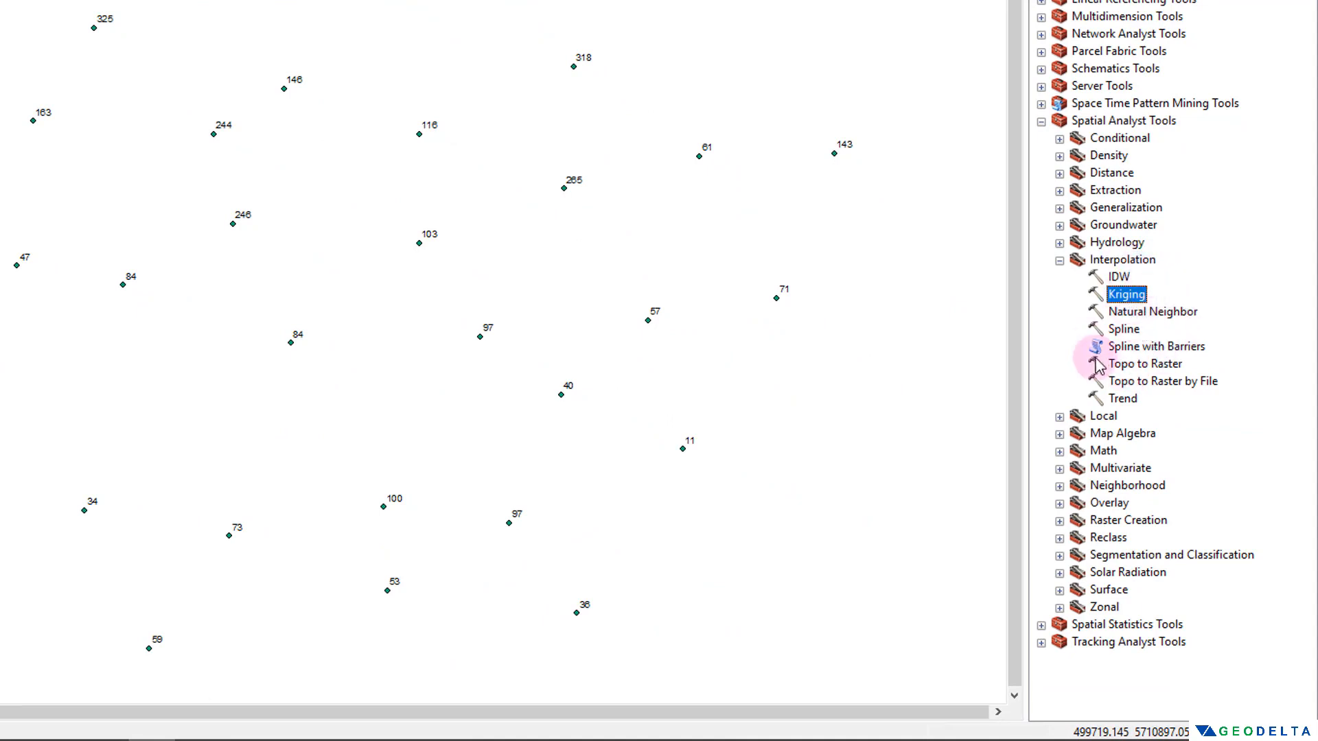
{"action": "left_click", "coordinate": [1120, 278]}
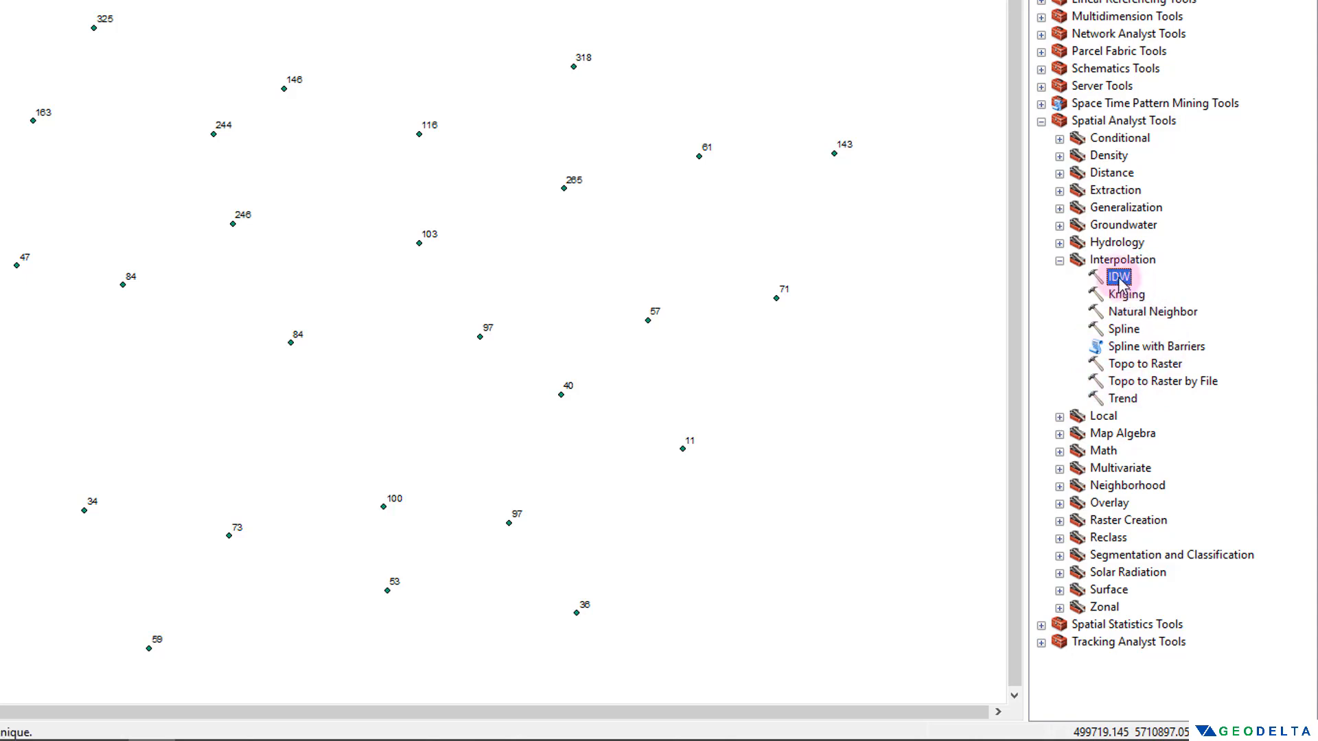
{"action": "left_click", "coordinate": [1126, 295]}
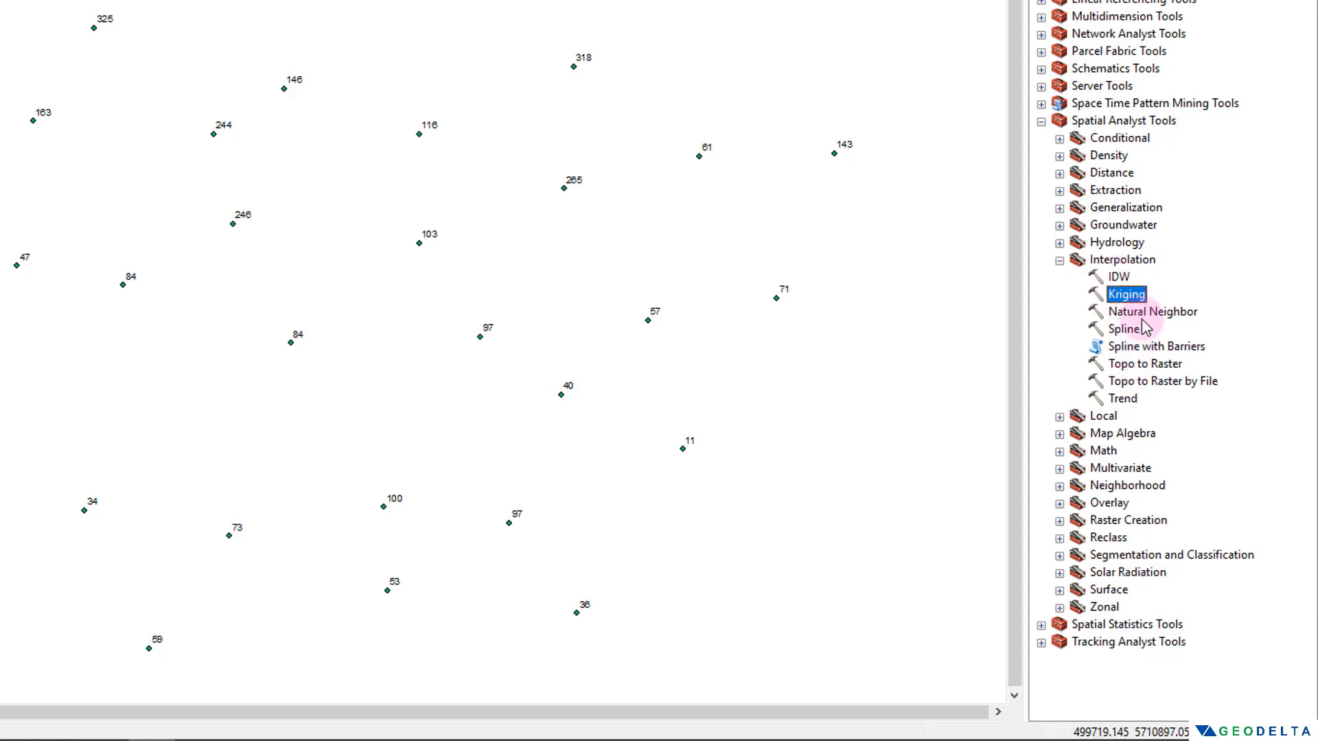
{"action": "double_click", "coordinate": [1126, 296]}
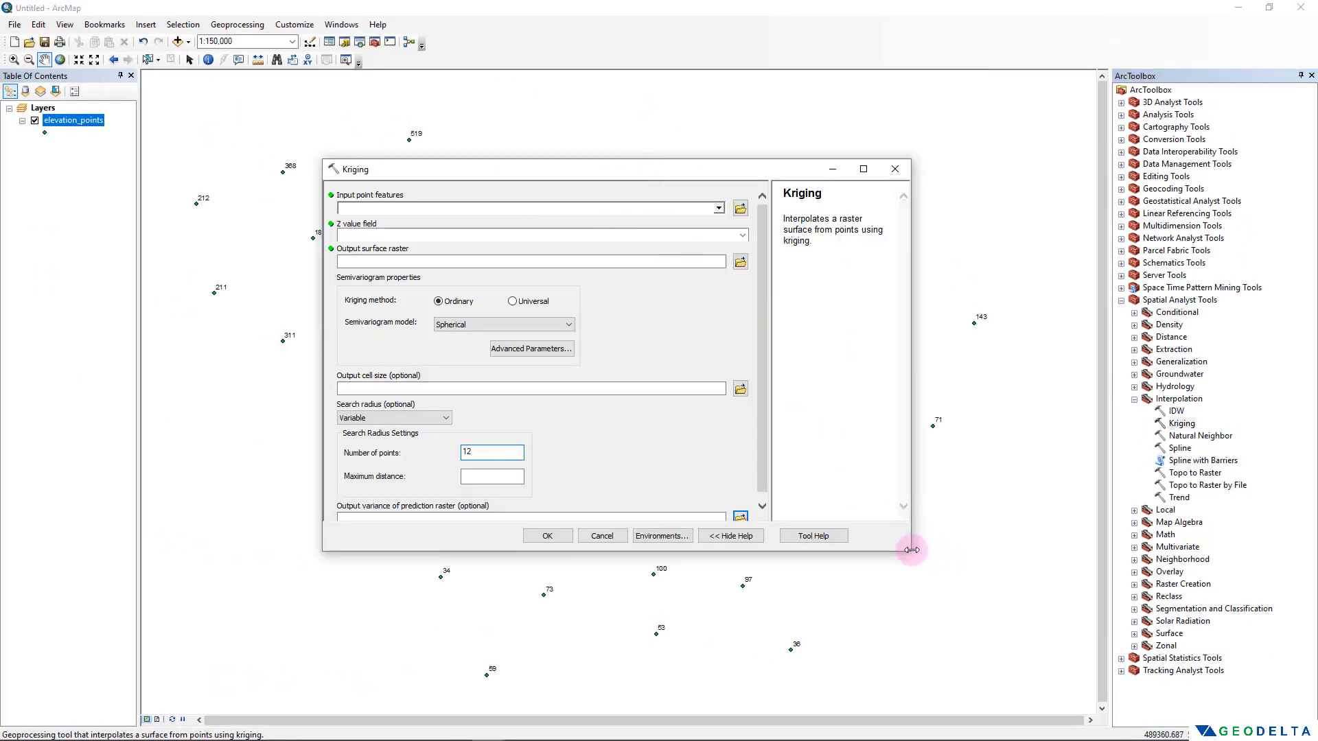
{"action": "left_click_drag", "start_coordinate": [912, 547], "coordinate": [981, 610]}
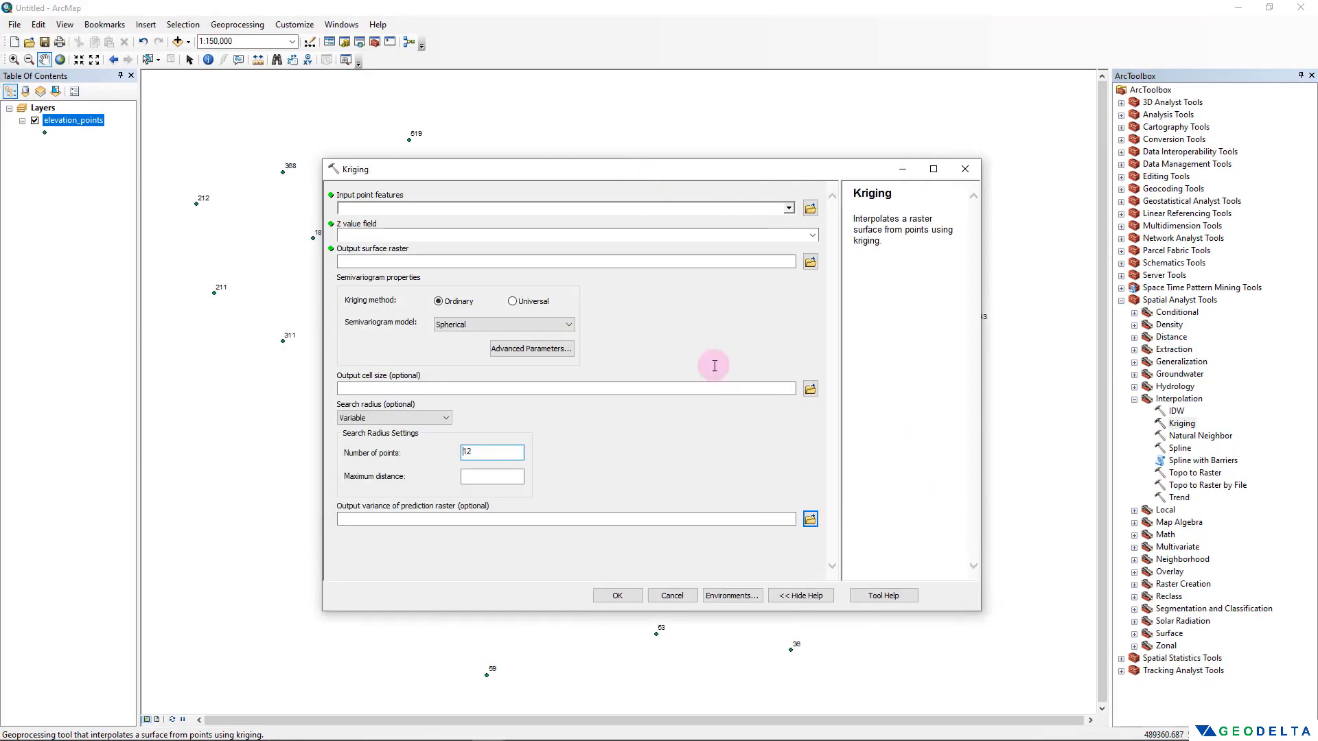
Step: Set elevation_points as the Kriging input point features and elevation as the Z value field
{"action": "left_click", "coordinate": [370, 207]}
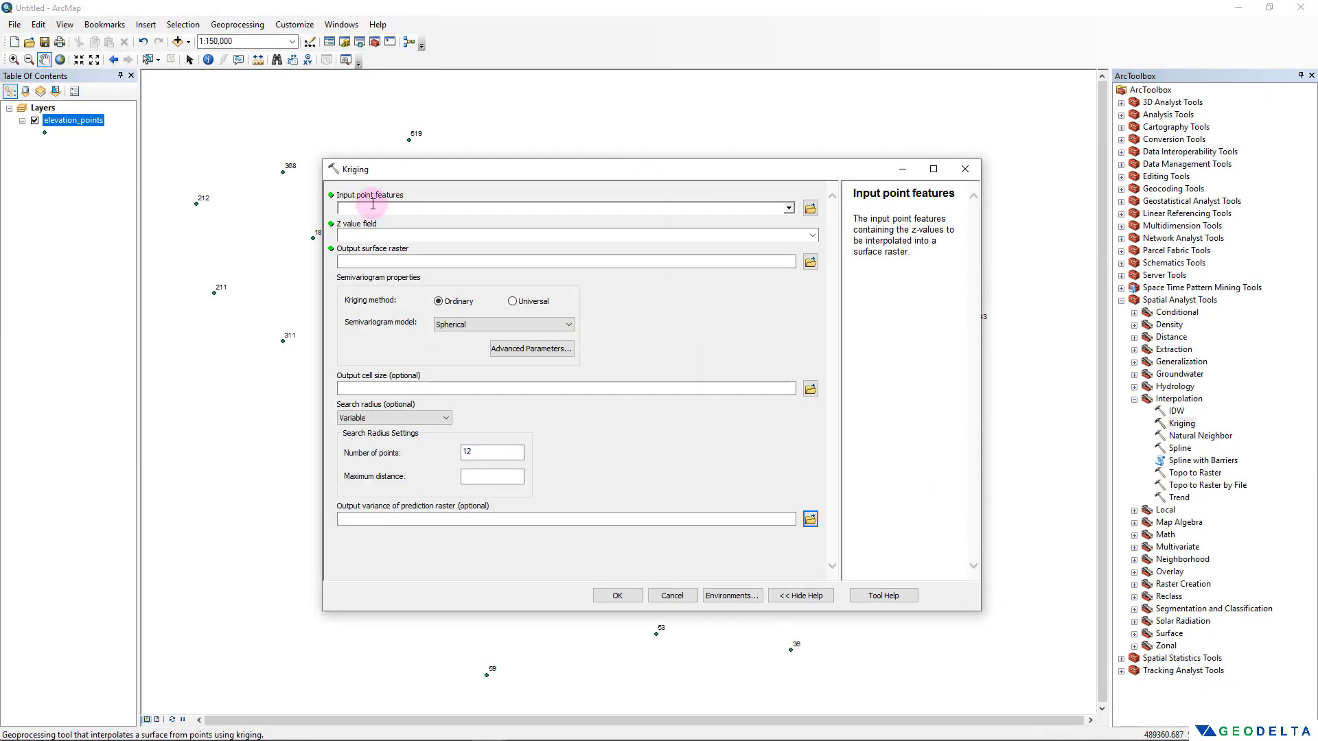
{"action": "left_click", "coordinate": [68, 125]}
{"action": "left_click_drag", "start_coordinate": [68, 126], "coordinate": [371, 209]}
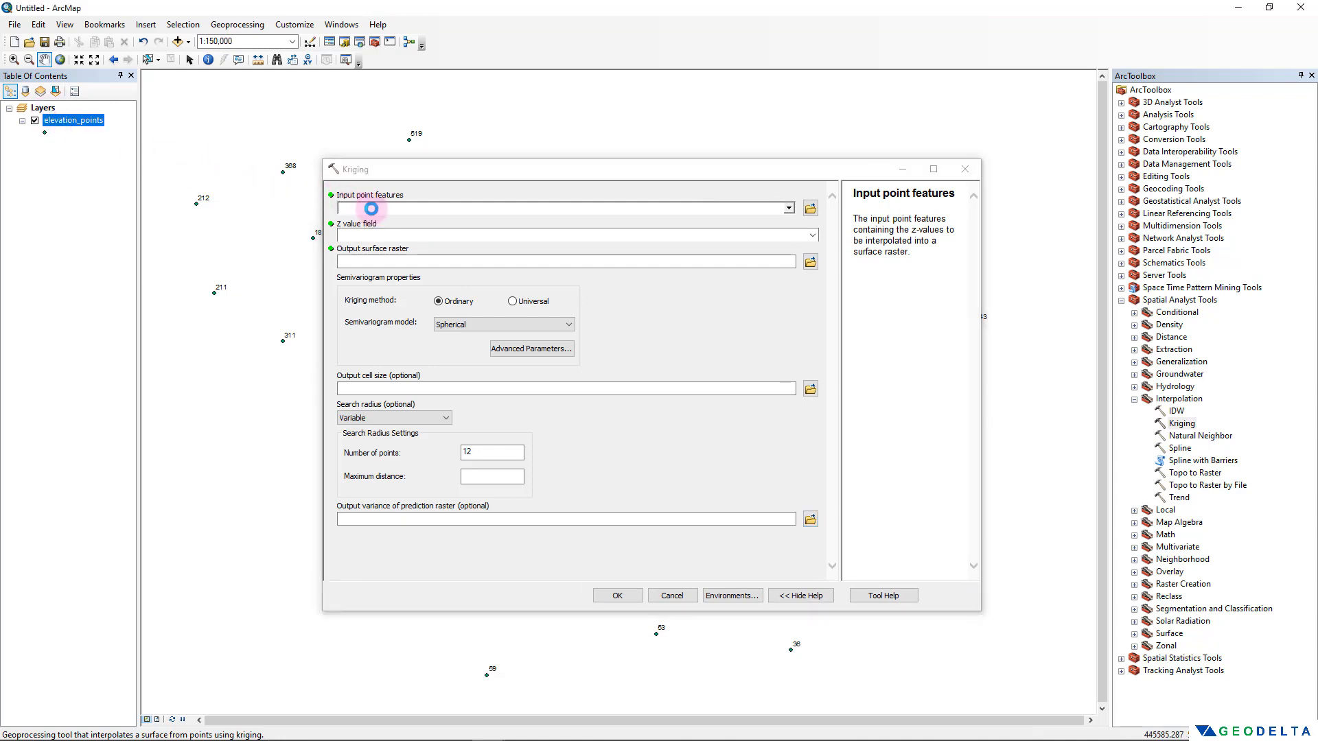
{"action": "left_click", "coordinate": [420, 230]}
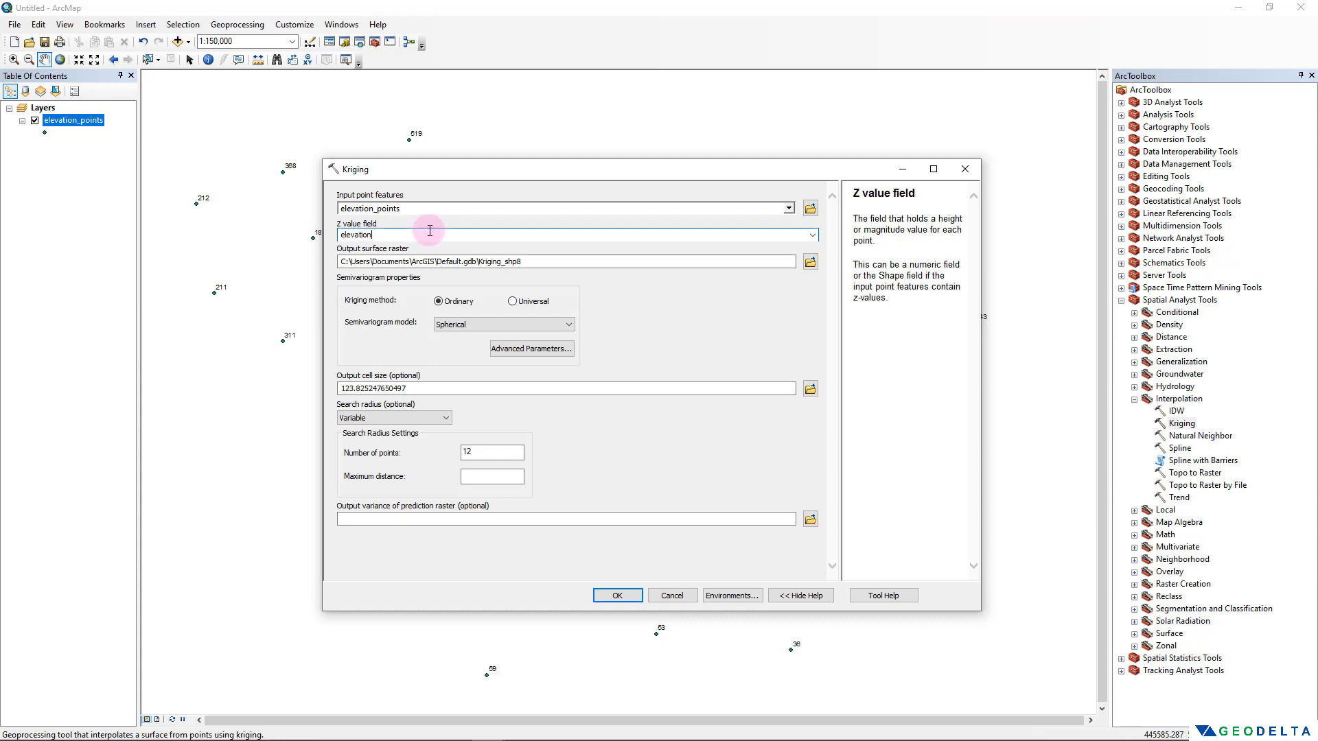
{"action": "left_click", "coordinate": [811, 235]}
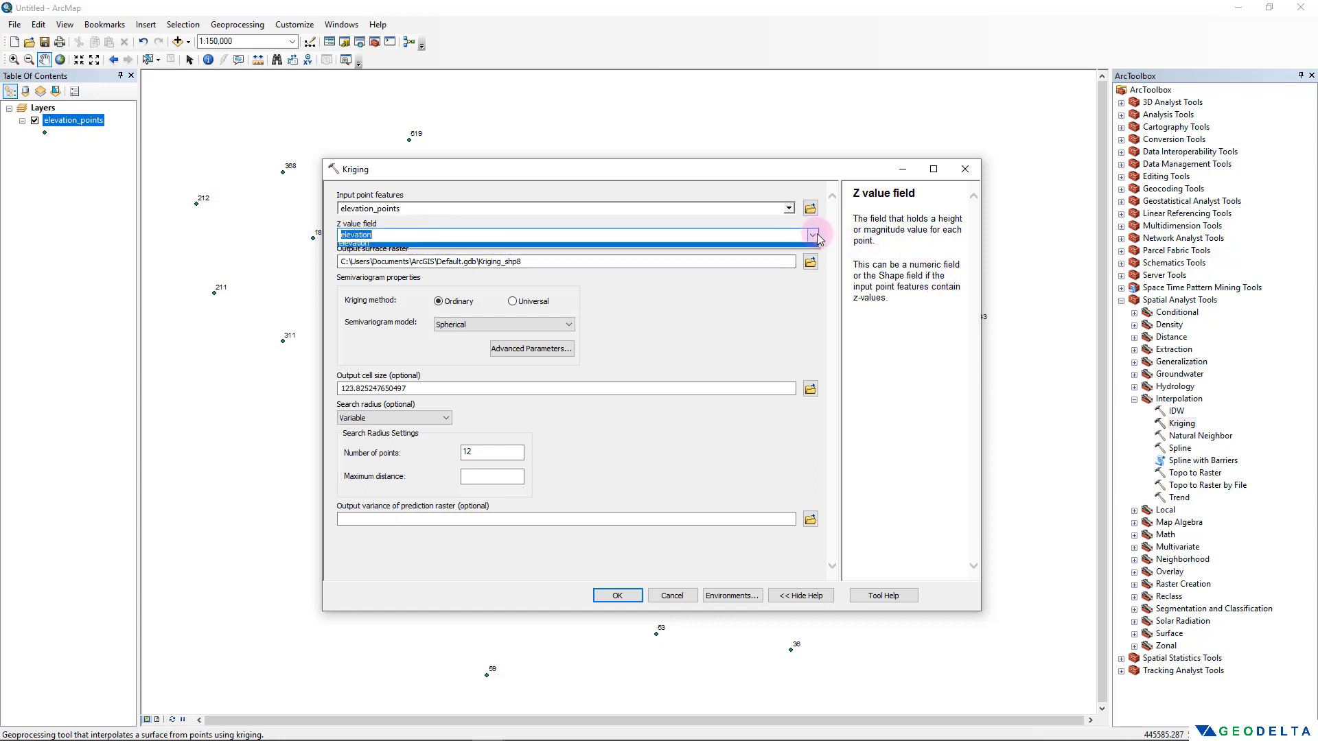
{"action": "left_click", "coordinate": [359, 248]}
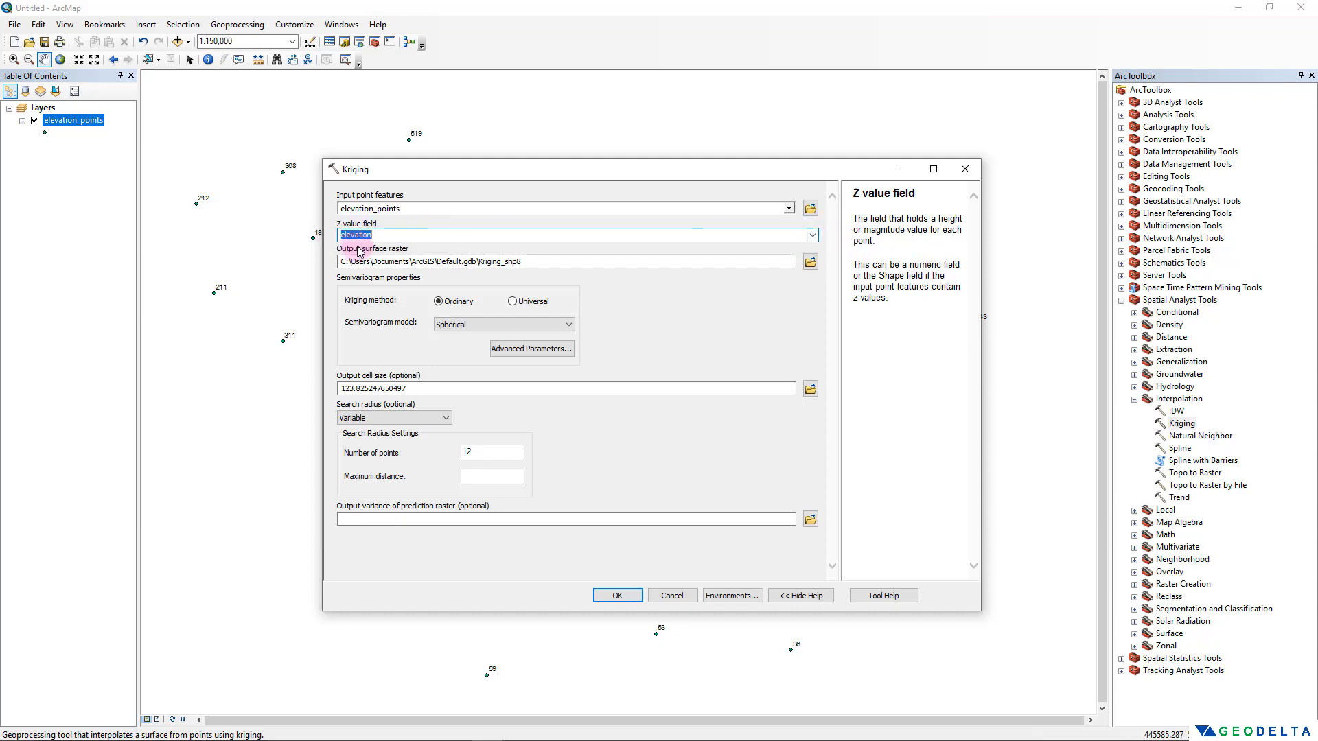
Step: Save the output surface raster as Surface.tif in the "1. Spatial Interpolation using Kriging" folder
{"action": "left_click", "coordinate": [810, 263]}
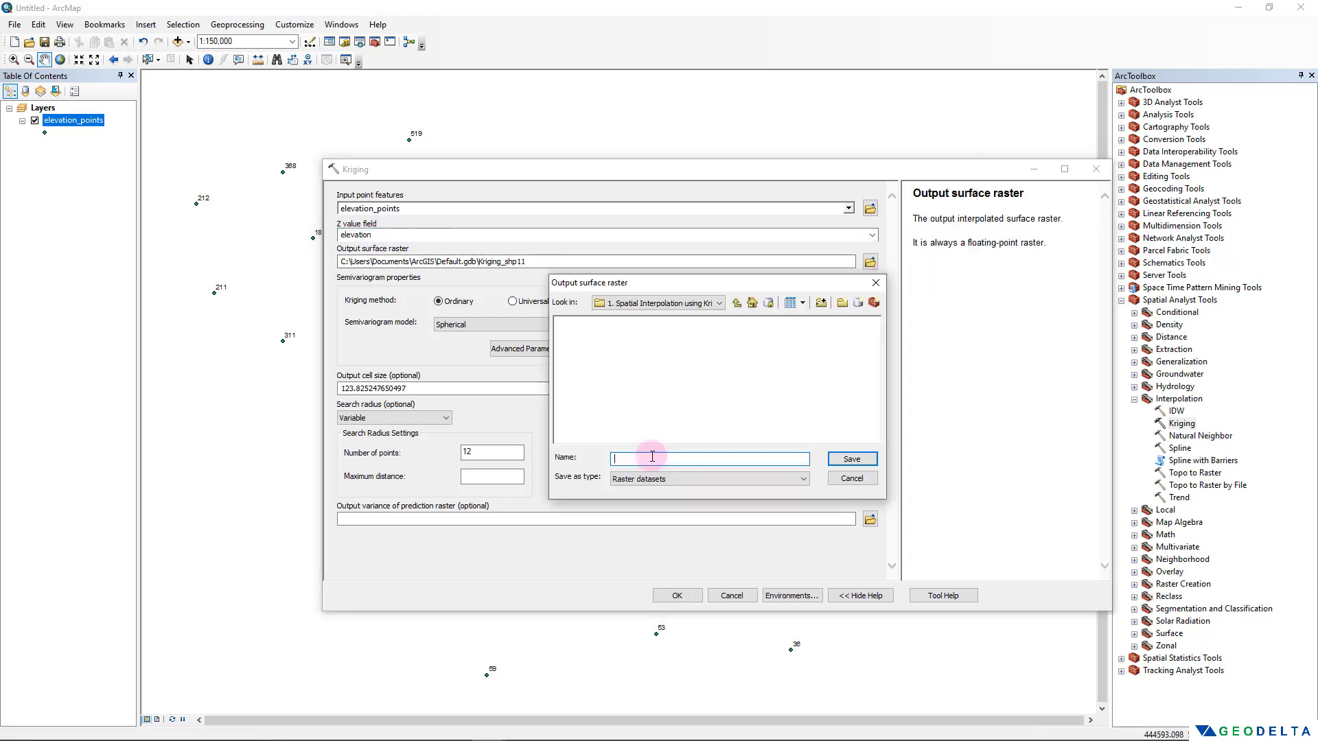
{"action": "type", "text": "Surface.tif"}
{"action": "double_click", "coordinate": [653, 461]}
{"action": "left_click", "coordinate": [656, 459]}
{"action": "double_click", "coordinate": [662, 458]}
{"action": "left_click", "coordinate": [866, 465]}
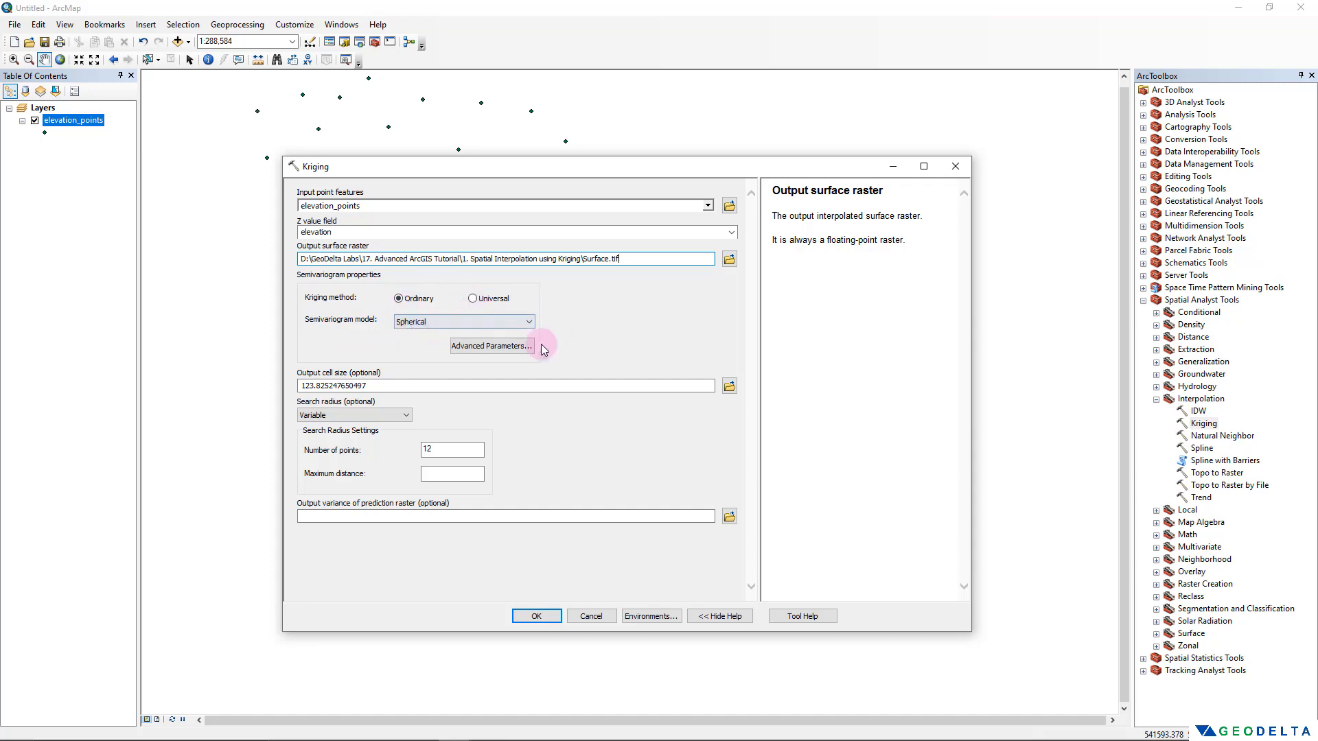
Step: Read the help on semivariogram properties and set the output cell size to 20
{"action": "left_click", "coordinate": [581, 316]}
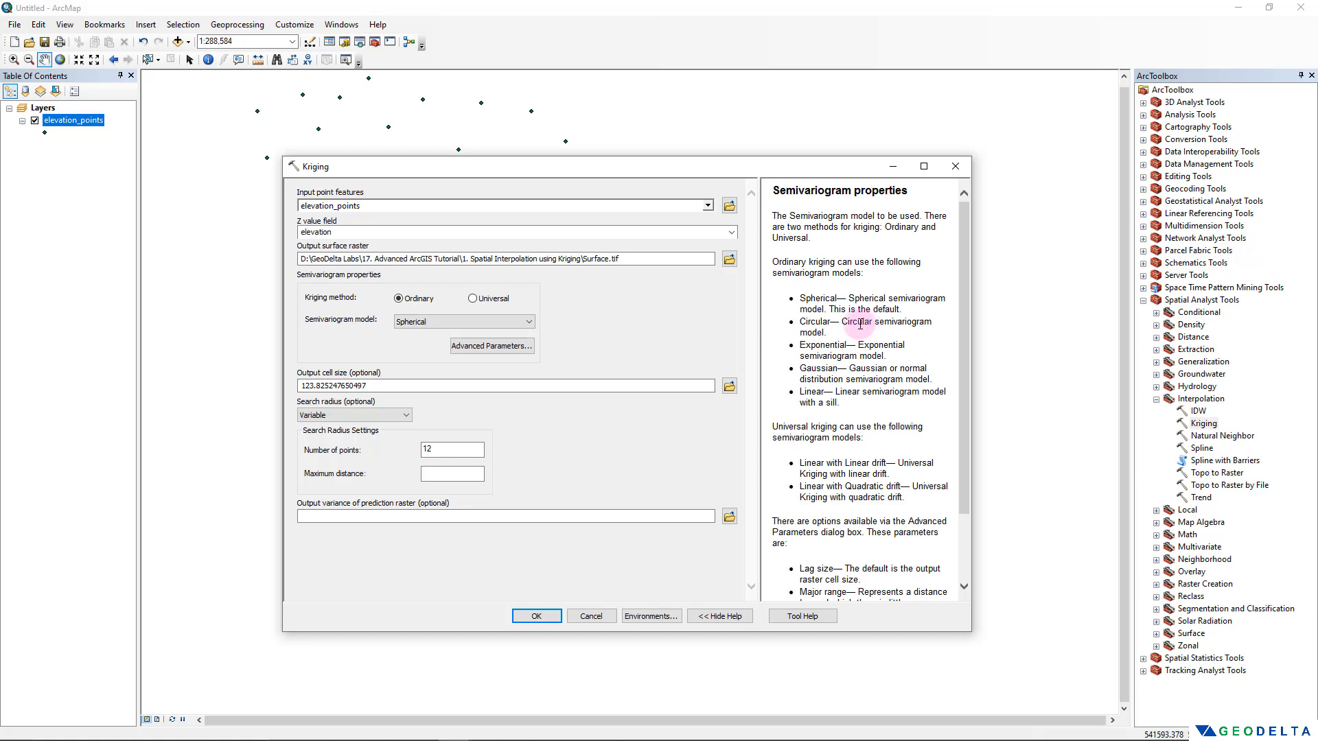
{"action": "scroll", "coordinate": [860, 323], "scroll_direction": "down", "scroll_amount": 3}
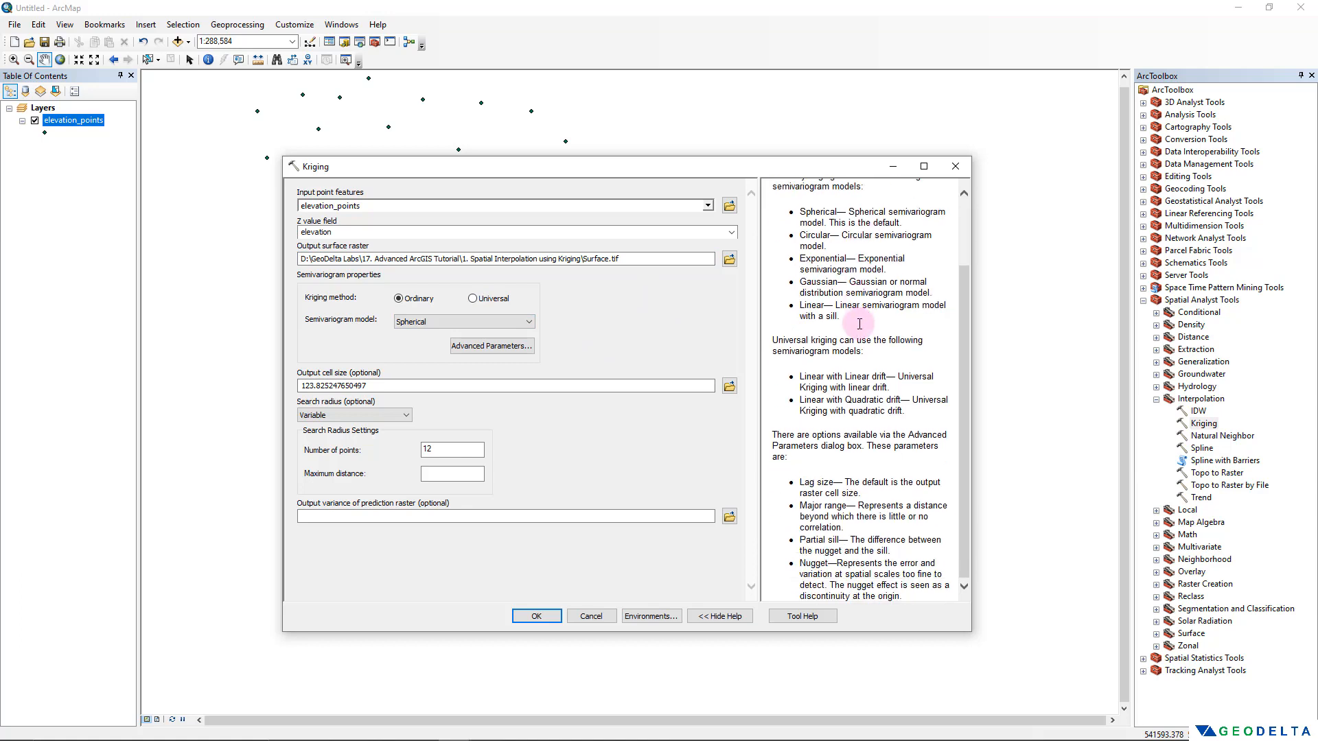
{"action": "scroll", "coordinate": [860, 323], "scroll_direction": "up", "scroll_amount": 3}
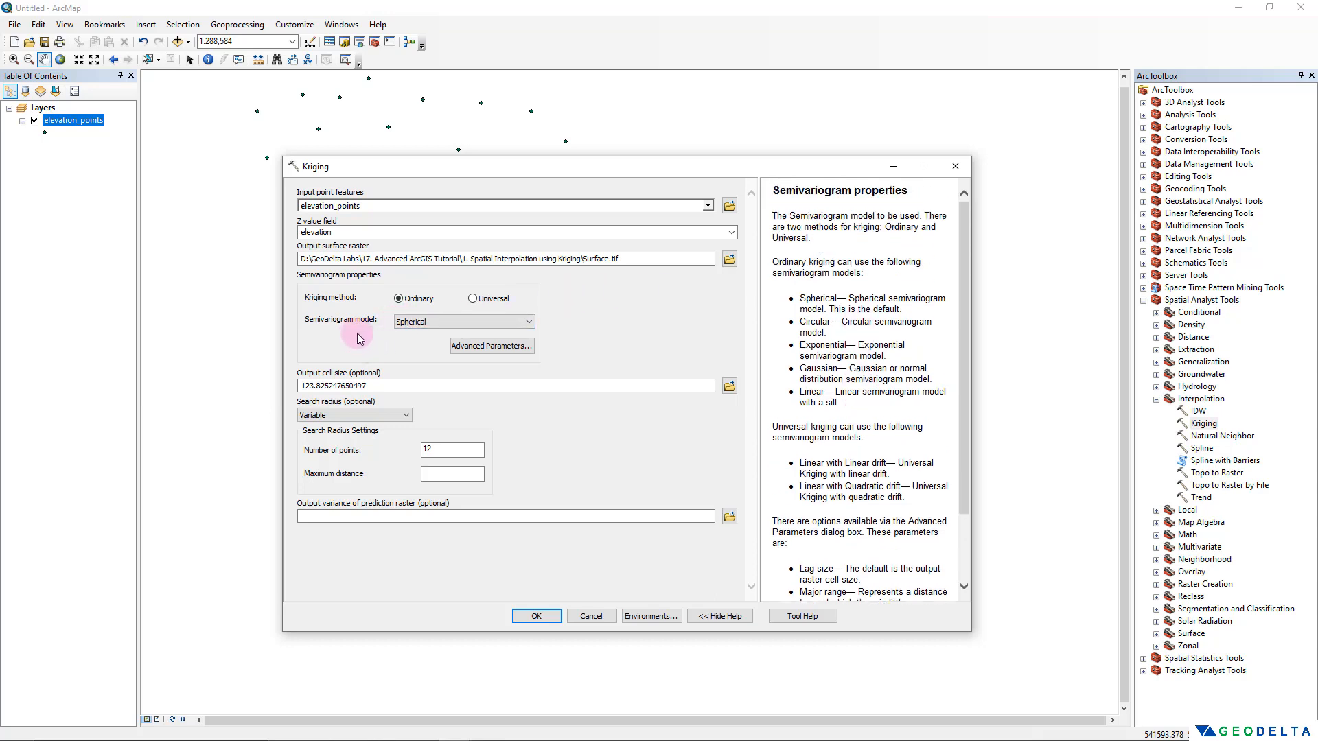
{"action": "left_click", "coordinate": [408, 385]}
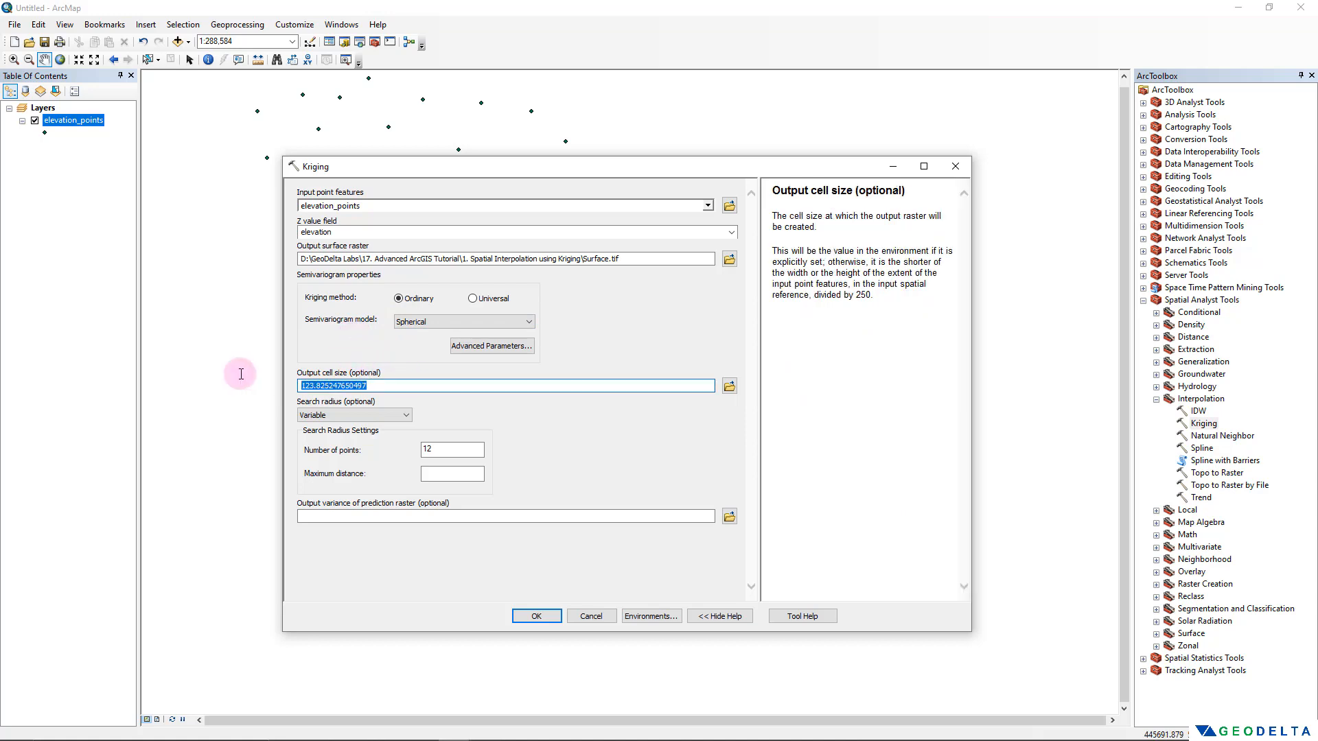
{"action": "type", "text": "20"}
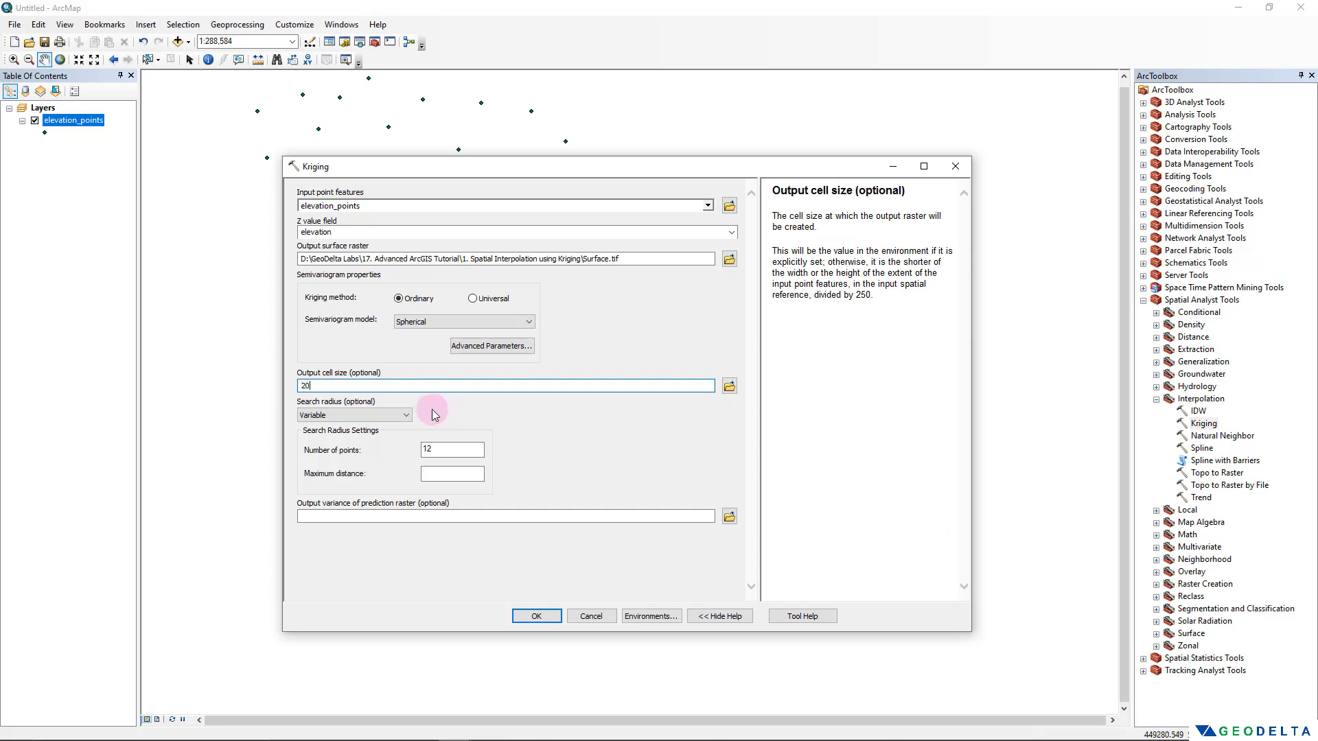
Step: Choose the Variable search radius and review its number of points and maximum distance settings
{"action": "left_click", "coordinate": [535, 434]}
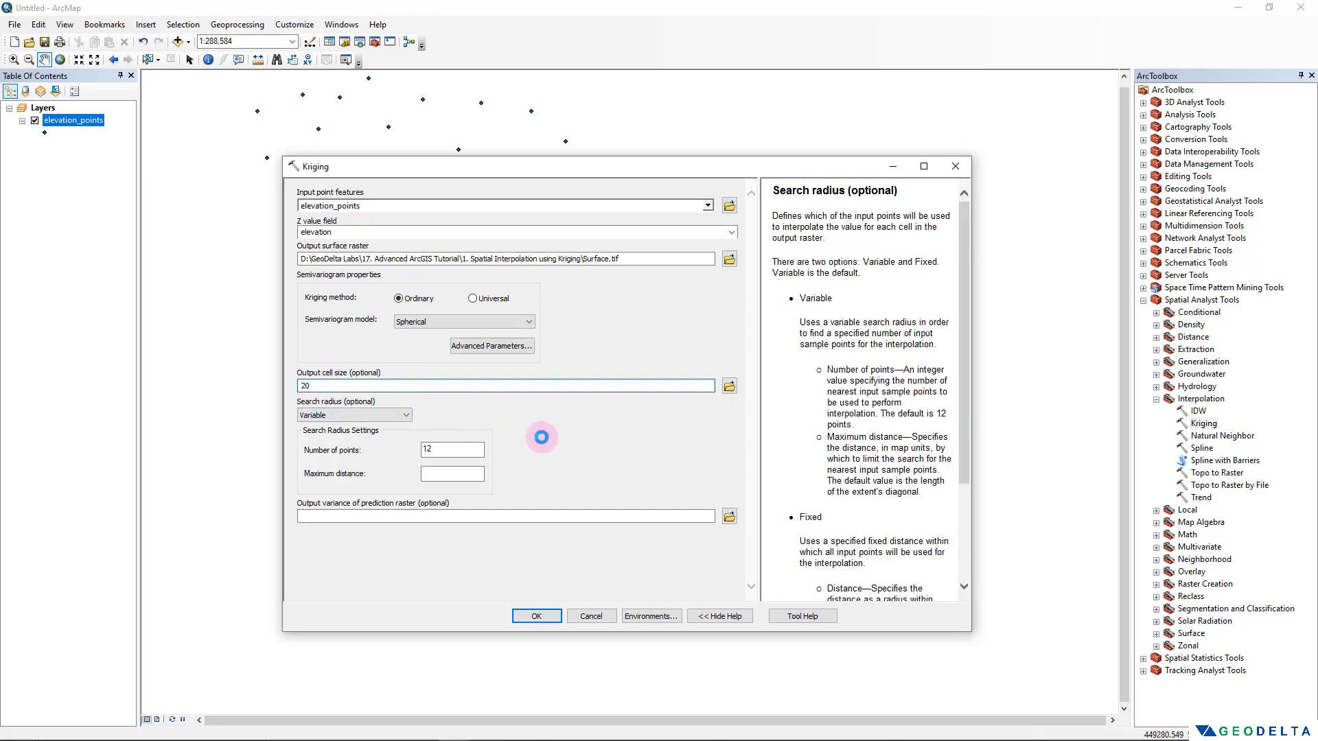
{"action": "left_click", "coordinate": [347, 414]}
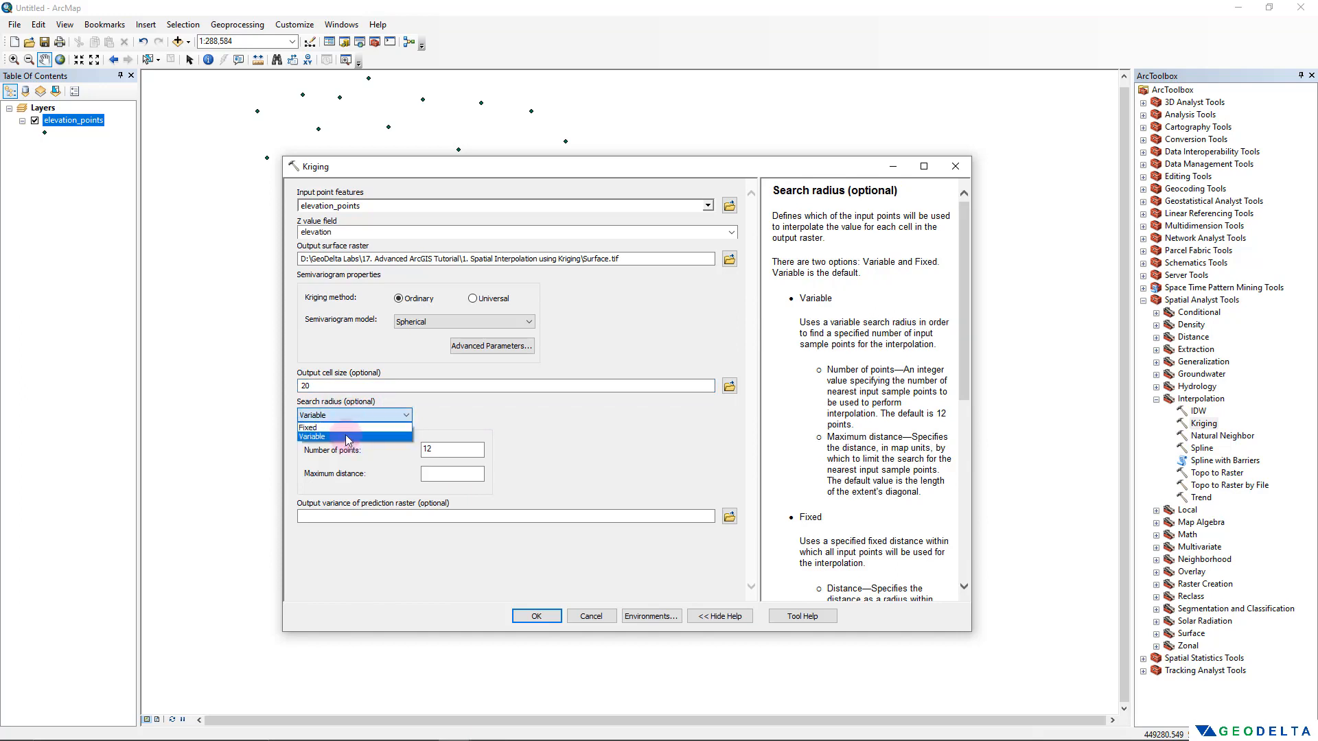
{"action": "left_click", "coordinate": [344, 437]}
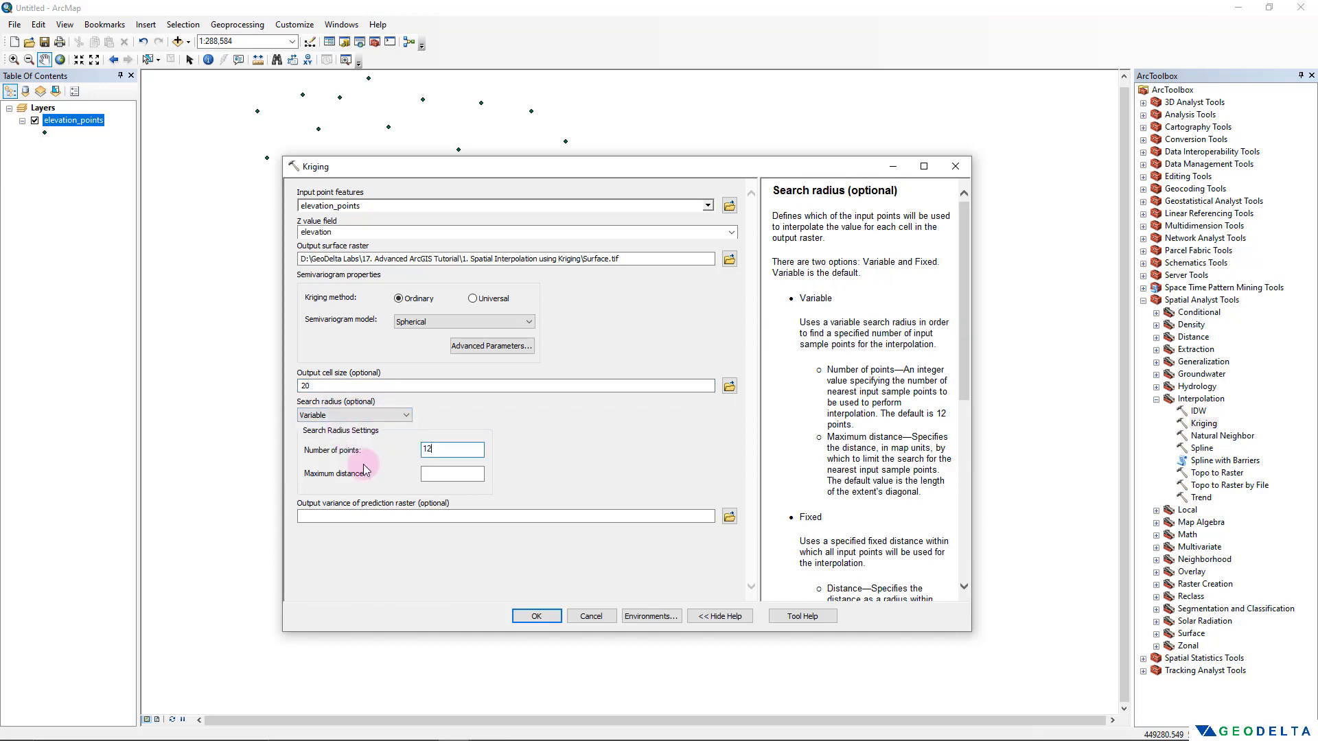
{"action": "left_click", "coordinate": [463, 446]}
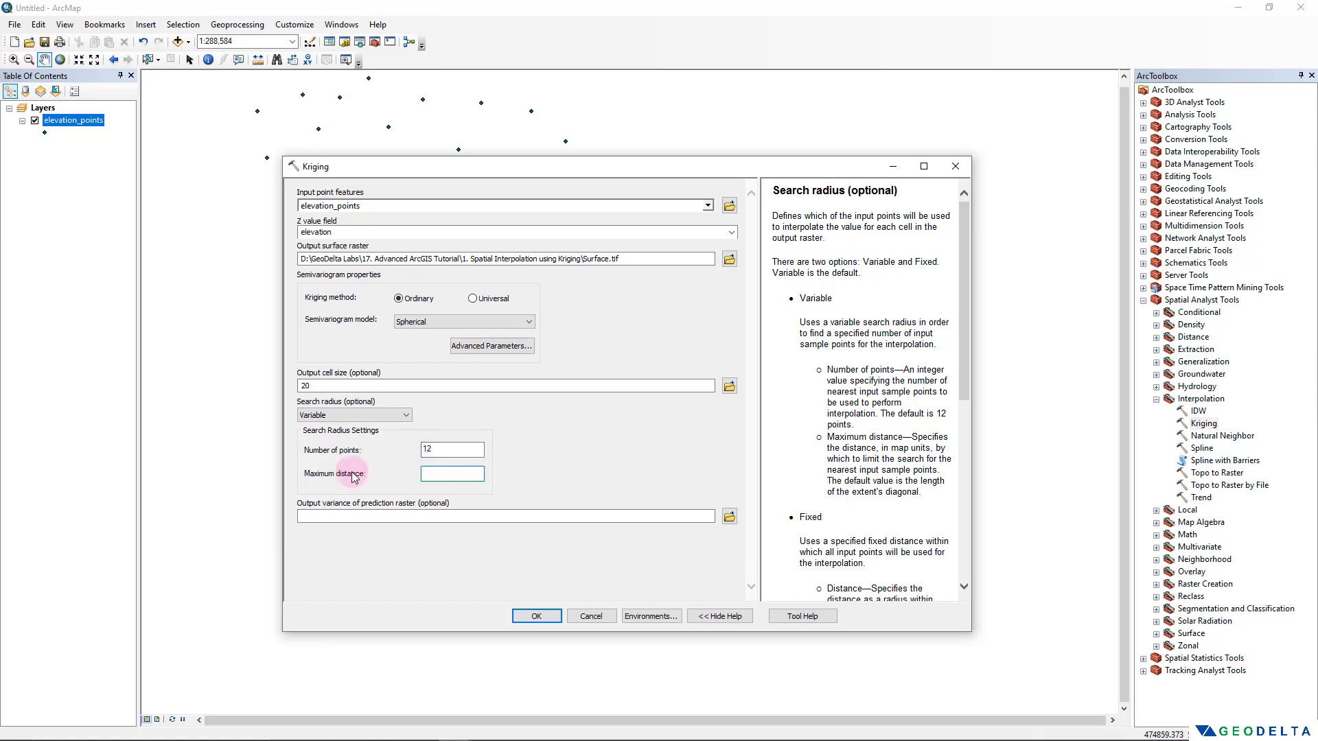
{"action": "left_click", "coordinate": [448, 471]}
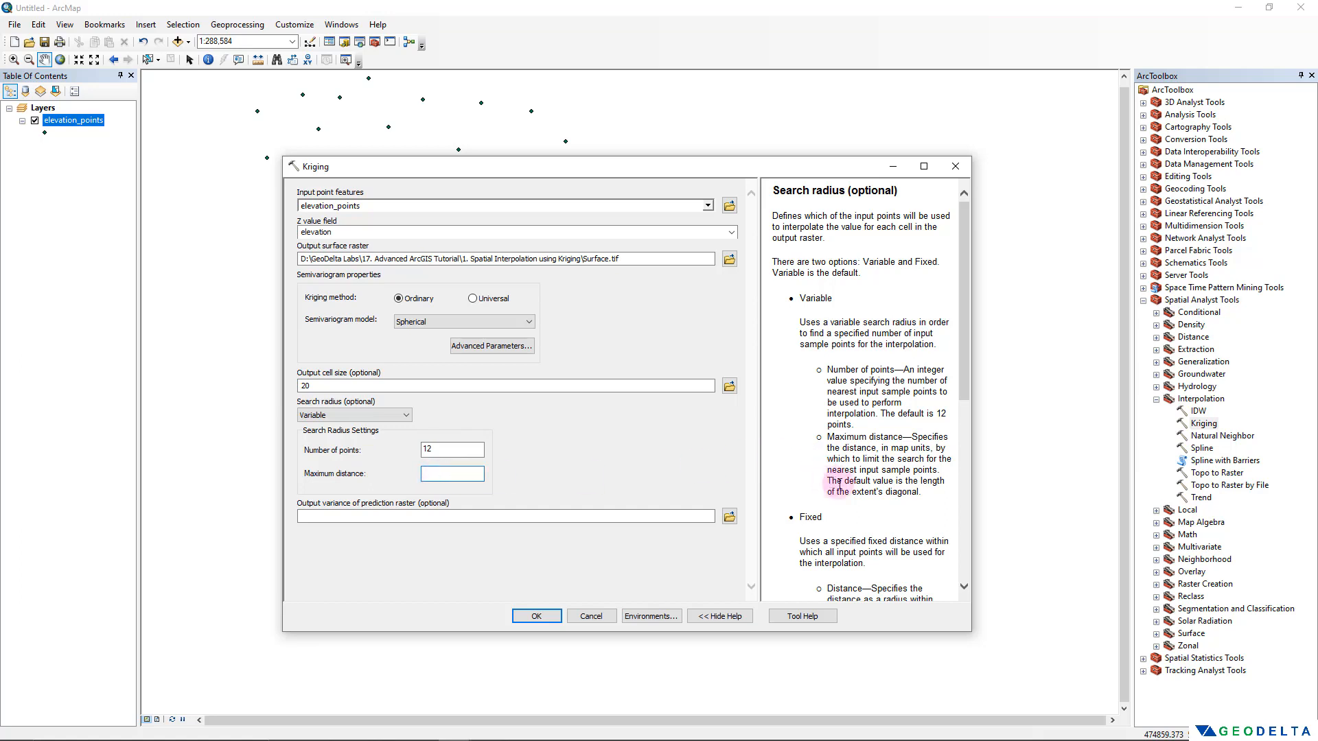
Step: Run the Kriging interpolation with the default maximum distance and widen the layer list to show the full class ranges
{"action": "left_click_drag", "start_coordinate": [839, 485], "coordinate": [937, 491]}
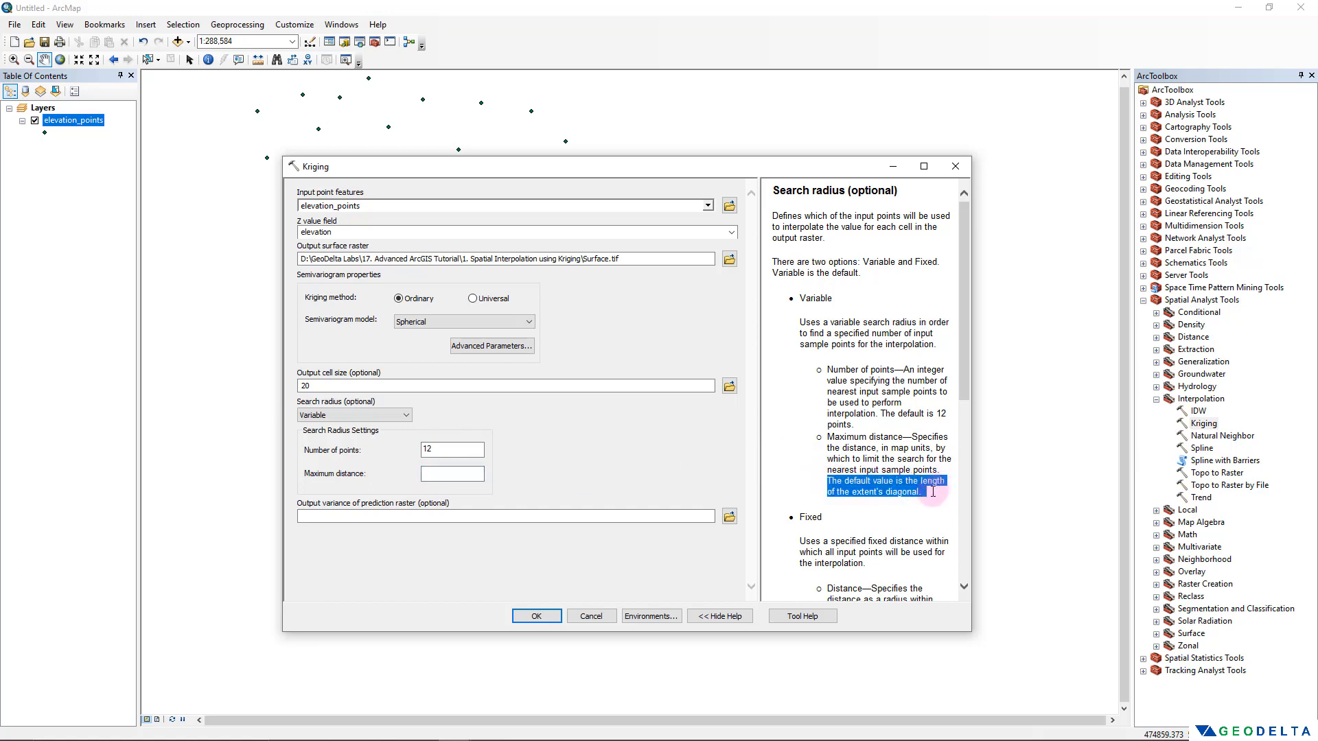
{"action": "left_click_drag", "start_coordinate": [658, 167], "coordinate": [713, 170]}
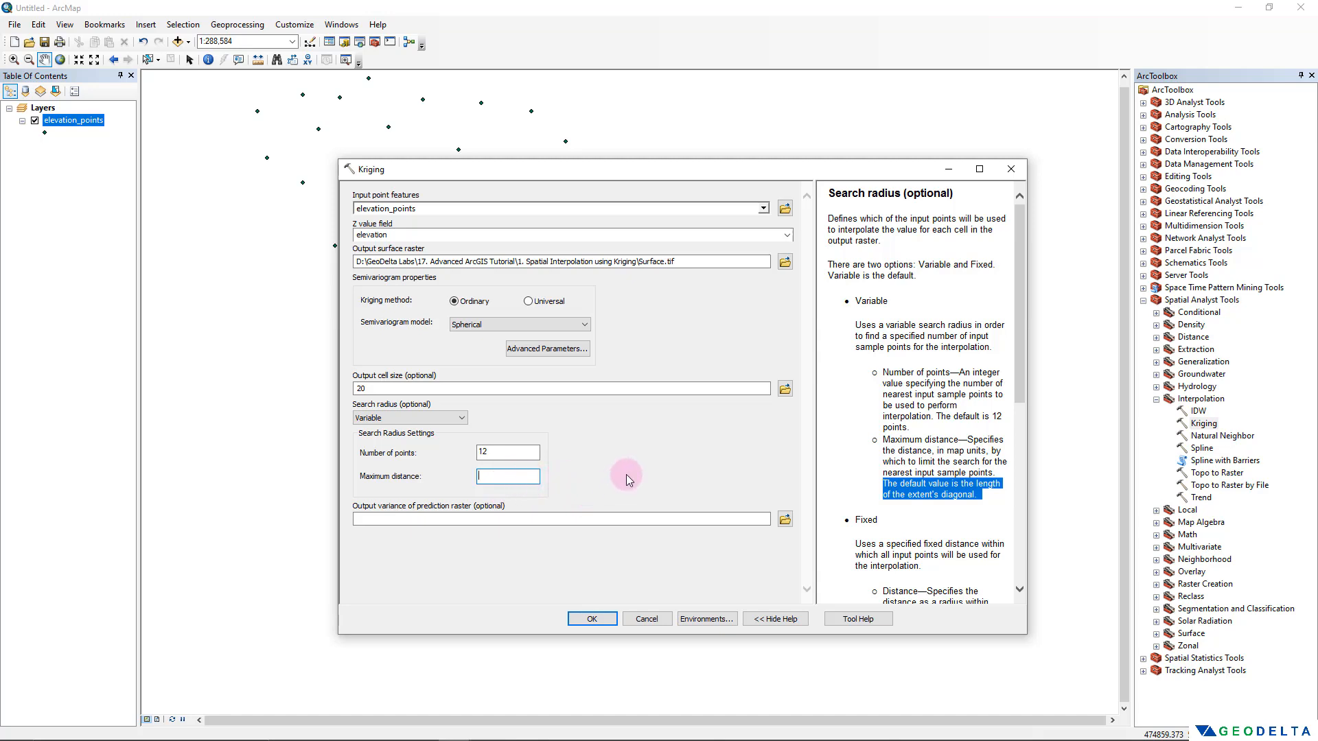
{"action": "left_click", "coordinate": [593, 620]}
{"action": "left_click_drag", "start_coordinate": [499, 362], "coordinate": [667, 537]}
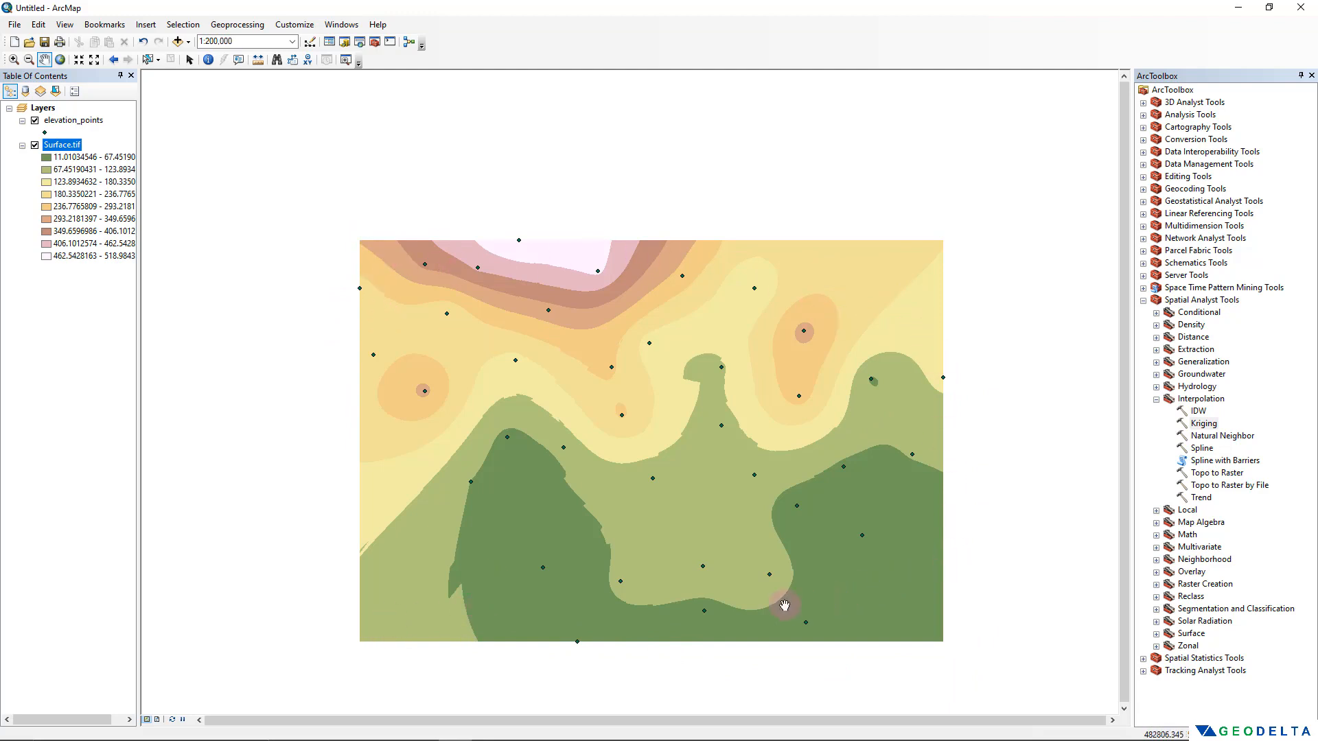
{"action": "left_click_drag", "start_coordinate": [139, 275], "coordinate": [179, 278]}
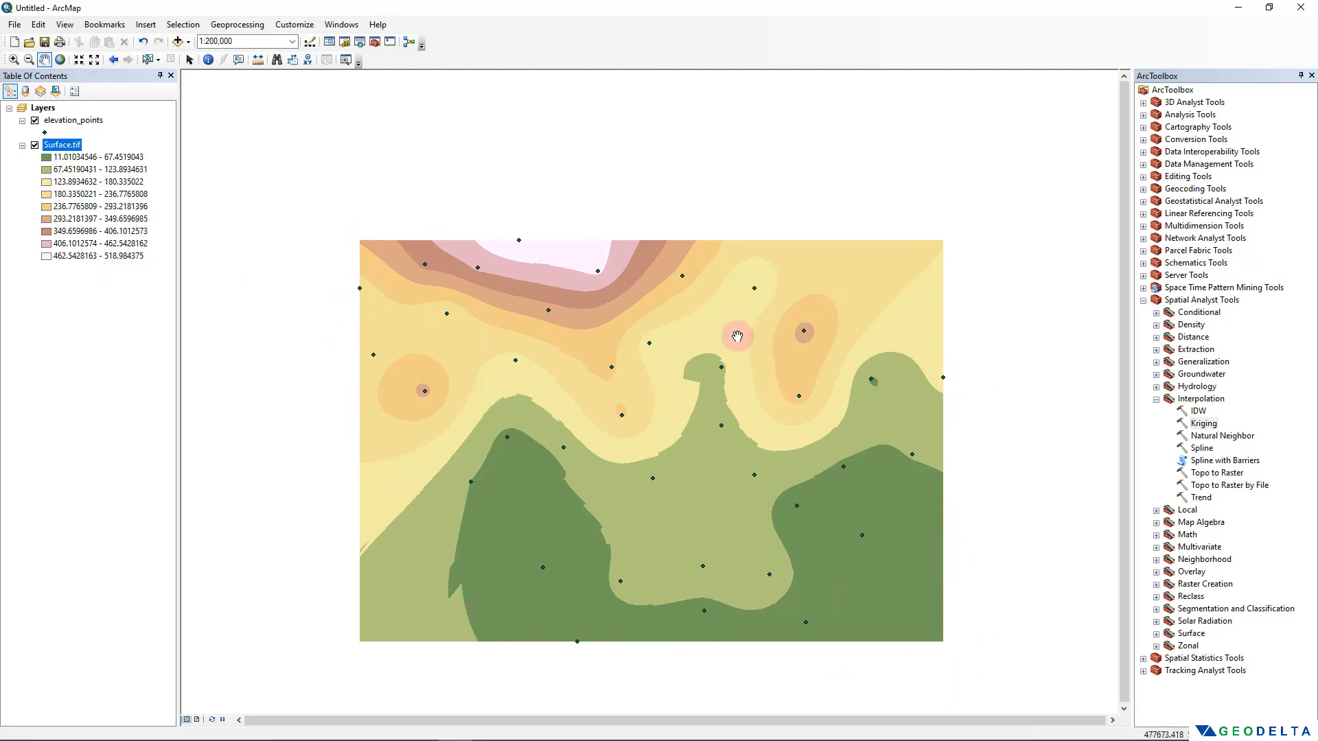
{"action": "left_click_drag", "start_coordinate": [573, 391], "coordinate": [533, 330]}
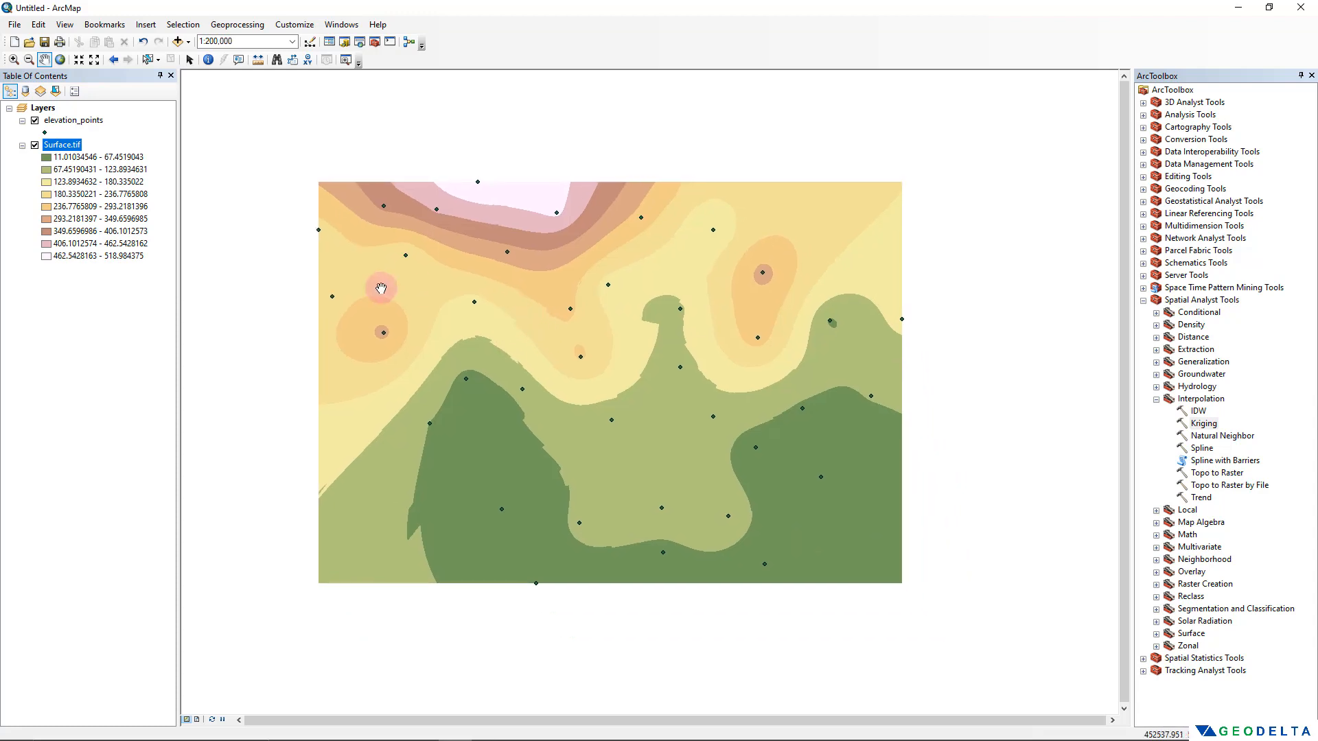
Step: Label the elevation_points features on the map
{"action": "left_click", "coordinate": [86, 121]}
{"action": "right_click", "coordinate": [86, 121]}
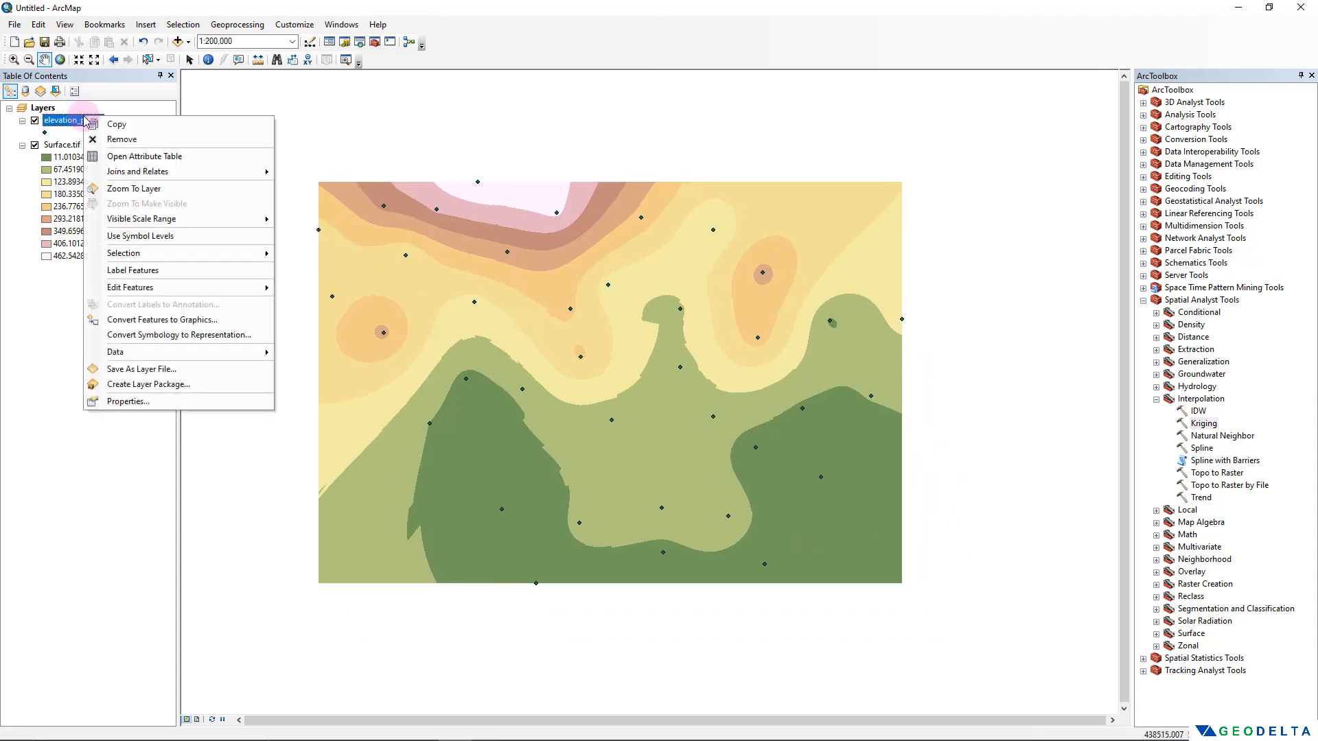
{"action": "left_click", "coordinate": [132, 271]}
Step: Identify the interpolated pixel value of Surface.tif close to the elevation point labelled 311
{"action": "scroll", "coordinate": [384, 336], "scroll_direction": "up", "scroll_amount": 1}
{"action": "scroll", "coordinate": [389, 339], "scroll_direction": "up", "scroll_amount": 5}
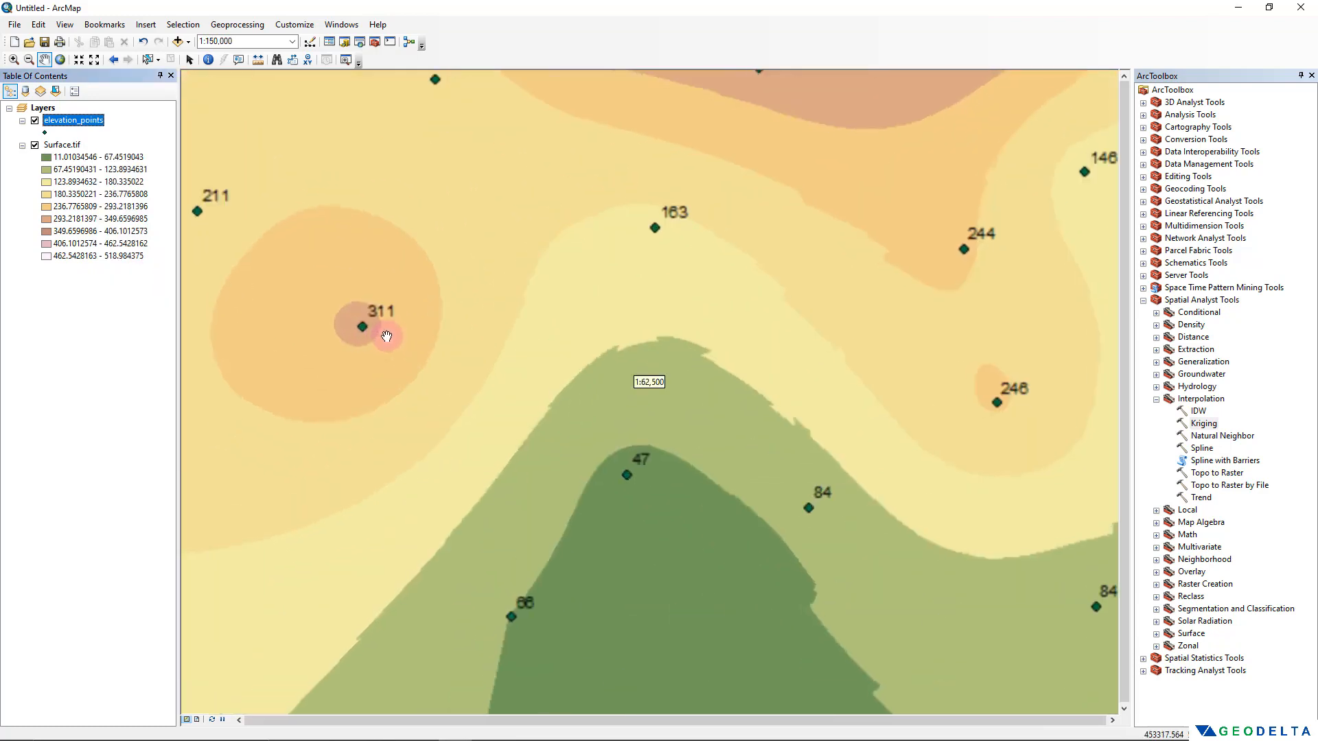
{"action": "scroll", "coordinate": [439, 366], "scroll_direction": "up", "scroll_amount": 2}
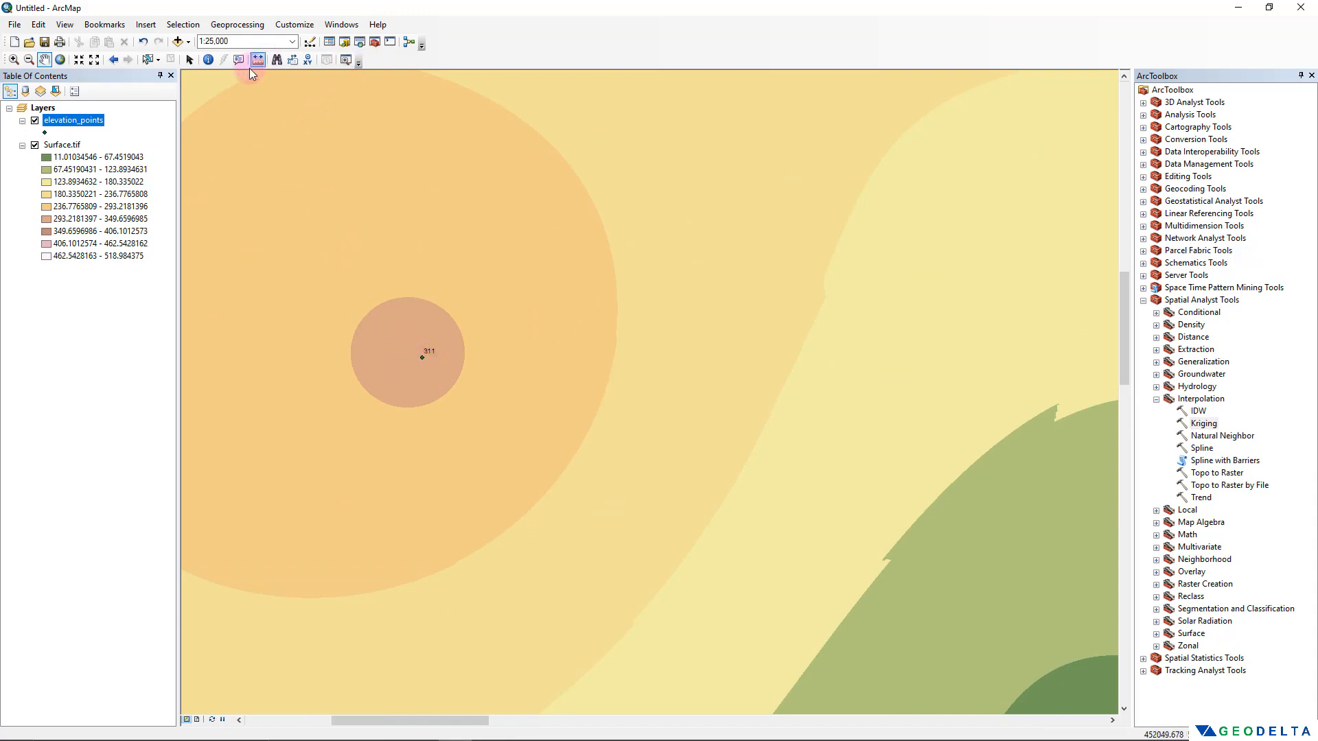
{"action": "left_click", "coordinate": [208, 61]}
{"action": "left_click", "coordinate": [408, 361]}
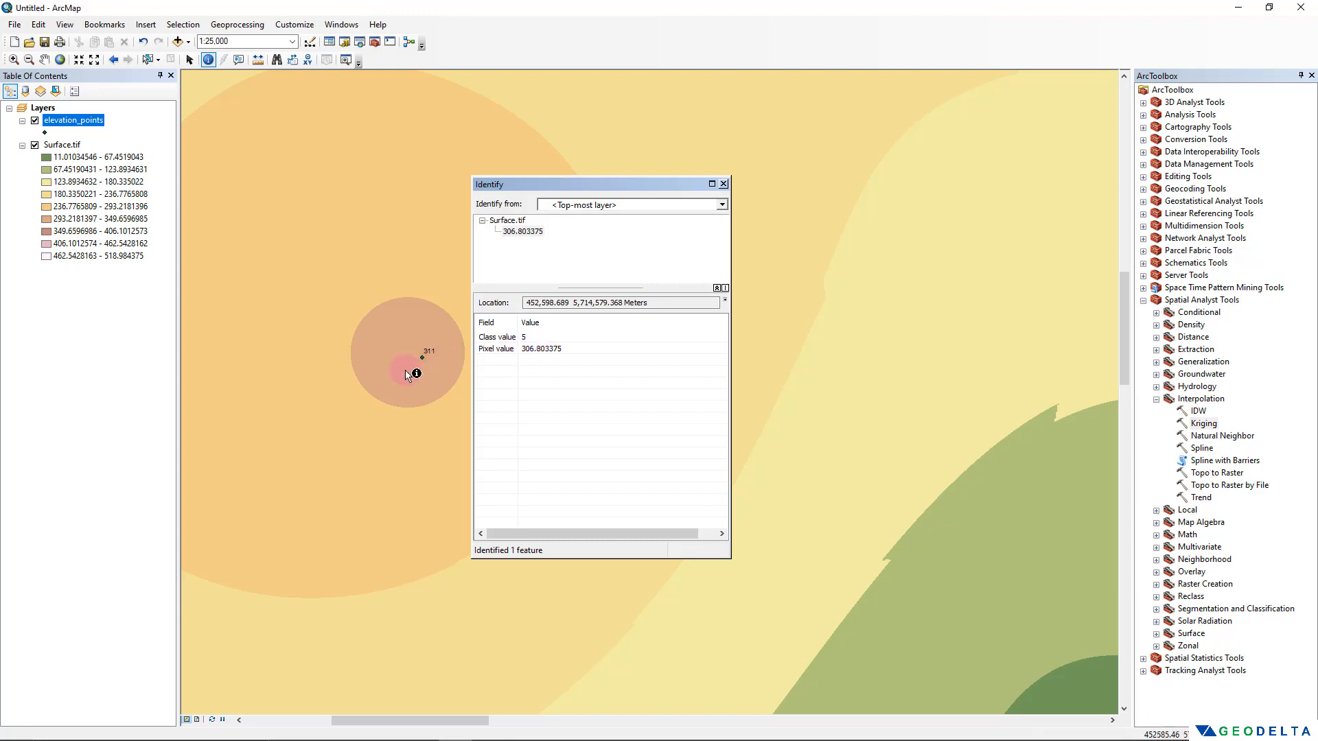
{"action": "left_click", "coordinate": [724, 184]}
Step: Identify the interpolated pixel value of Surface.tif between the elevation points labelled 47 and 66
{"action": "scroll", "coordinate": [550, 435], "scroll_direction": "down", "scroll_amount": 3}
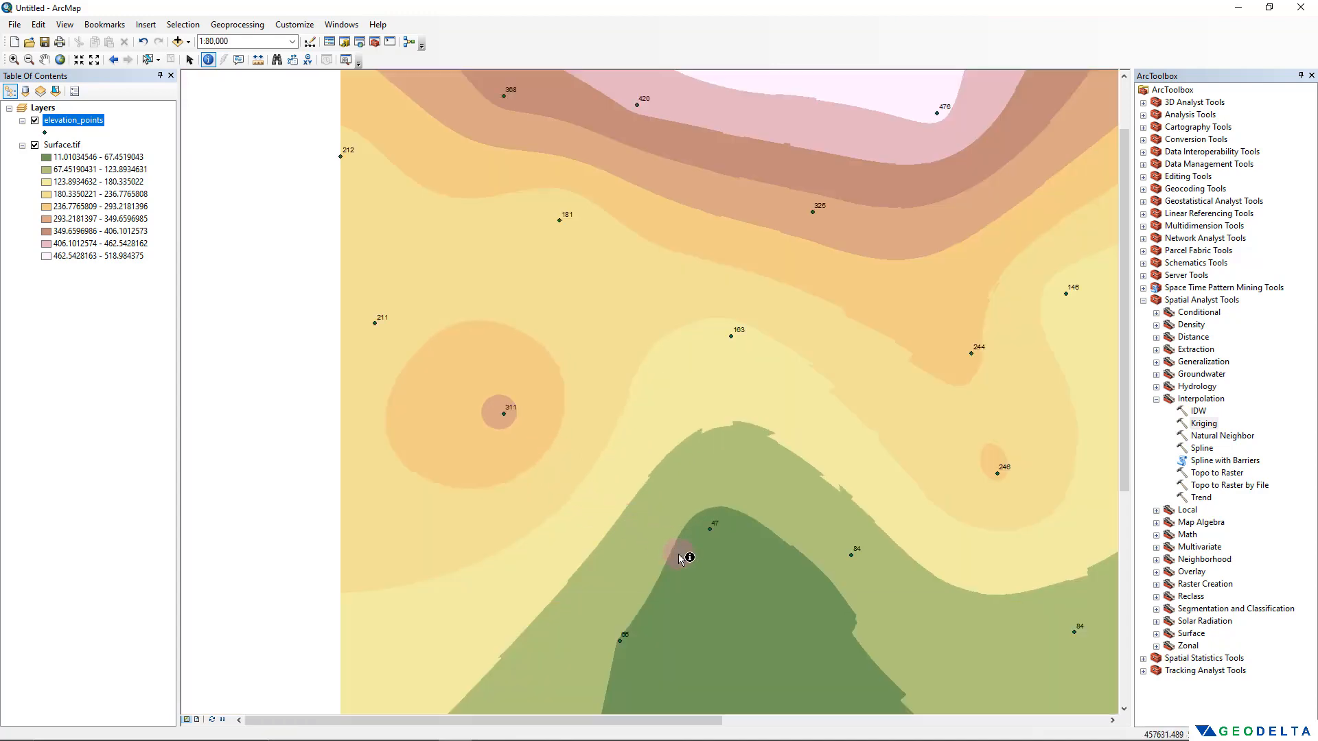
{"action": "left_click_drag", "start_coordinate": [678, 555], "coordinate": [534, 444]}
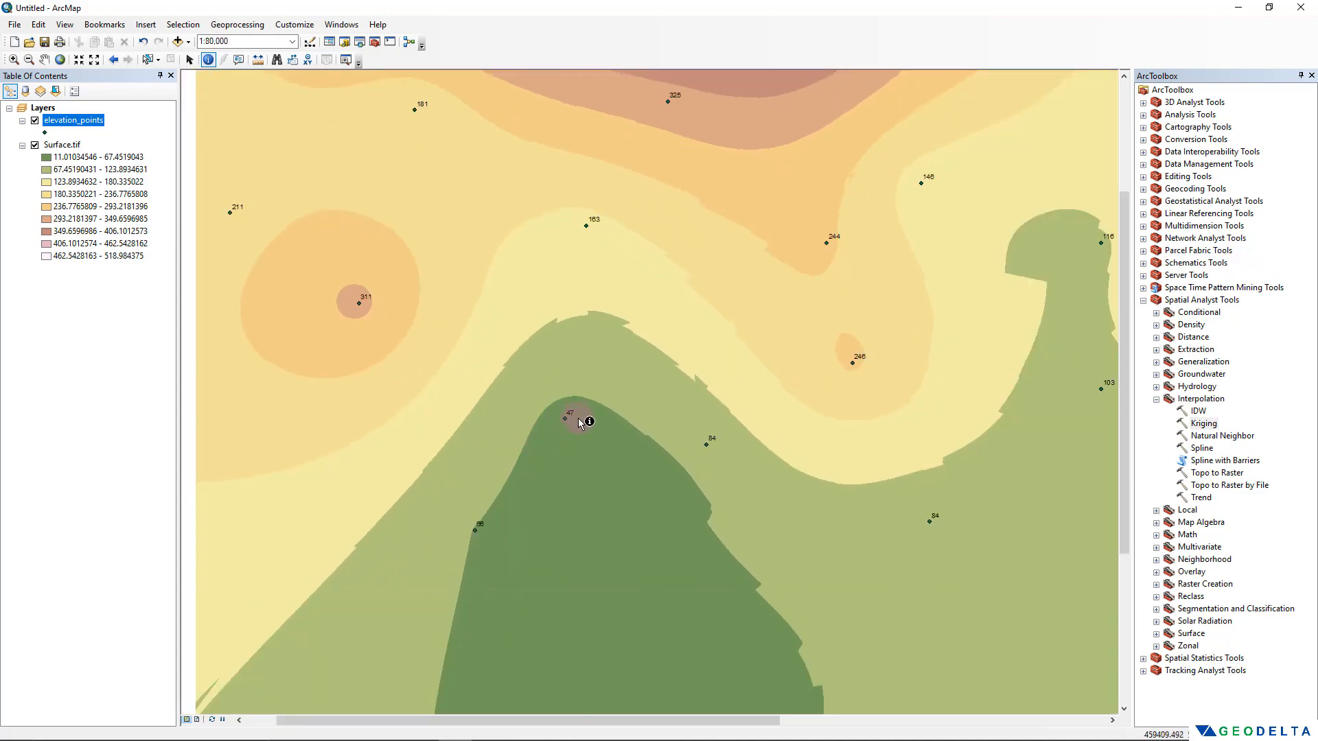
{"action": "scroll", "coordinate": [567, 418], "scroll_direction": "up", "scroll_amount": 1}
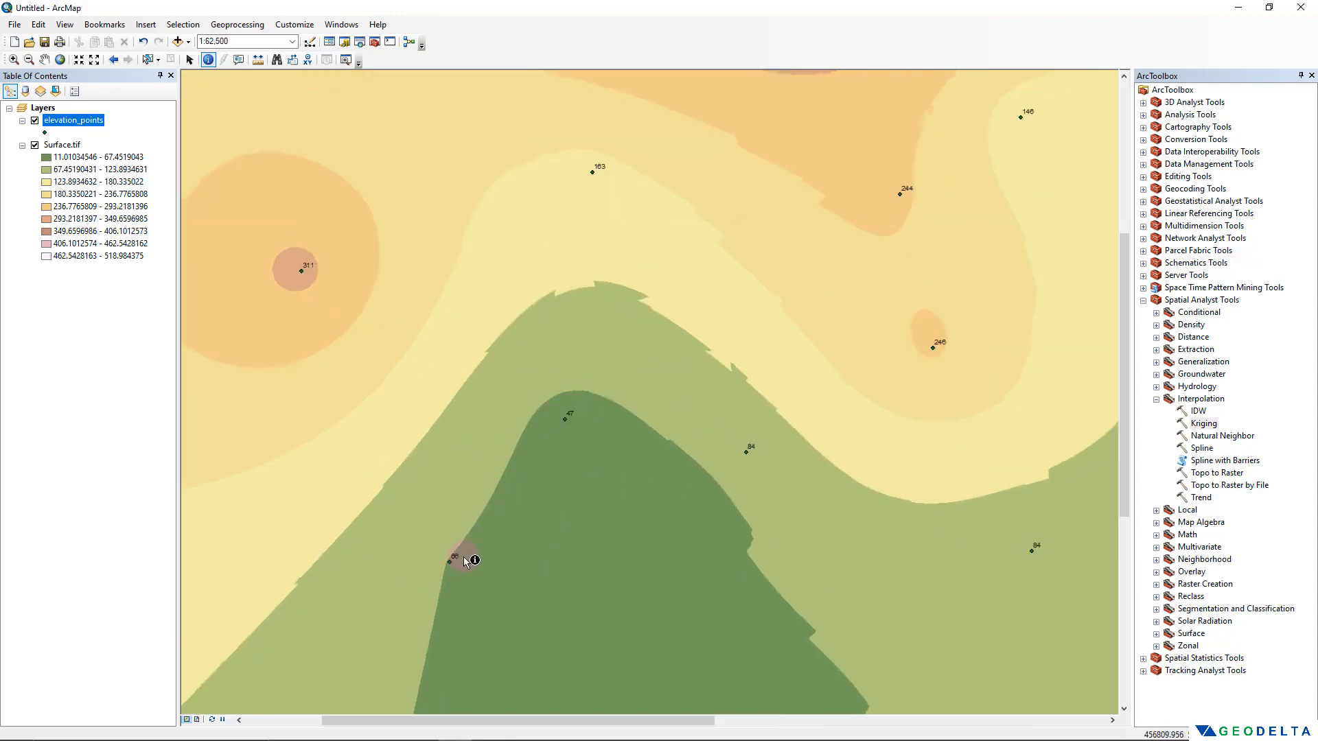
{"action": "left_click", "coordinate": [526, 474]}
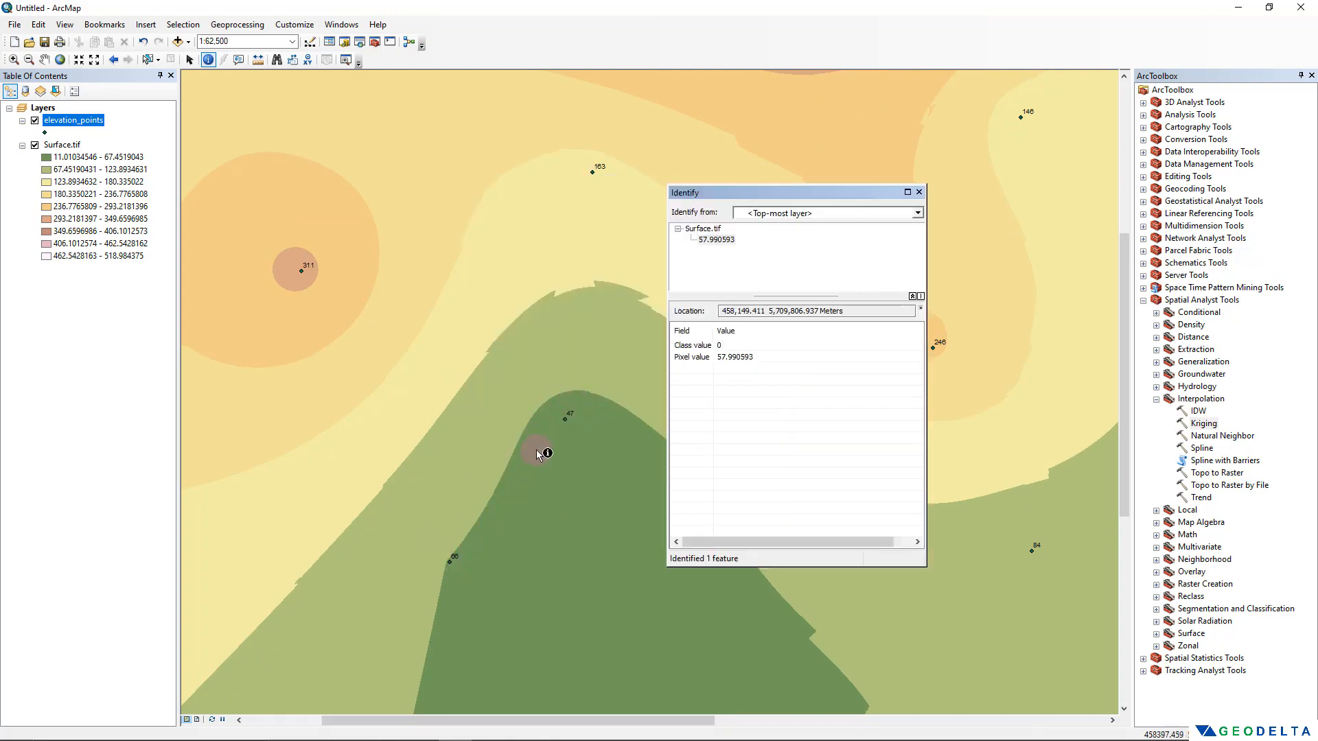
{"action": "left_click", "coordinate": [741, 362]}
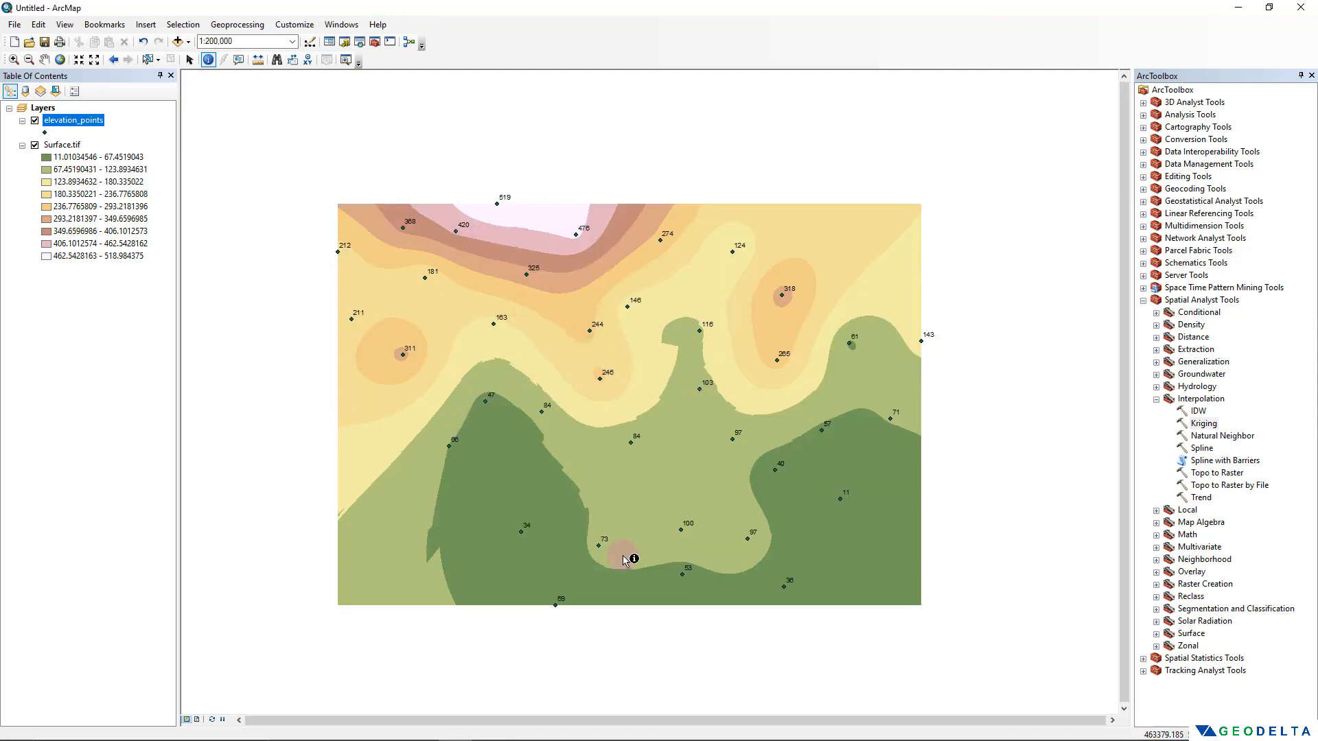
Step: Open the symbology settings of the Surface.tif layer and keep the map in view
{"action": "right_click", "coordinate": [65, 146]}
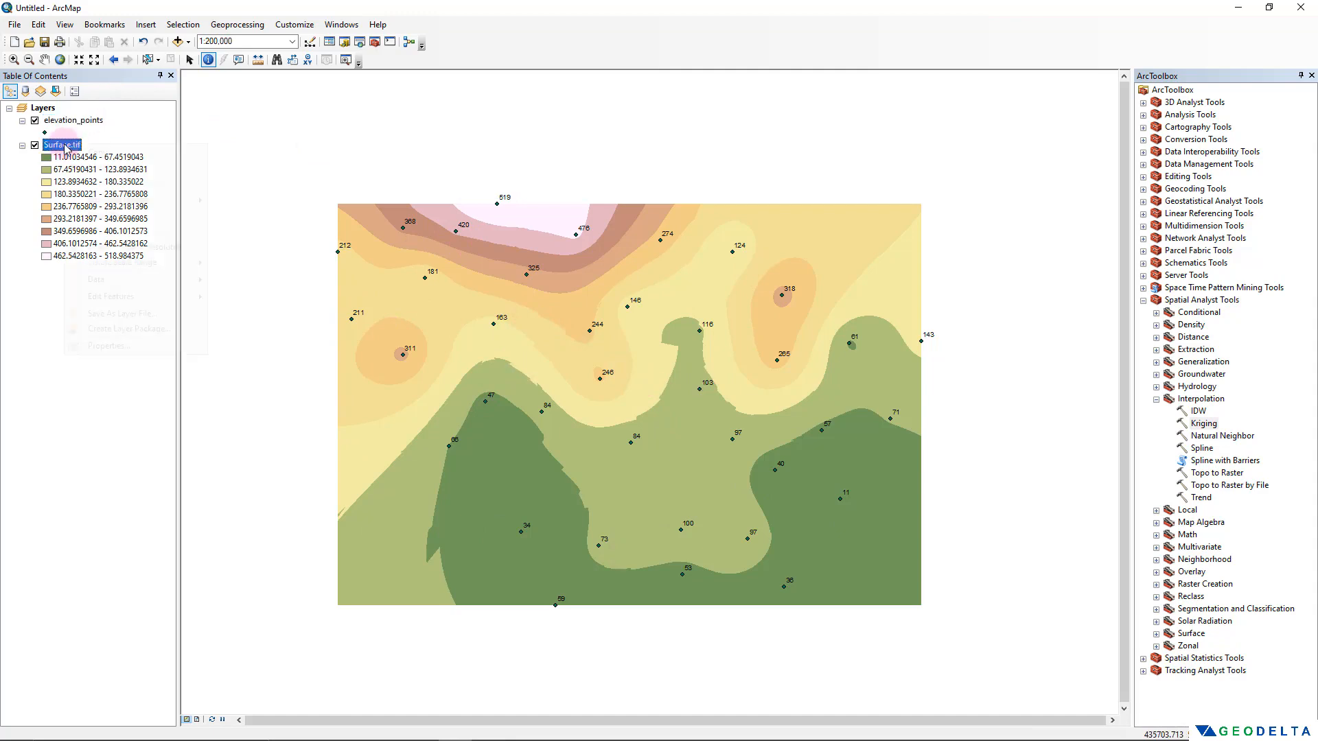
{"action": "left_click", "coordinate": [113, 345]}
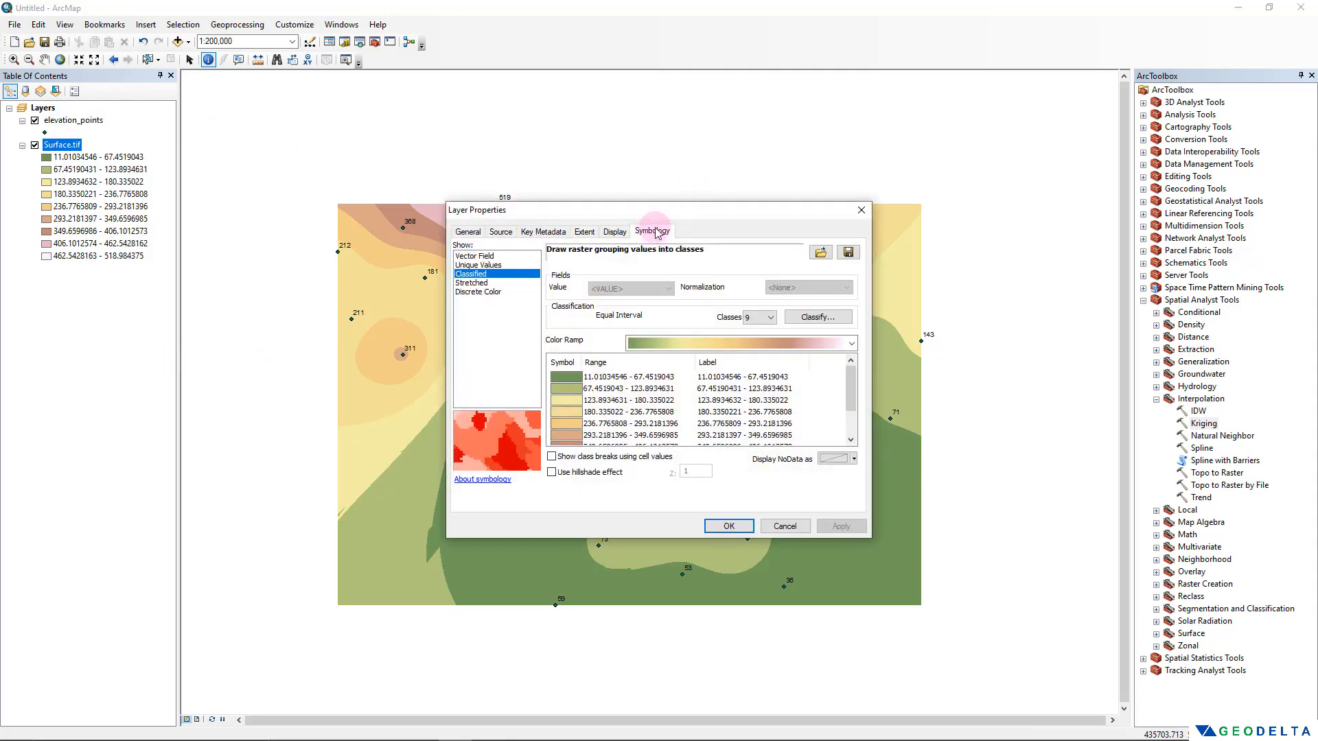
{"action": "left_click_drag", "start_coordinate": [657, 216], "coordinate": [930, 153]}
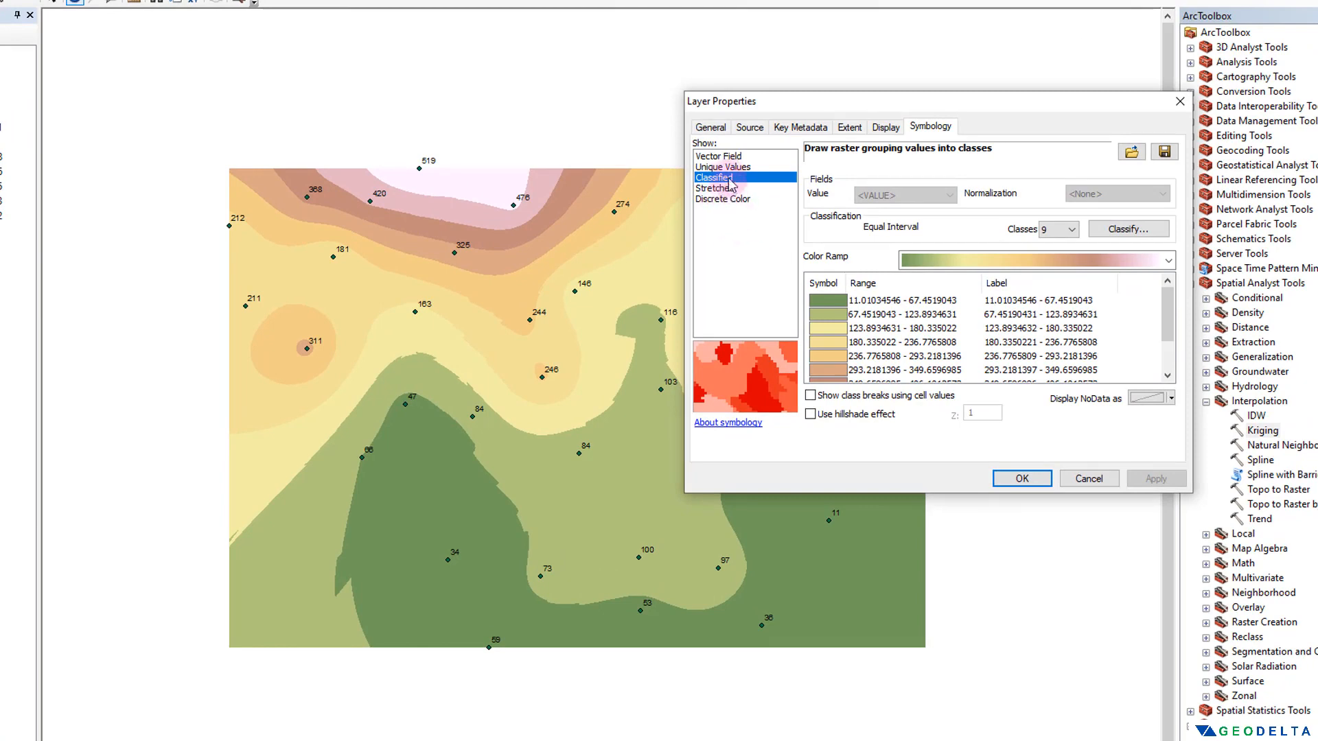
Step: Classify Surface.tif into 20 classes with the orange-yellow-green-blue color ramp and apply it
{"action": "left_click", "coordinate": [1067, 230]}
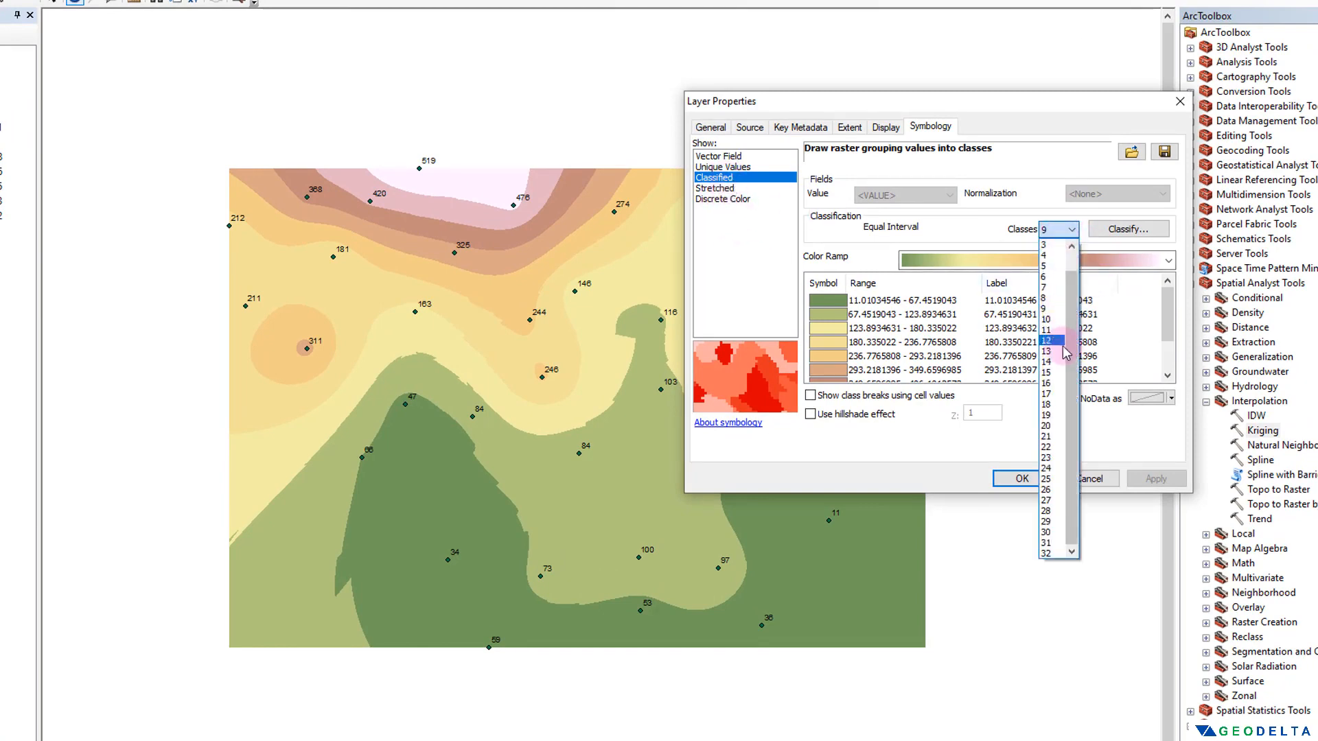
{"action": "left_click", "coordinate": [1052, 425]}
{"action": "left_click", "coordinate": [1167, 260]}
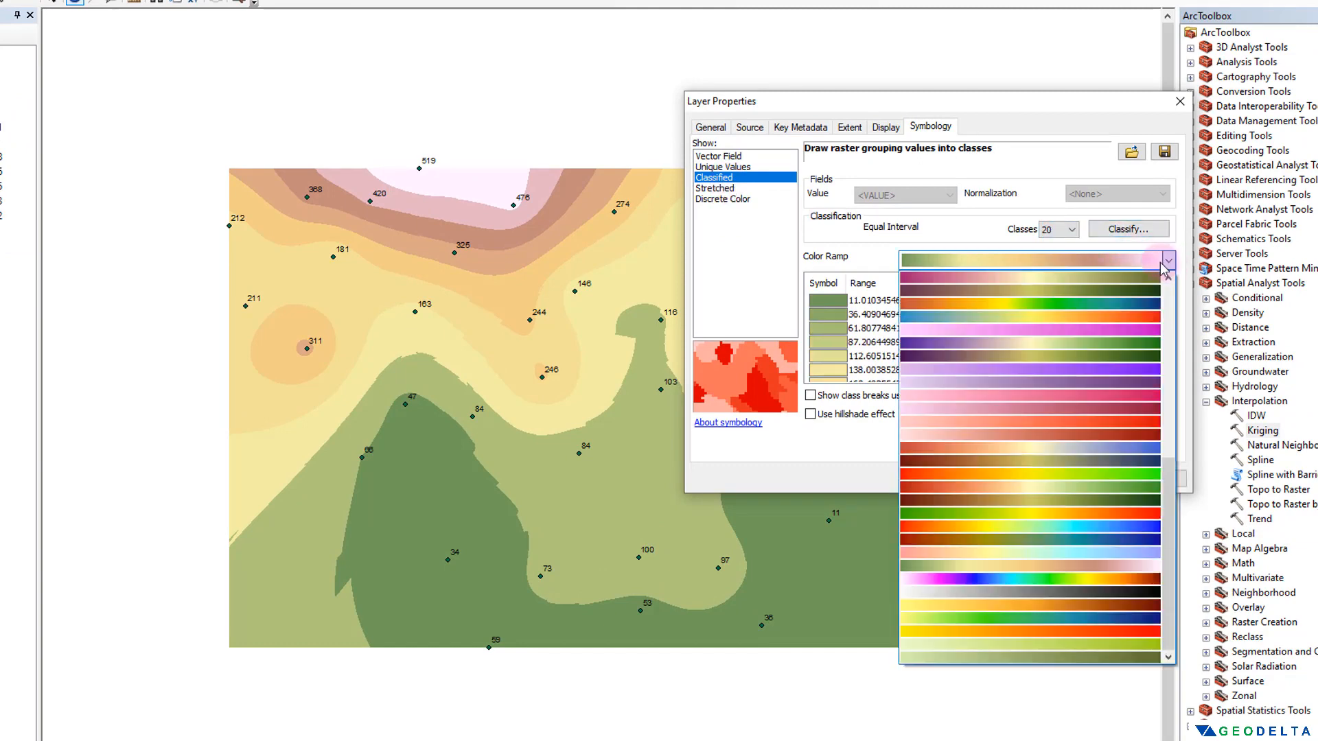
{"action": "left_click", "coordinate": [1082, 311]}
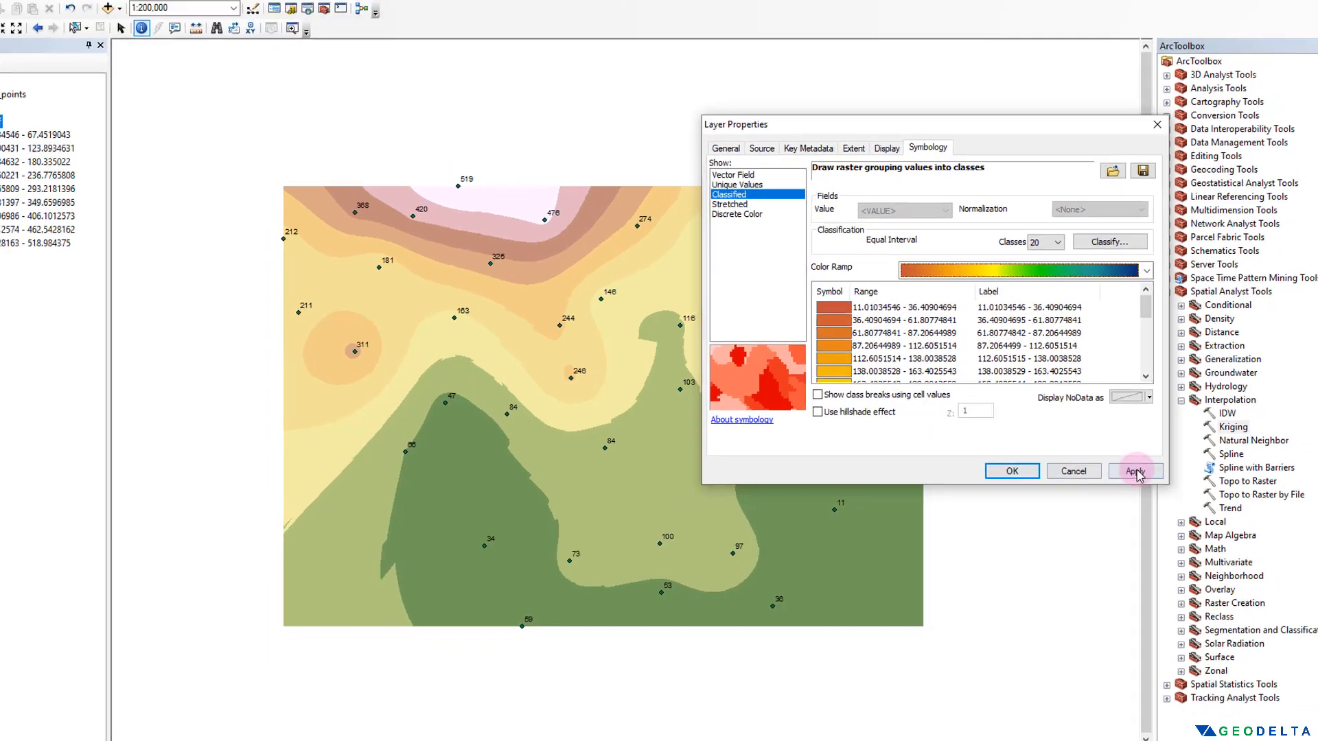
{"action": "left_click", "coordinate": [1166, 477]}
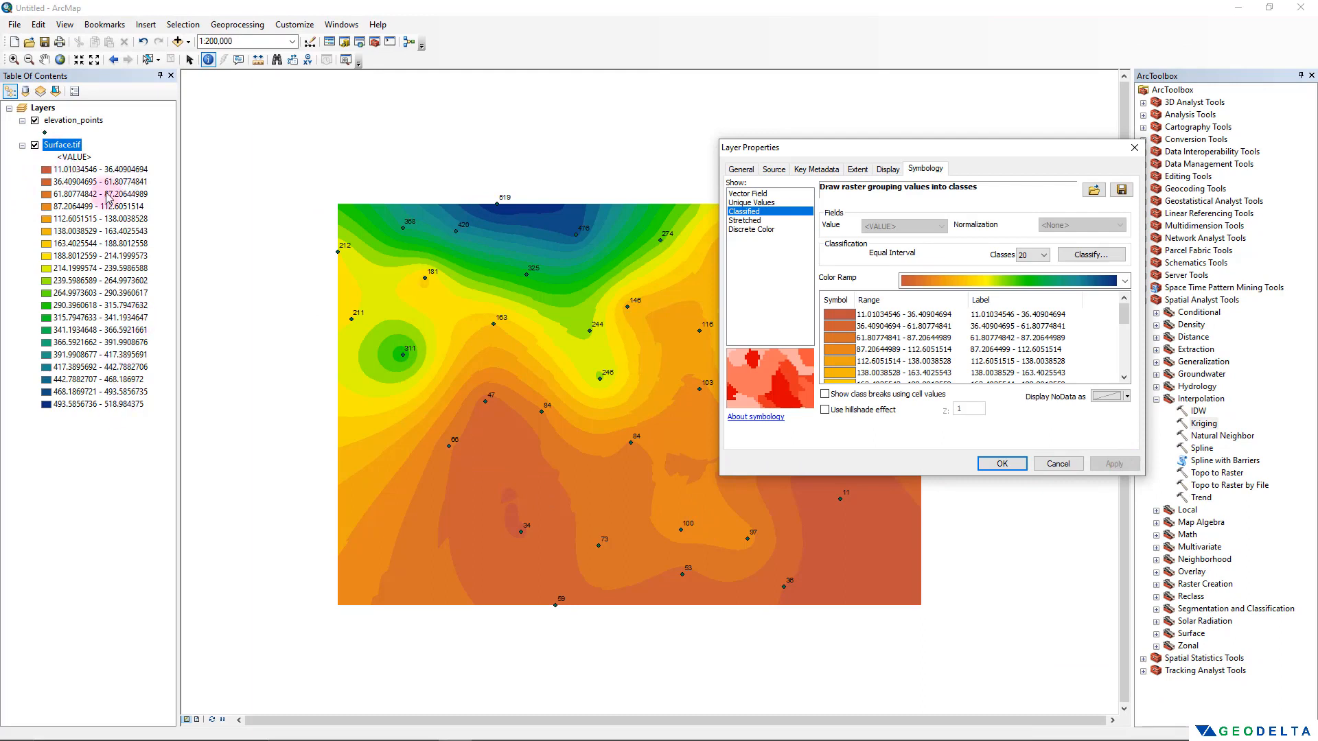
Step: Display Surface.tif with Stretched symbology using the green-to-blue color ramp, and invert the ramp
{"action": "left_click", "coordinate": [746, 221]}
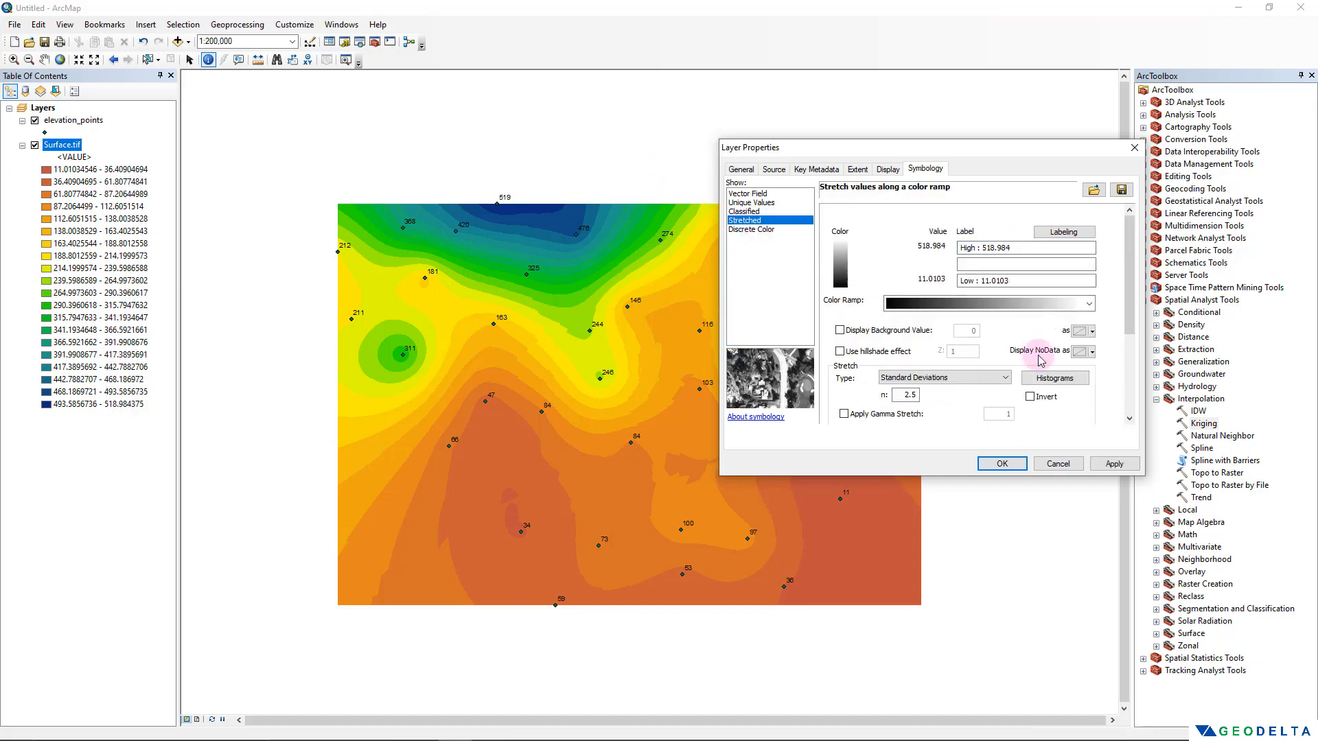
{"action": "left_click", "coordinate": [1088, 303]}
{"action": "left_click", "coordinate": [1021, 537]}
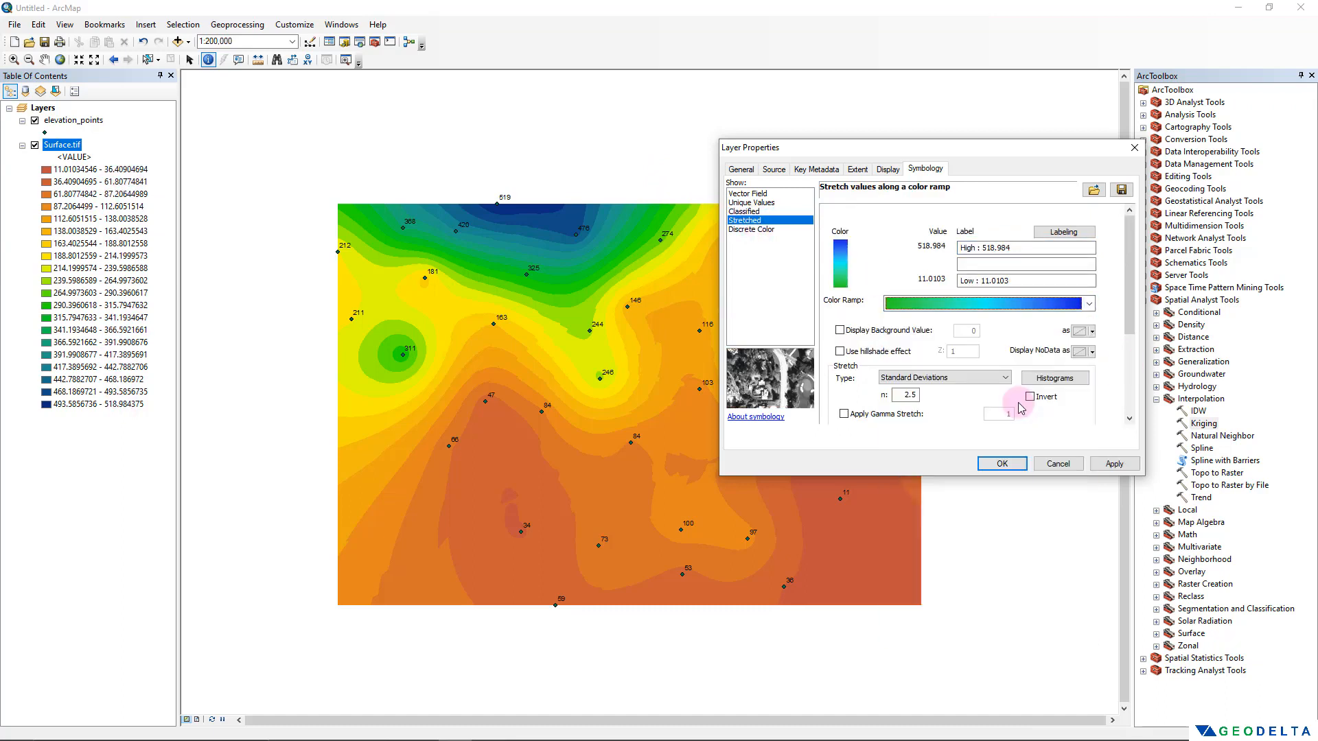
{"action": "left_click", "coordinate": [1114, 465]}
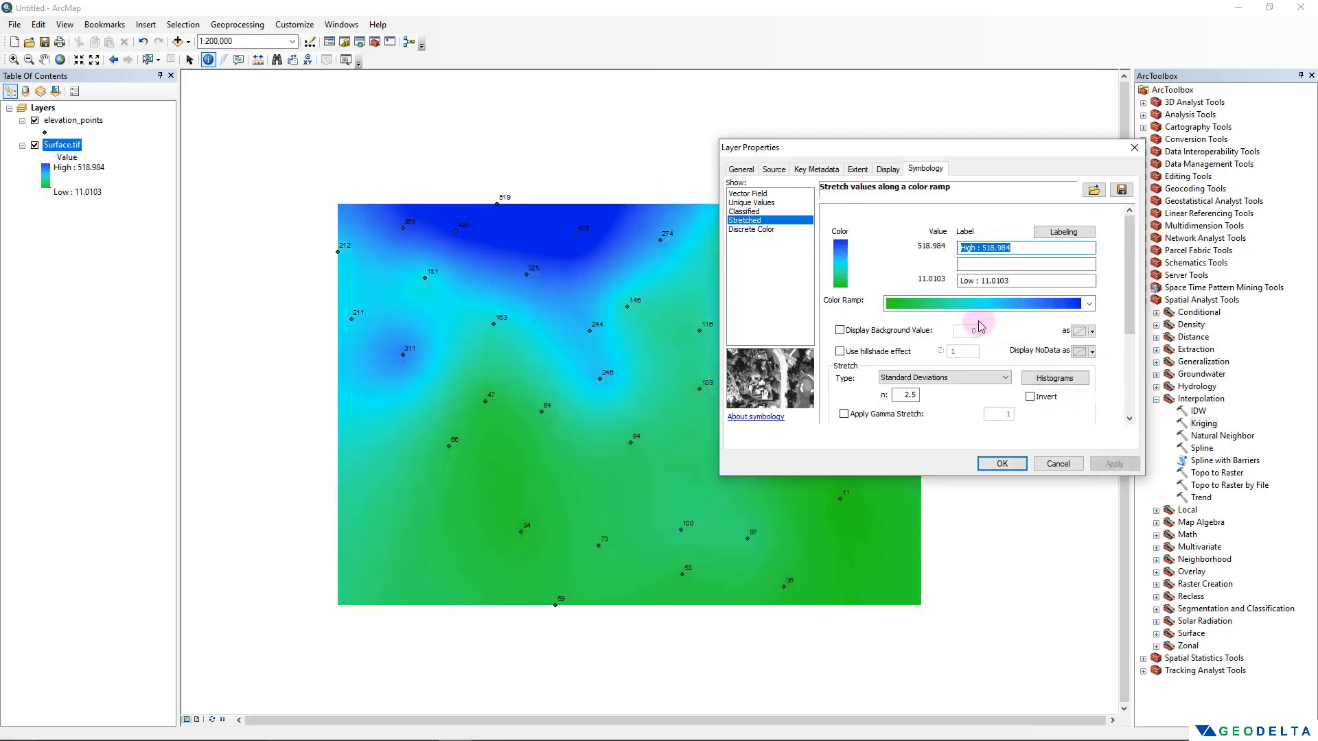
{"action": "left_click", "coordinate": [1030, 397]}
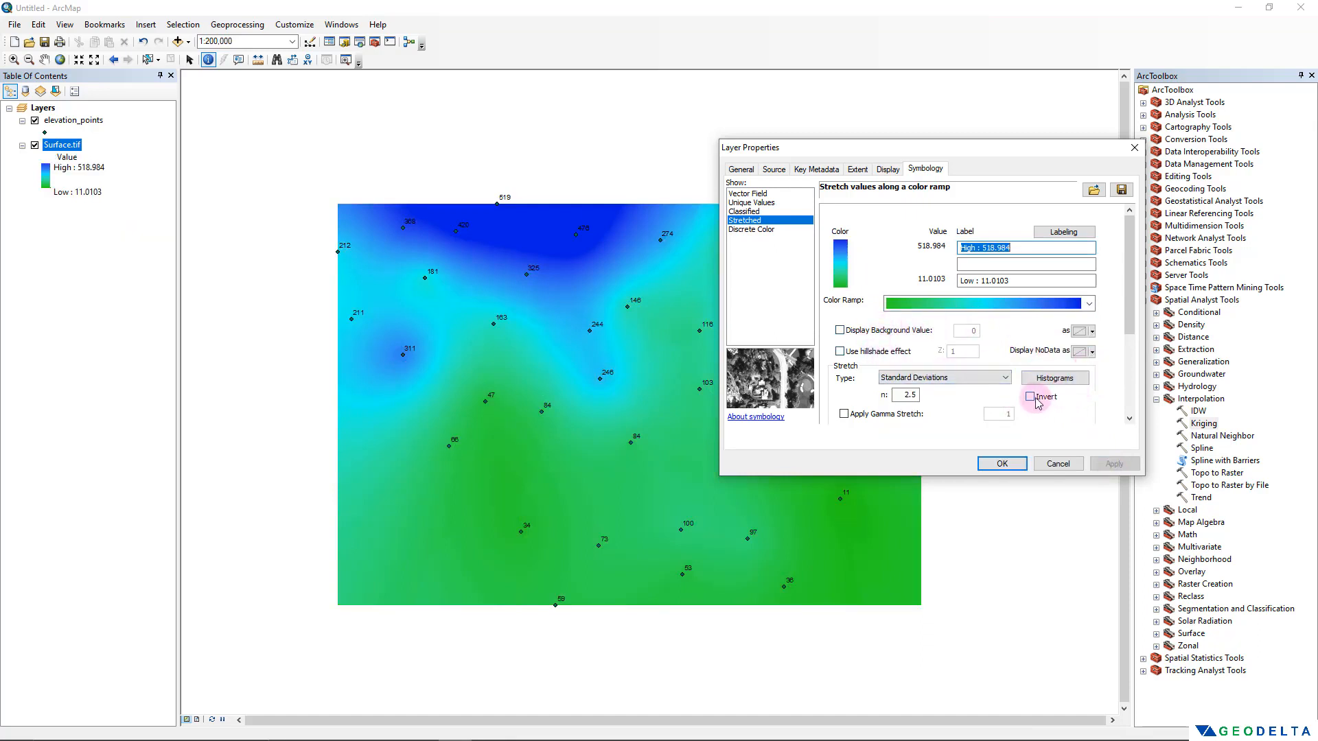
{"action": "left_click", "coordinate": [1116, 465]}
{"action": "left_click", "coordinate": [1000, 463]}
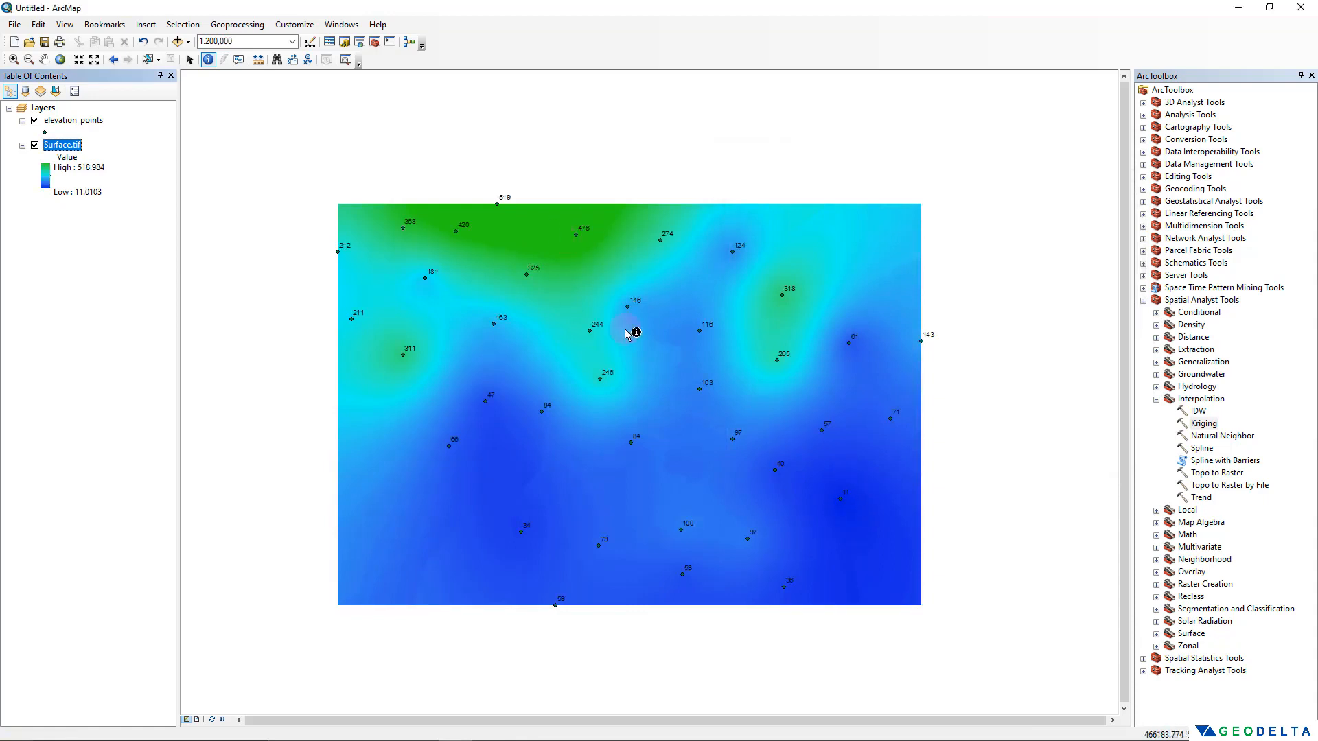
{"action": "scroll", "coordinate": [663, 343], "scroll_direction": "up", "scroll_amount": 2}
{"action": "scroll", "coordinate": [663, 343], "scroll_direction": "down", "scroll_amount": 2}
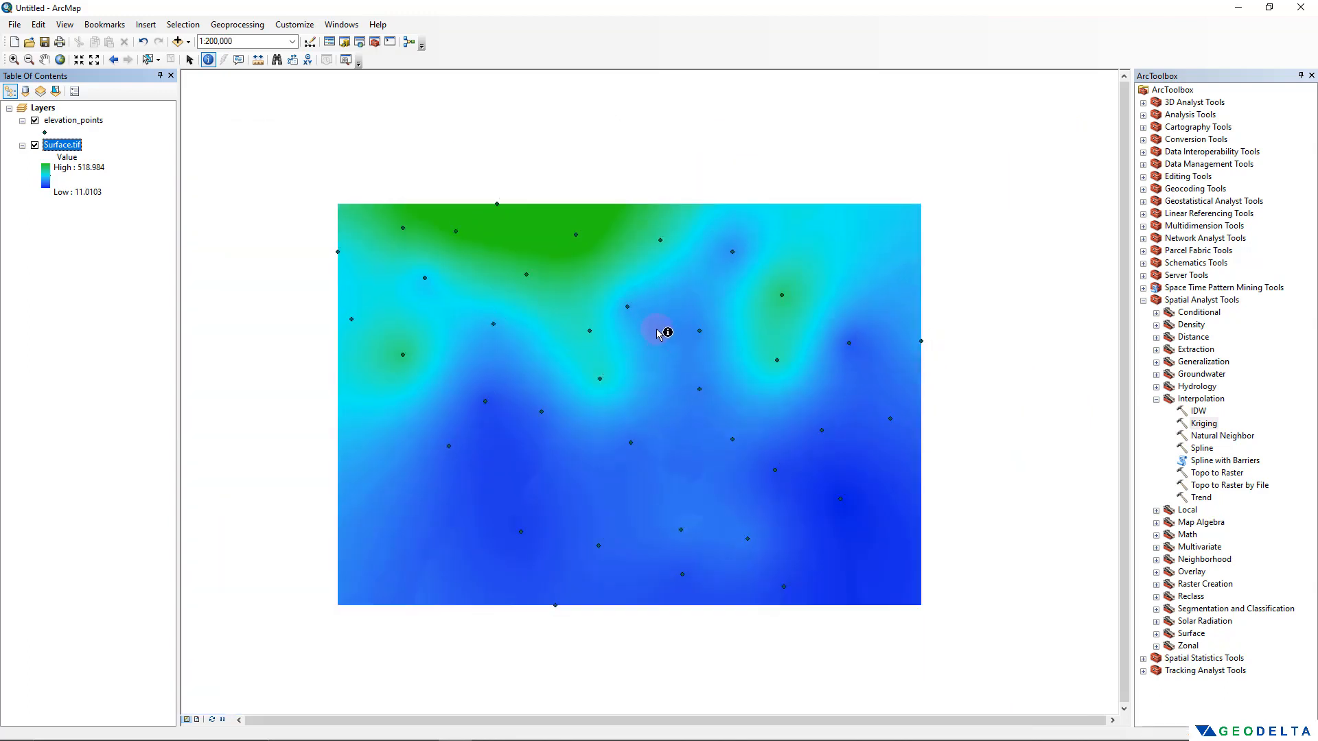
{"action": "scroll", "coordinate": [662, 312], "scroll_direction": "up", "scroll_amount": 1}
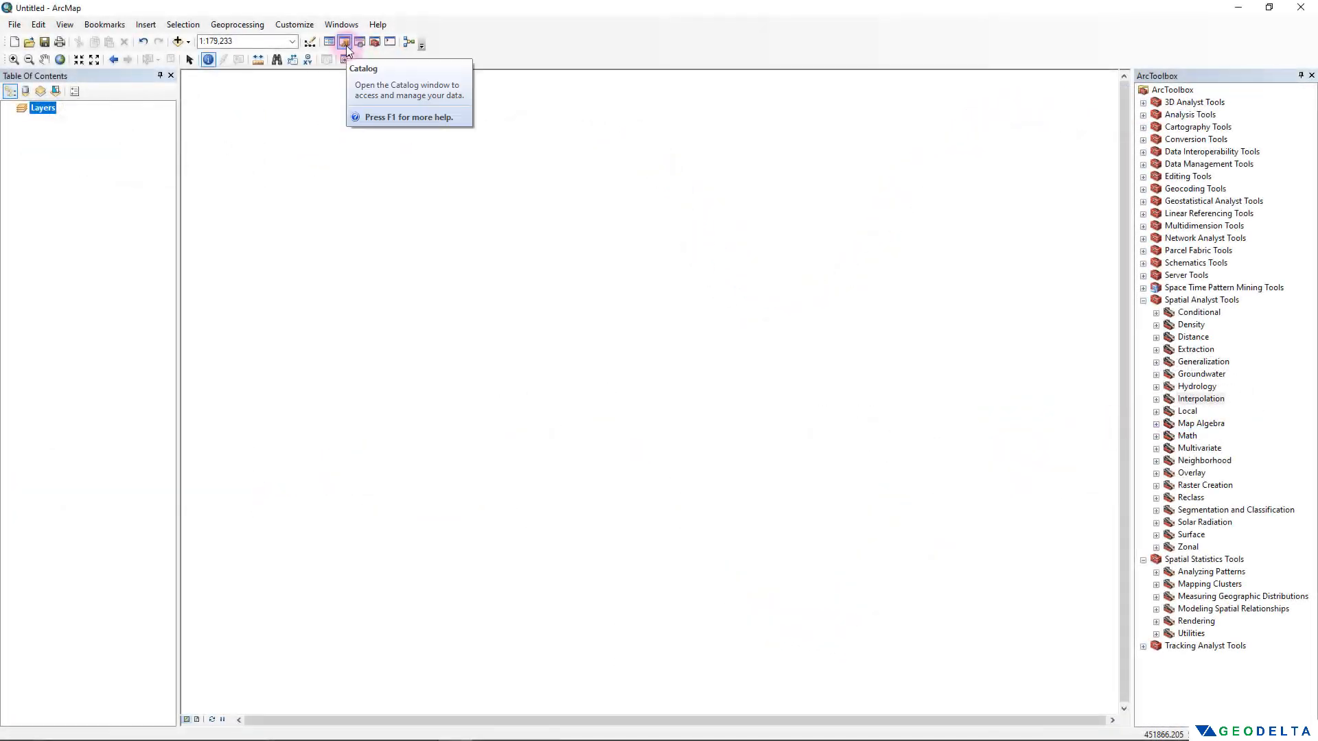
Step: Add elevation.tif from the "2. Cut Fill Analysis" folder to the empty map and close the Catalog
{"action": "left_click", "coordinate": [345, 42]}
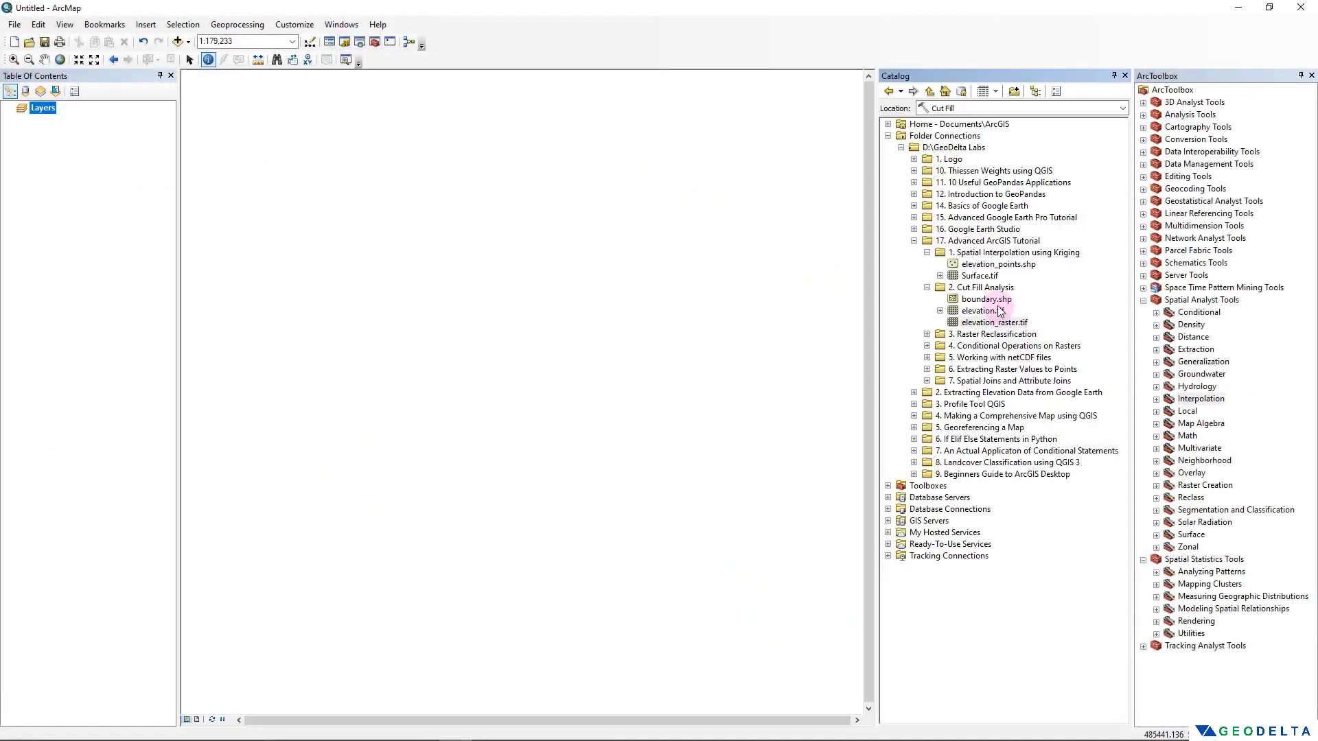
{"action": "left_click", "coordinate": [986, 289]}
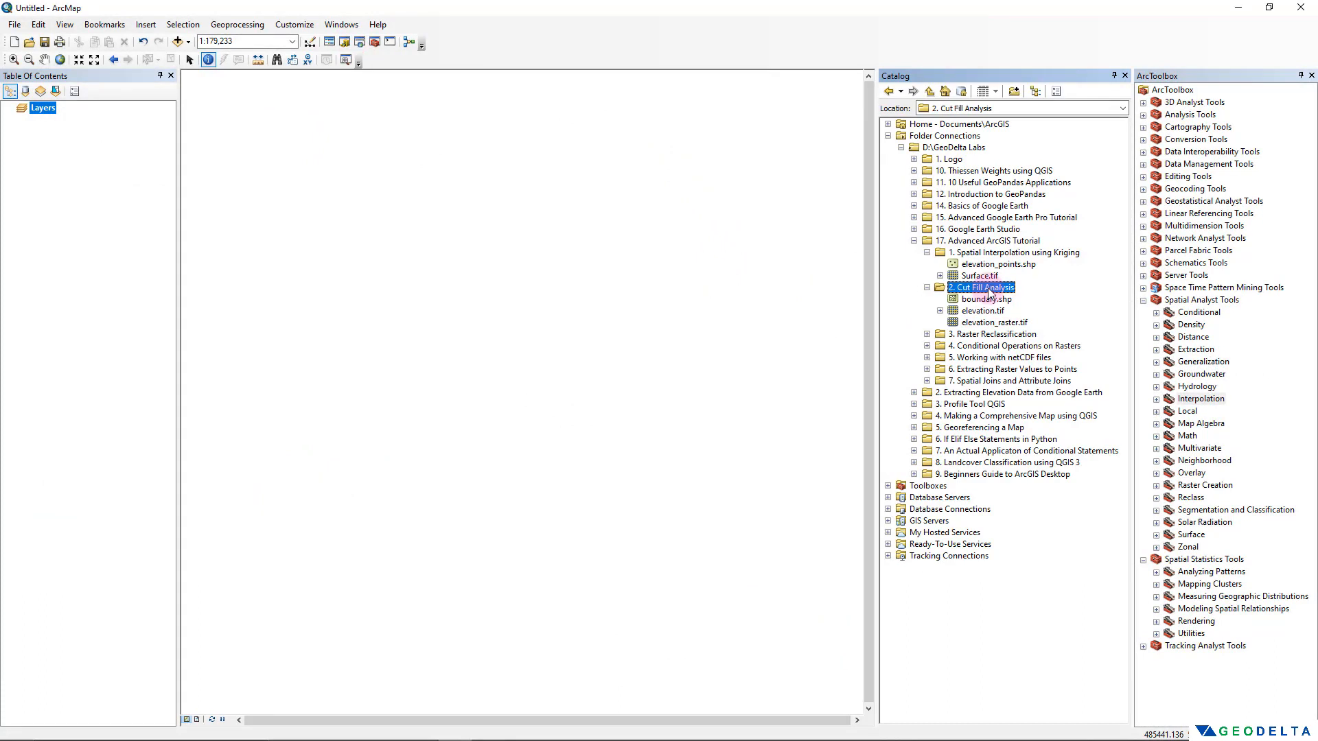
{"action": "left_click", "coordinate": [979, 312]}
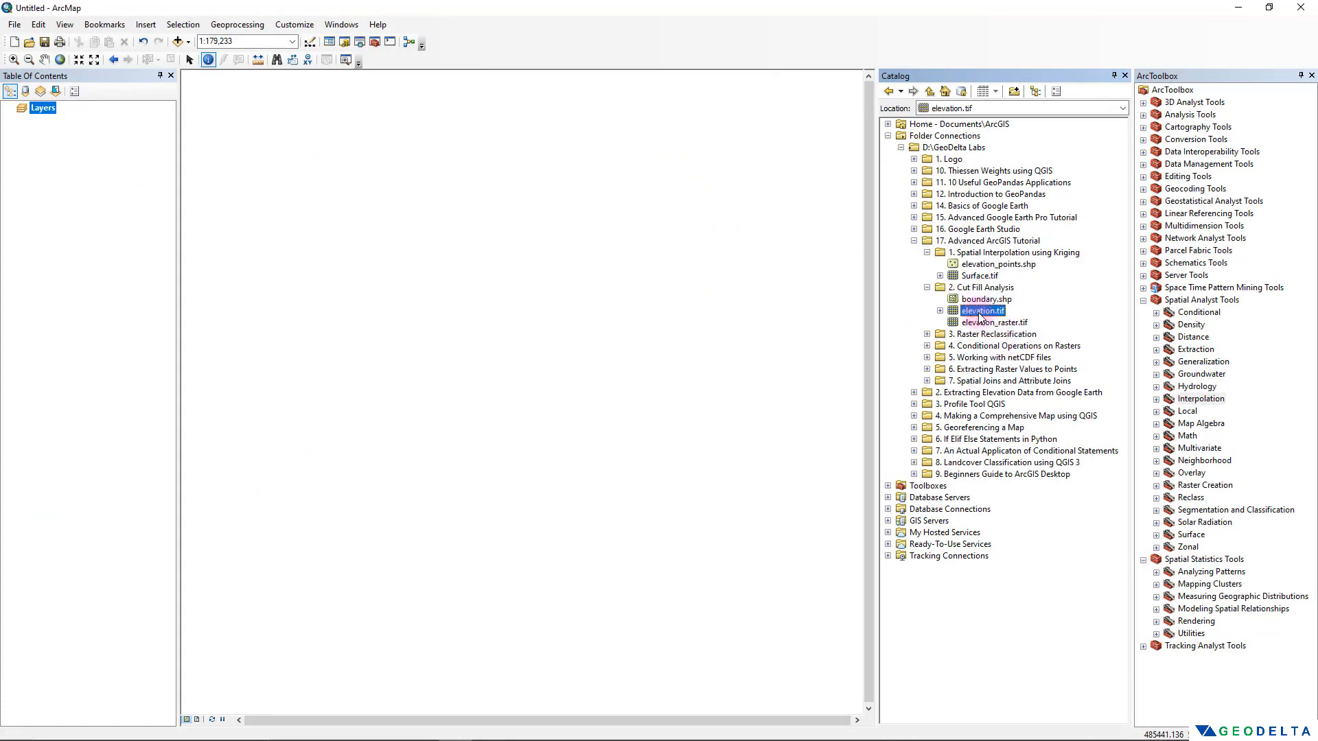
{"action": "left_click_drag", "start_coordinate": [979, 316], "coordinate": [520, 294]}
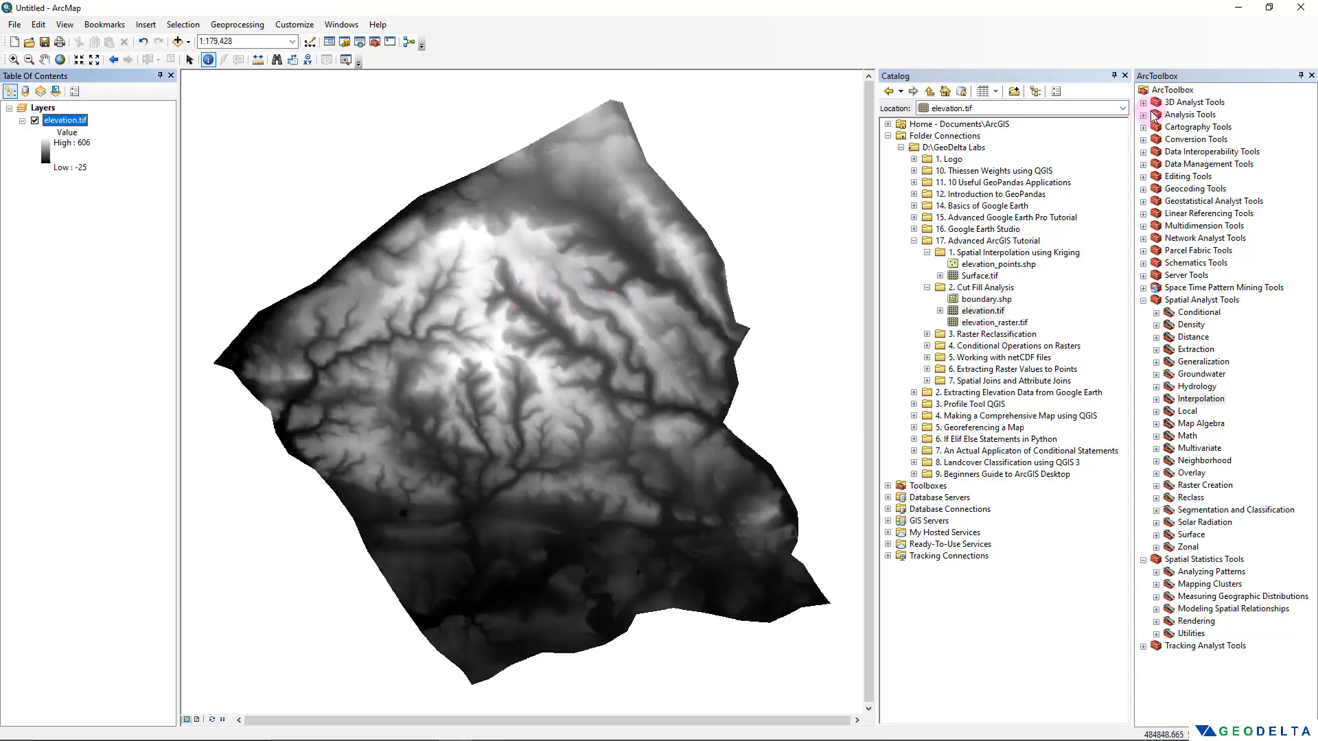
{"action": "left_click", "coordinate": [1124, 75]}
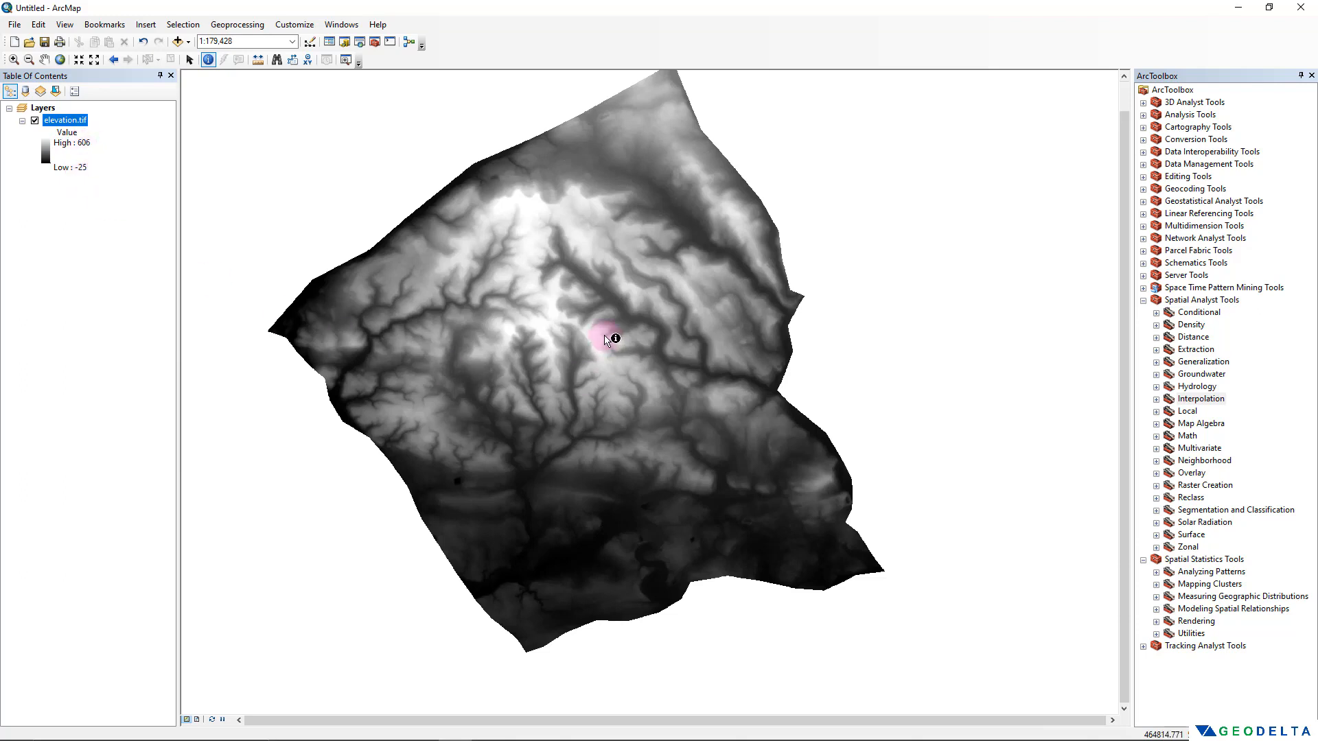
{"action": "left_click_drag", "start_coordinate": [609, 339], "coordinate": [656, 355]}
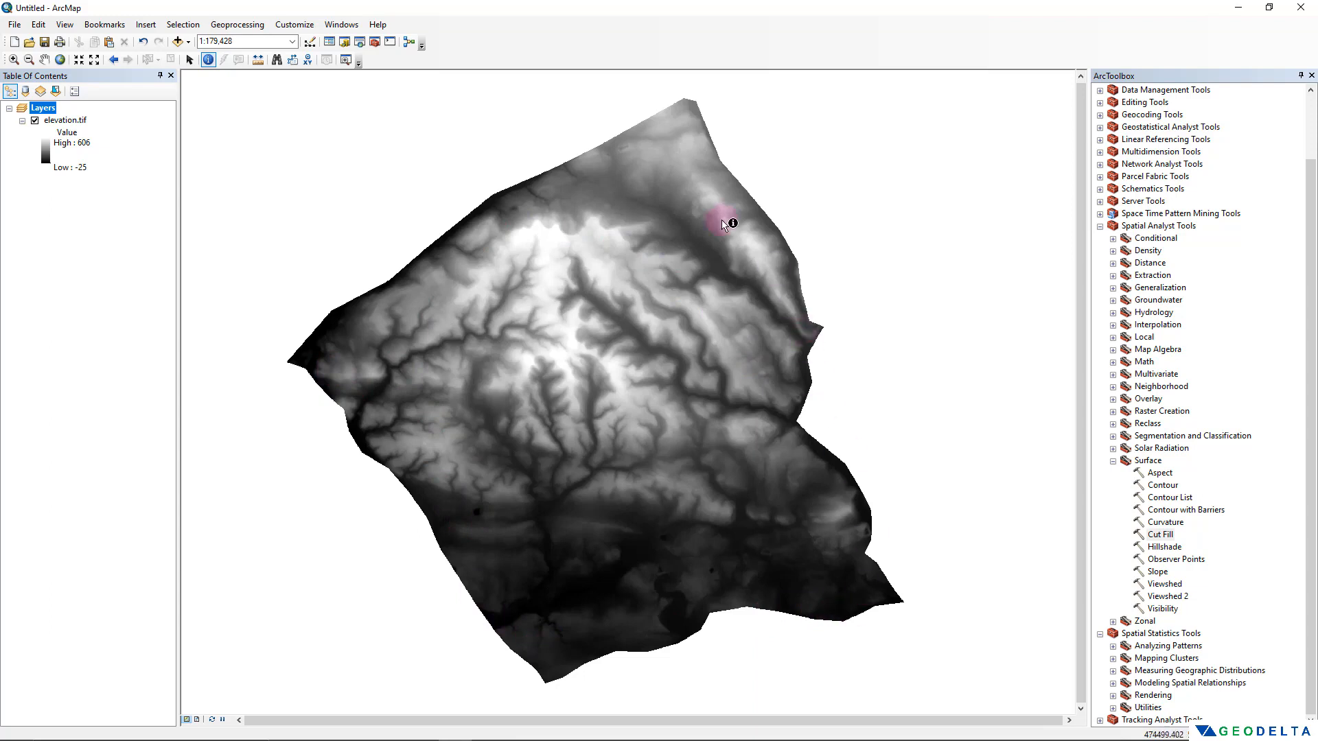
Step: Search for "raster calculator" and open the Spatial Analyst Raster Calculator tool
{"action": "left_click", "coordinate": [359, 42]}
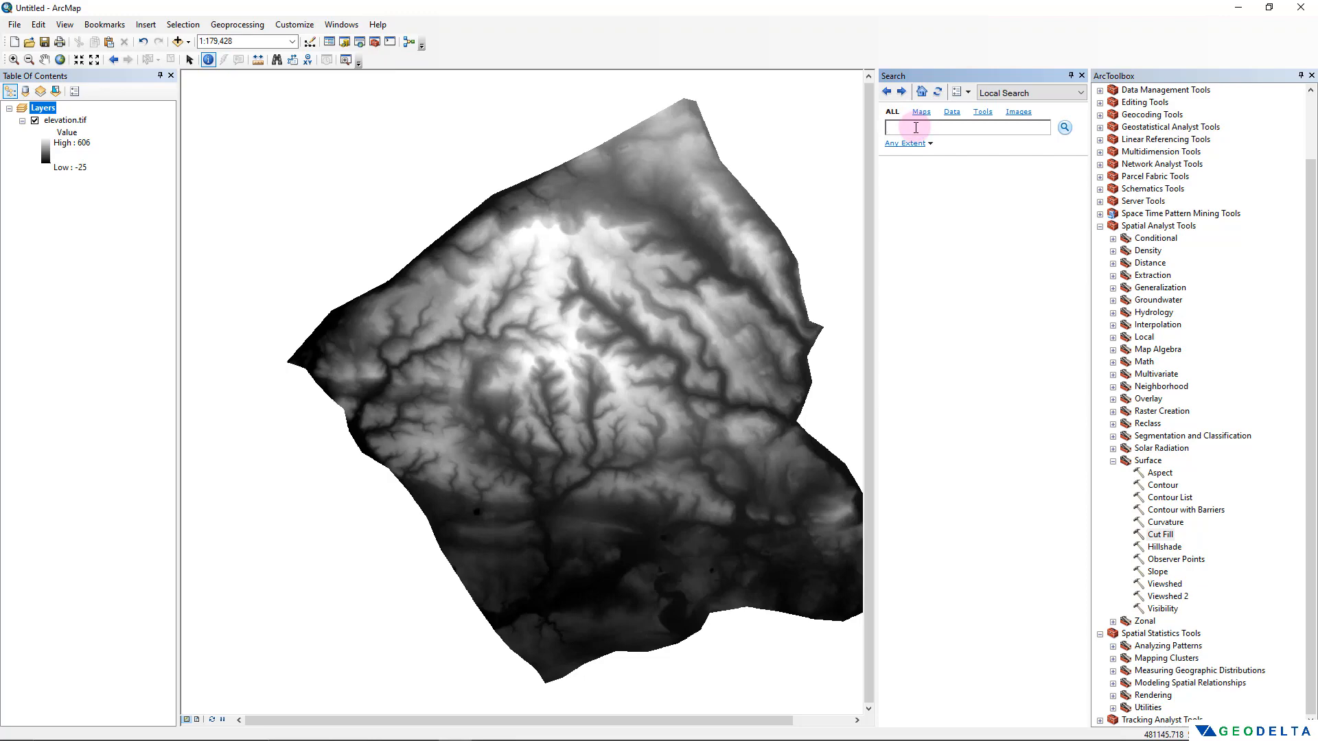
{"action": "type", "text": "raster calculator"}
{"action": "key", "text": "Return"}
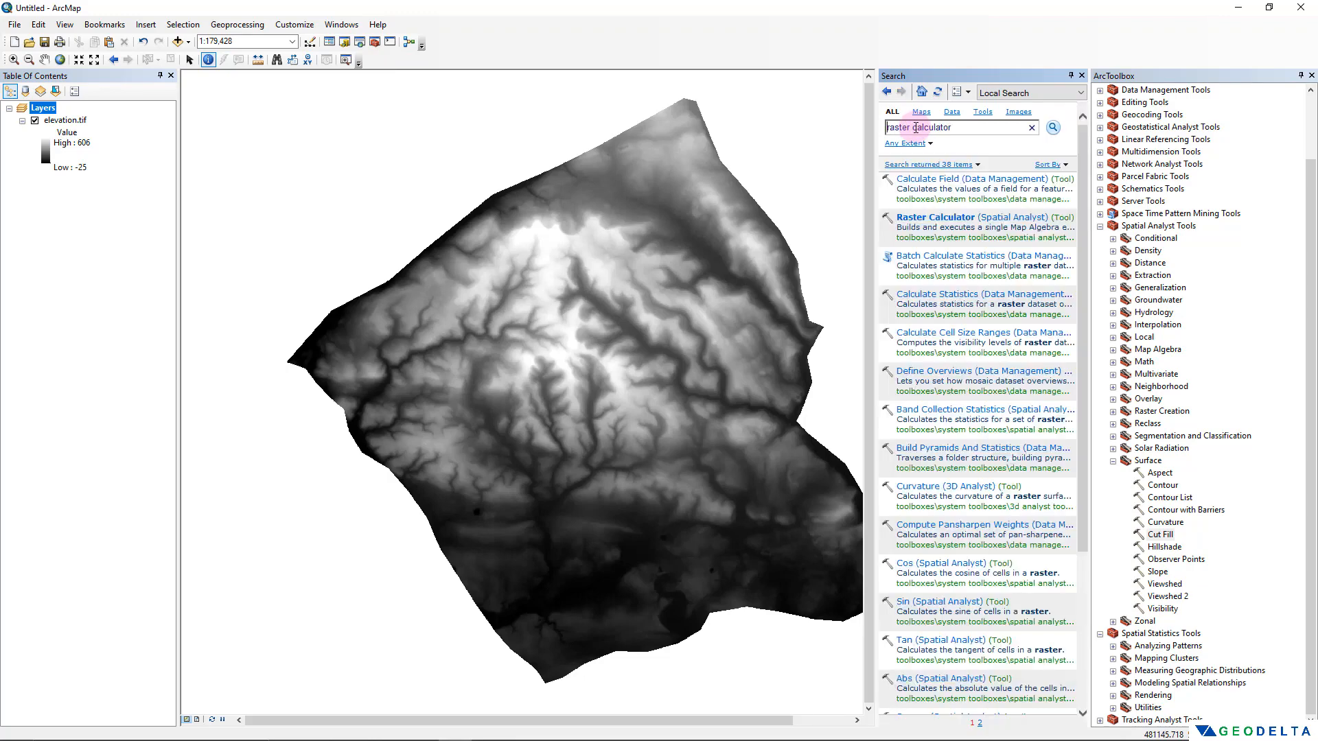
{"action": "left_click", "coordinate": [942, 217]}
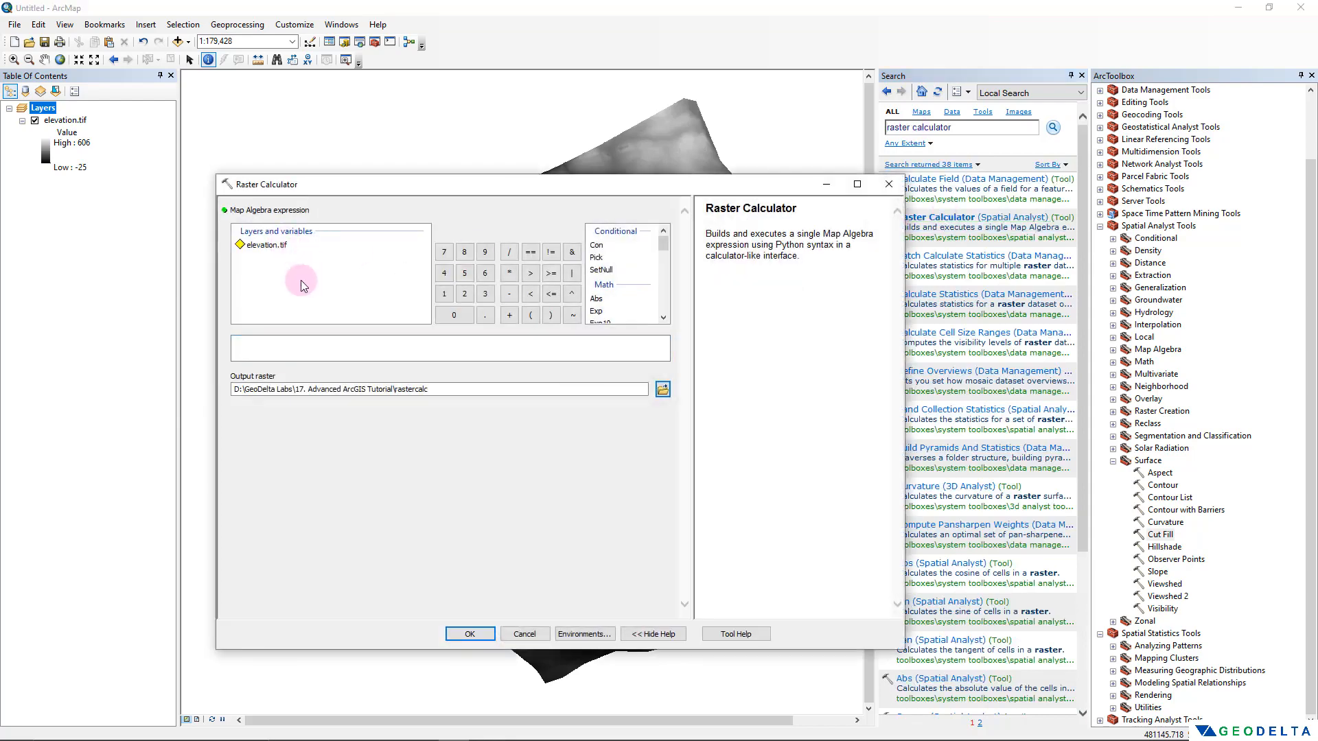
Step: Build the map algebra expression ("elevation.tif"*0)+200 for a constant-elevation raster
{"action": "double_click", "coordinate": [261, 246]}
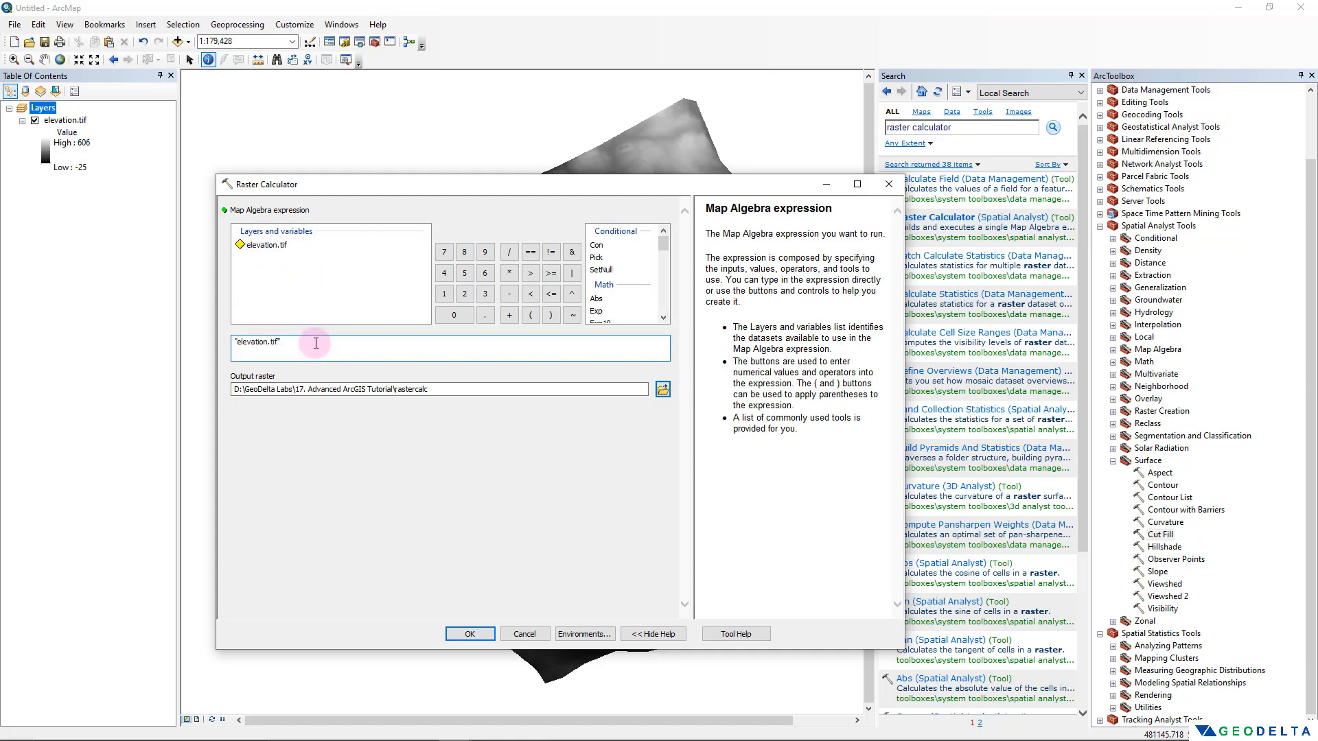
{"action": "left_click_drag", "start_coordinate": [397, 183], "coordinate": [478, 235]}
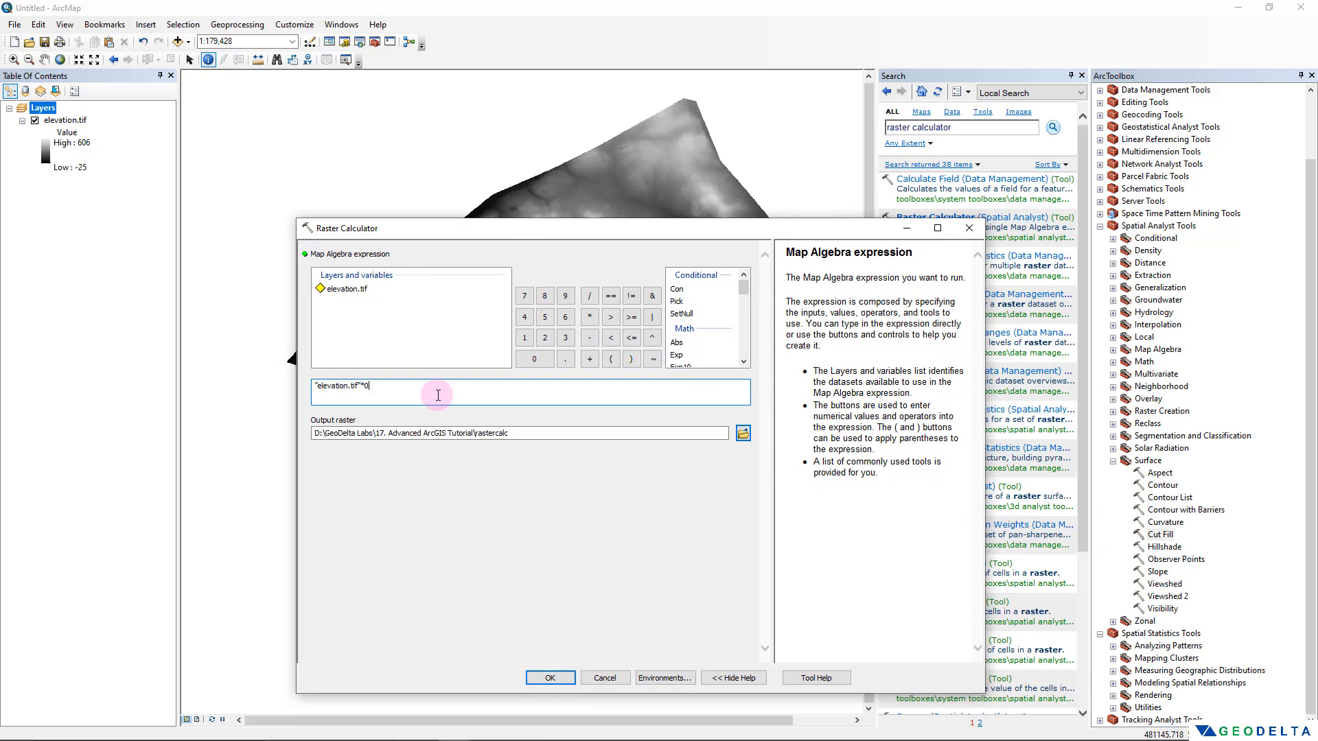
{"action": "left_click", "coordinate": [315, 385]}
{"action": "type", "text": "("}
{"action": "left_click", "coordinate": [427, 386]}
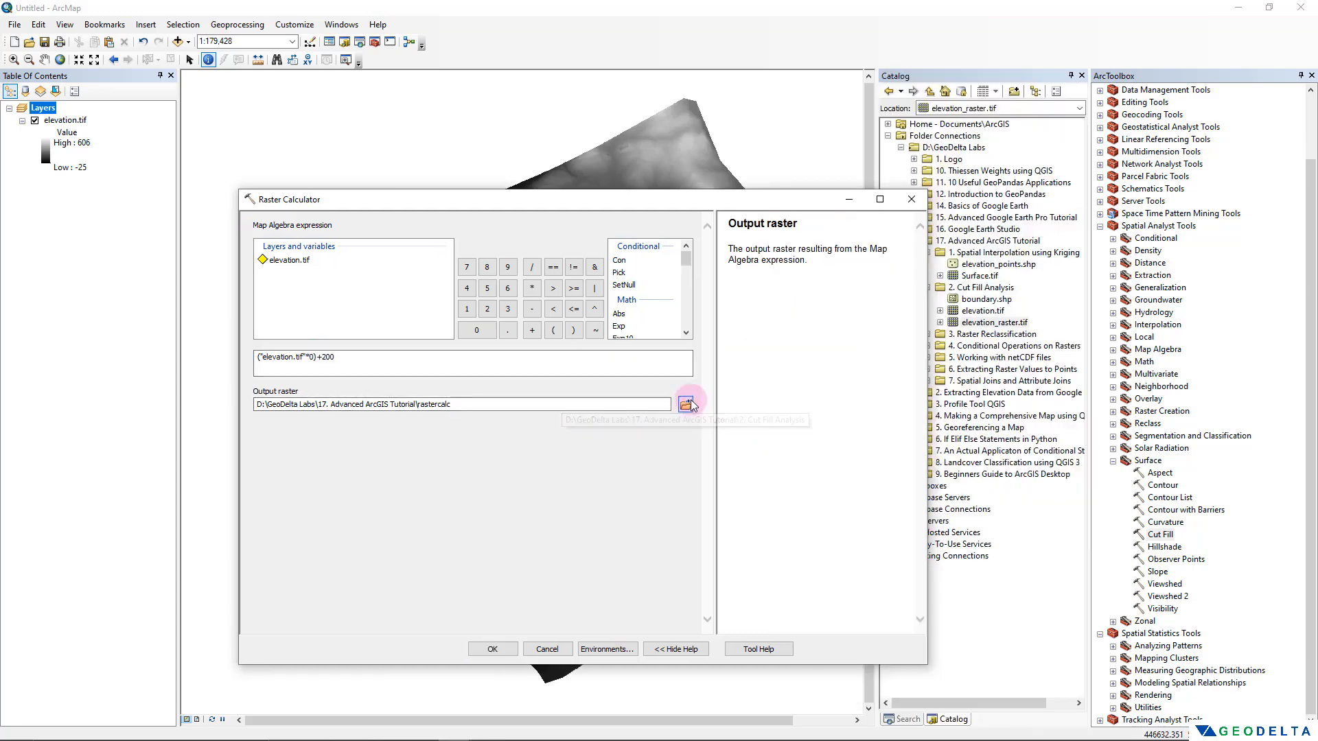
Step: Run the calculation with output elevation_200.tif in the "2. Cut Fill Analysis" folder and turn on the resulting layer
{"action": "left_click", "coordinate": [687, 401]}
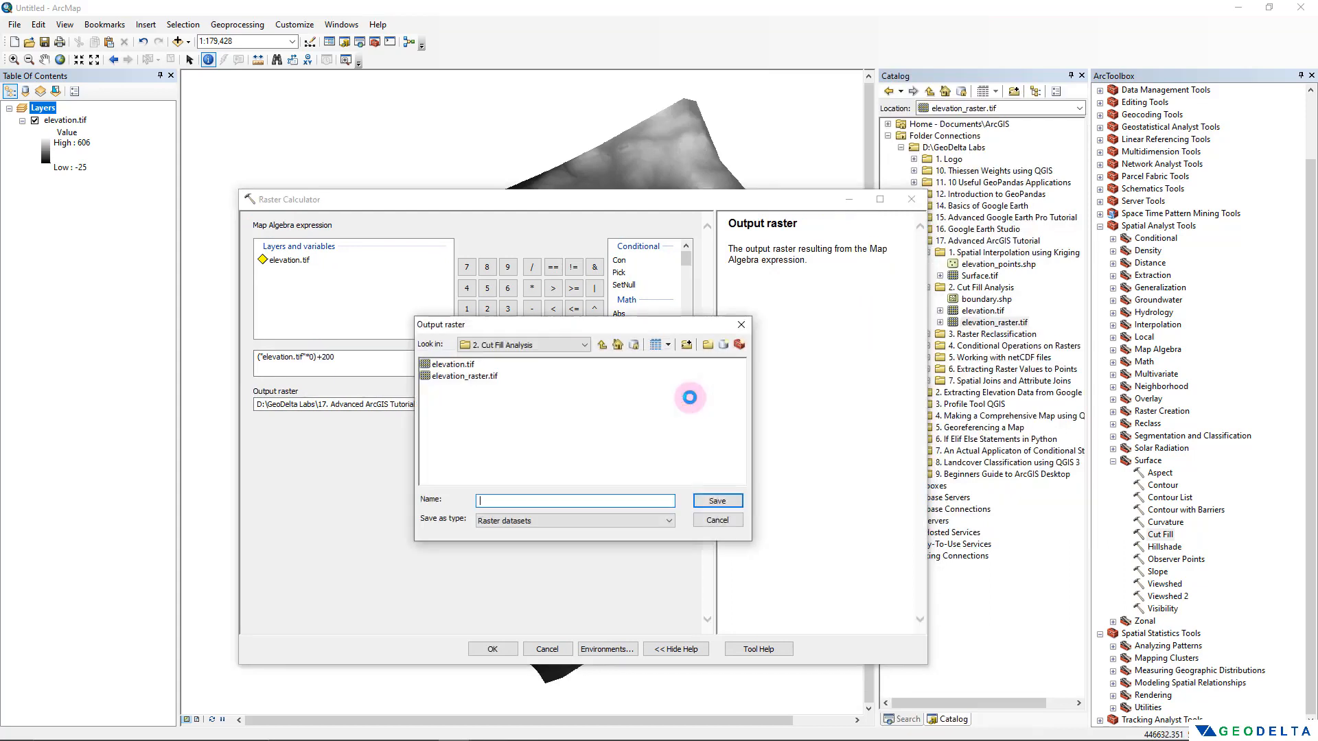
{"action": "type", "text": "elevation_200.tif"}
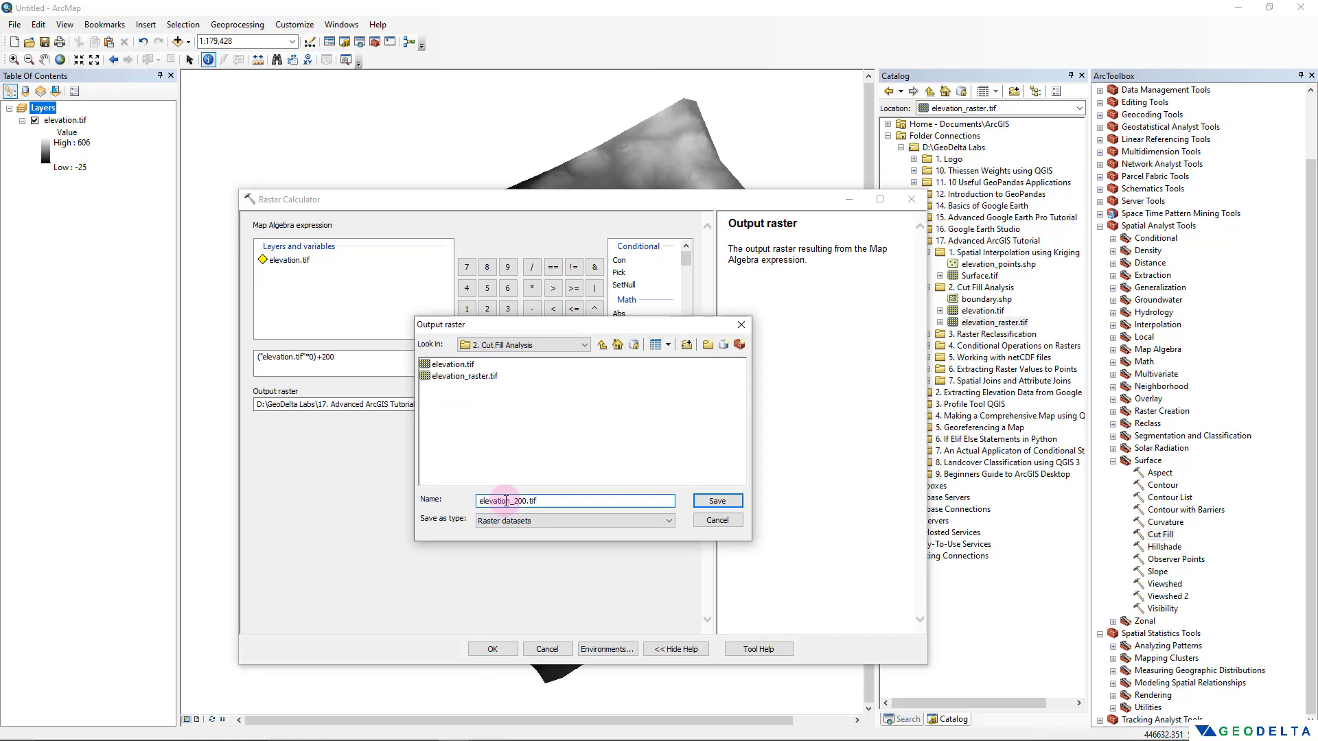
{"action": "key", "text": "Return"}
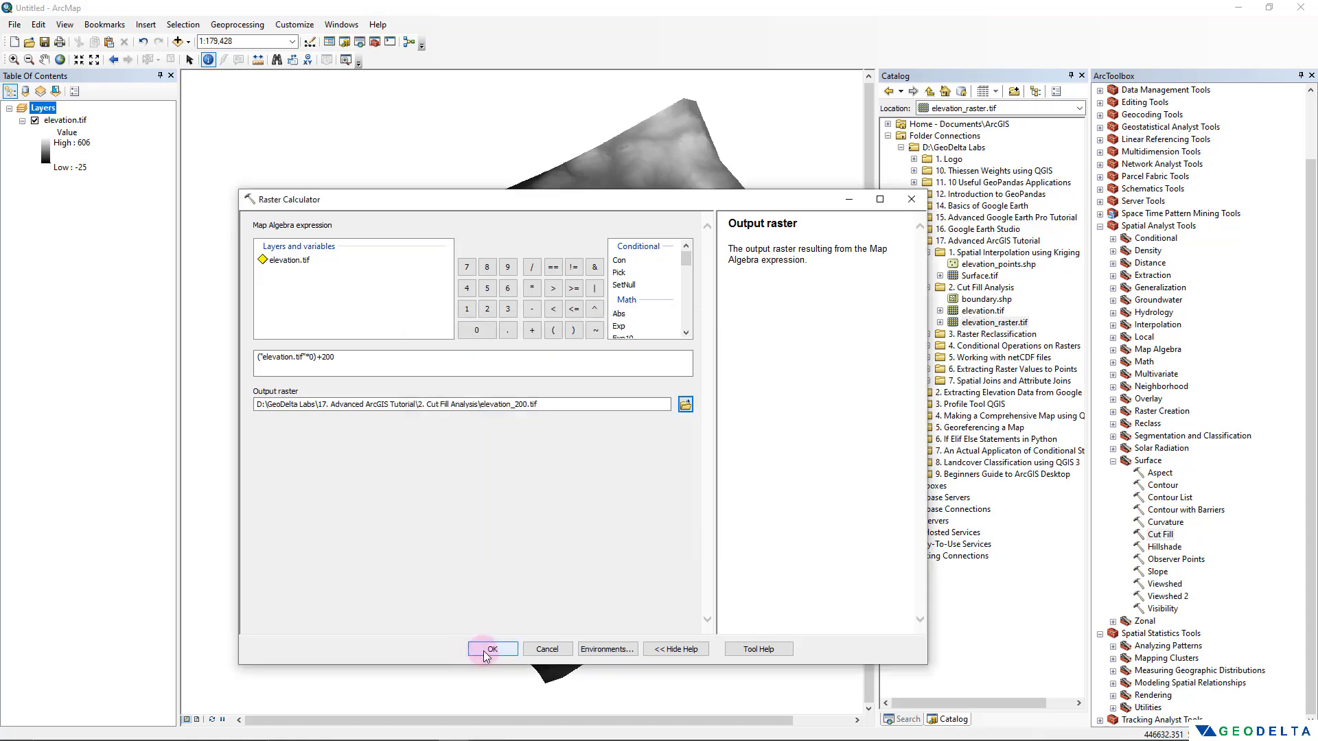
{"action": "left_click", "coordinate": [492, 649]}
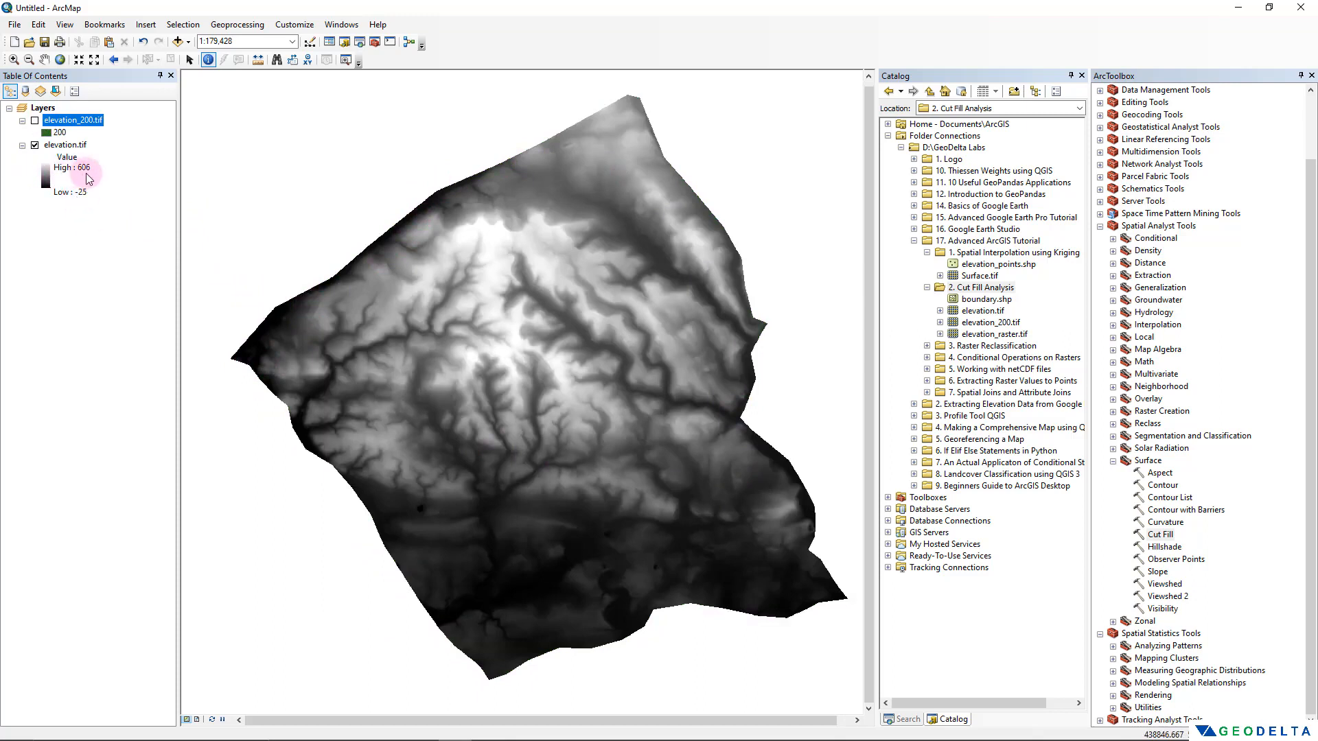
{"action": "left_click", "coordinate": [35, 120]}
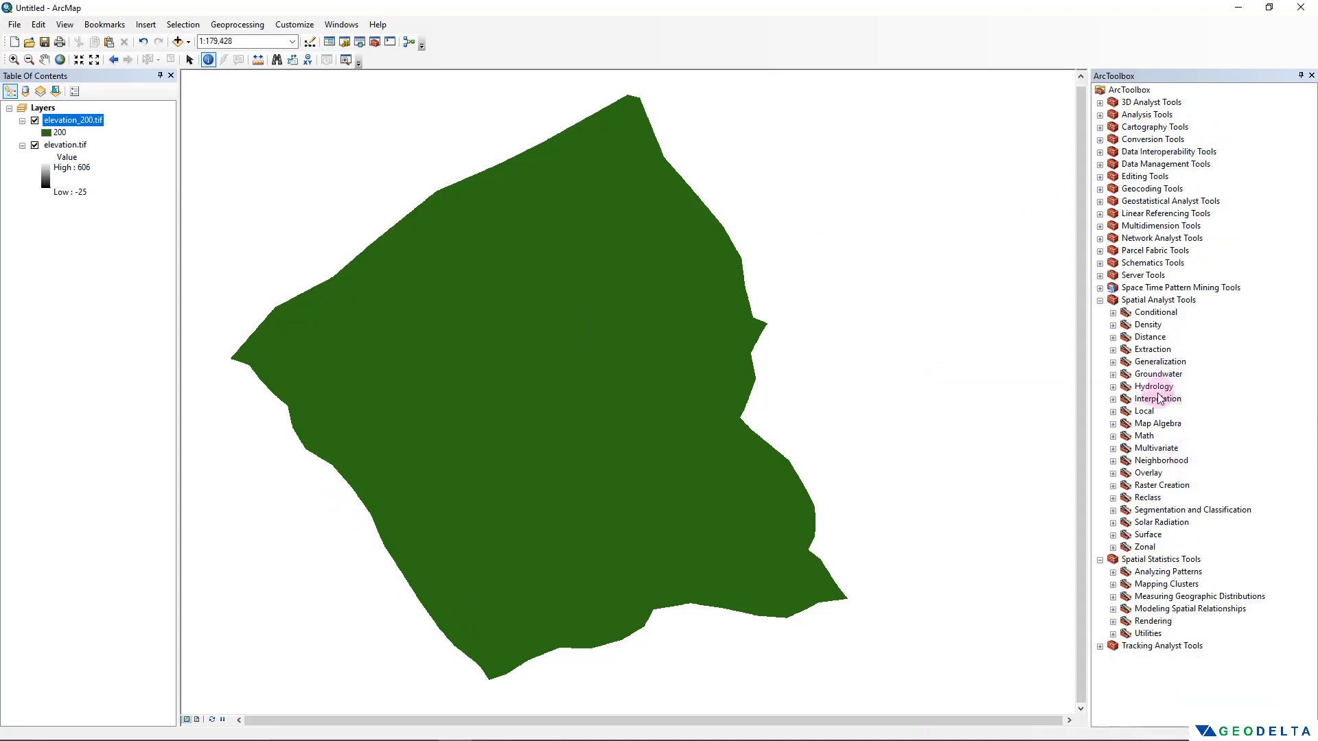
Step: Open the Cut Fill tool from the Surface toolset of Spatial Analyst Tools
{"action": "left_click", "coordinate": [1143, 302]}
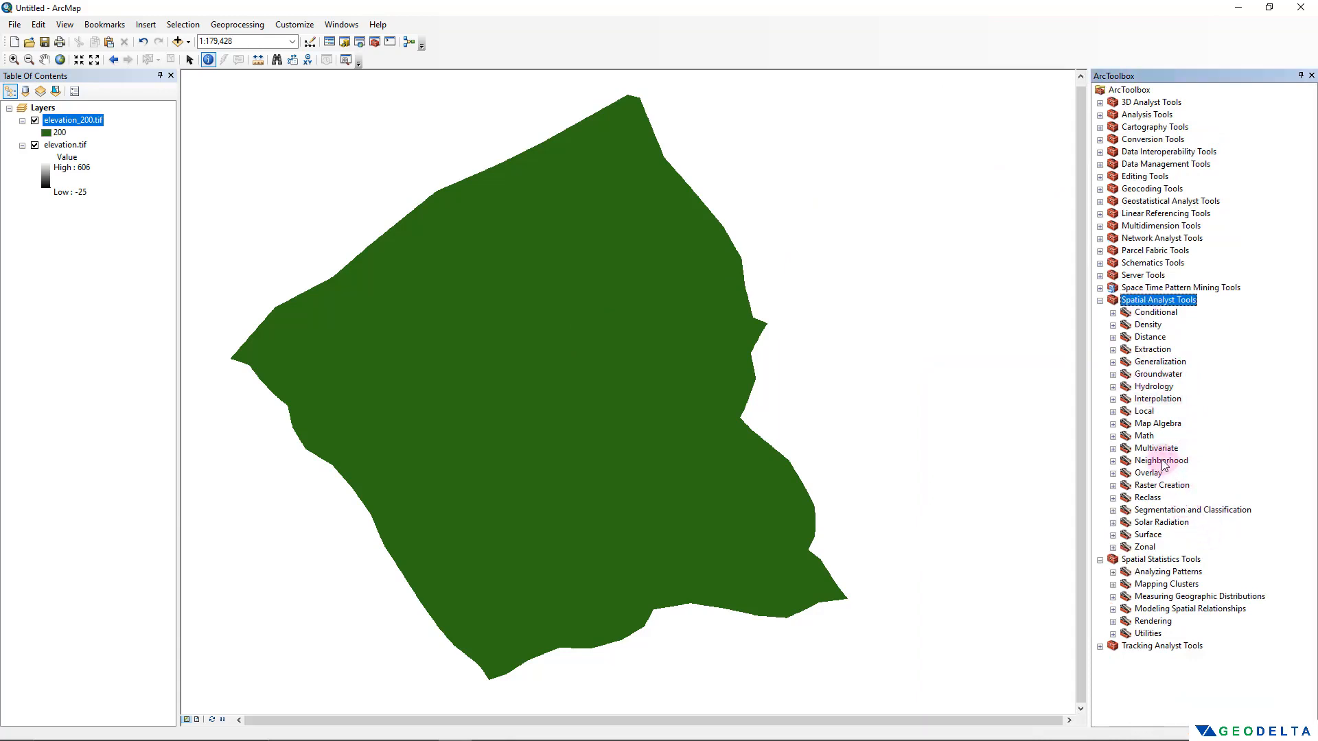
{"action": "left_click", "coordinate": [1157, 536]}
{"action": "double_click", "coordinate": [1157, 536]}
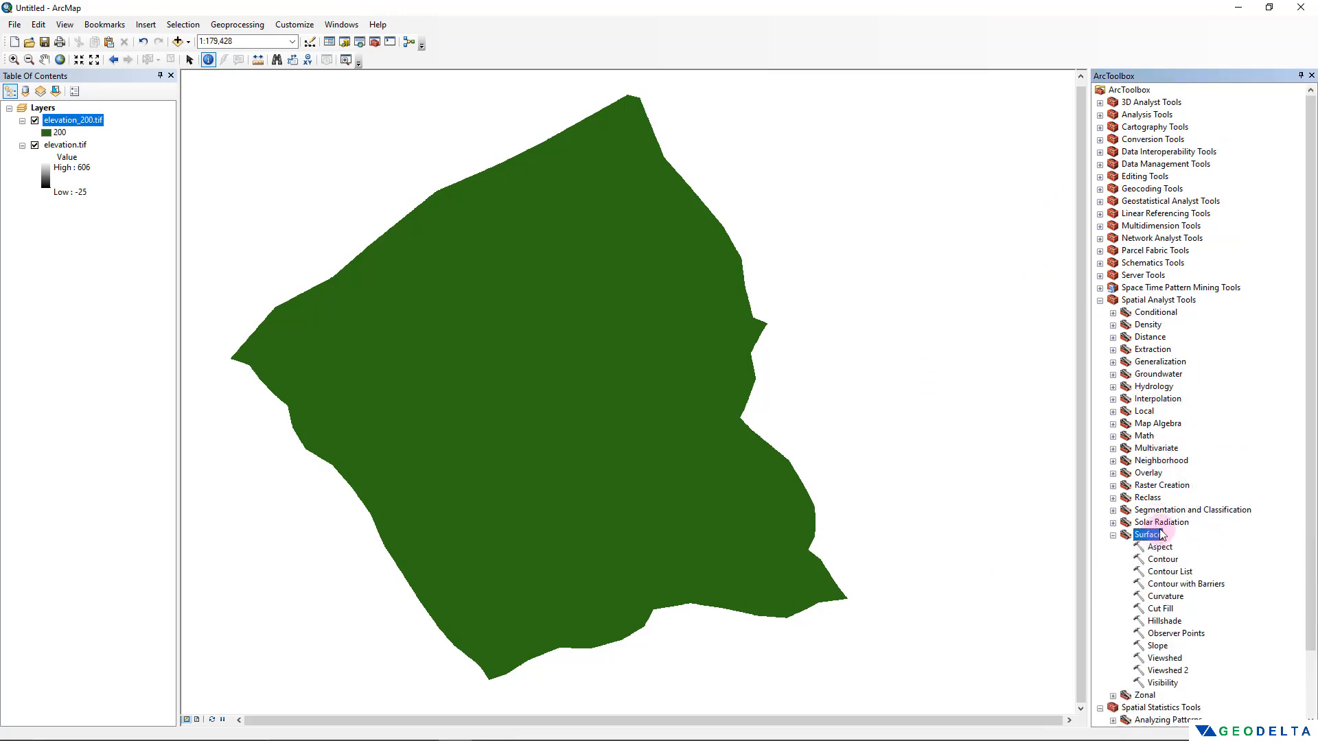
{"action": "scroll", "coordinate": [1167, 549], "scroll_direction": "down", "scroll_amount": 2}
{"action": "left_click", "coordinate": [1160, 536]}
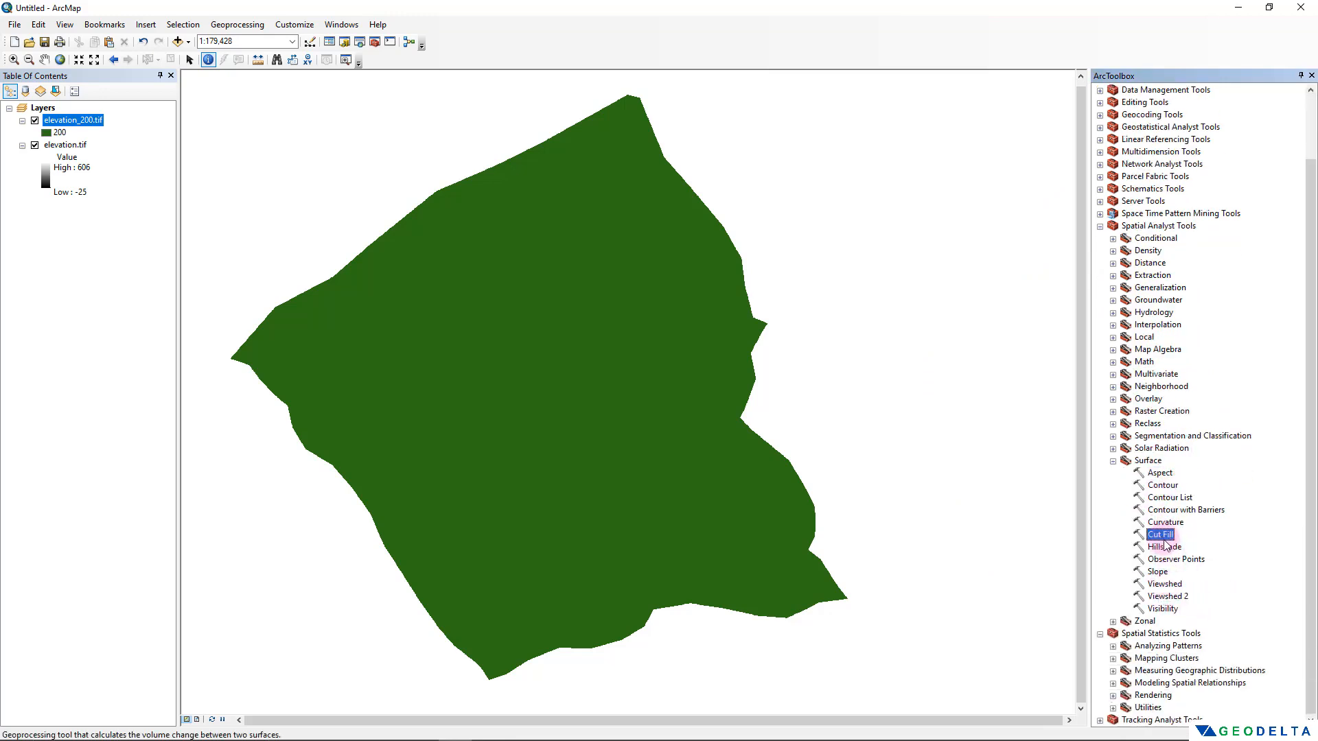
{"action": "double_click", "coordinate": [1161, 535]}
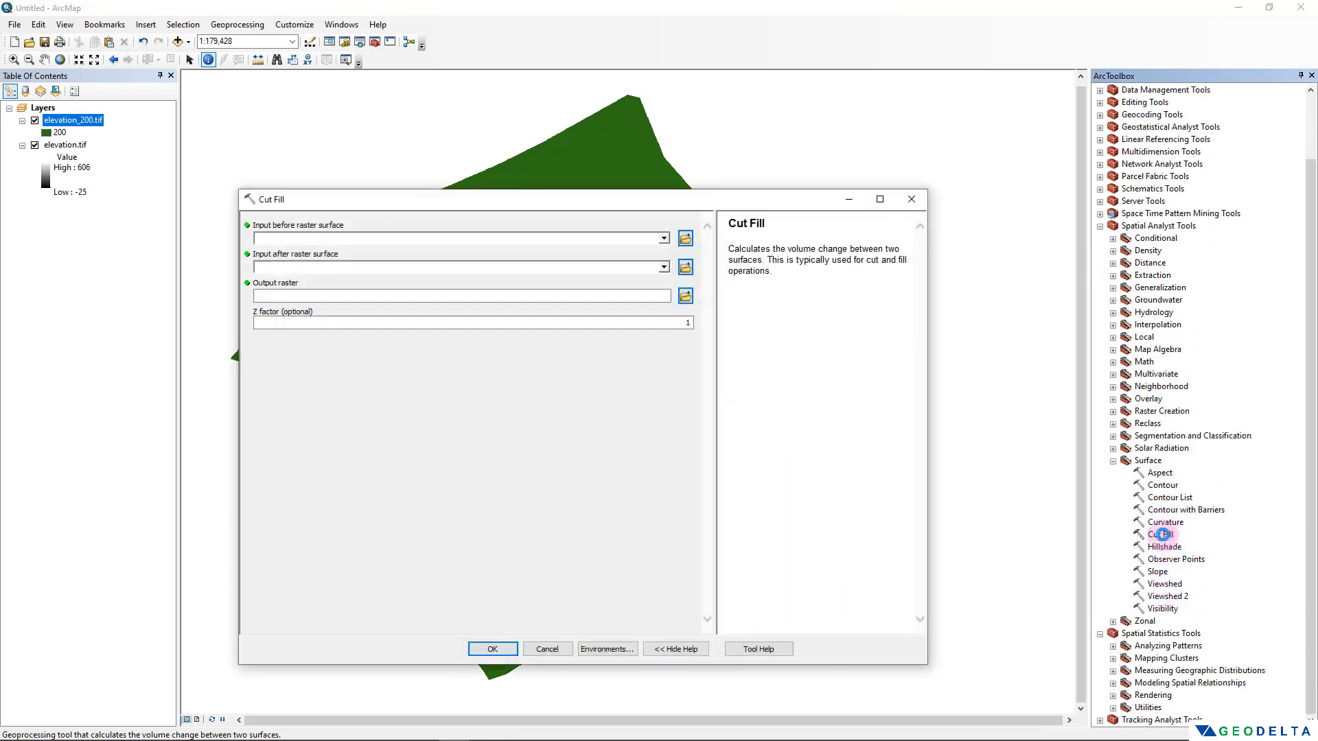
{"action": "left_click_drag", "start_coordinate": [337, 209], "coordinate": [363, 189]}
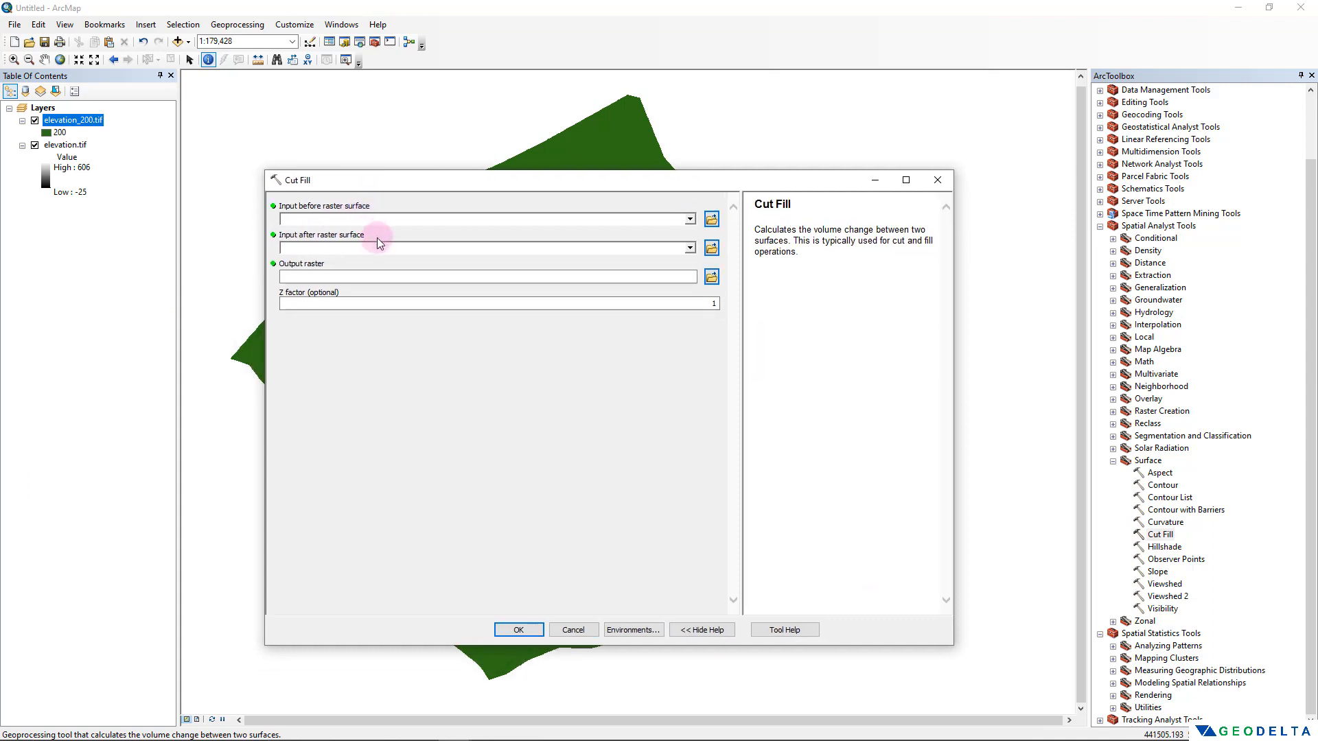
Step: Set elevation.tif as the before raster surface and elevation_200.tif as the after raster surface
{"action": "left_click", "coordinate": [65, 145]}
{"action": "left_click_drag", "start_coordinate": [65, 145], "coordinate": [323, 219]}
{"action": "left_click_drag", "start_coordinate": [71, 125], "coordinate": [308, 252]}
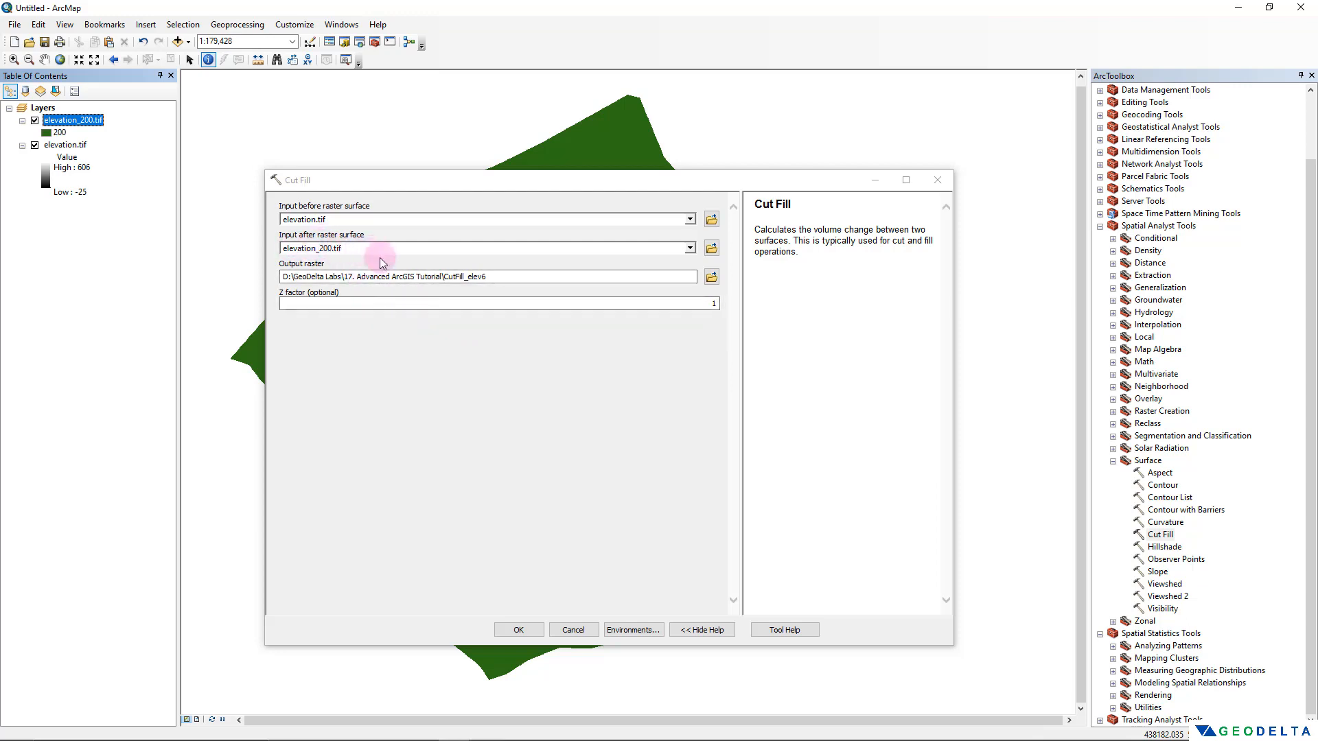
Step: Name the output raster cut_fill.tif in the "2. Cut Fill Analysis" folder and run Cut Fill
{"action": "left_click", "coordinate": [718, 279]}
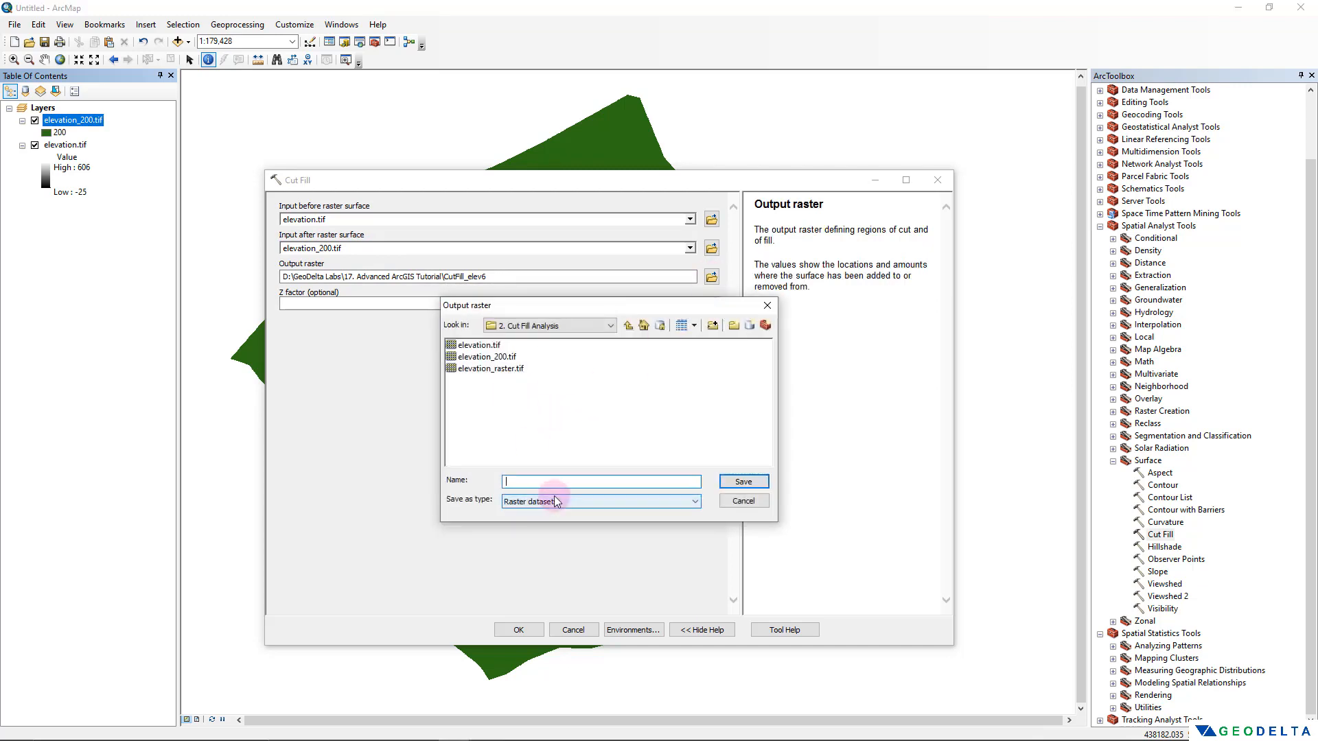
{"action": "type", "text": "cut_fill.tif"}
{"action": "key", "text": "Return"}
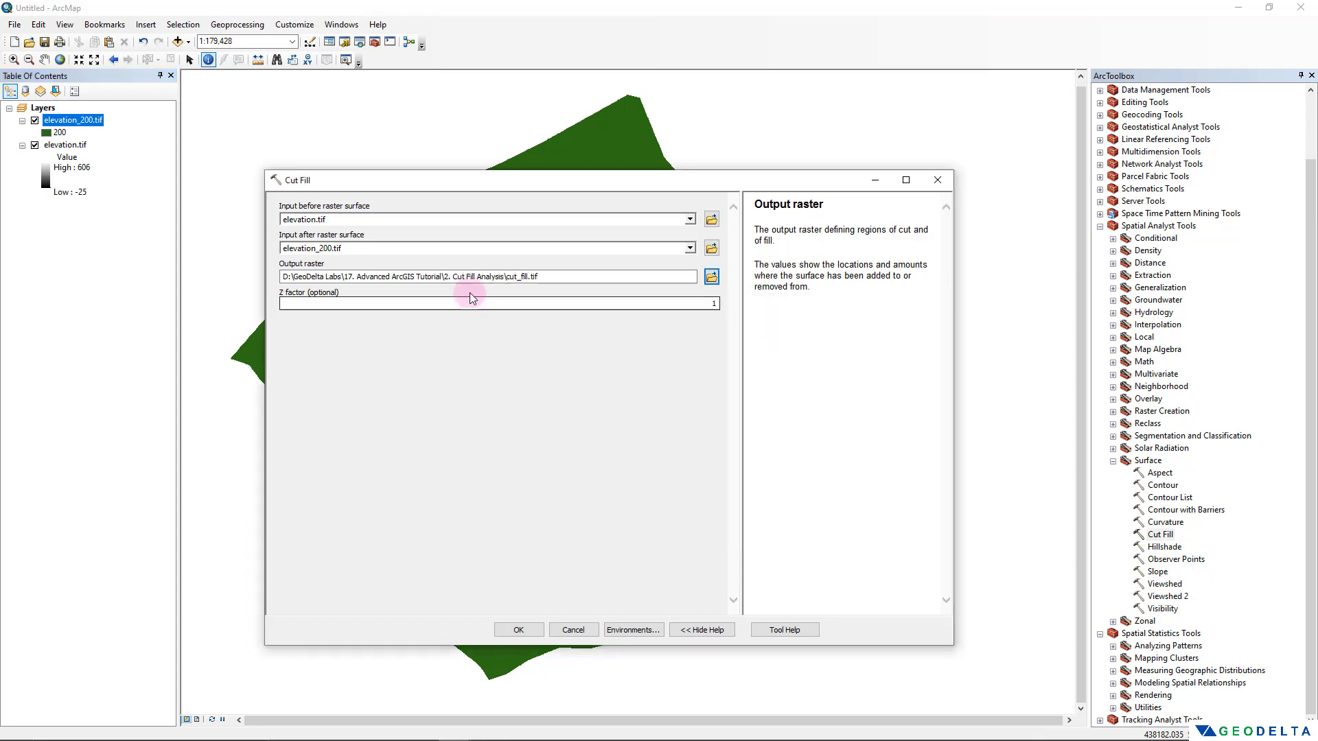
{"action": "left_click", "coordinate": [517, 630]}
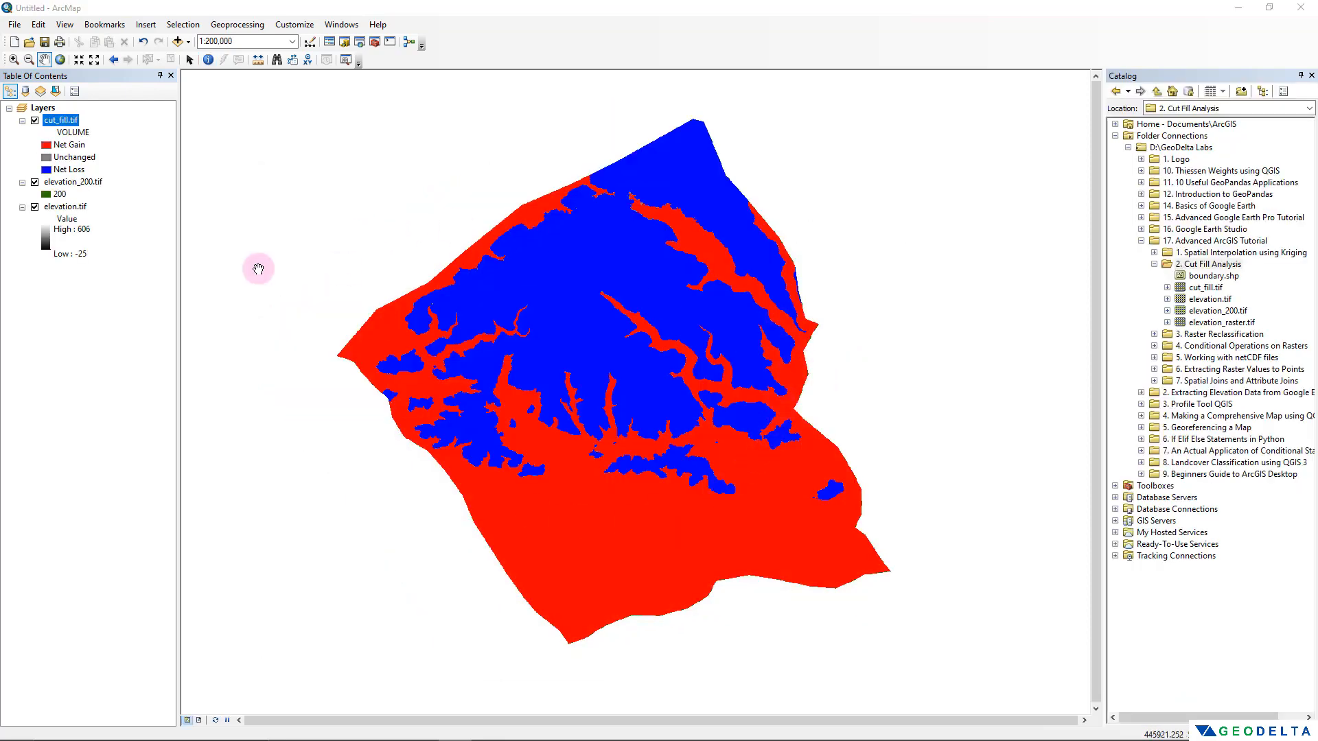
Step: Review the Net Gain, Net Loss and Unchanged classes in the legend of cut_fill.tif
{"action": "left_click", "coordinate": [69, 146]}
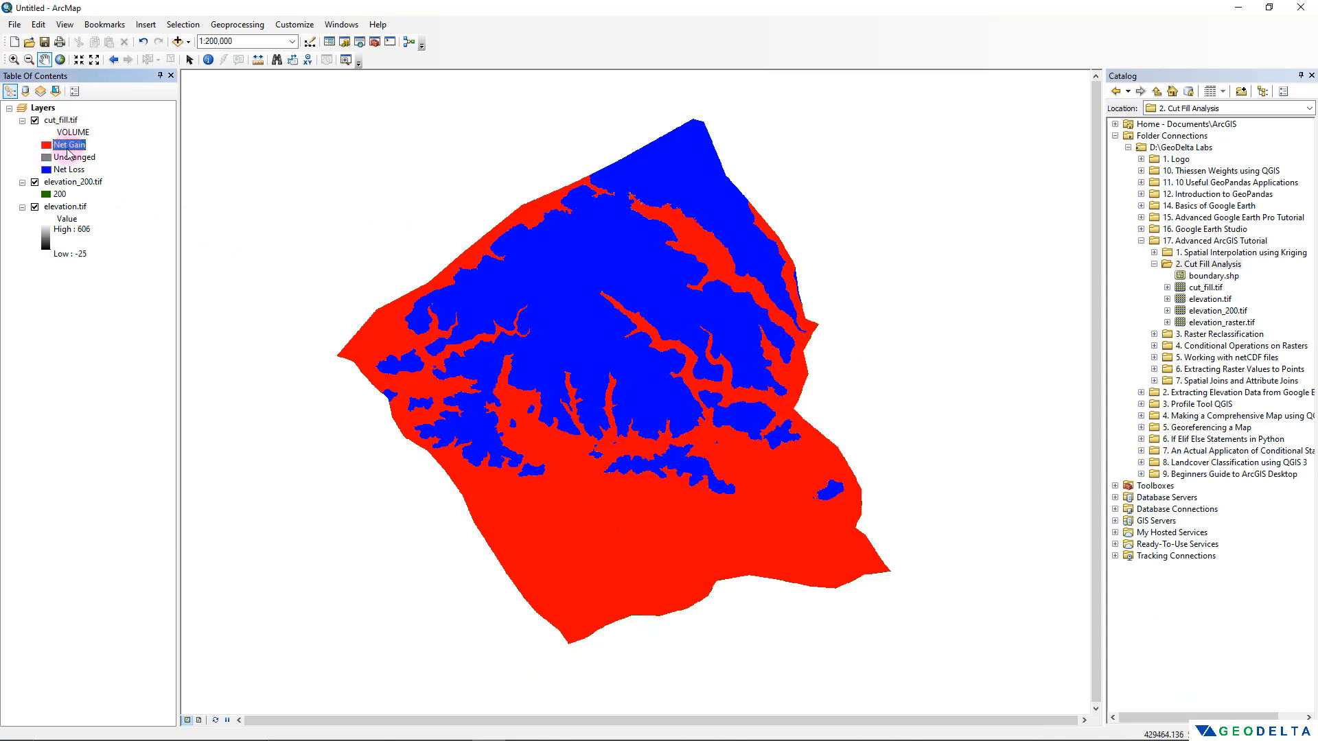
{"action": "left_click", "coordinate": [69, 170]}
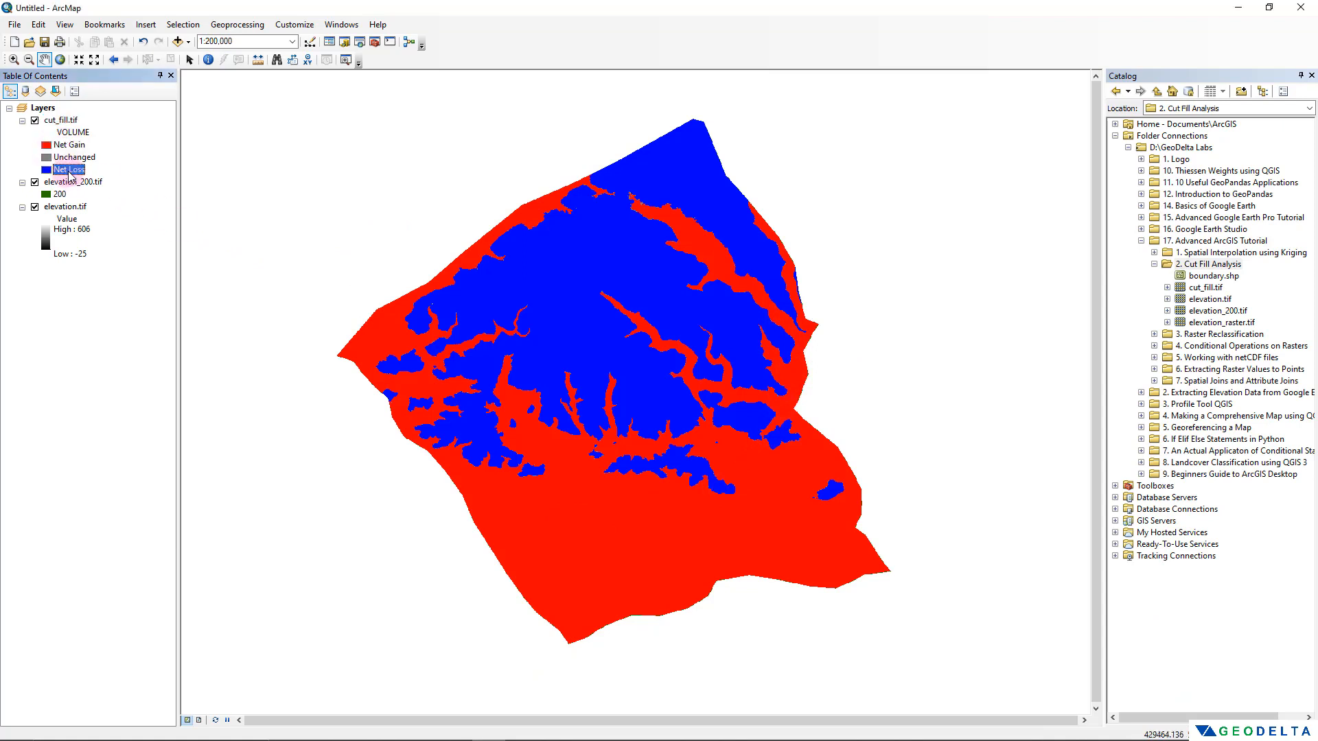
{"action": "left_click", "coordinate": [70, 159]}
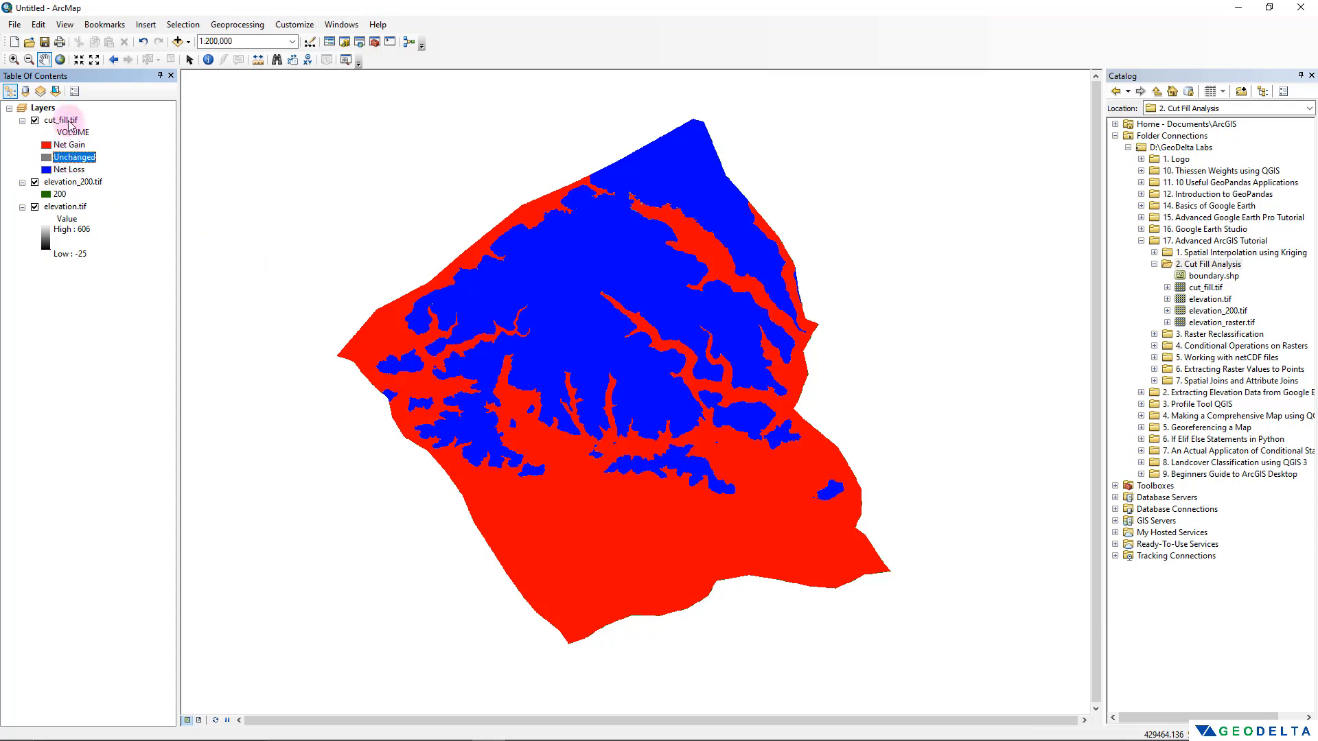
Step: Open the attribute table of cut_fill.tif, sort it by VOLUME in ascending order and check the most negative value
{"action": "right_click", "coordinate": [63, 122]}
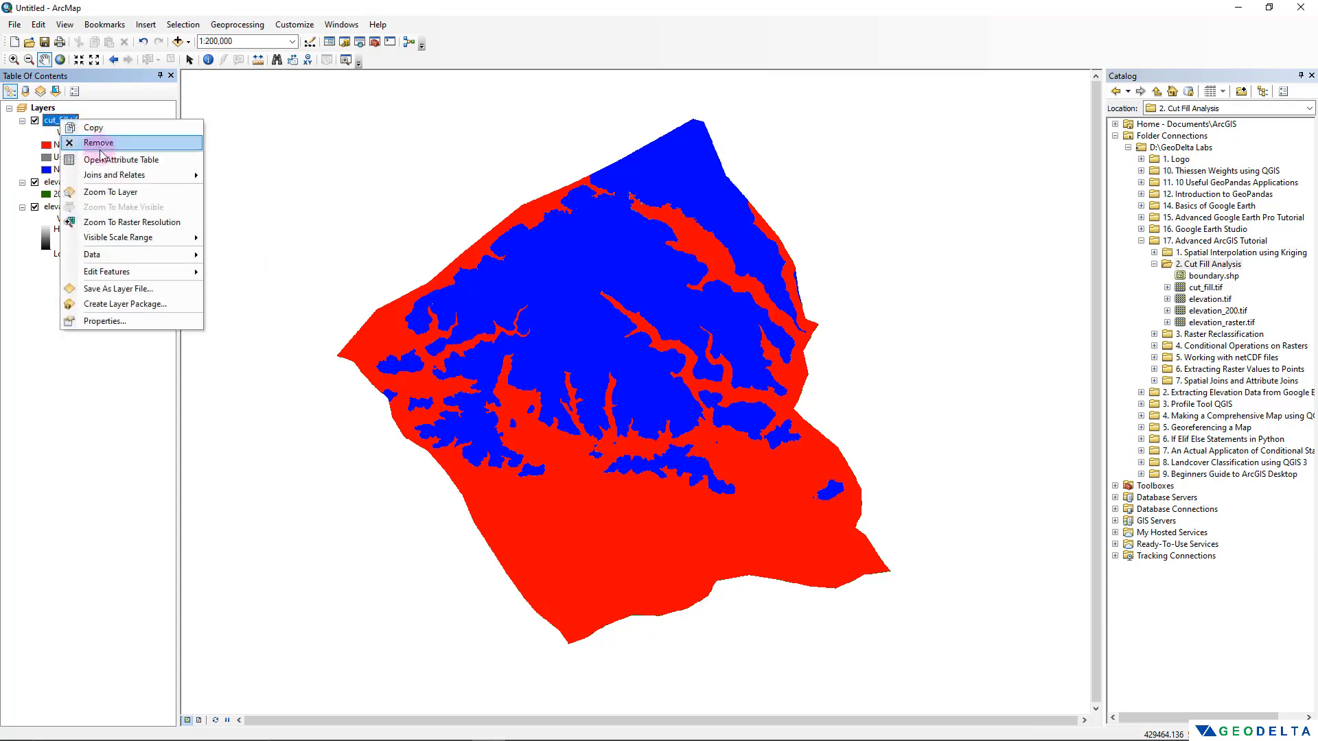
{"action": "left_click", "coordinate": [101, 160]}
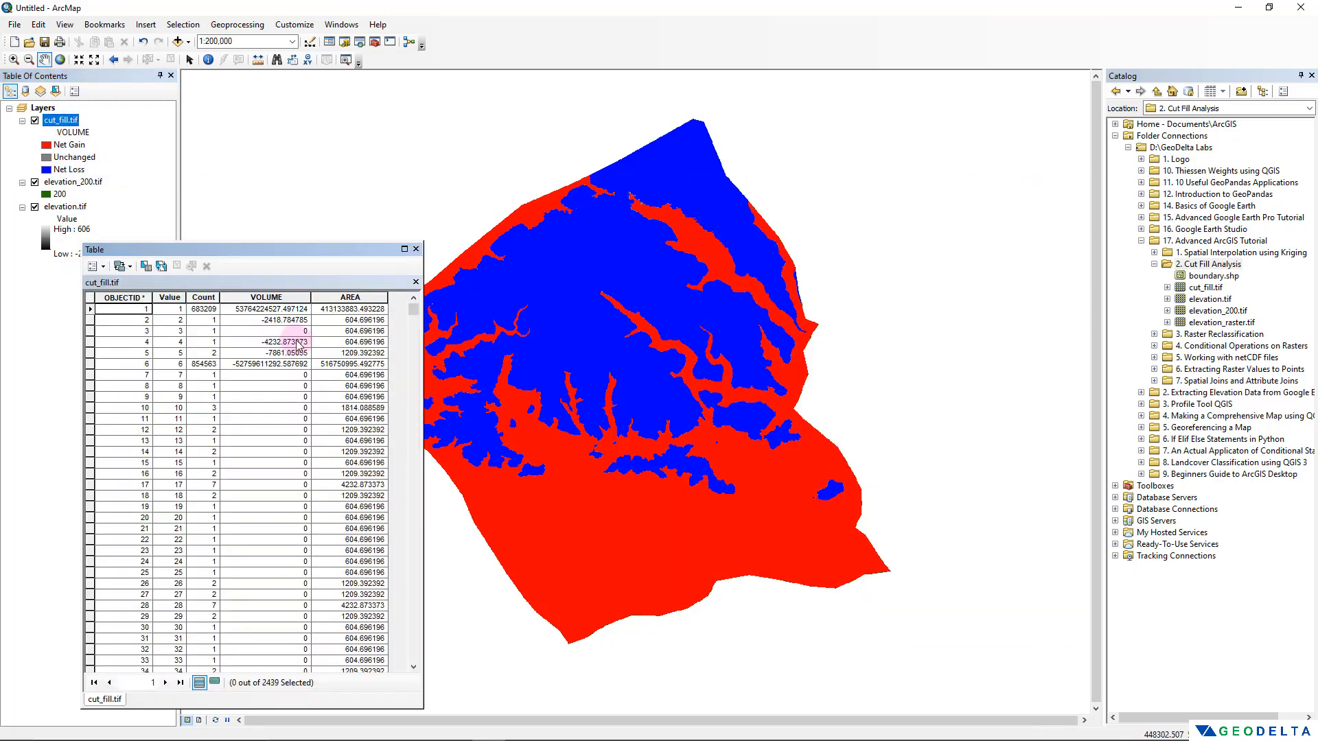
{"action": "double_click", "coordinate": [274, 296]}
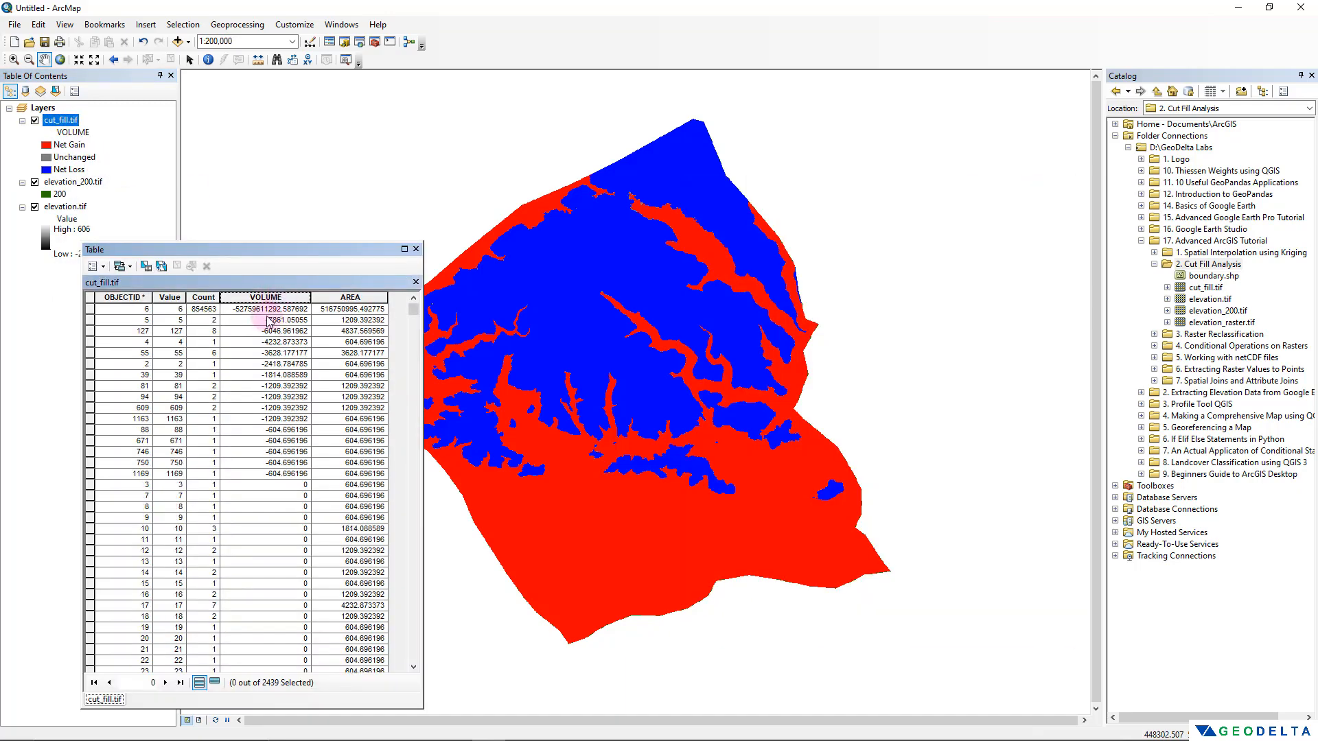
{"action": "left_click", "coordinate": [262, 315]}
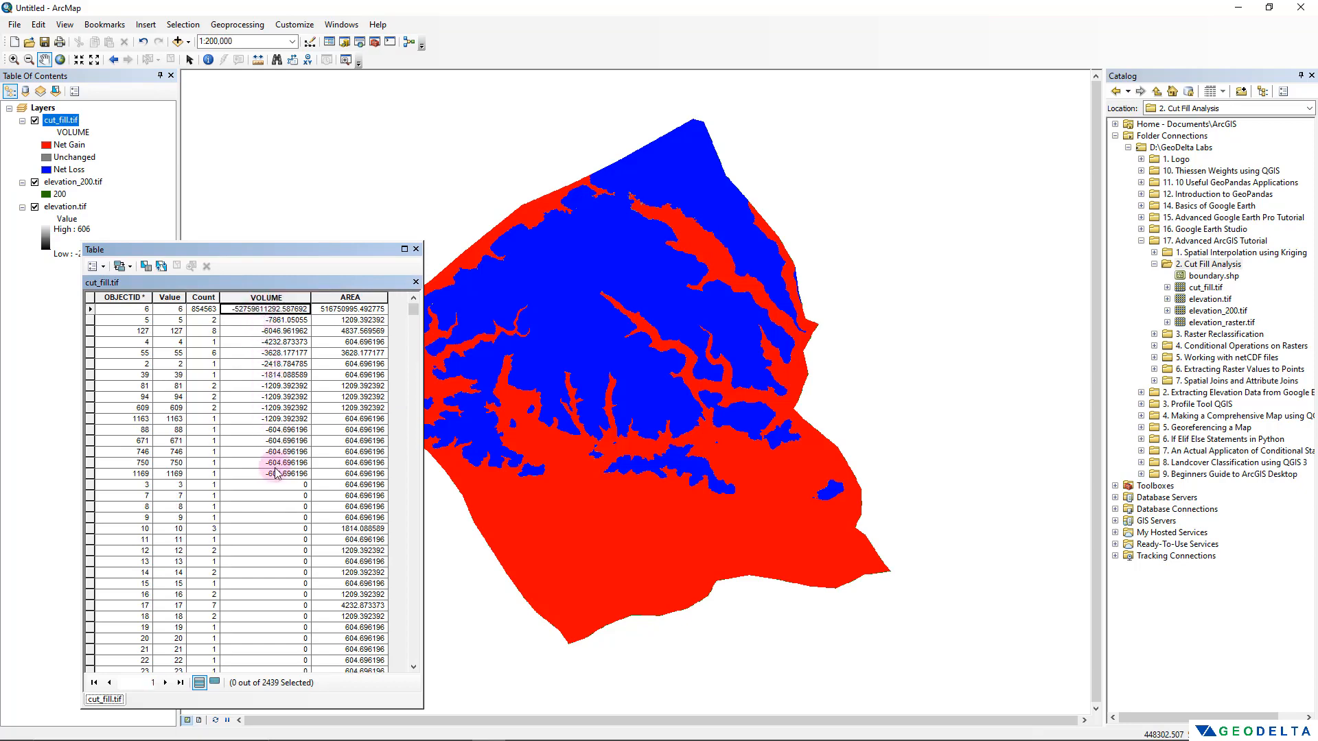
Step: Select all rows with positive VOLUME at the end of the sorted table to highlight their areas on the map
{"action": "left_click_drag", "start_coordinate": [413, 311], "coordinate": [417, 661]}
{"action": "left_click", "coordinate": [287, 441]}
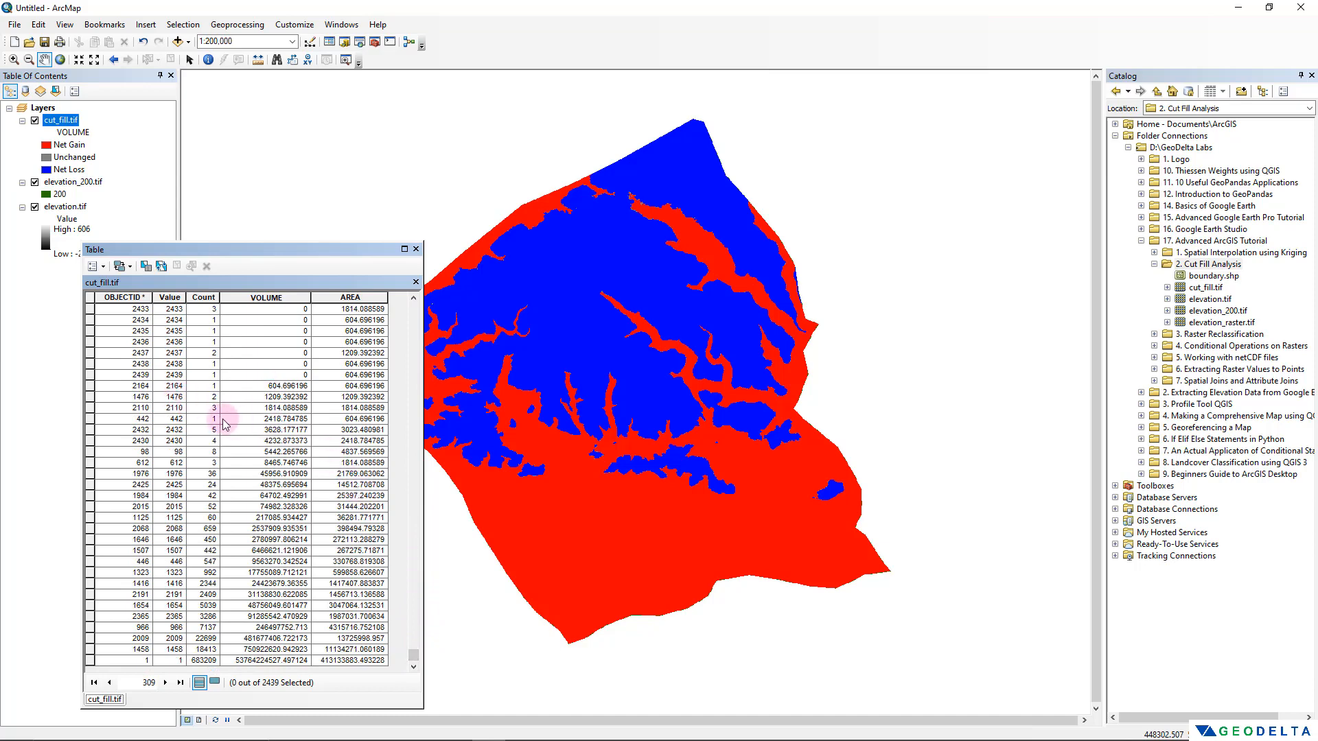
{"action": "left_click_drag", "start_coordinate": [93, 389], "coordinate": [83, 665]}
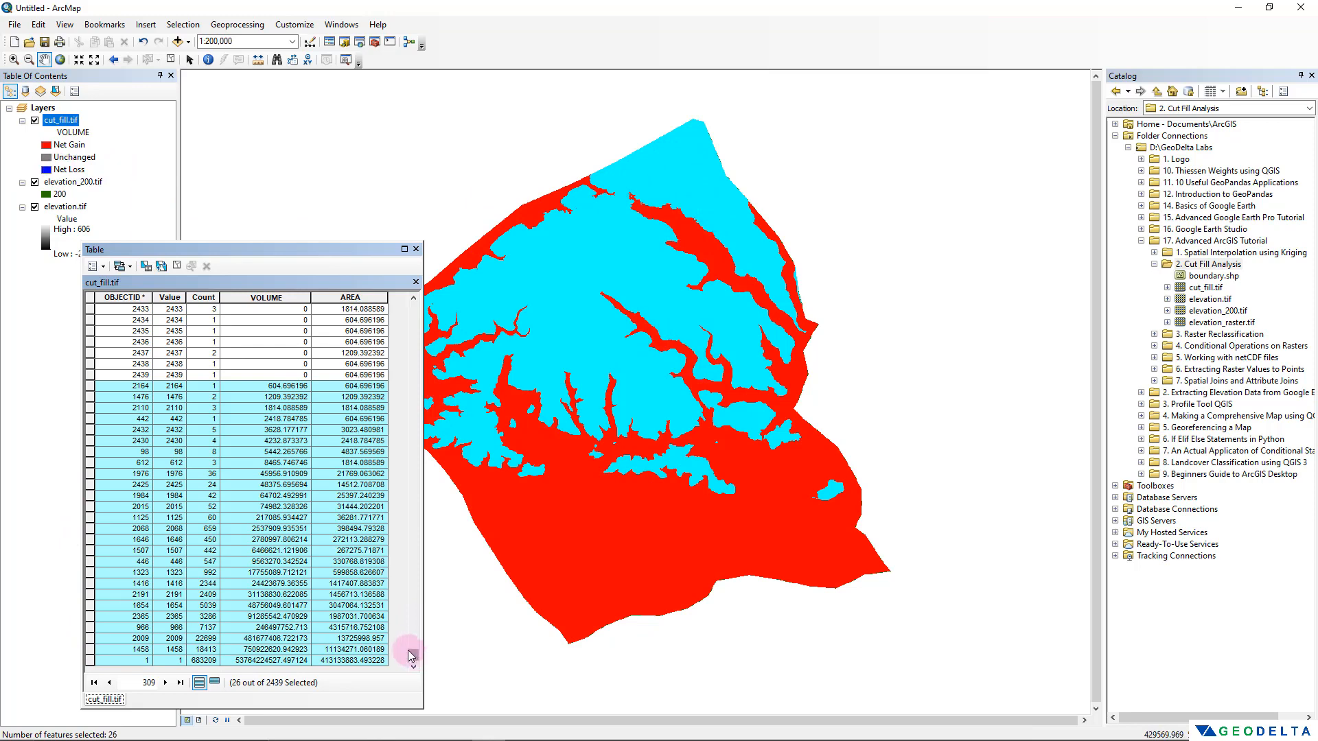
Step: Select the rows with zero VOLUME instead and inspect the unchanged cells up close on the map
{"action": "left_click_drag", "start_coordinate": [410, 653], "coordinate": [410, 651]}
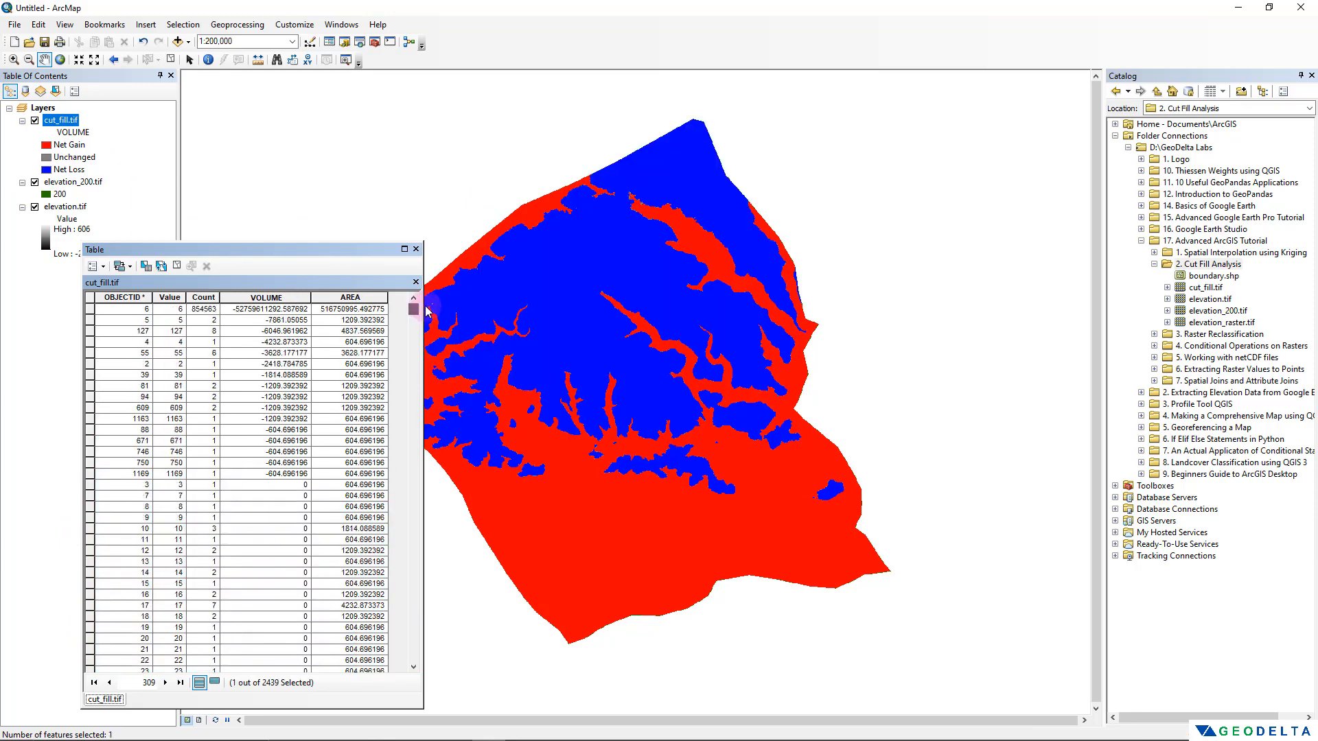
{"action": "left_click", "coordinate": [91, 485], "text": "shift"}
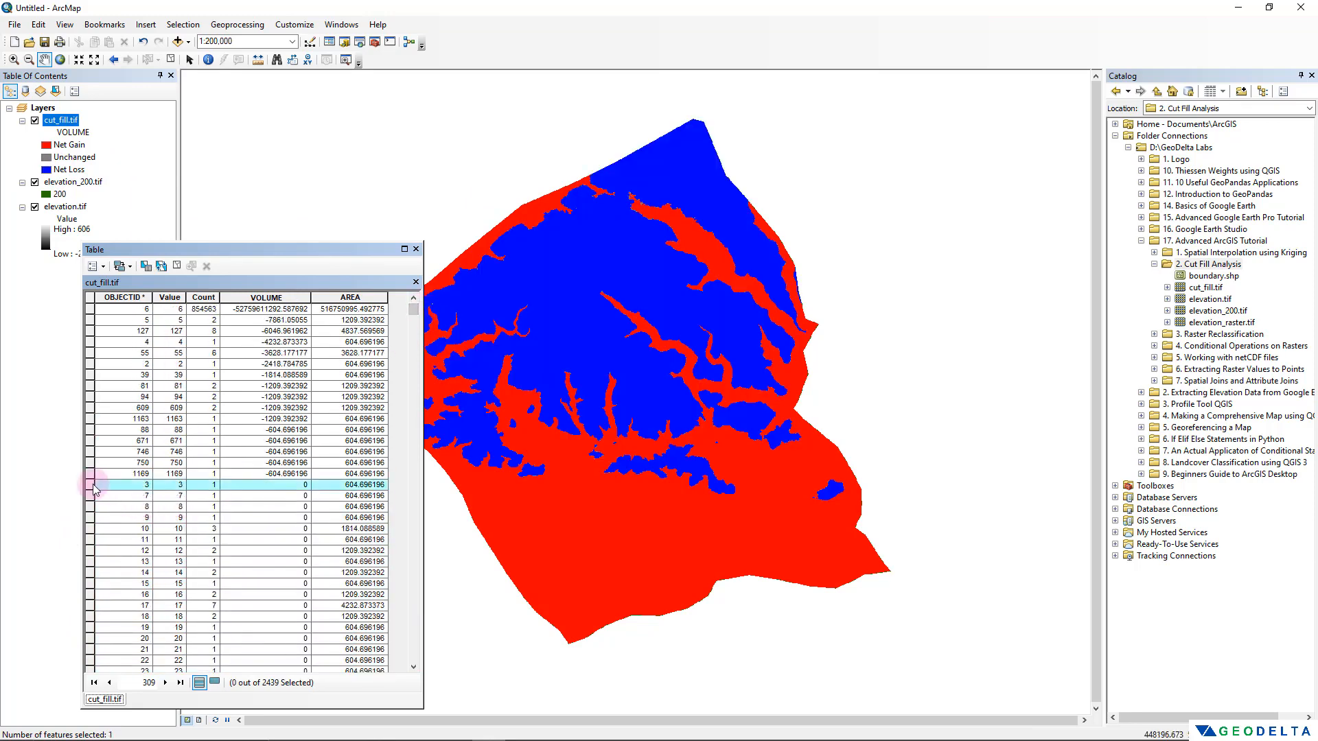
{"action": "scroll", "coordinate": [602, 363], "scroll_direction": "down", "scroll_amount": 3}
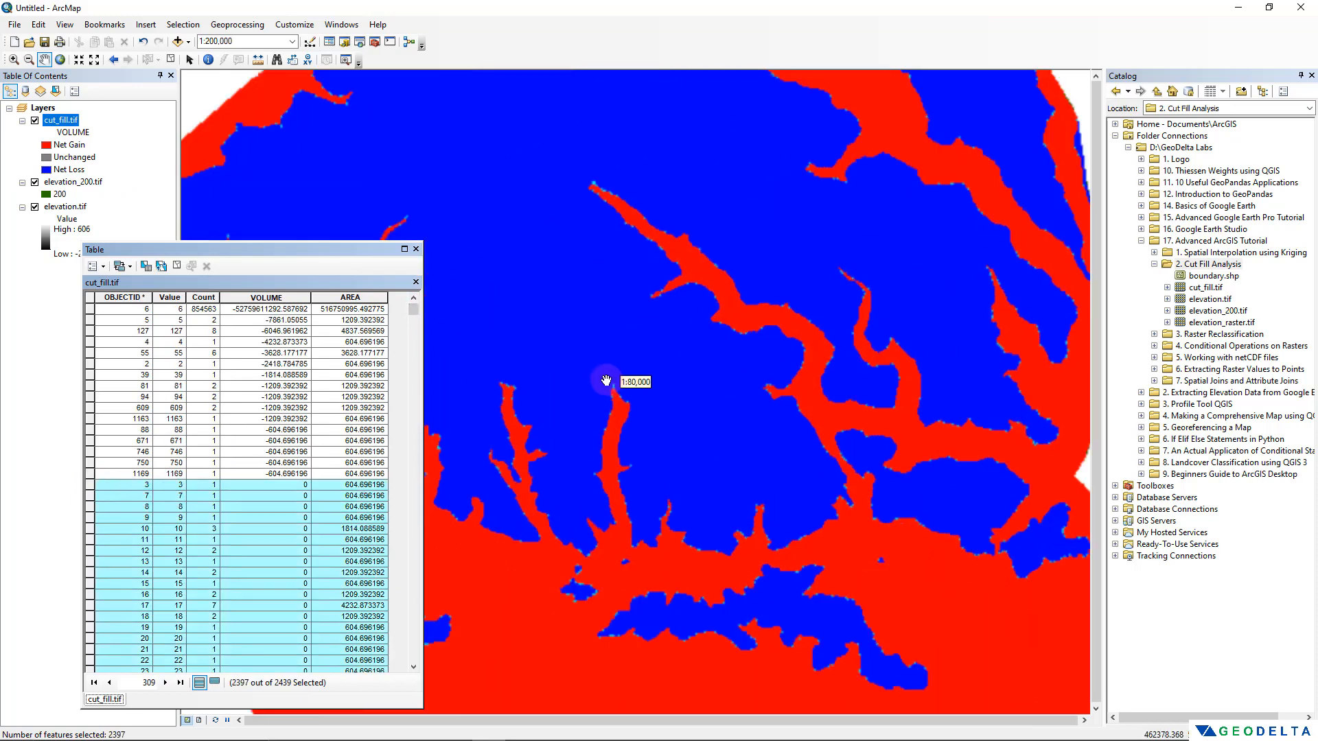
{"action": "scroll", "coordinate": [632, 474], "scroll_direction": "down", "scroll_amount": 2}
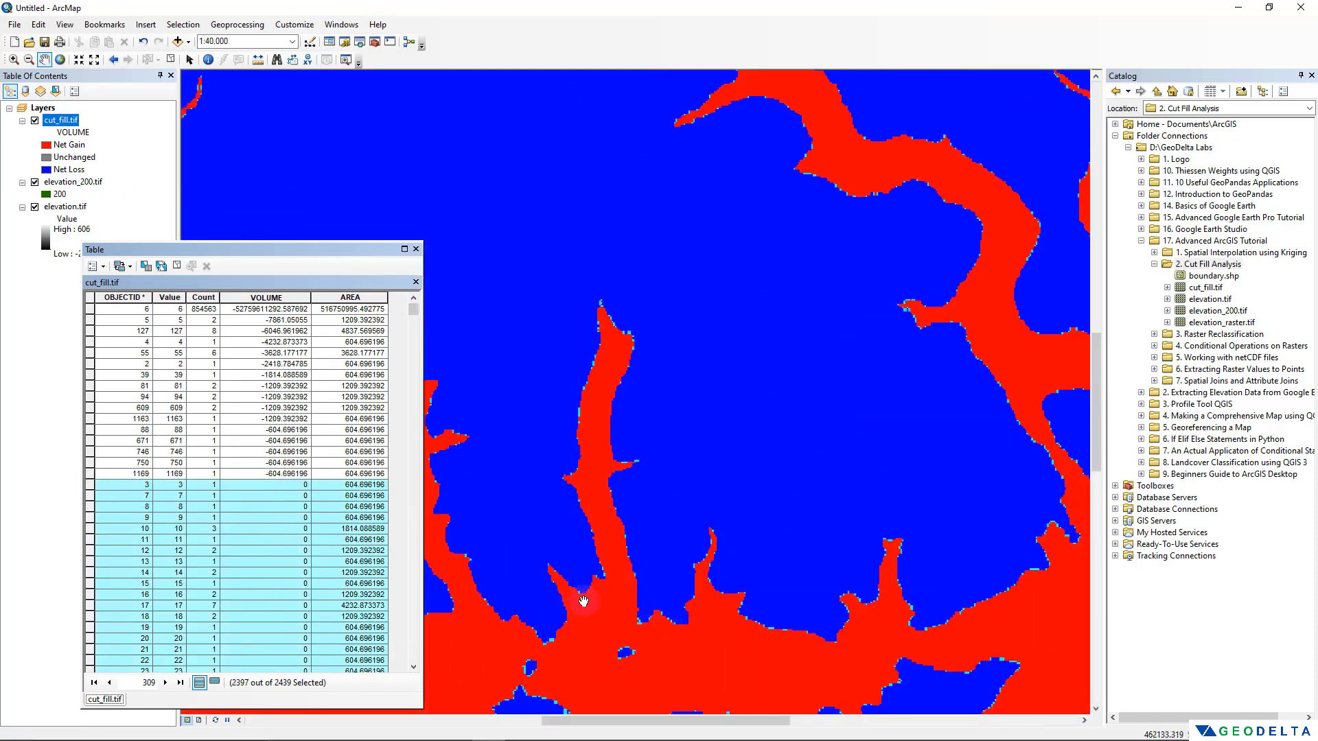
{"action": "left_click_drag", "start_coordinate": [585, 599], "coordinate": [542, 478]}
{"action": "scroll", "coordinate": [864, 535], "scroll_direction": "up", "scroll_amount": 2}
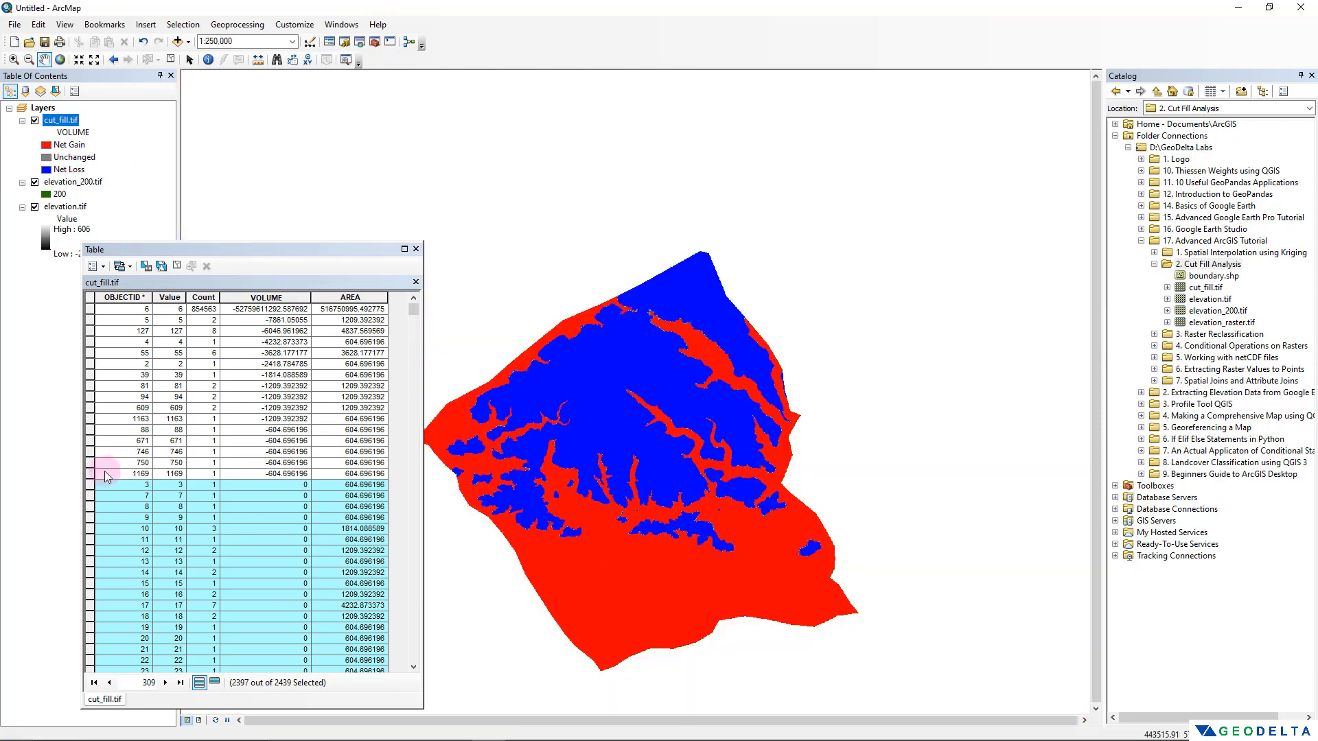
Step: Select all rows with negative VOLUME, from OBJECTID 6 to 1169, to highlight their areas on the map
{"action": "left_click_drag", "start_coordinate": [89, 475], "coordinate": [71, 306]}
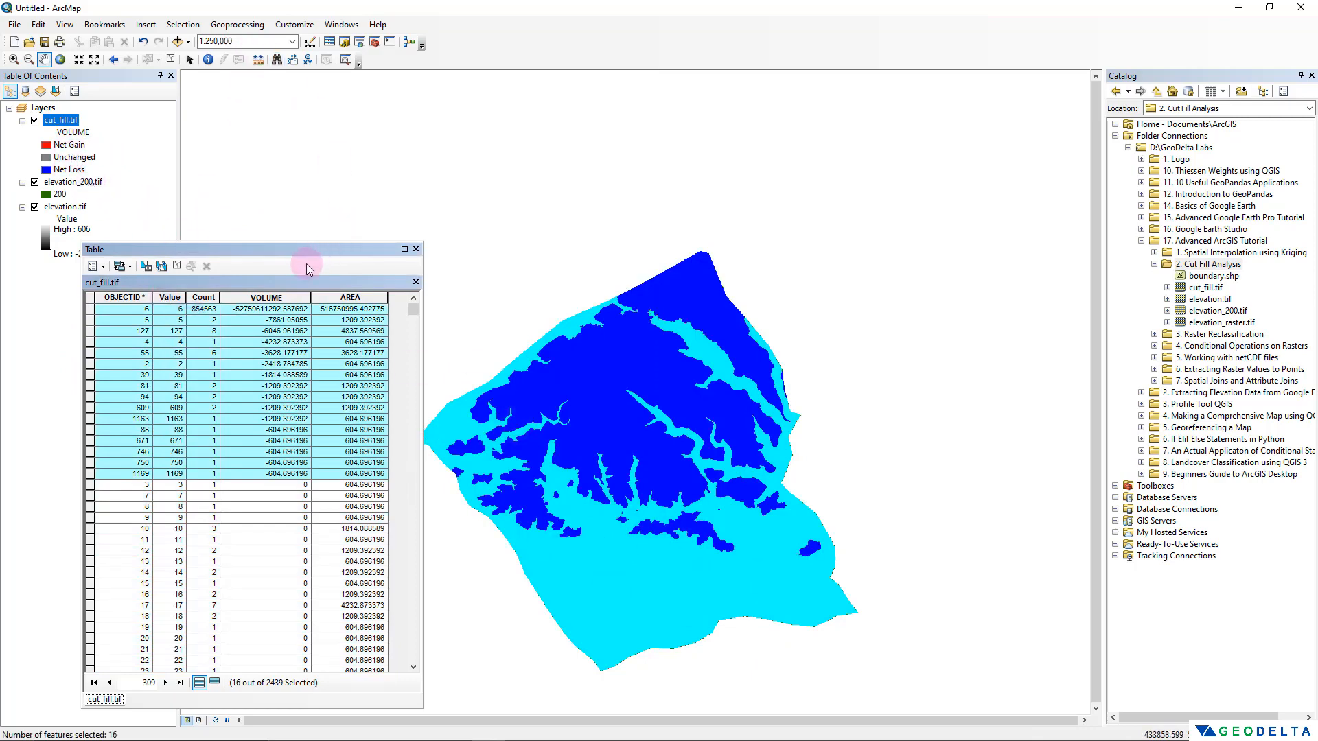
Step: Clear the row selection of cut_fill.tif and reposition the map and table so the elevation.tif legend is uncovered
{"action": "left_click", "coordinate": [180, 265]}
{"action": "left_click_drag", "start_coordinate": [604, 532], "coordinate": [584, 449]}
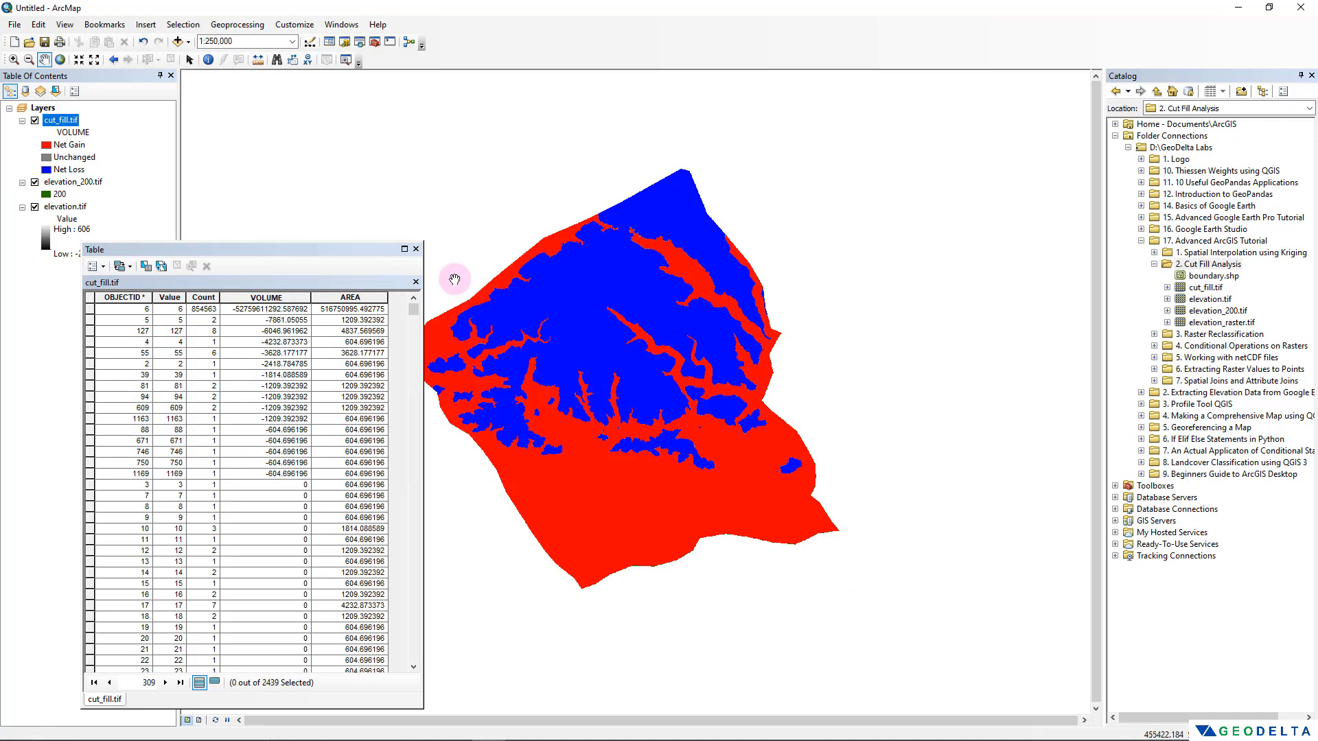
{"action": "left_click_drag", "start_coordinate": [136, 249], "coordinate": [139, 279]}
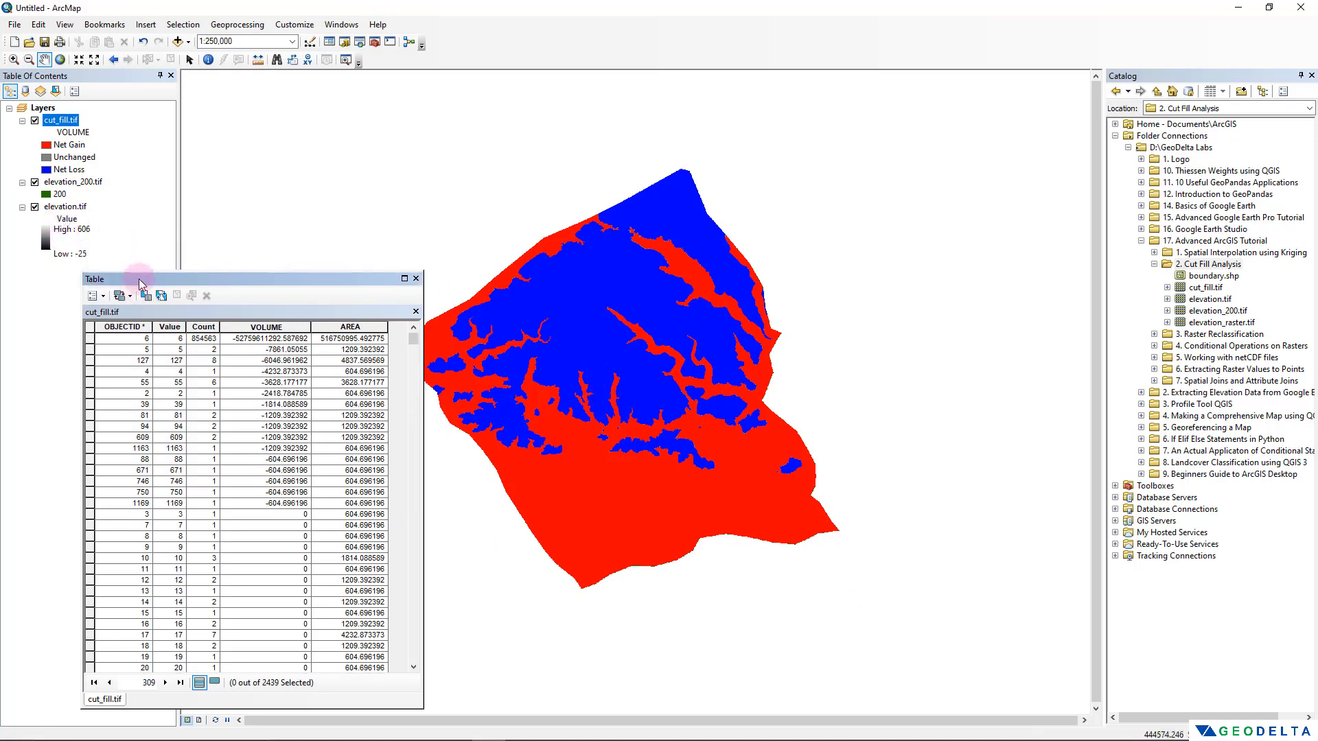
{"action": "left_click", "coordinate": [66, 208]}
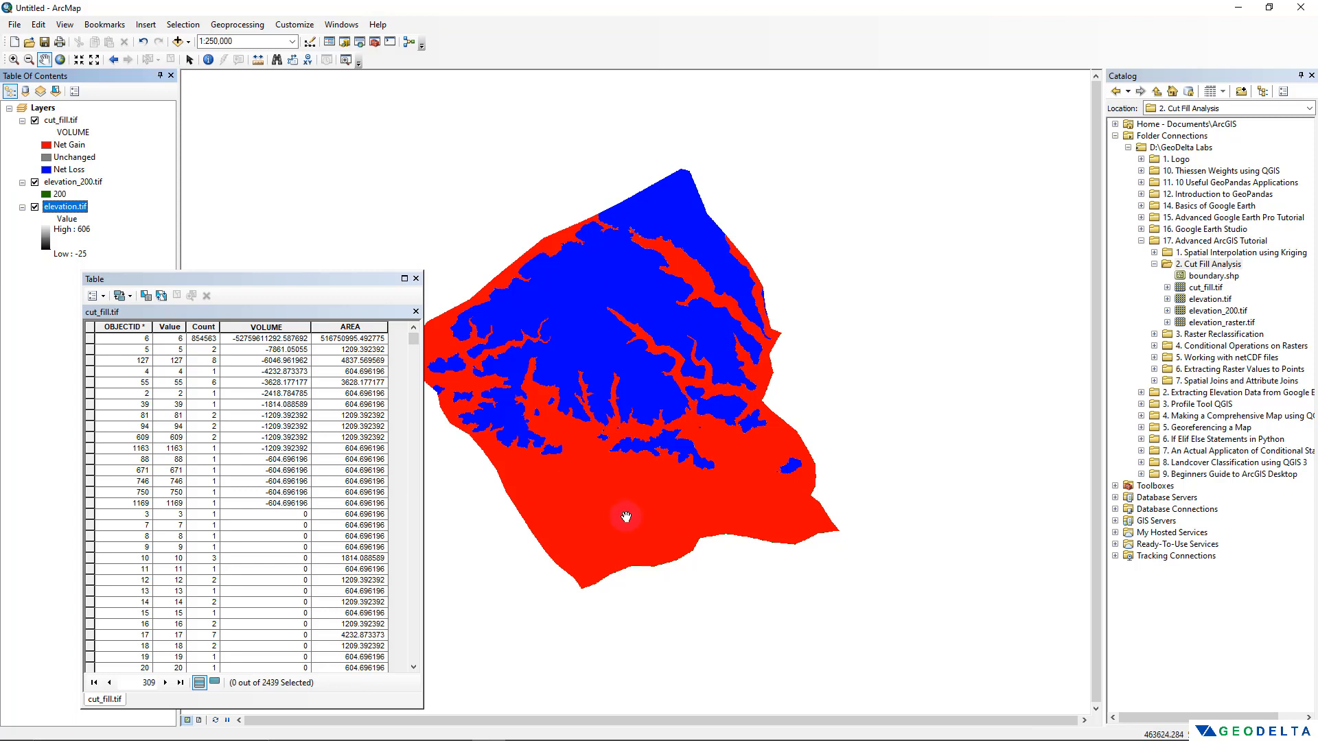
Step: Examine the borders between the Net Gain and Net Loss areas up close for Unchanged cells
{"action": "scroll", "coordinate": [603, 407], "scroll_direction": "up", "scroll_amount": 1}
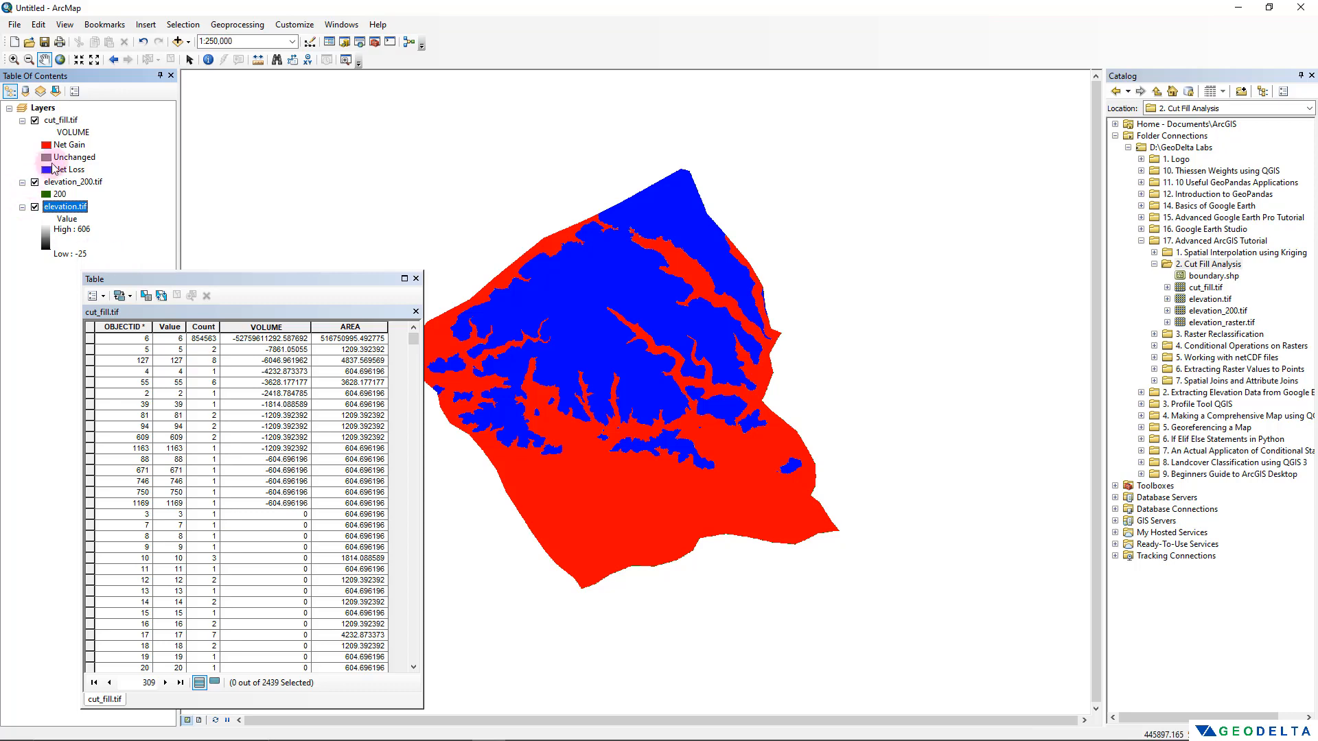
{"action": "scroll", "coordinate": [603, 408], "scroll_direction": "up", "scroll_amount": 9}
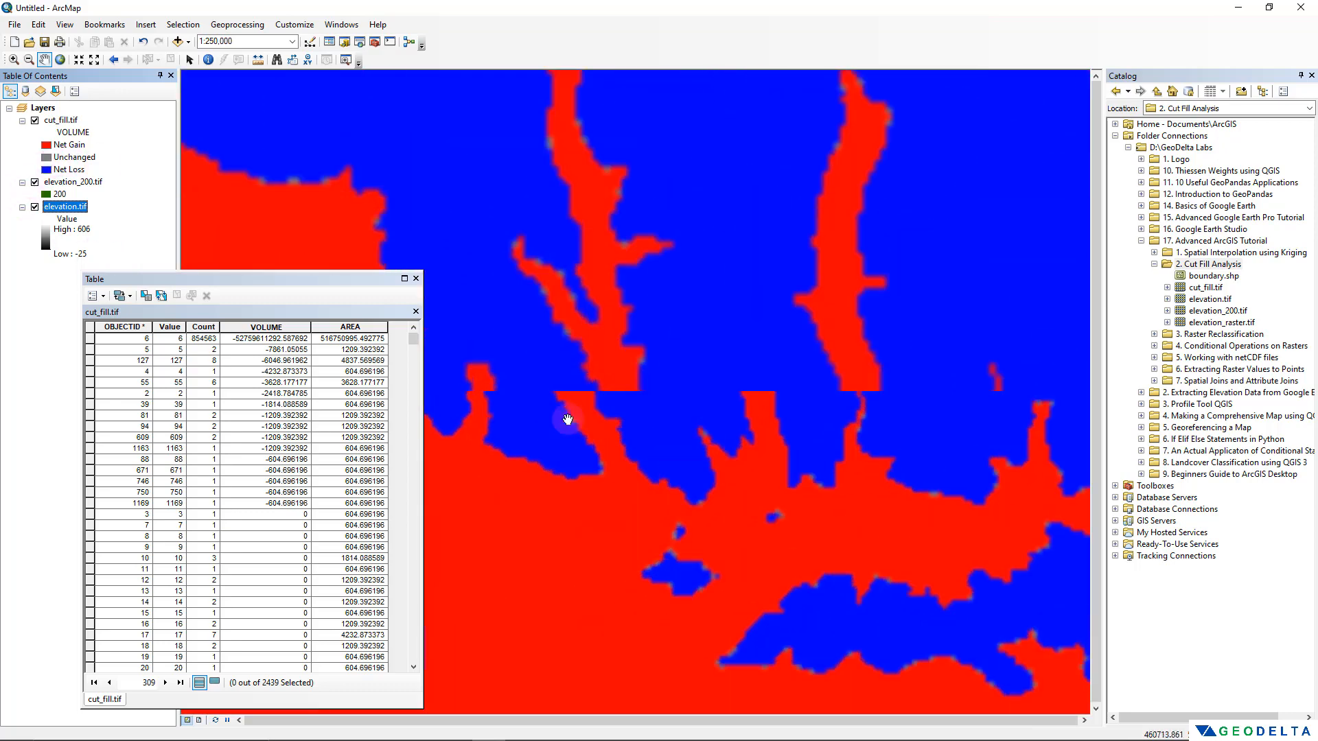
{"action": "scroll", "coordinate": [639, 419], "scroll_direction": "up", "scroll_amount": 3}
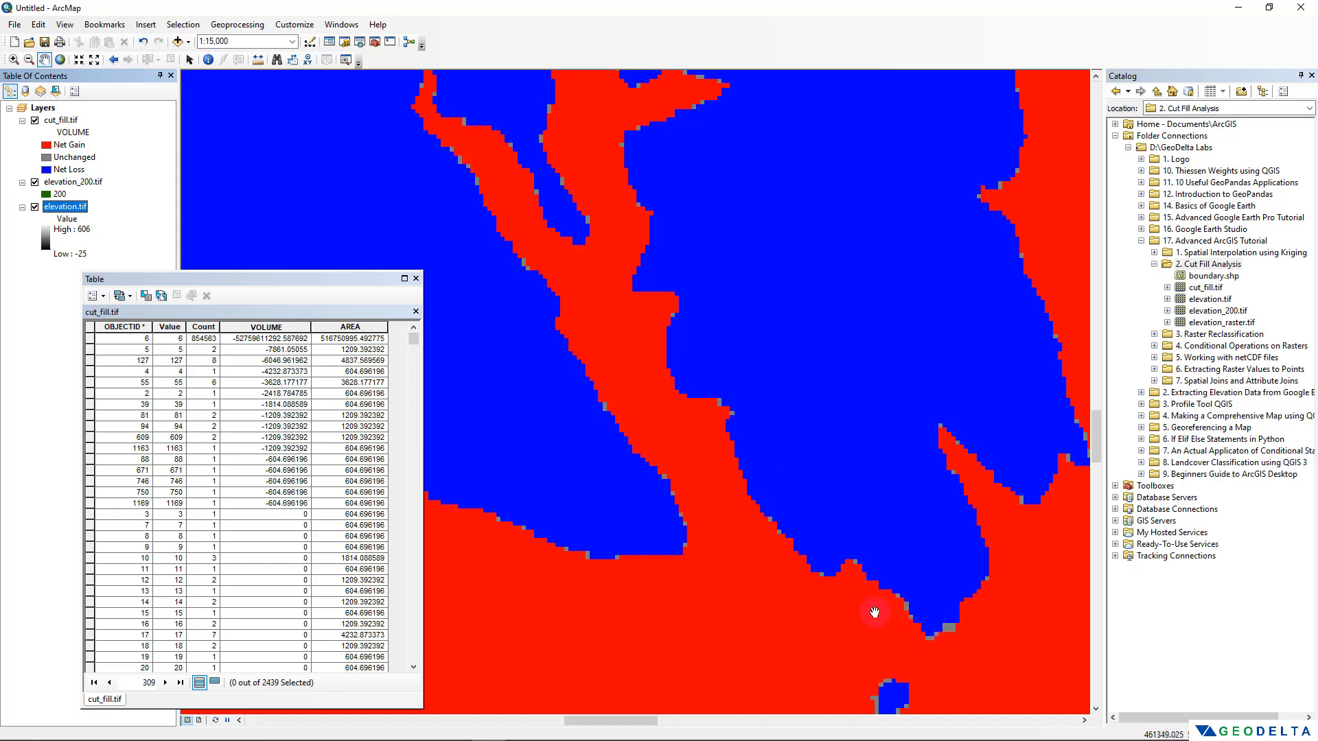
{"action": "left_click", "coordinate": [74, 158]}
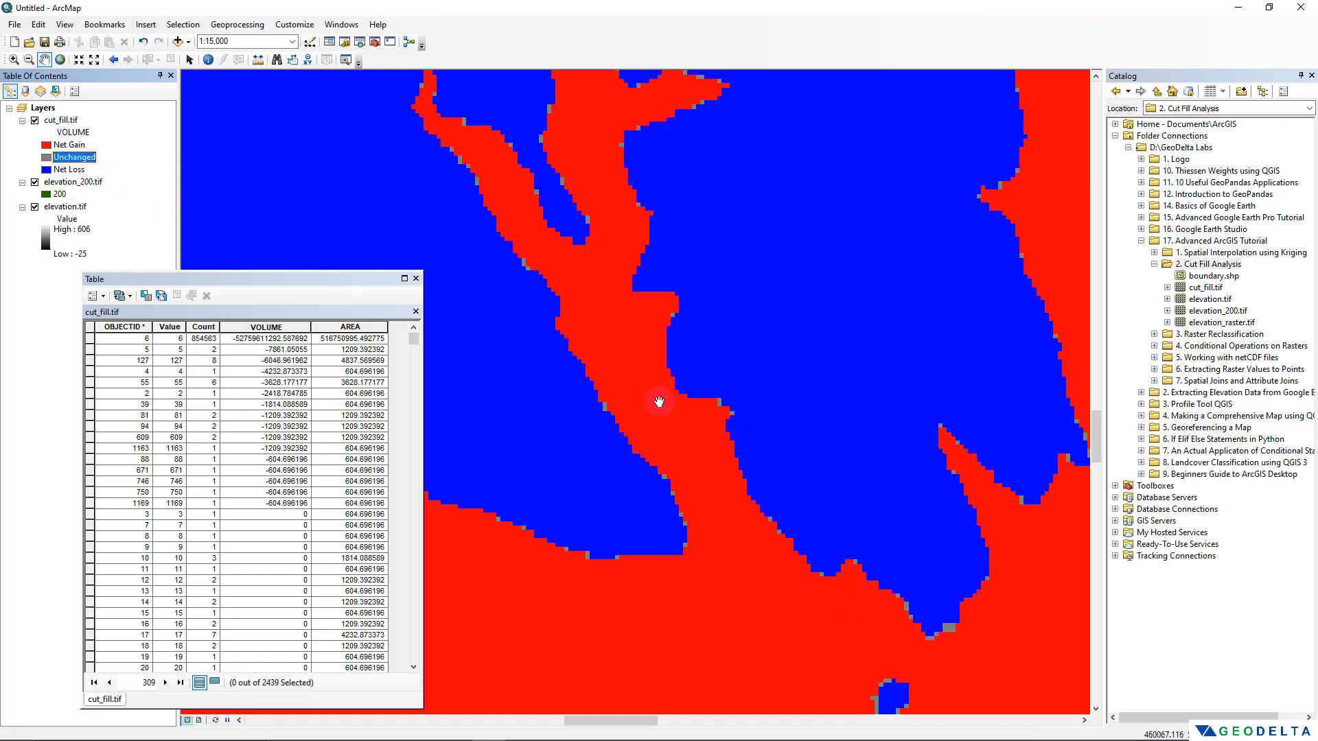
{"action": "scroll", "coordinate": [659, 398], "scroll_direction": "down", "scroll_amount": 5}
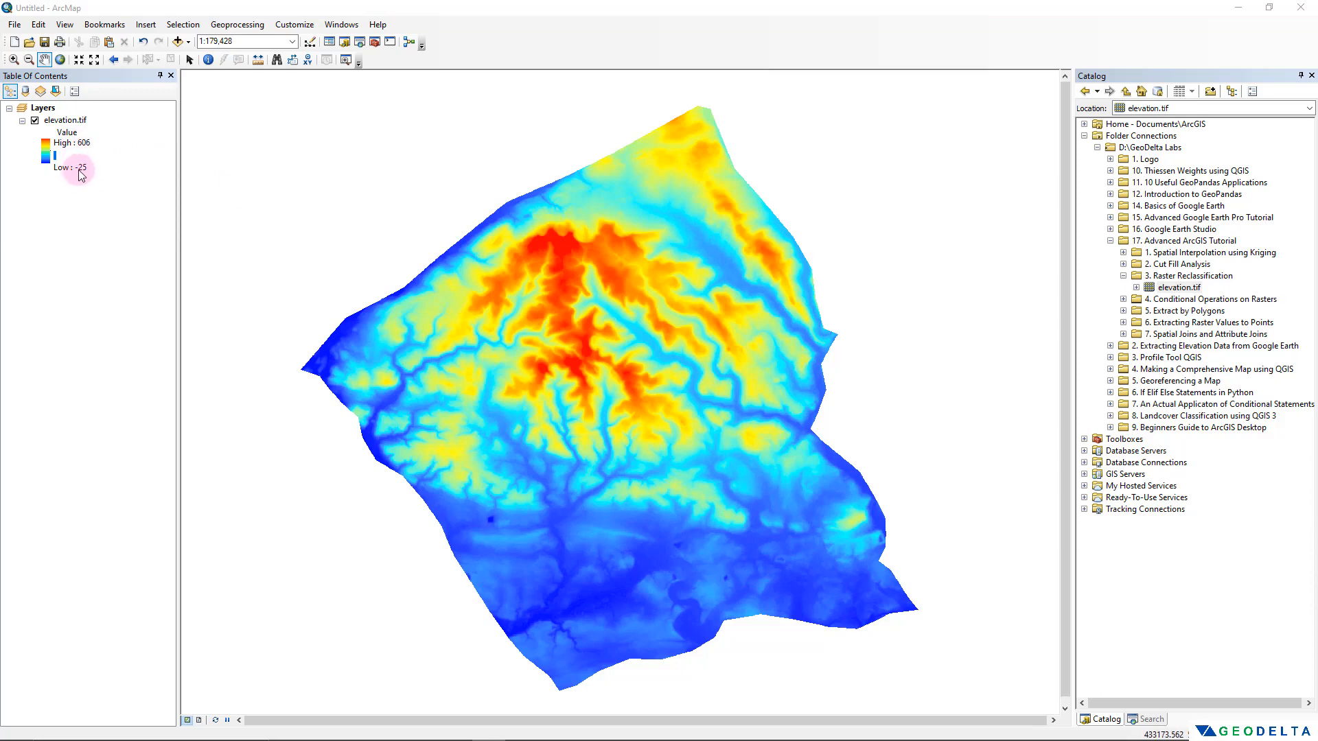
Step: Switch the symbology of elevation.tif to Classified with 10 classes
{"action": "right_click", "coordinate": [63, 122]}
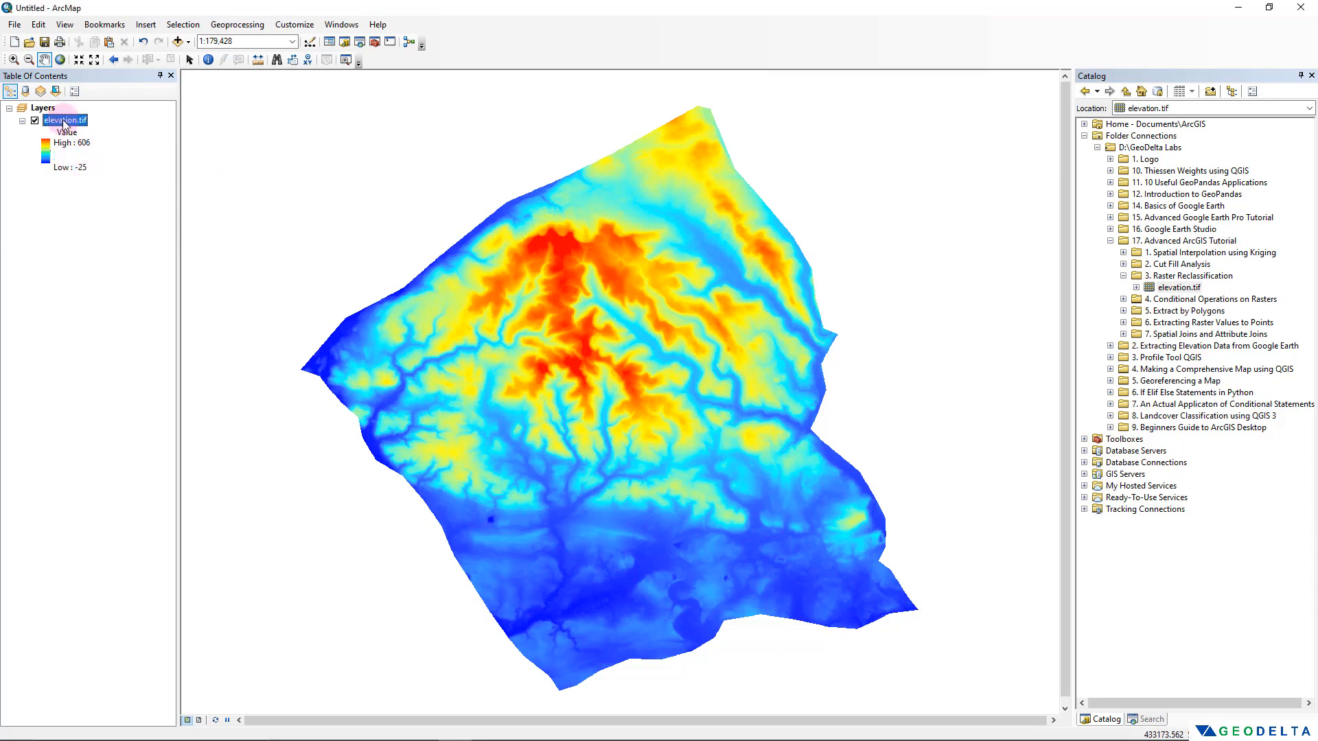
{"action": "left_click", "coordinate": [118, 322]}
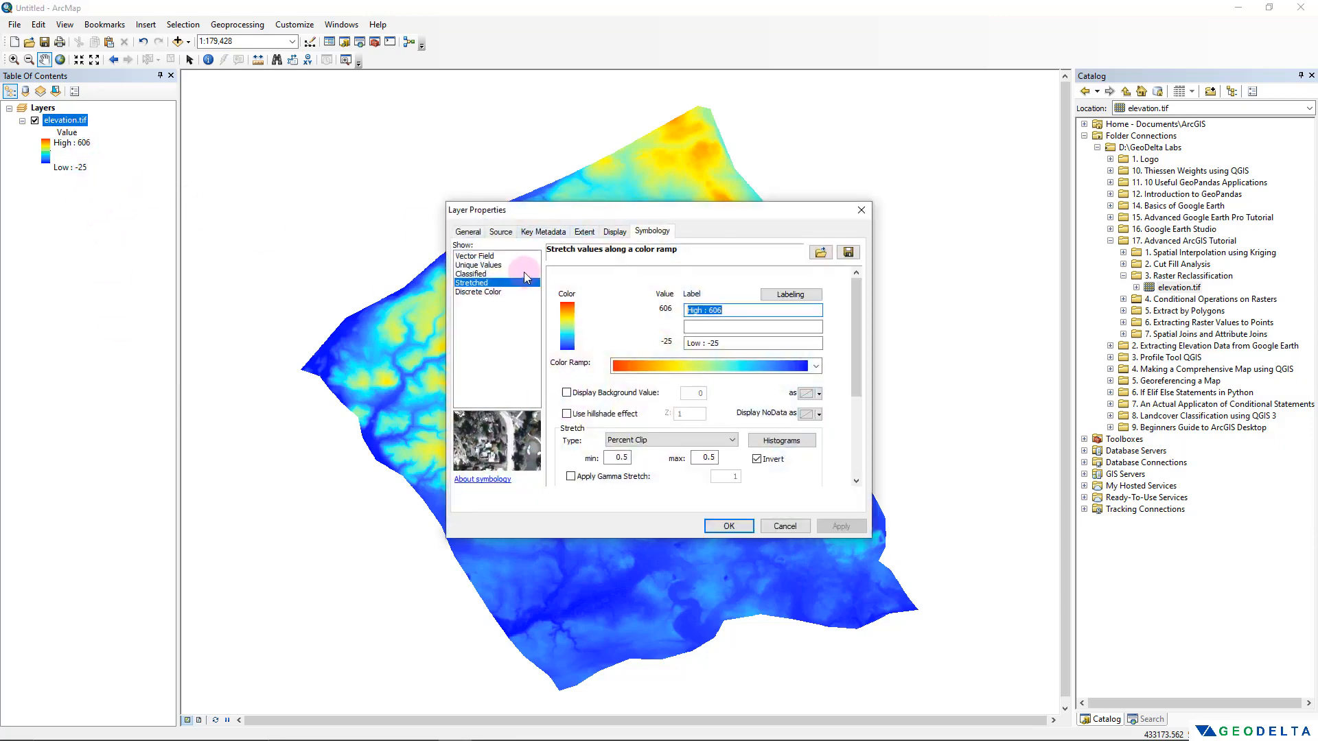
{"action": "left_click", "coordinate": [655, 232]}
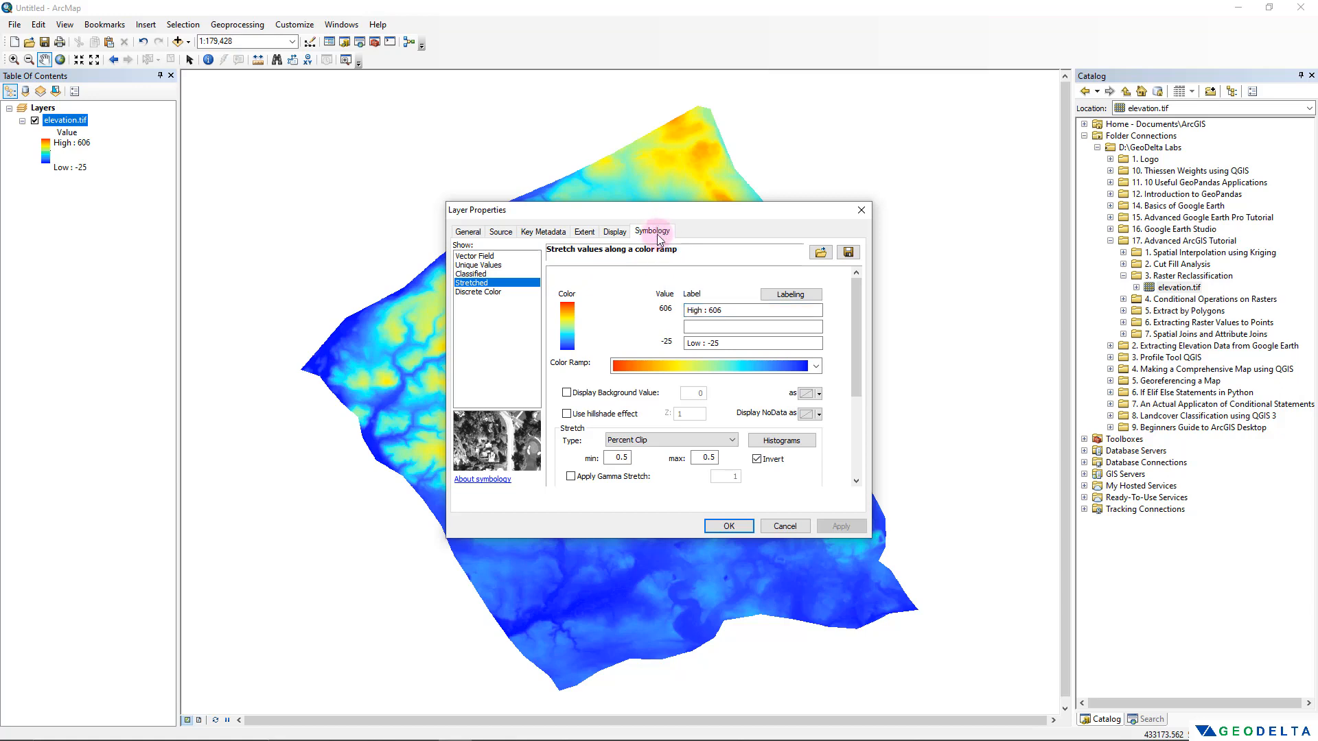
{"action": "left_click", "coordinate": [475, 275]}
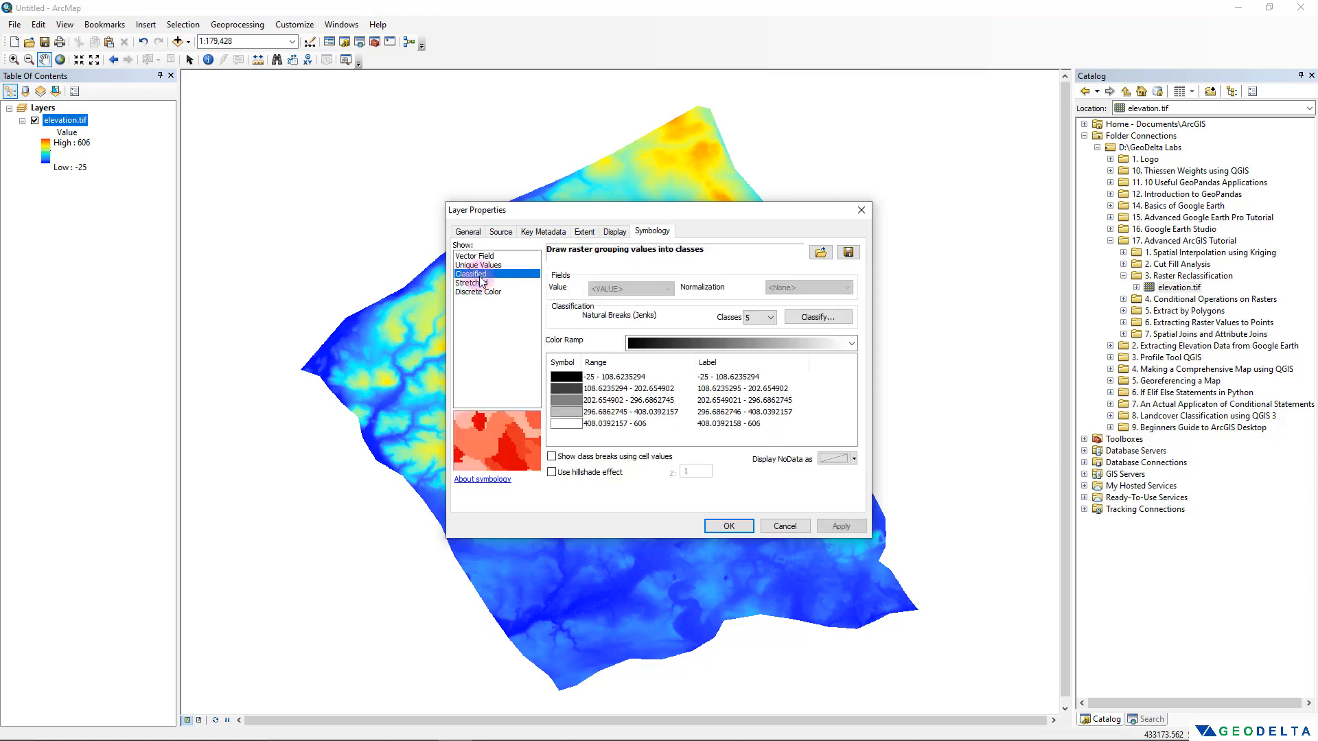
{"action": "left_click_drag", "start_coordinate": [701, 219], "coordinate": [556, 198]}
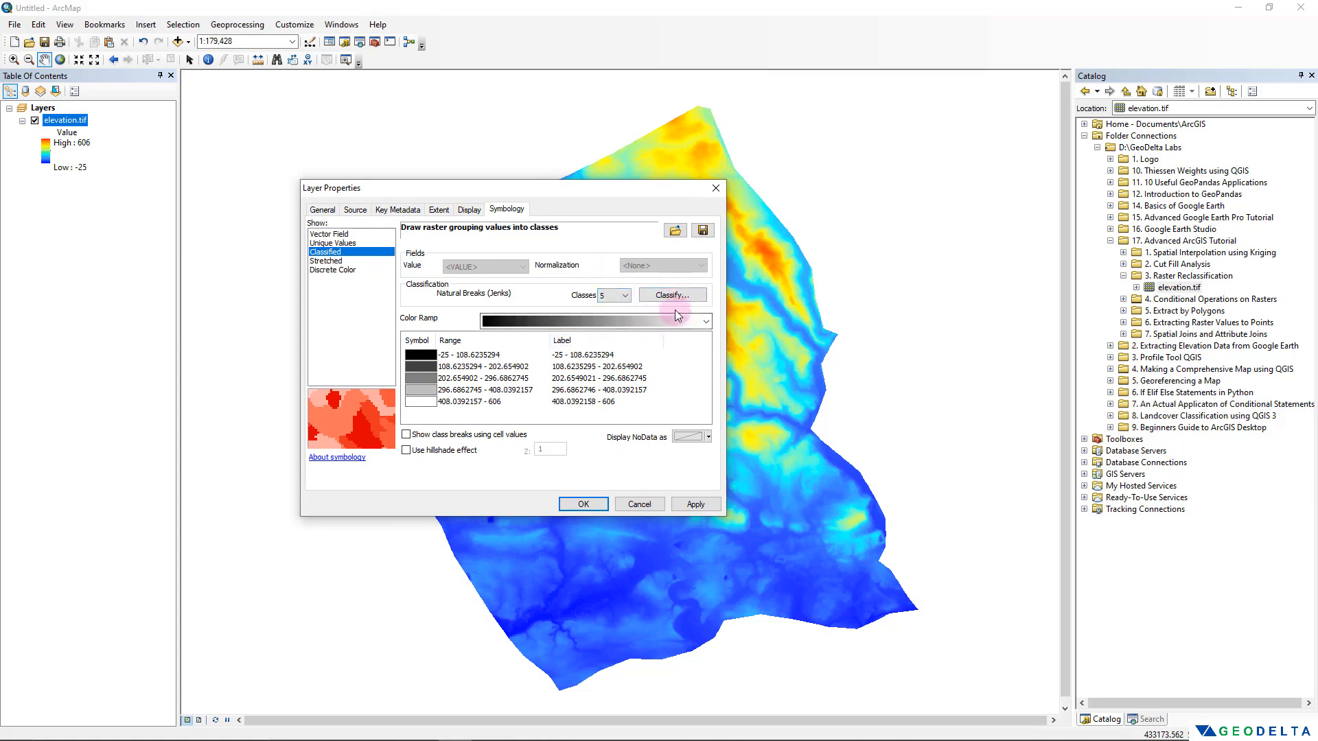
{"action": "left_click", "coordinate": [624, 295]}
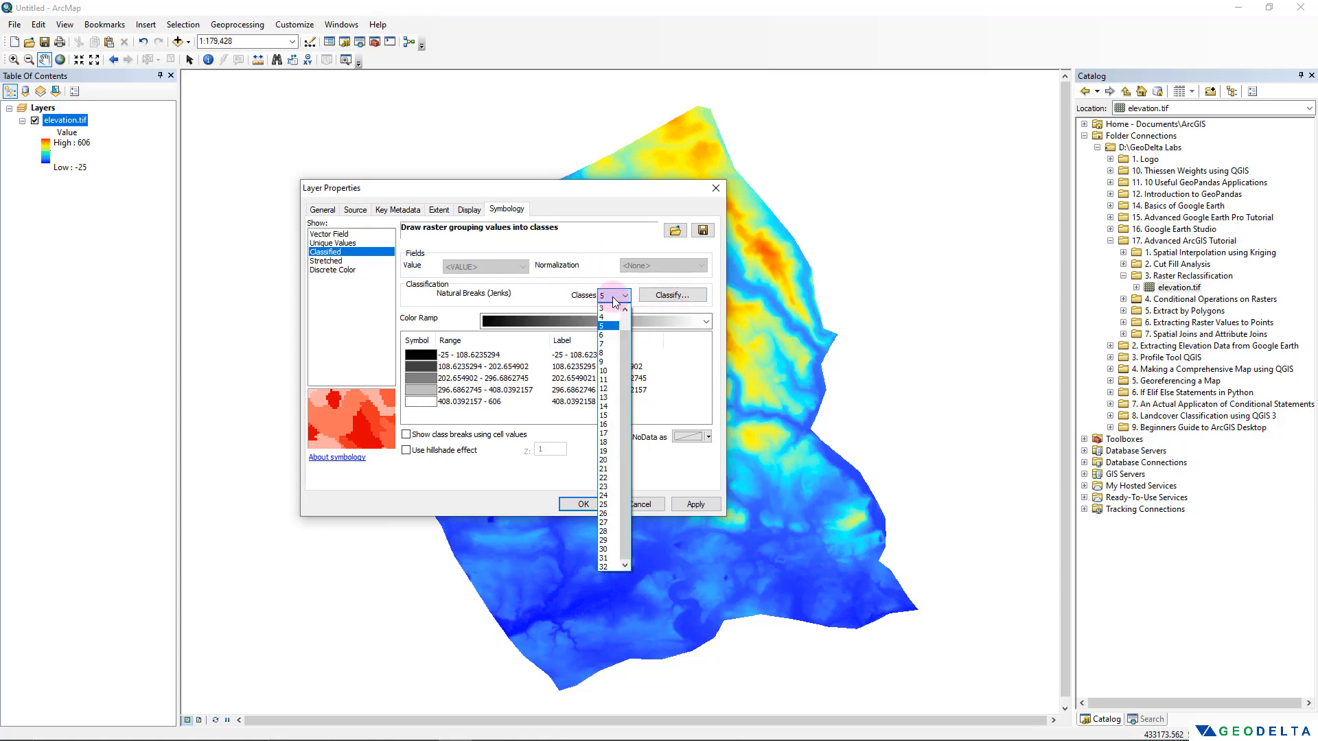
{"action": "left_click", "coordinate": [616, 370]}
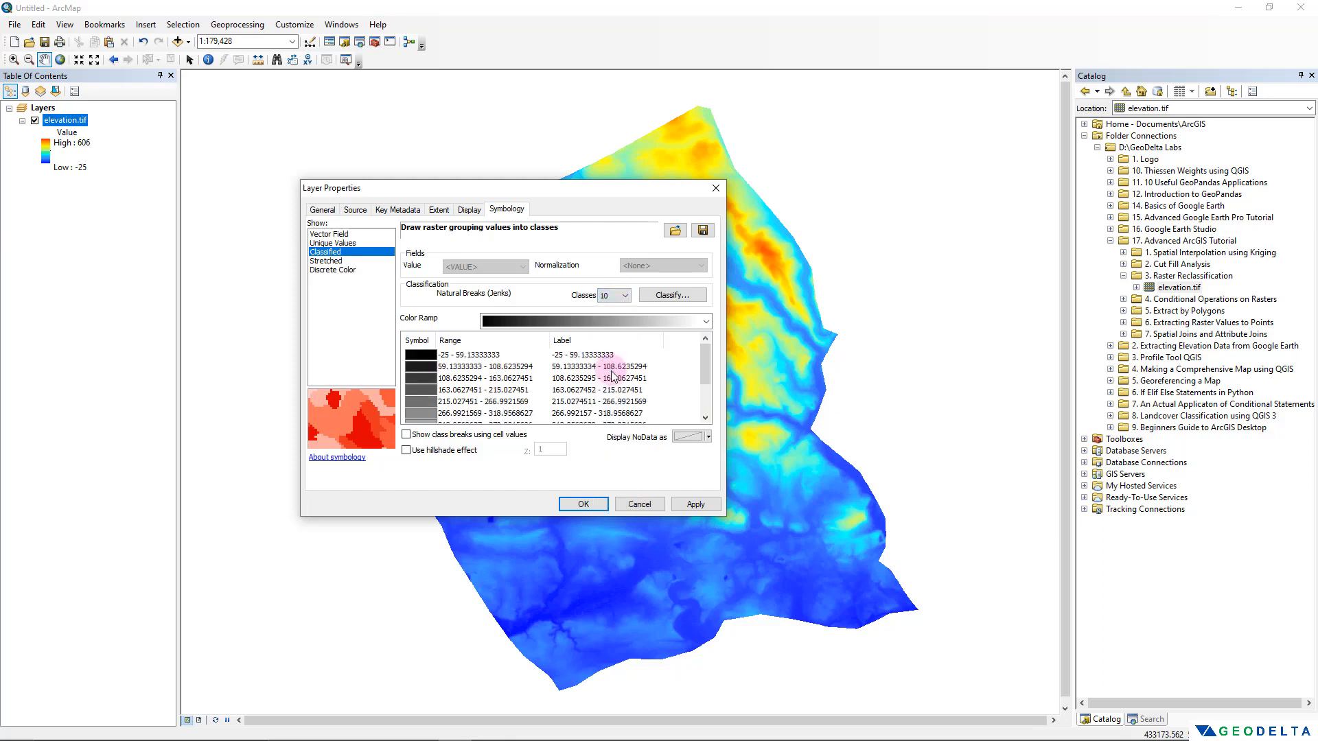
Step: Apply the green-yellow-red color ramp to the classified elevation.tif and uncover the map to view it
{"action": "left_click", "coordinate": [616, 323]}
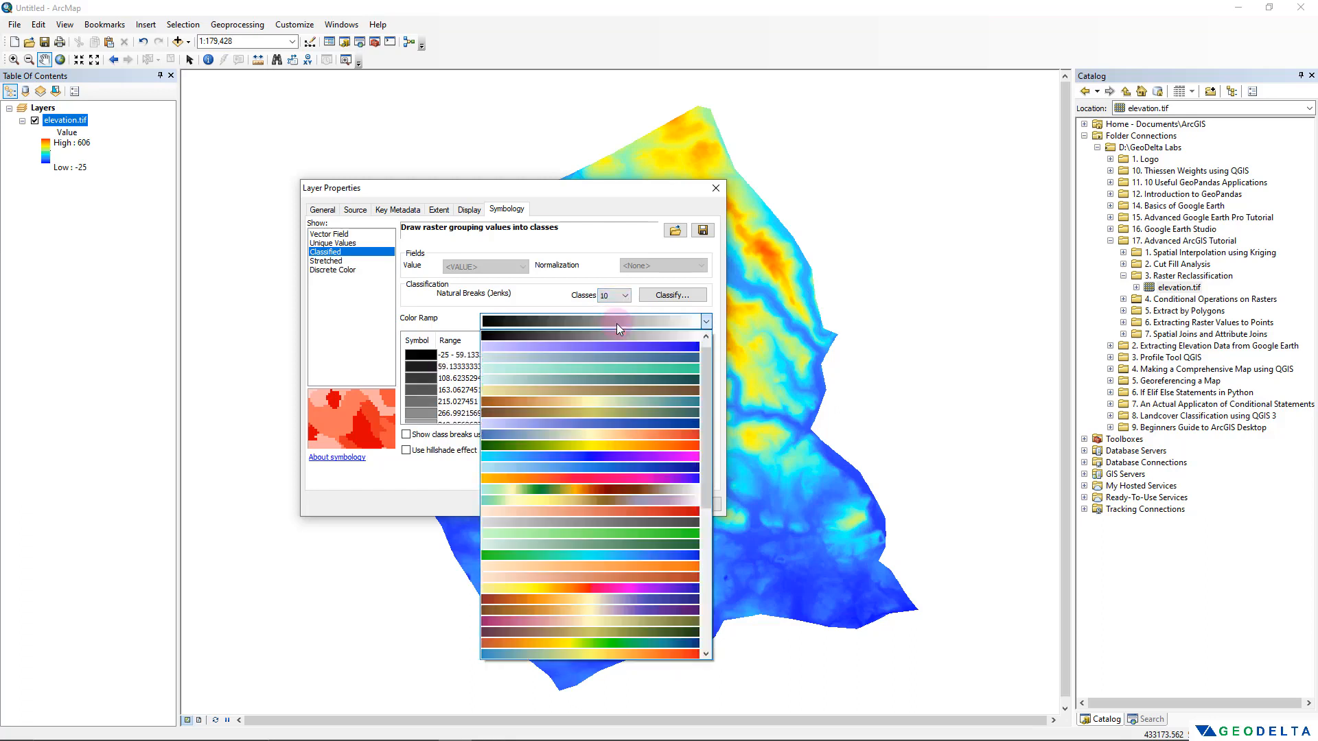
{"action": "left_click", "coordinate": [613, 446]}
{"action": "left_click_drag", "start_coordinate": [705, 357], "coordinate": [714, 361]}
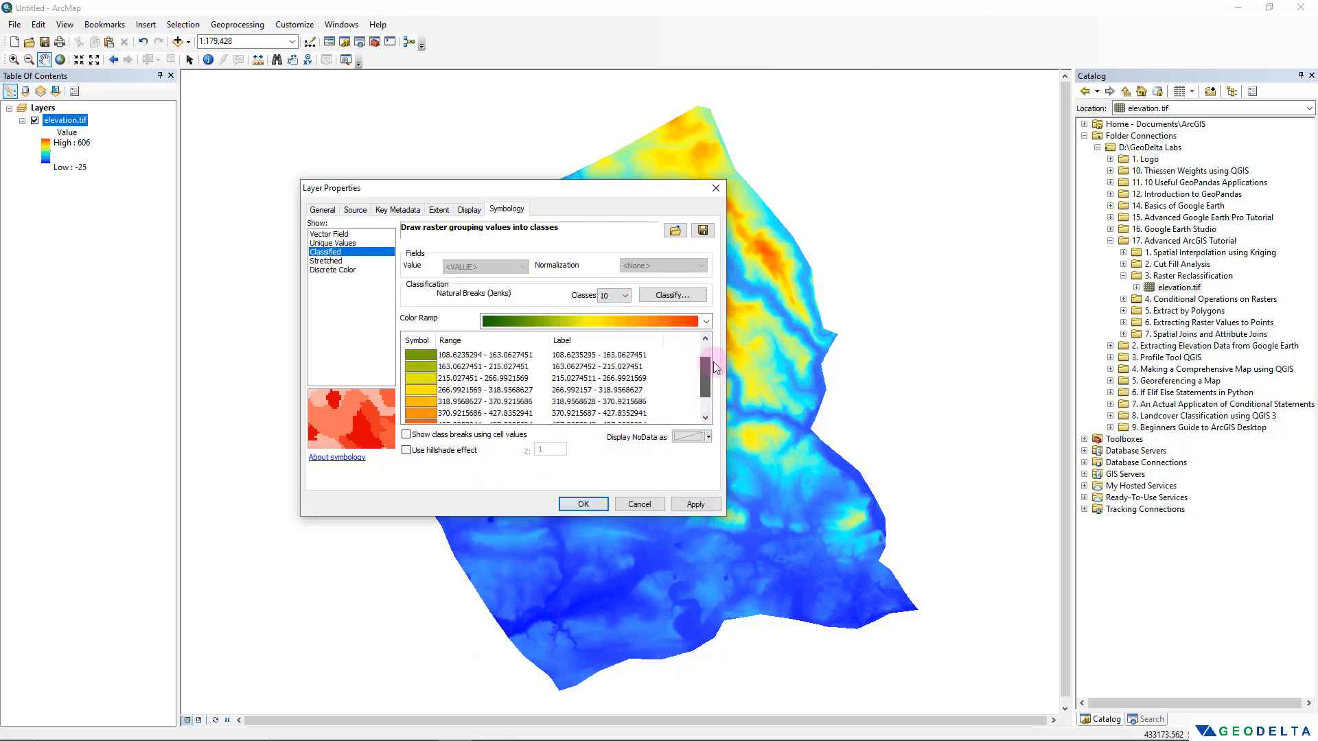
{"action": "left_click", "coordinate": [695, 505]}
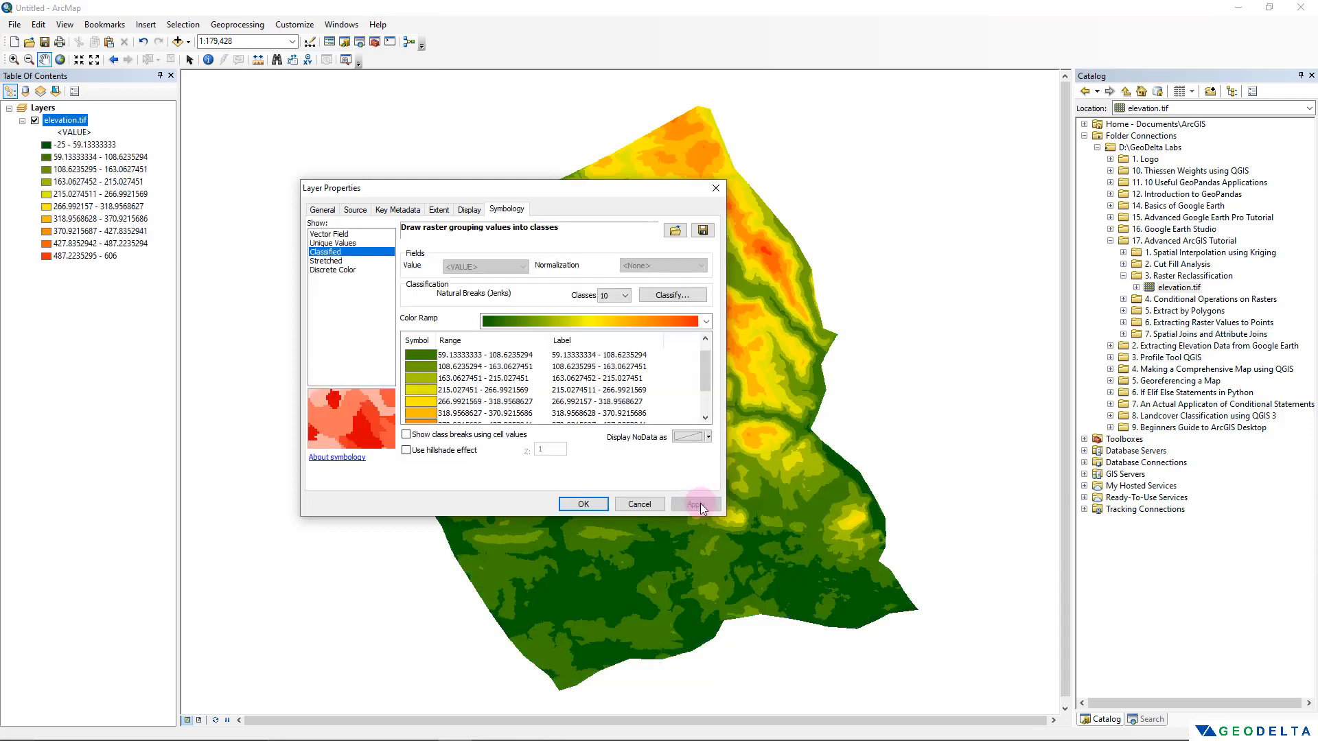
{"action": "left_click_drag", "start_coordinate": [585, 195], "coordinate": [1122, 286]}
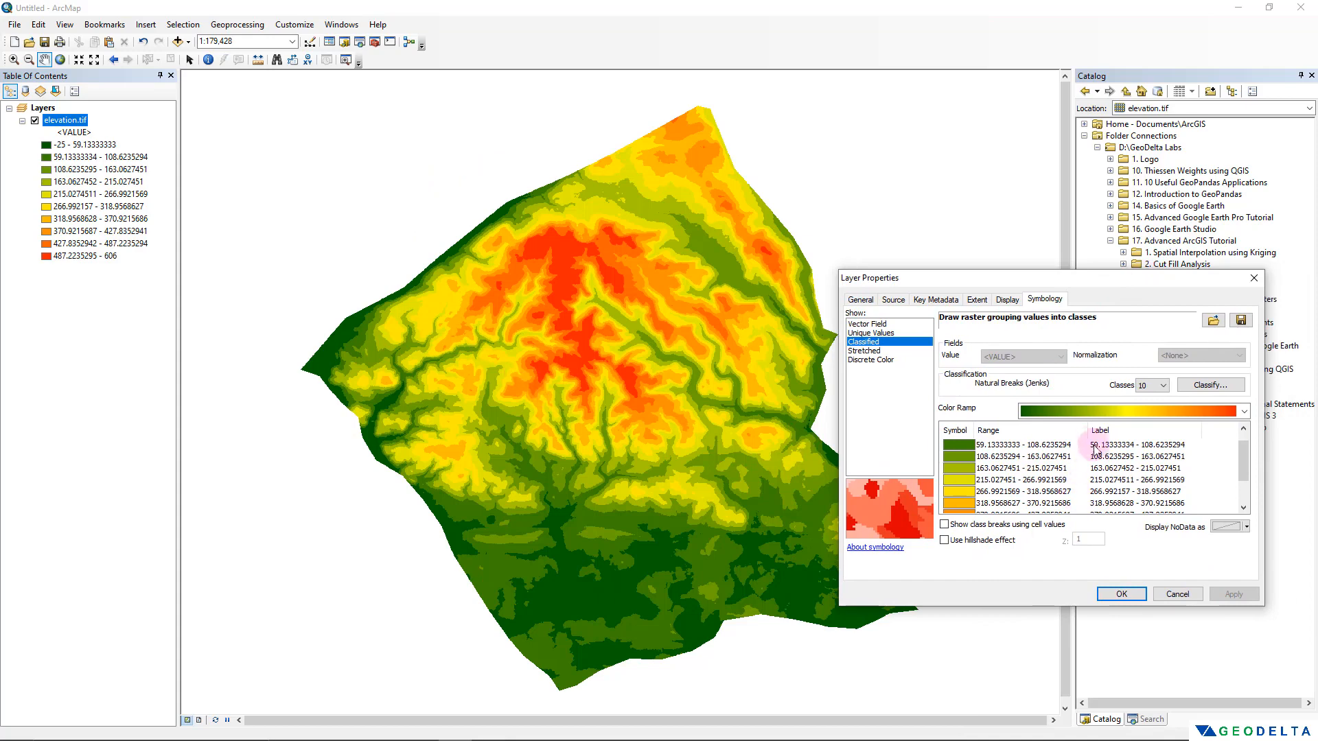
Step: Shift the class breaks of elevation.tif manually on the histogram, with the lowest at about 0.44 and the second-highest at about 531.71, and apply them
{"action": "left_click", "coordinate": [1210, 385]}
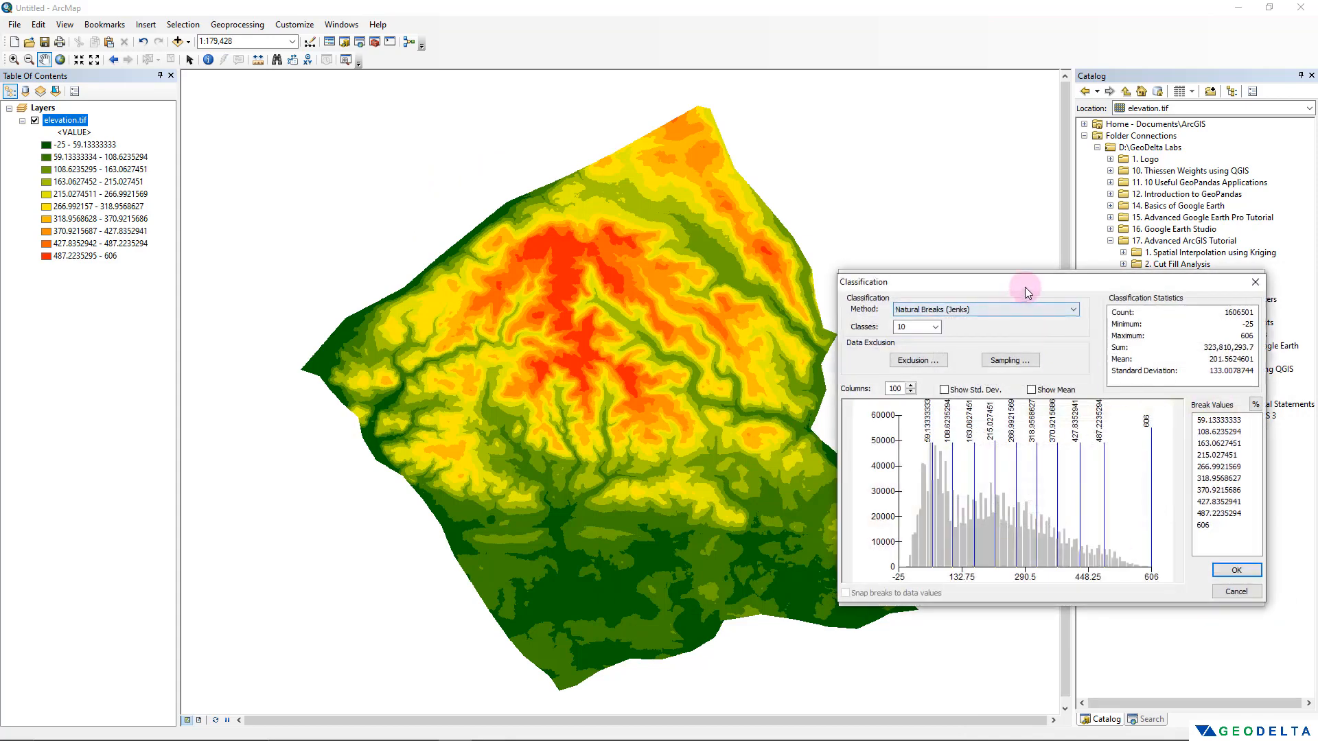
{"action": "left_click_drag", "start_coordinate": [1024, 287], "coordinate": [987, 290]}
{"action": "left_click_drag", "start_coordinate": [897, 488], "coordinate": [997, 496]}
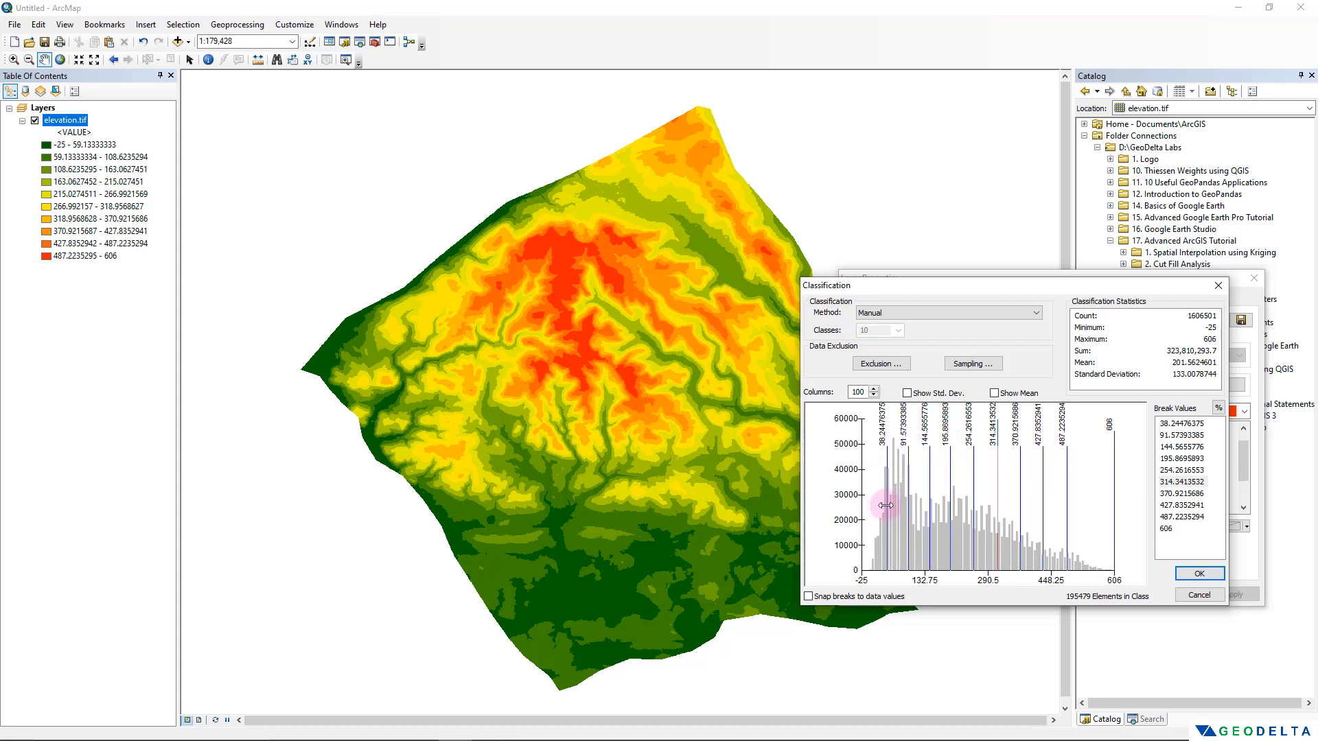
{"action": "left_click_drag", "start_coordinate": [887, 506], "coordinate": [871, 508]}
{"action": "mouse_move", "coordinate": [908, 511]}
{"action": "left_mouse_down"}
{"action": "mouse_move", "coordinate": [882, 511]}
{"action": "mouse_move", "coordinate": [936, 517]}
{"action": "mouse_move", "coordinate": [916, 514]}
{"action": "left_mouse_up"}
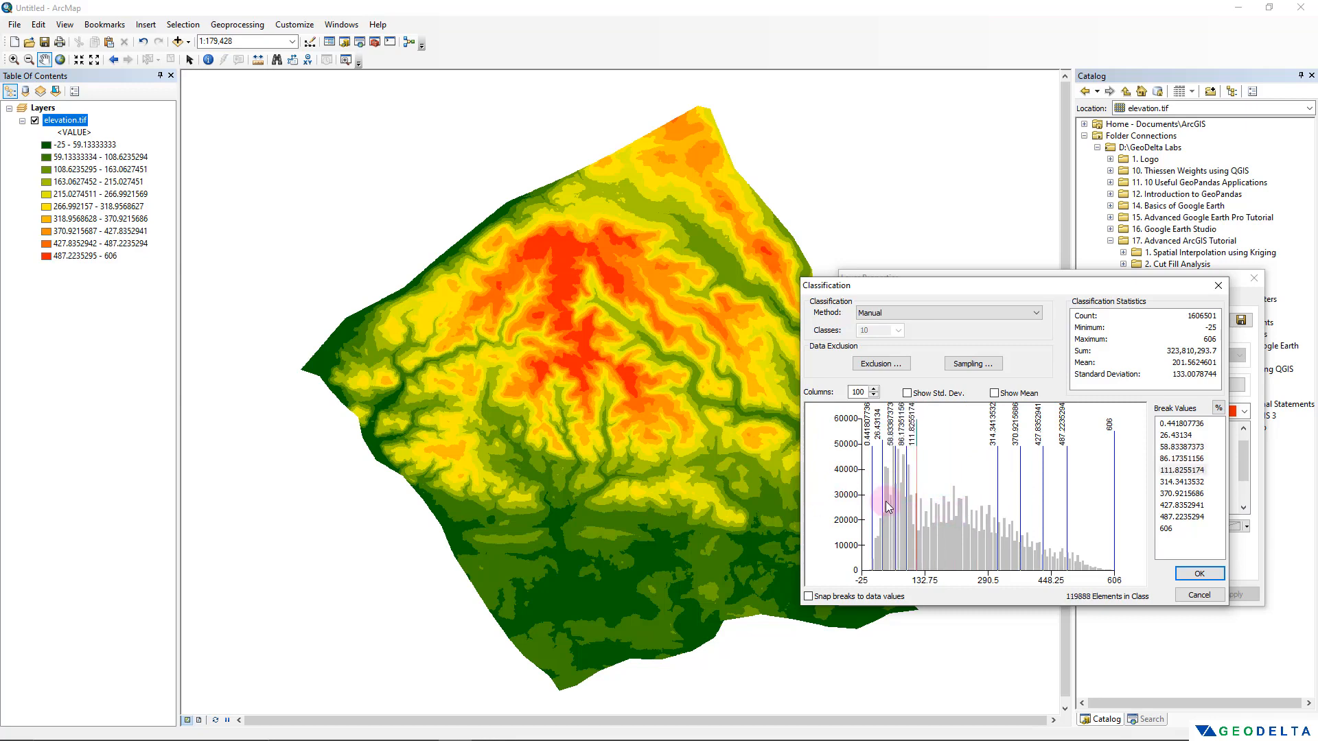
{"action": "left_click_drag", "start_coordinate": [1067, 494], "coordinate": [995, 510]}
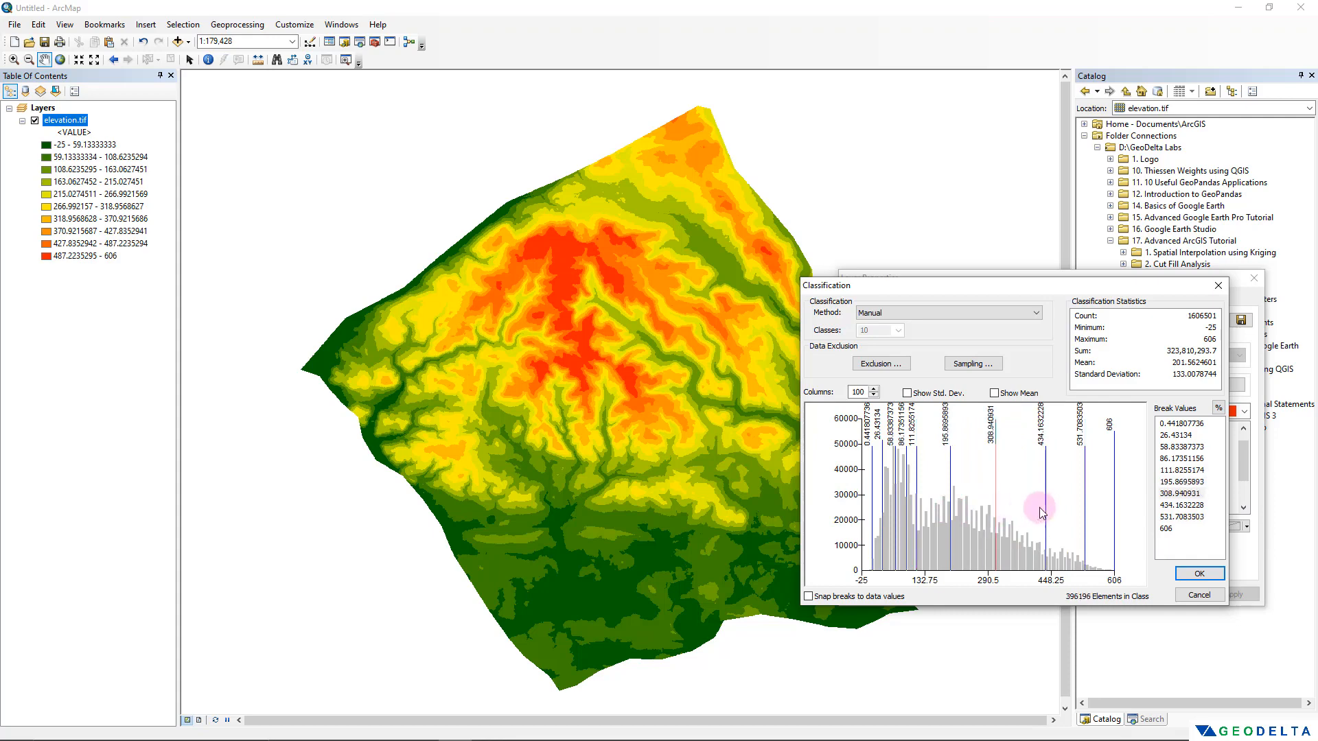
{"action": "left_click", "coordinate": [1199, 573]}
{"action": "left_click", "coordinate": [1224, 595]}
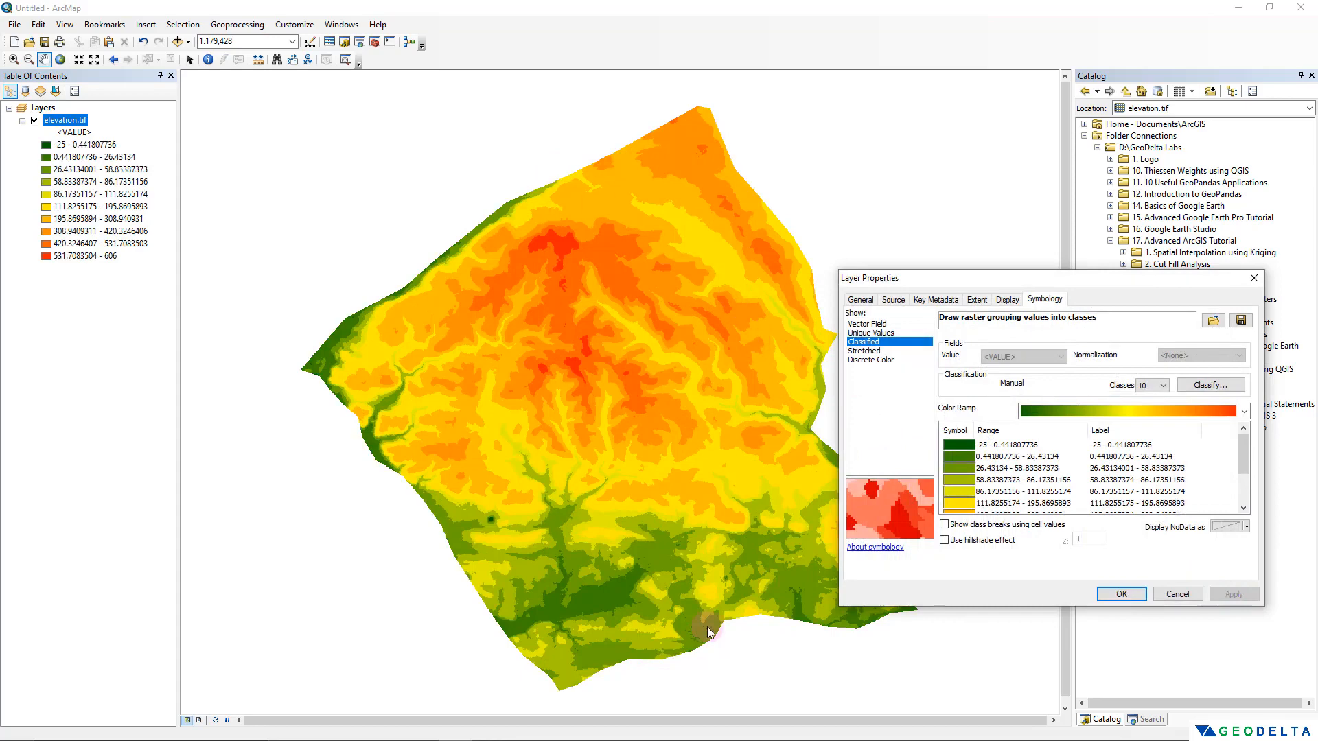
Step: Reclassify the elevation.tif symbology with the Equal Interval method and 15 classes, apply it and close the layer properties
{"action": "left_click", "coordinate": [1212, 385]}
{"action": "left_click", "coordinate": [940, 310]}
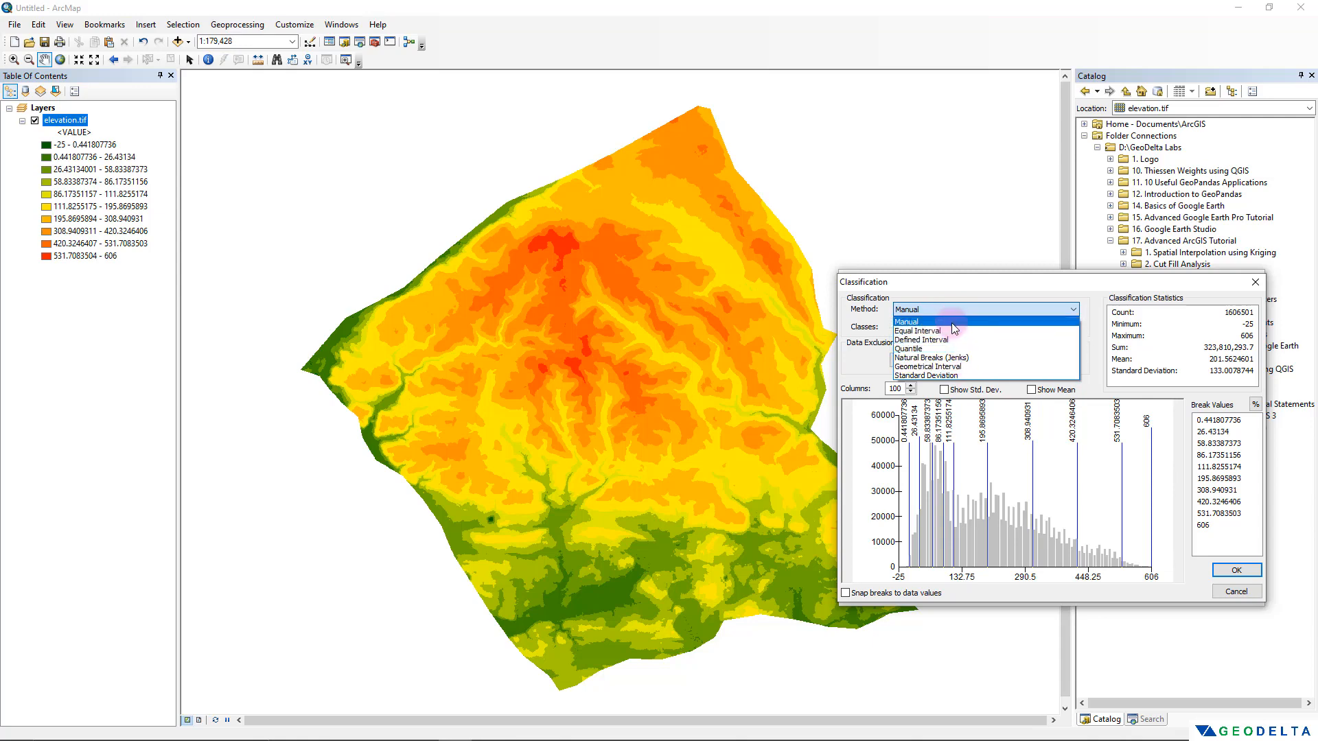
{"action": "left_click", "coordinate": [944, 332]}
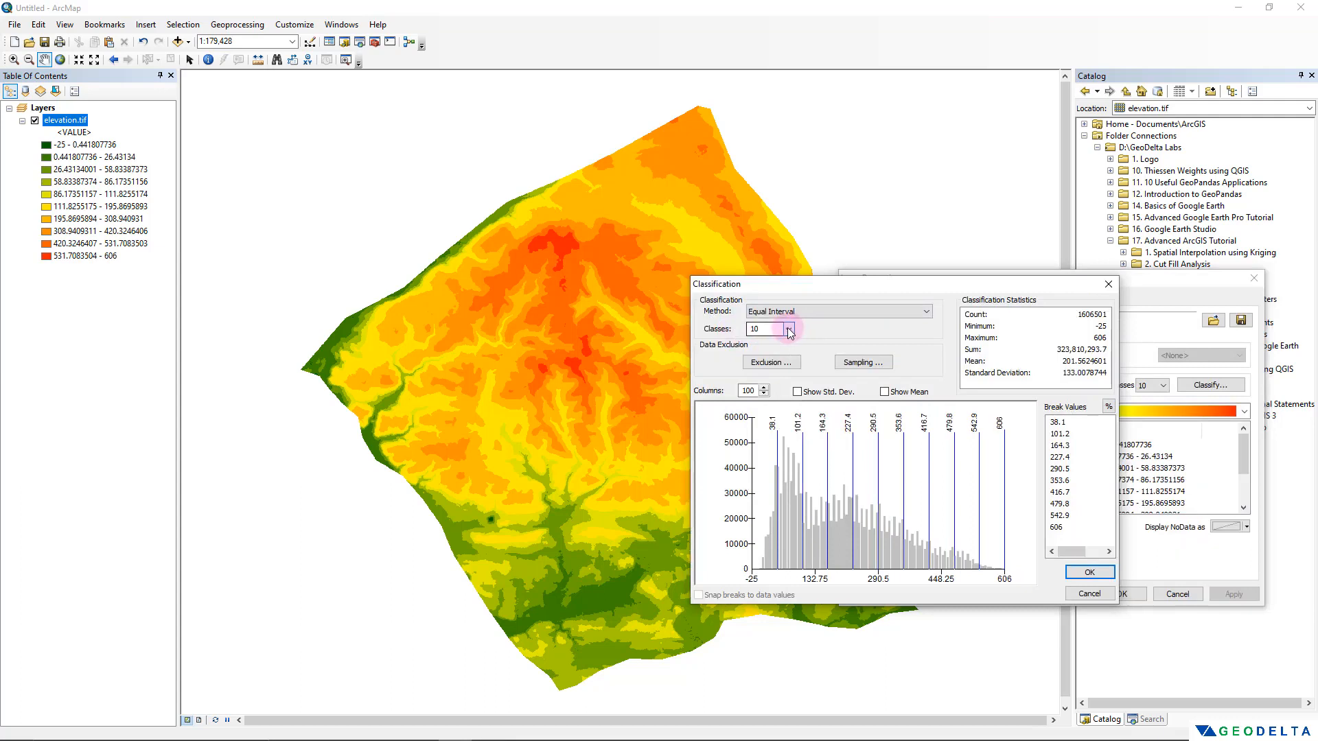
{"action": "left_click", "coordinate": [787, 329]}
{"action": "left_click", "coordinate": [788, 330]}
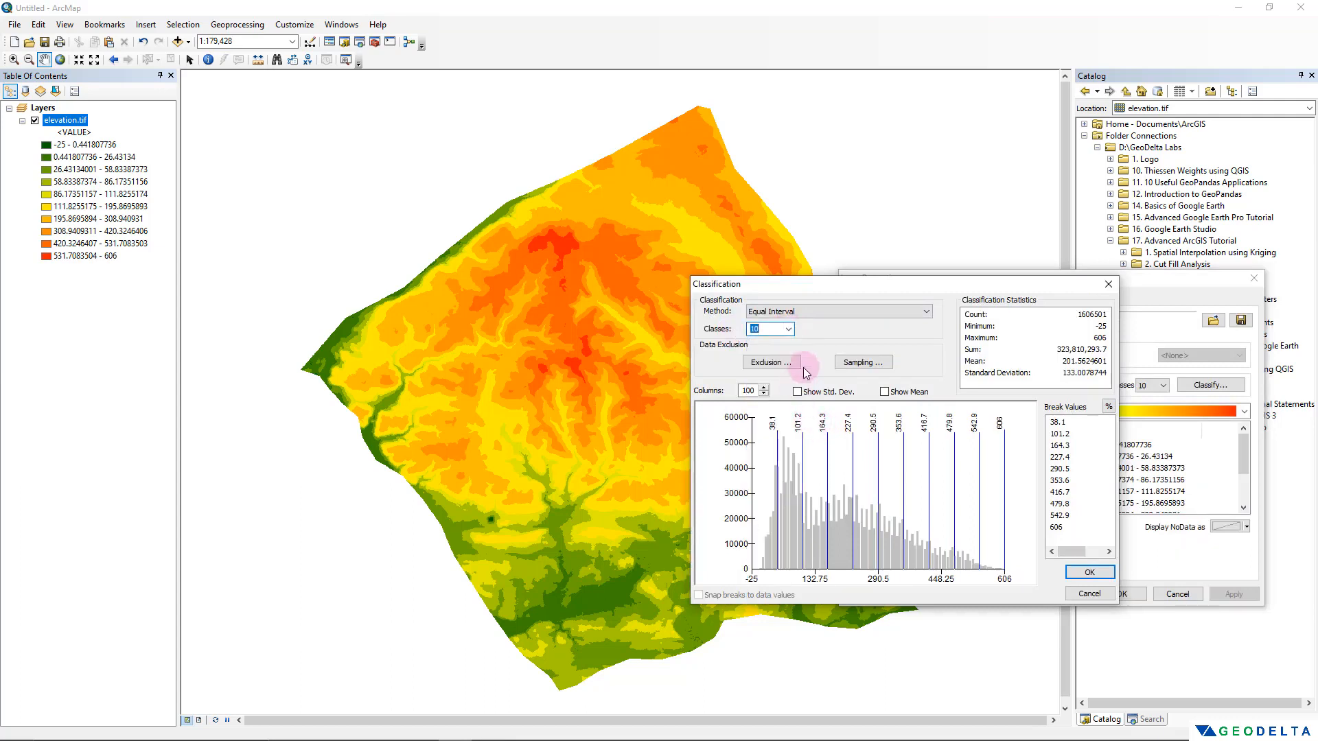
{"action": "left_click", "coordinate": [789, 329]}
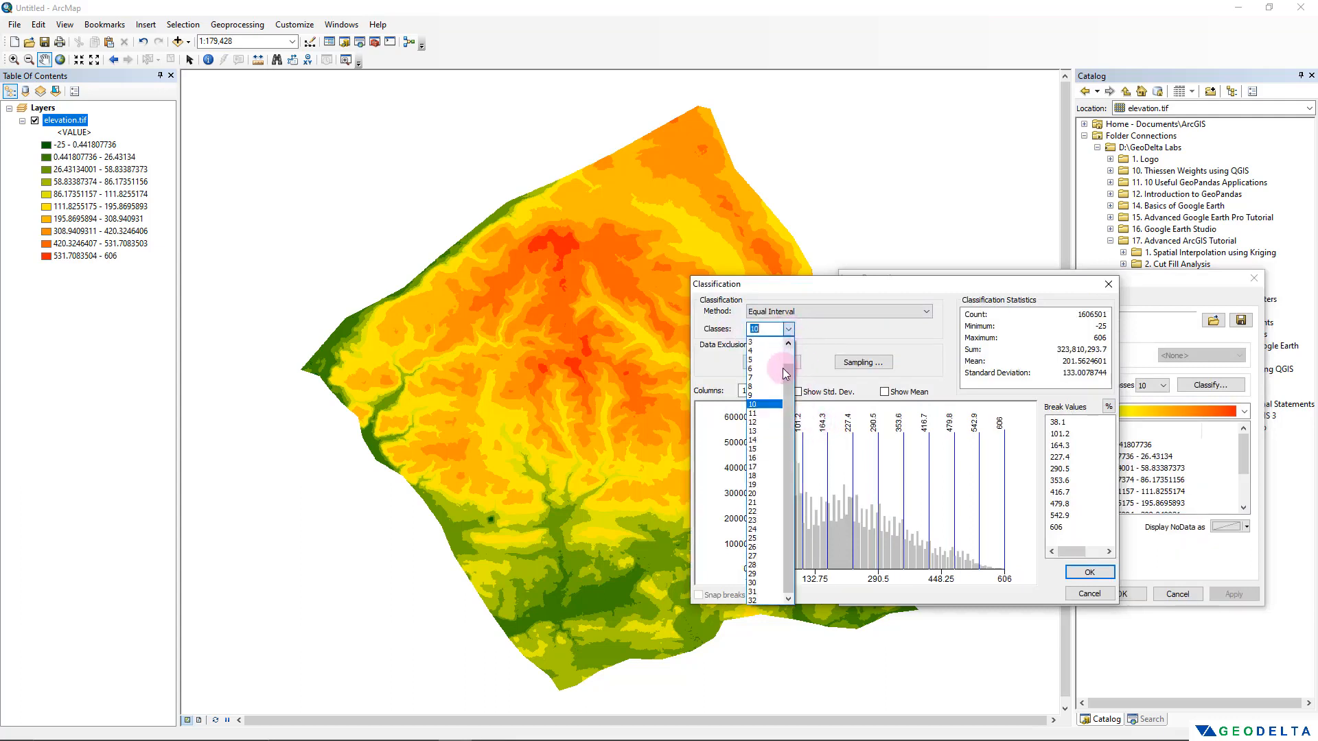
{"action": "left_click", "coordinate": [769, 448]}
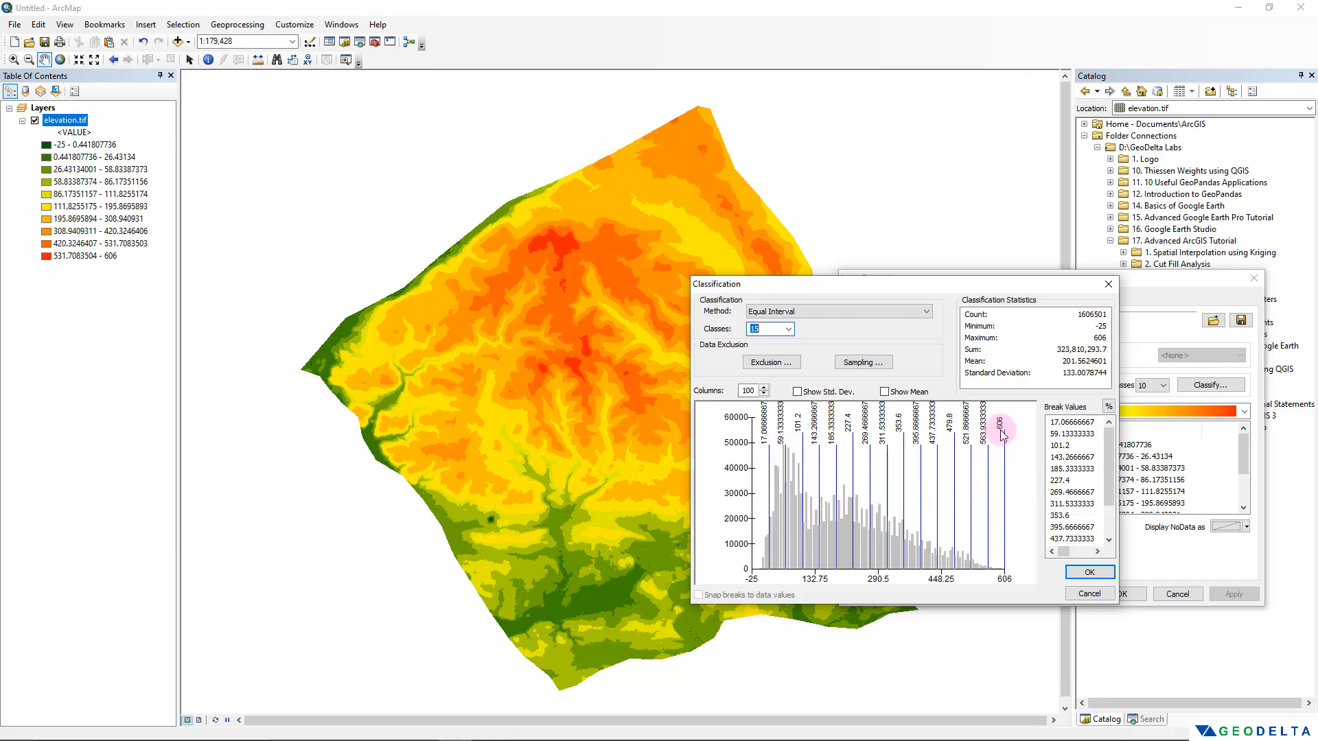
{"action": "left_click", "coordinate": [1105, 574]}
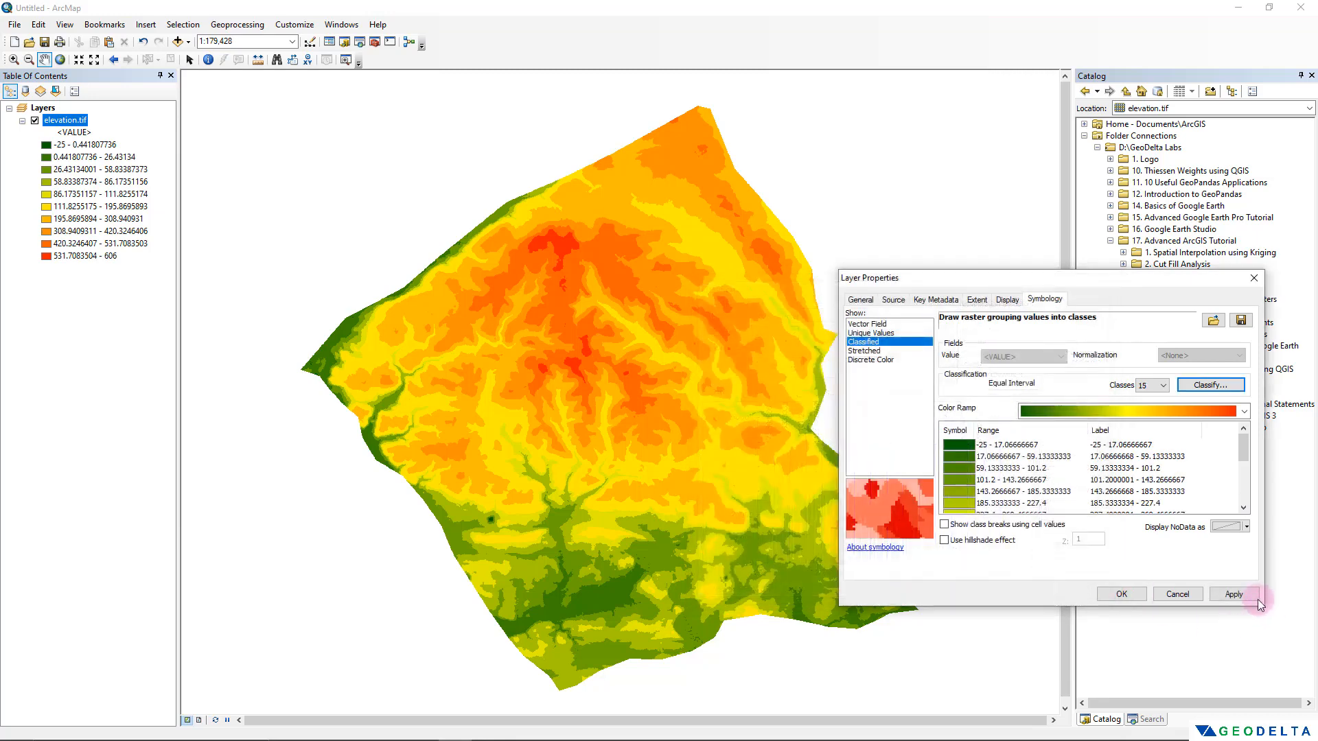
{"action": "left_click", "coordinate": [1235, 595]}
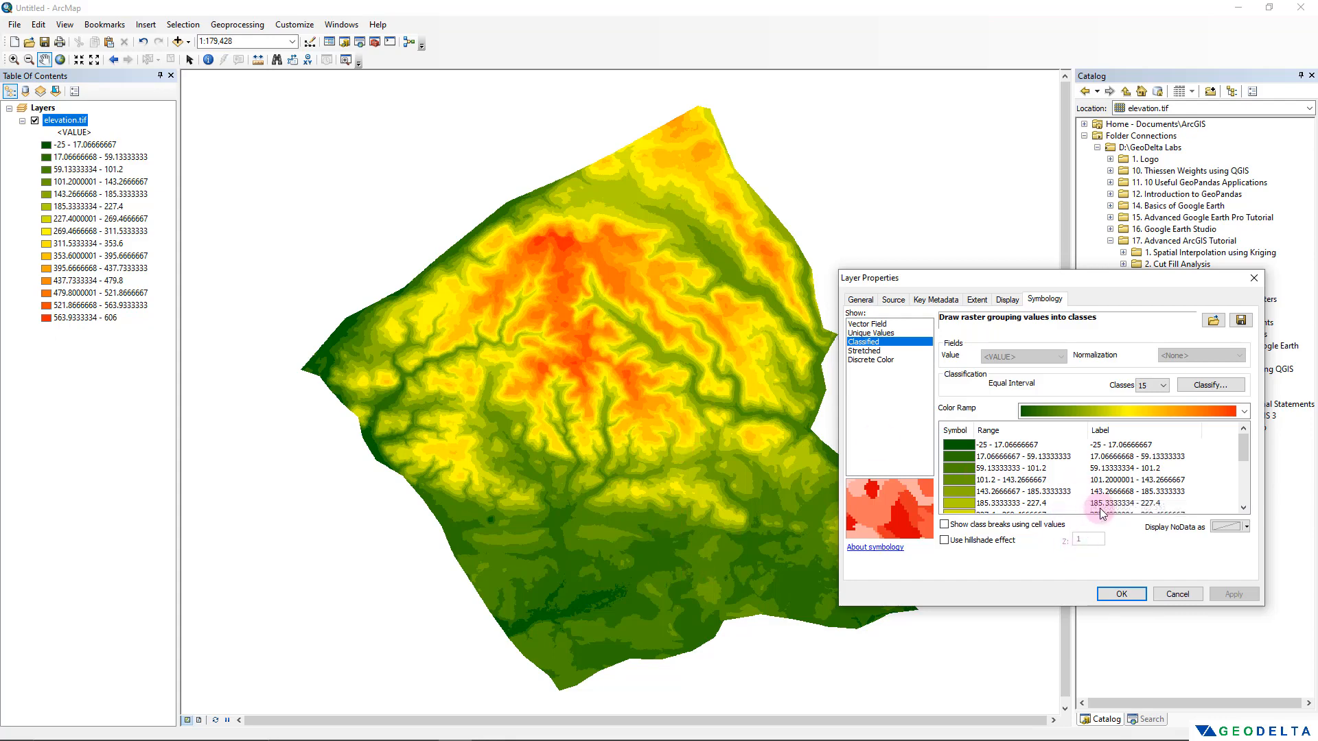
{"action": "left_click", "coordinate": [1130, 594]}
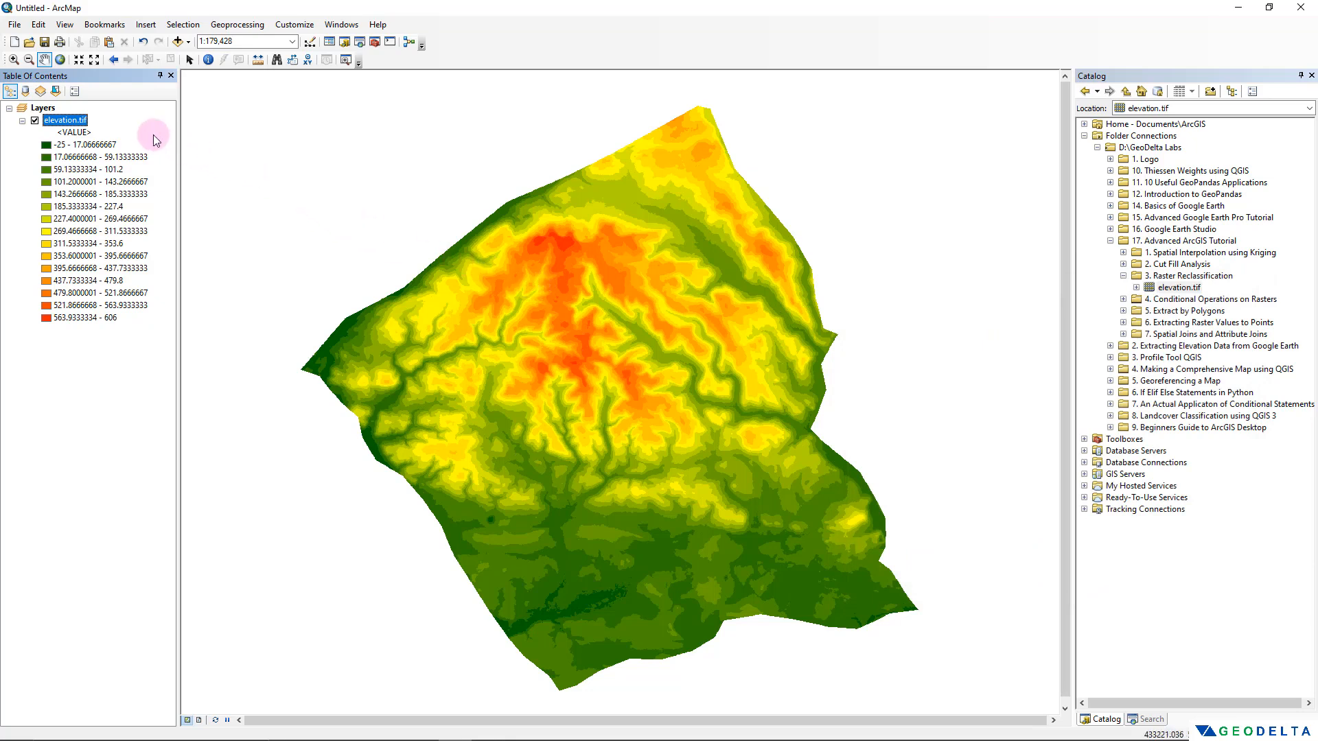
Step: Remove elevation.tif from the map and add it again from the 3. Raster Reclassification folder
{"action": "right_click", "coordinate": [69, 119]}
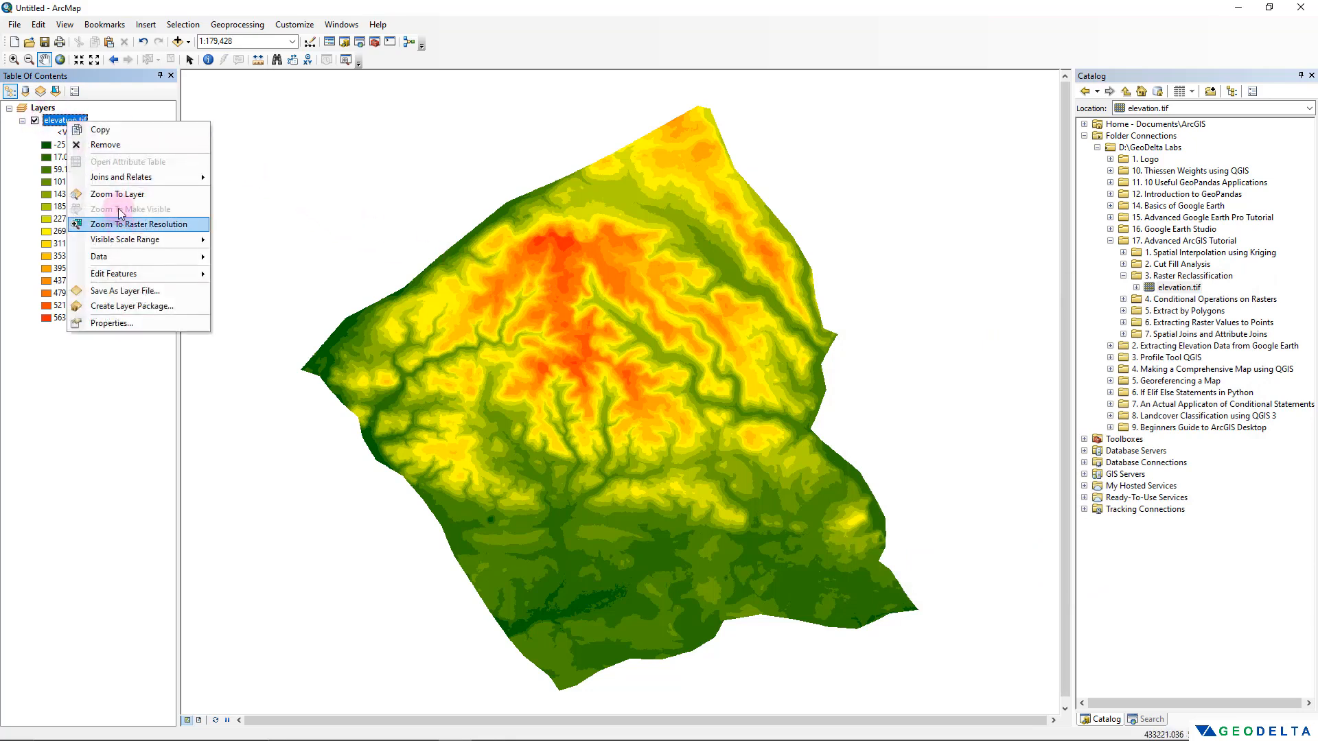
{"action": "left_click", "coordinate": [125, 147]}
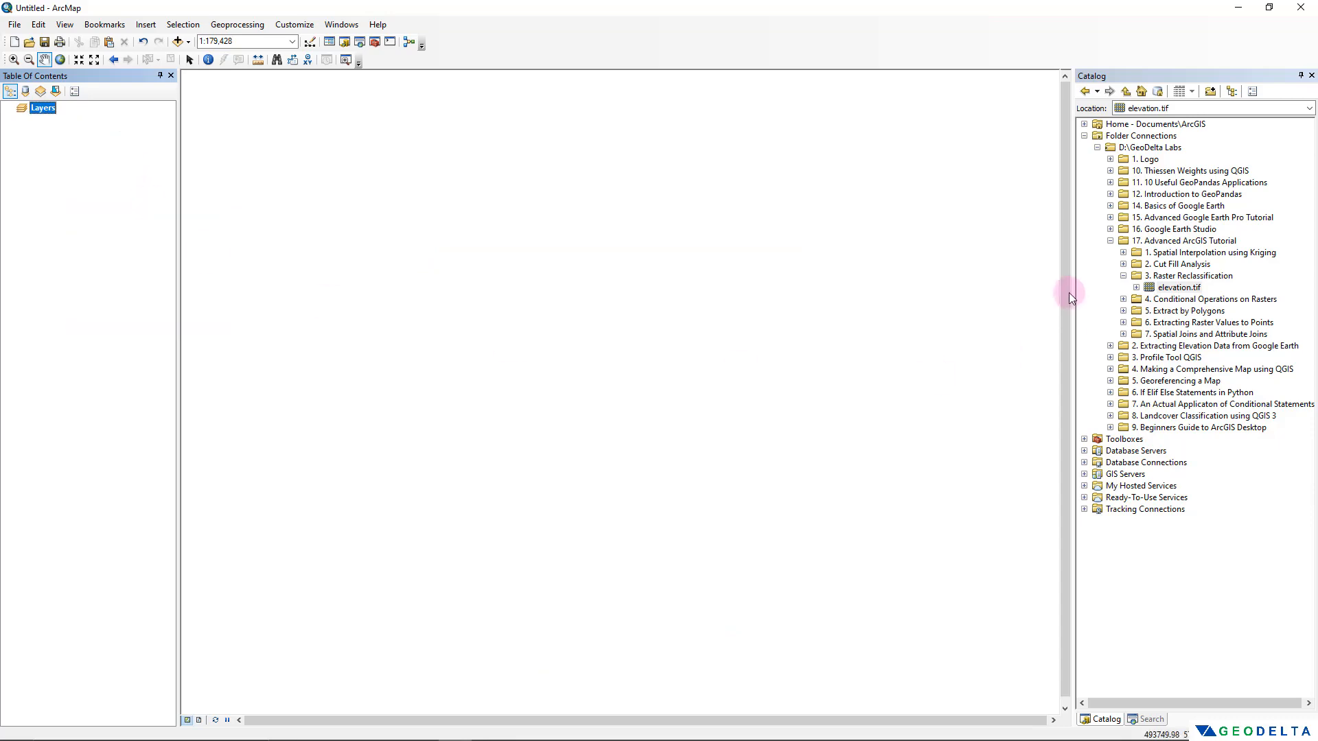
{"action": "left_click_drag", "start_coordinate": [1178, 287], "coordinate": [585, 248]}
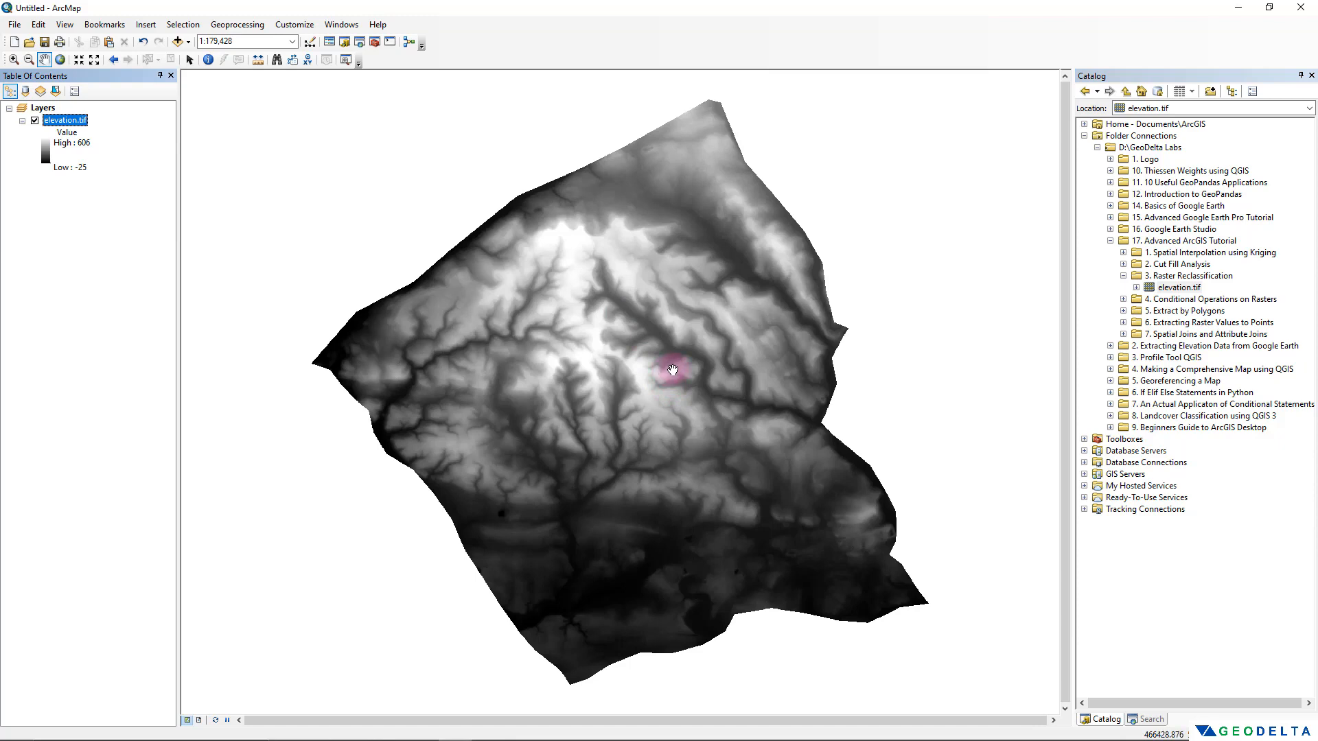
Step: Check the stretched symbology settings in the layer properties of elevation.tif and close them
{"action": "right_click", "coordinate": [77, 121]}
{"action": "left_click", "coordinate": [113, 320]}
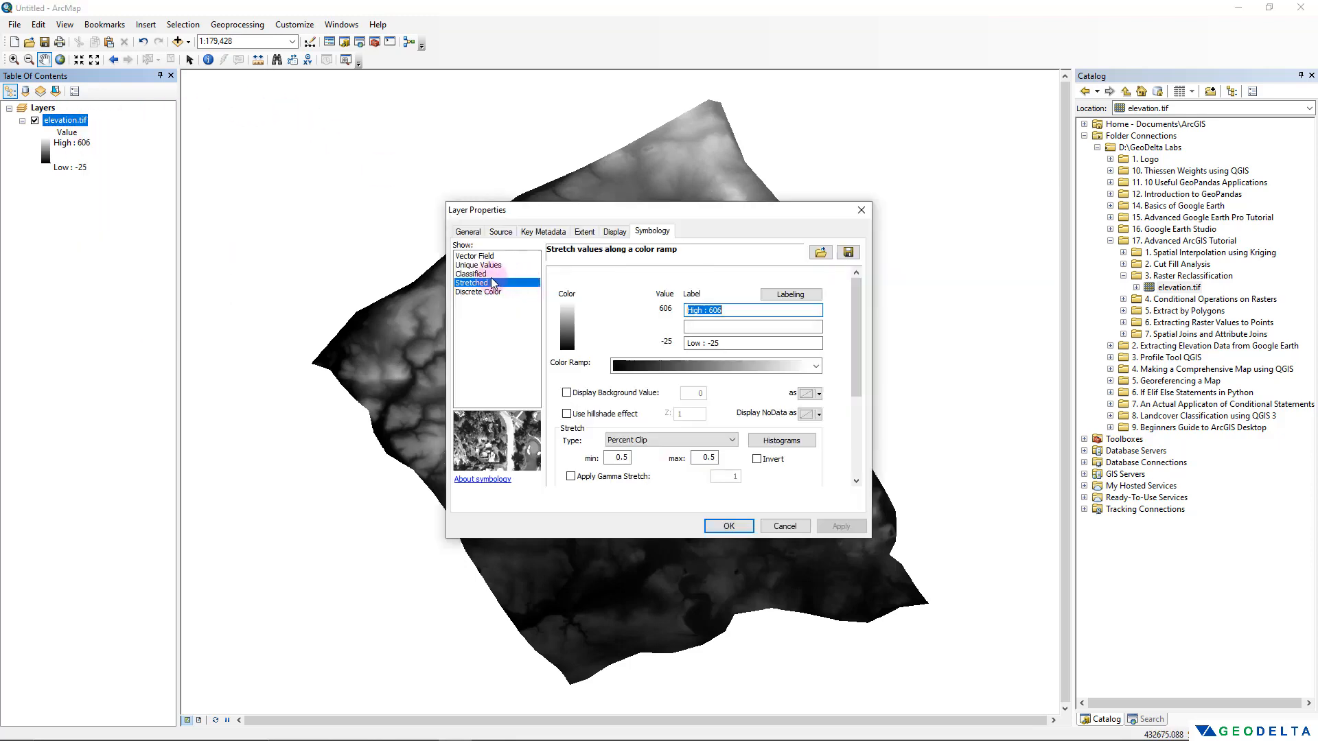
{"action": "left_click", "coordinate": [862, 210]}
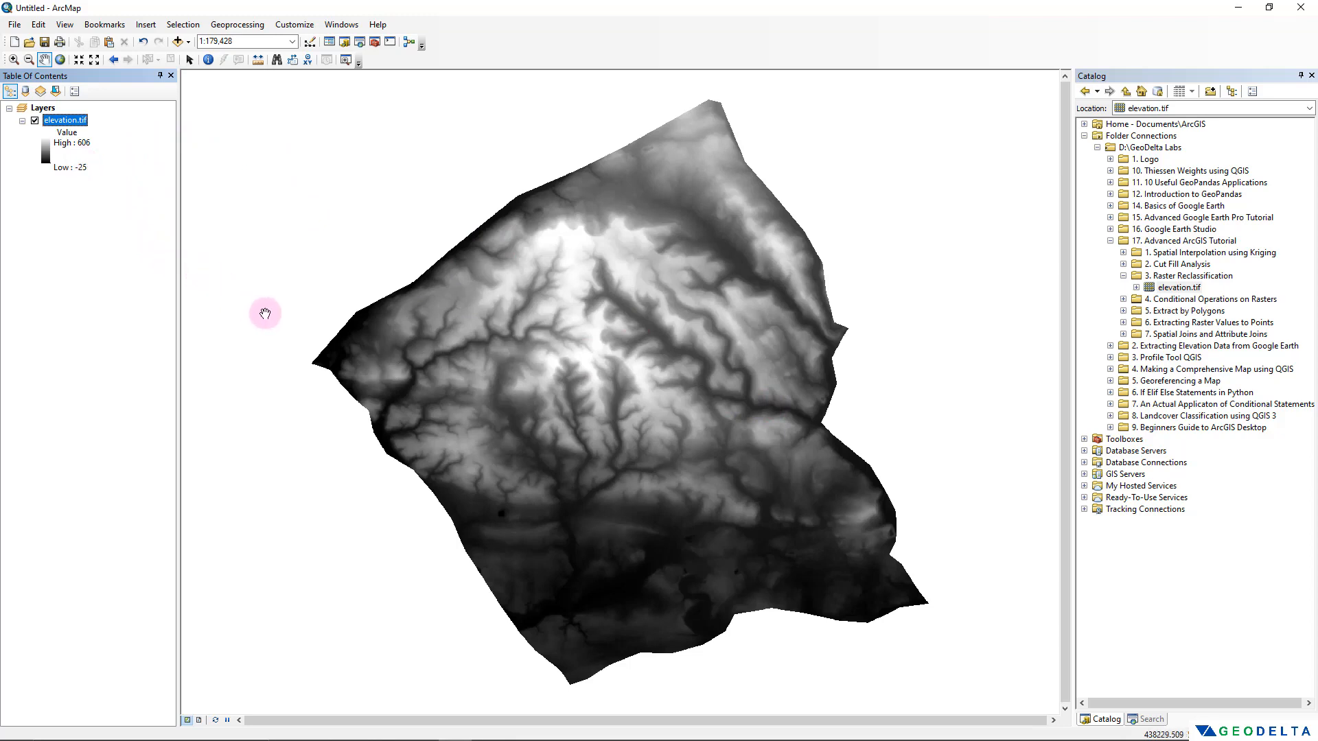
Step: Search for the Reclassify tool and open its Spatial Analyst version
{"action": "left_click", "coordinate": [359, 43]}
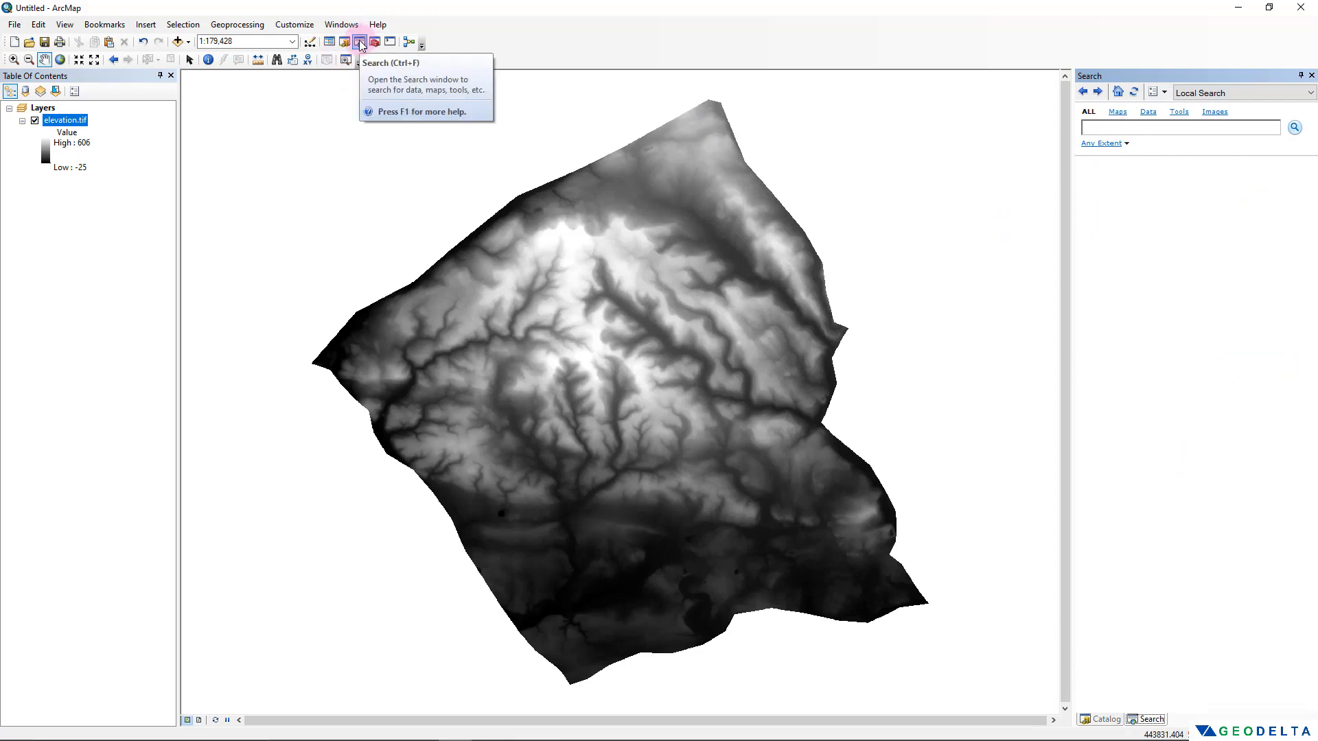
{"action": "left_click", "coordinate": [1105, 132]}
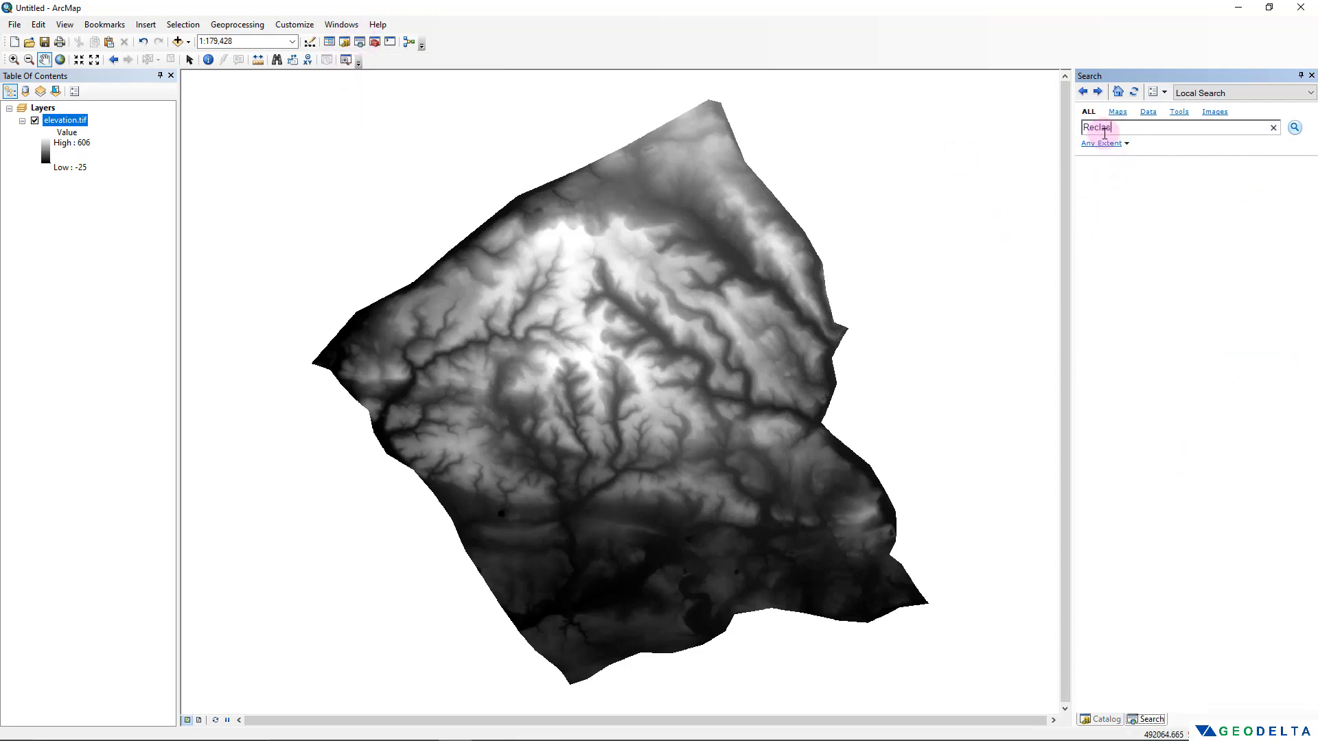
{"action": "key", "text": "Return"}
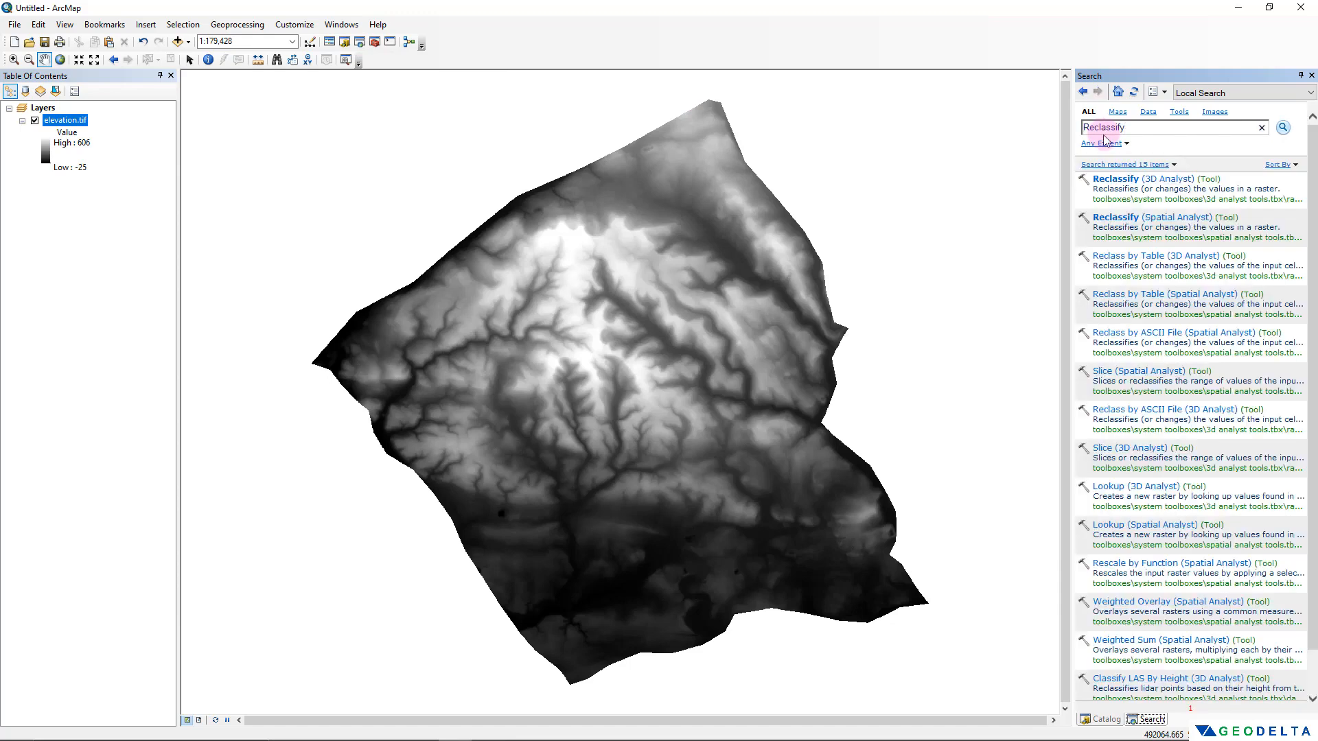
{"action": "left_click", "coordinate": [1144, 218]}
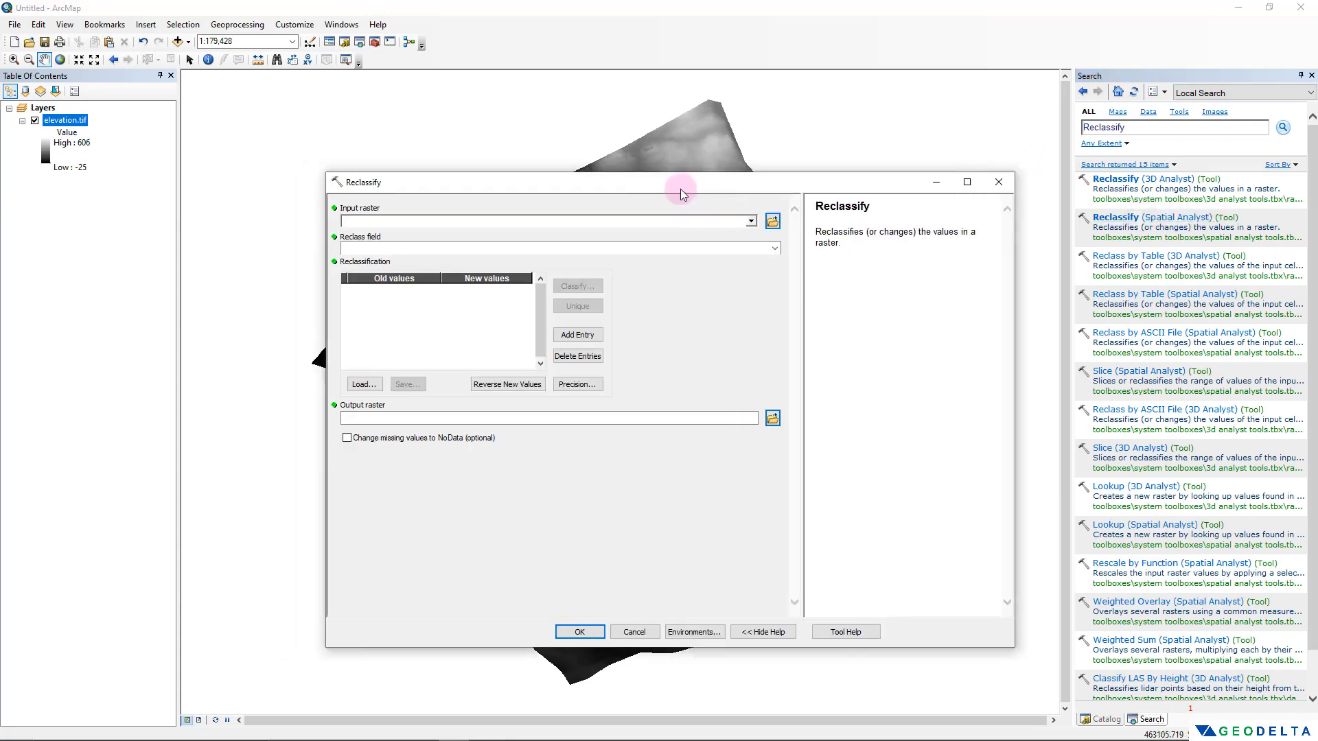
Step: Set elevation.tif as the input raster of Reclassify, with Value as the reclass field
{"action": "left_click_drag", "start_coordinate": [69, 129], "coordinate": [345, 217]}
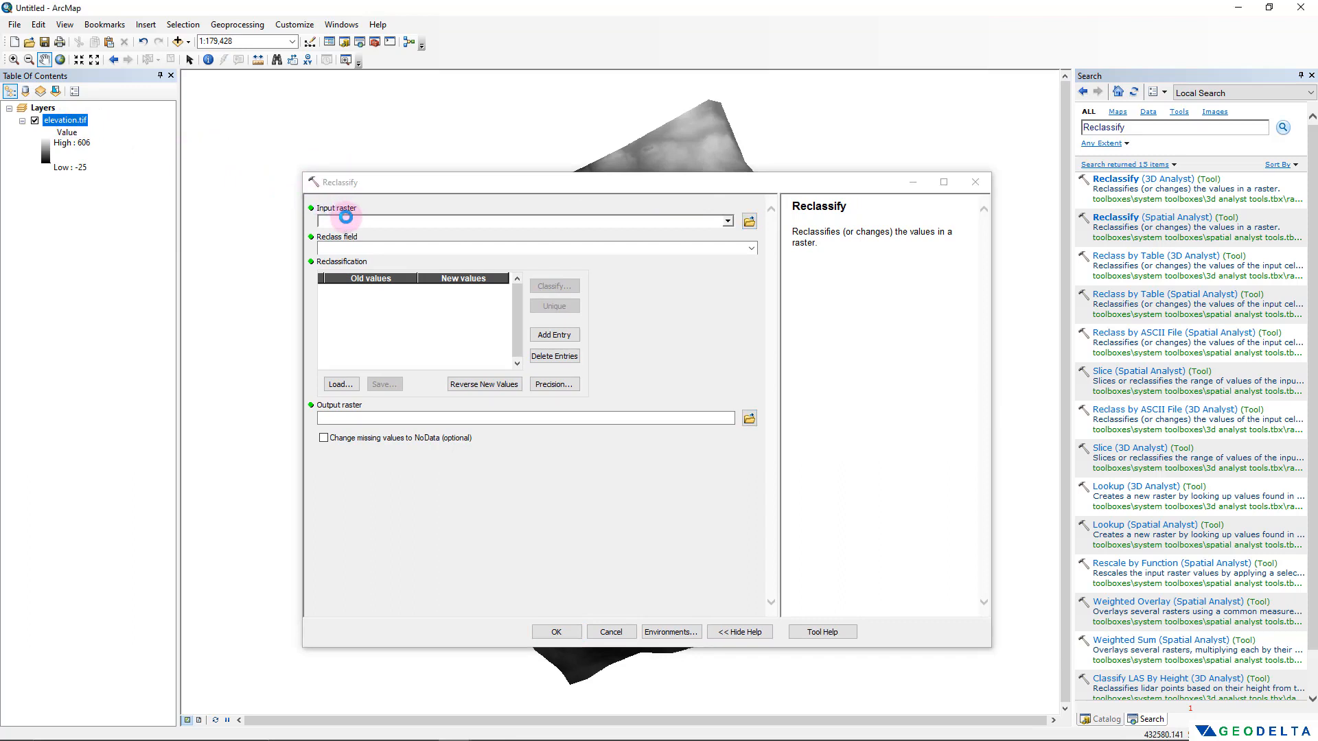
{"action": "left_click", "coordinate": [750, 247]}
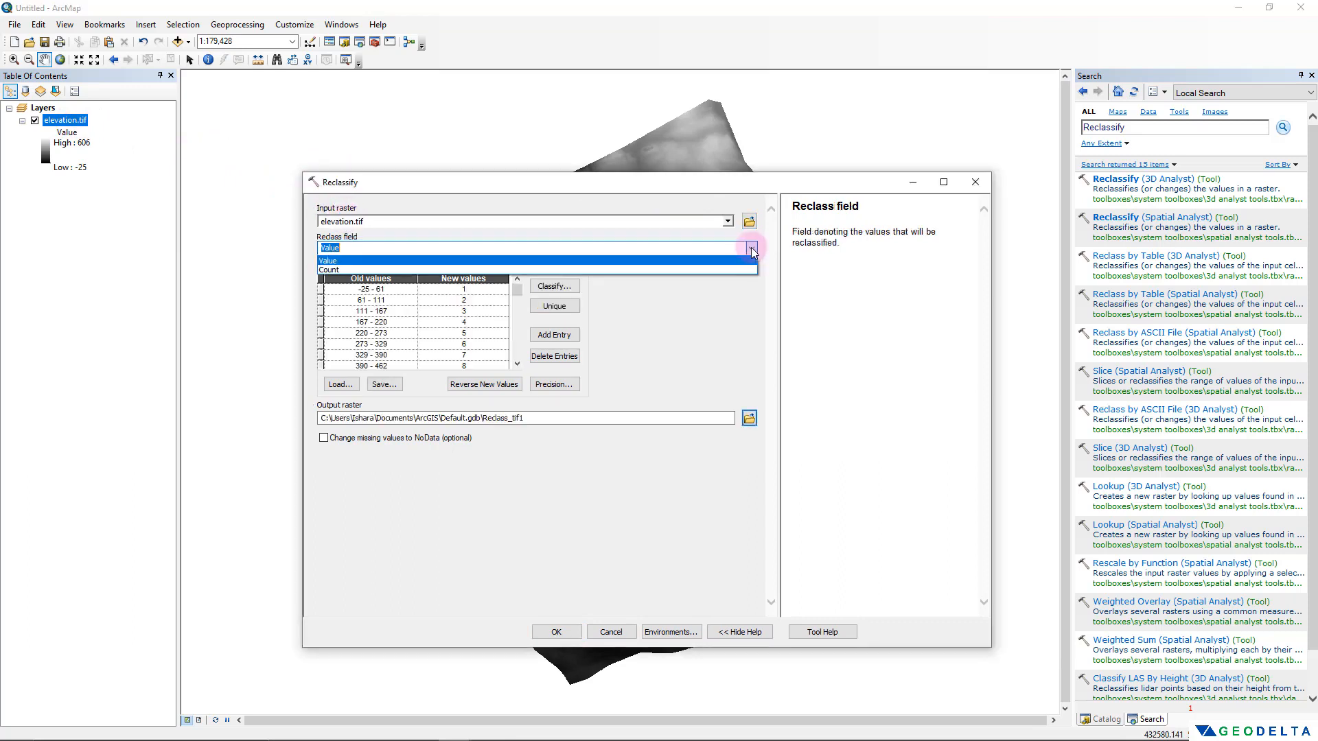
{"action": "left_click", "coordinate": [337, 266]}
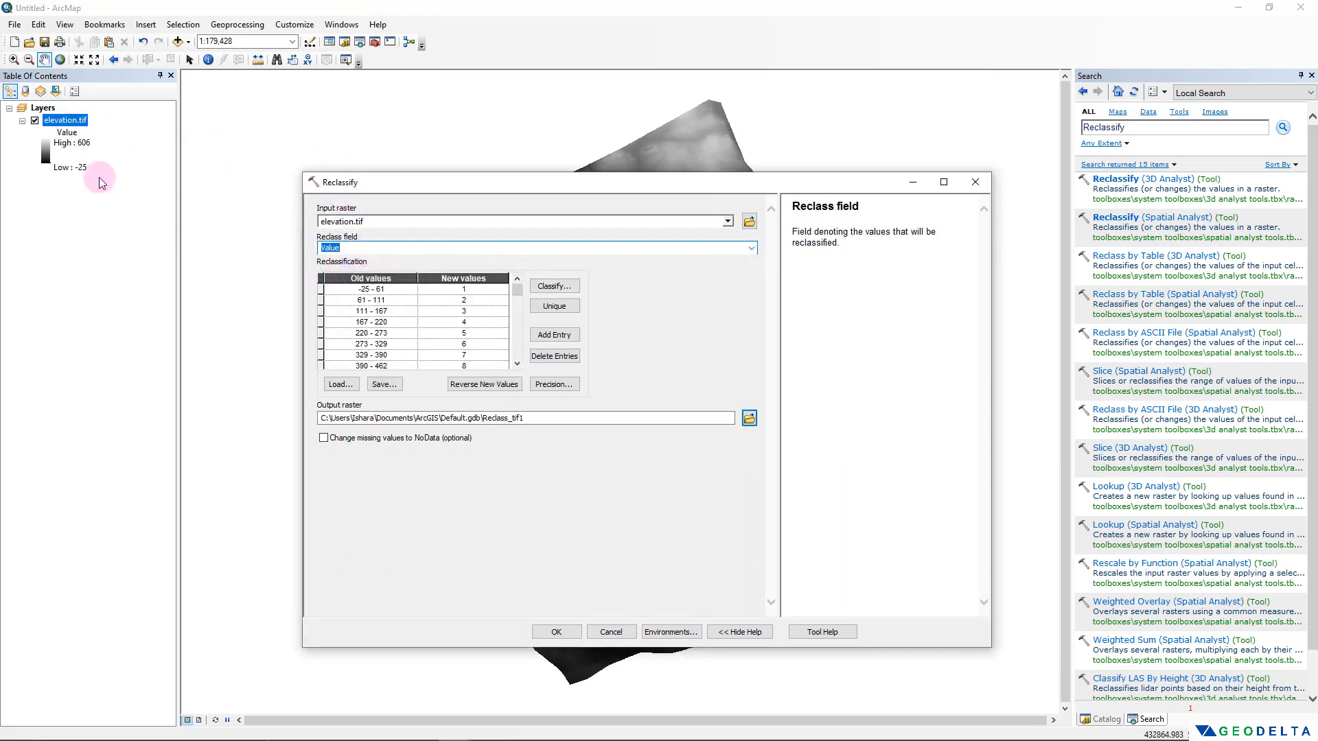
{"action": "left_click", "coordinate": [544, 418]}
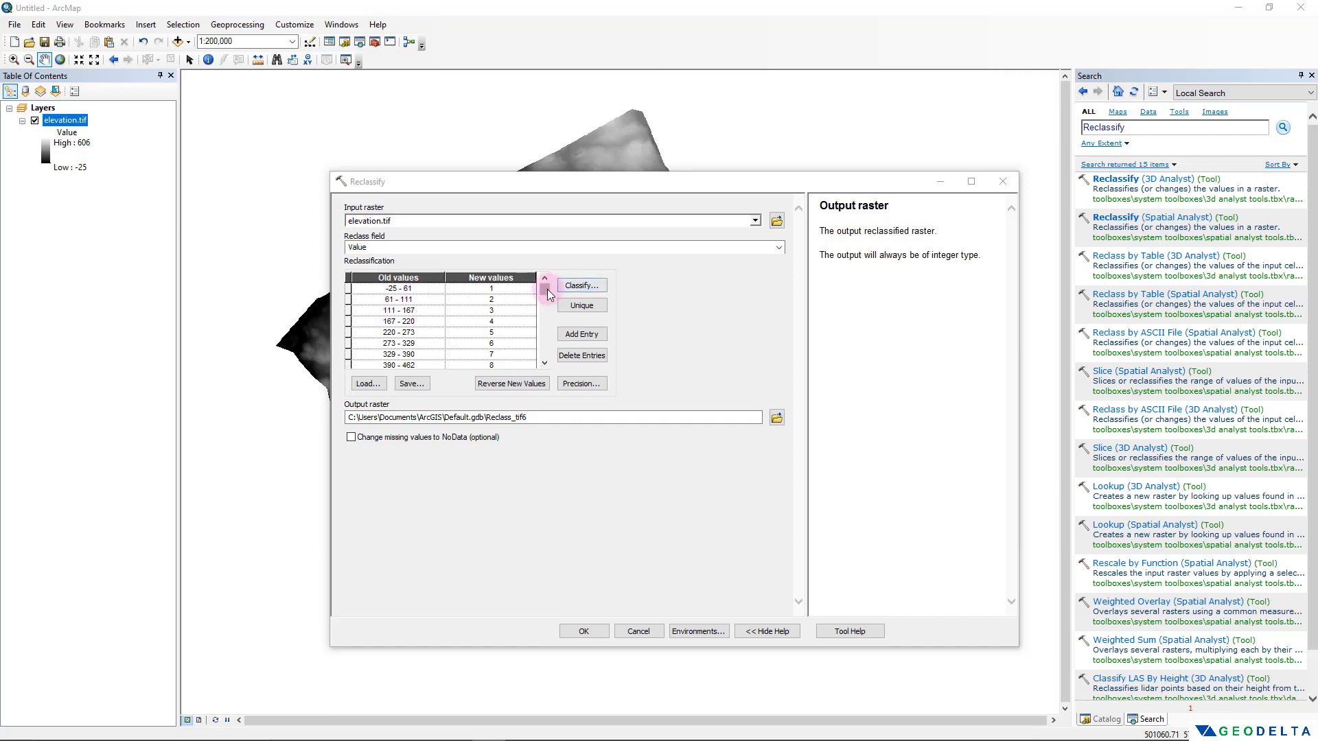
Step: Delete the surplus ranges from the reclassification table, keeping only the first four ranges and NoData
{"action": "left_click_drag", "start_coordinate": [544, 288], "coordinate": [544, 351]}
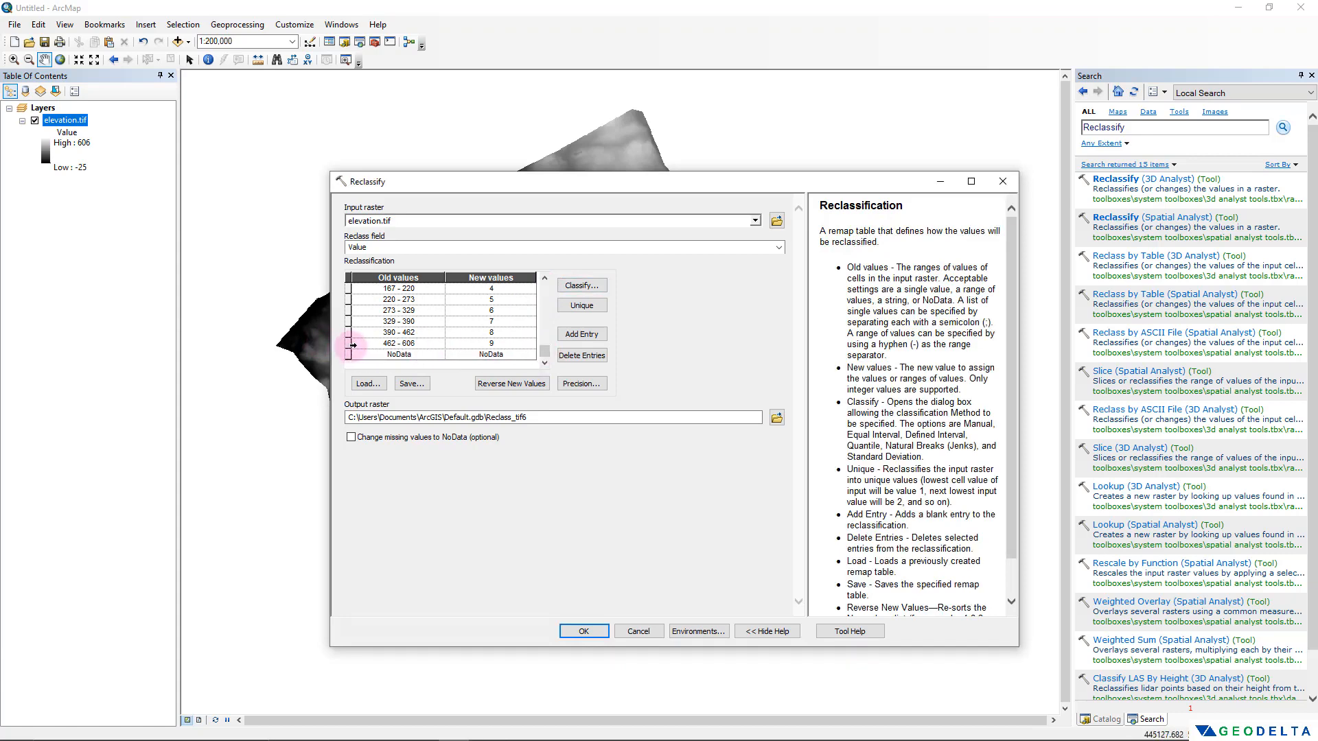
{"action": "left_click_drag", "start_coordinate": [349, 348], "coordinate": [338, 273]}
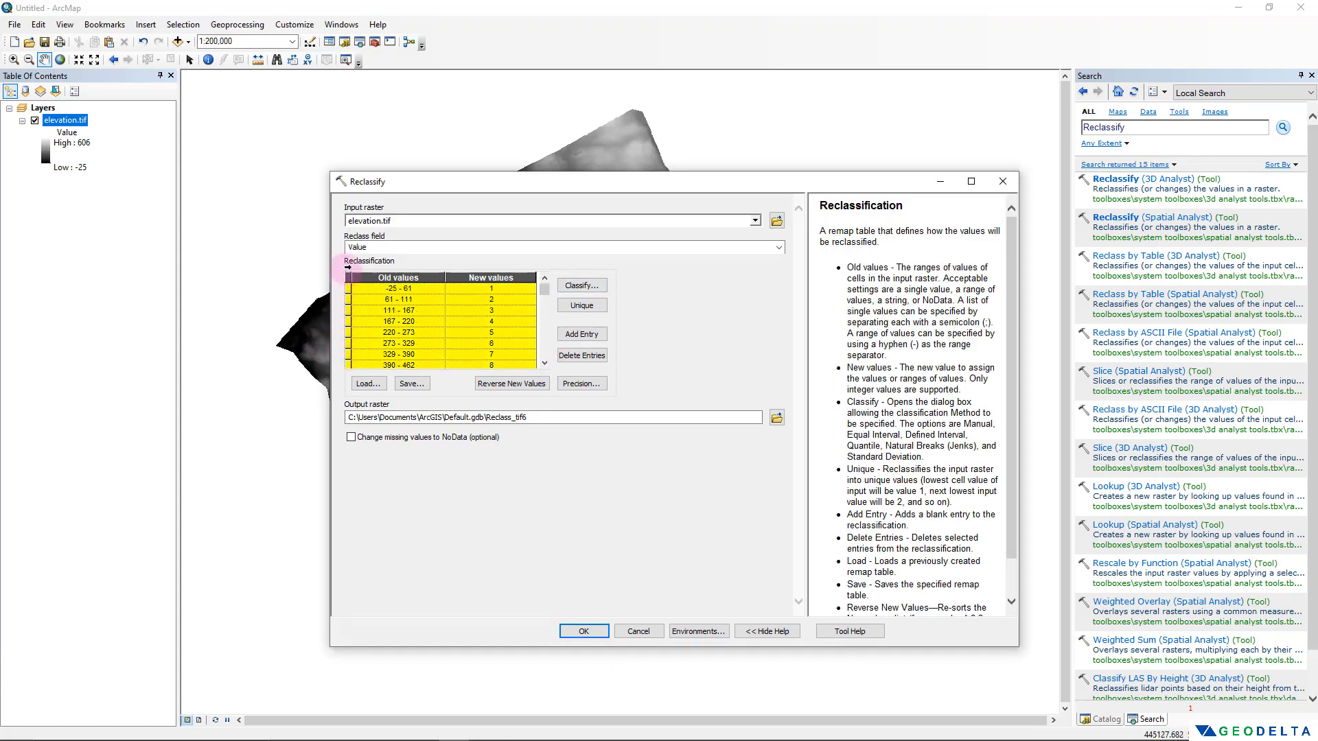
{"action": "left_click", "coordinate": [590, 356]}
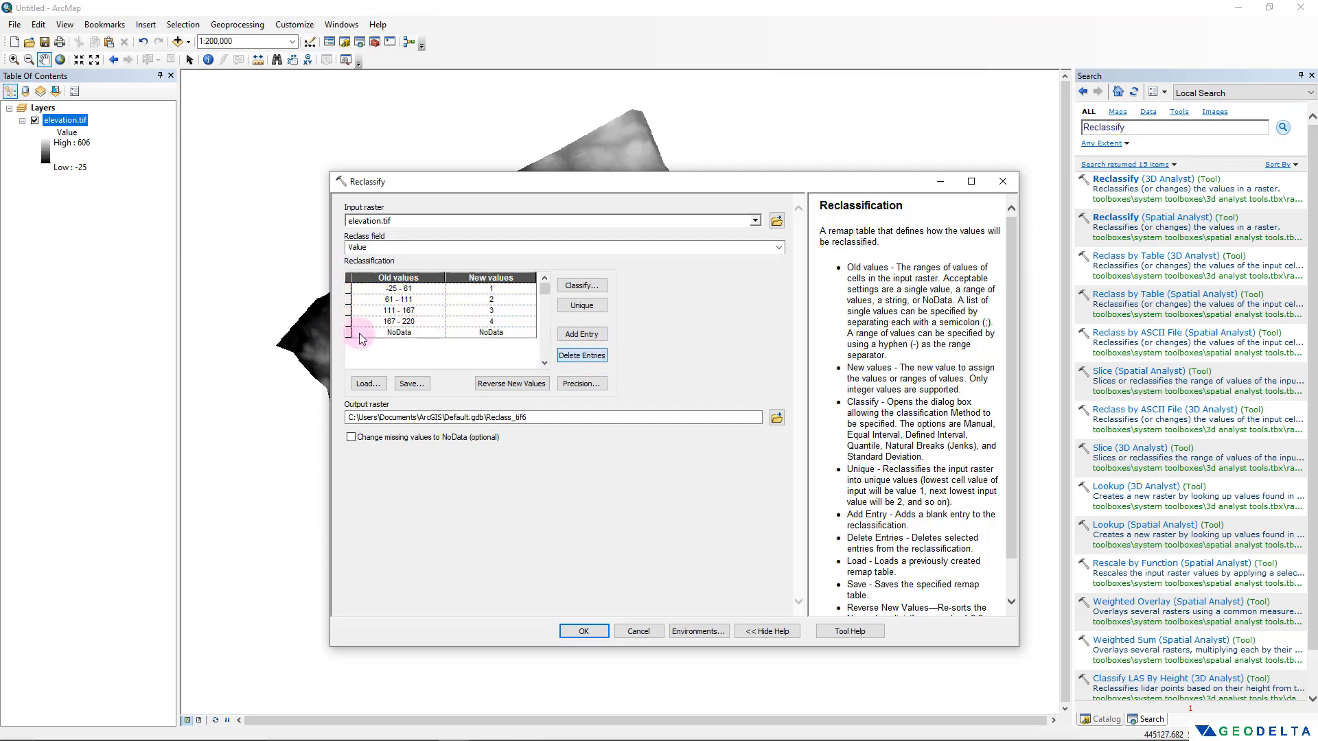
Step: Set the first two old value ranges to -25 - 100 and 100 - 250, for new values 1 and 2
{"action": "left_click", "coordinate": [419, 289]}
{"action": "key", "text": "BackSpace"}
{"action": "key", "text": "BackSpace"}
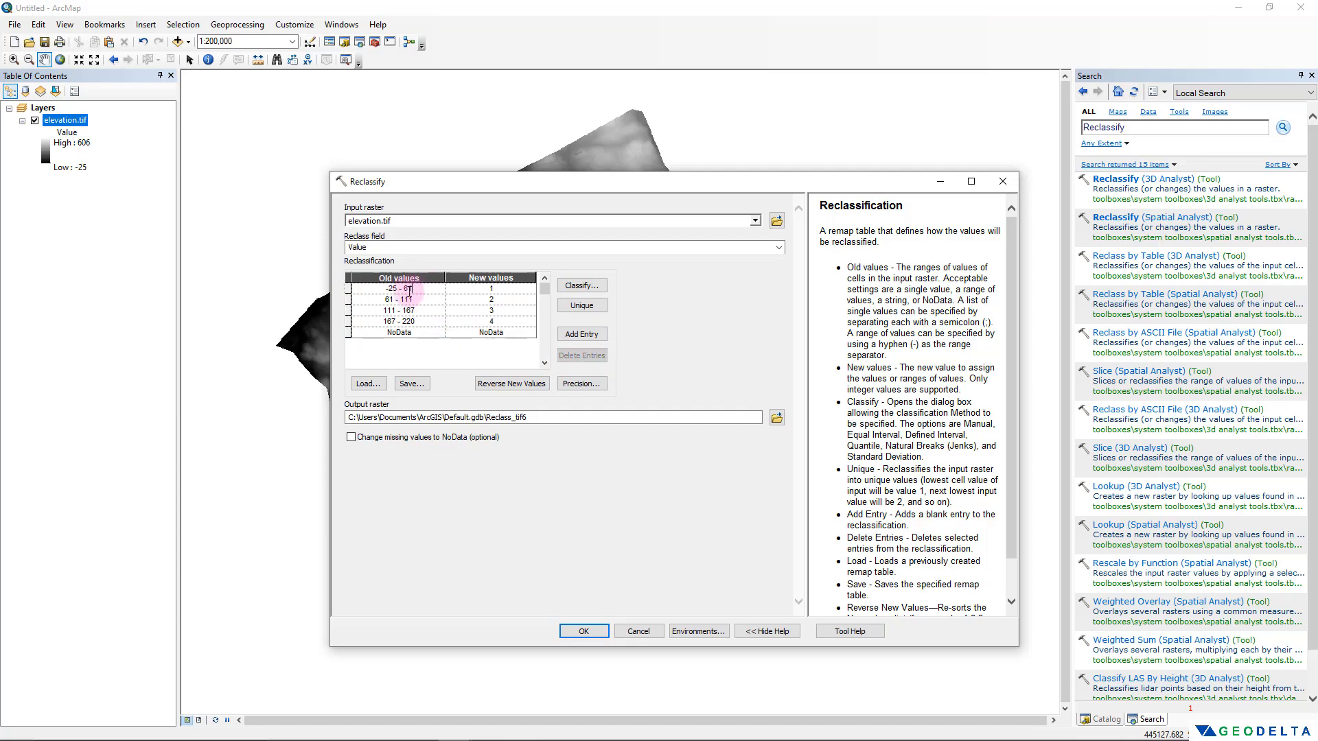
{"action": "type", "text": "100"}
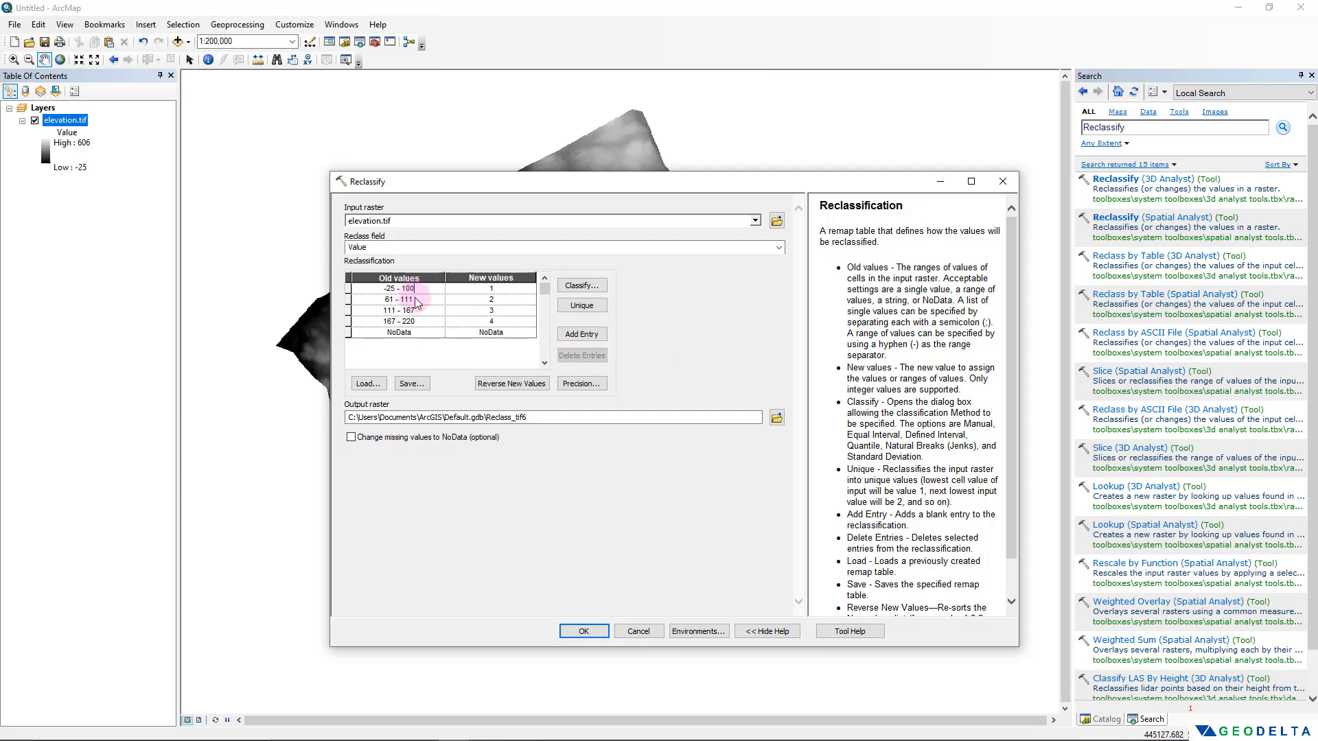
{"action": "left_click", "coordinate": [508, 291]}
{"action": "left_click", "coordinate": [393, 306]}
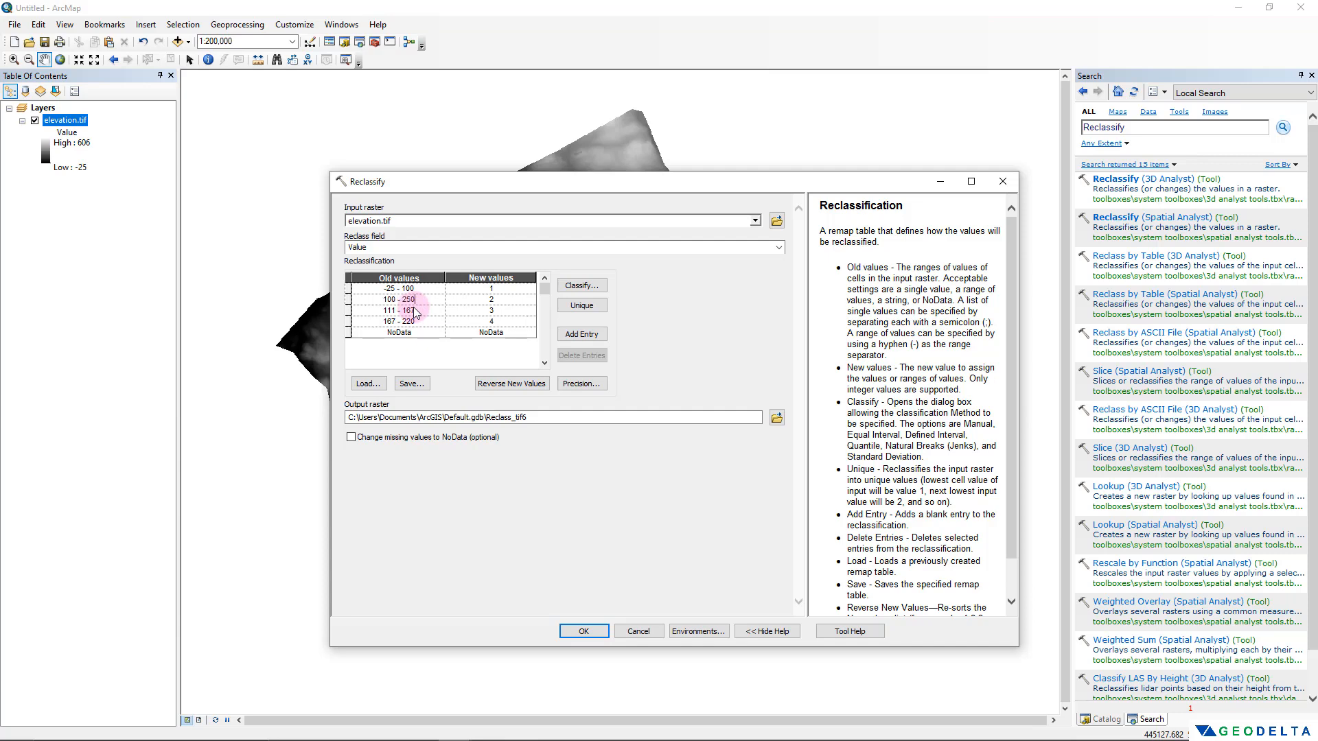
{"action": "left_click", "coordinate": [505, 300]}
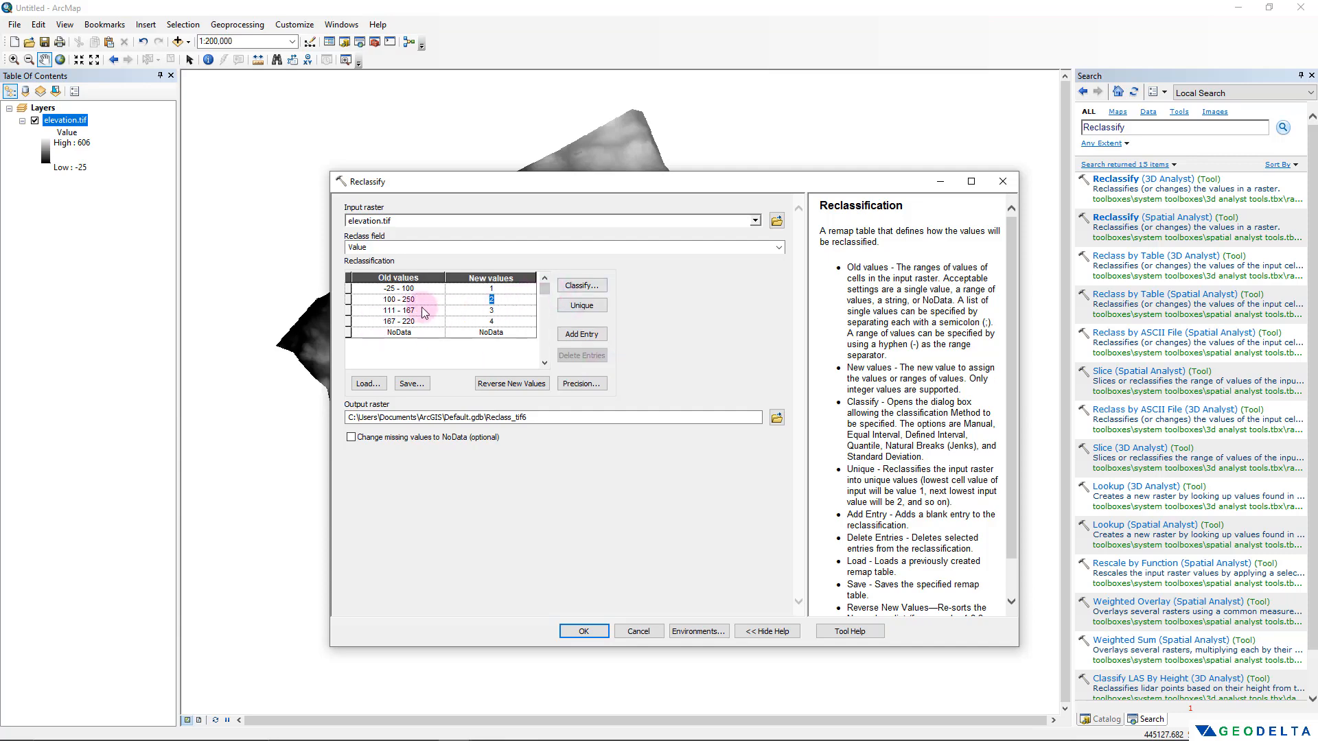
Step: Set the third and fourth old value ranges to 250 - 500 and 500 - 606, for new values 3 and 4
{"action": "left_click", "coordinate": [398, 311]}
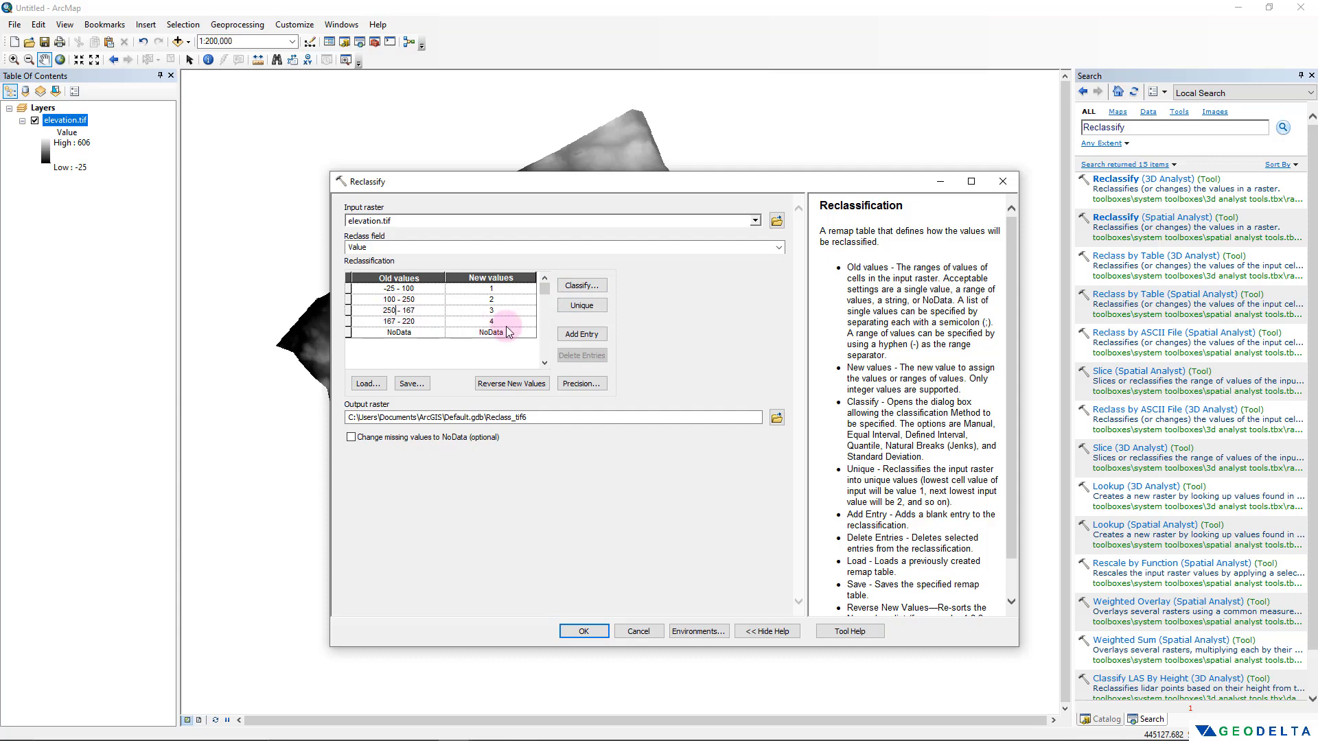
{"action": "left_click", "coordinate": [423, 310]}
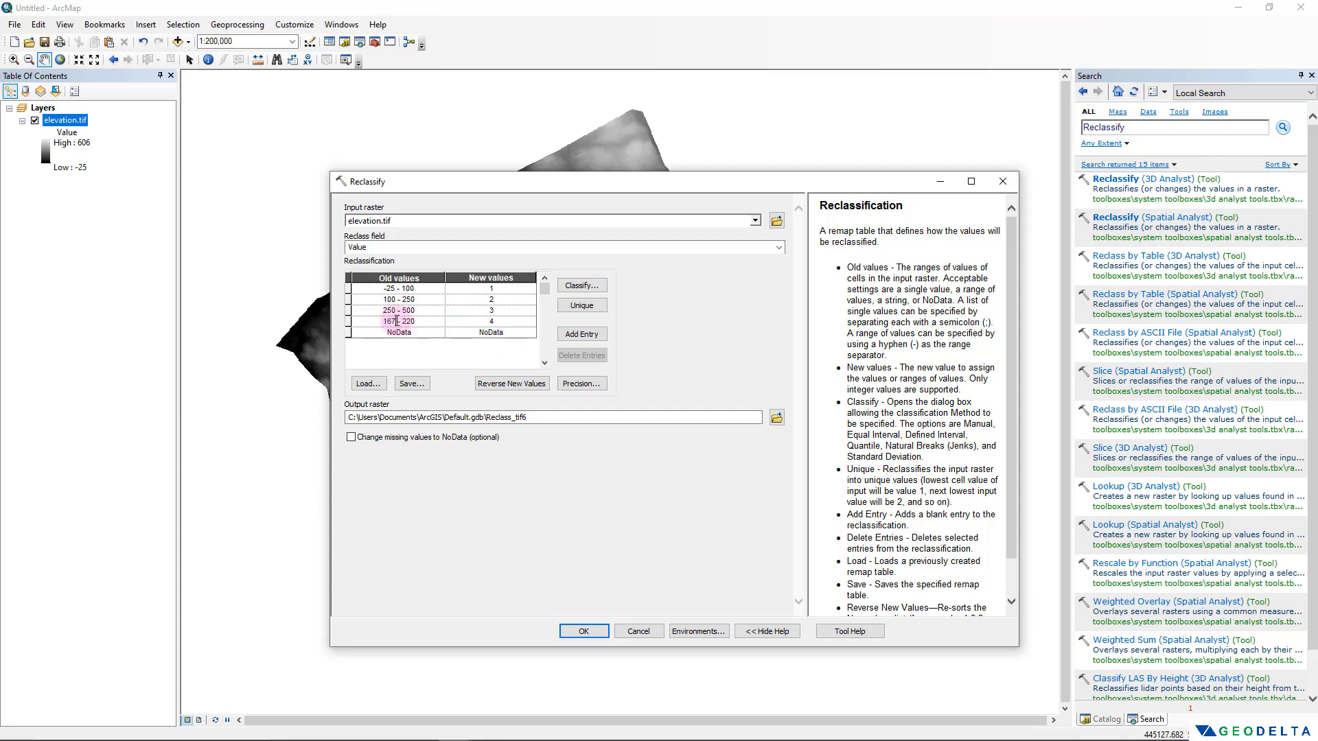
{"action": "left_click", "coordinate": [396, 320]}
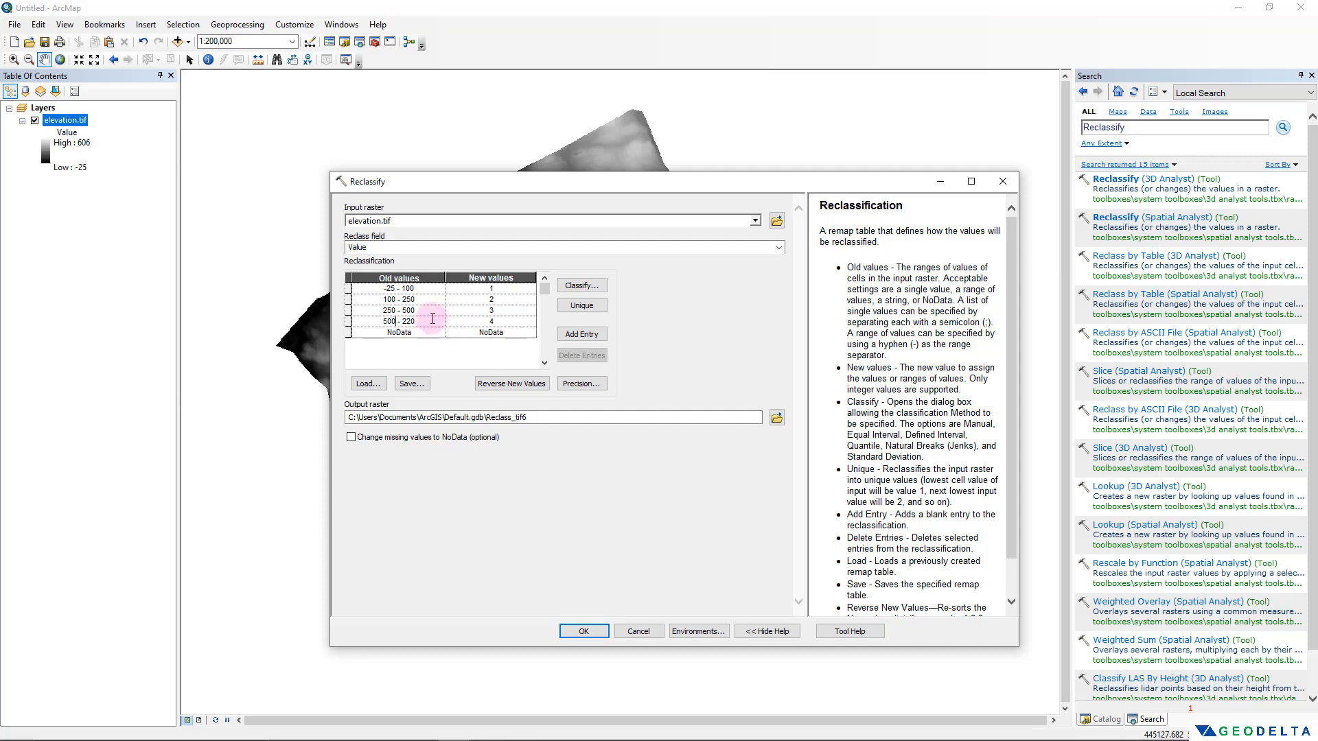
{"action": "left_click", "coordinate": [424, 324]}
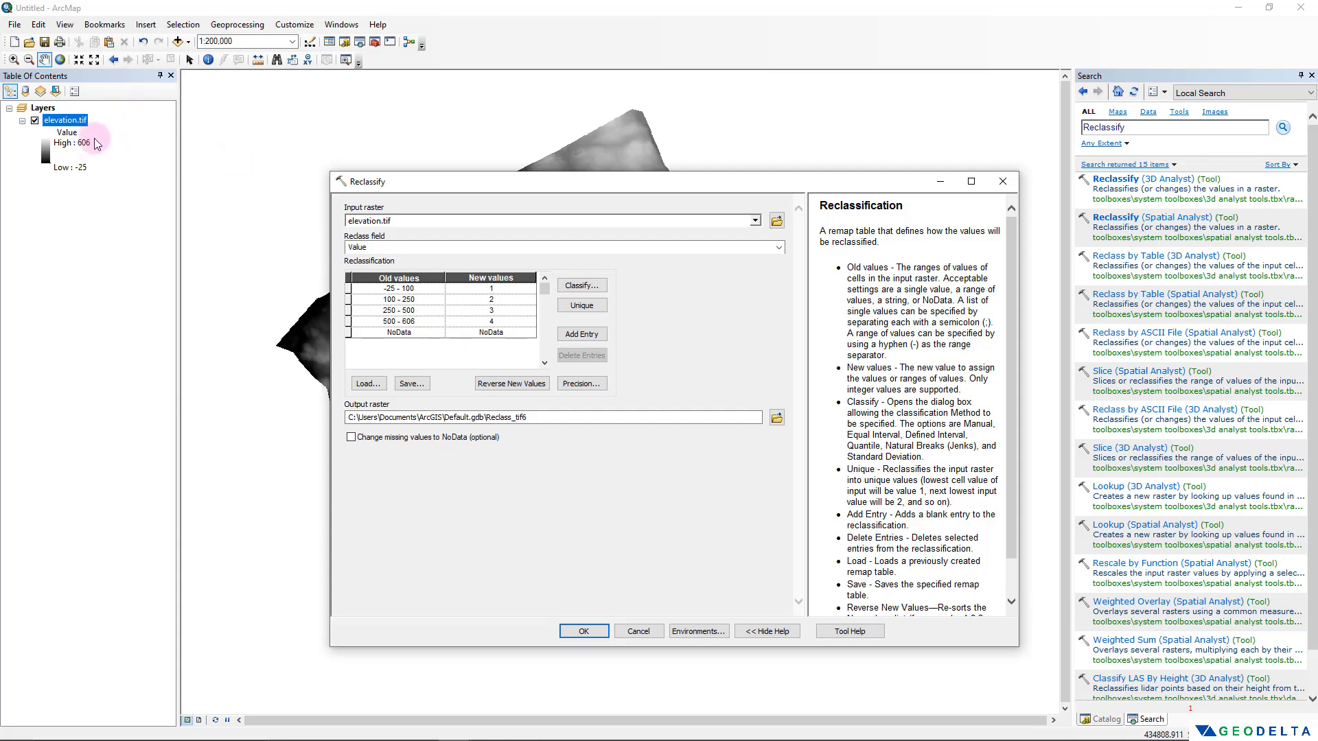
Step: Set the output raster to elevation_ranges.tif in the 3. Raster Reclassification folder and run the reclassification
{"action": "left_click", "coordinate": [777, 418]}
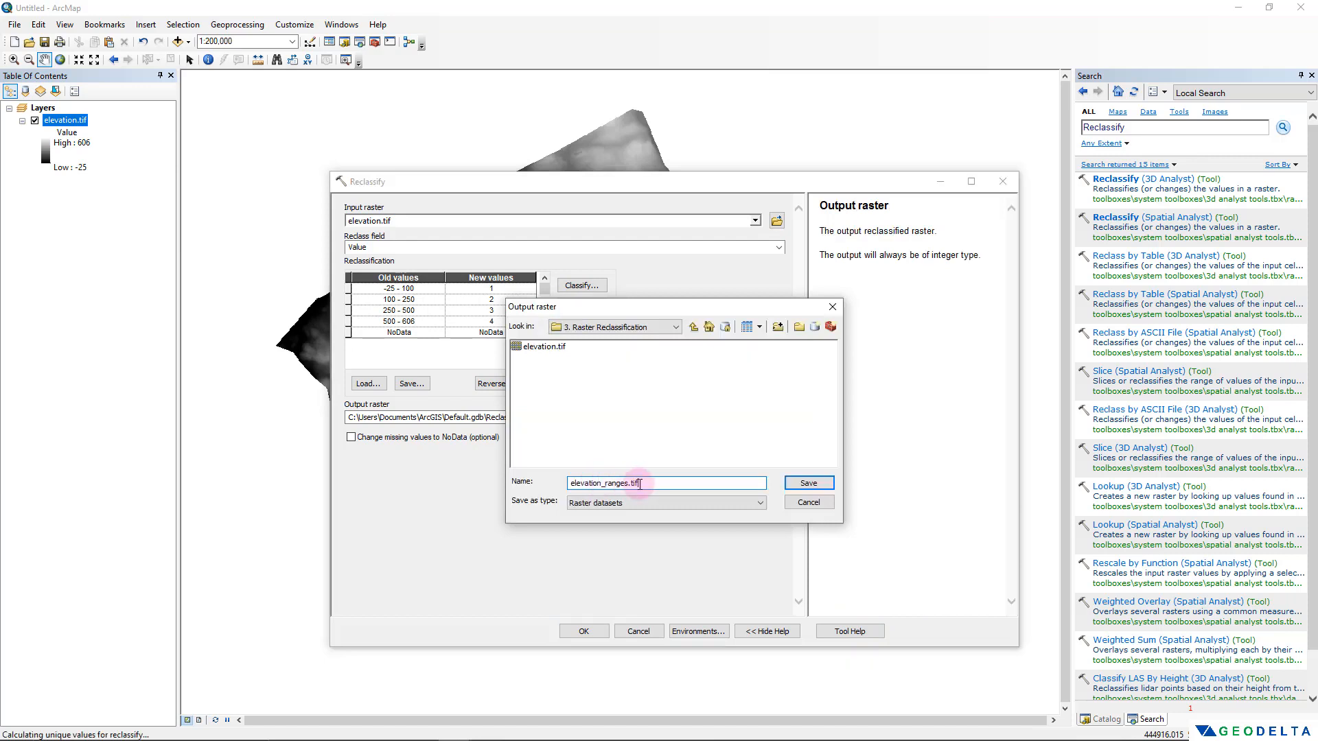
{"action": "left_click", "coordinate": [818, 483]}
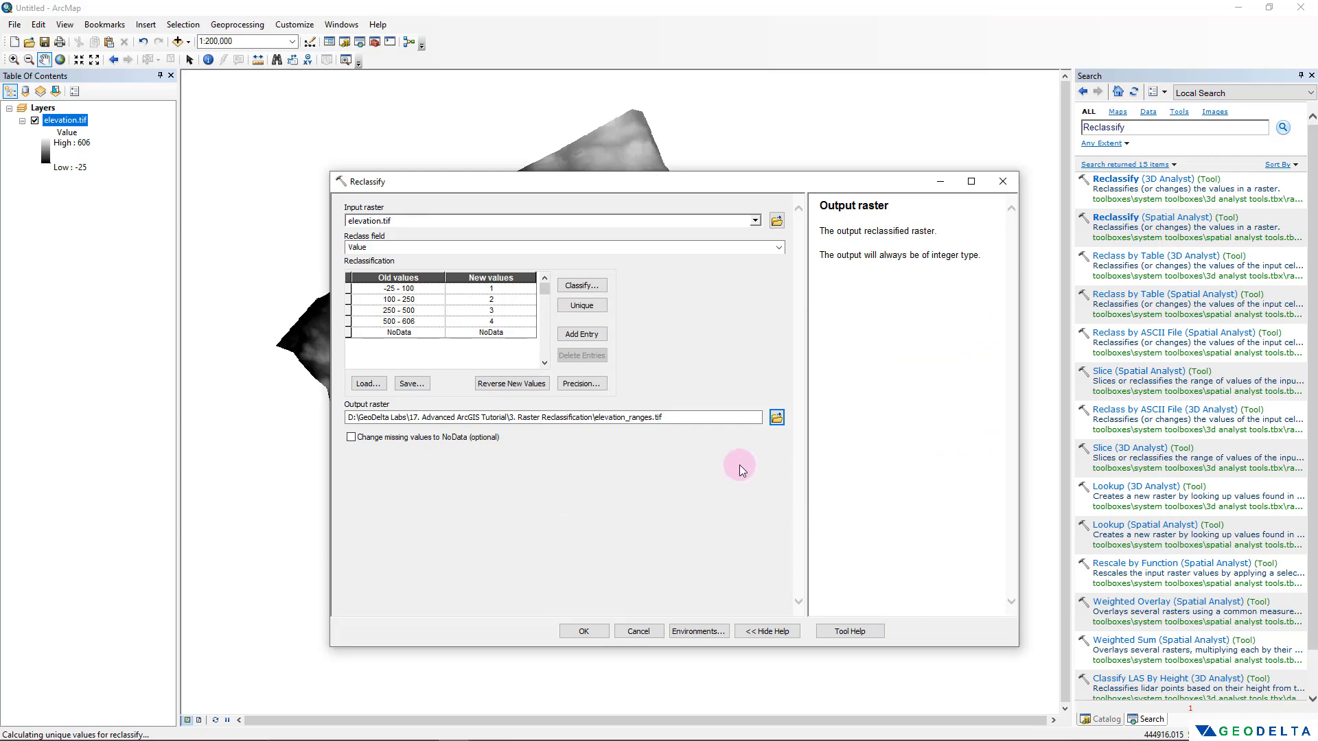
{"action": "left_click", "coordinate": [586, 626]}
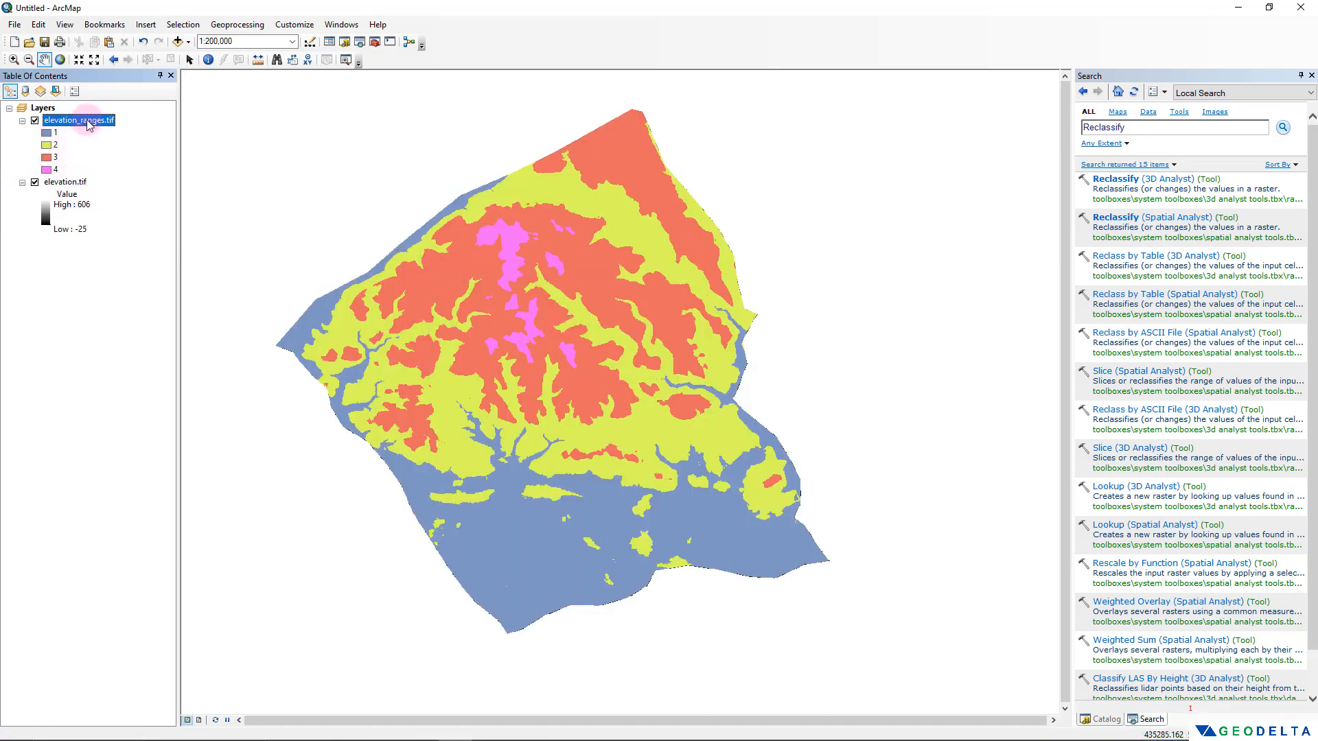
Step: Remove elevation_ranges.tif and elevation.tif from the map
{"action": "right_click", "coordinate": [86, 119]}
{"action": "left_click", "coordinate": [99, 139]}
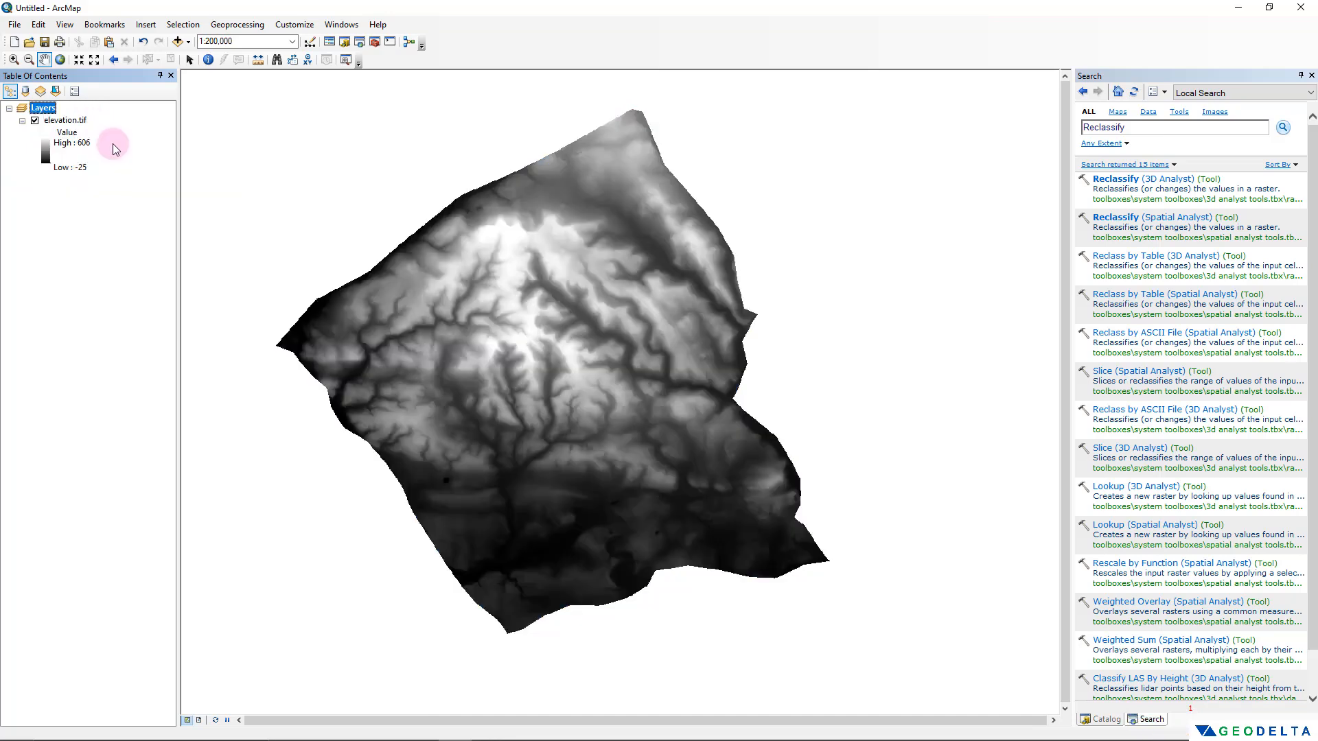
{"action": "right_click", "coordinate": [72, 126]}
{"action": "left_click", "coordinate": [120, 144]}
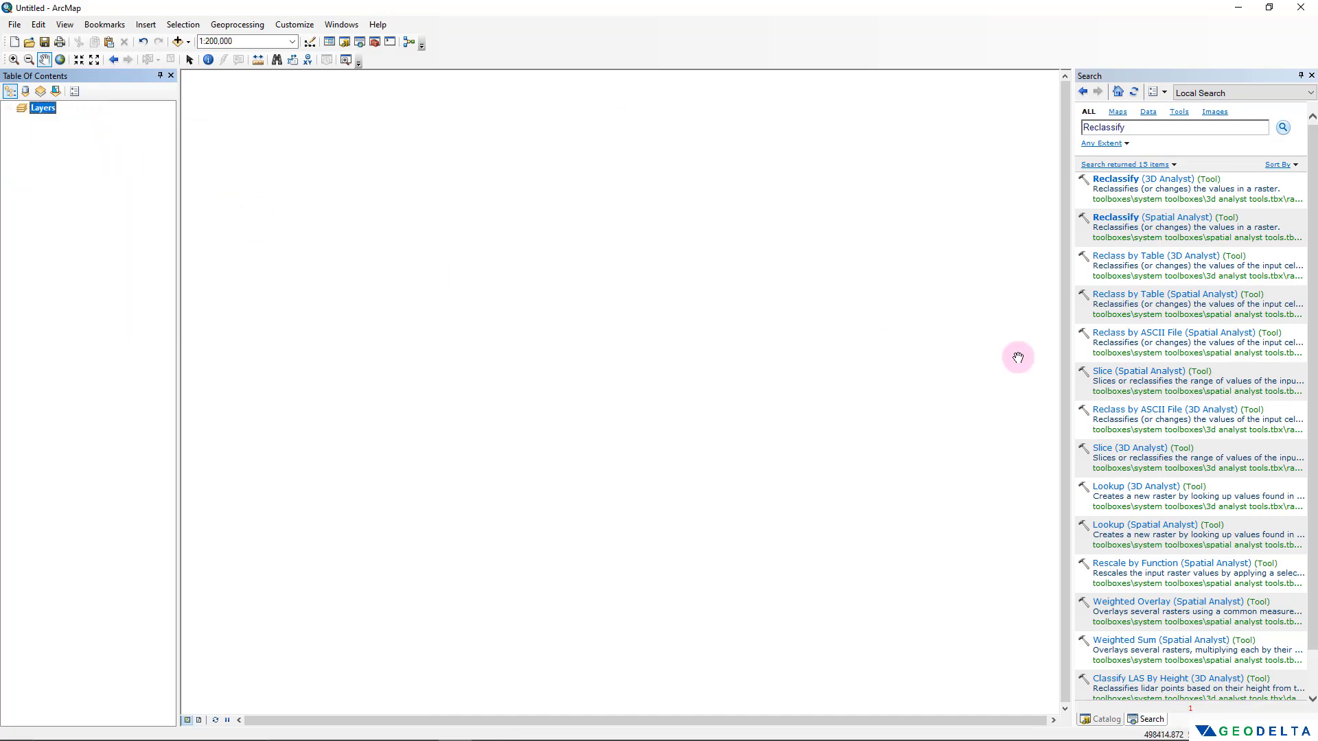
Step: Add elevation_ranges.tif from the 3. Raster Reclassification folder to the map and build pyramids for it
{"action": "left_click", "coordinate": [1100, 718]}
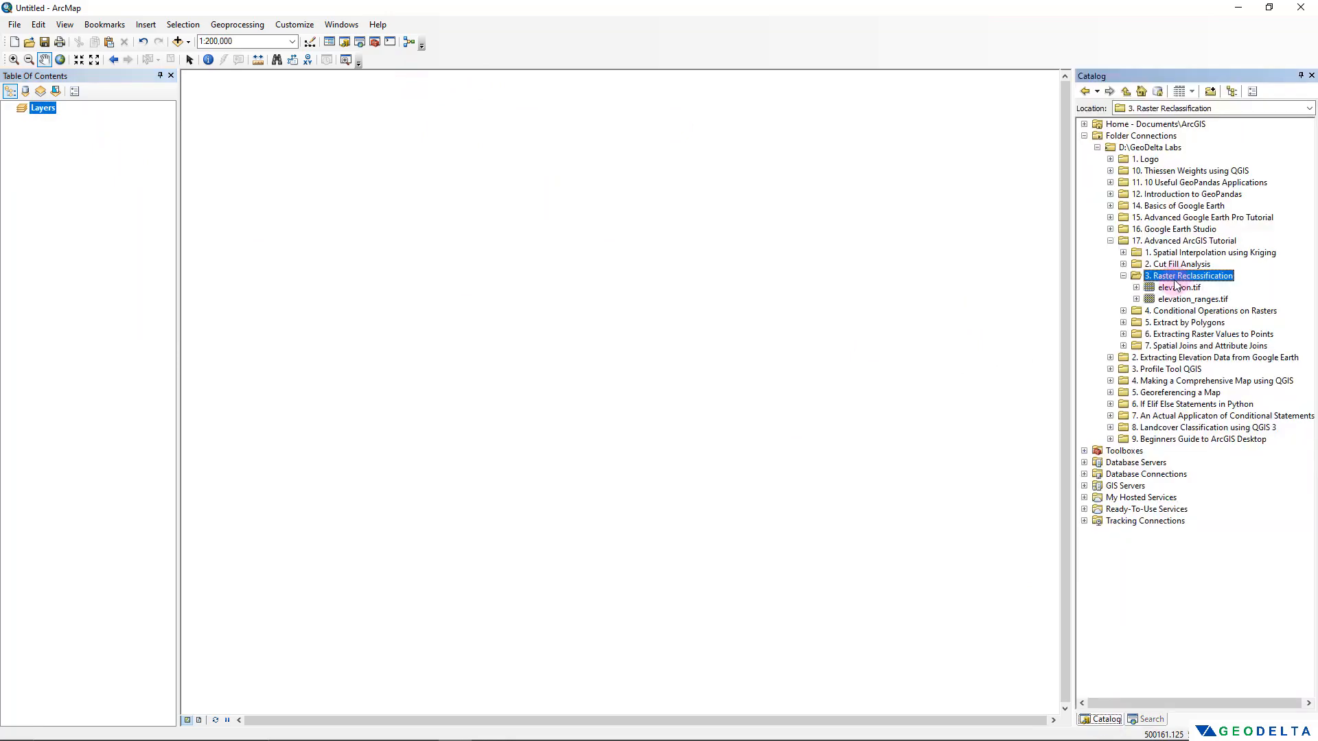
{"action": "left_click", "coordinate": [1182, 301]}
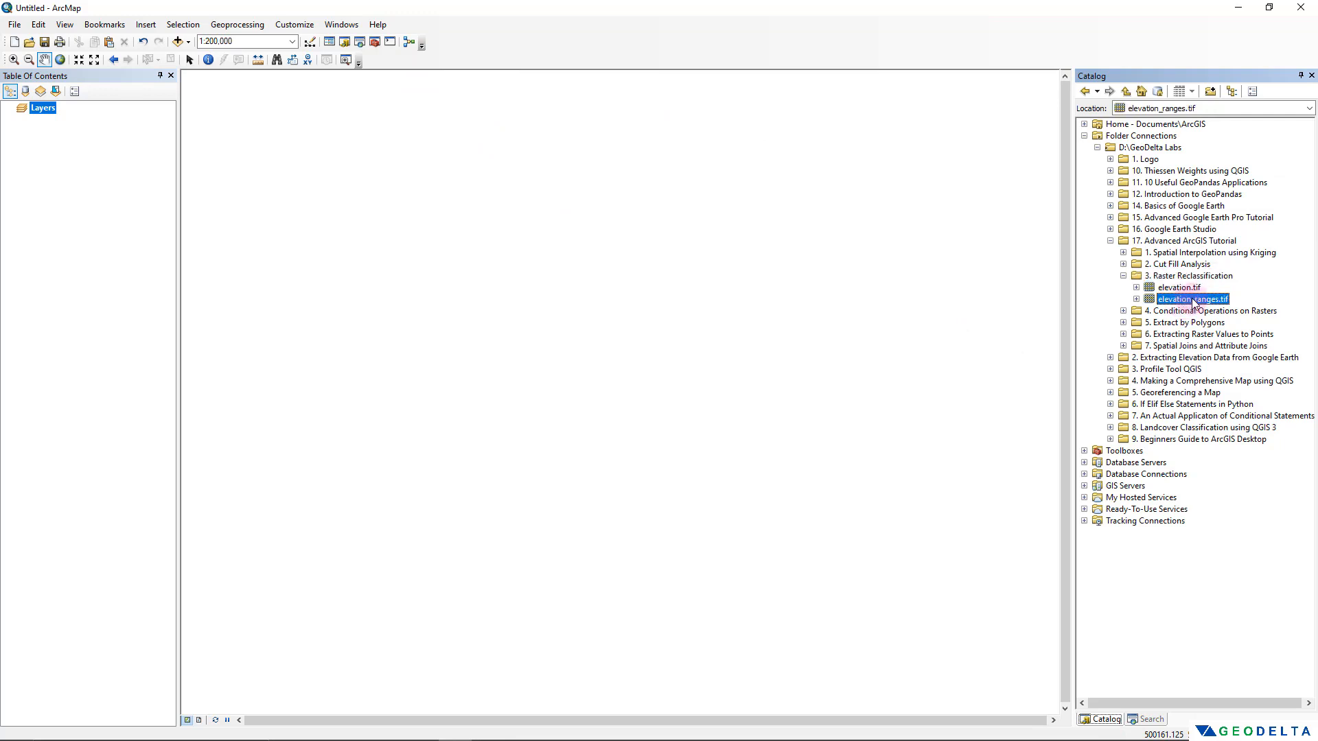
{"action": "left_click_drag", "start_coordinate": [1194, 304], "coordinate": [625, 314]}
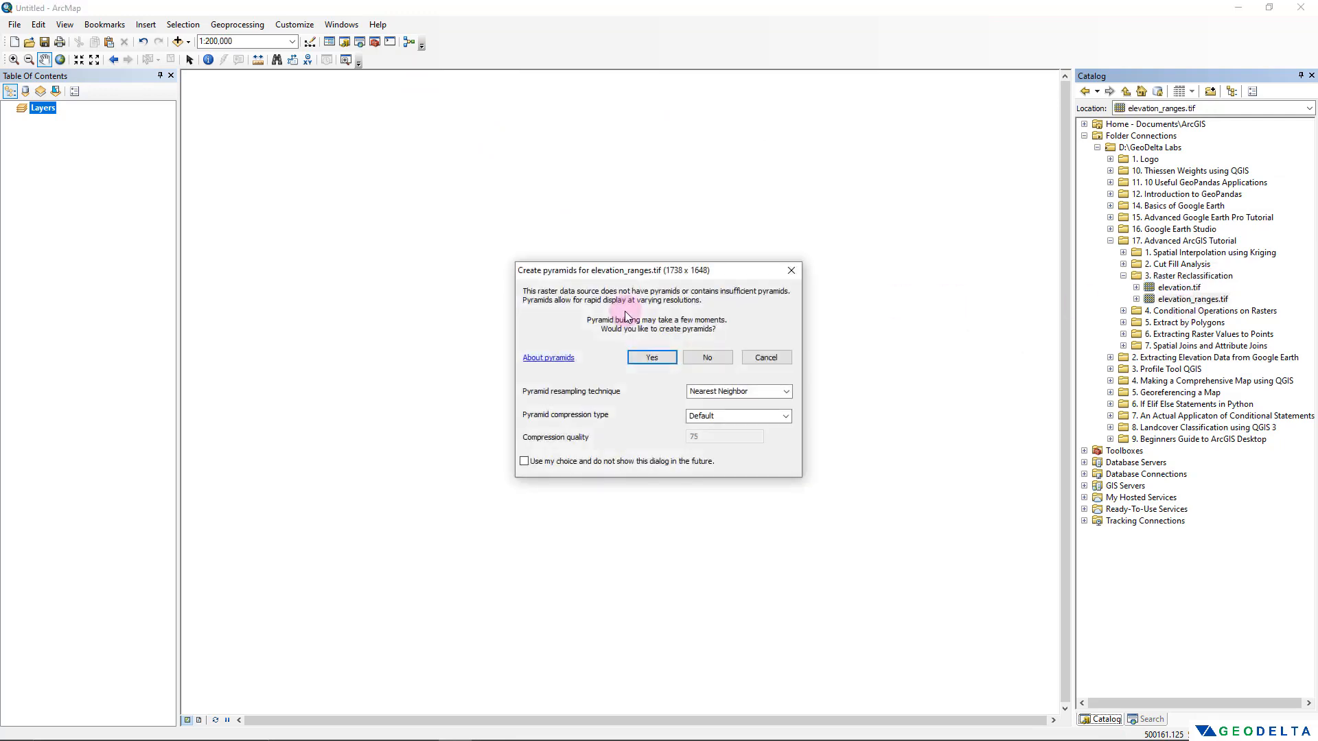
{"action": "left_click", "coordinate": [648, 359]}
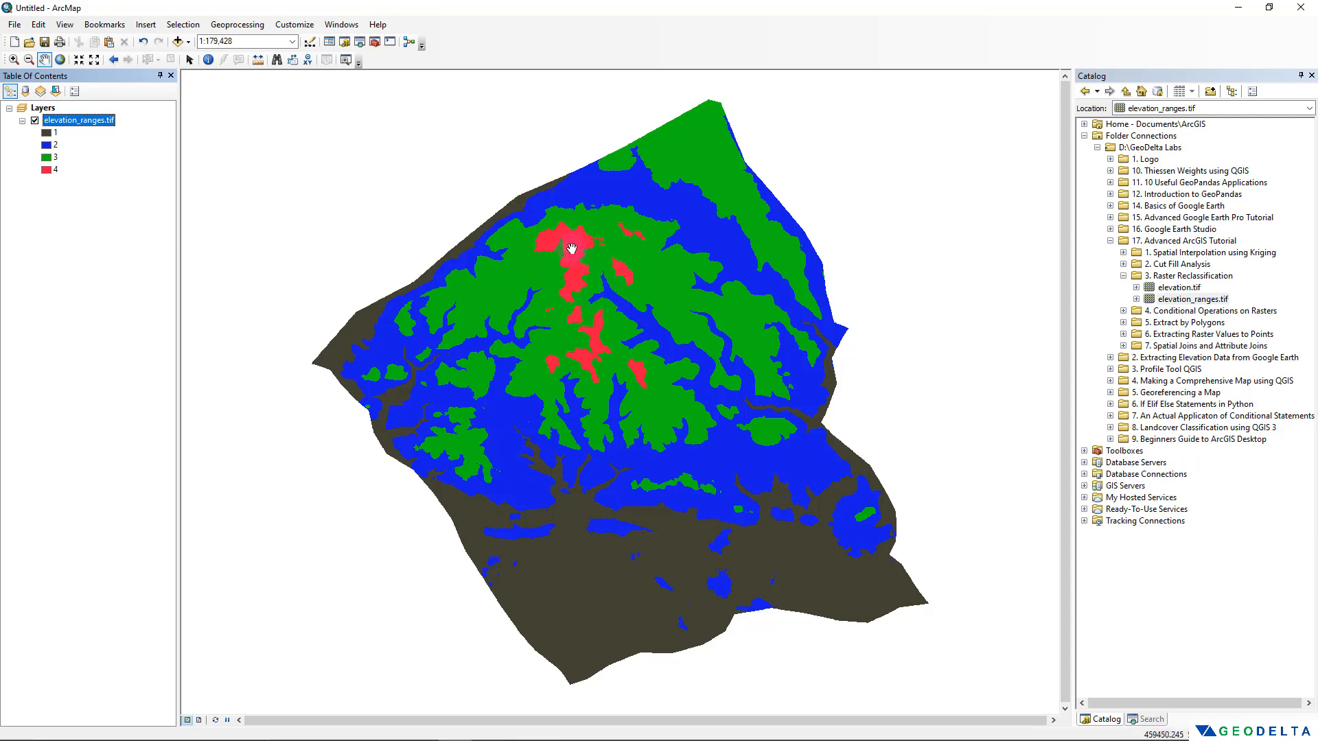
Step: Open the attribute table of elevation_ranges.tif and select the row with value 2 to highlight its cells on the map
{"action": "mouse_move", "coordinate": [597, 431]}
{"action": "left_mouse_down"}
{"action": "mouse_move", "coordinate": [597, 414]}
{"action": "mouse_move", "coordinate": [586, 441]}
{"action": "left_mouse_up"}
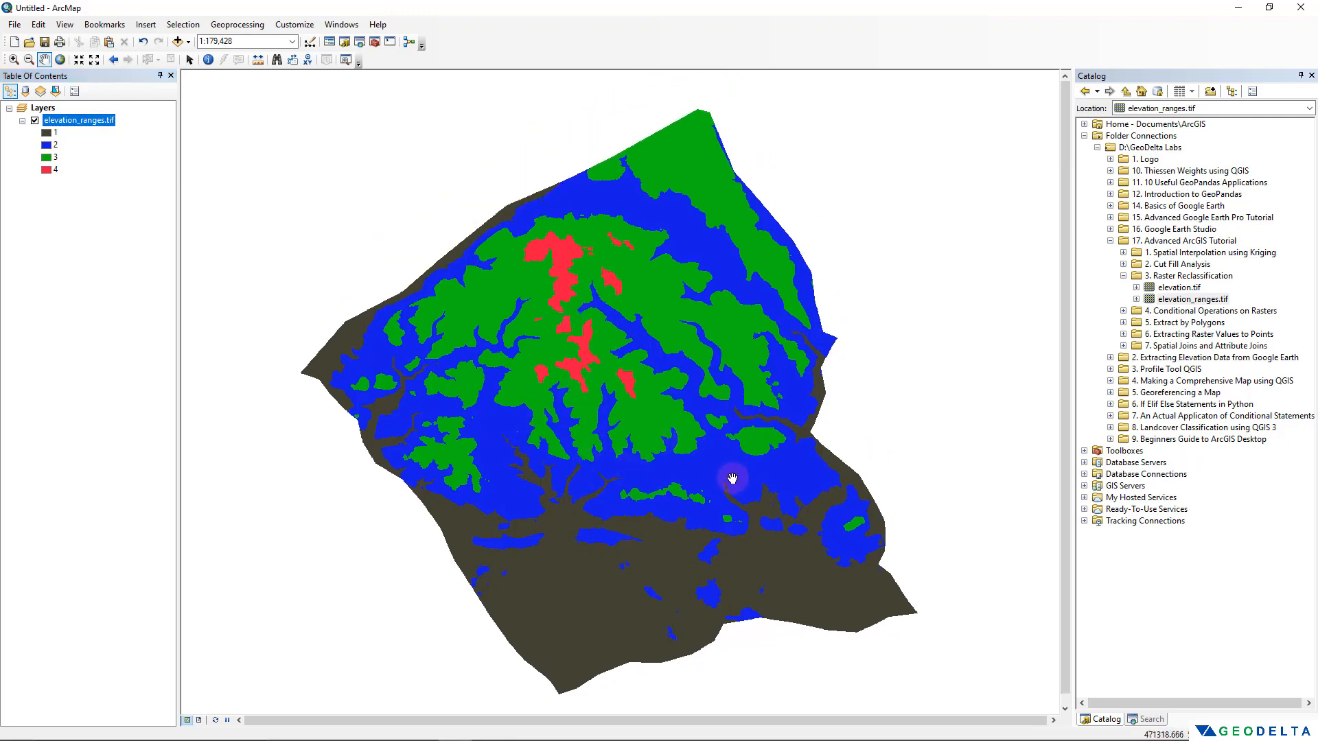
{"action": "left_click_drag", "start_coordinate": [670, 455], "coordinate": [678, 451]}
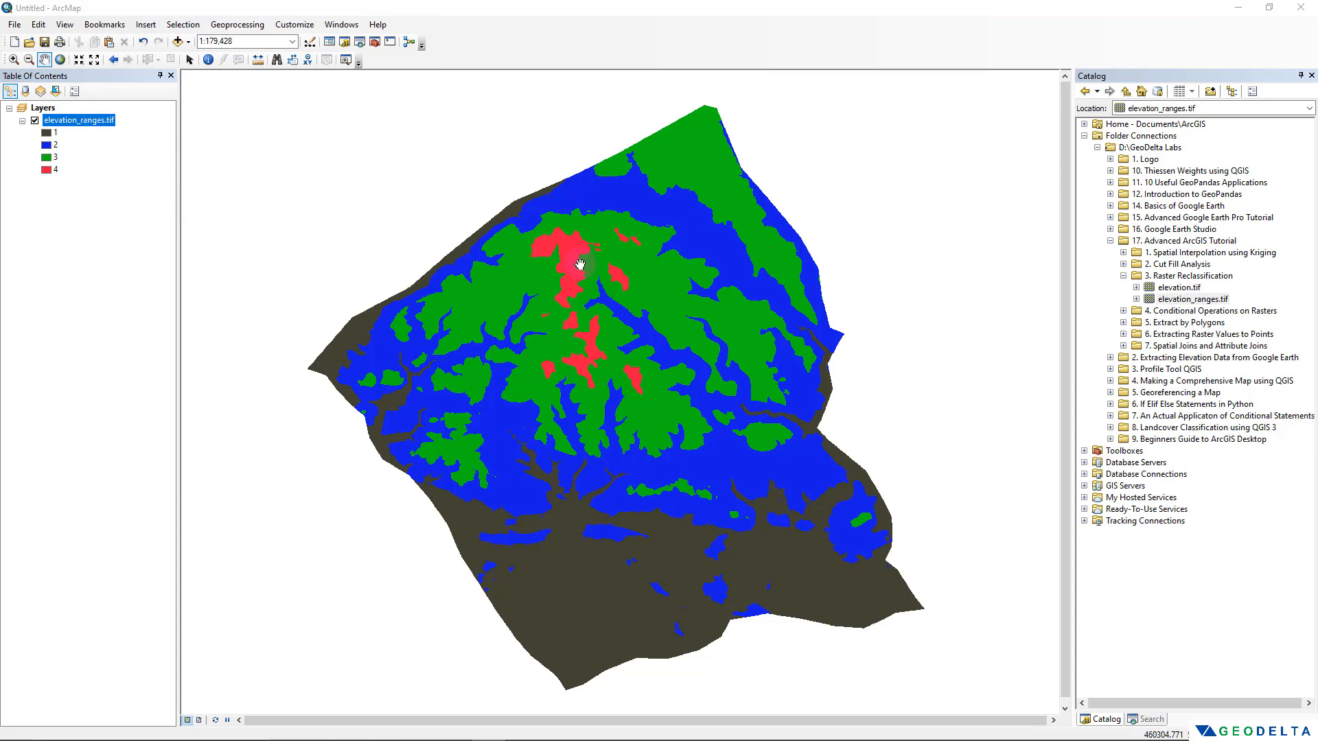
{"action": "right_click", "coordinate": [91, 122]}
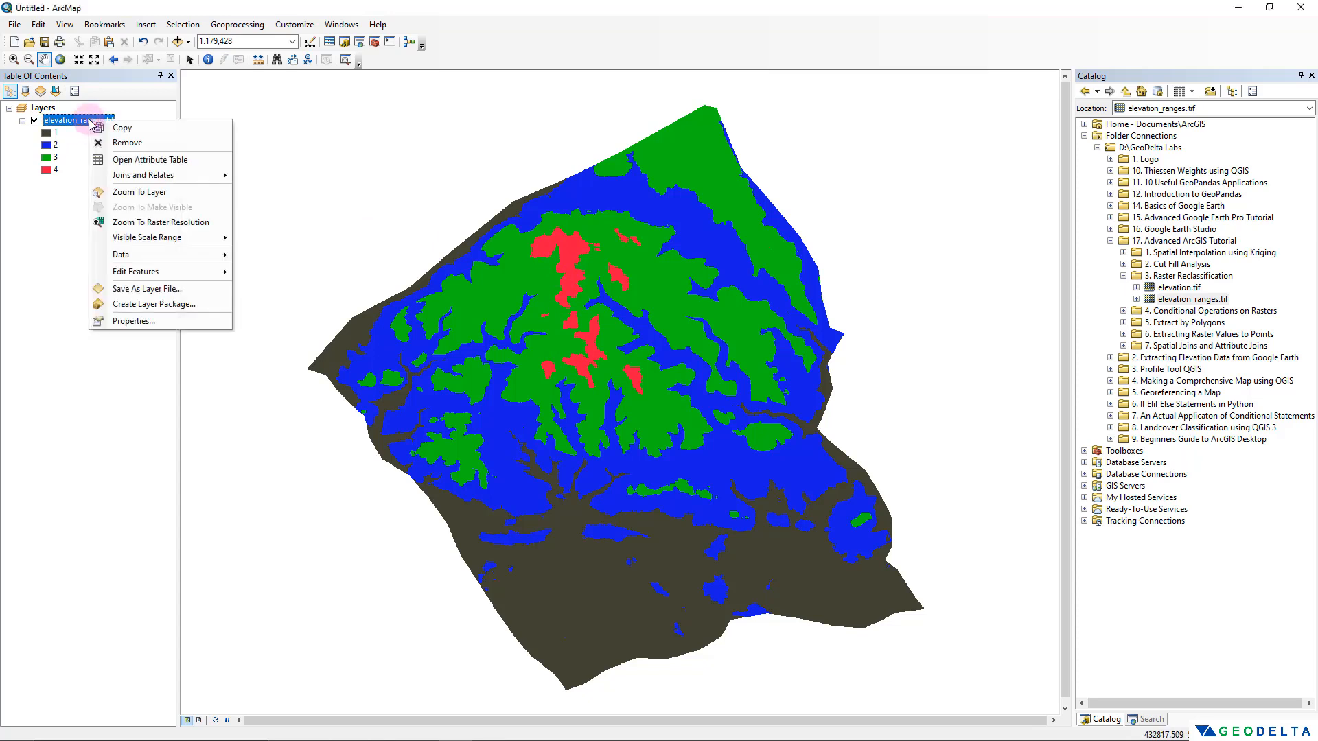
{"action": "left_click", "coordinate": [162, 162]}
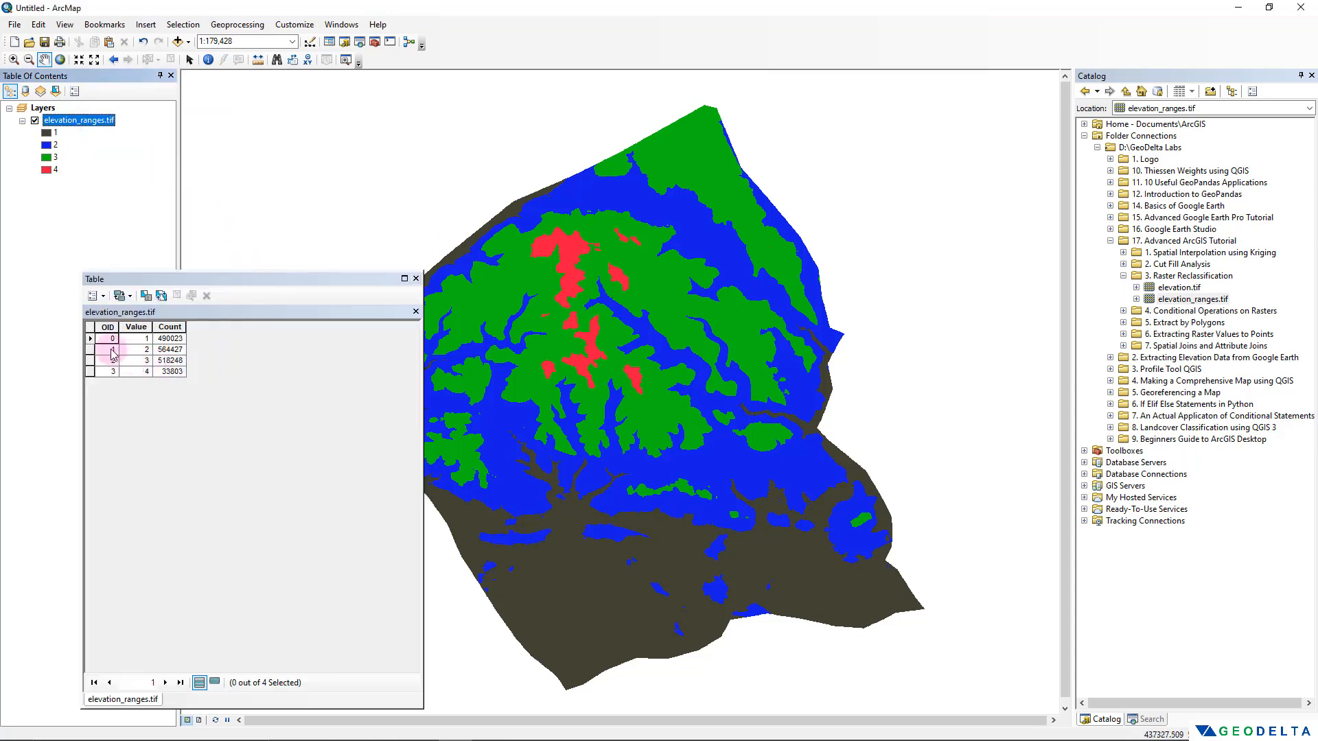
{"action": "left_click", "coordinate": [90, 350]}
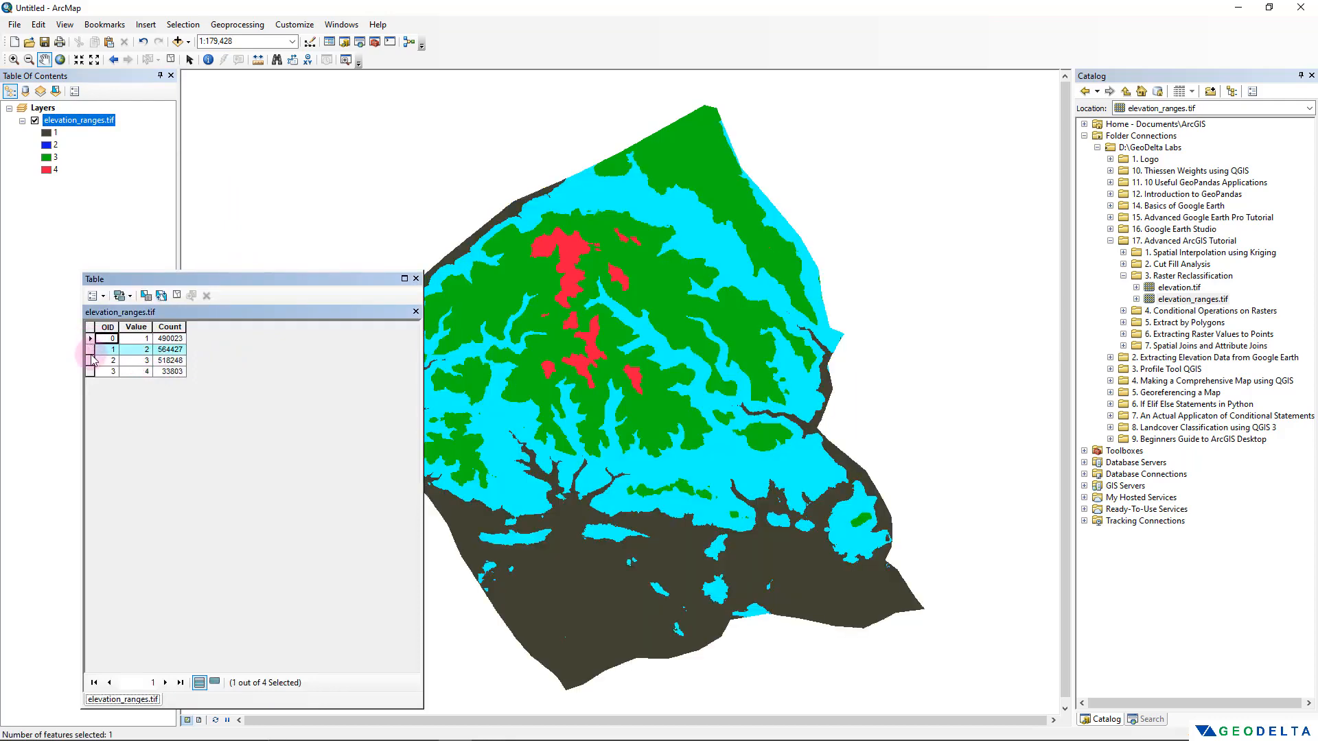
Step: Highlight the cells of values 3, 4, 1 and 2 in turn from the elevation_ranges.tif attribute table, and clear the selection
{"action": "left_click", "coordinate": [91, 360]}
{"action": "left_click", "coordinate": [91, 371]}
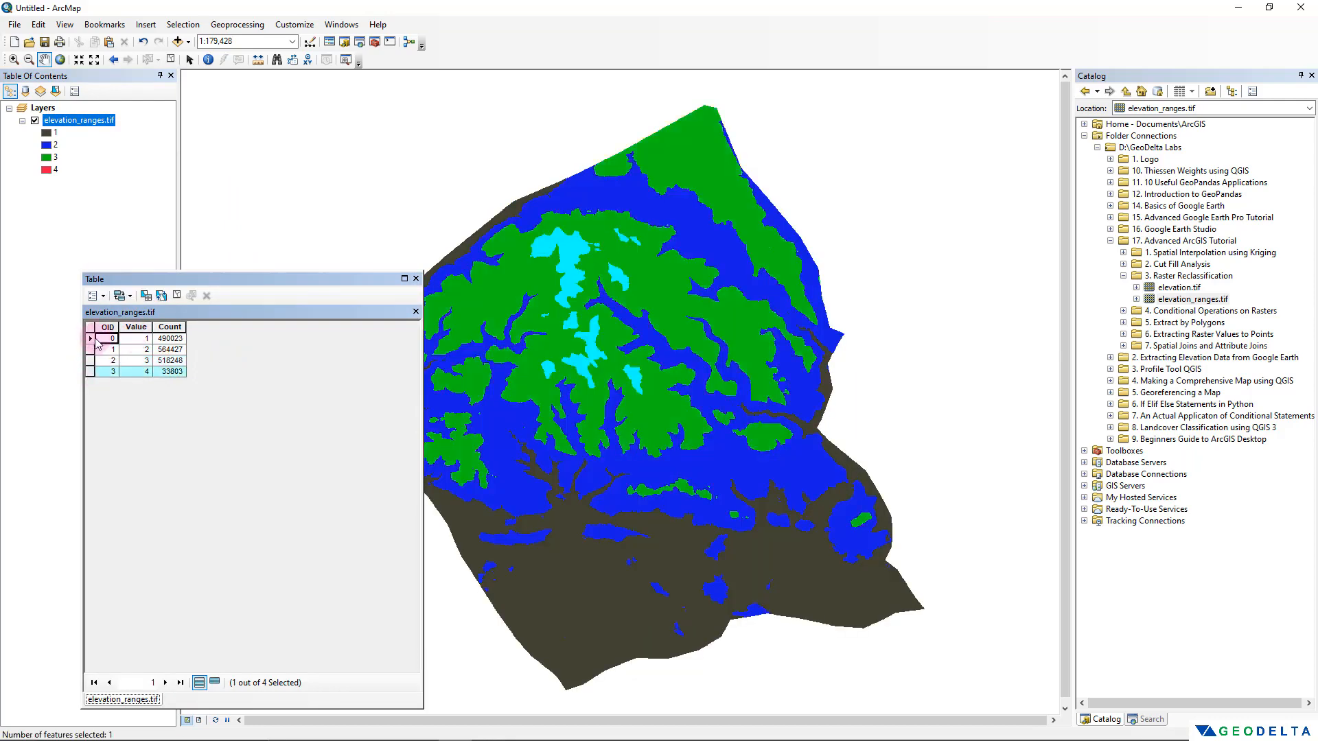
{"action": "left_click", "coordinate": [91, 338]}
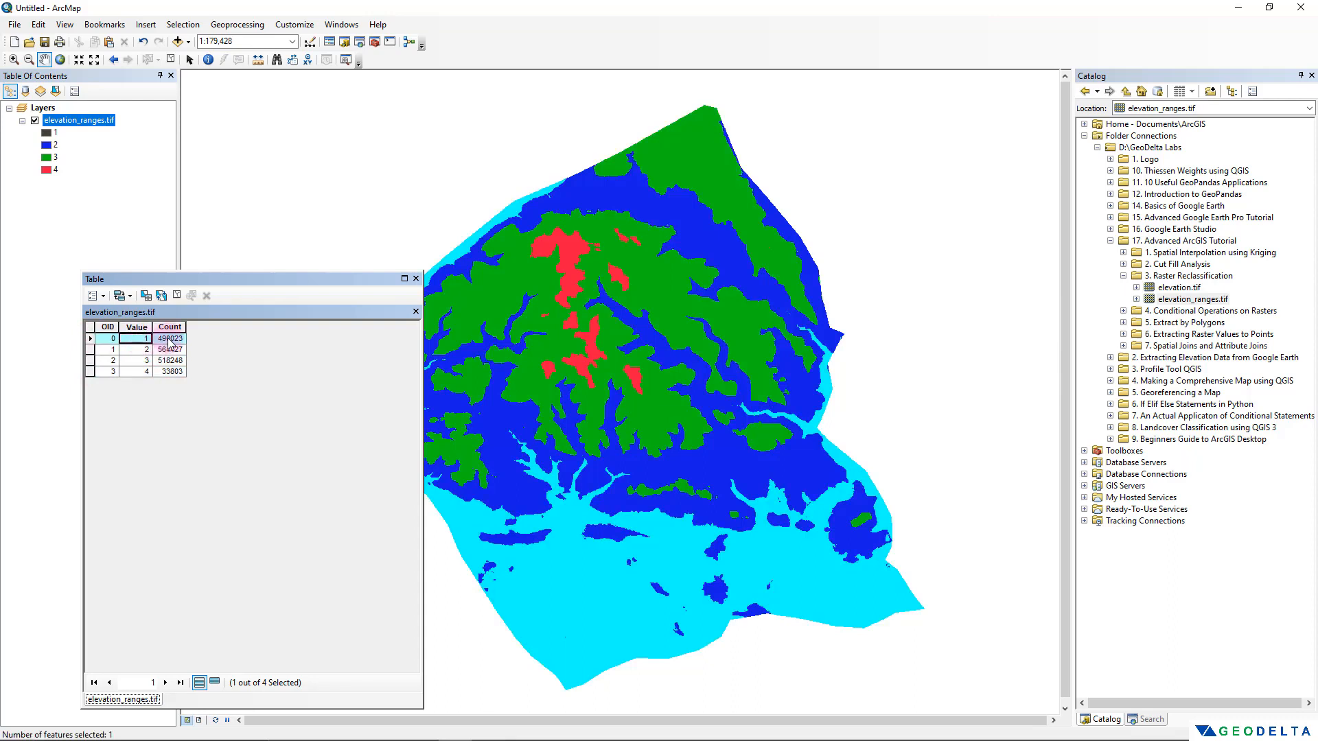
{"action": "left_click", "coordinate": [169, 340]}
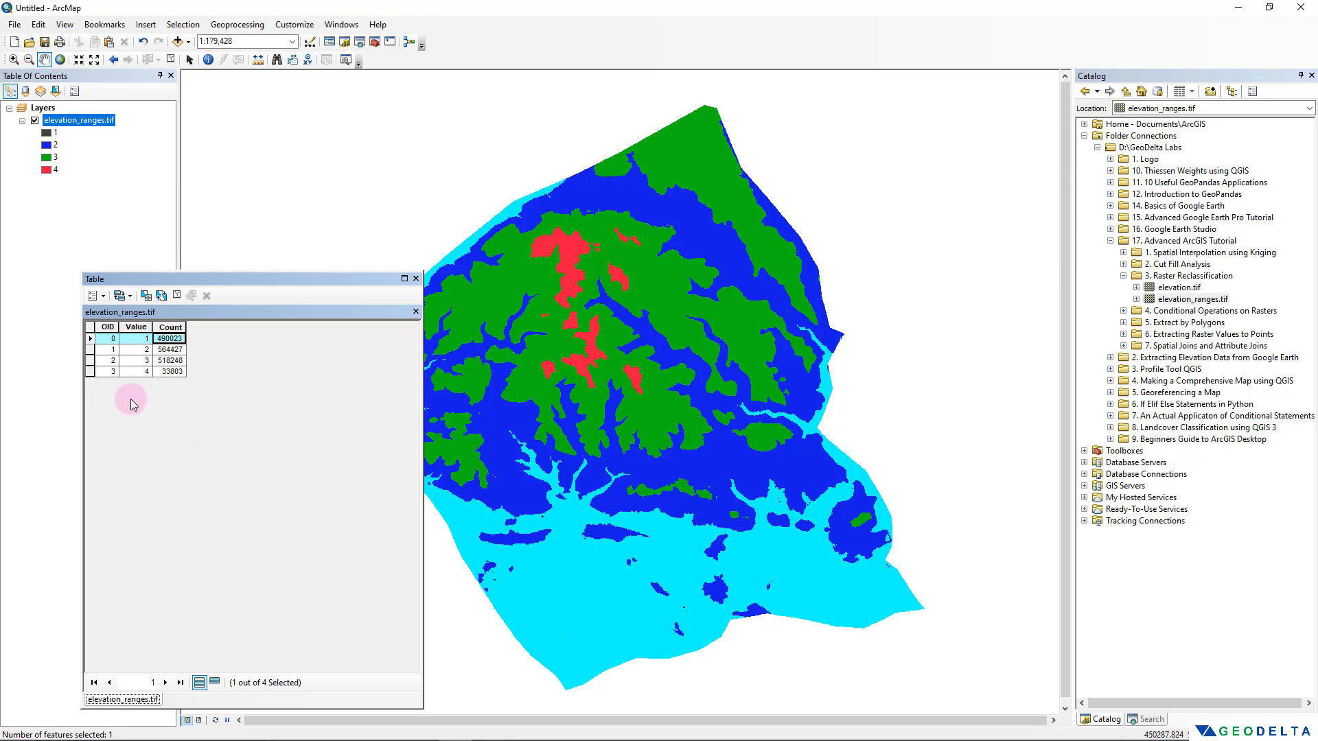
{"action": "left_click", "coordinate": [90, 349]}
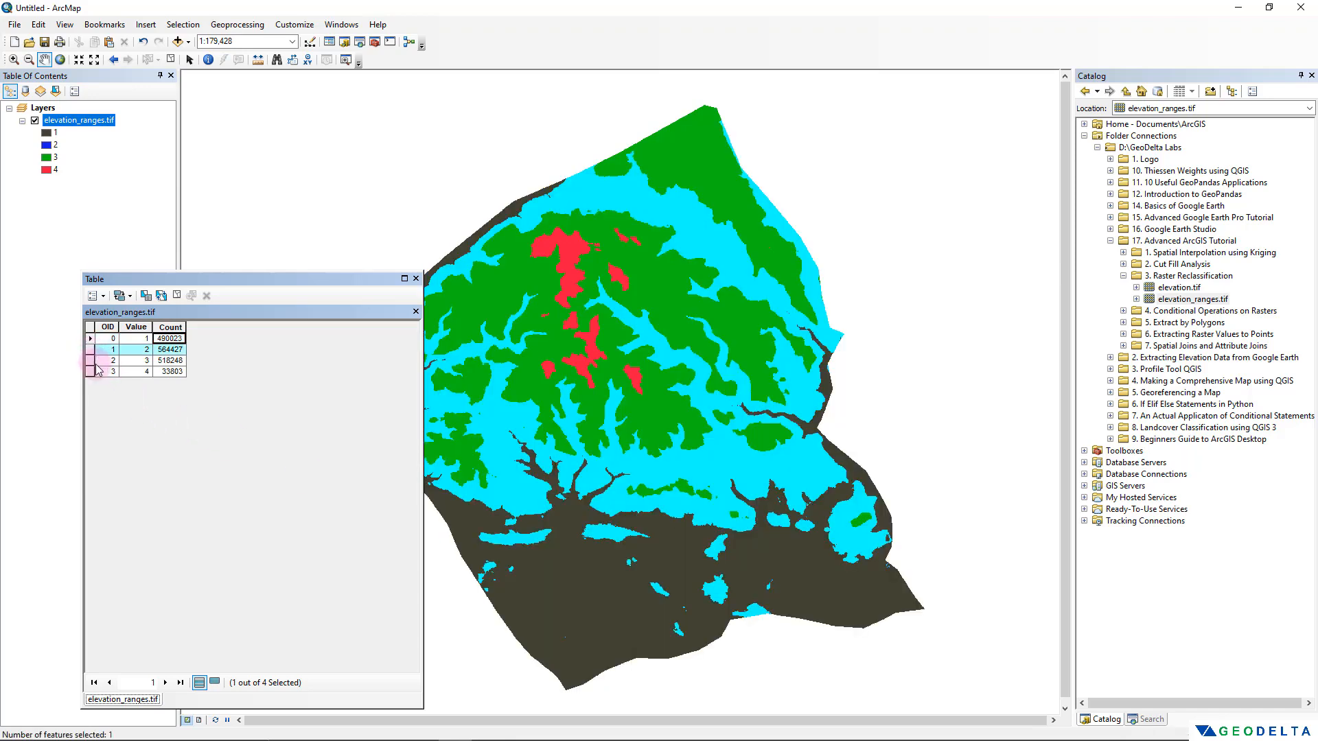
{"action": "left_click", "coordinate": [415, 279]}
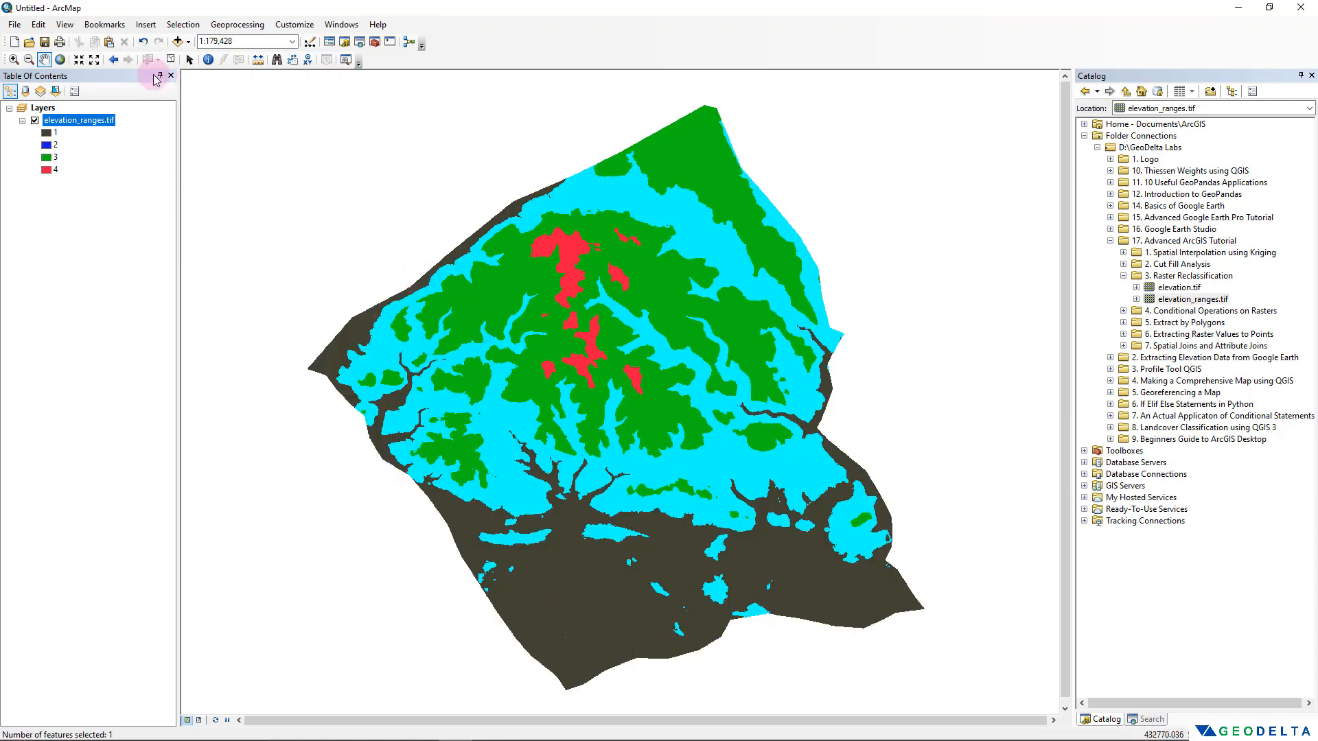
{"action": "left_click", "coordinate": [171, 59]}
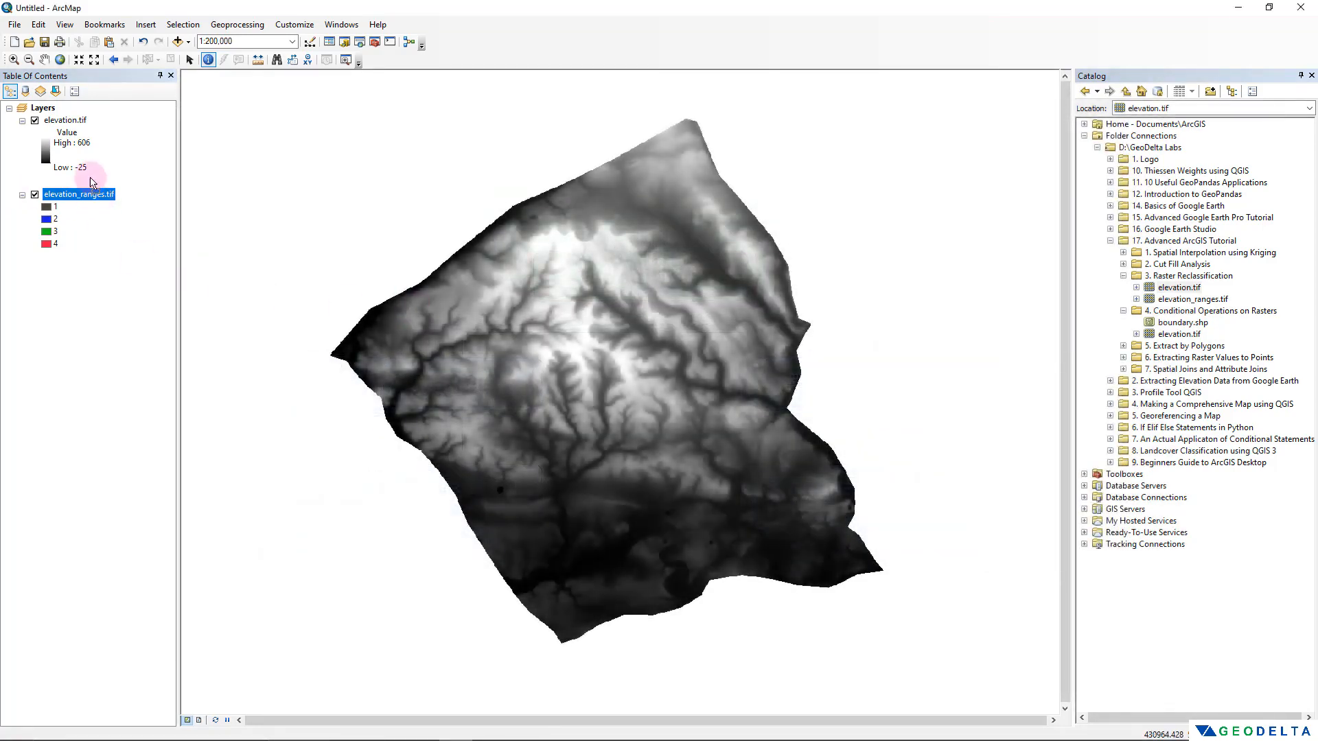
Step: Move the elevation.tif layer below elevation_ranges.tif in the layer order
{"action": "left_click_drag", "start_coordinate": [88, 118], "coordinate": [79, 229]}
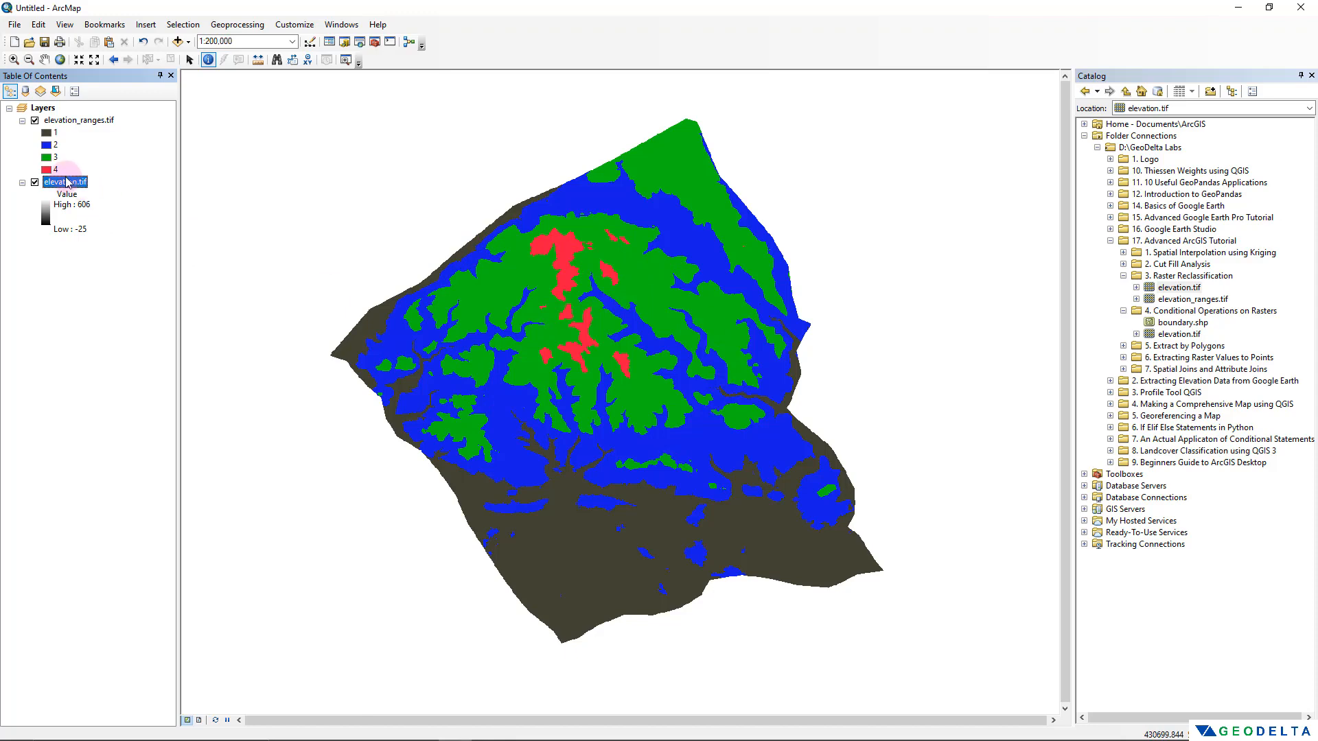
{"action": "mouse_move", "coordinate": [71, 182]}
{"action": "left_mouse_down"}
{"action": "mouse_move", "coordinate": [74, 110]}
{"action": "mouse_move", "coordinate": [67, 209]}
{"action": "left_mouse_up"}
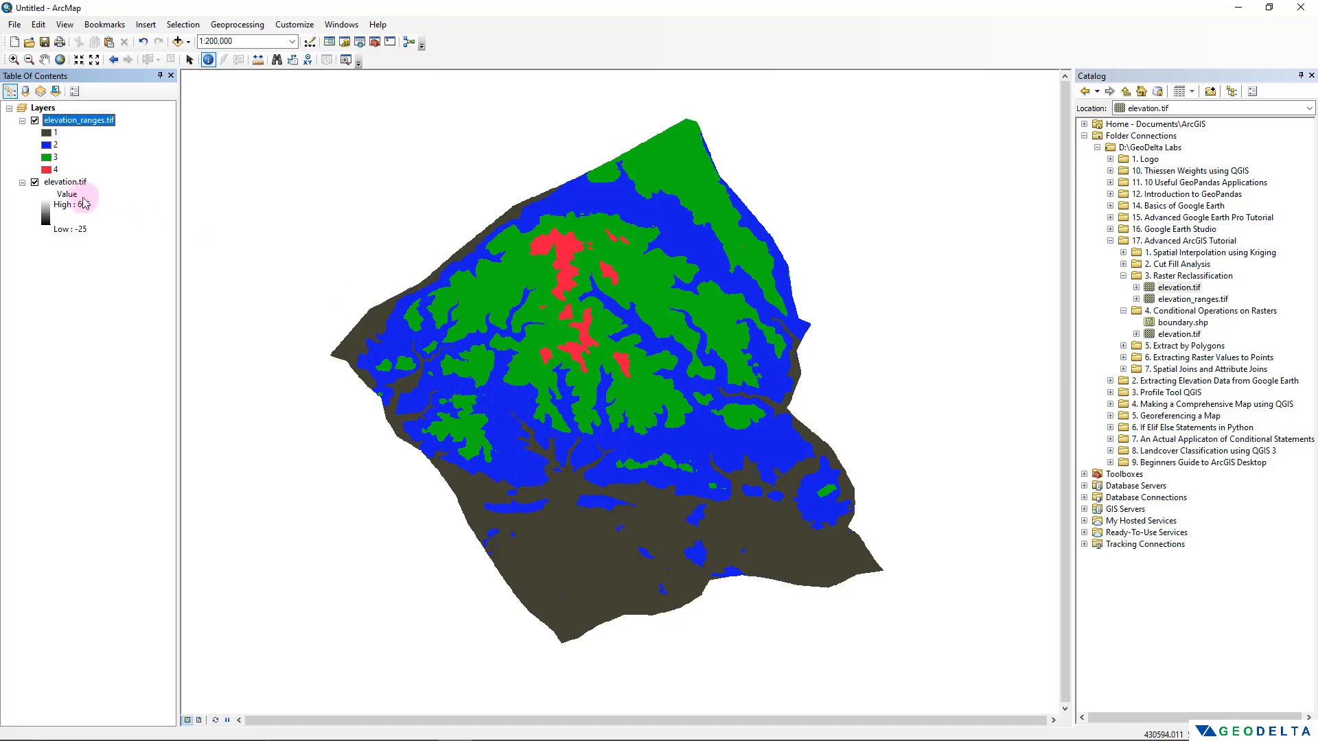
{"action": "left_click", "coordinate": [61, 186]}
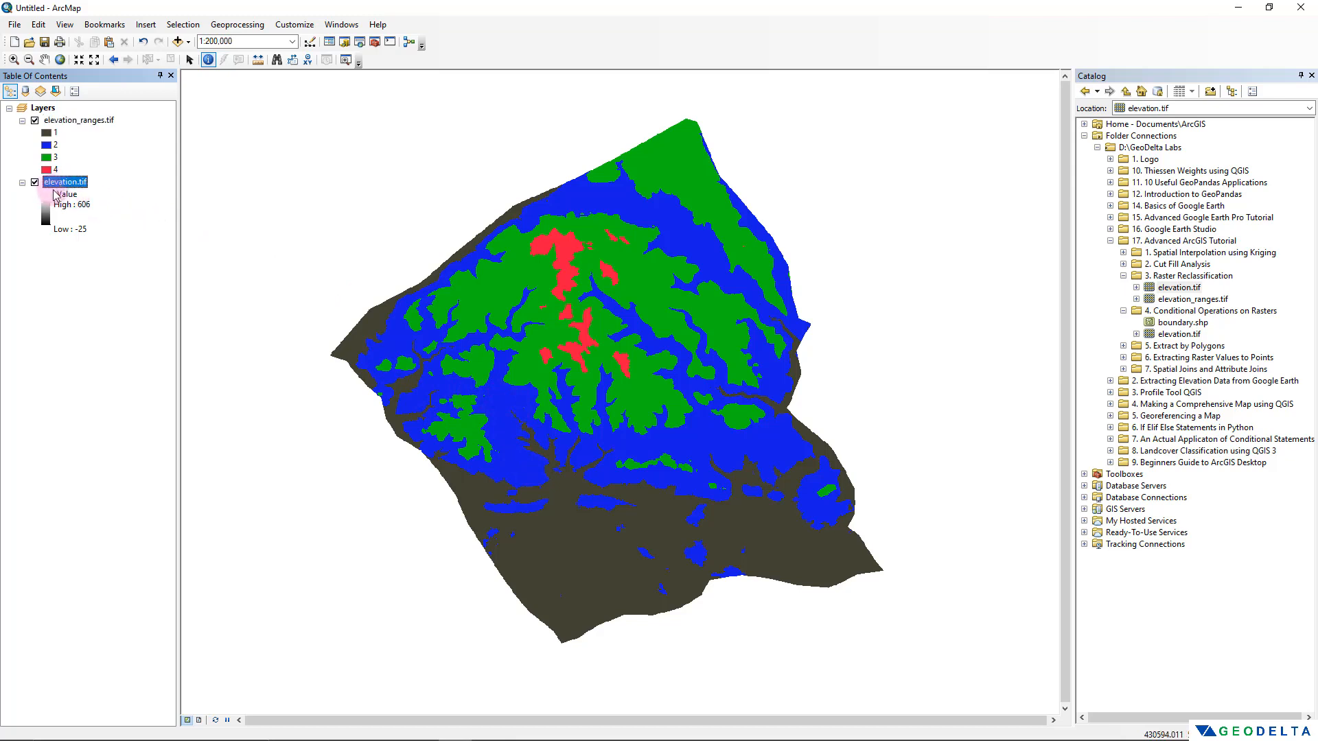
Step: Temporarily hide elevation_ranges.tif to view the elevation raster beneath it, and show it again
{"action": "left_click", "coordinate": [22, 120]}
{"action": "left_click", "coordinate": [34, 120]}
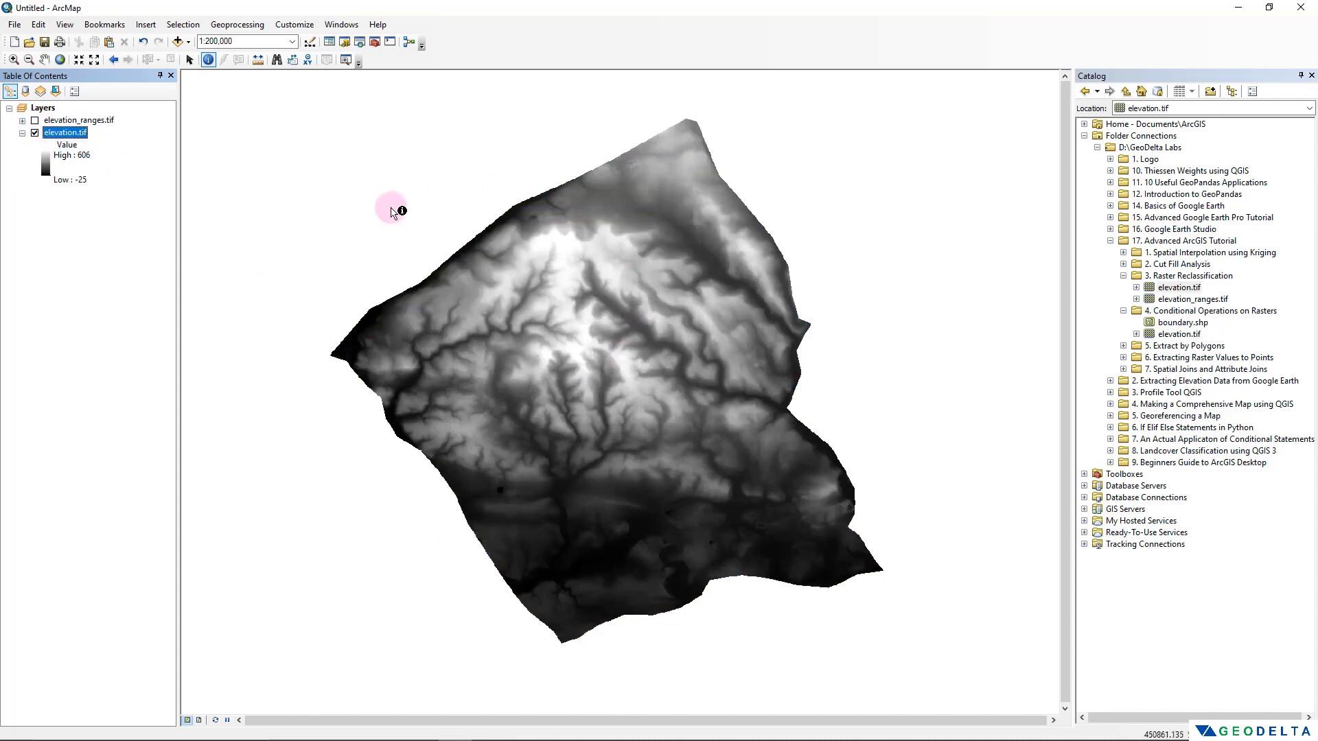
{"action": "left_click", "coordinate": [22, 121]}
{"action": "left_click", "coordinate": [34, 120]}
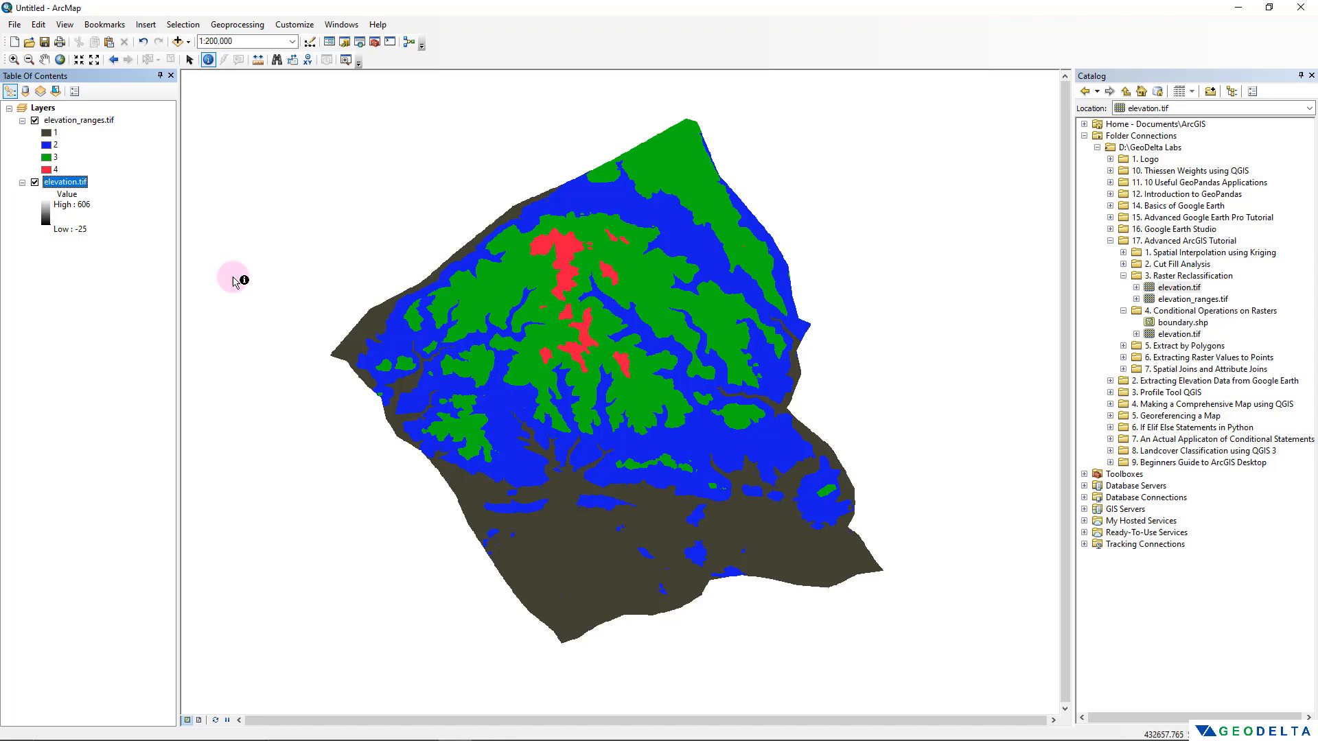
Step: Search for the Con tool, open the Spatial Analyst version and move its dialog clear of the layer list
{"action": "left_click", "coordinate": [359, 42]}
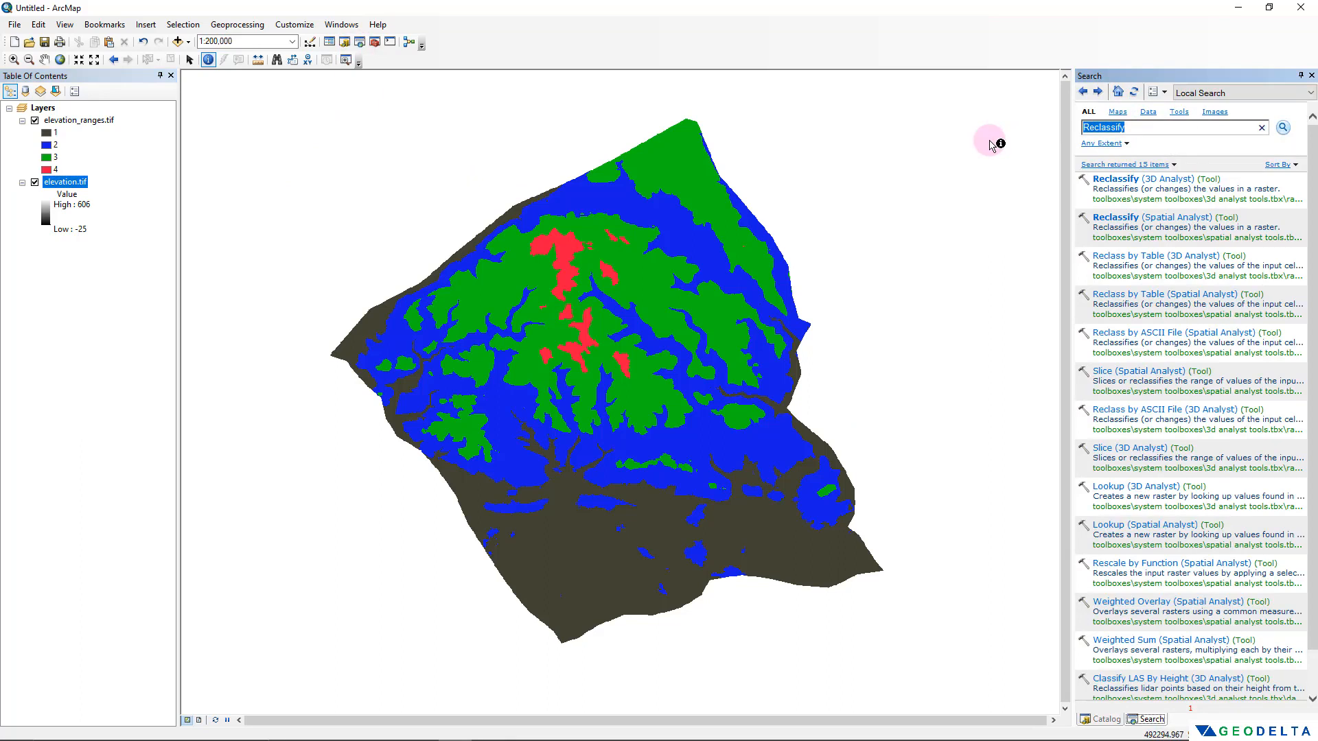
{"action": "type", "text": "Con"}
{"action": "key", "text": "Return"}
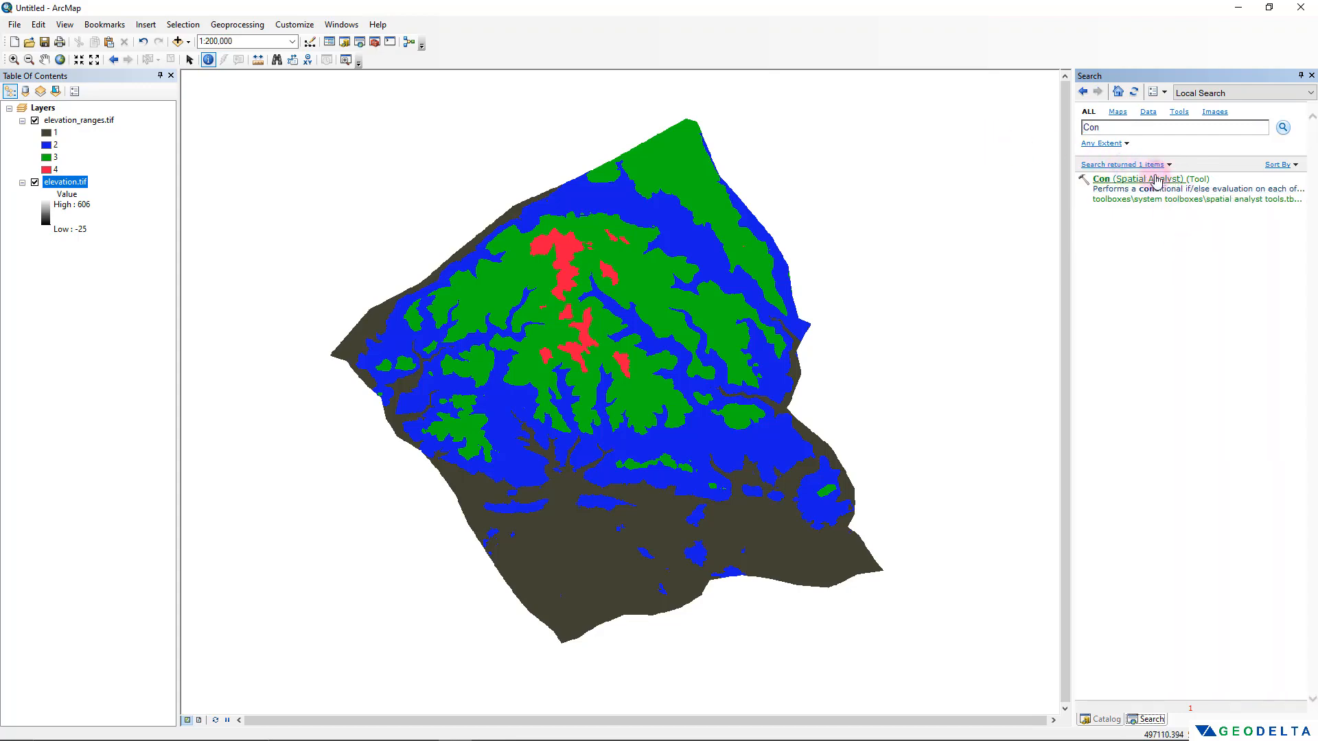
{"action": "left_click", "coordinate": [1157, 179]}
{"action": "left_click_drag", "start_coordinate": [558, 183], "coordinate": [527, 188]}
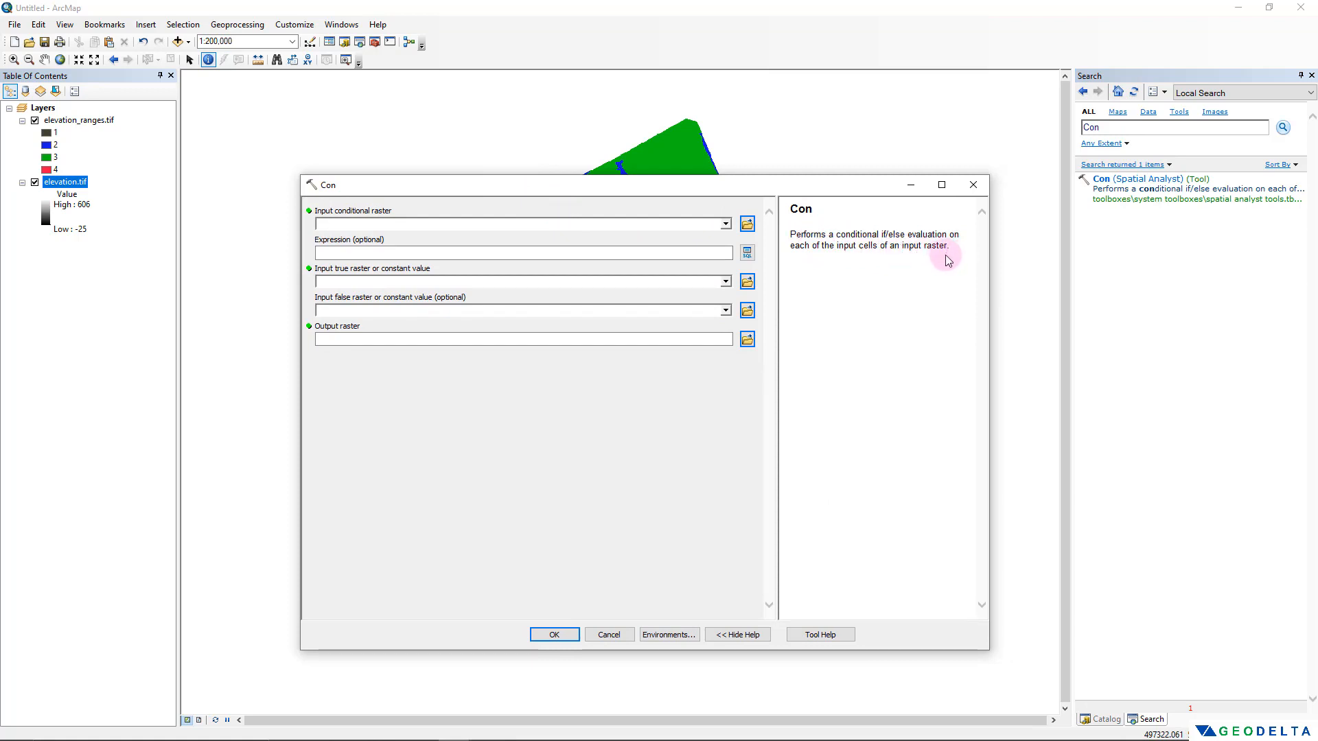
{"action": "left_click_drag", "start_coordinate": [393, 187], "coordinate": [638, 231]}
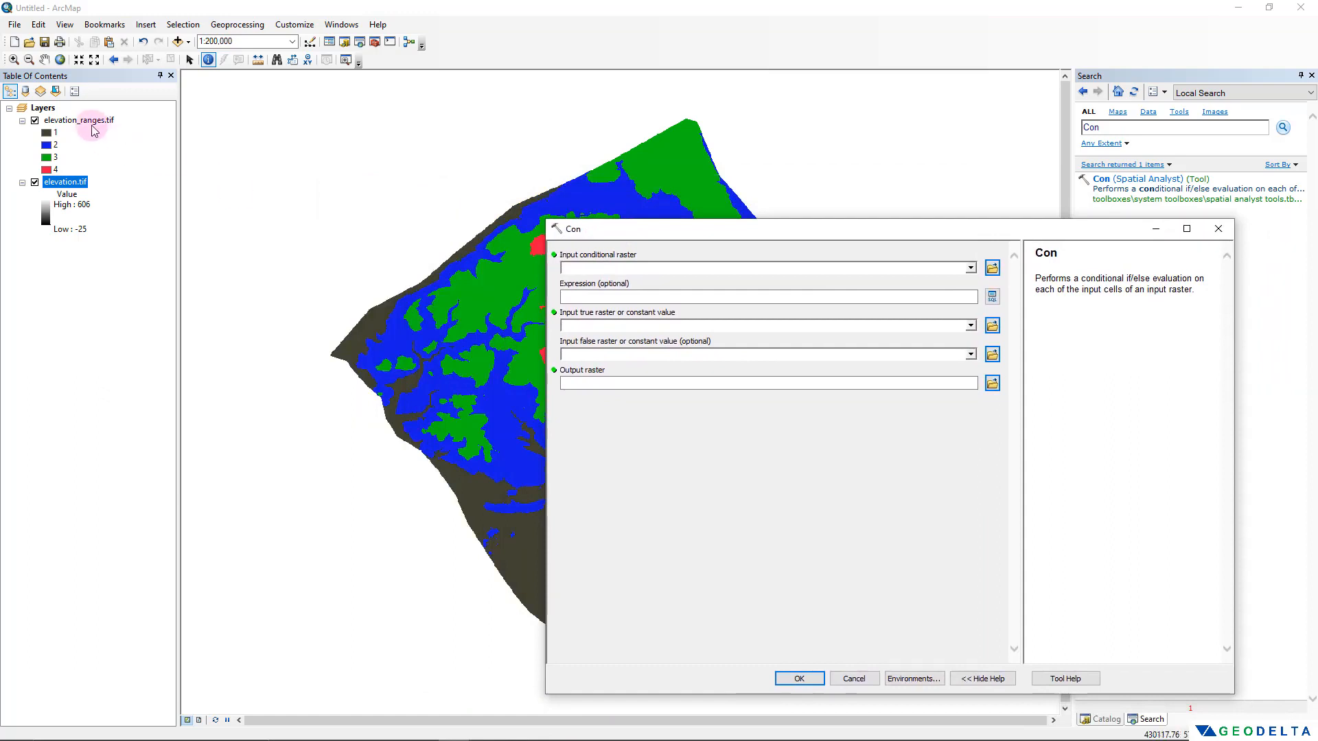
Step: Set elevation_ranges.tif as the input conditional raster, check its Value field in the attribute table, and enter the expression VALUE = 2
{"action": "left_click_drag", "start_coordinate": [92, 124], "coordinate": [609, 267]}
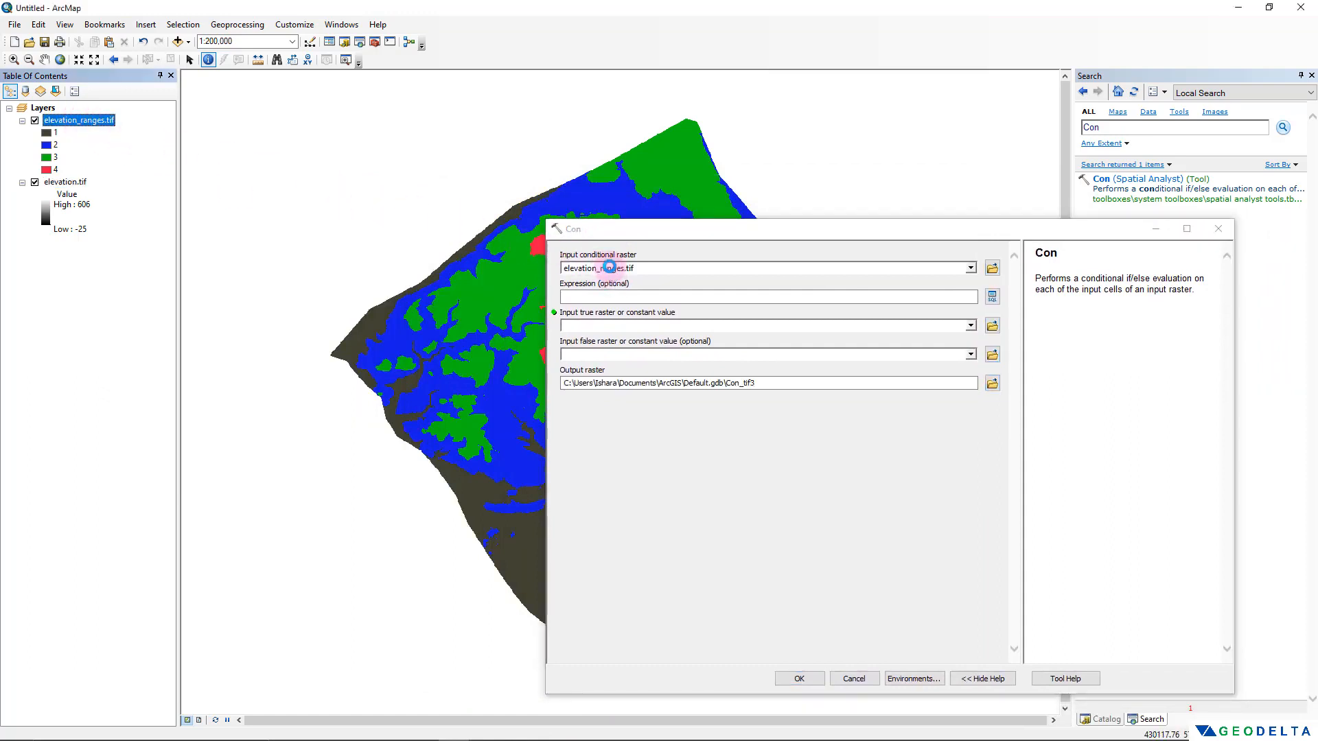
{"action": "right_click", "coordinate": [72, 120]}
{"action": "left_click", "coordinate": [121, 159]}
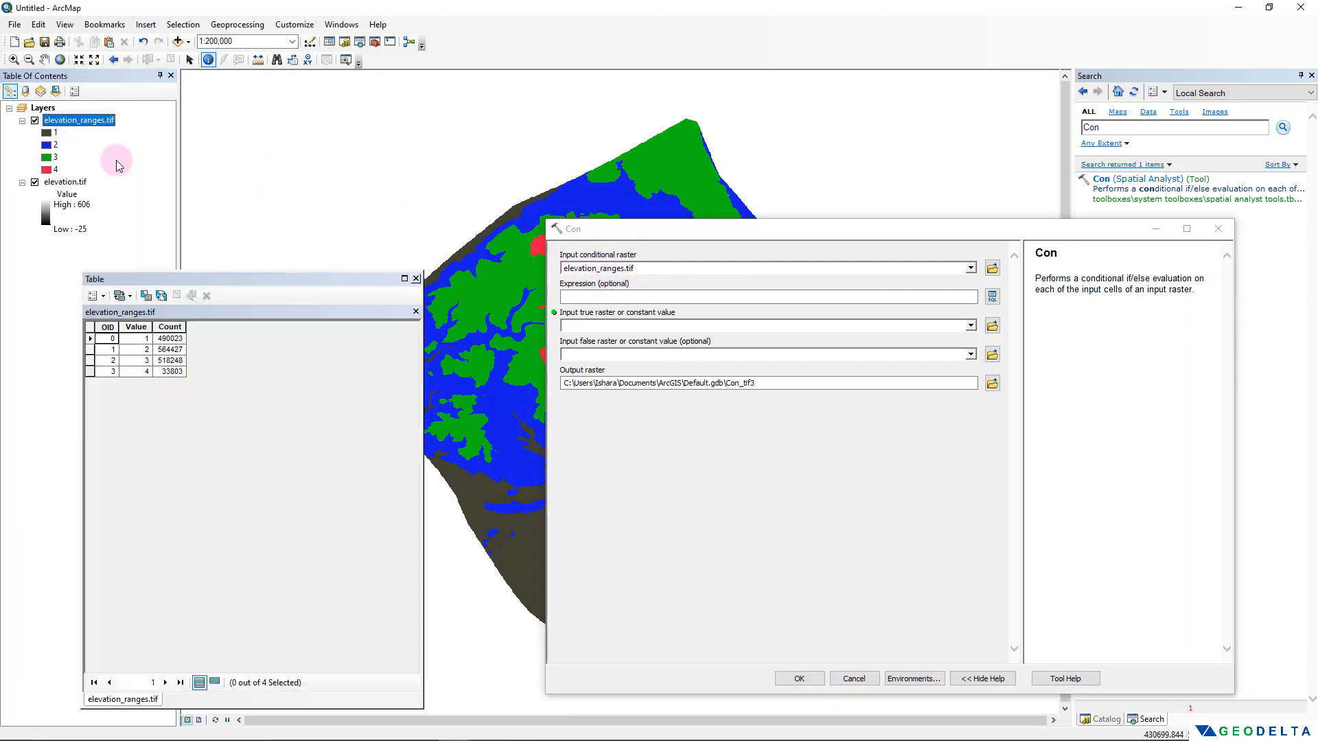
{"action": "left_click", "coordinate": [136, 326]}
{"action": "left_click", "coordinate": [416, 278]}
{"action": "left_click", "coordinate": [604, 297]}
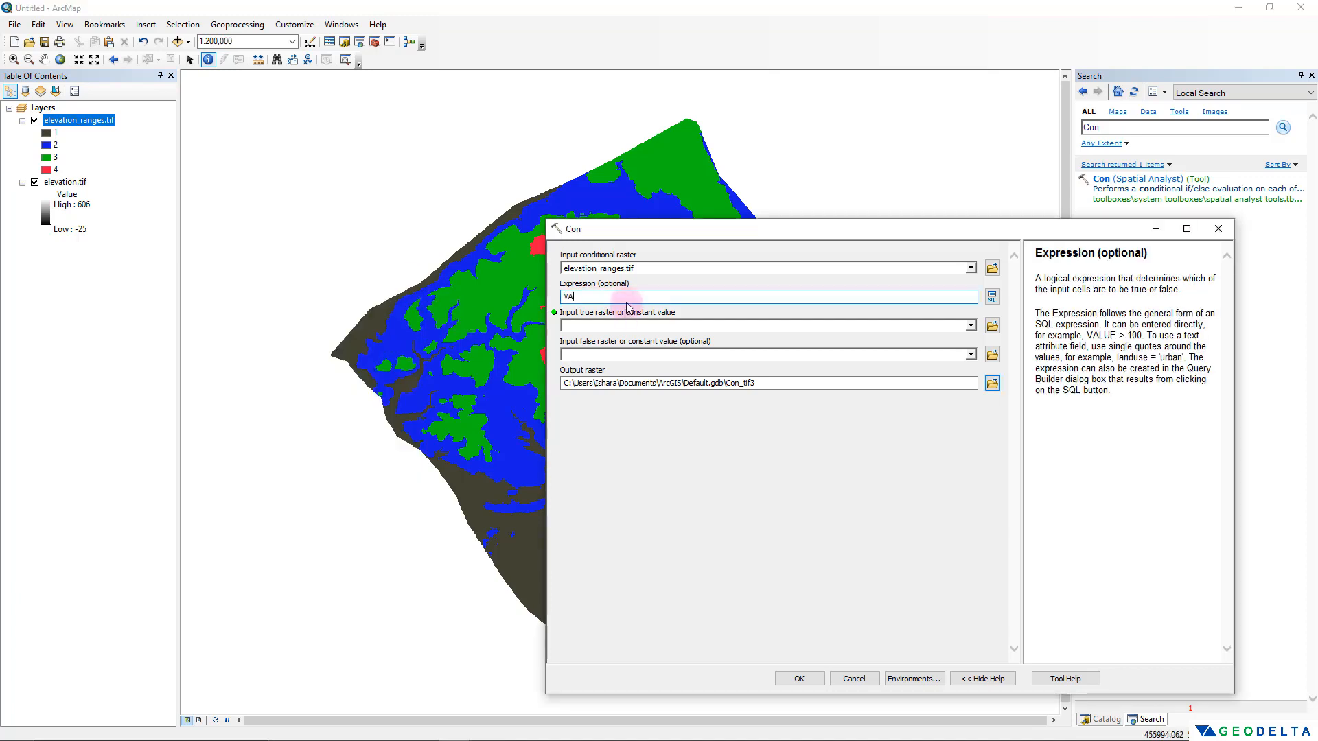
{"action": "type", "text": "VALUE = 2"}
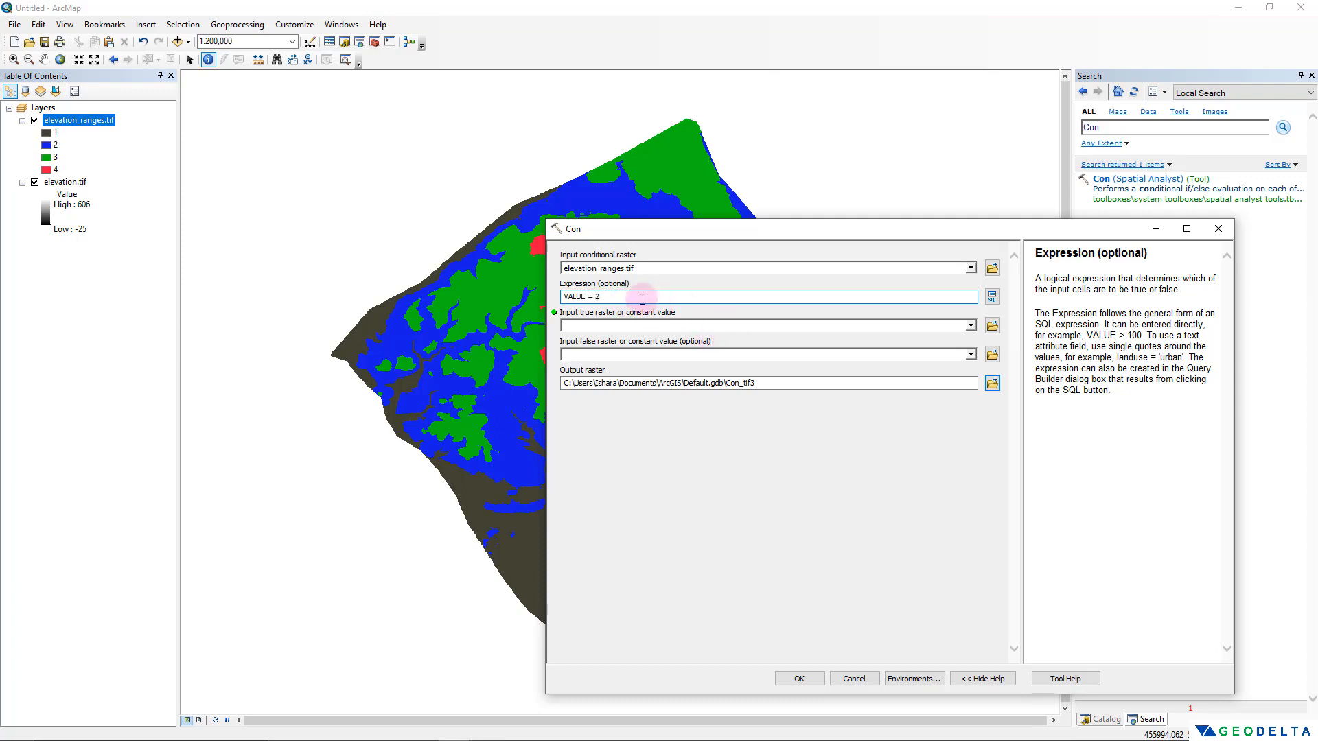
Step: Set elevation.tif as the input true raster and 0 as the false constant value
{"action": "left_click", "coordinate": [608, 324]}
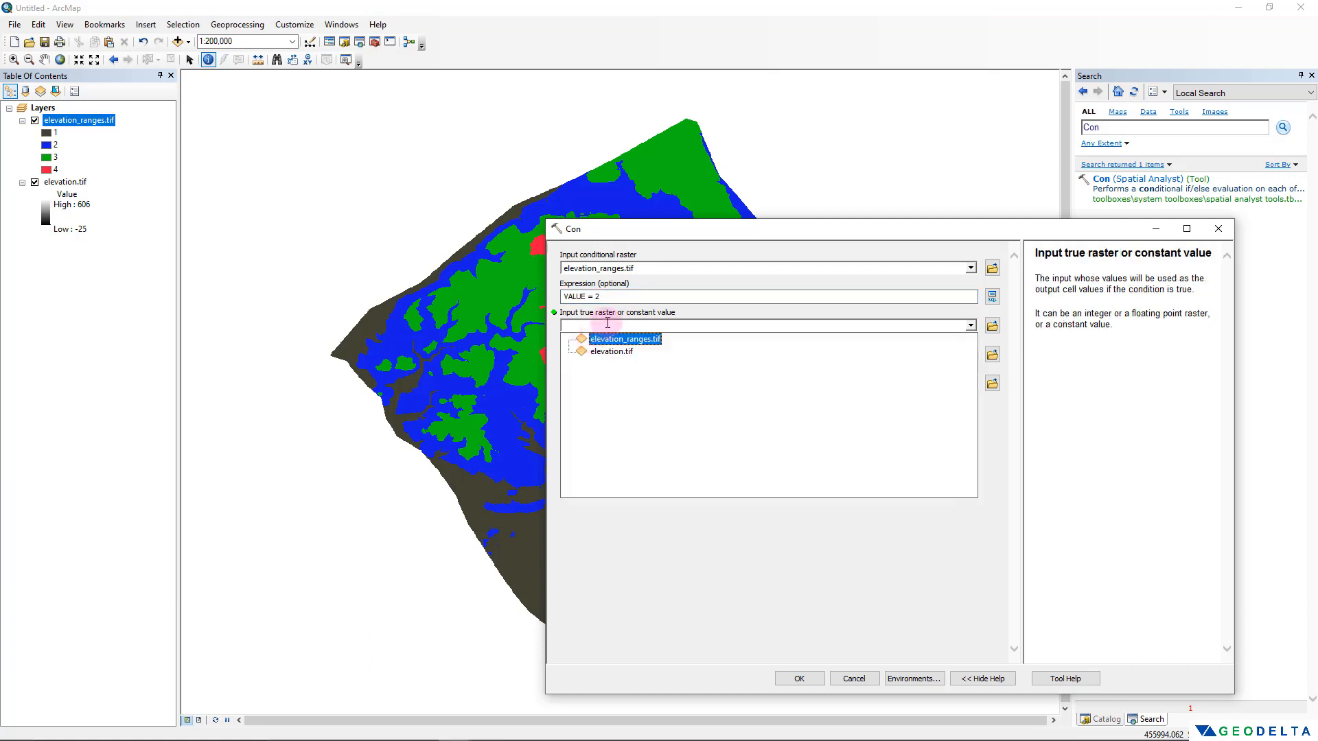
{"action": "left_click", "coordinate": [607, 323]}
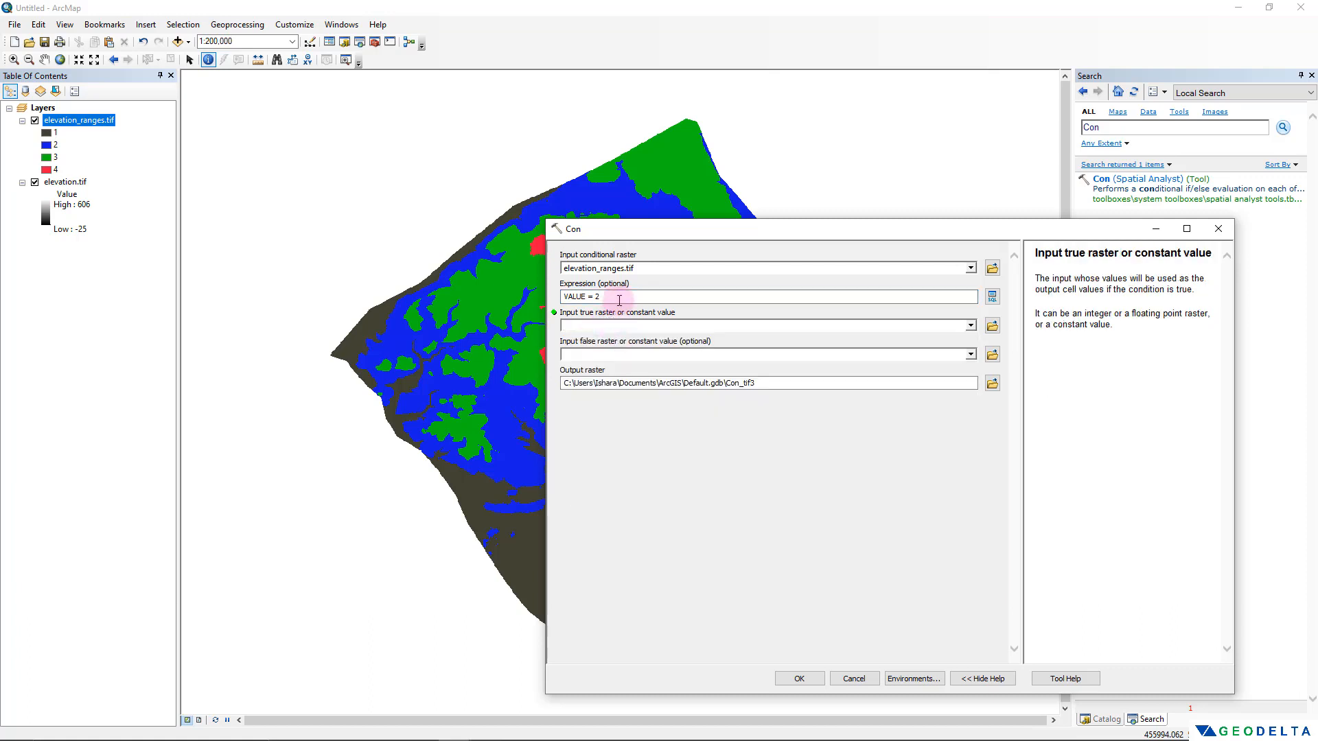
{"action": "left_click", "coordinate": [65, 183]}
{"action": "left_click_drag", "start_coordinate": [67, 187], "coordinate": [610, 327]}
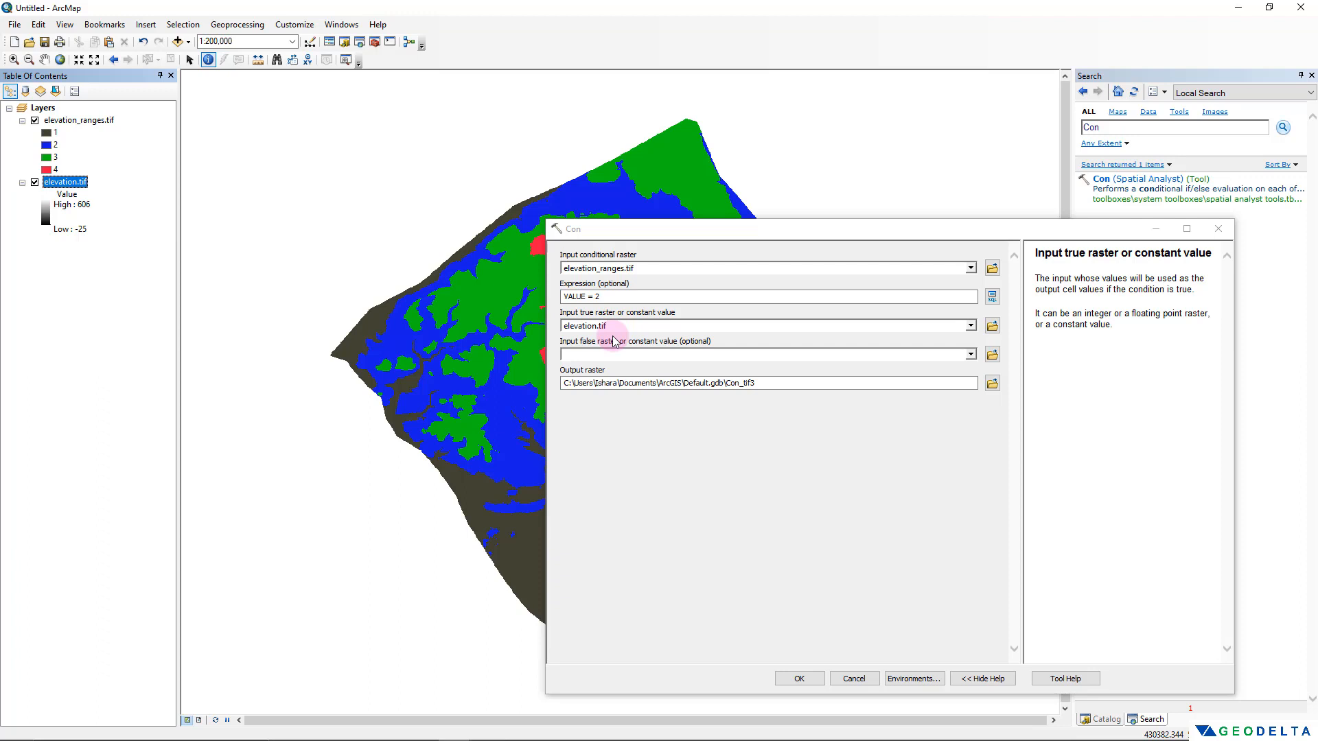
{"action": "left_click", "coordinate": [617, 355]}
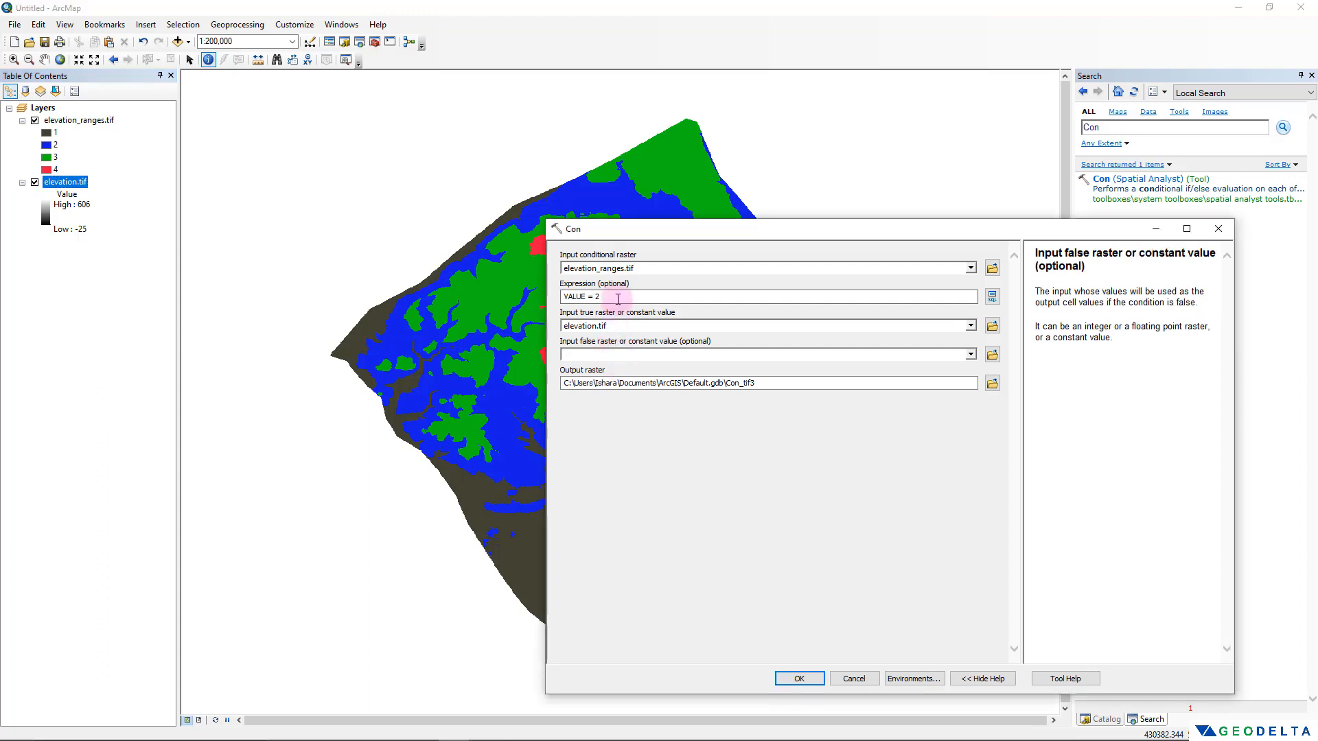
{"action": "left_click", "coordinate": [617, 298]}
{"action": "left_click", "coordinate": [610, 355]}
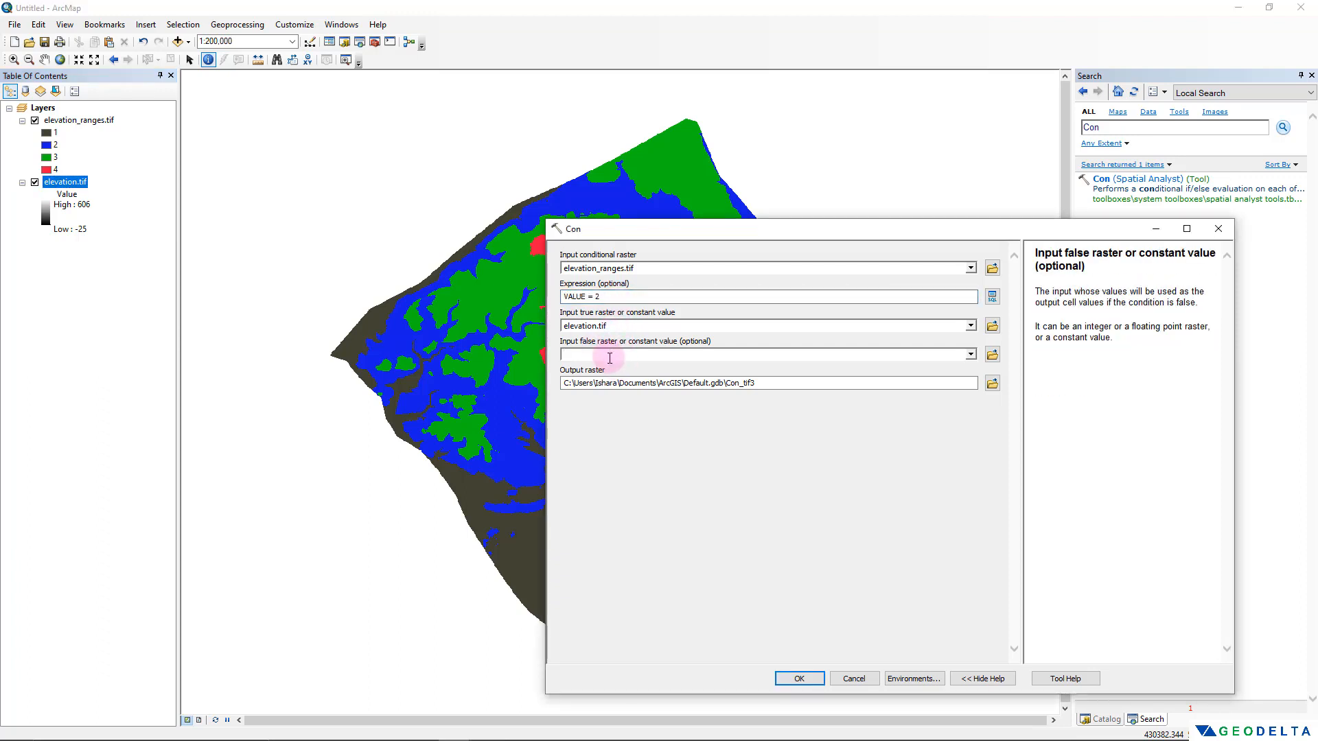
{"action": "type", "text": "0"}
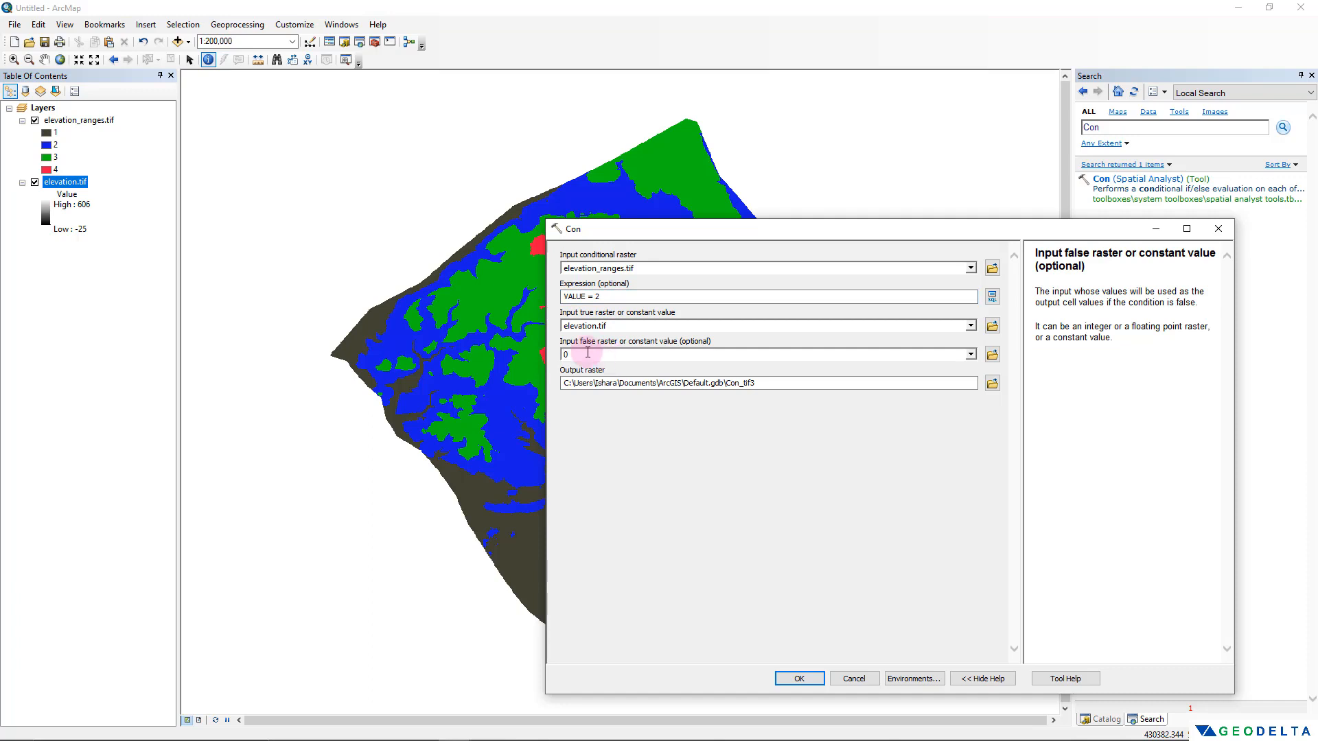
{"action": "left_click_drag", "start_coordinate": [588, 352], "coordinate": [555, 353]}
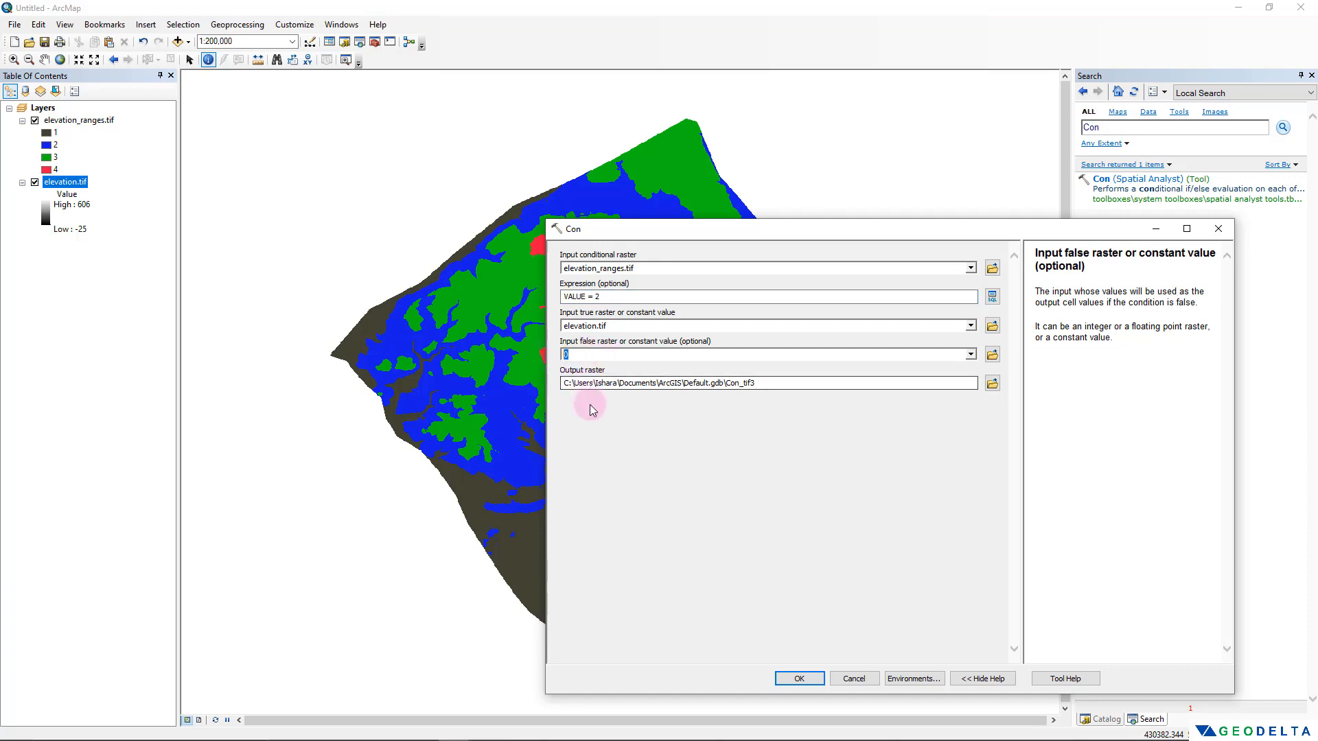
Step: Set the output raster to elevation_con.tif in the 4. Conditional Operations on Rasters folder and run the Con tool
{"action": "left_click", "coordinate": [994, 385]}
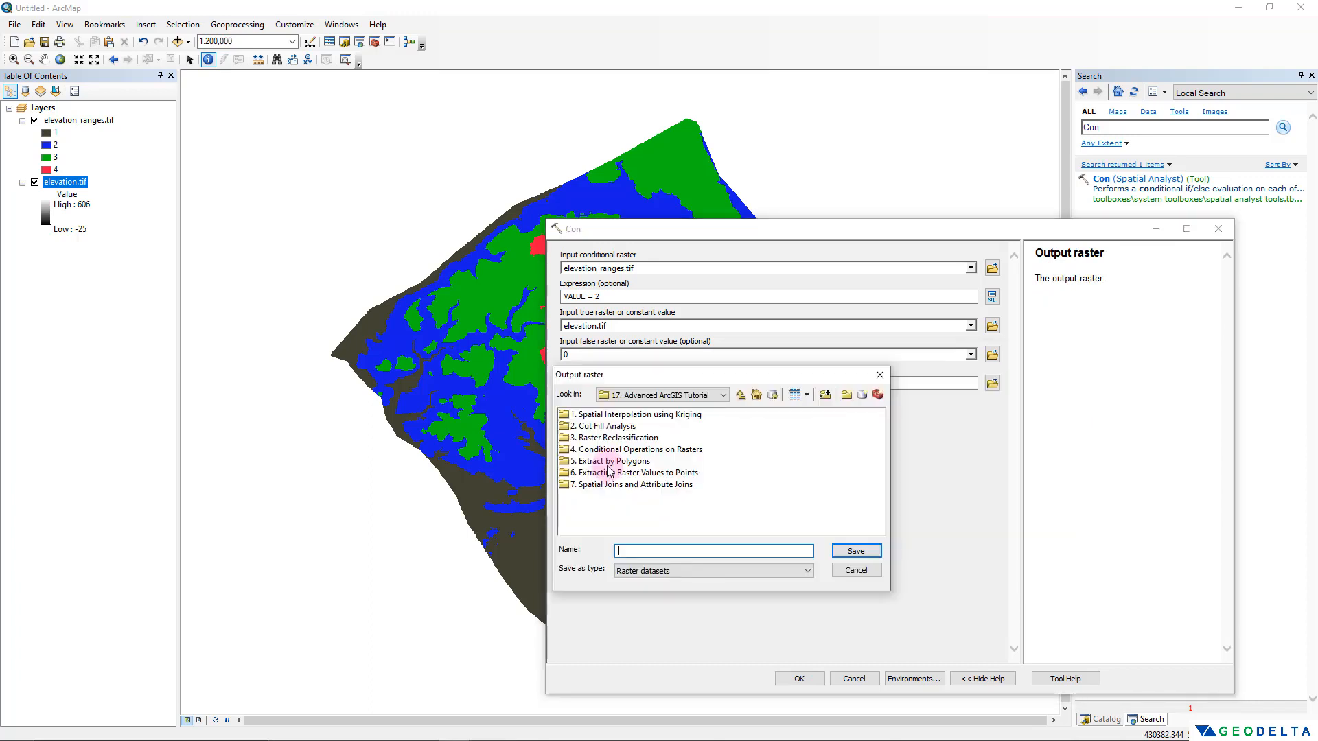
{"action": "double_click", "coordinate": [617, 450]}
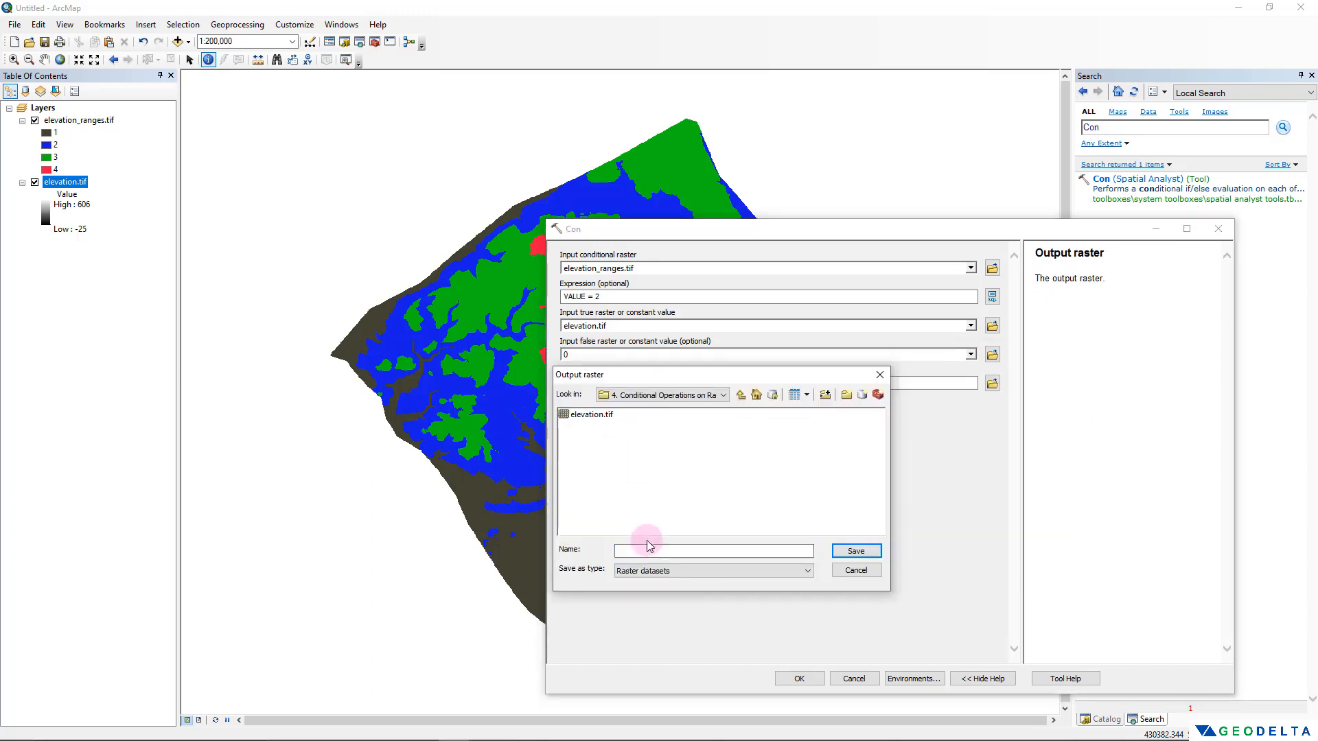
{"action": "left_click", "coordinate": [641, 549]}
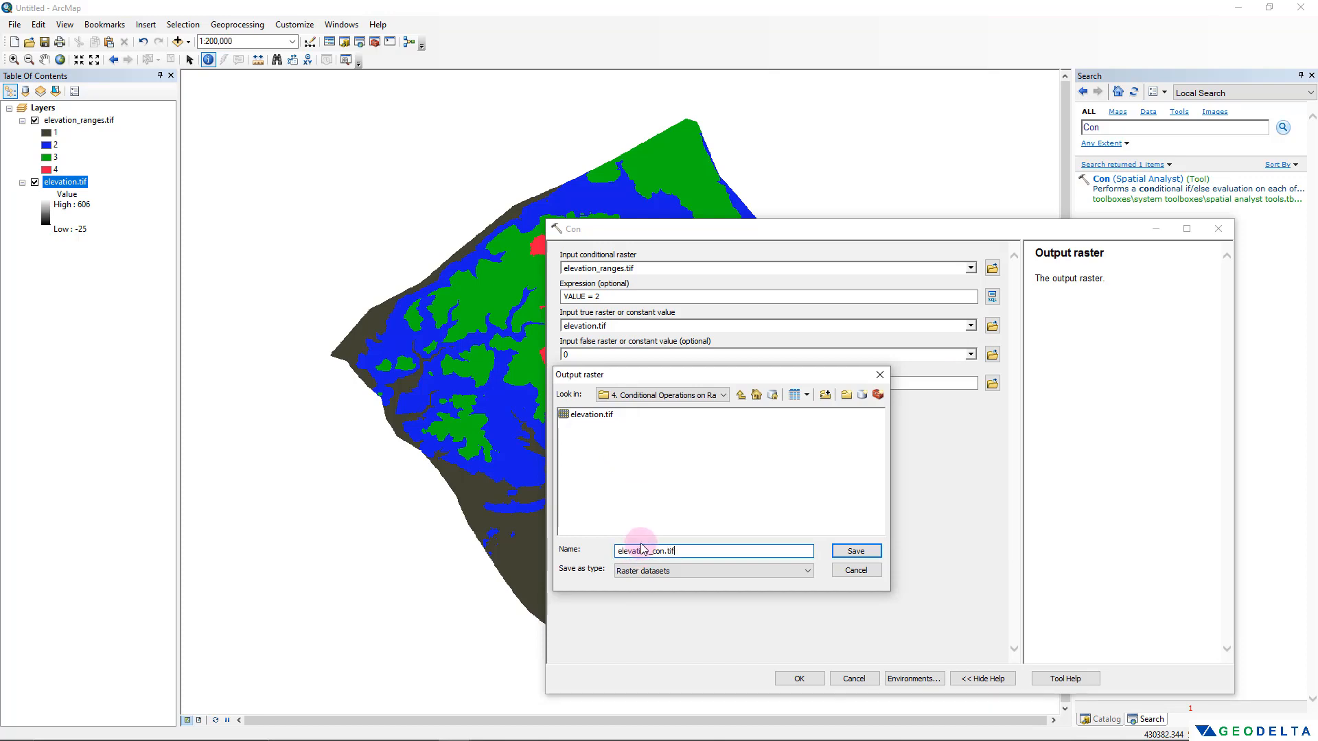
{"action": "left_click", "coordinate": [863, 552]}
{"action": "left_click", "coordinate": [814, 684]}
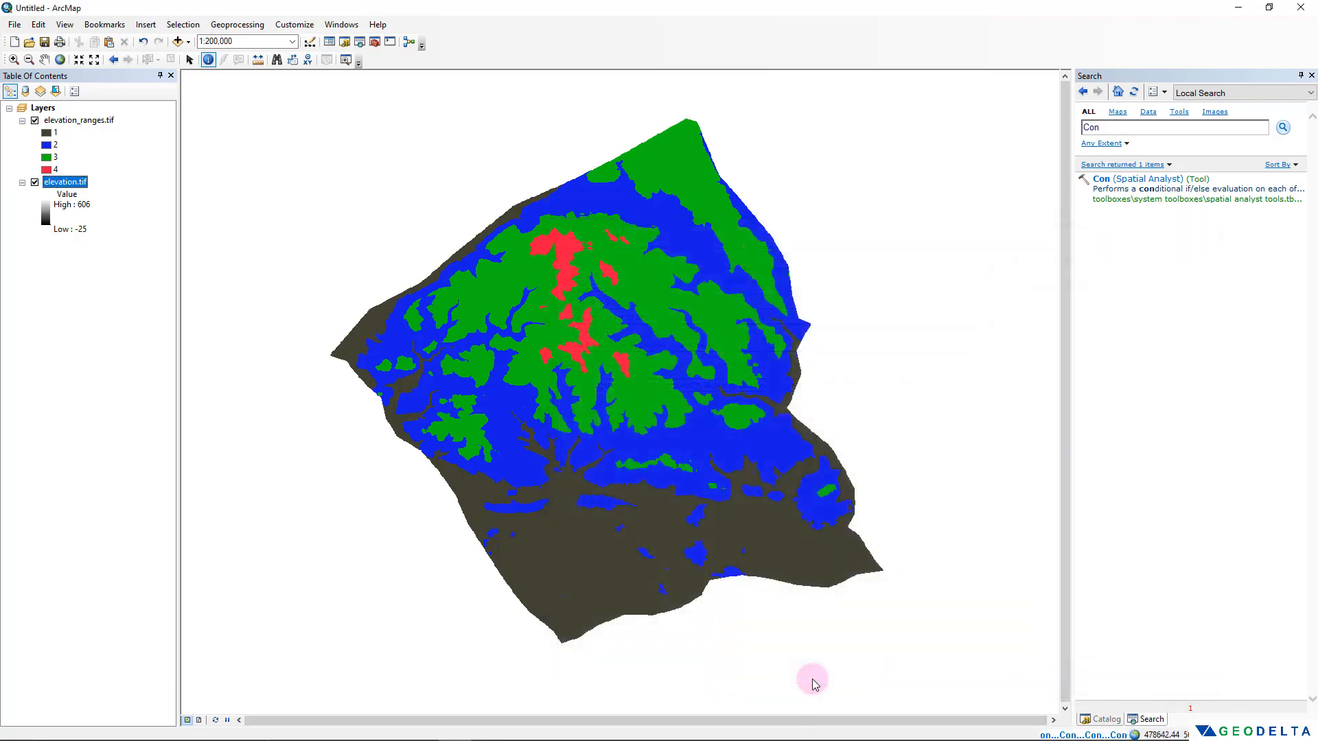
Step: Hide the elevation_ranges.tif and elevation.tif layers so only elevation_con.tif is displayed
{"action": "left_click", "coordinate": [35, 194]}
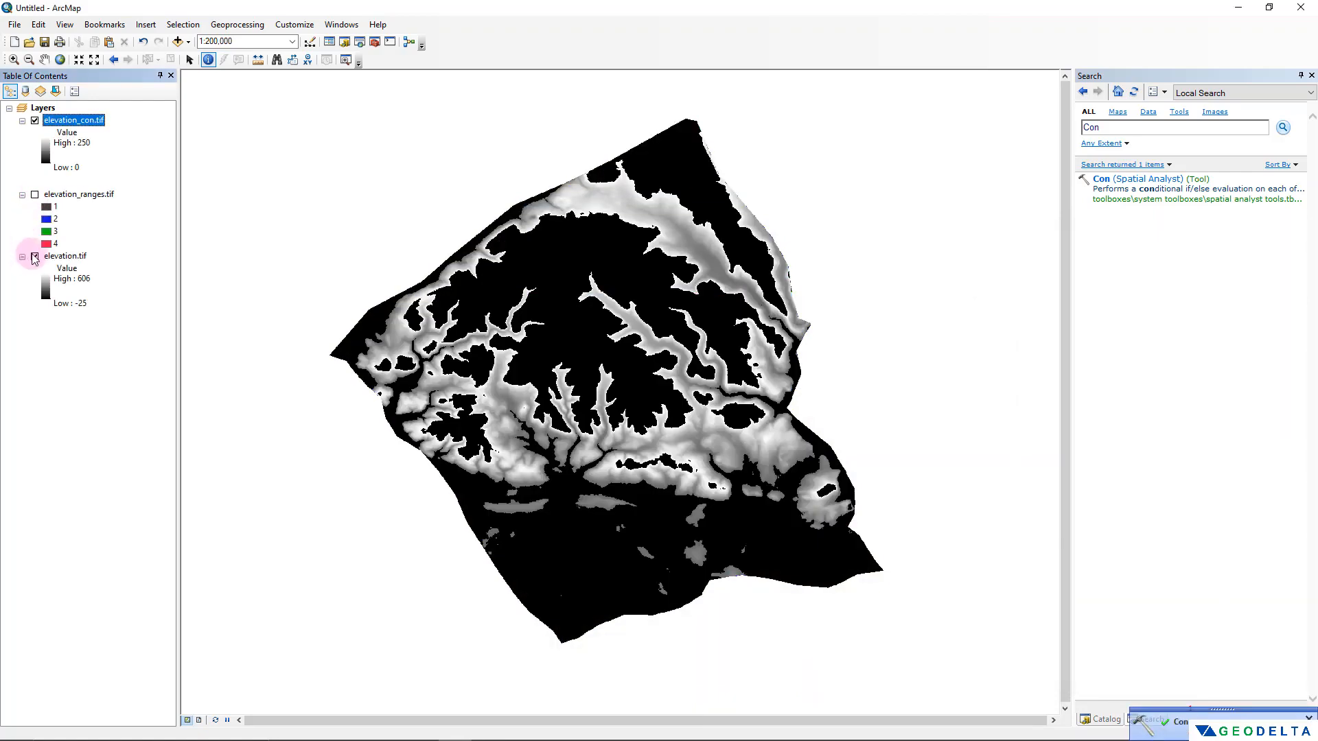
{"action": "left_click", "coordinate": [35, 257]}
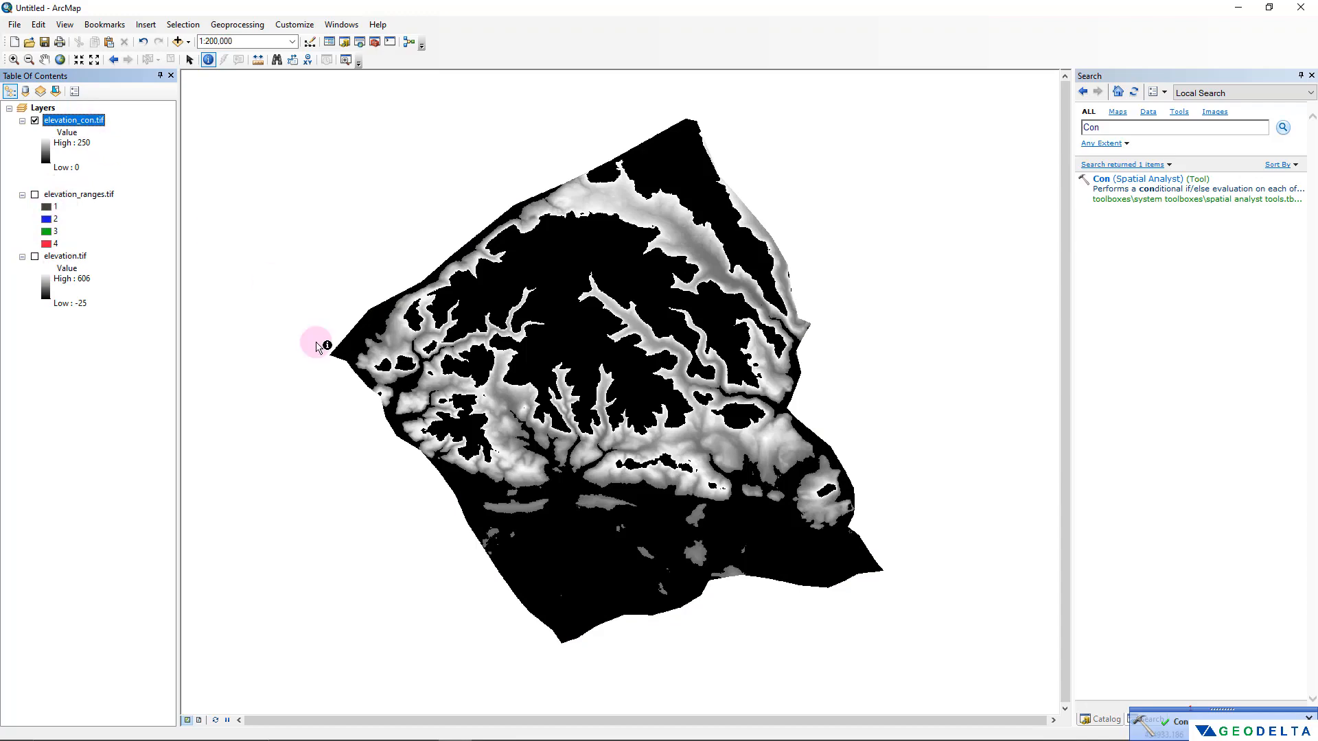
Step: Symbolize elevation_con.tif with the stretched green-yellow-red color ramp and apply the change
{"action": "right_click", "coordinate": [84, 124]}
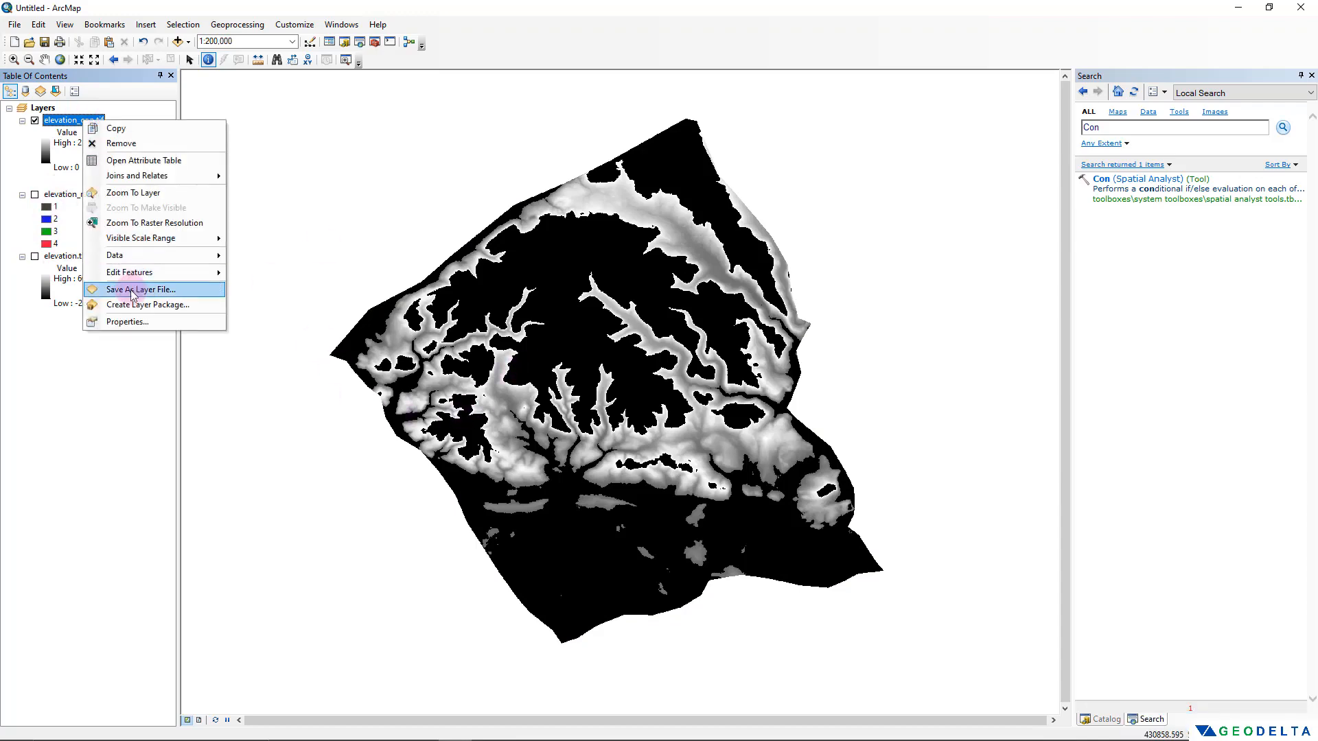
{"action": "left_click", "coordinate": [127, 322]}
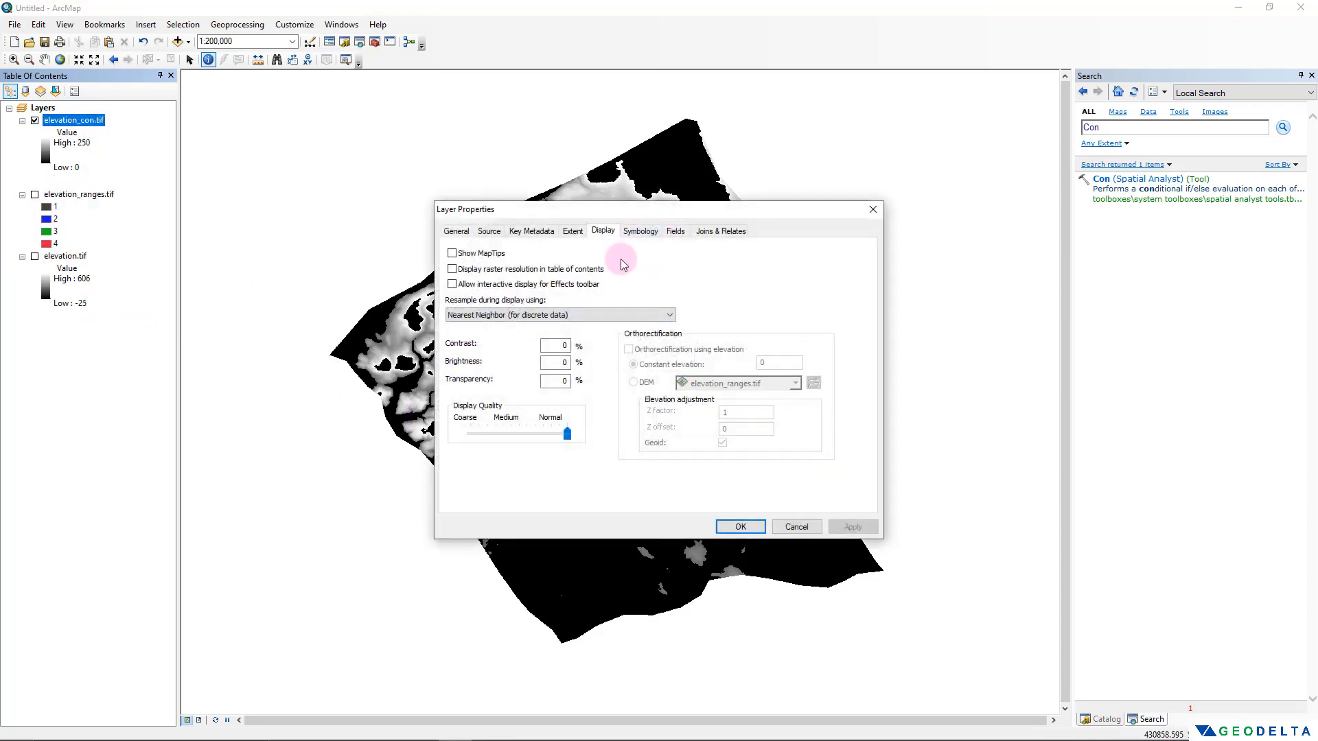
{"action": "left_click", "coordinate": [640, 230]}
{"action": "left_click", "coordinate": [796, 367]}
{"action": "left_click", "coordinate": [720, 389]}
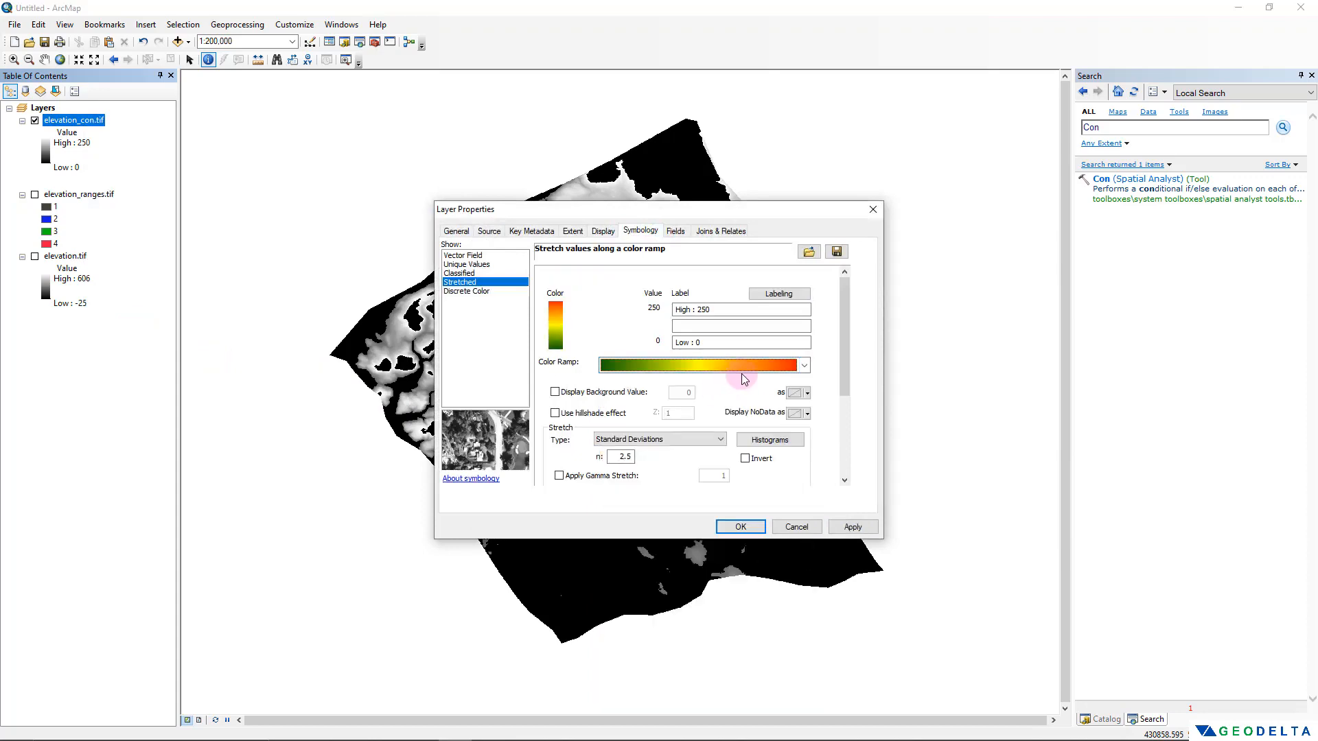
{"action": "left_click", "coordinate": [842, 520]}
{"action": "left_click", "coordinate": [739, 528]}
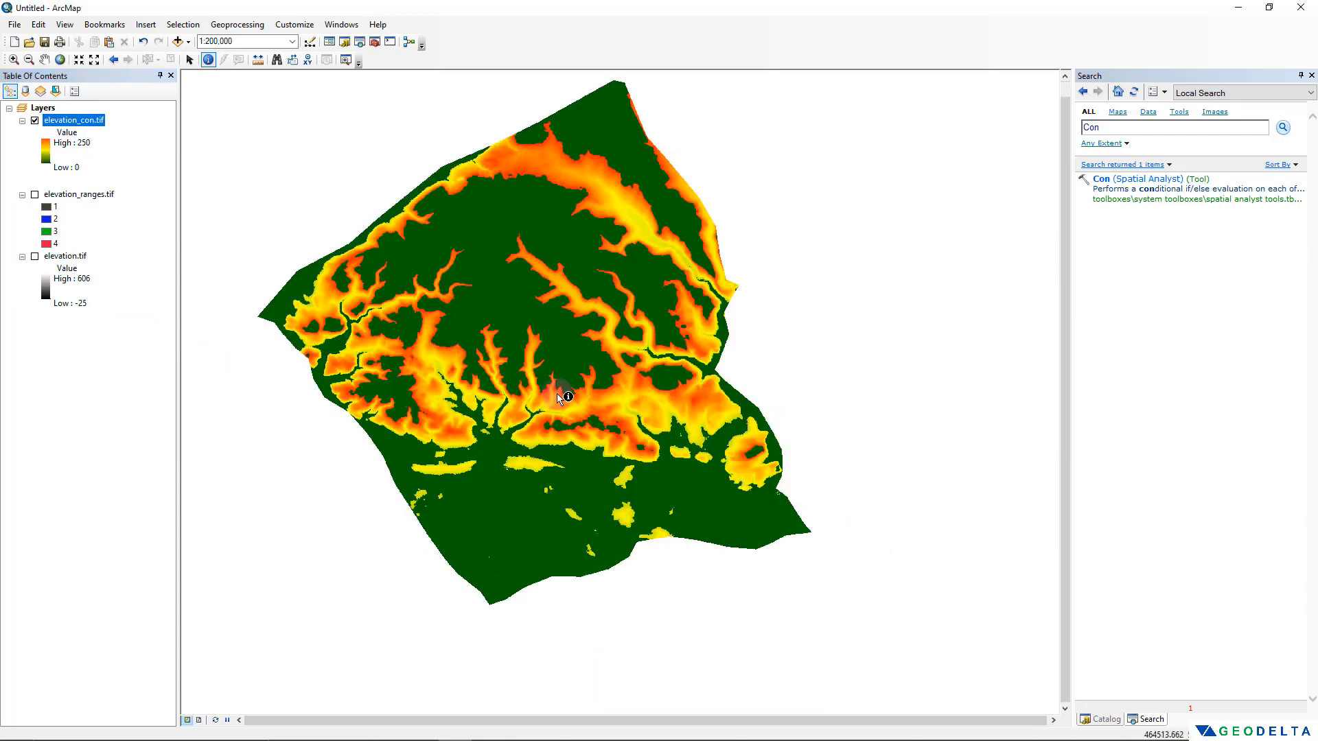
Step: Identify the pixel values of elevation_con.tif at several spots in the dark green areas and in the yellow-orange elevation areas
{"action": "scroll", "coordinate": [619, 385], "scroll_direction": "up", "scroll_amount": 3}
{"action": "scroll", "coordinate": [619, 387], "scroll_direction": "down", "scroll_amount": 3}
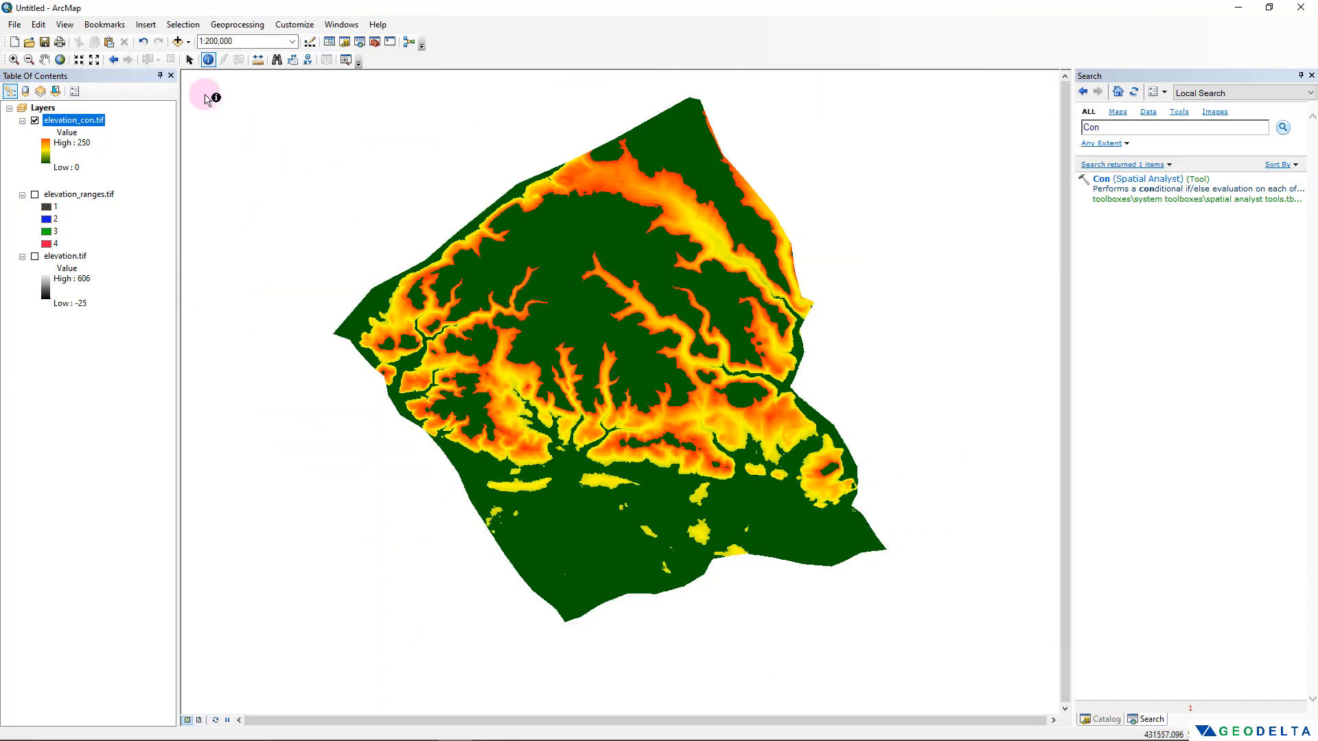
{"action": "left_click", "coordinate": [208, 61]}
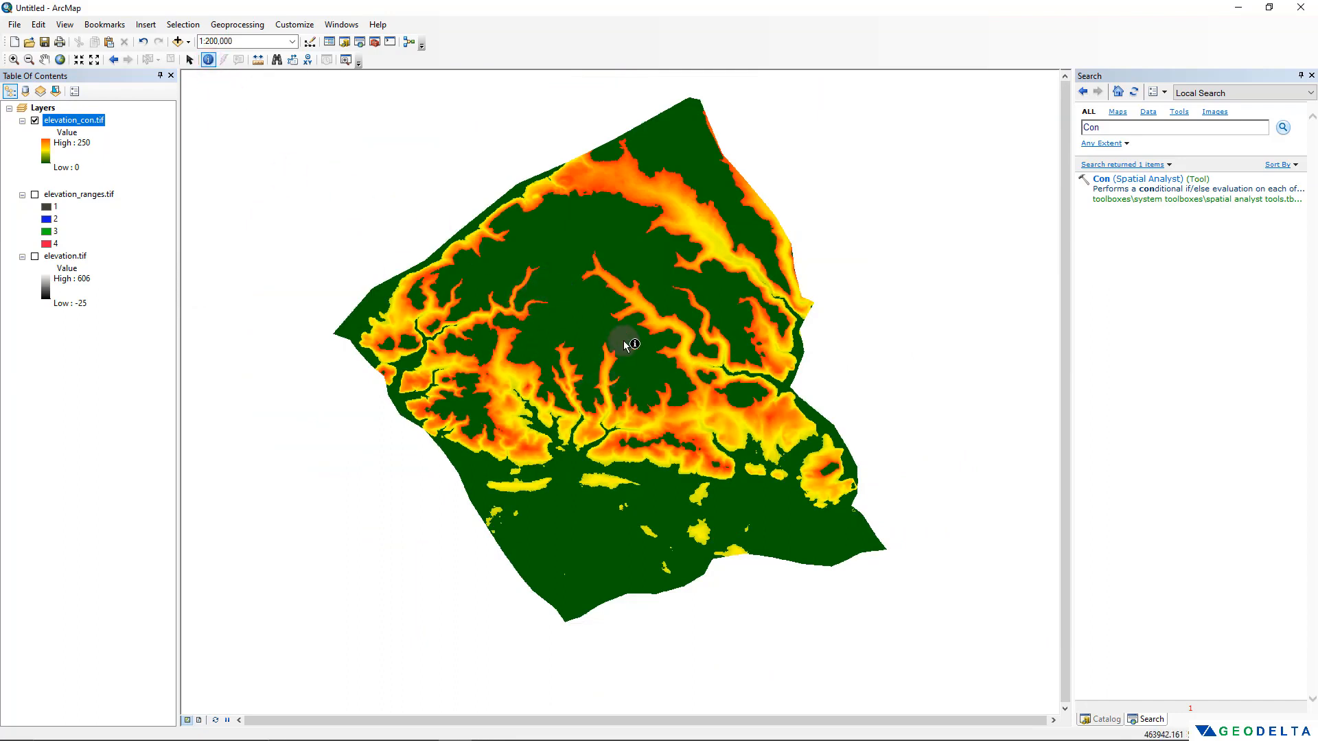
{"action": "left_click", "coordinate": [564, 253]}
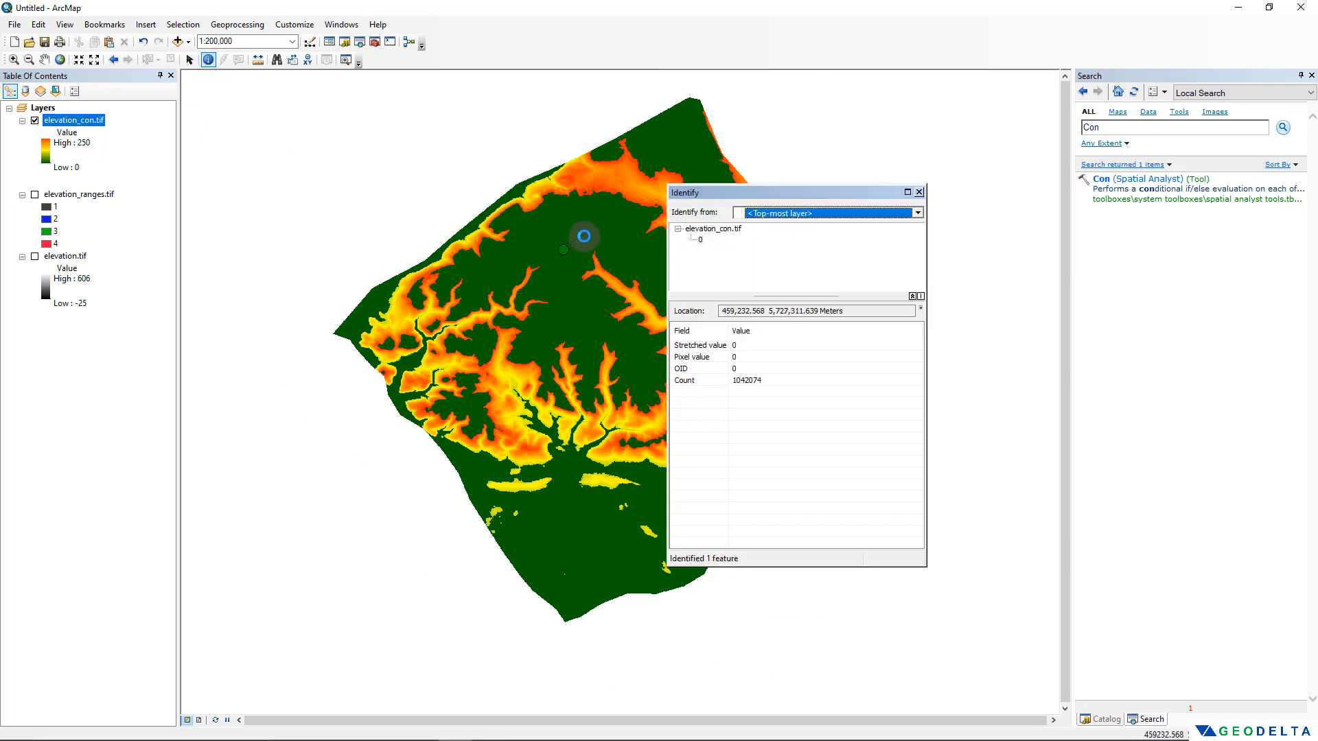
{"action": "left_click", "coordinate": [564, 562]}
{"action": "left_click", "coordinate": [545, 536]}
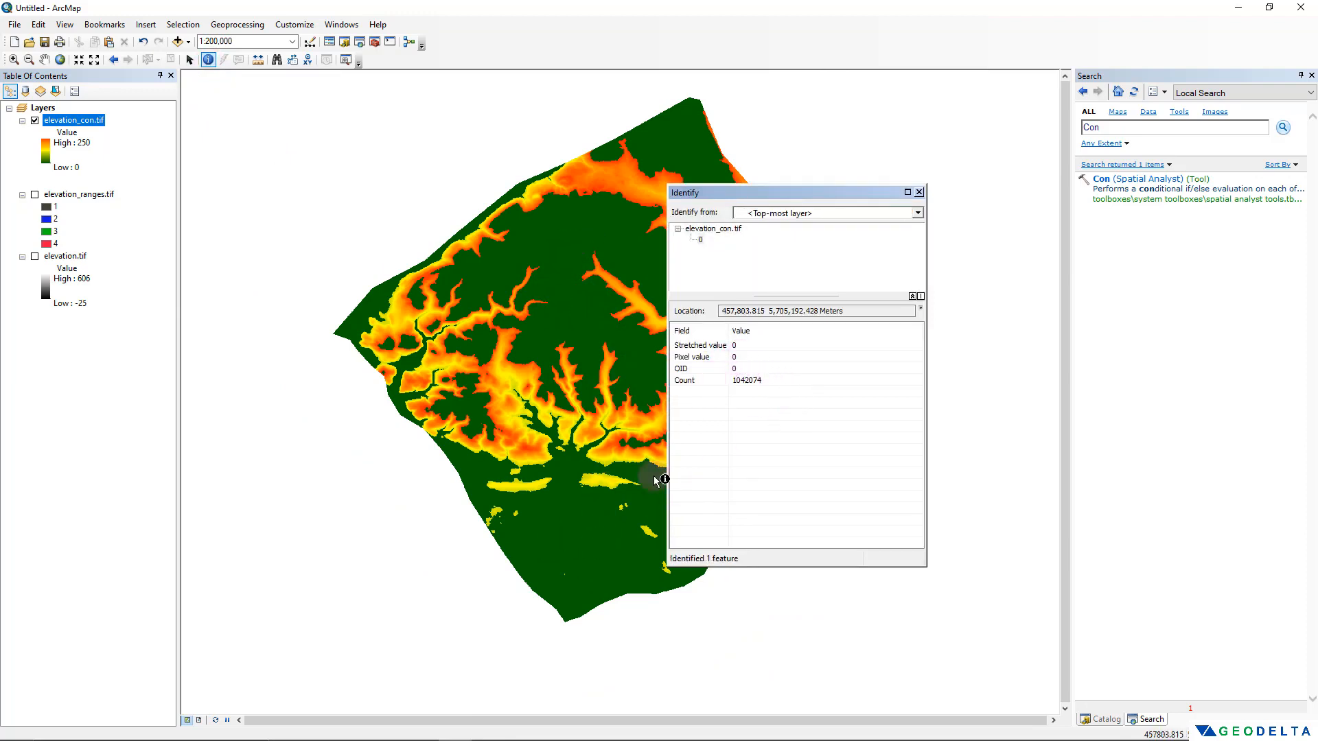
{"action": "left_click", "coordinate": [588, 520]}
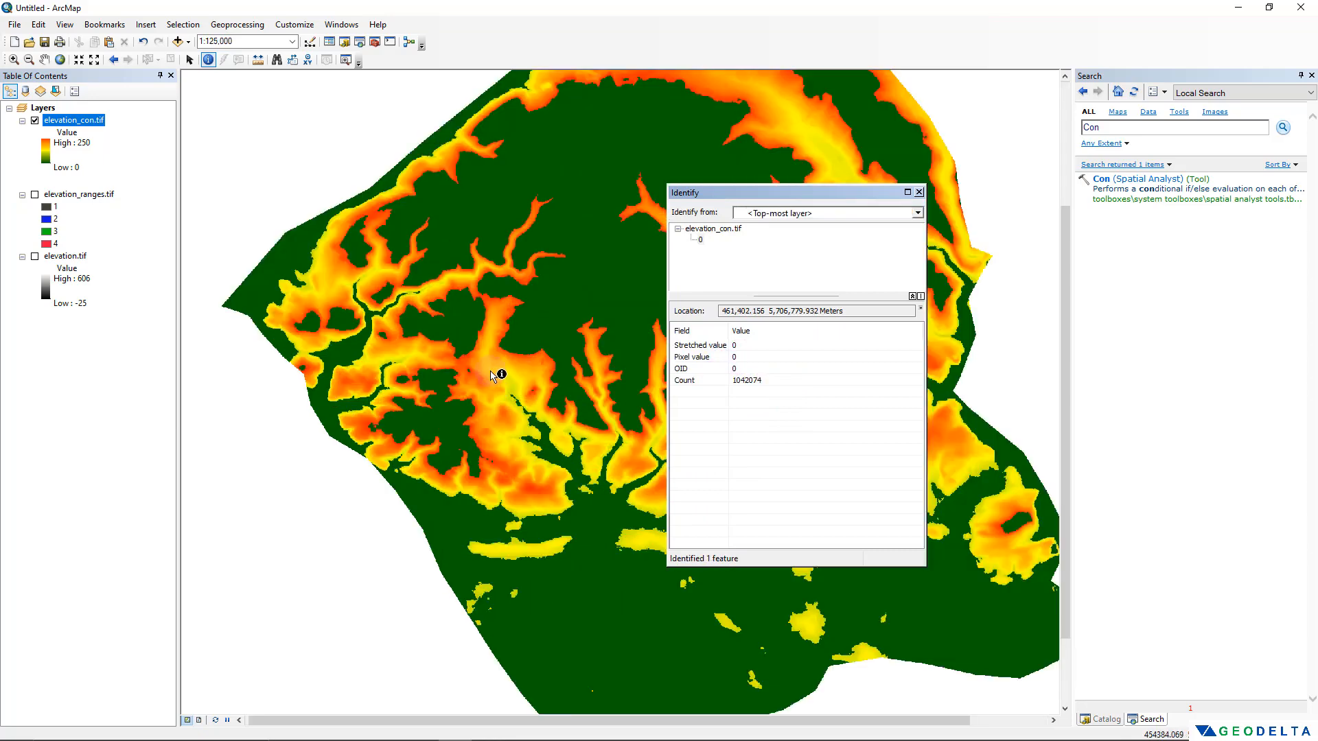
{"action": "left_click", "coordinate": [484, 376]}
{"action": "left_click", "coordinate": [364, 348]}
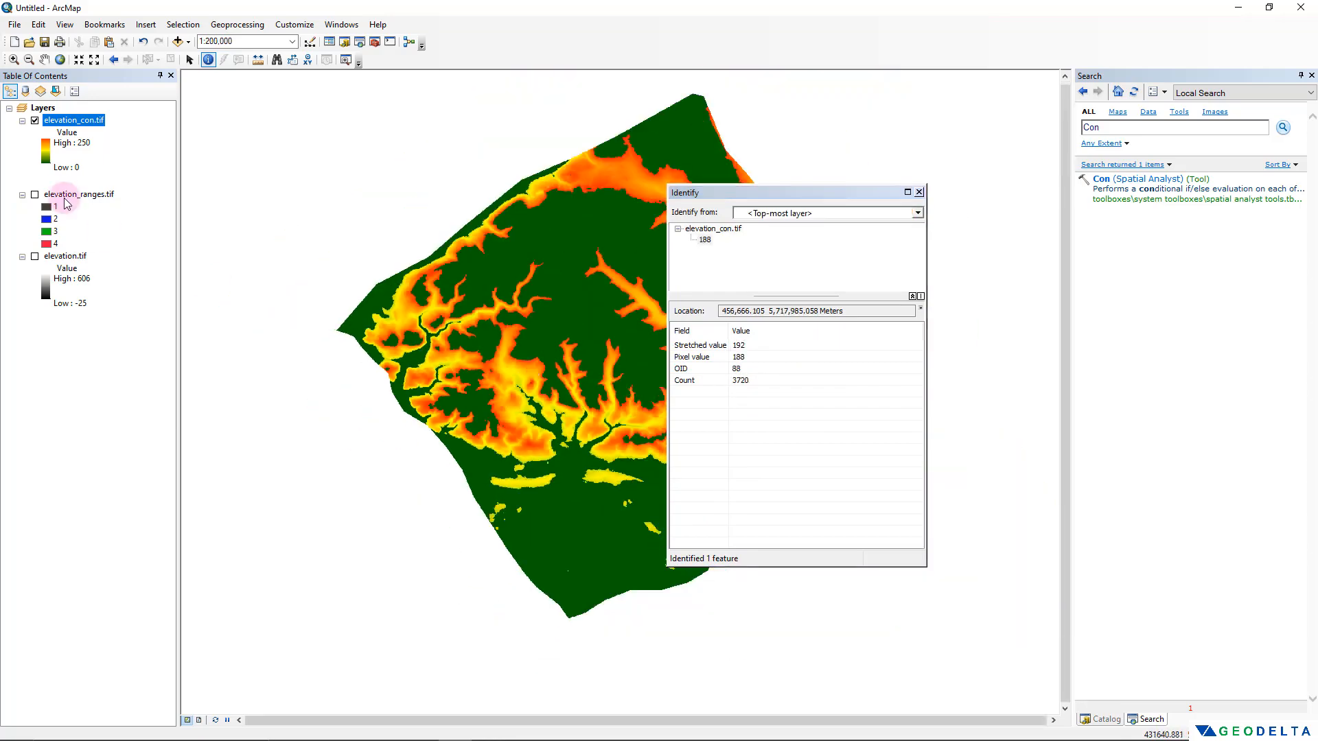
Step: Move elevation_ranges.tif to the top of the layer order, display it for comparison with elevation_con.tif, and hide it again
{"action": "left_click_drag", "start_coordinate": [65, 195], "coordinate": [41, 124]}
{"action": "left_click", "coordinate": [35, 122]}
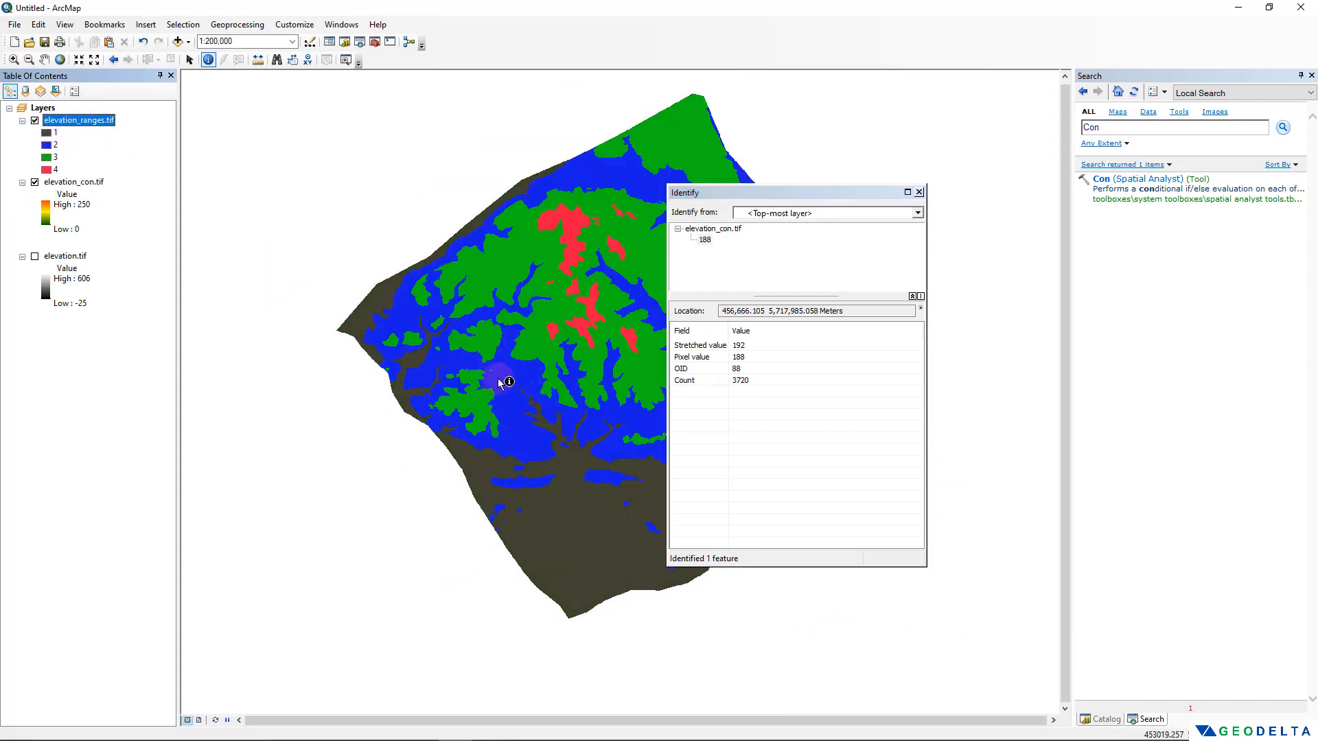
{"action": "left_click", "coordinate": [35, 121]}
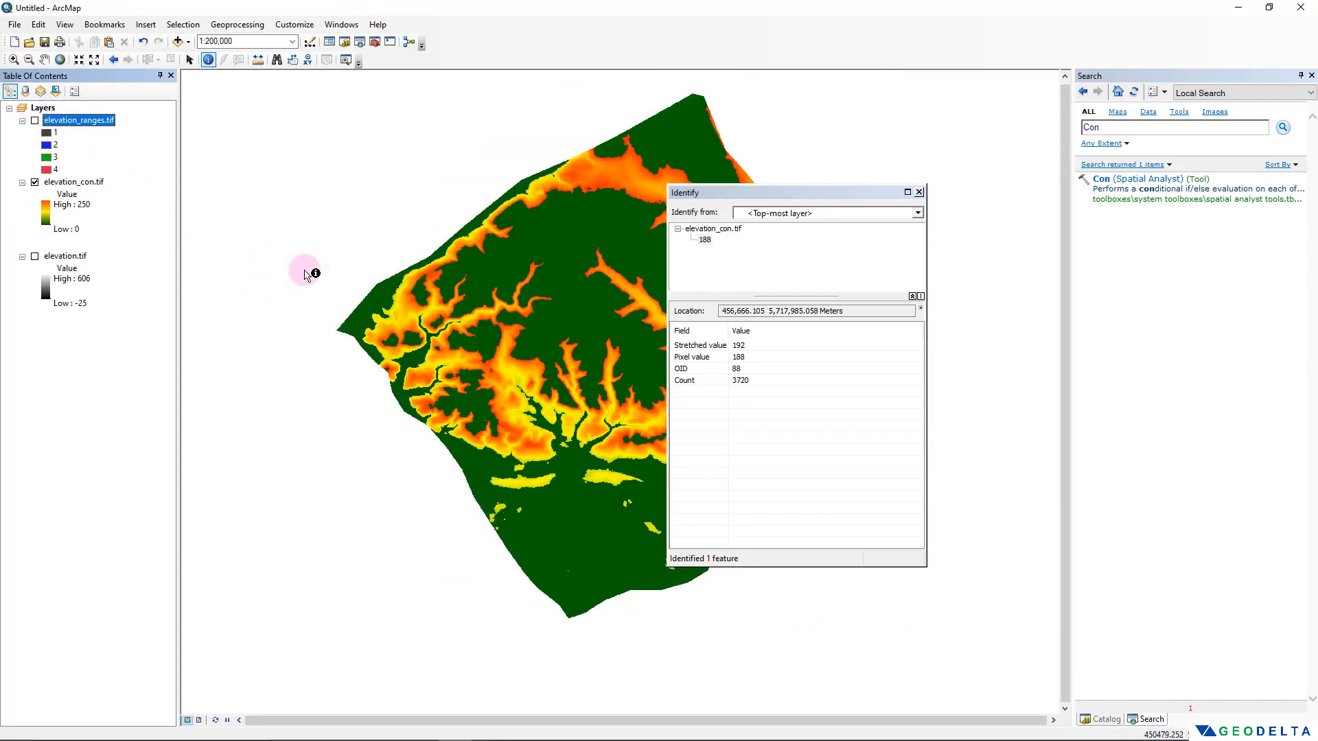
Step: Display elevation.tif above the other layers for comparison, and return elevation_con.tif to the top of the layer order with the Identify results closed
{"action": "left_click", "coordinate": [35, 257]}
{"action": "left_click_drag", "start_coordinate": [66, 257], "coordinate": [66, 125]}
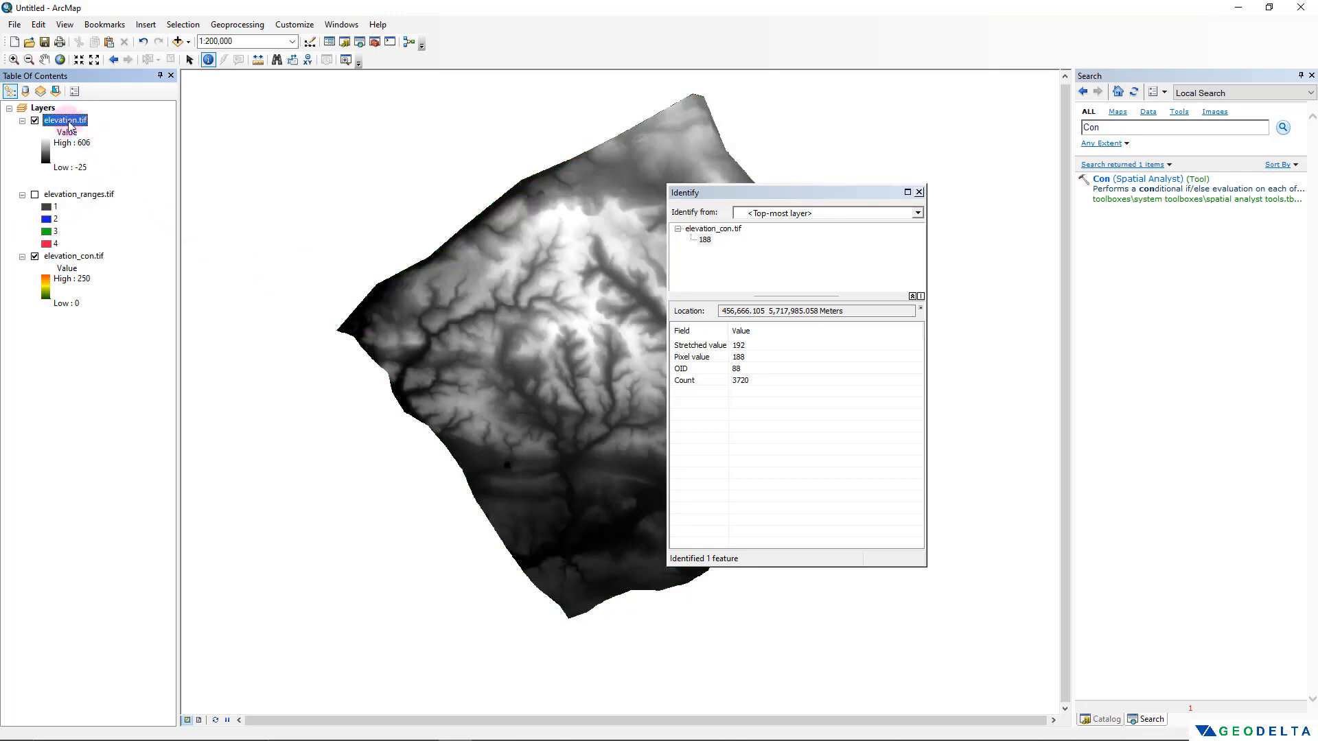
{"action": "left_click", "coordinate": [68, 256]}
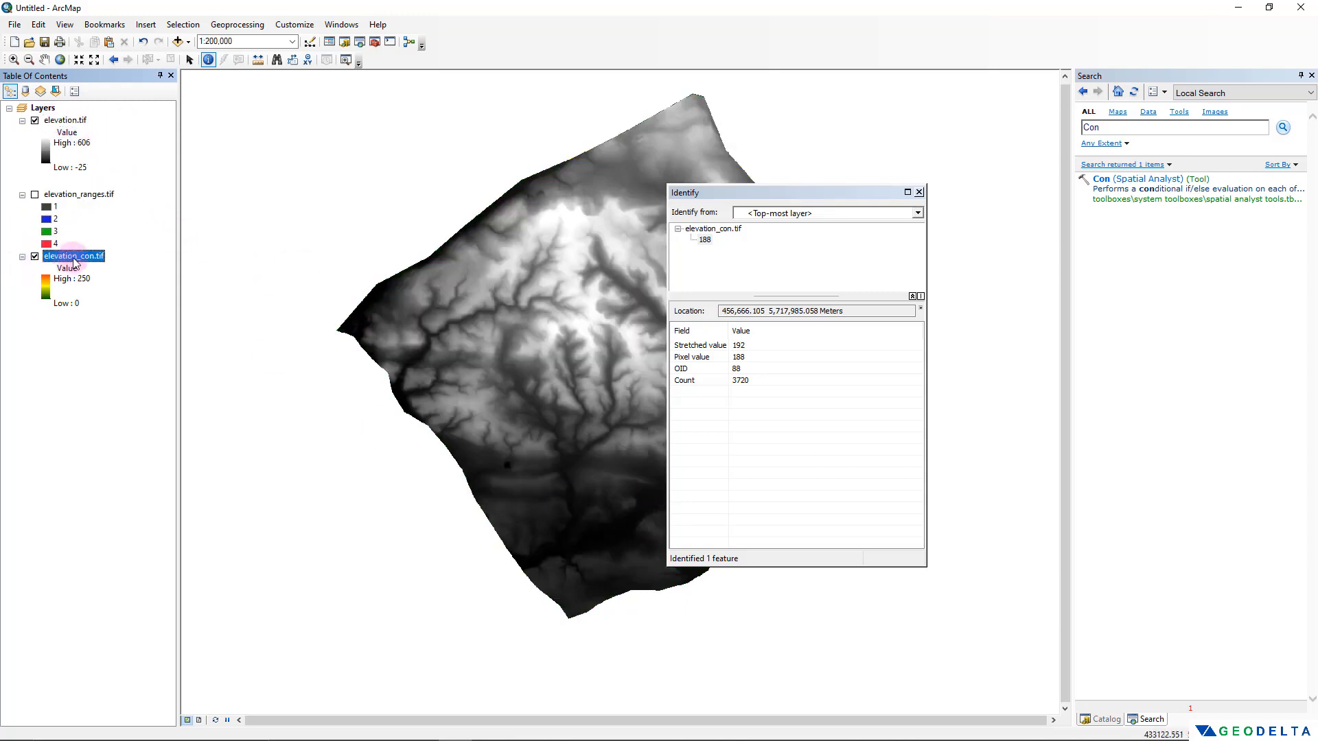
{"action": "left_click_drag", "start_coordinate": [89, 120], "coordinate": [90, 118]}
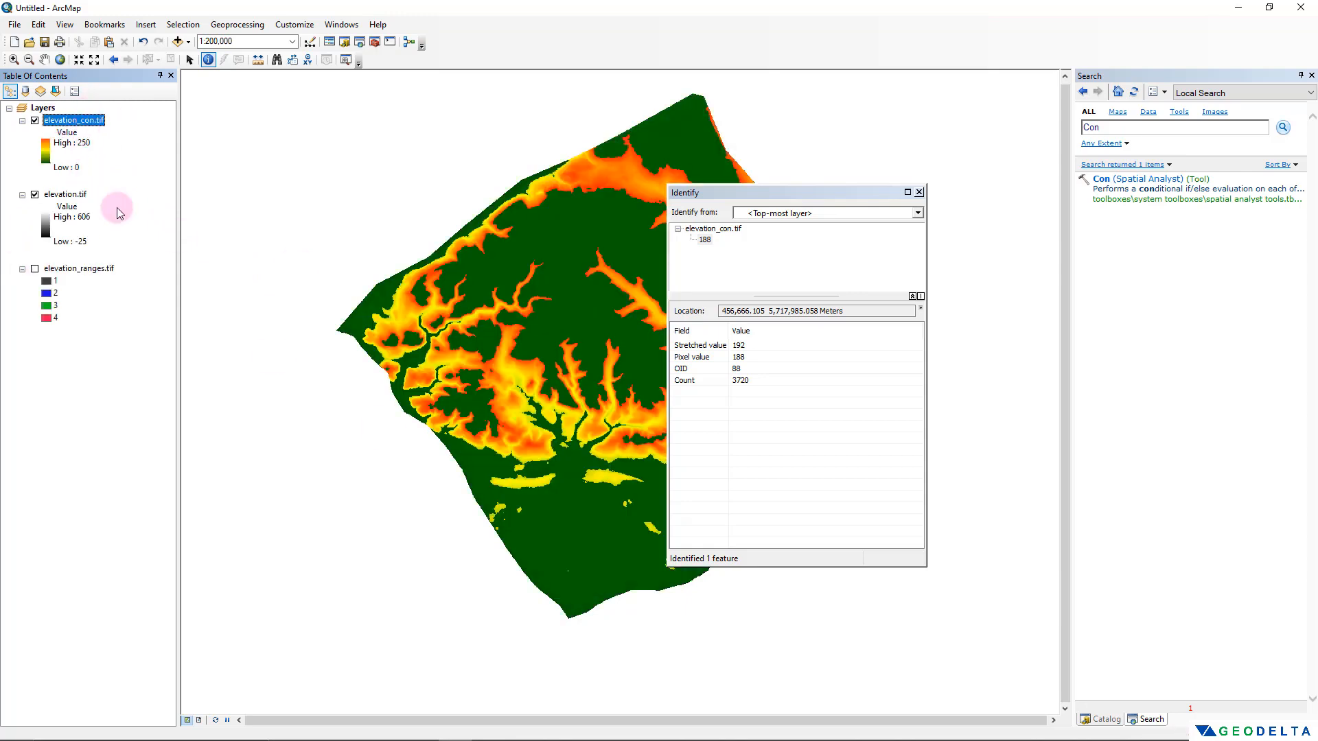
{"action": "left_click", "coordinate": [919, 192]}
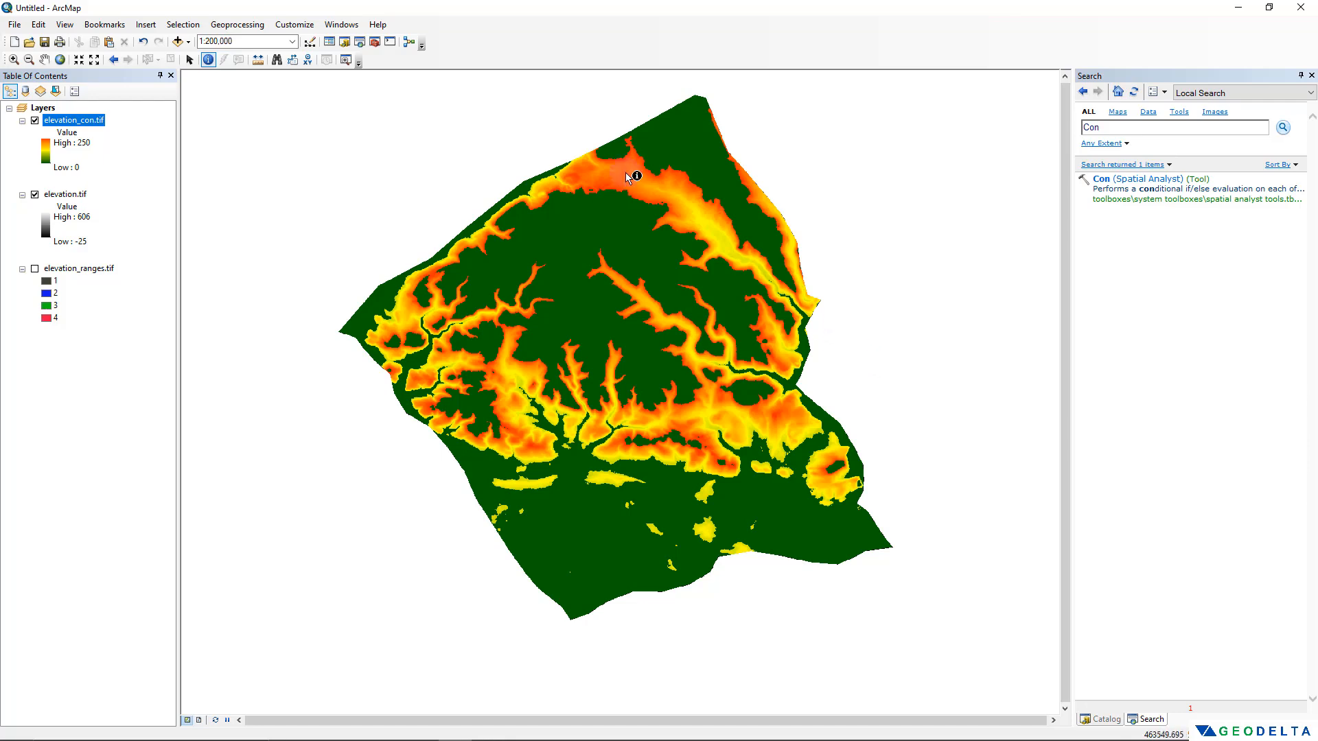
{"action": "left_click", "coordinate": [345, 42]}
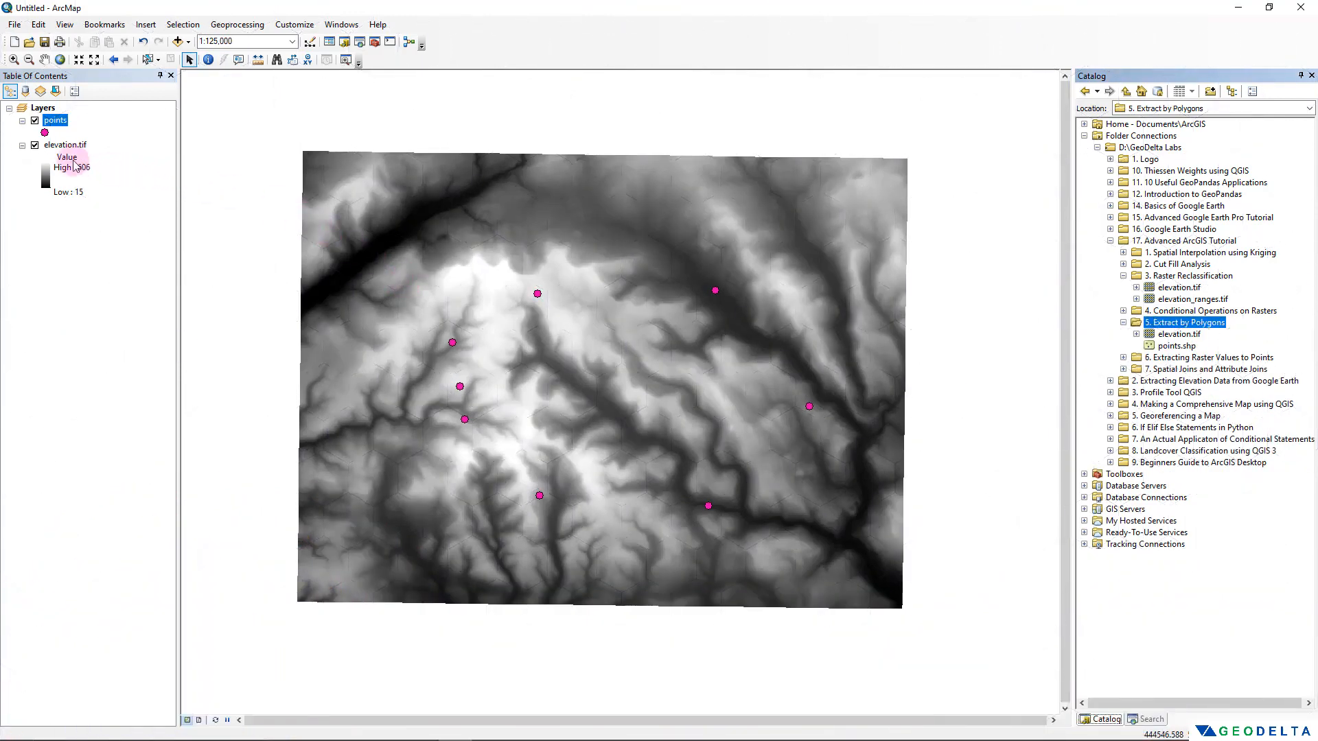
{"action": "left_click", "coordinate": [52, 145]}
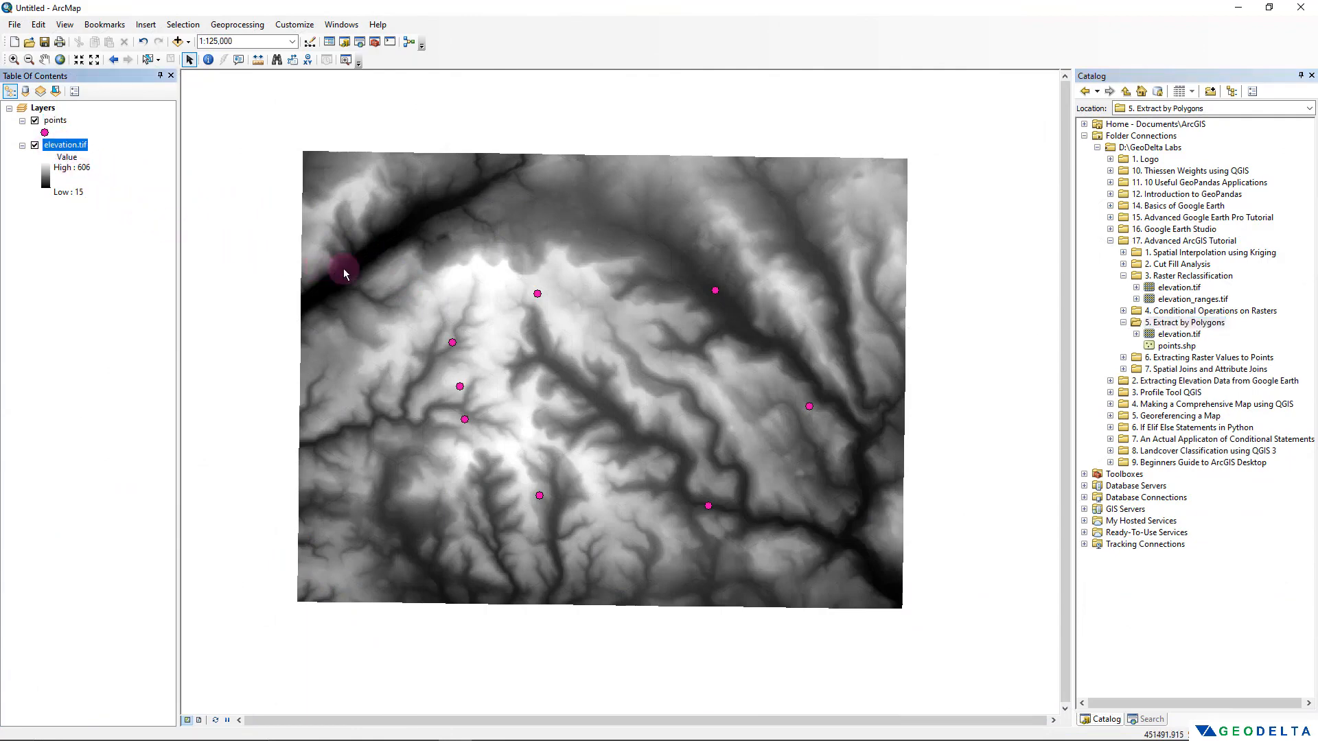
{"action": "left_click", "coordinate": [55, 121]}
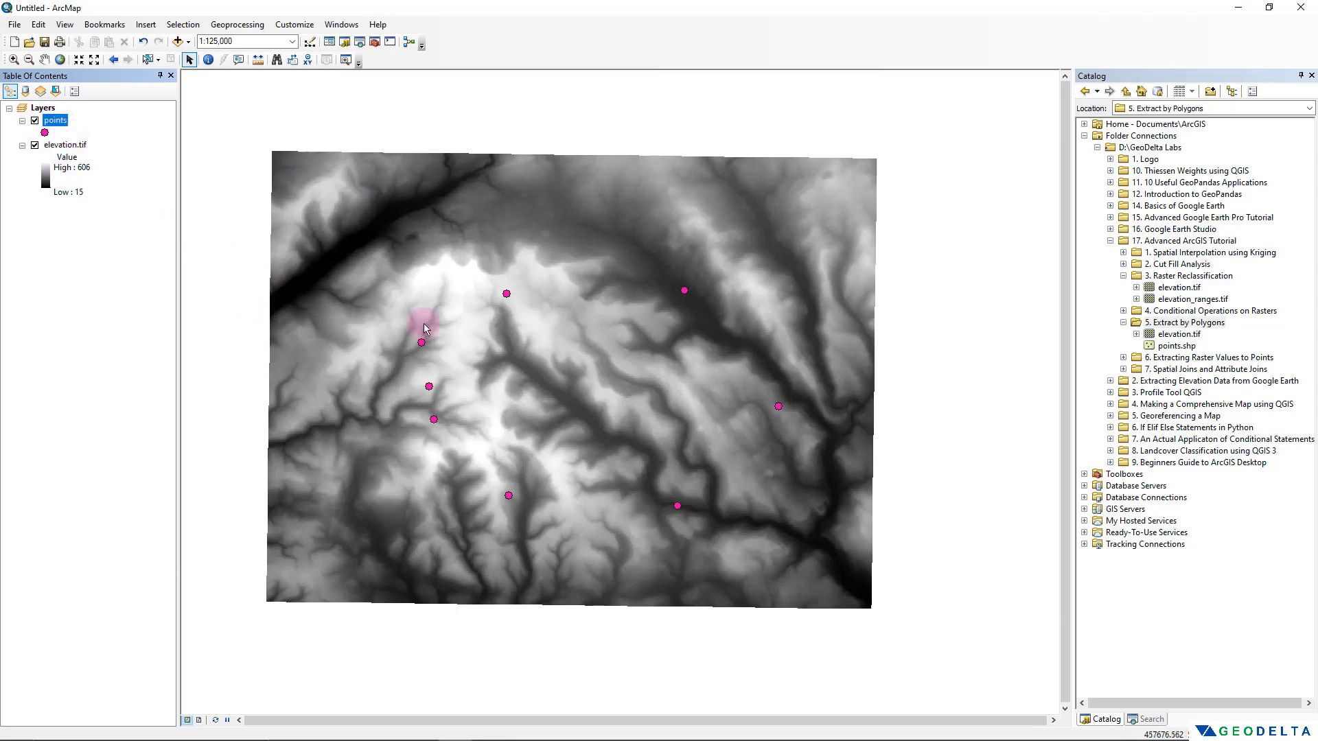
{"action": "left_click", "coordinate": [423, 318]}
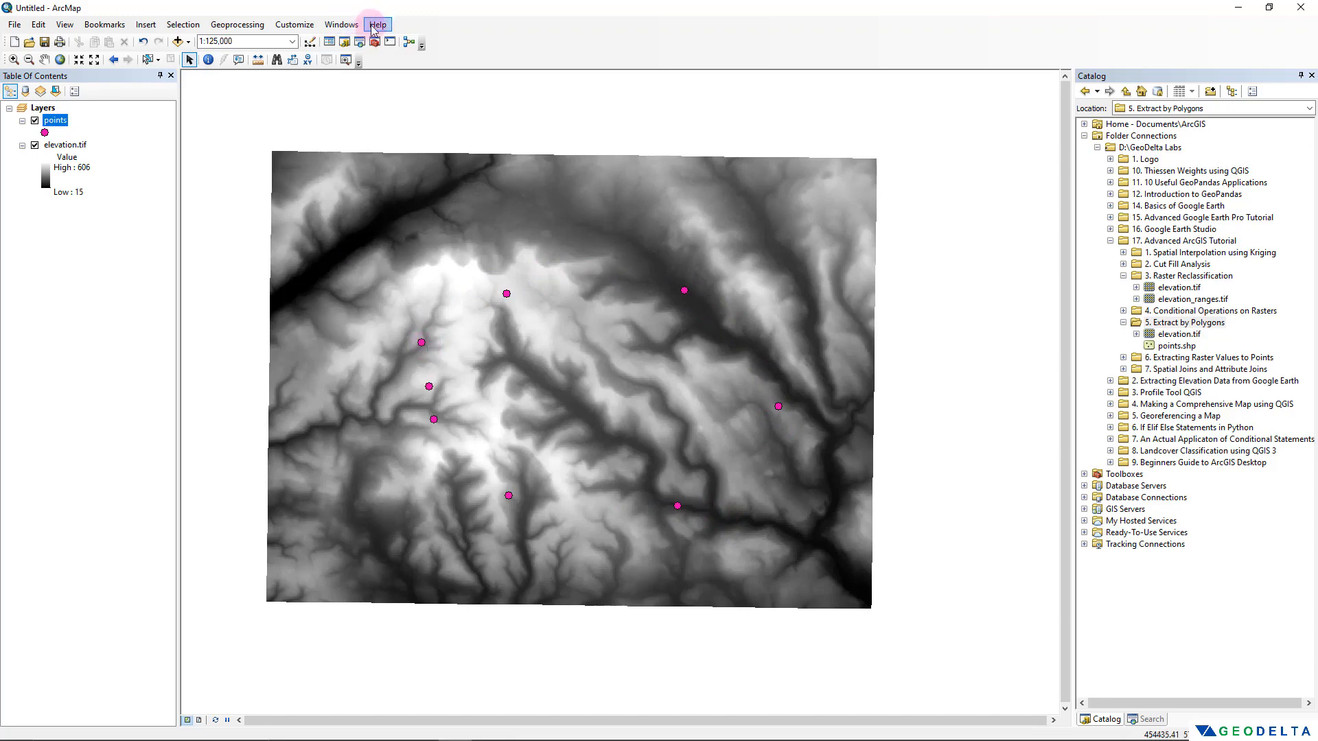
Step: Search the tools for "extract by polygon" and open the Extract by Polygon (Spatial Analyst) tool
{"action": "left_click", "coordinate": [359, 42]}
{"action": "double_click", "coordinate": [1096, 126]}
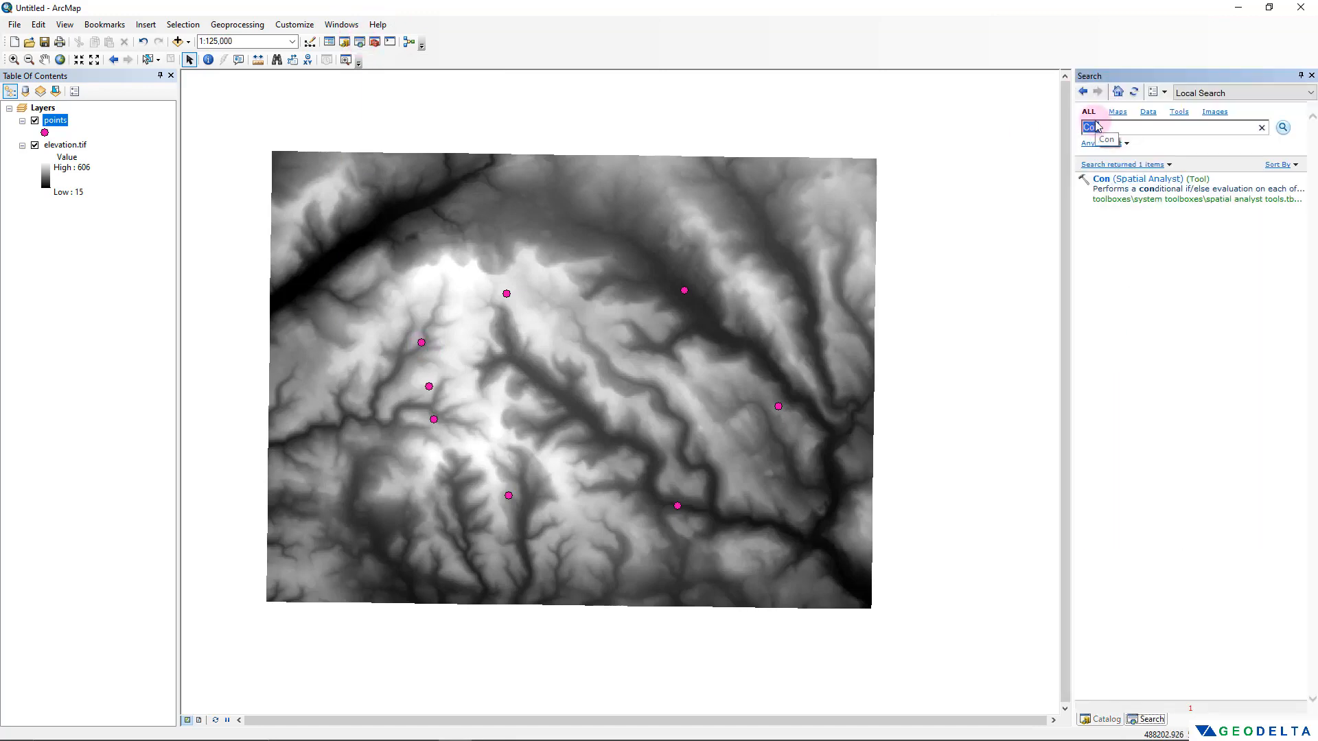
{"action": "type", "text": "extract by polygon"}
{"action": "key", "text": "Return"}
{"action": "left_click", "coordinate": [1134, 178]}
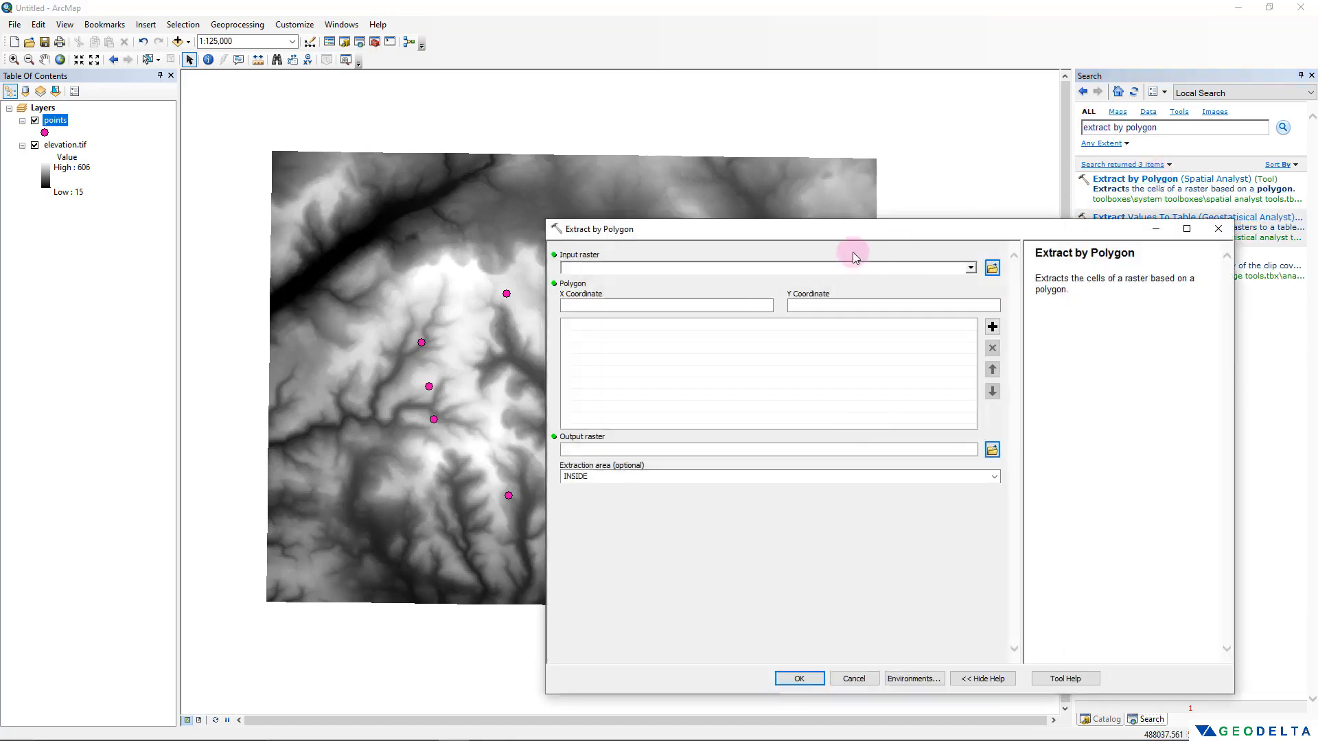
{"action": "mouse_move", "coordinate": [805, 237]}
{"action": "left_mouse_down"}
{"action": "mouse_move", "coordinate": [648, 222]}
{"action": "mouse_move", "coordinate": [916, 247]}
{"action": "mouse_move", "coordinate": [904, 218]}
{"action": "mouse_move", "coordinate": [851, 212]}
{"action": "left_mouse_up"}
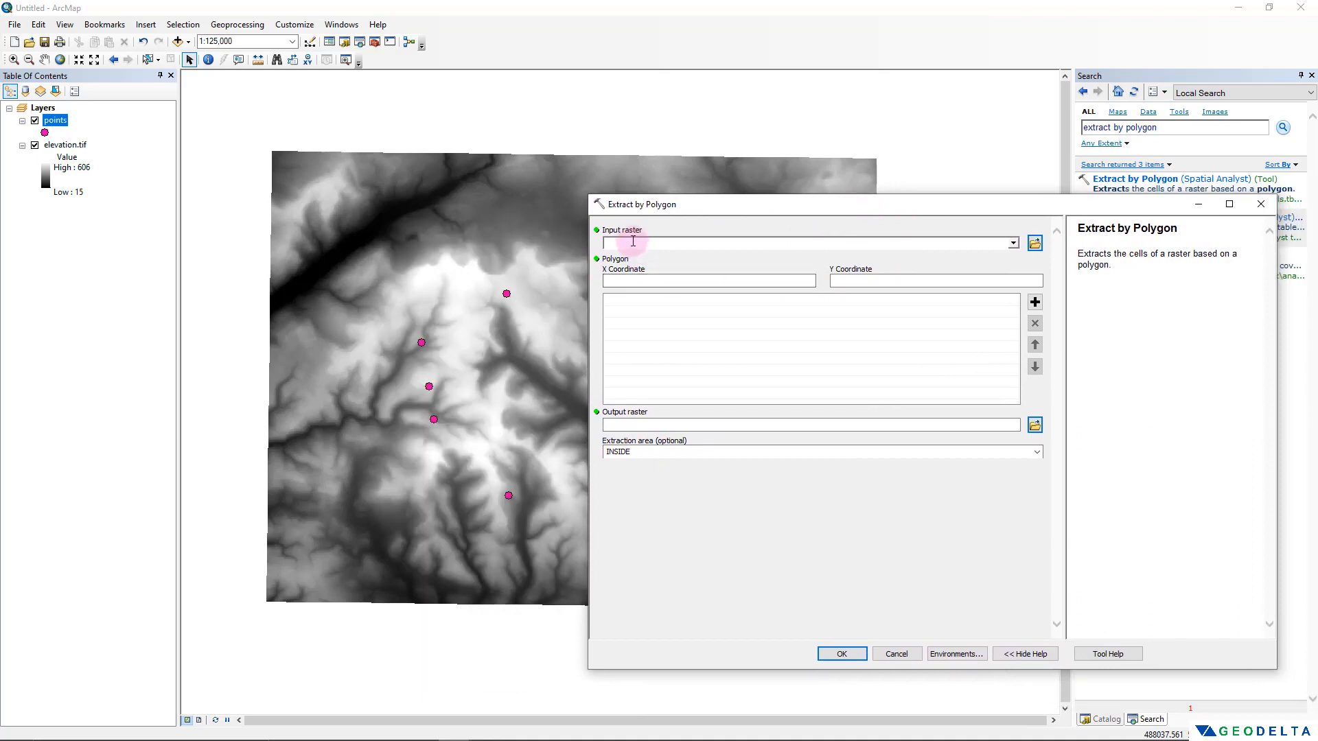
Step: Use elevation.tif as the input raster for Extract by Polygon and set the extraction area to OUTSIDE
{"action": "left_click", "coordinate": [65, 145]}
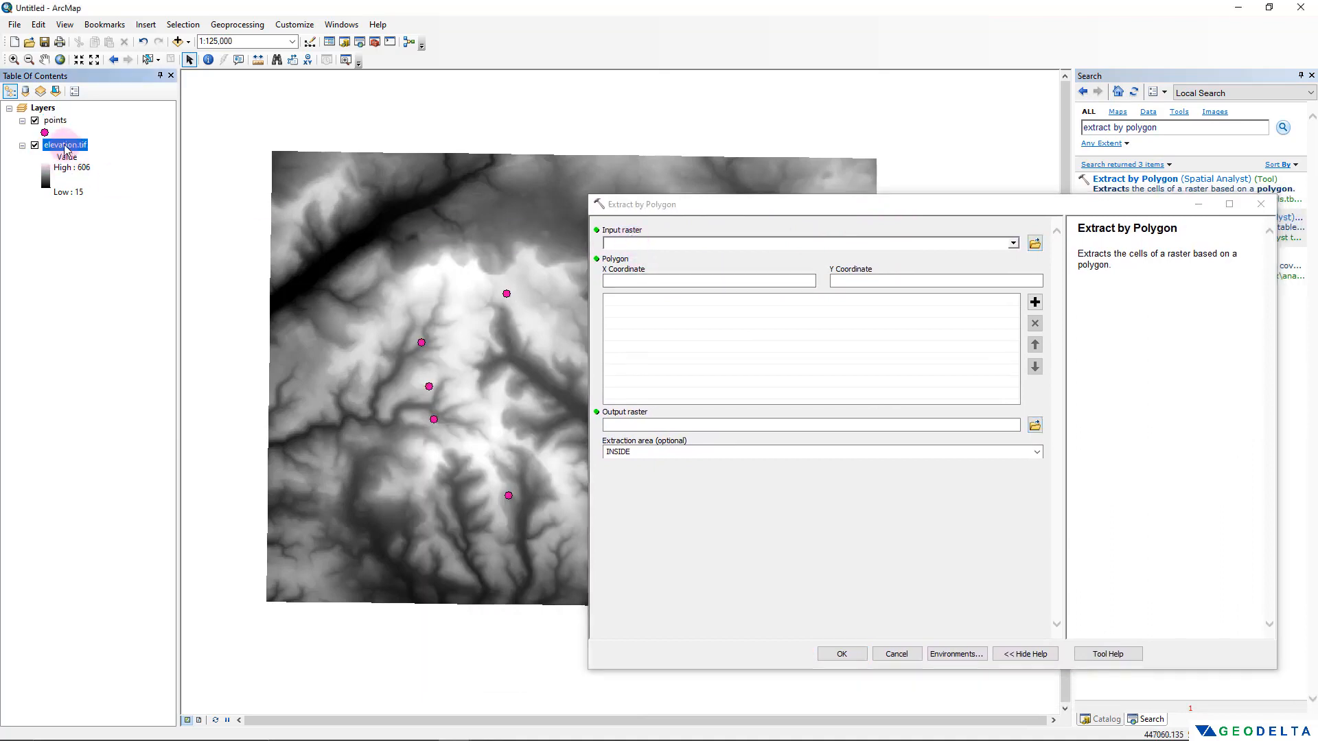
{"action": "left_click_drag", "start_coordinate": [59, 148], "coordinate": [652, 243]}
{"action": "left_click", "coordinate": [646, 438]}
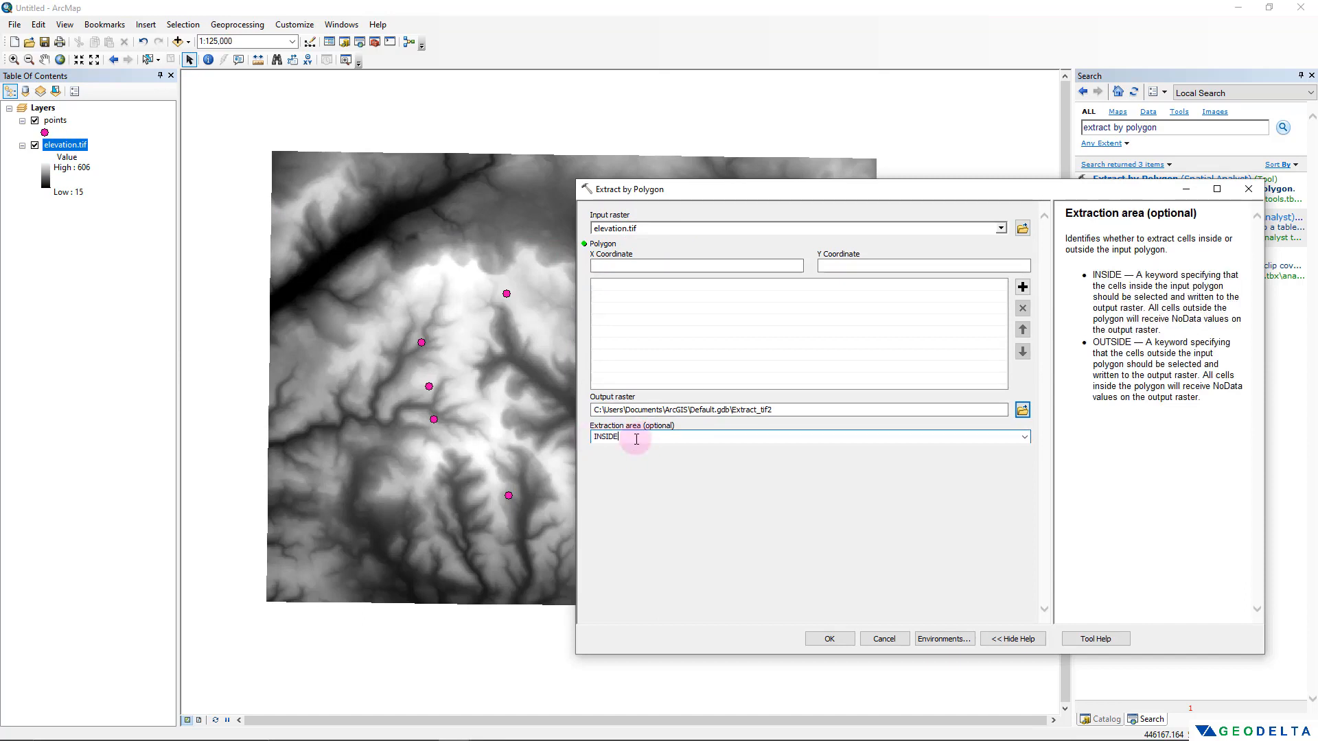
{"action": "left_click", "coordinate": [1024, 438]}
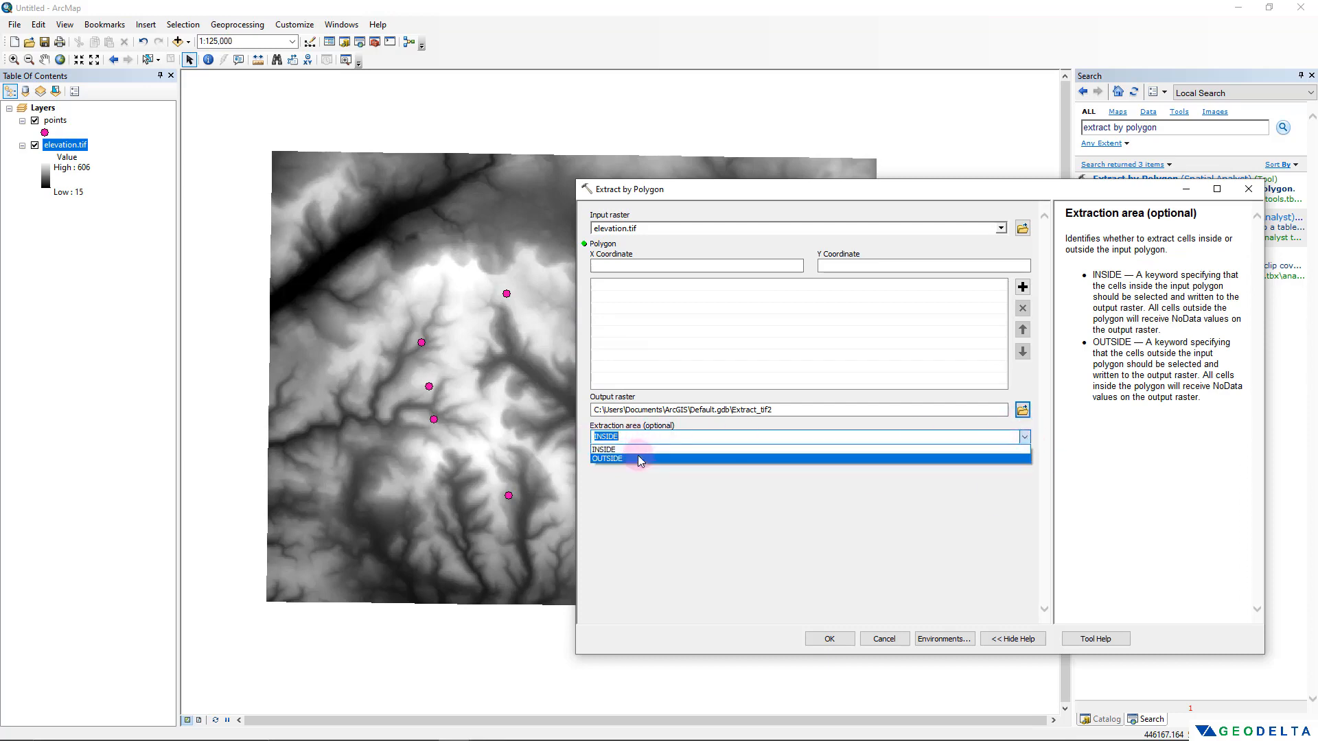
{"action": "left_click", "coordinate": [640, 459]}
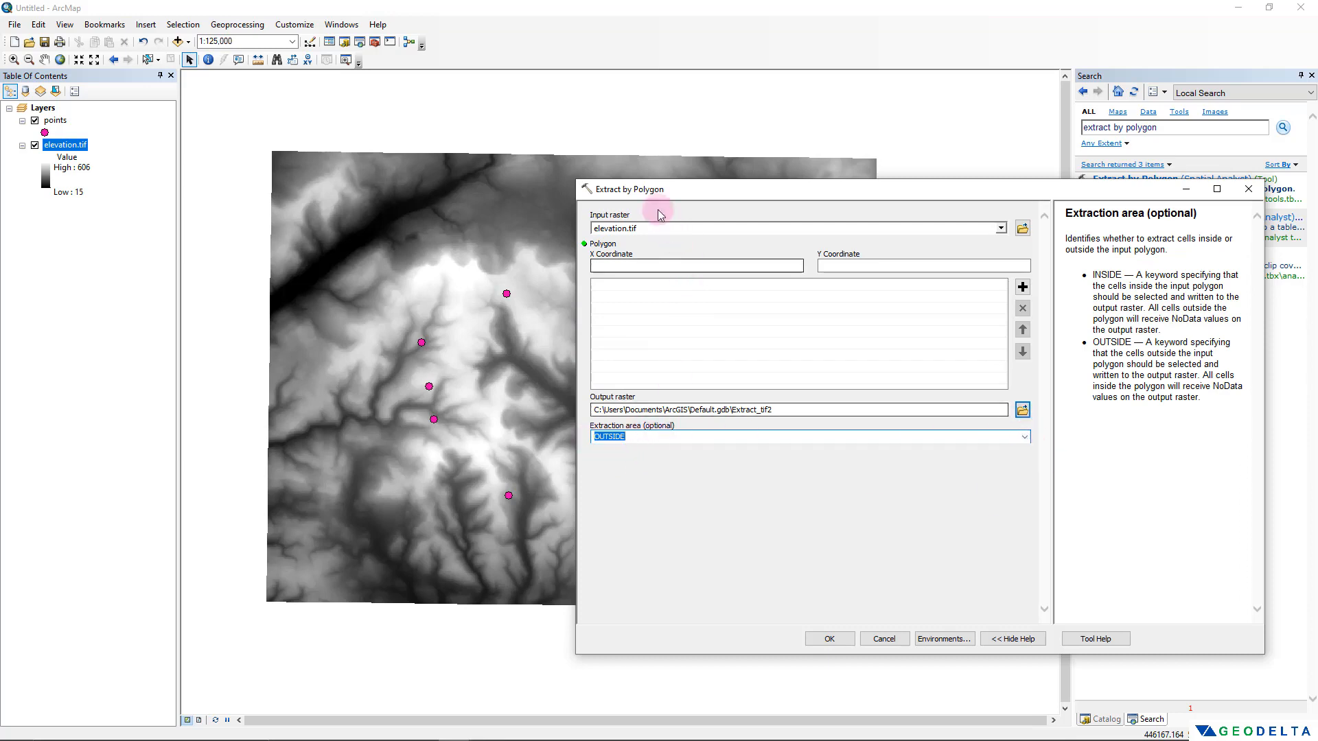
{"action": "left_click_drag", "start_coordinate": [641, 190], "coordinate": [706, 211]}
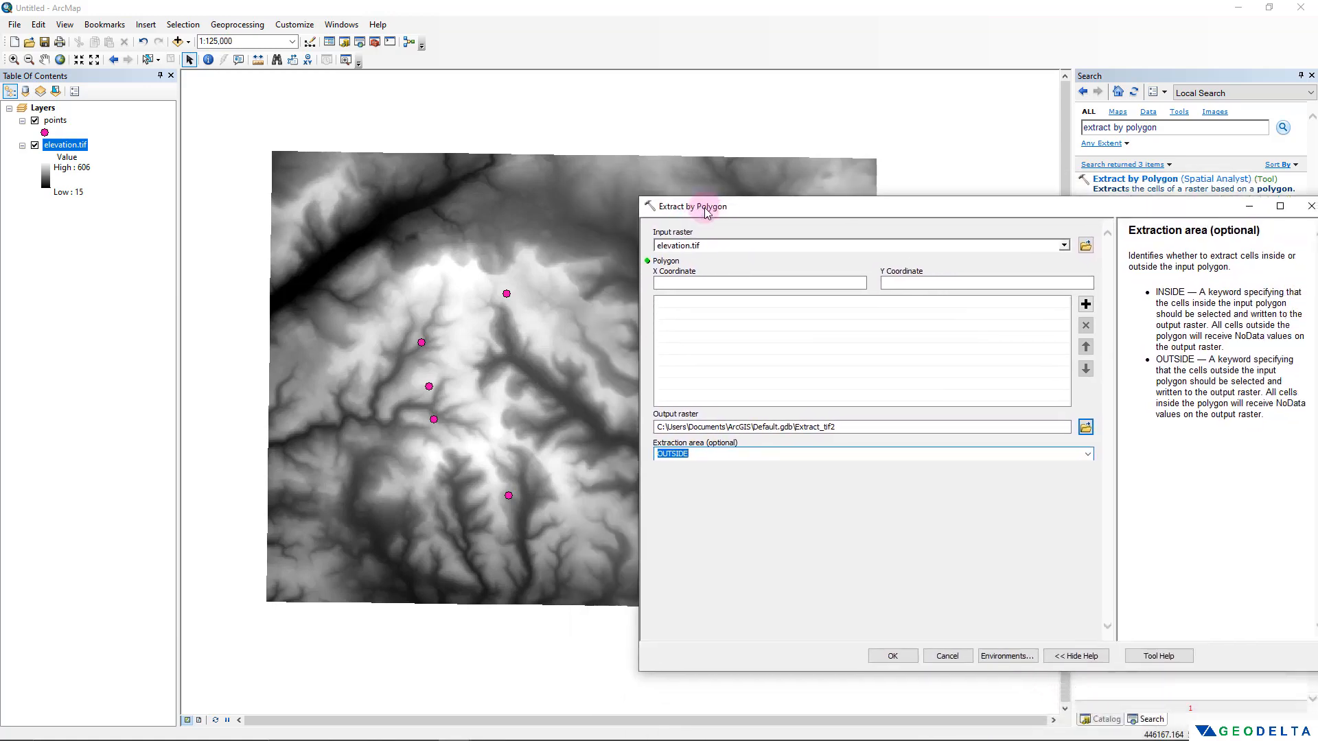
{"action": "left_click_drag", "start_coordinate": [507, 382], "coordinate": [356, 386]}
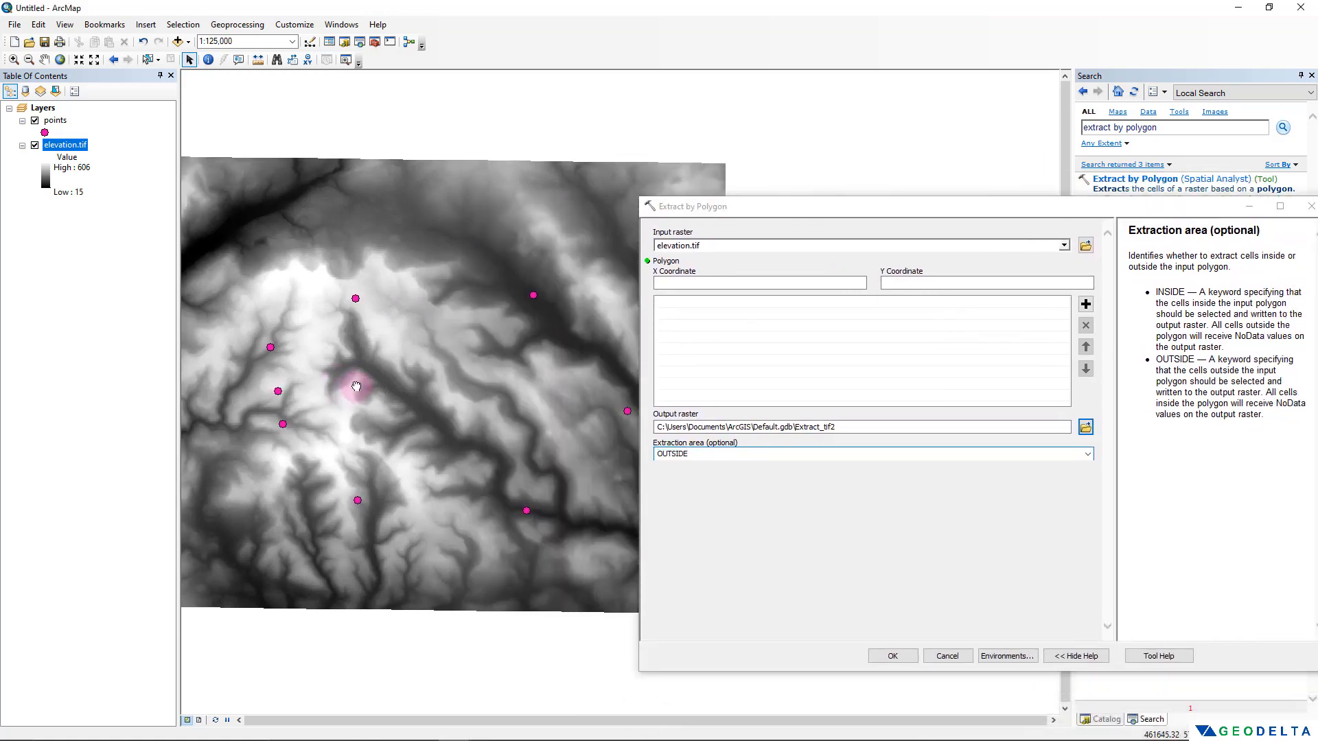
{"action": "scroll", "coordinate": [367, 384], "scroll_direction": "down", "scroll_amount": 1}
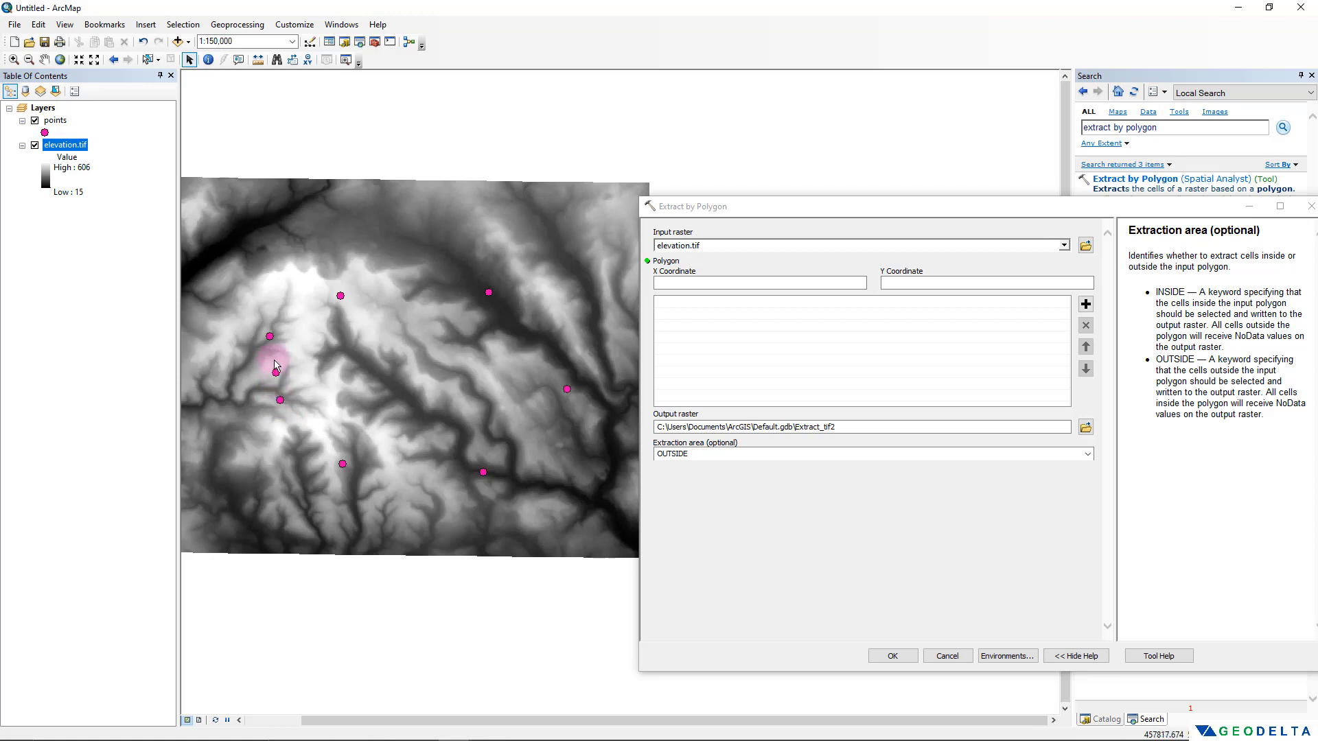
{"action": "left_click", "coordinate": [801, 284]}
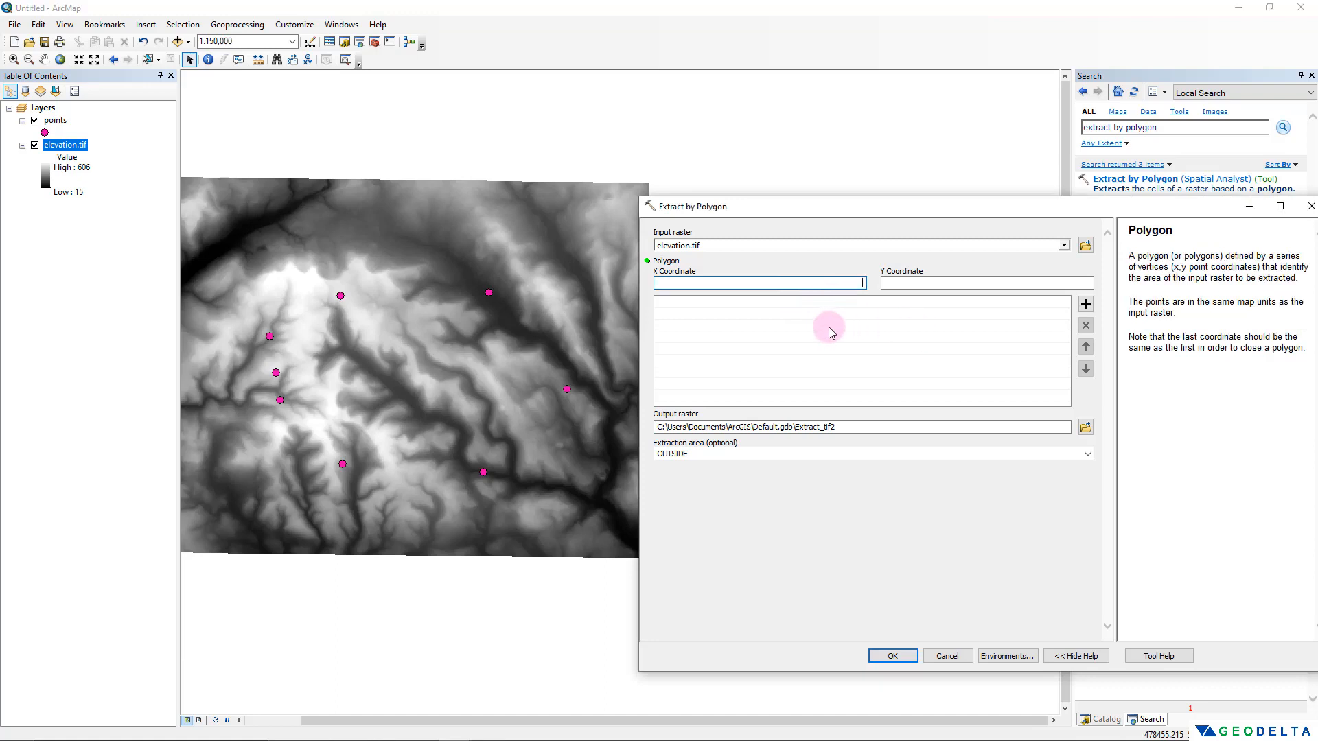
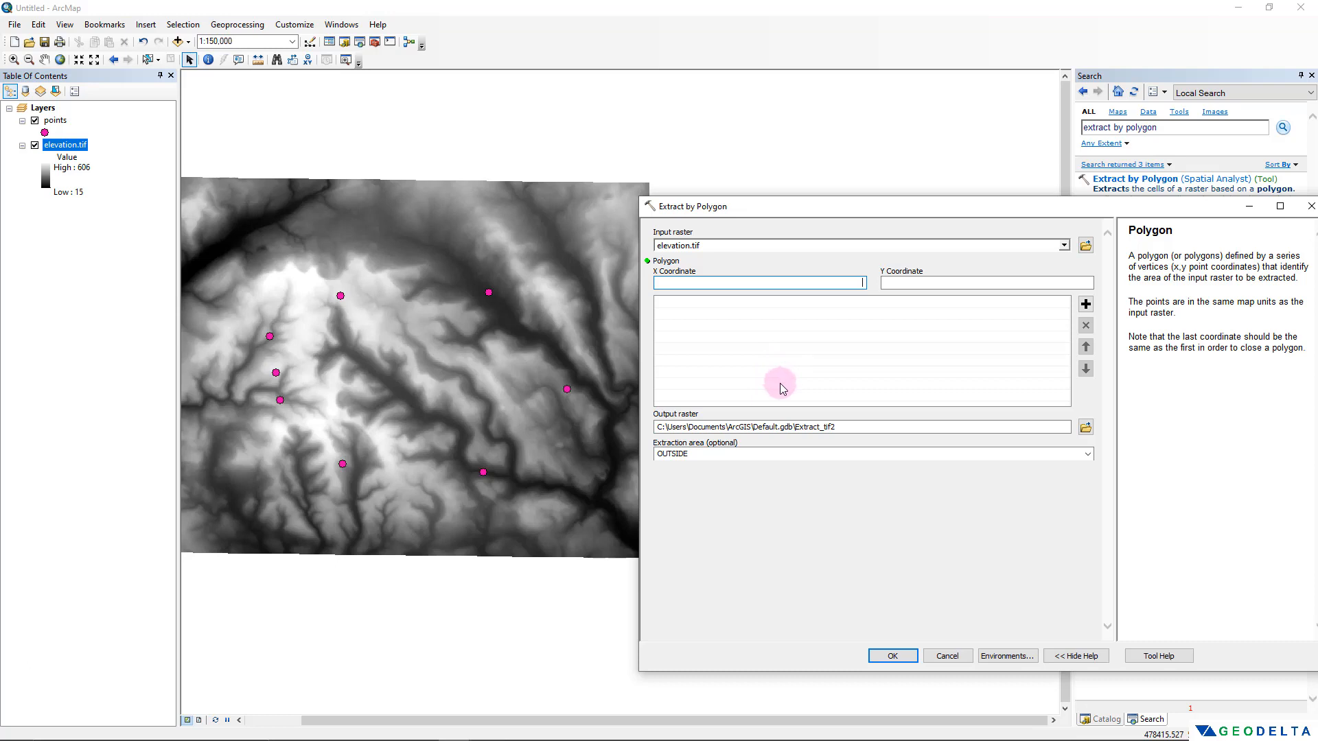
Step: Minimize the Extract by Polygon tool and open the points layer's attribute table beside the raster
{"action": "left_click", "coordinate": [1249, 210]}
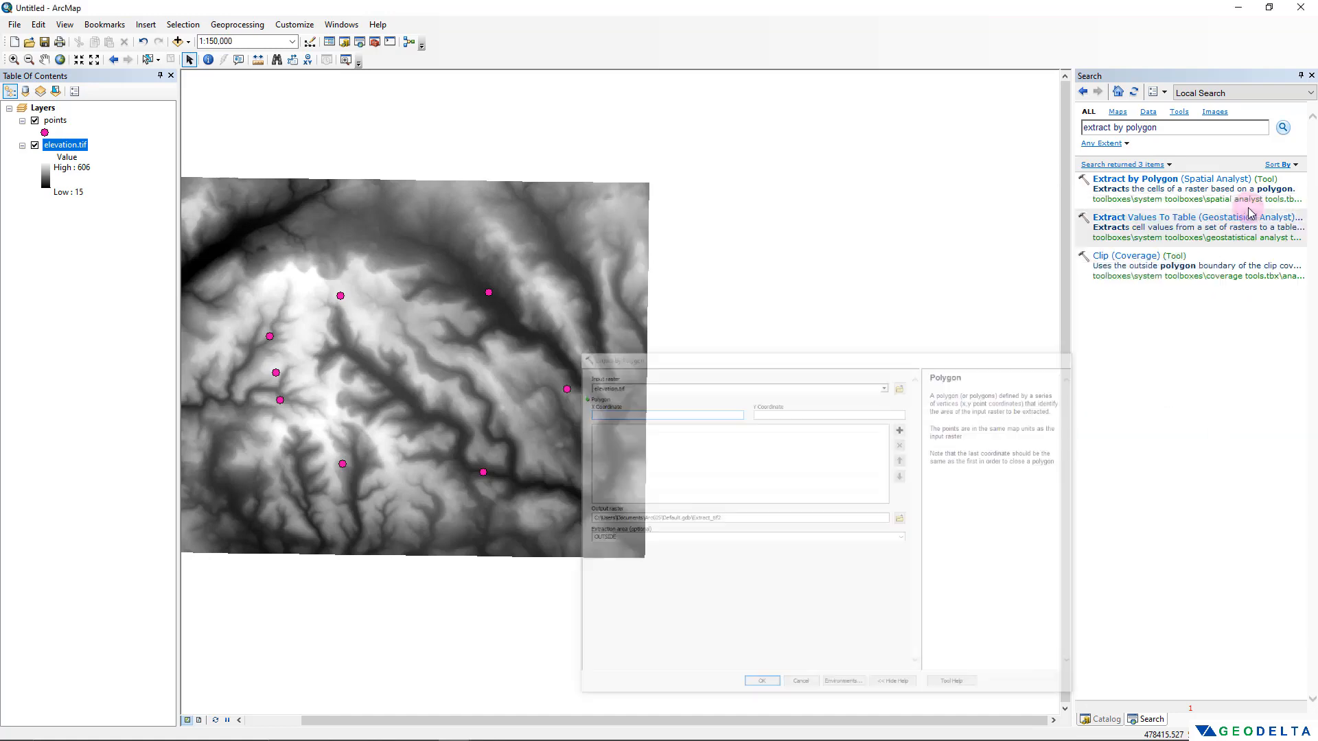
{"action": "left_click", "coordinate": [56, 122]}
{"action": "right_click", "coordinate": [59, 128]}
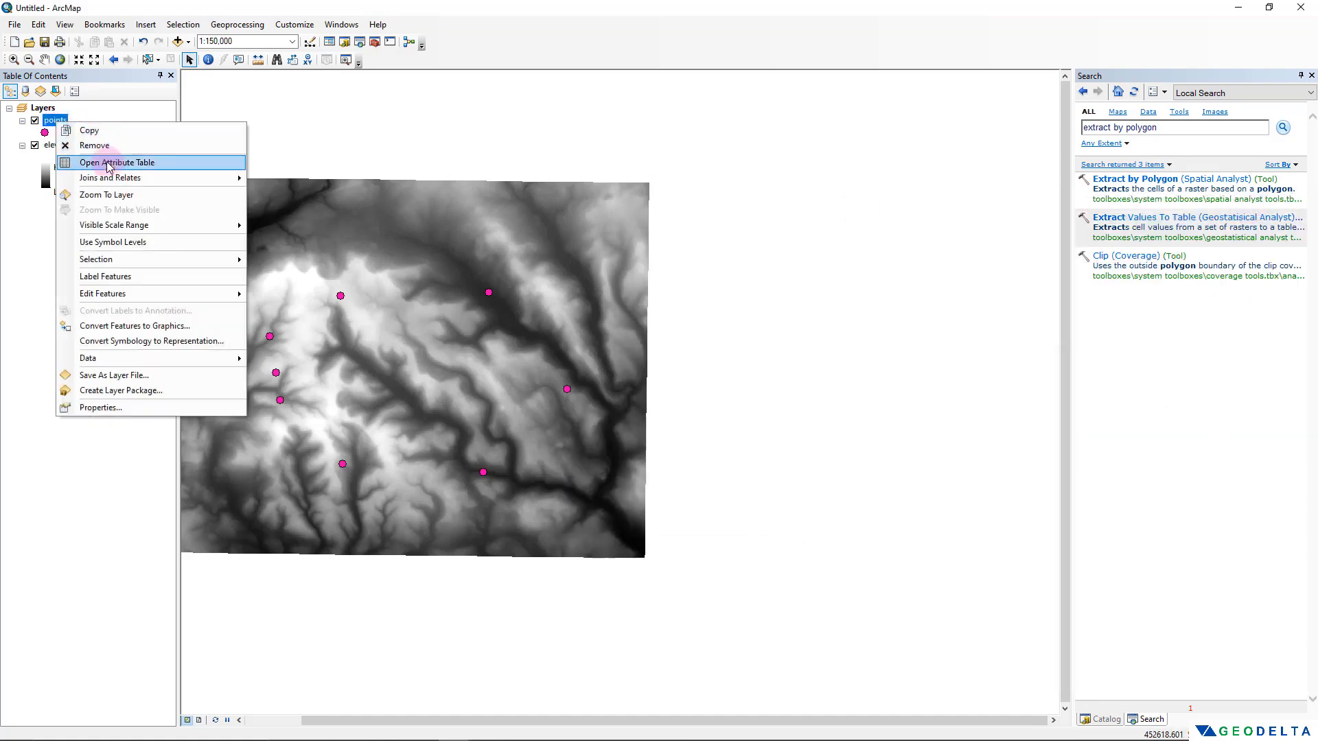
{"action": "left_click", "coordinate": [114, 164]}
{"action": "left_click_drag", "start_coordinate": [278, 277], "coordinate": [883, 238]}
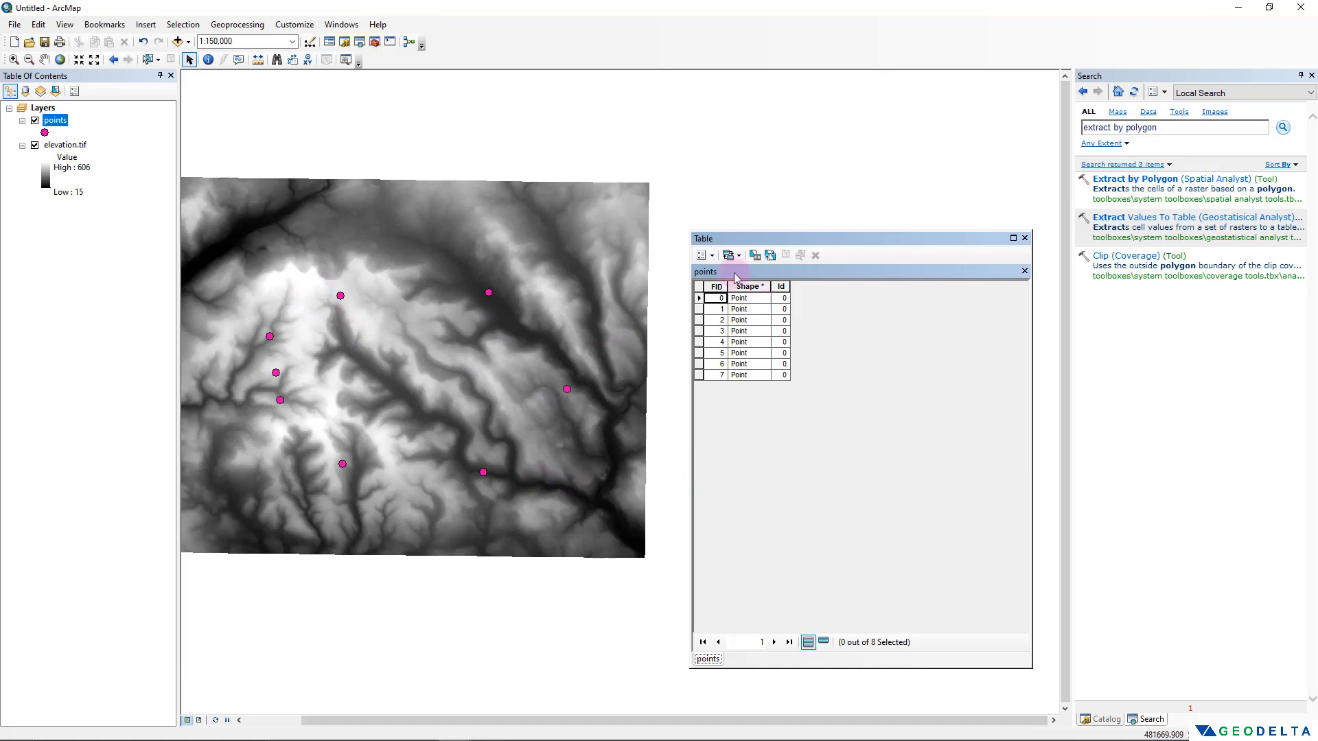
Step: Add a field named X of type Double to the points attribute table
{"action": "left_click", "coordinate": [712, 260]}
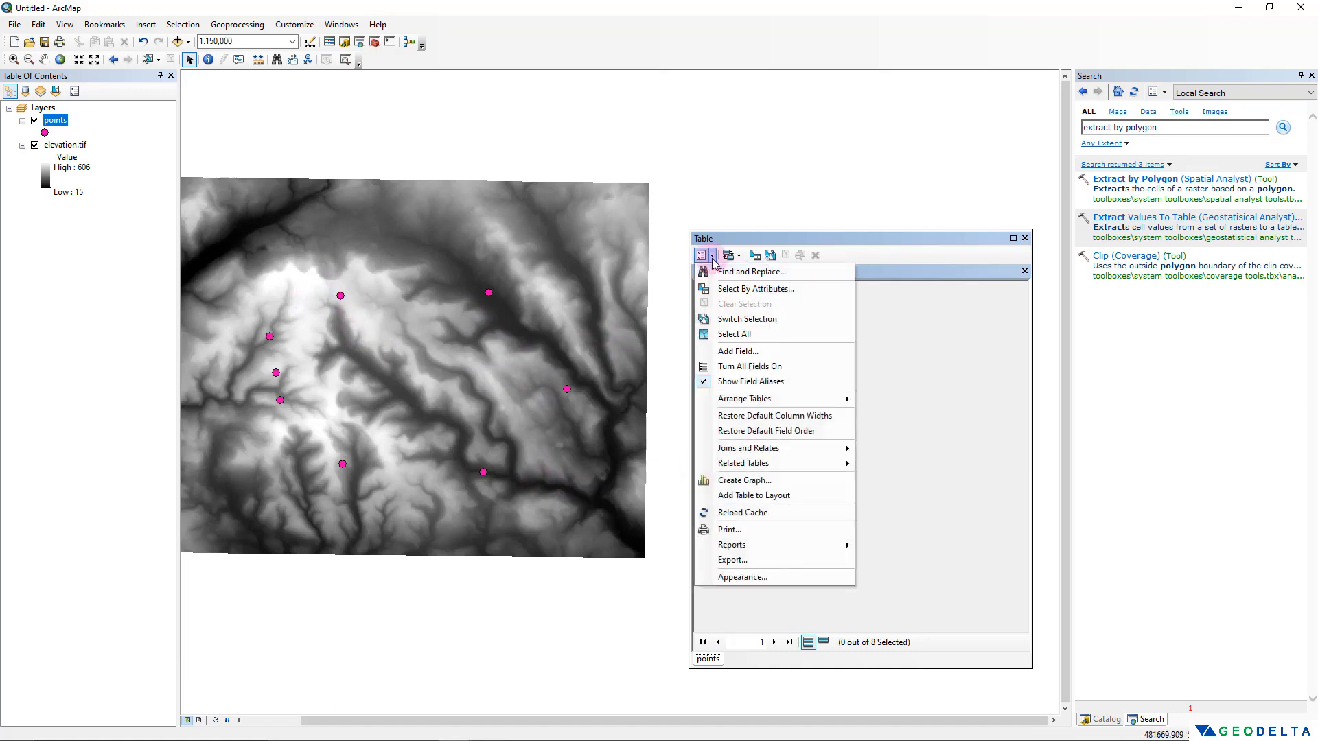
{"action": "left_click", "coordinate": [741, 351]}
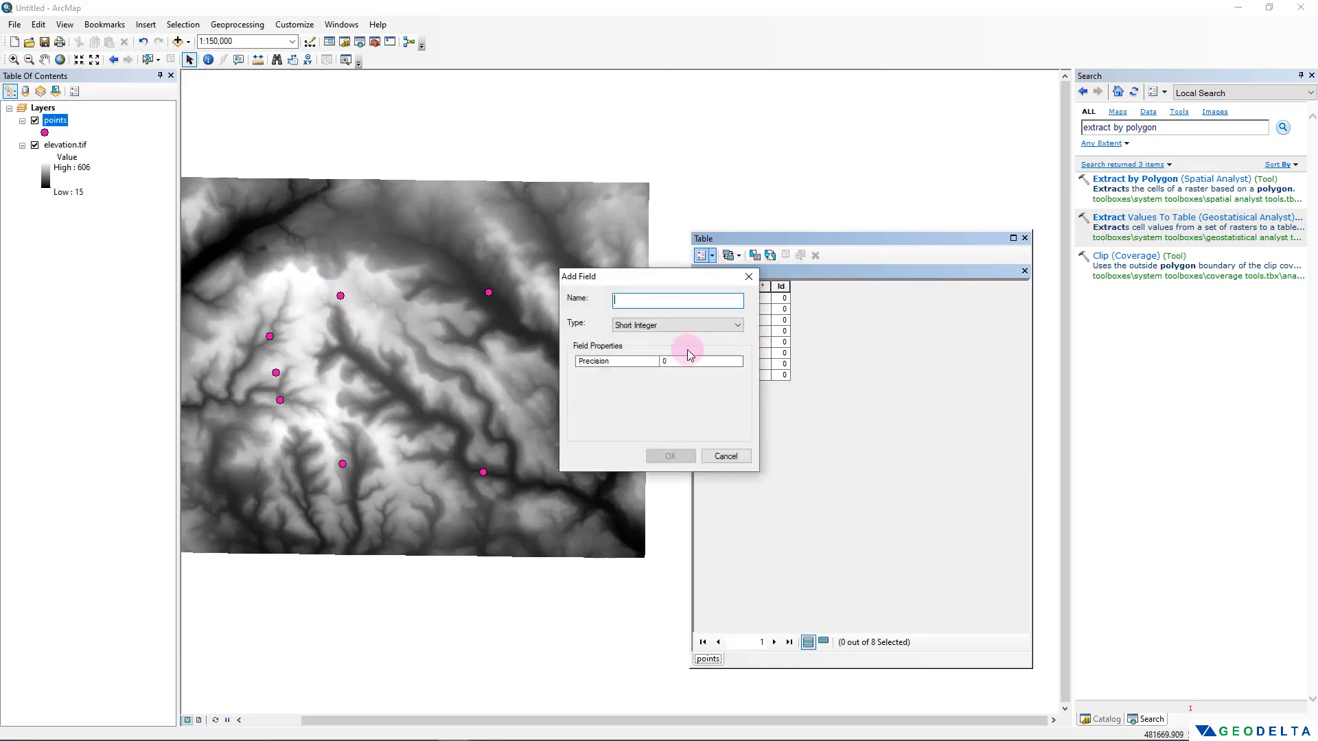
{"action": "type", "text": "X"}
{"action": "left_click", "coordinate": [673, 325]}
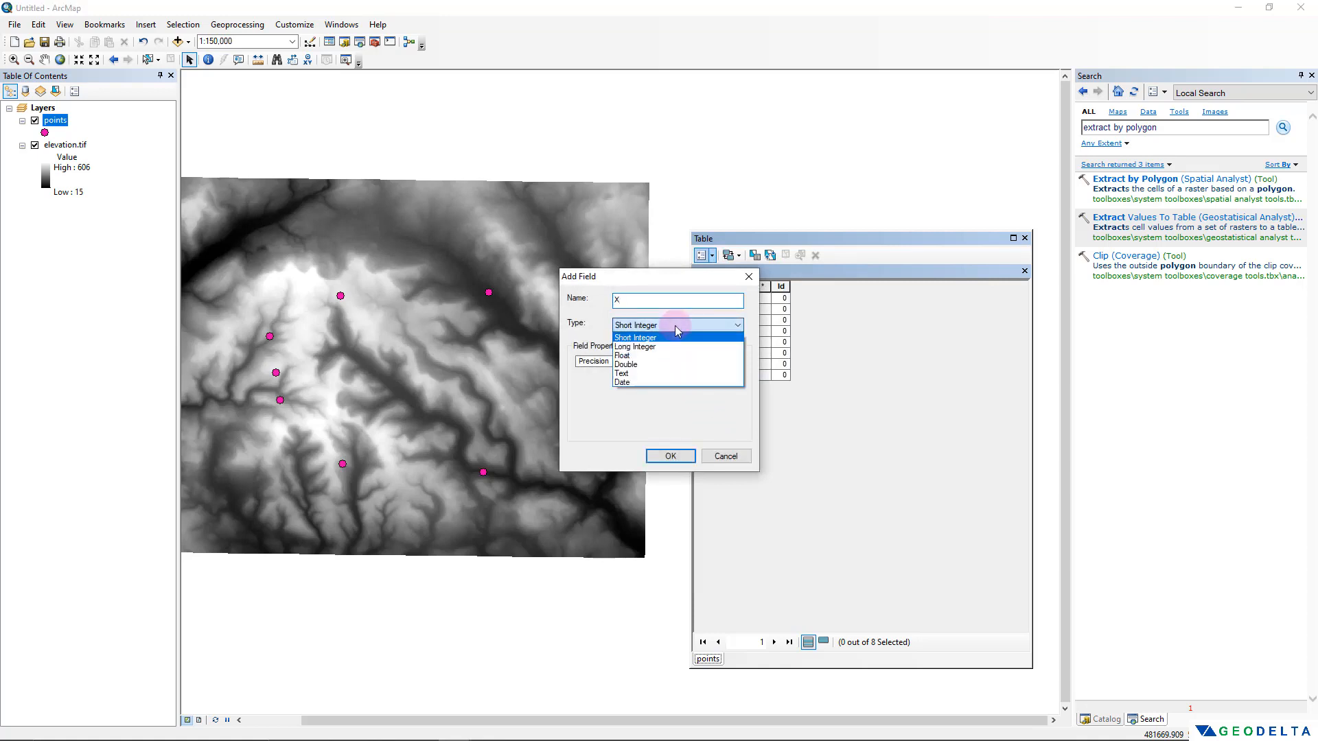
{"action": "left_click", "coordinate": [670, 364]}
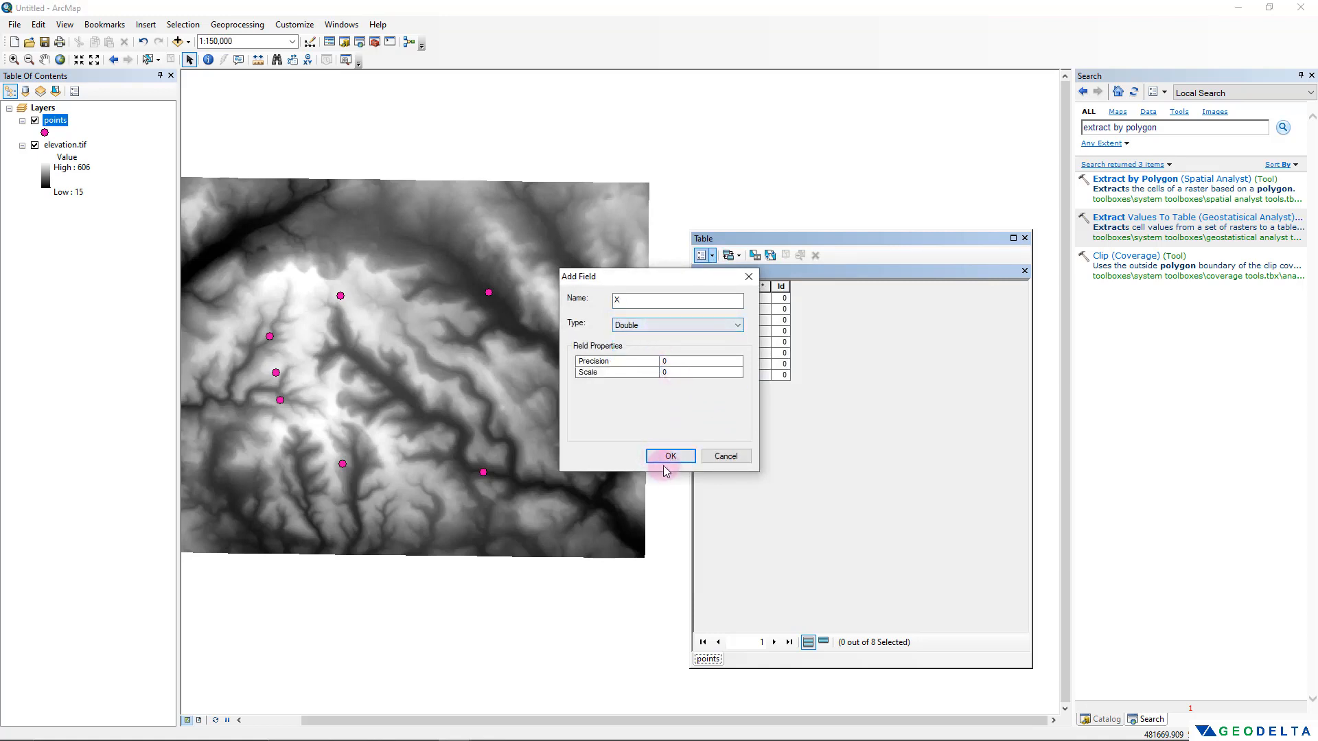
{"action": "left_click", "coordinate": [670, 456]}
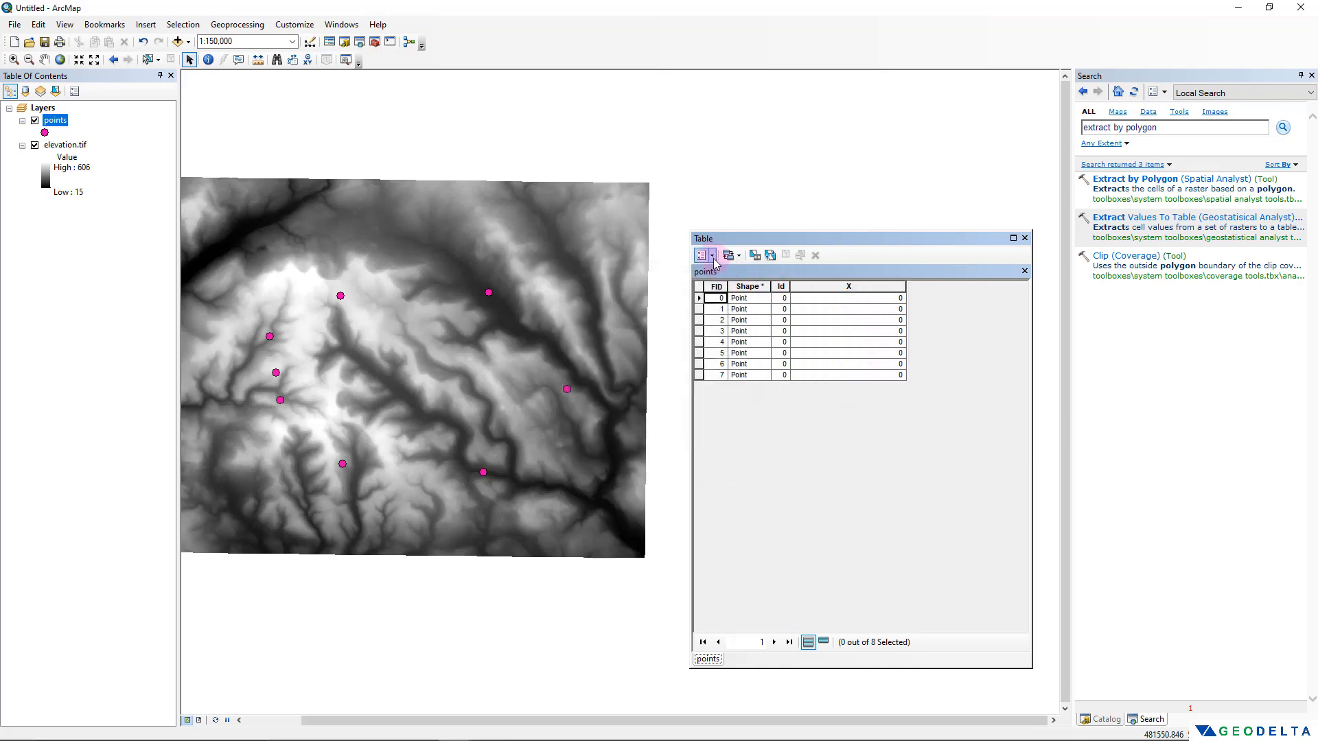
Step: Add a field named Y of type Double to the points attribute table
{"action": "left_click", "coordinate": [703, 255]}
{"action": "left_click", "coordinate": [729, 356]}
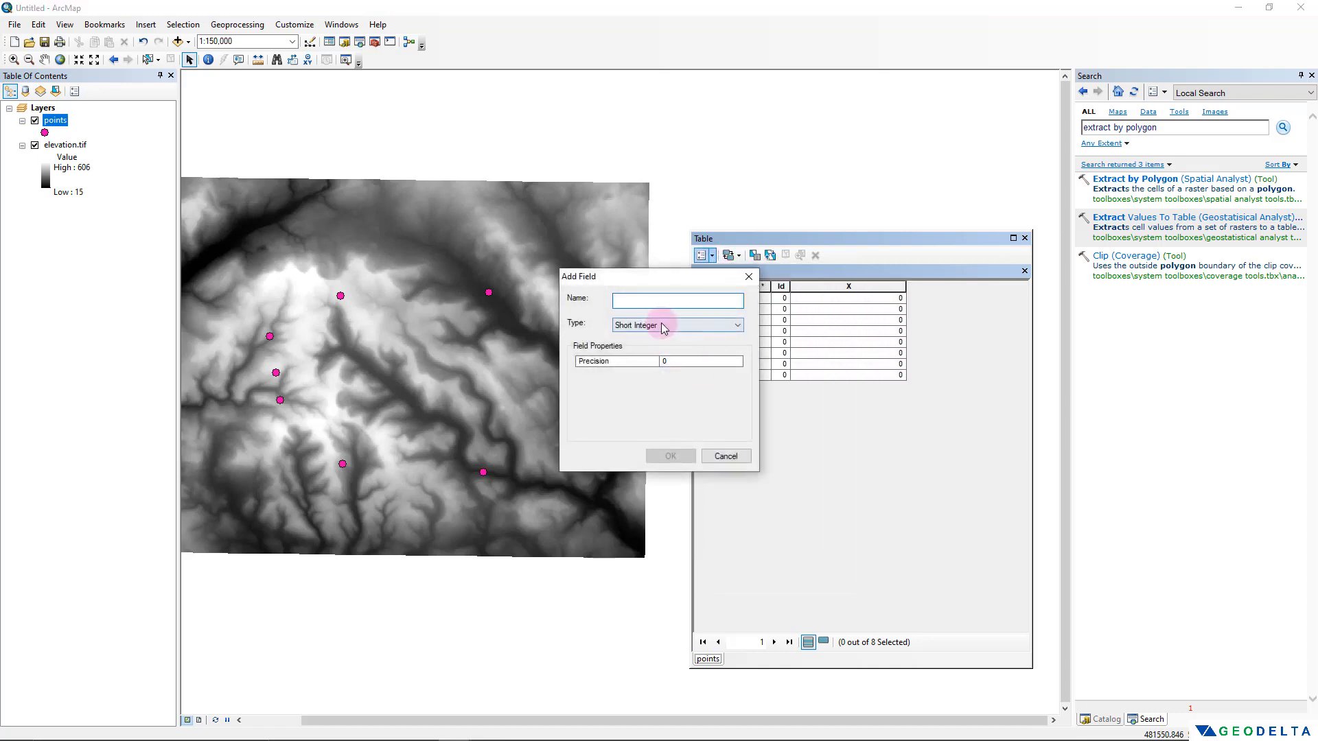
{"action": "type", "text": "Y"}
{"action": "key", "text": "Return"}
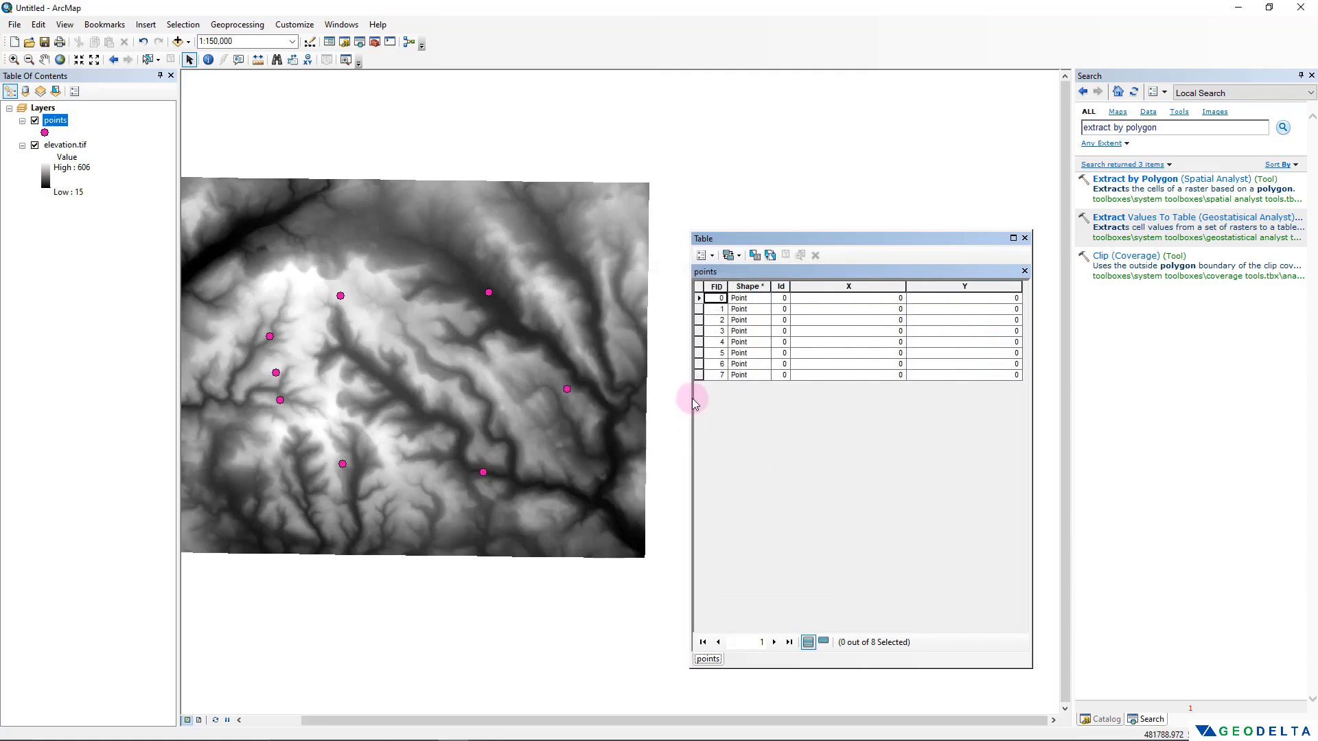
Step: Calculate the X field's geometry as X Coordinate of Point in meters, using the data source's coordinate system
{"action": "left_click_drag", "start_coordinate": [691, 394], "coordinate": [626, 391]}
{"action": "left_click", "coordinate": [760, 286]}
{"action": "right_click", "coordinate": [762, 288]}
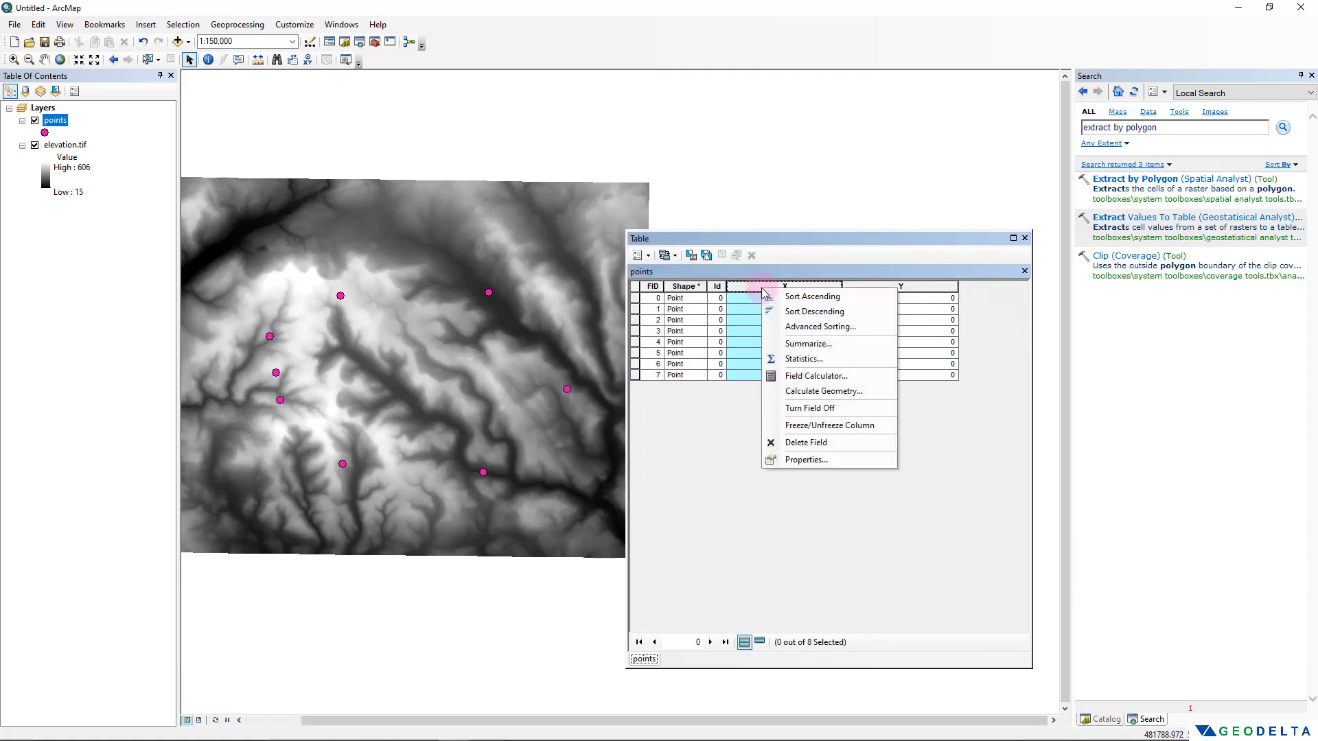
{"action": "left_click", "coordinate": [833, 391]}
{"action": "left_click", "coordinate": [628, 405]}
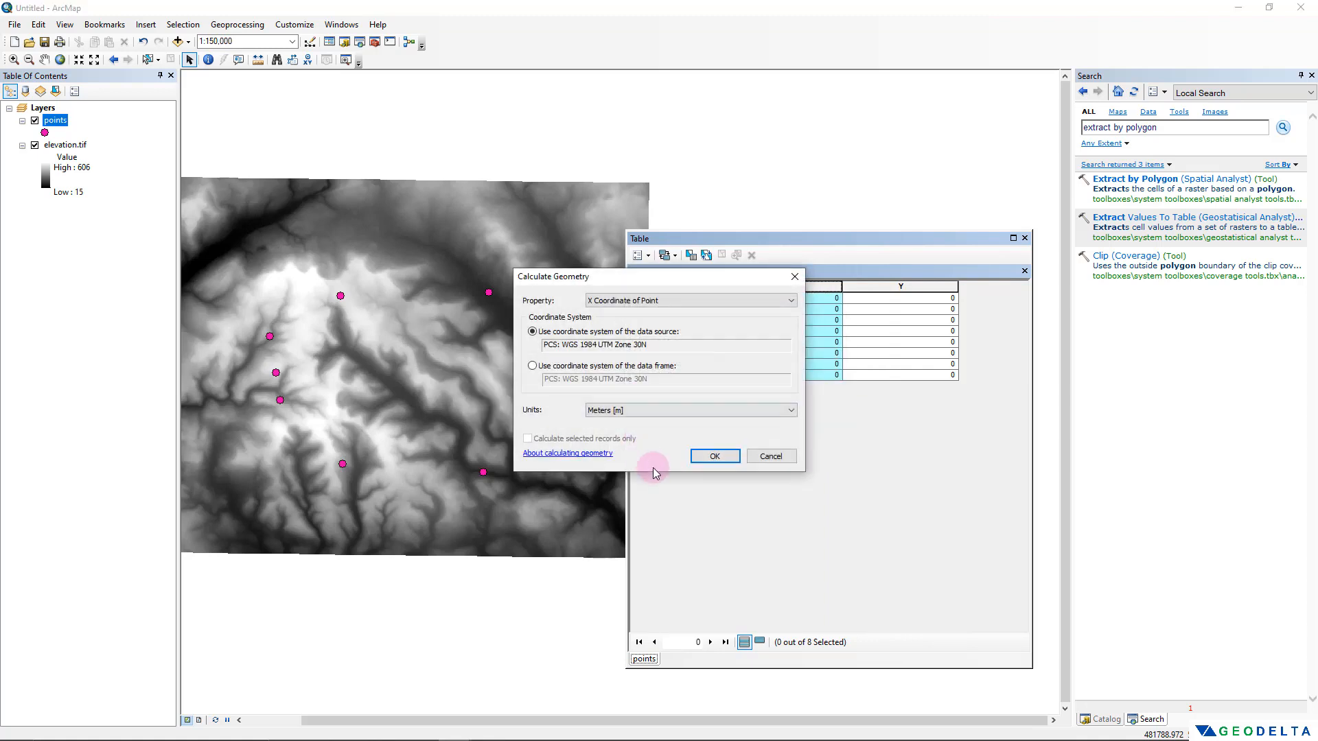
{"action": "left_click", "coordinate": [647, 301]}
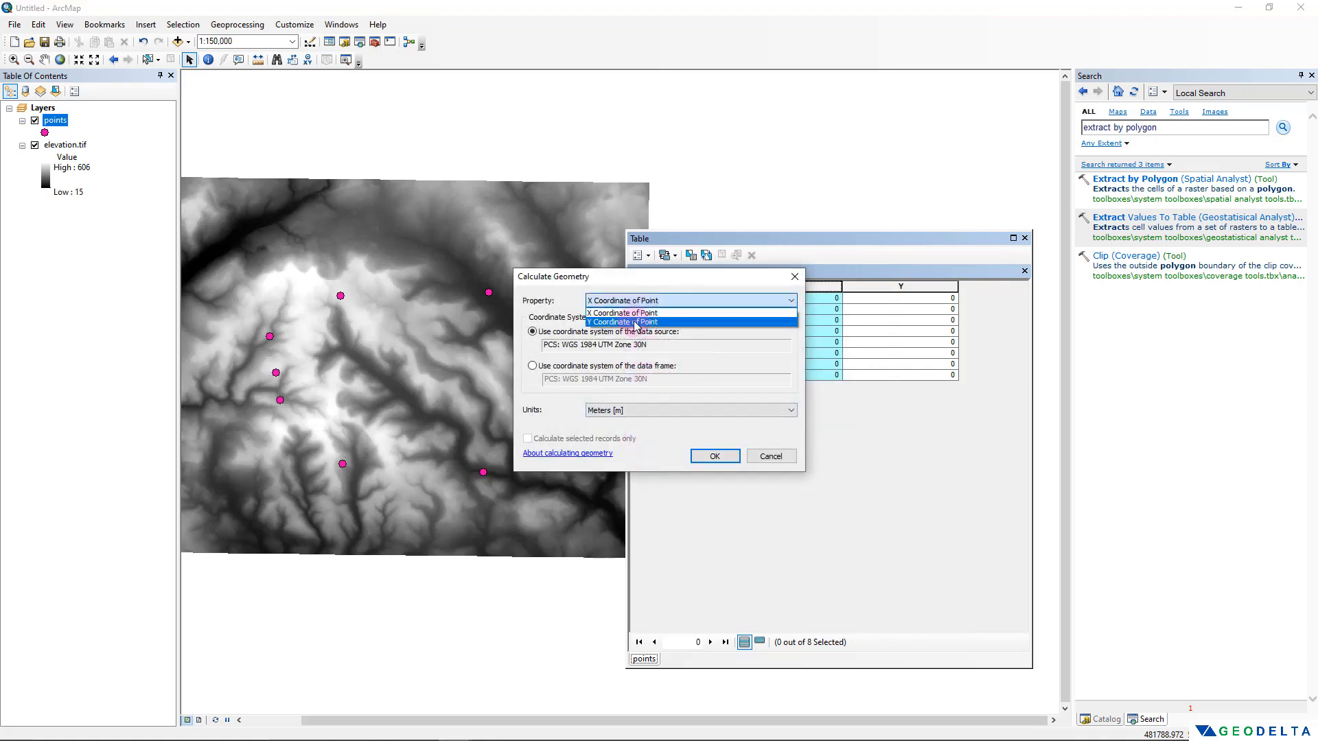
{"action": "left_click", "coordinate": [637, 313]}
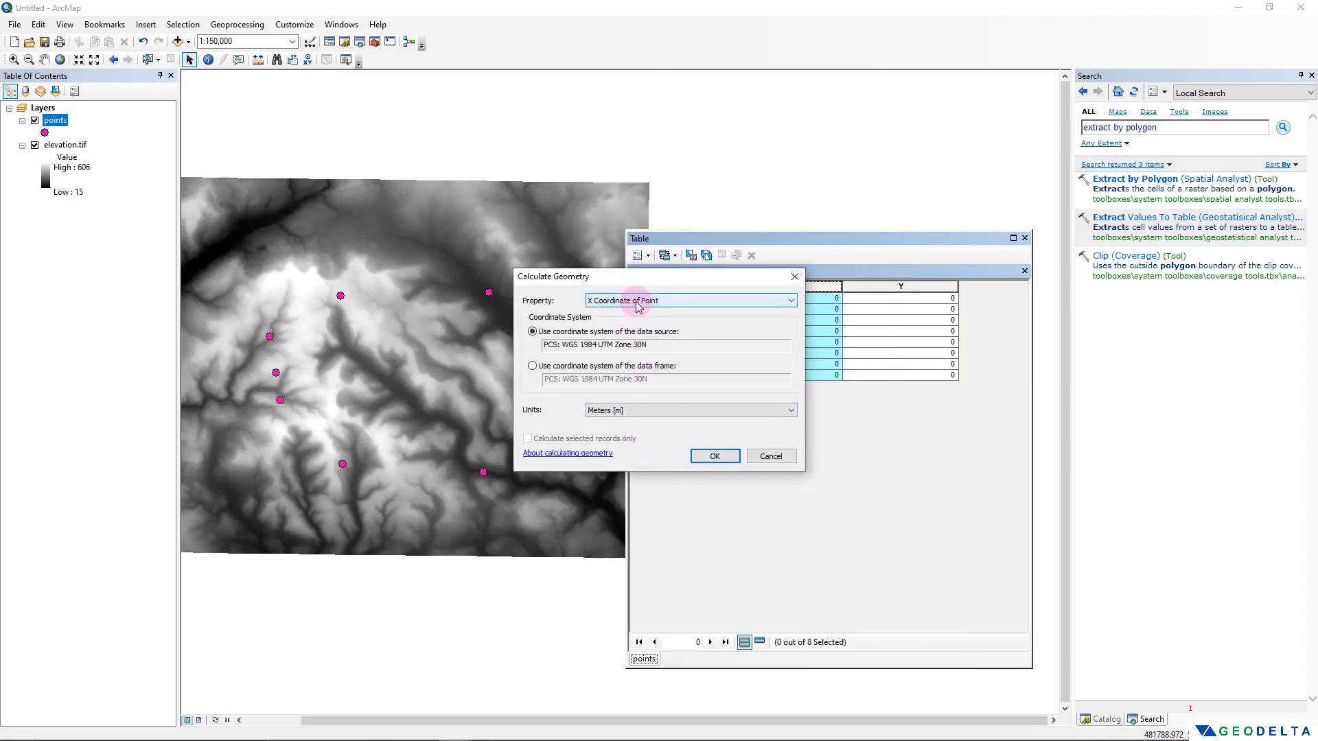
{"action": "left_click", "coordinate": [649, 410]}
{"action": "left_click", "coordinate": [637, 460]}
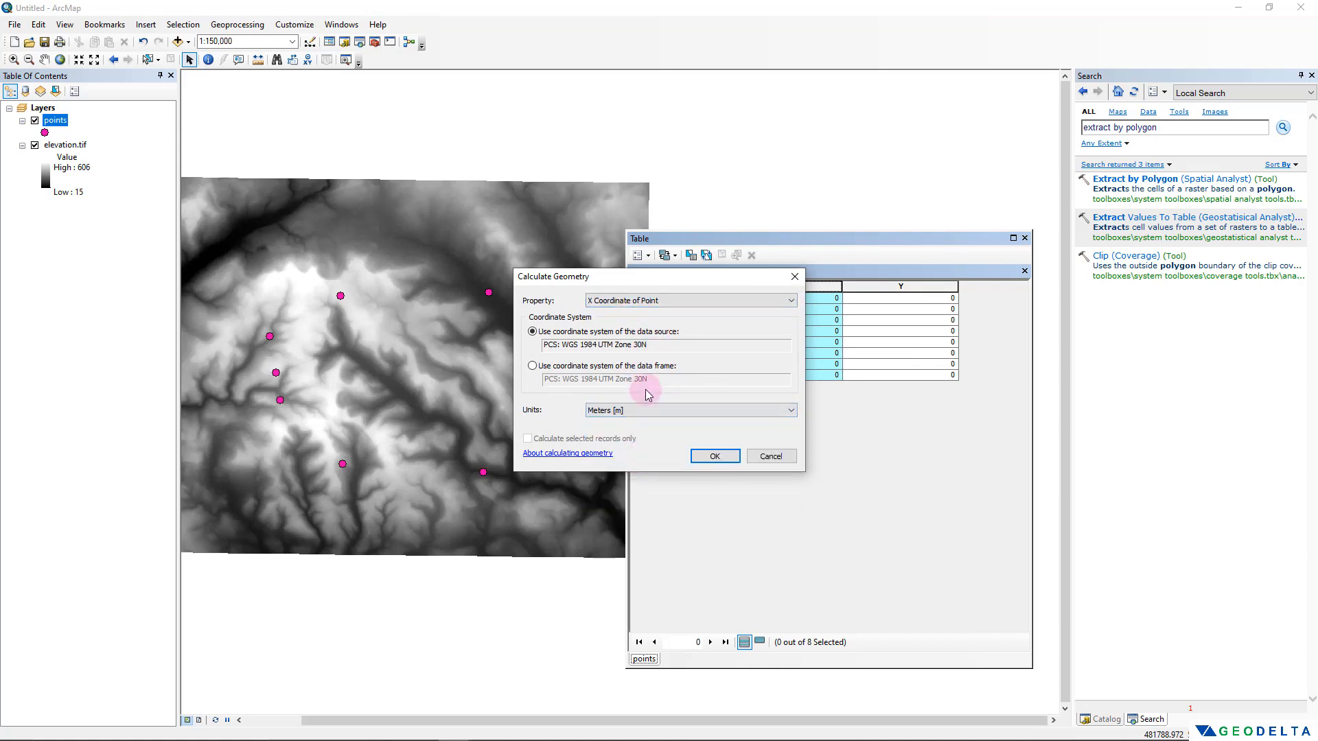
{"action": "left_click", "coordinate": [717, 456]}
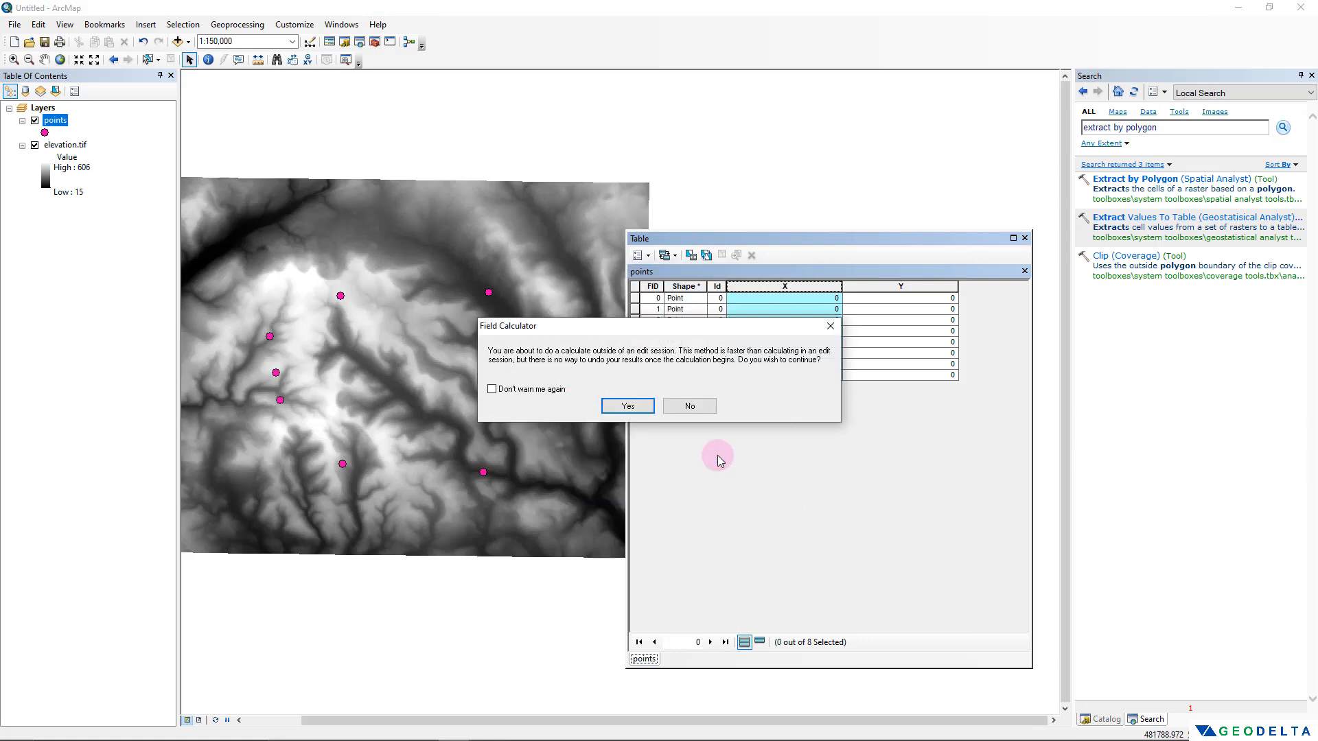
{"action": "left_click", "coordinate": [624, 407]}
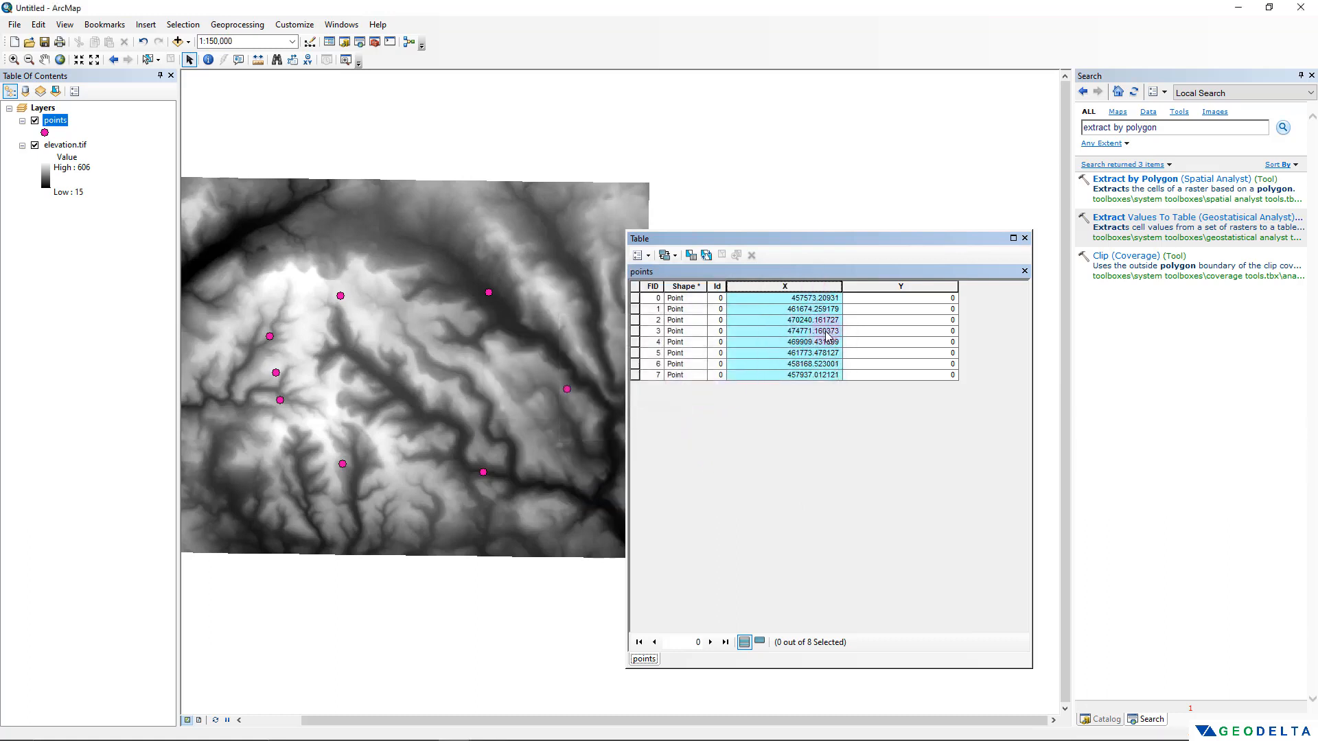
Step: Calculate the Y field's geometry as Y Coordinate of Point in meters, using the data source's coordinate system
{"action": "right_click", "coordinate": [872, 287]}
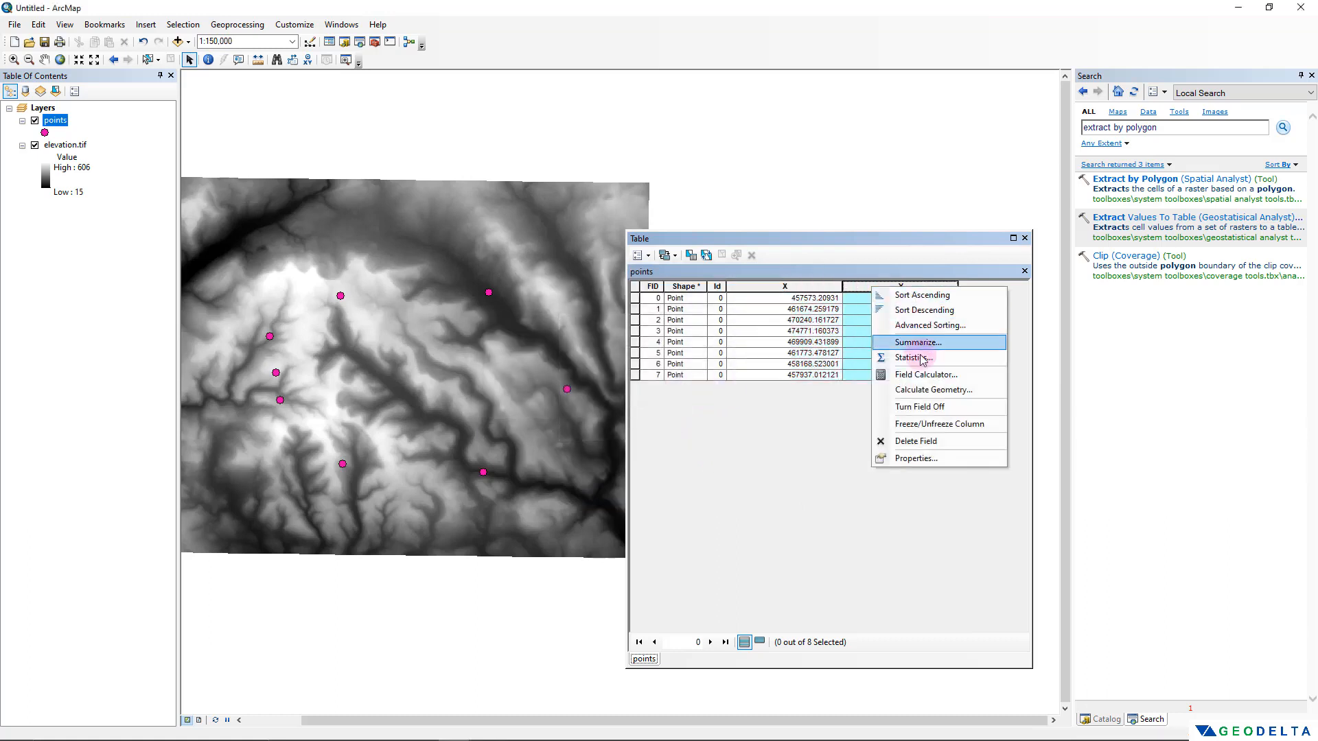
{"action": "left_click", "coordinate": [926, 390]}
{"action": "left_click", "coordinate": [629, 406]}
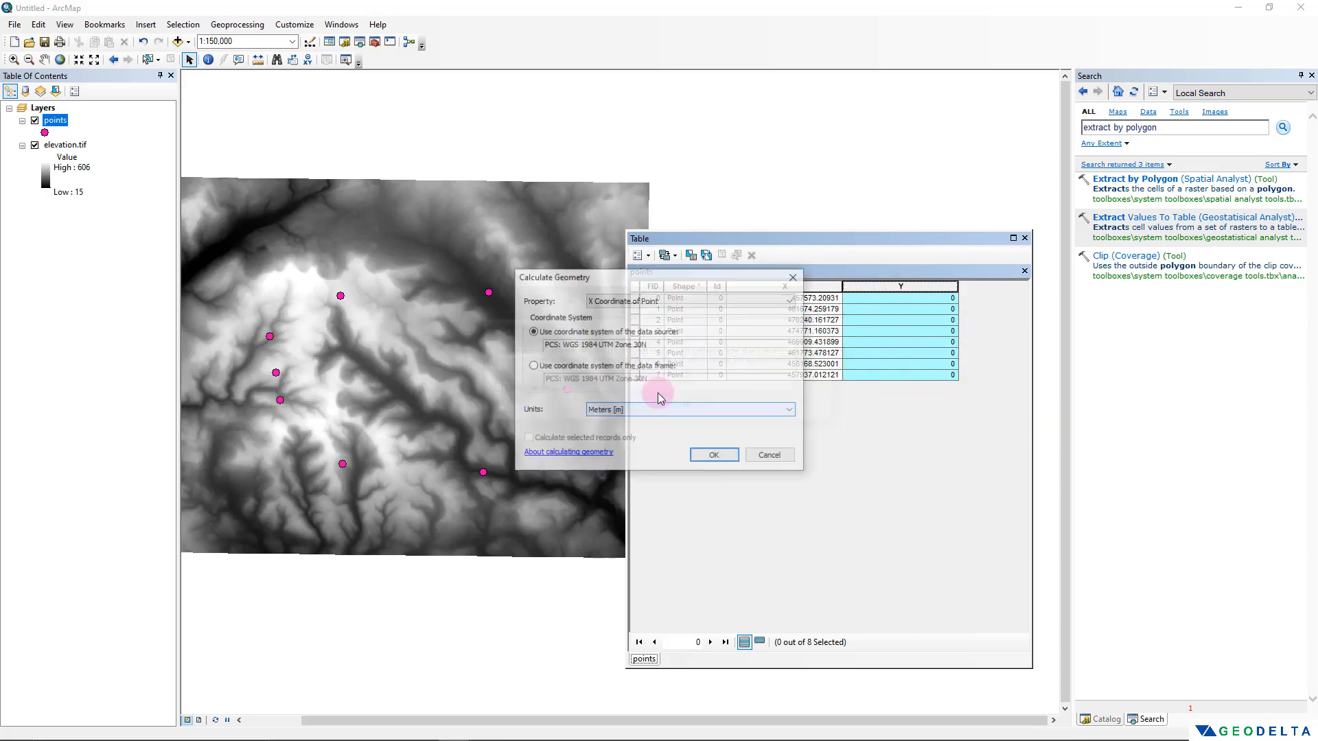
{"action": "left_click", "coordinate": [671, 300]}
{"action": "left_click", "coordinate": [659, 326]}
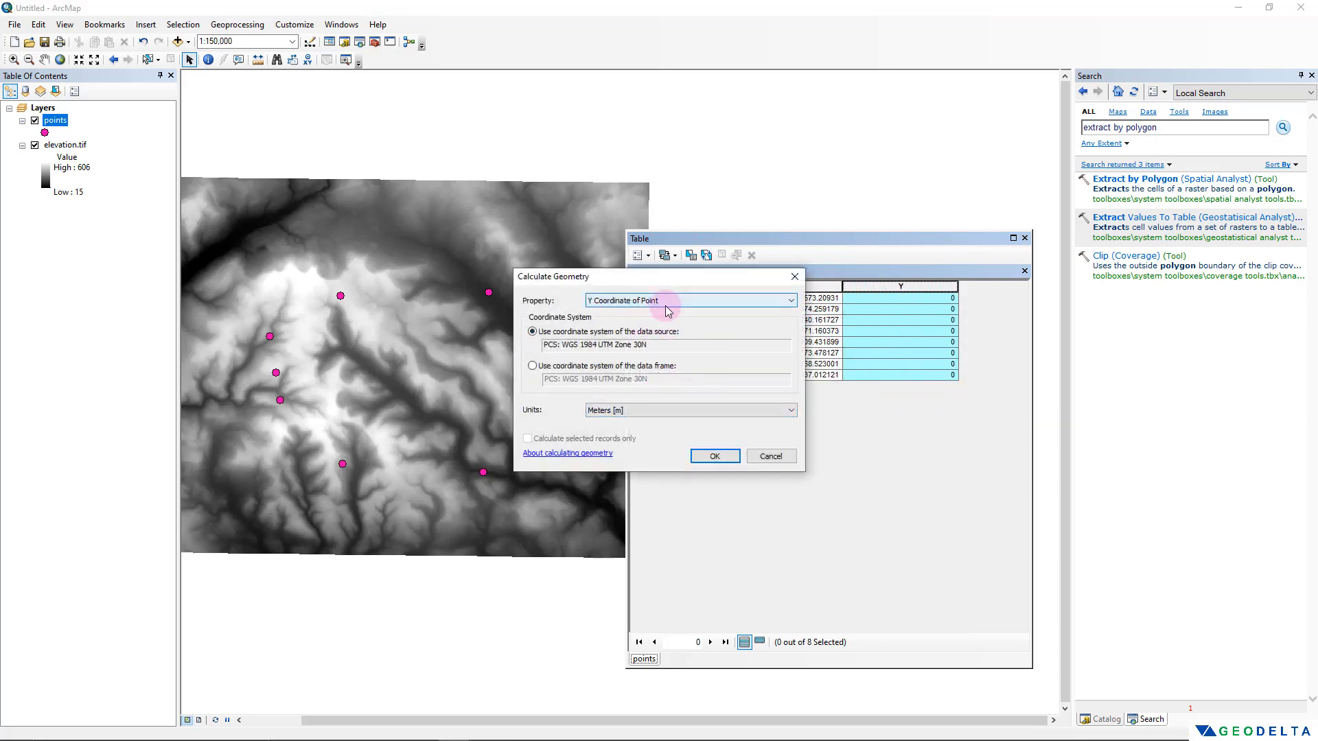
{"action": "left_click", "coordinate": [709, 455]}
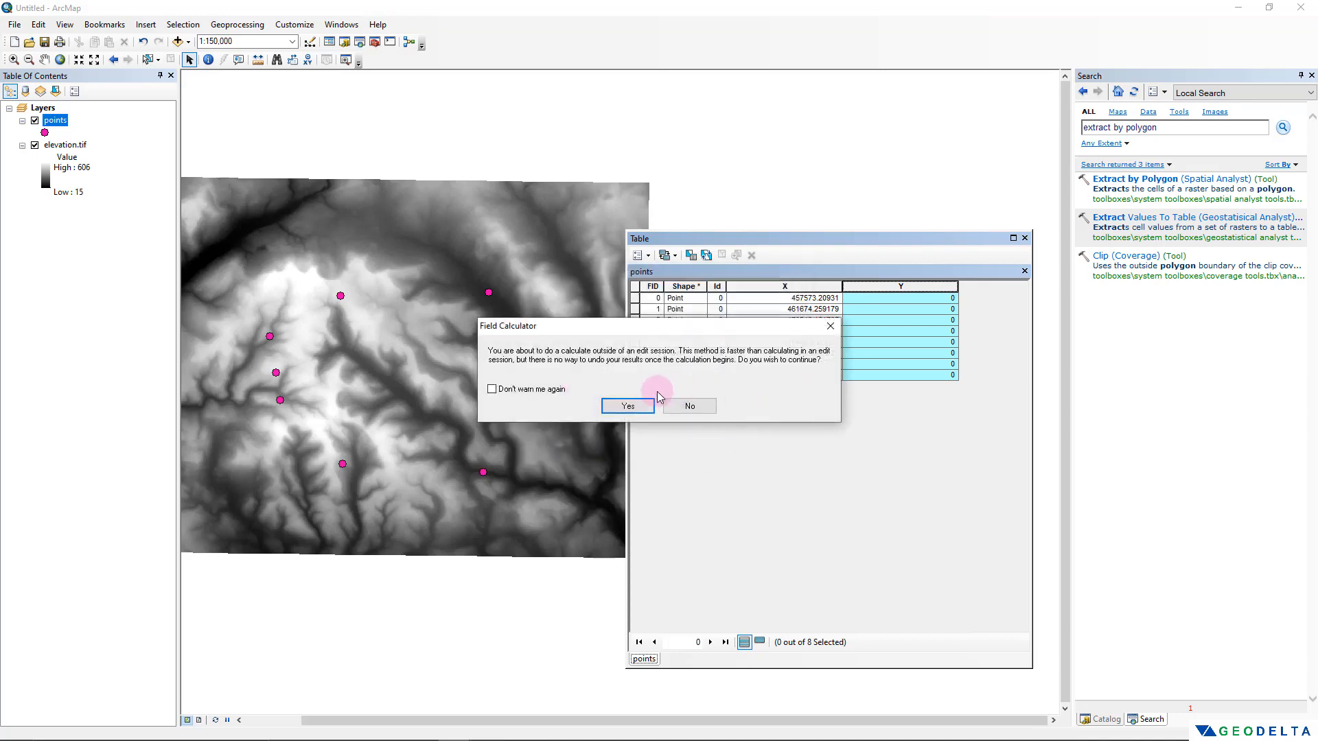
{"action": "left_click", "coordinate": [628, 404]}
Step: Add the first polygon vertex in Extract by Polygon with X 457573.20931 and Y 5726370.23432, taken from the points table
{"action": "left_click_drag", "start_coordinate": [785, 248], "coordinate": [535, 190]}
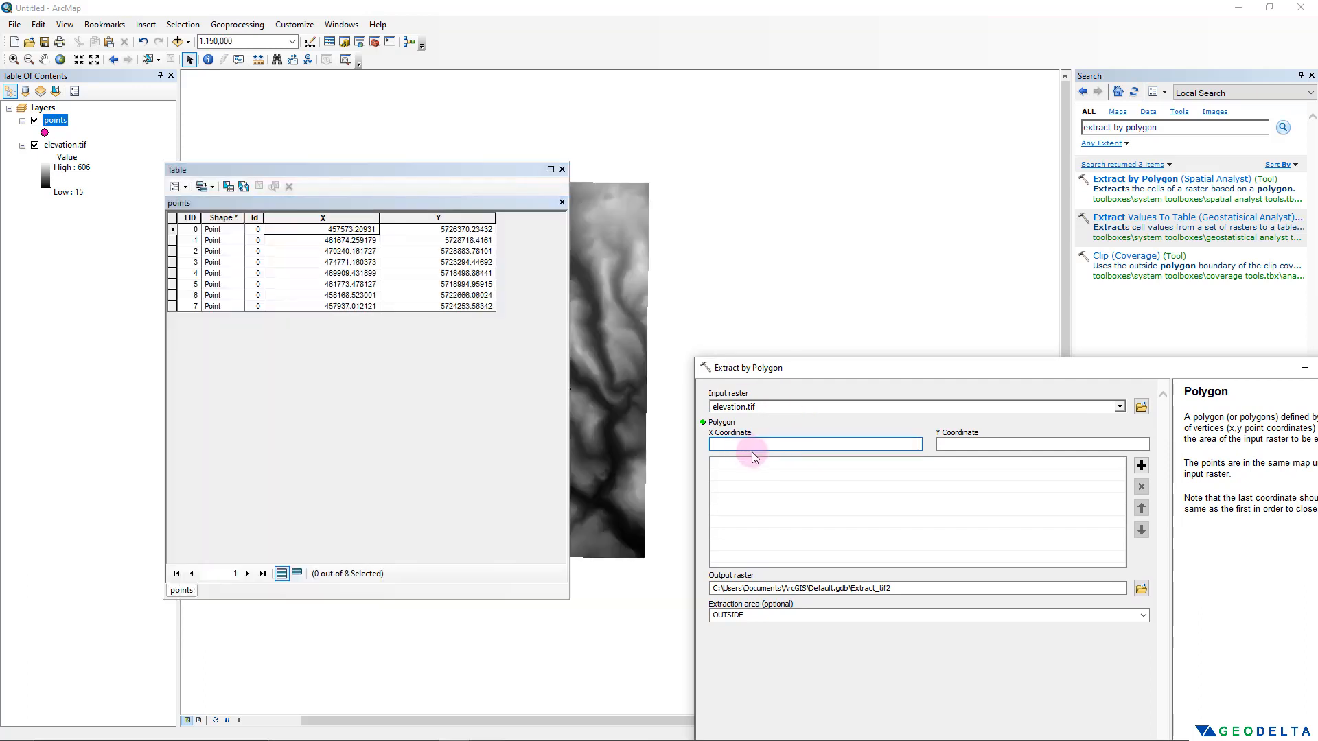
{"action": "type", "text": "457573.20931"}
{"action": "left_click", "coordinate": [459, 229]}
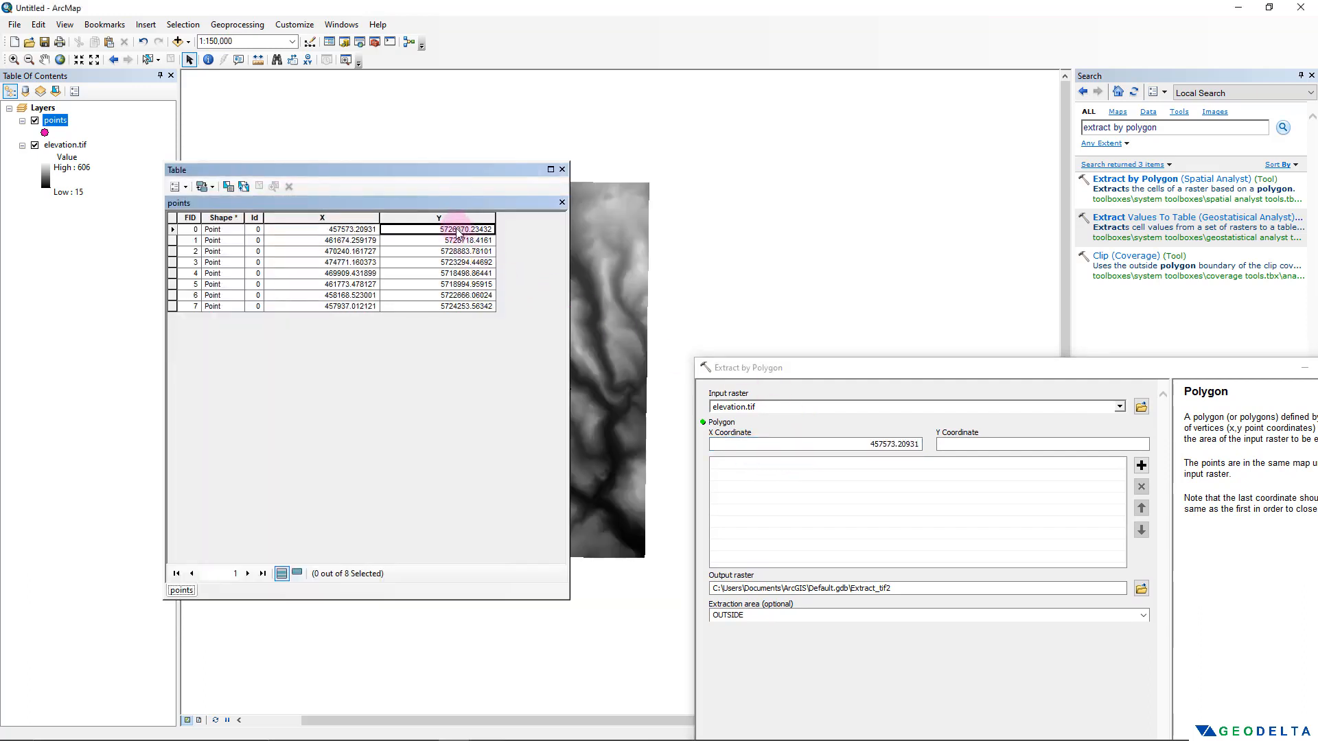
{"action": "right_click", "coordinate": [456, 228]}
{"action": "left_click", "coordinate": [483, 249]}
{"action": "left_click", "coordinate": [993, 444]}
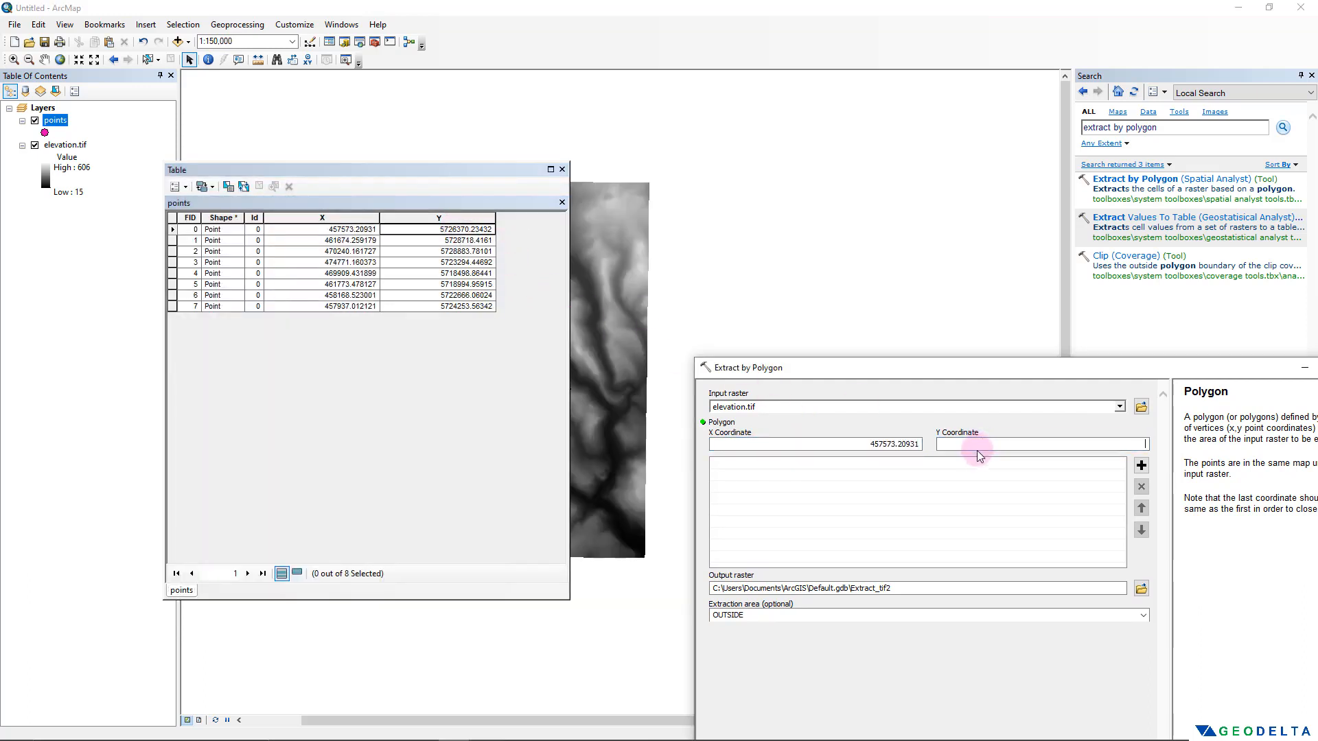
{"action": "type", "text": "5726370.23432"}
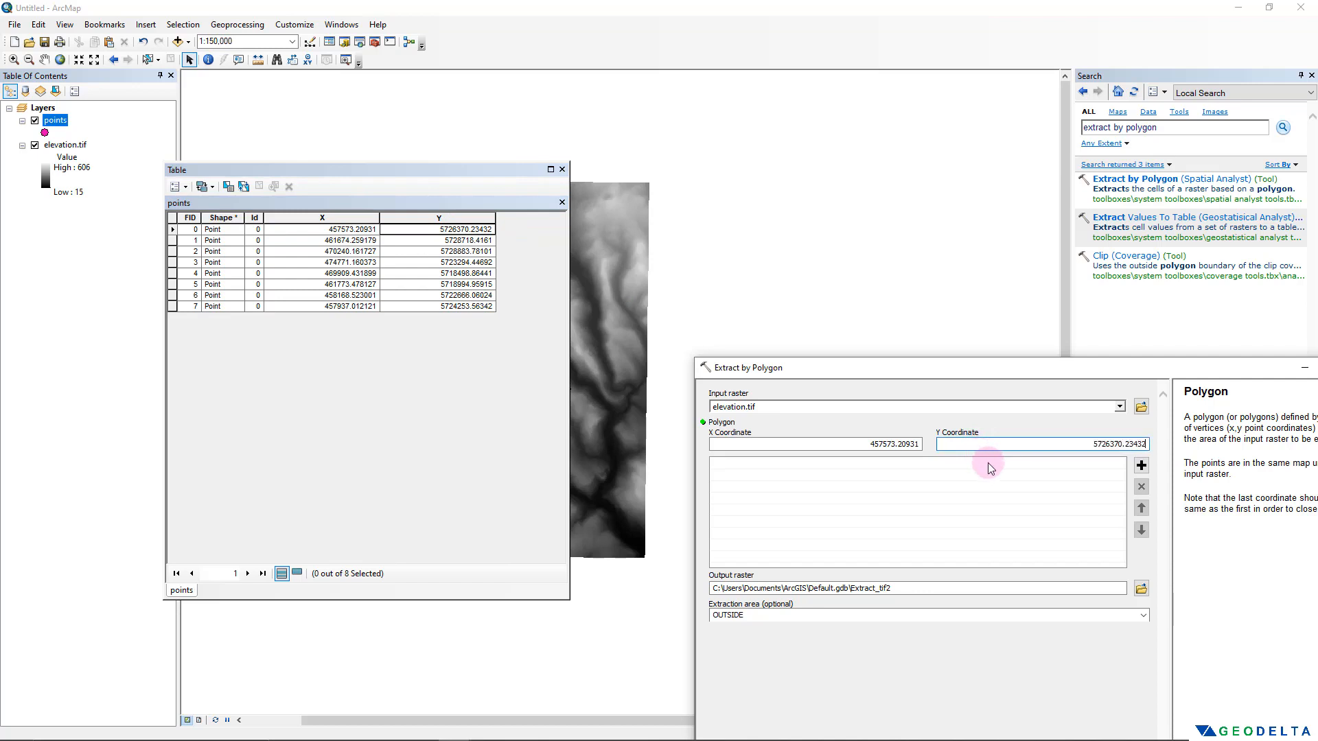
{"action": "left_click", "coordinate": [1141, 466]}
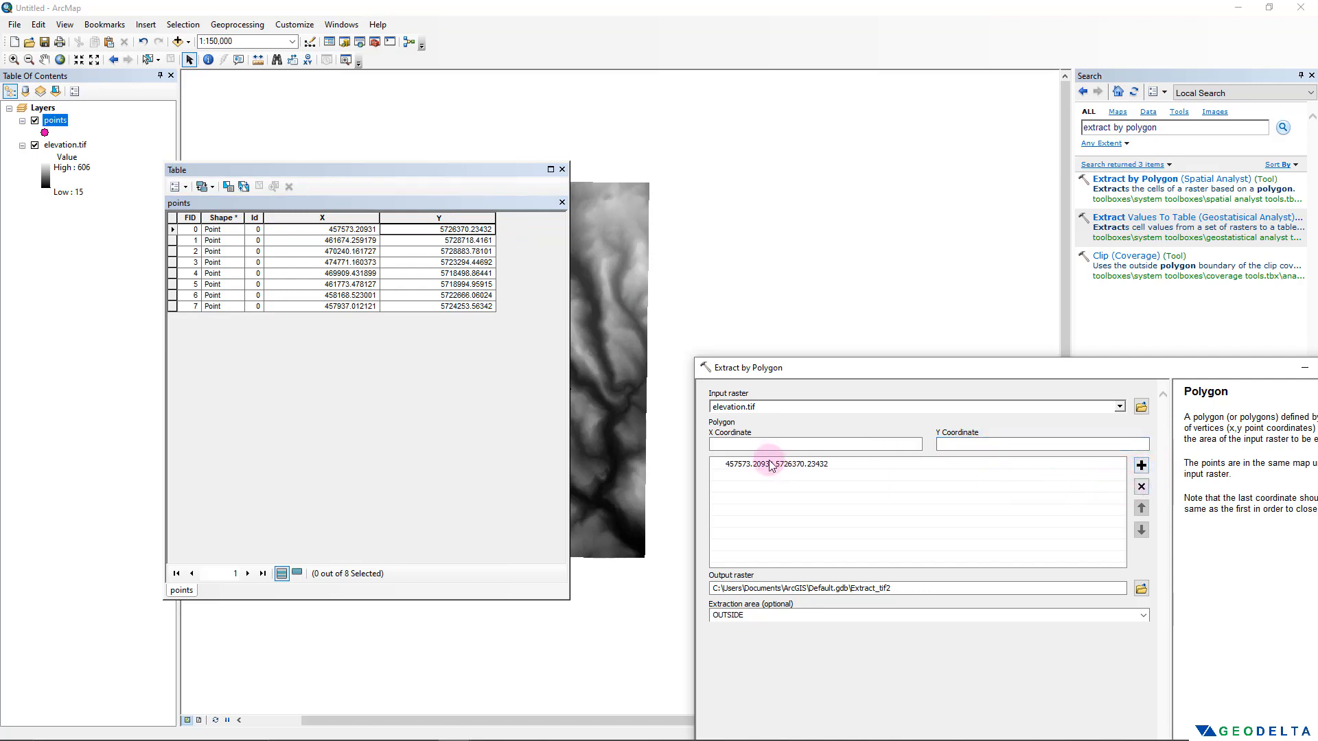
Step: Add the second polygon vertex with X 461674.259179 and Y 5728718.4161 from the points table
{"action": "left_click", "coordinate": [821, 444]}
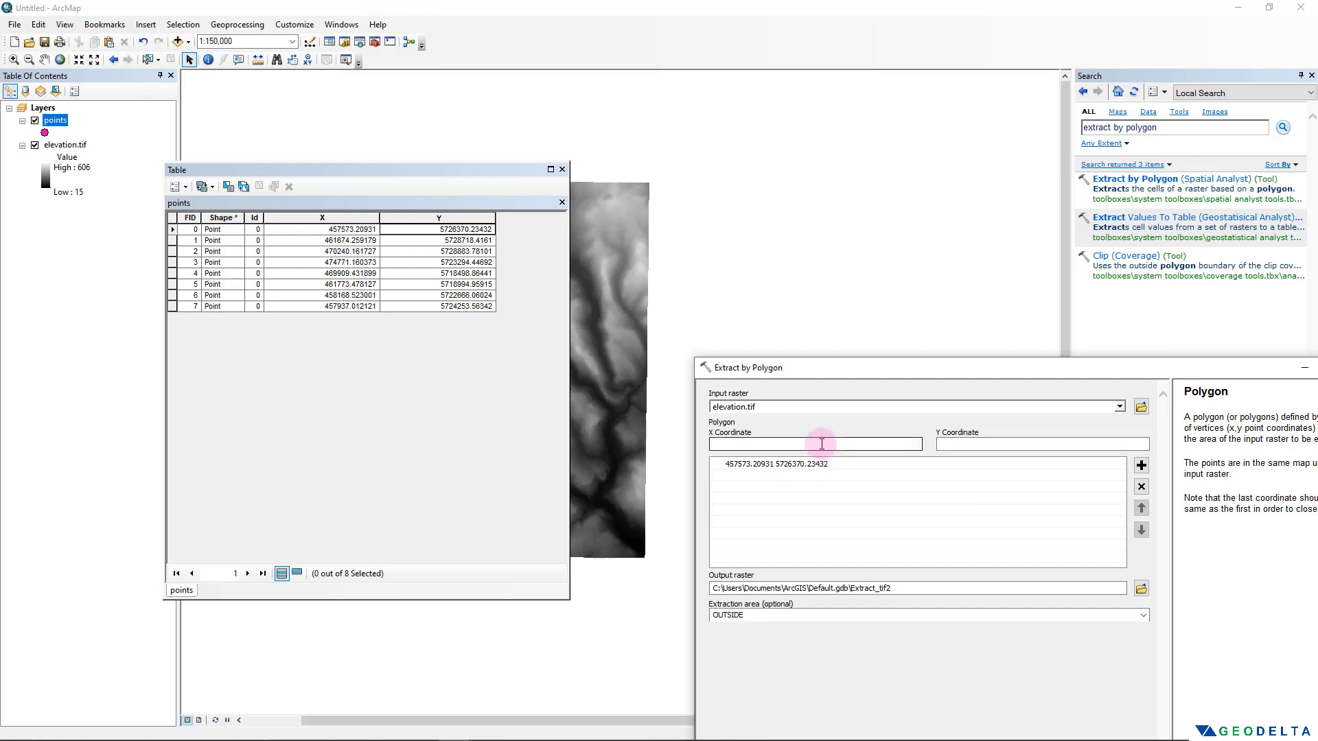
{"action": "left_click", "coordinate": [354, 240]}
{"action": "left_click", "coordinate": [814, 447]}
{"action": "type", "text": "461674.259179"}
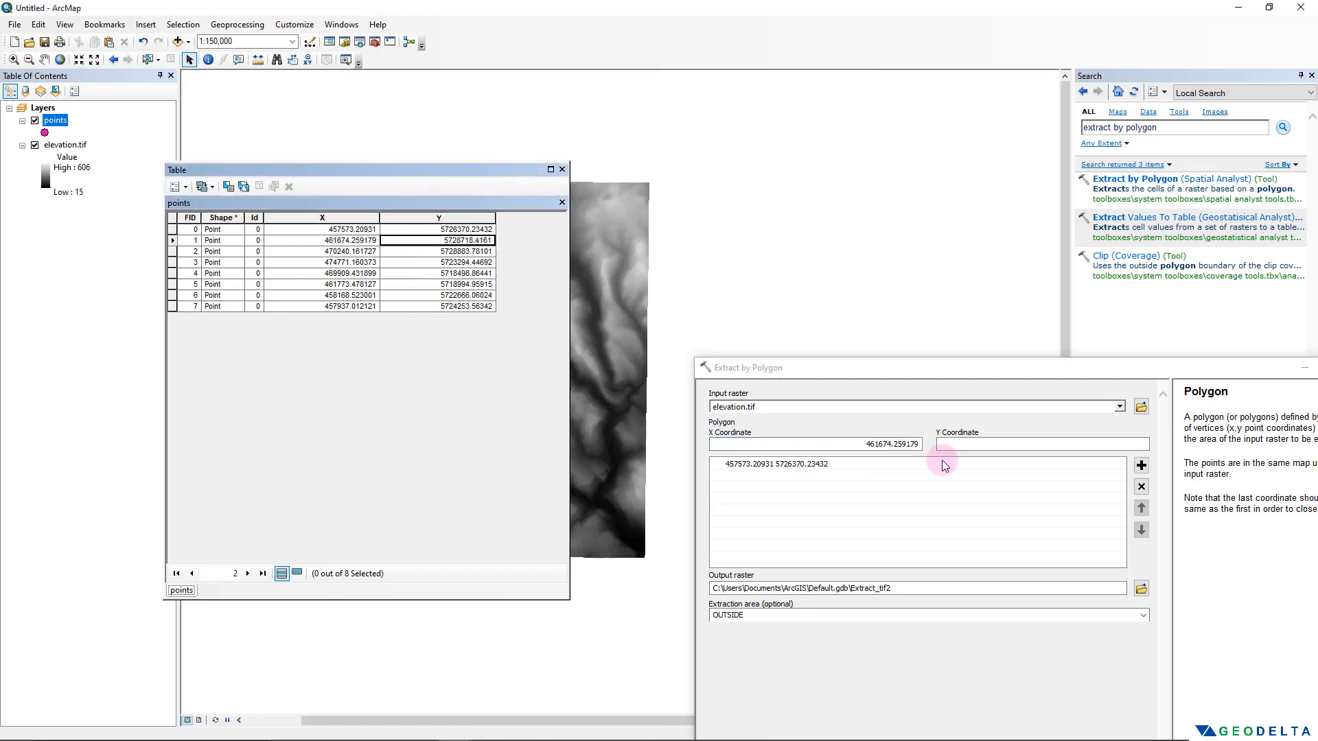
{"action": "left_click", "coordinate": [951, 443]}
{"action": "type", "text": "5728718.4161"}
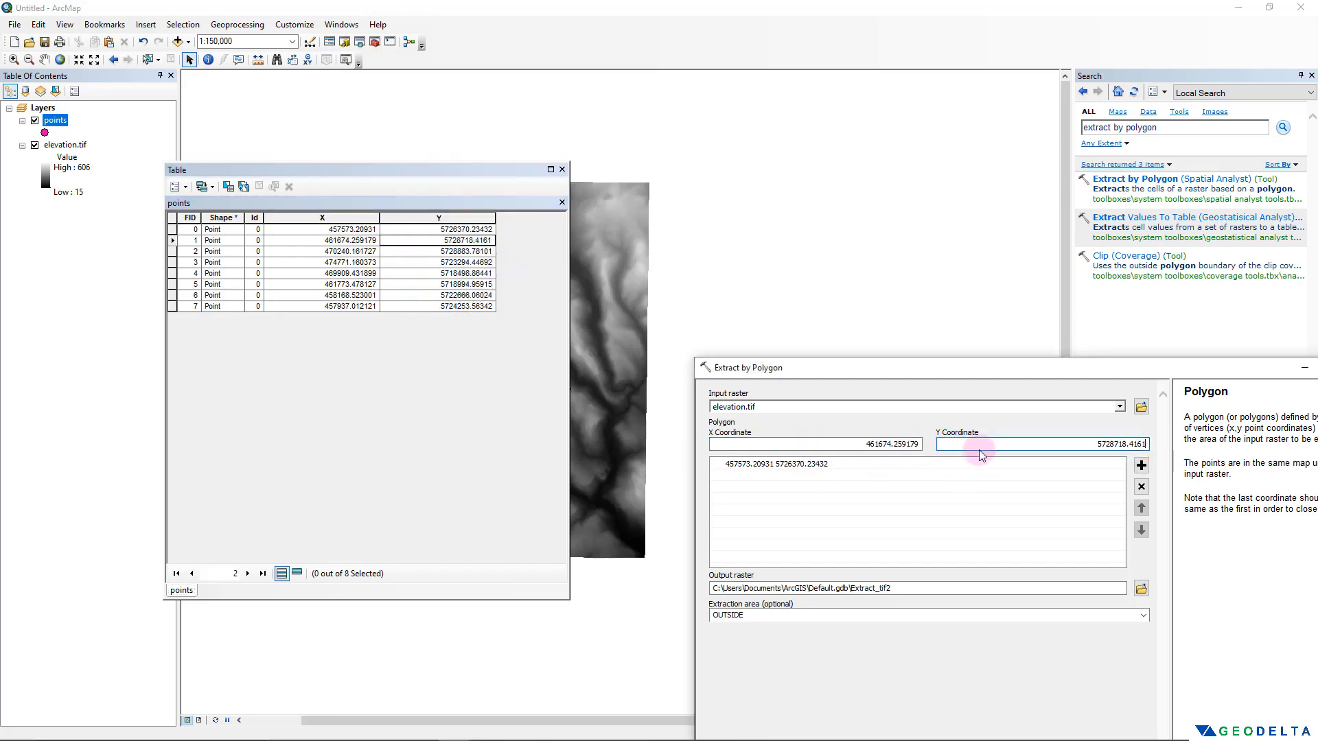
{"action": "left_click", "coordinate": [1141, 466]}
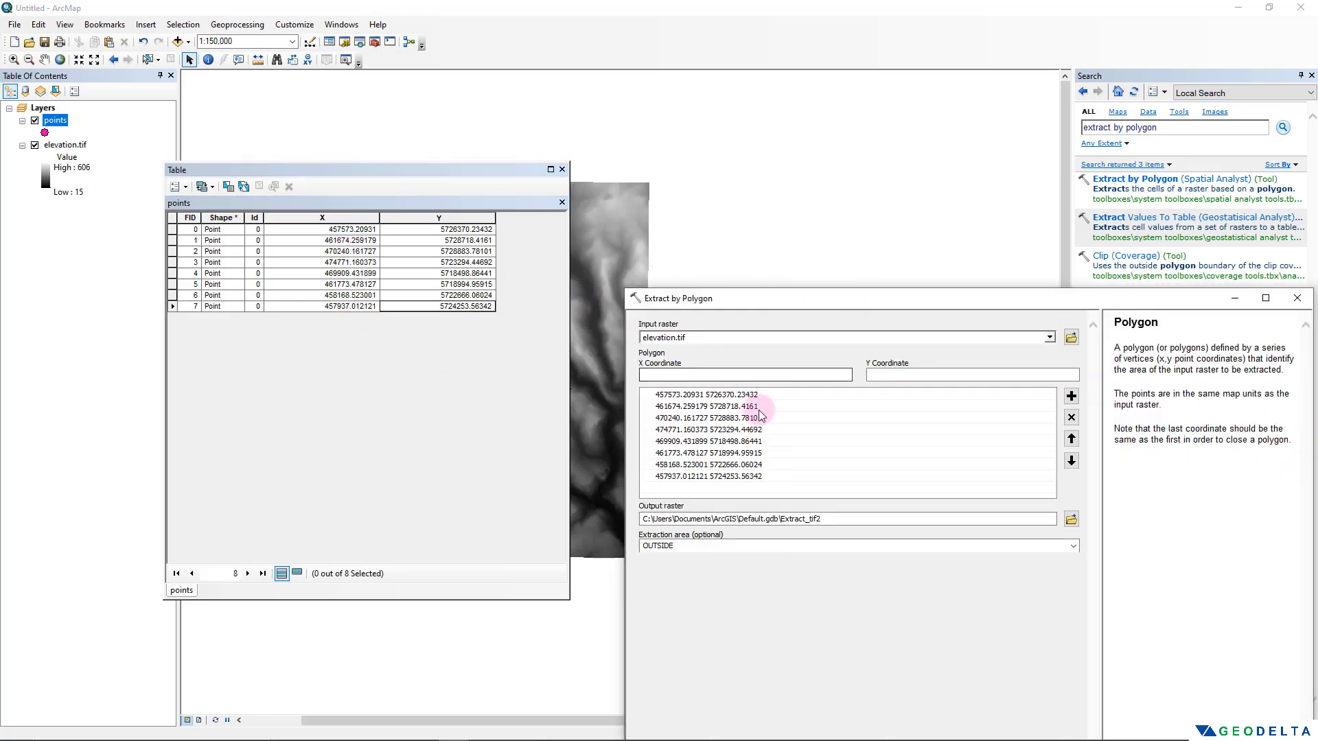
Step: Close the polygon by adding the first point's coordinates, X 457573.20931 and Y 5726370.23432, as the last vertex
{"action": "left_click", "coordinate": [348, 230]}
{"action": "right_click", "coordinate": [744, 375]}
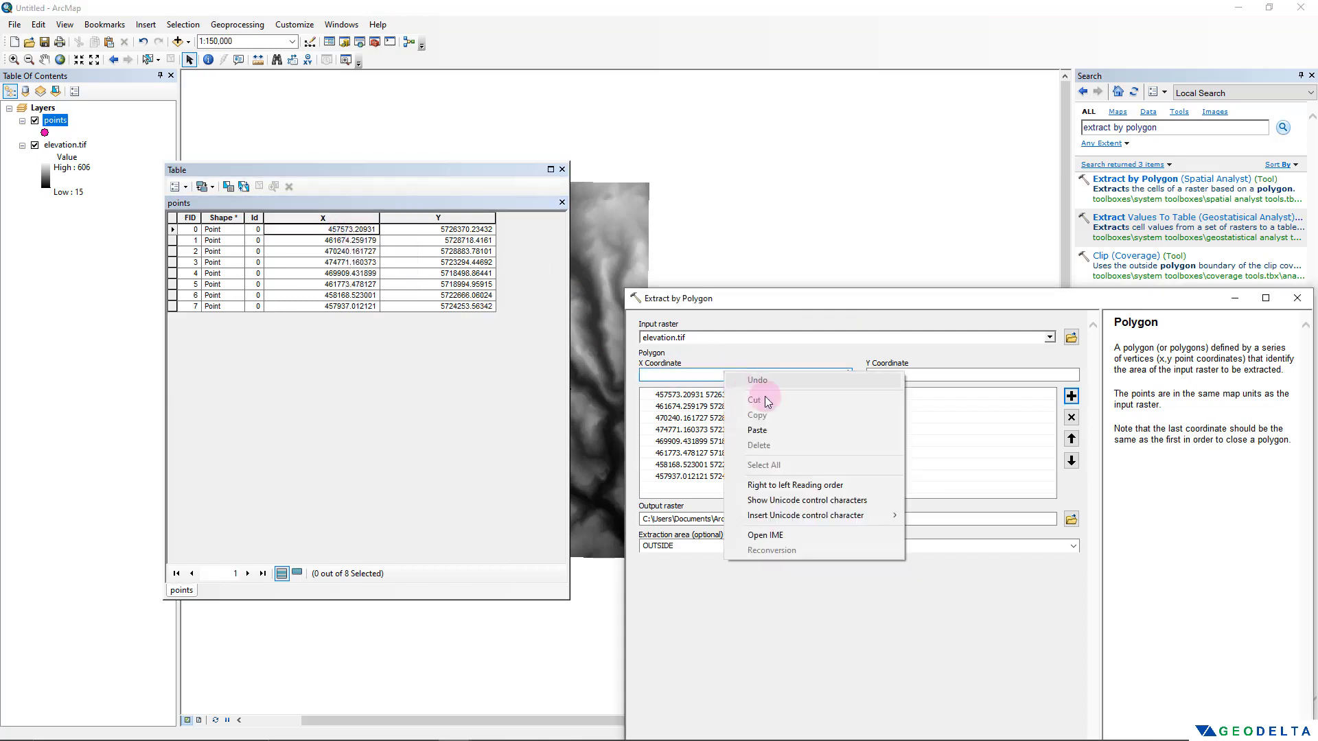
{"action": "left_click", "coordinate": [782, 428]}
{"action": "left_click", "coordinate": [438, 230]}
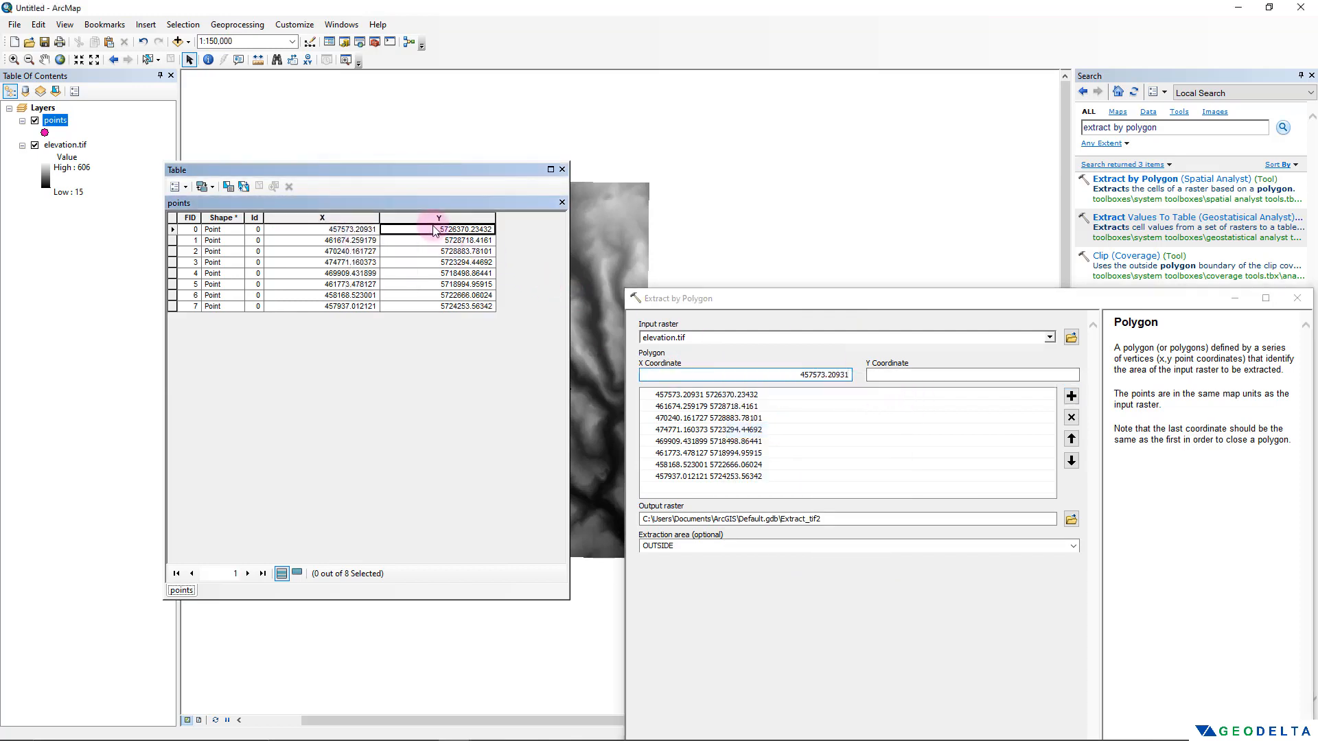
{"action": "key", "text": "ctrl+c"}
{"action": "right_click", "coordinate": [951, 375]}
{"action": "left_click", "coordinate": [988, 428]}
{"action": "left_click", "coordinate": [1071, 396]}
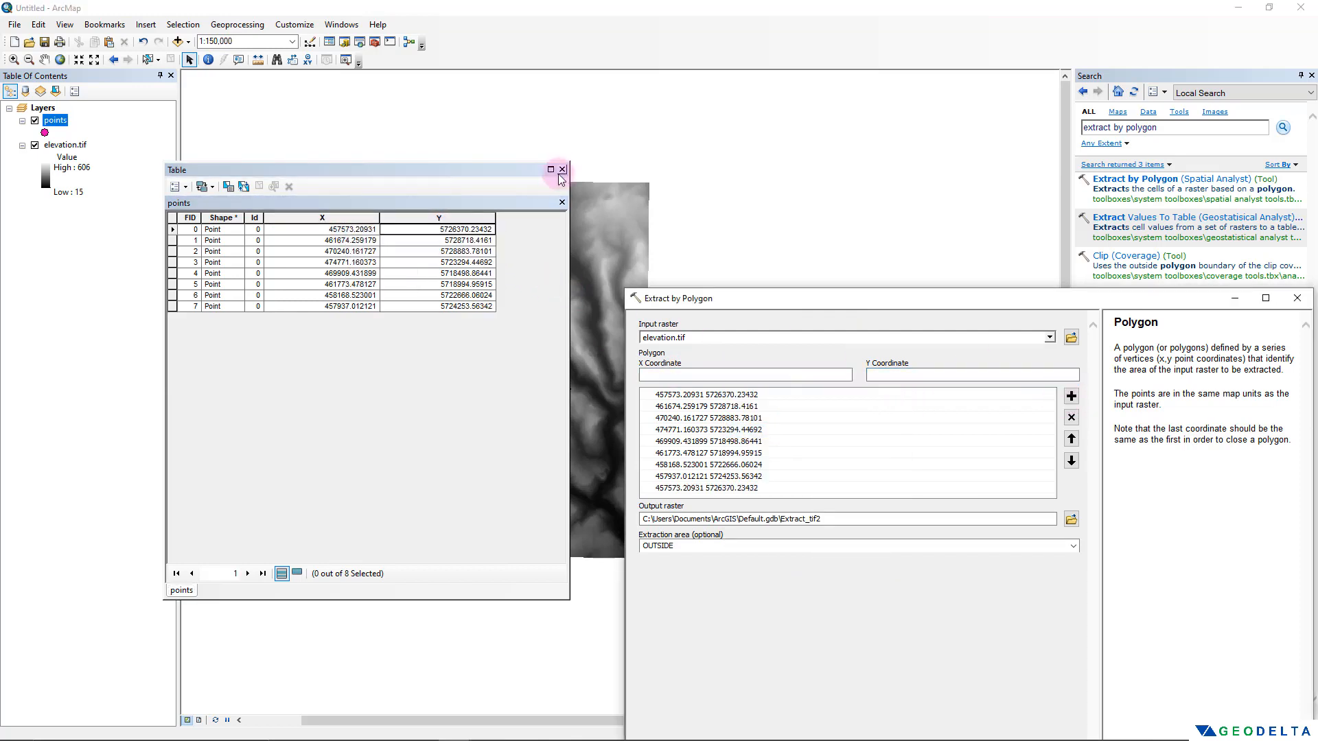
Step: Close the attribute table and run the OUTSIDE extraction with output raster extraction_outside.tif in the 5. Extract by Polygons folder
{"action": "left_click", "coordinate": [562, 170]}
{"action": "left_click_drag", "start_coordinate": [734, 298], "coordinate": [762, 232]}
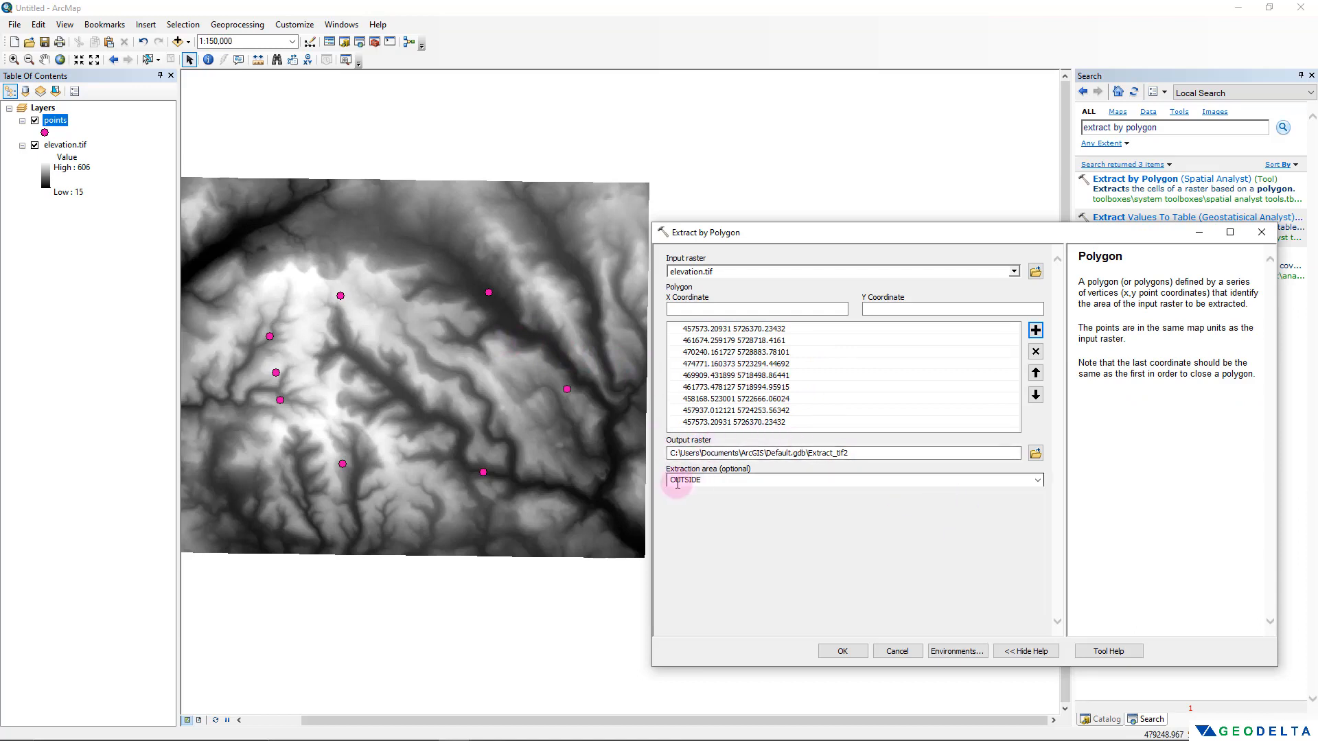
{"action": "left_click", "coordinate": [708, 480]}
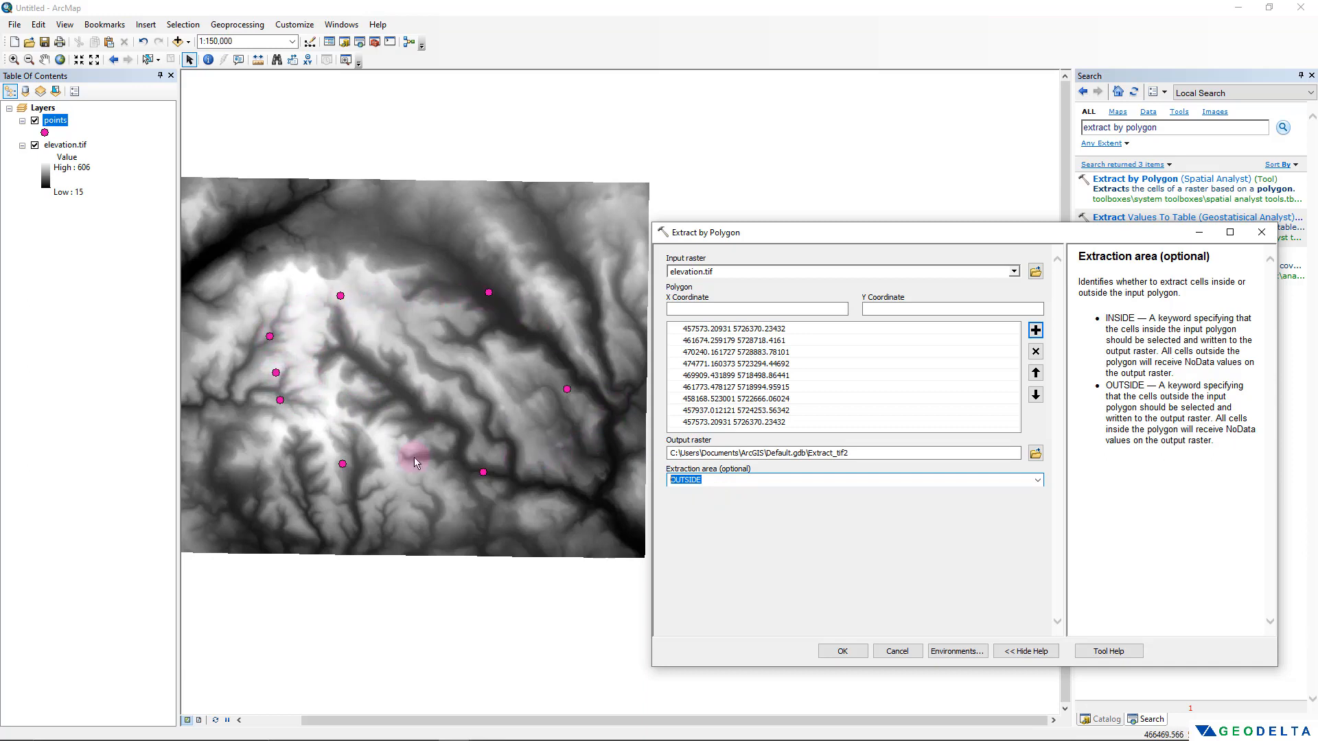
{"action": "left_click", "coordinate": [1035, 454]}
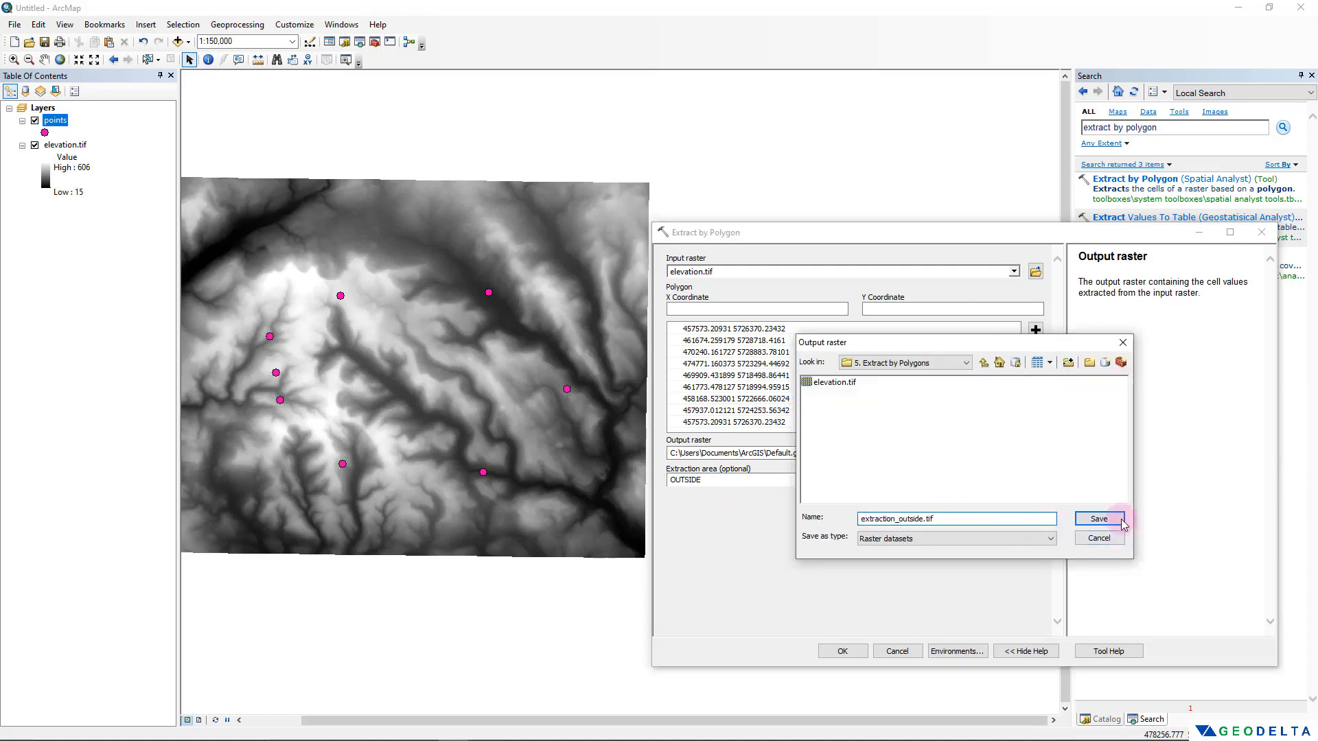
{"action": "left_click", "coordinate": [1099, 519]}
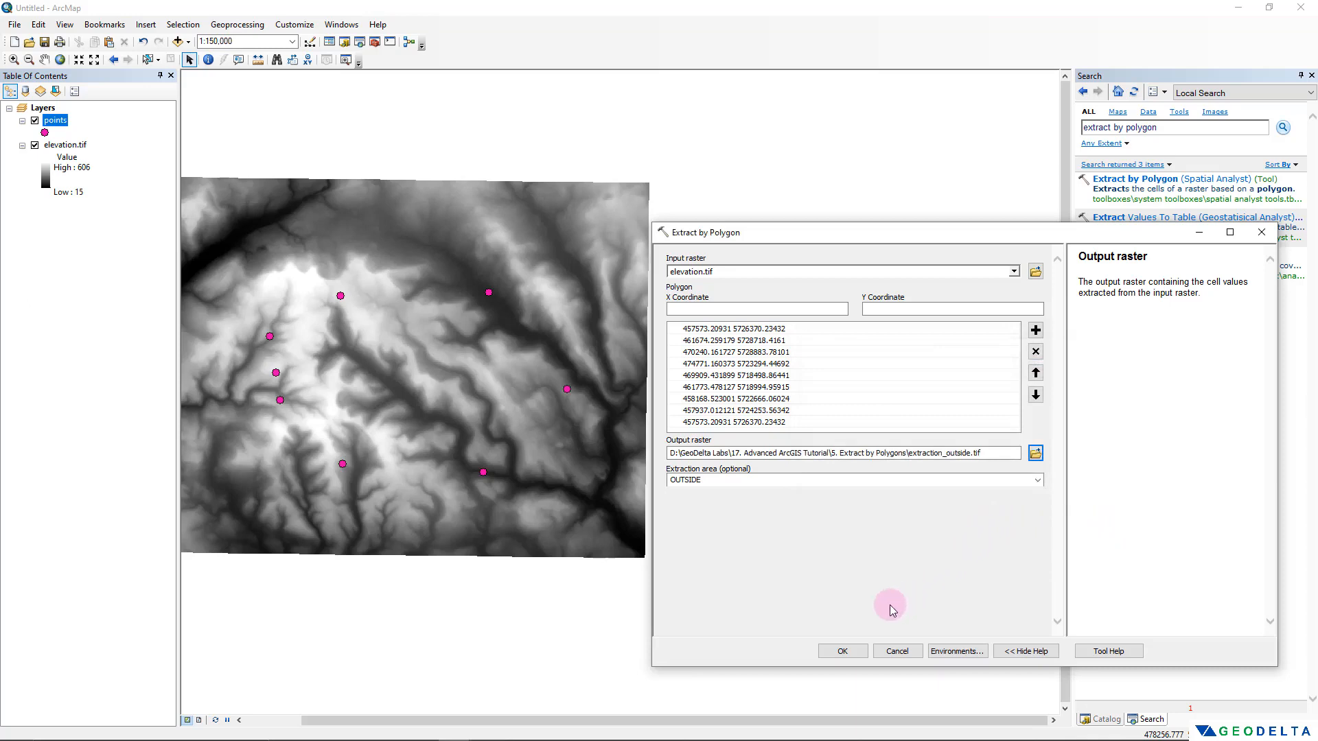
{"action": "left_click", "coordinate": [842, 652]}
Step: Hide the elevation.tif layer and inspect the extracted raster around the polygon's vertices
{"action": "left_click", "coordinate": [34, 219]}
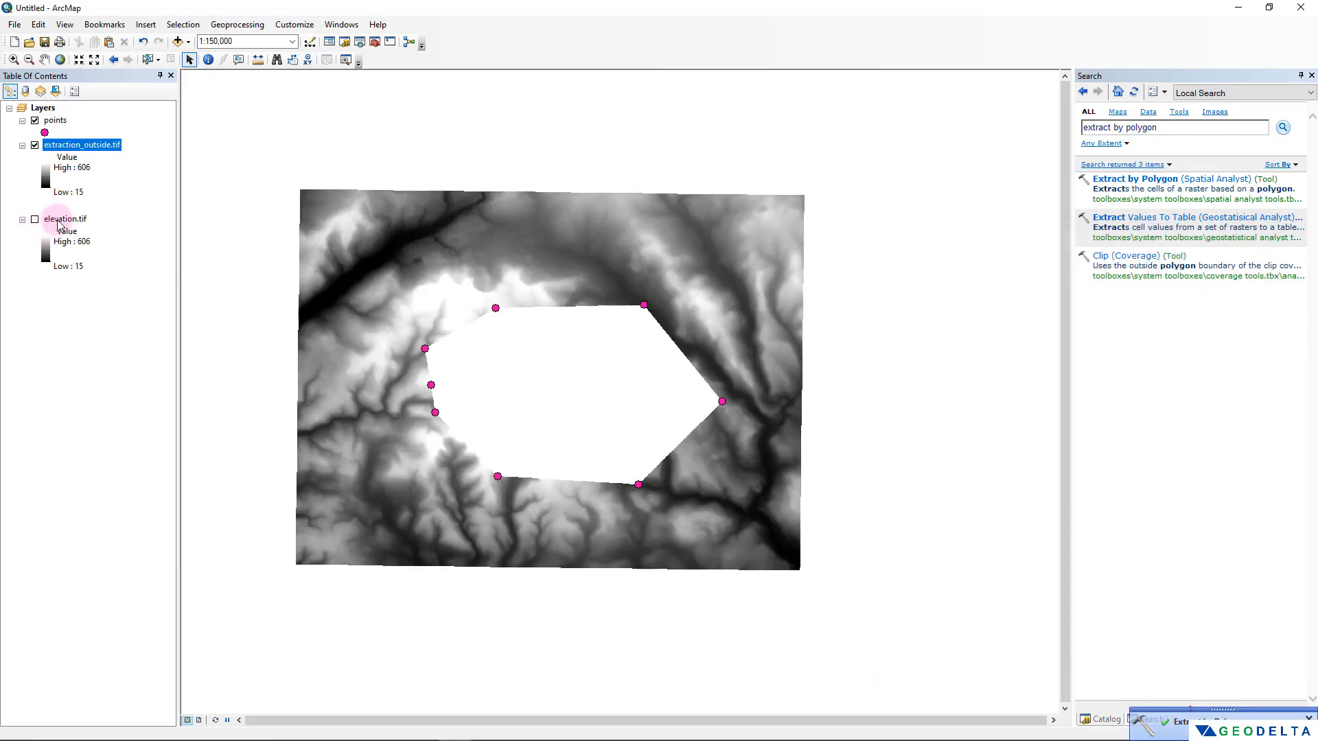
{"action": "scroll", "coordinate": [577, 382], "scroll_direction": "up", "scroll_amount": 2}
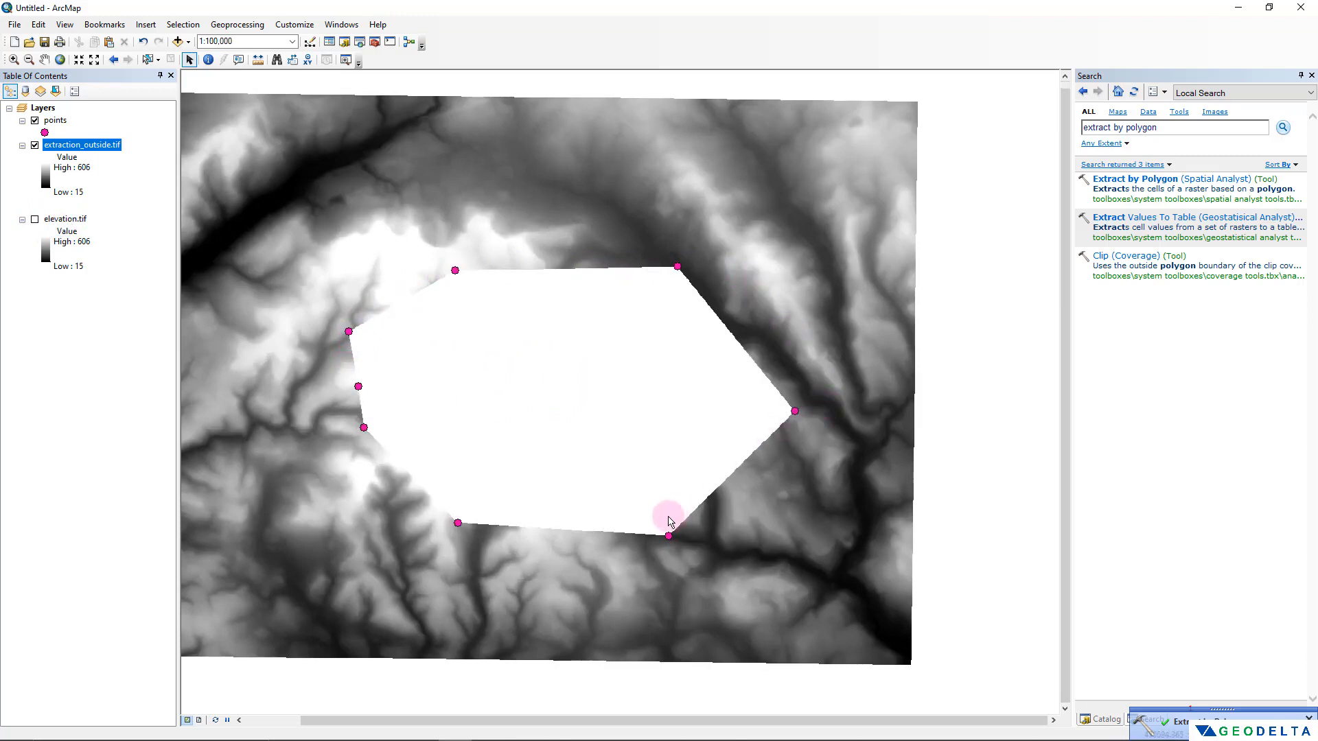
{"action": "scroll", "coordinate": [412, 427], "scroll_direction": "down", "scroll_amount": 1}
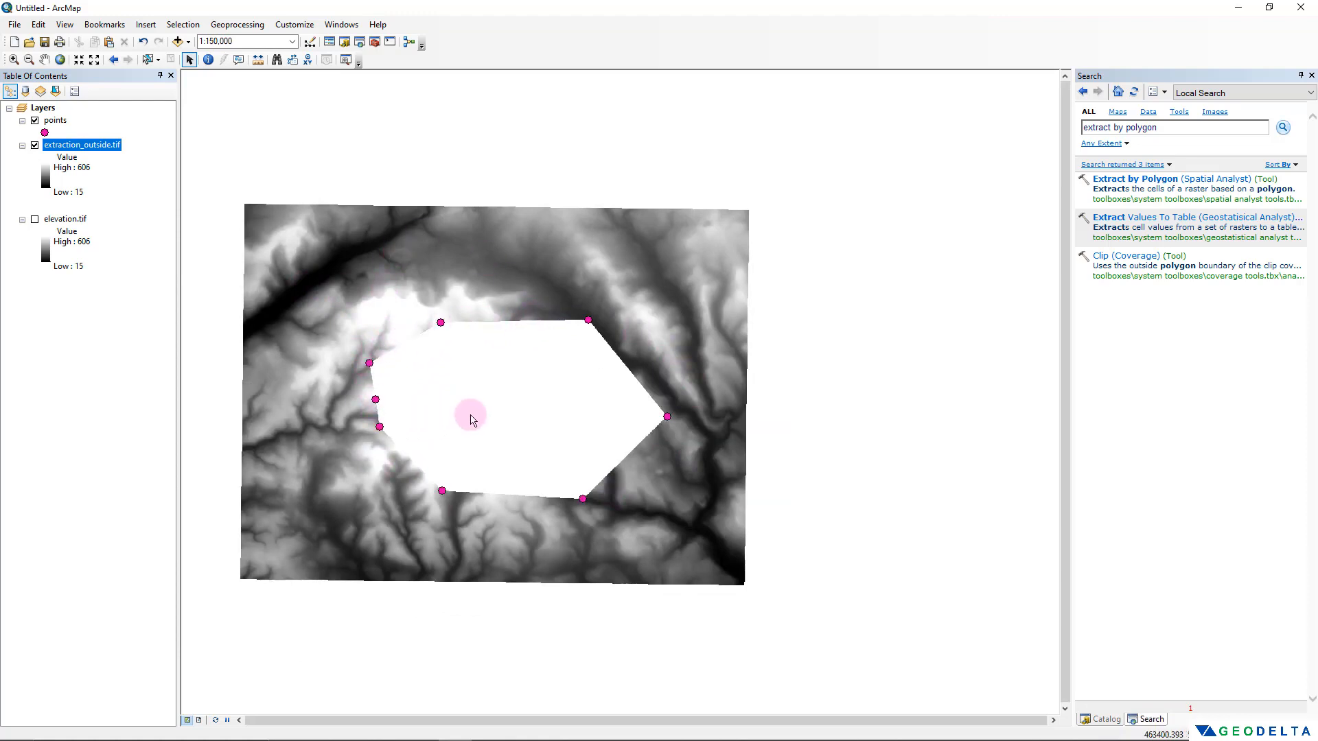
Step: Reopen the Extract by Polygon tool, review its Extraction area option, and close the tool without running it
{"action": "left_click", "coordinate": [1157, 184]}
{"action": "left_click_drag", "start_coordinate": [787, 234], "coordinate": [742, 242]}
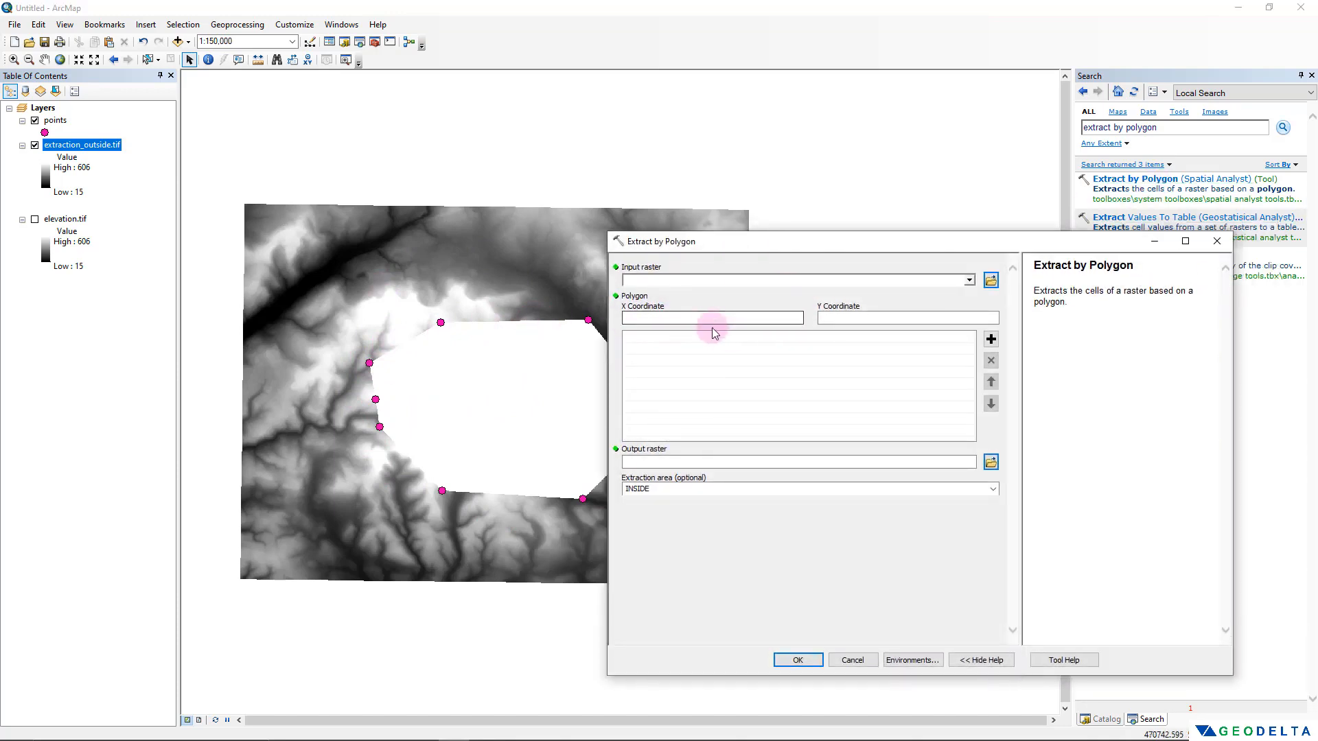
{"action": "left_click", "coordinate": [676, 488]}
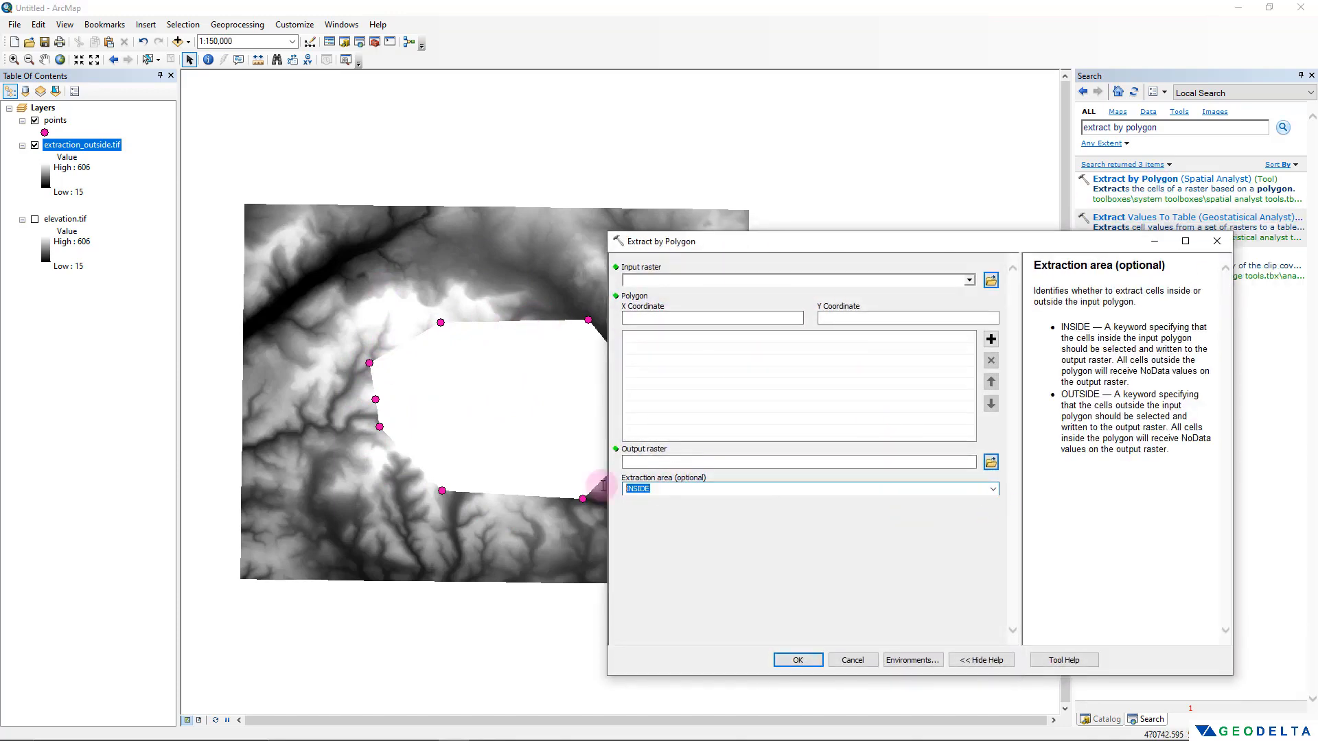
{"action": "left_click", "coordinate": [1213, 244]}
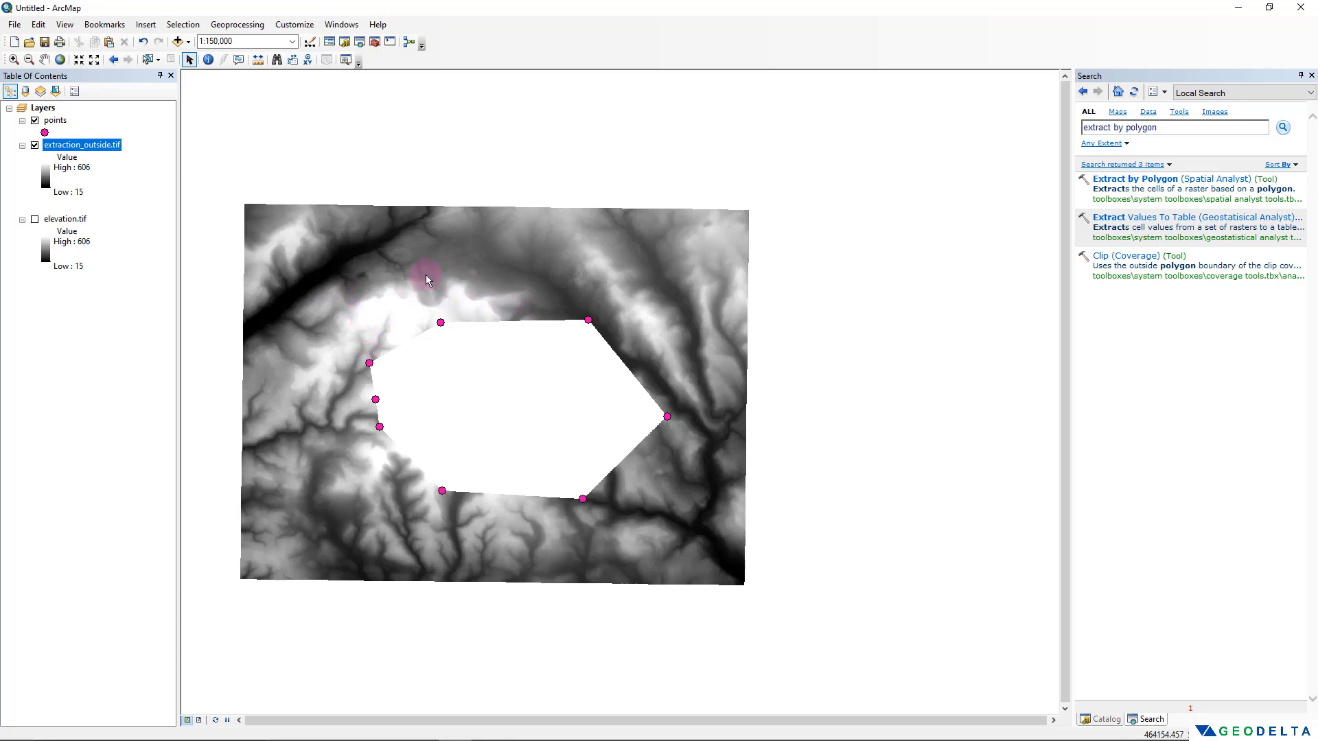
Step: Select the 6. Extracting Raster Values to Points folder under 17. Advanced ArcGIS Tutorial in the Catalog
{"action": "left_click_drag", "start_coordinate": [414, 329], "coordinate": [398, 303]}
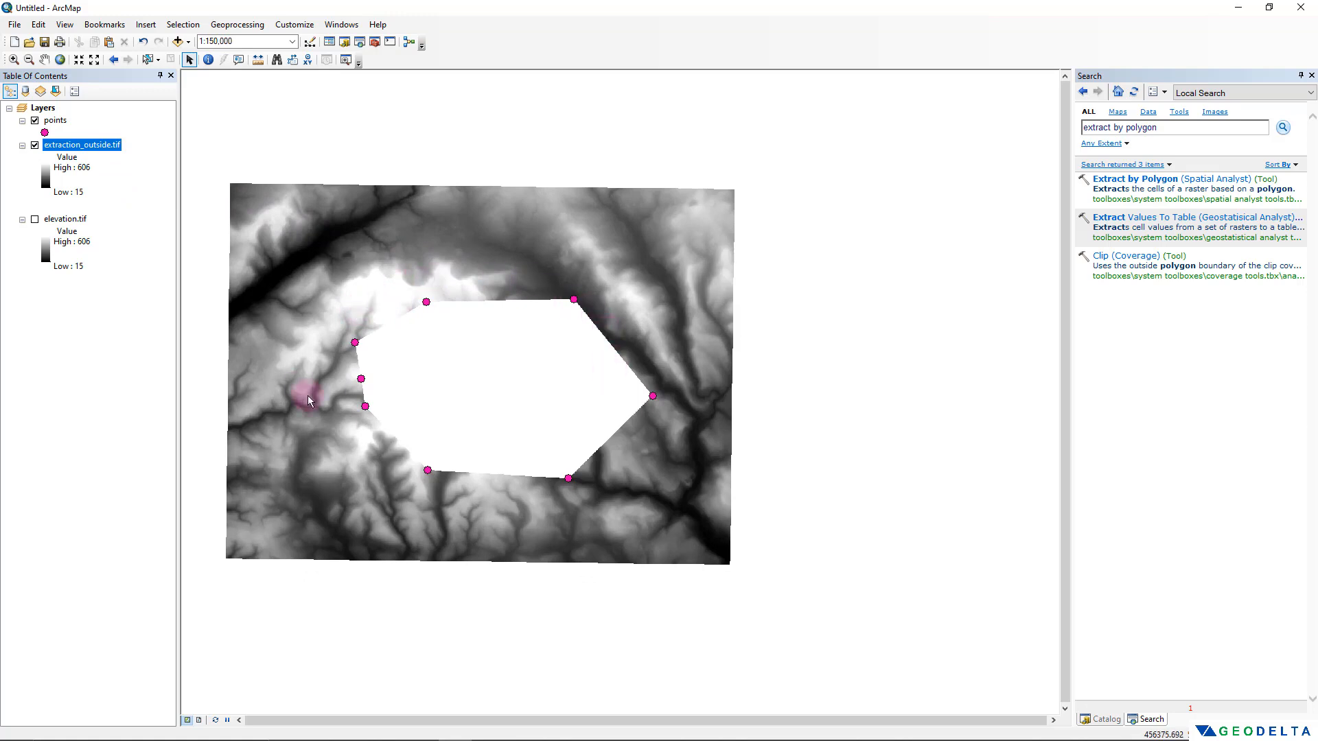
{"action": "left_click", "coordinate": [1101, 719]}
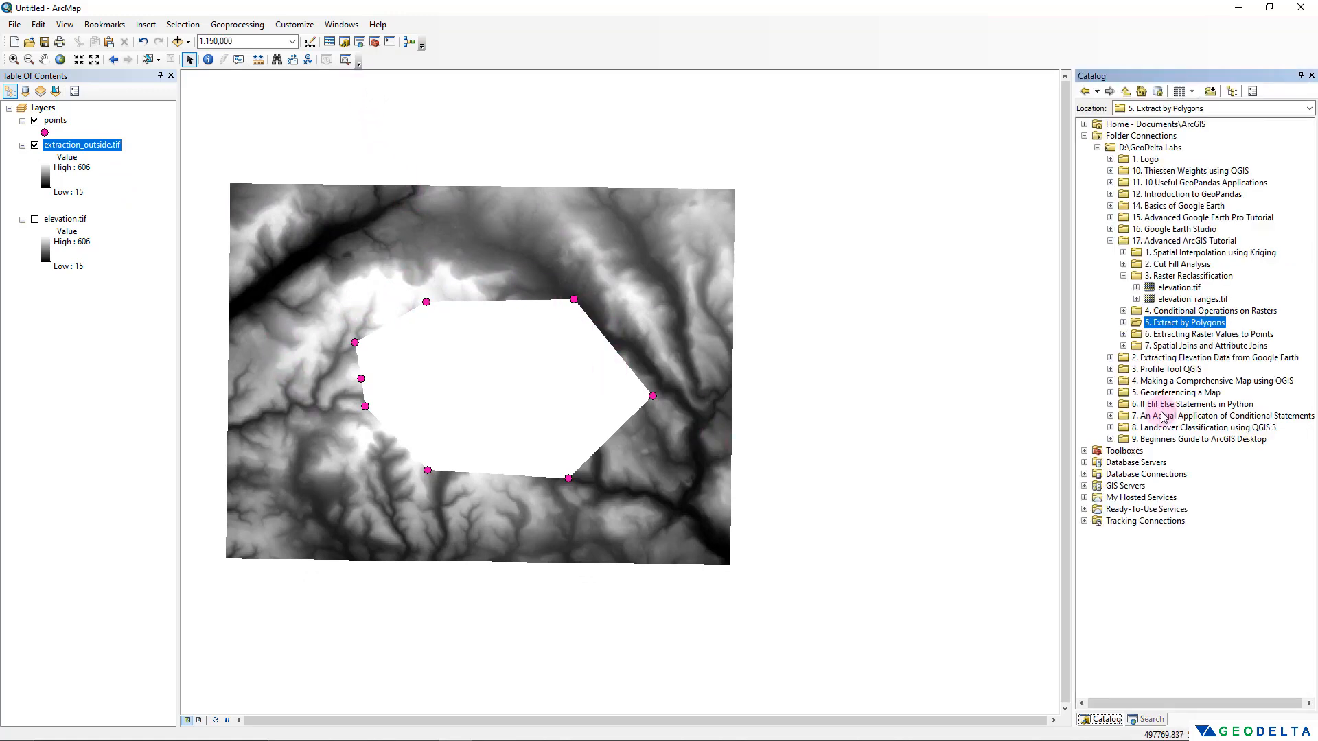
{"action": "left_click", "coordinate": [1182, 336]}
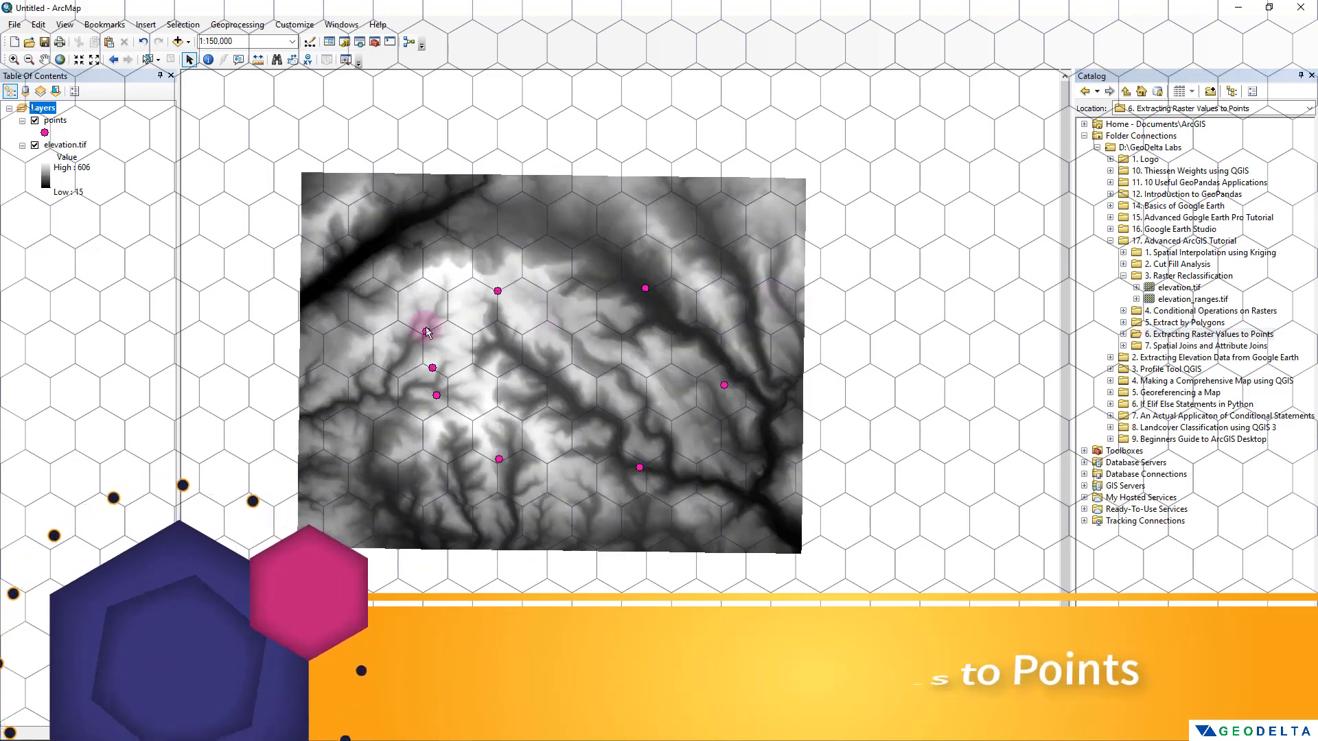
Step: View the attribute table of the points layer overlying elevation.tif
{"action": "scroll", "coordinate": [426, 333], "scroll_direction": "down", "scroll_amount": 1}
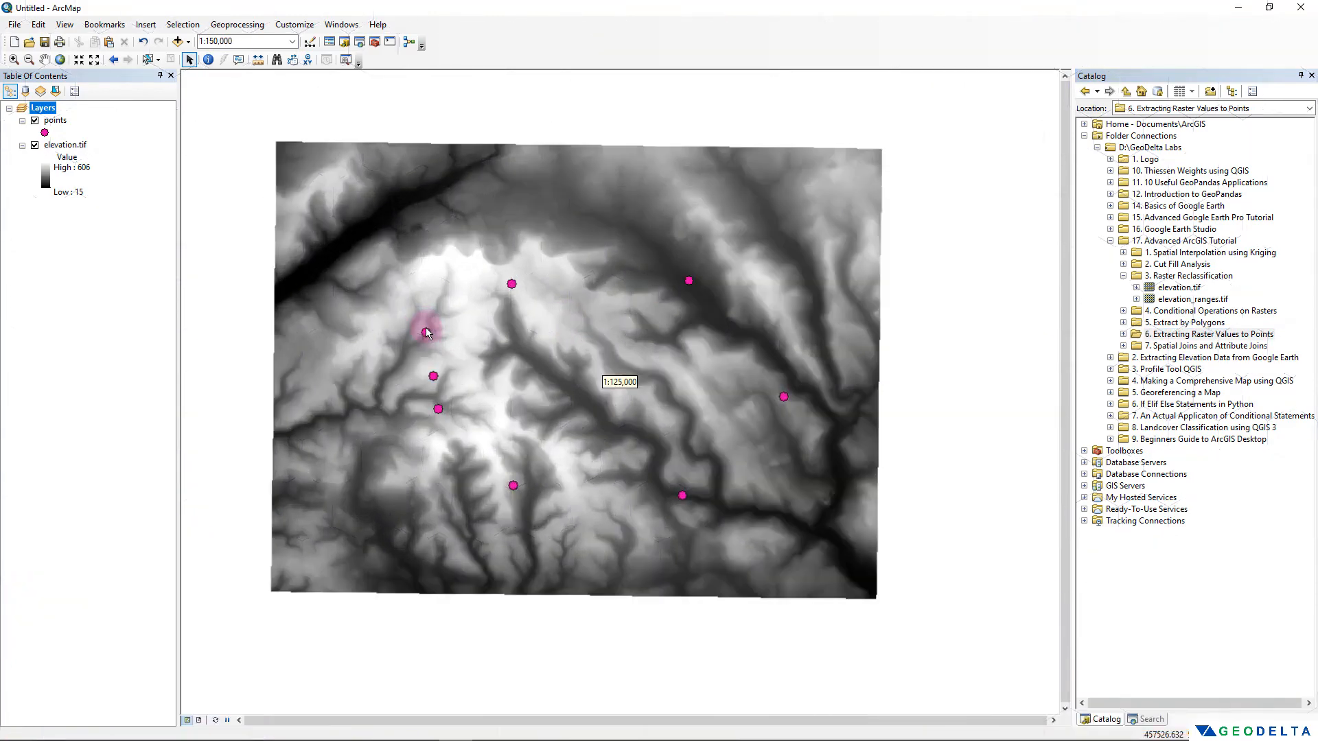
{"action": "left_click", "coordinate": [68, 147]}
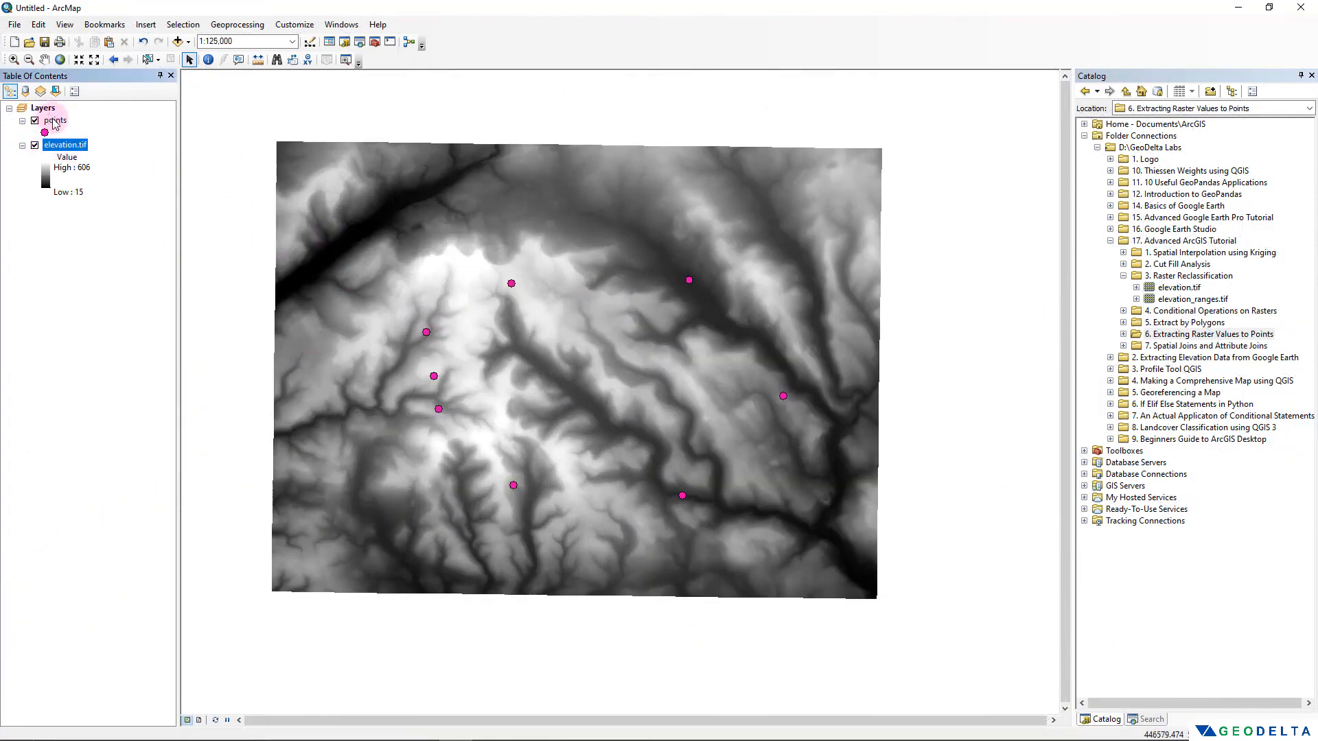
{"action": "left_click", "coordinate": [55, 122]}
{"action": "right_click", "coordinate": [56, 124]}
{"action": "left_click", "coordinate": [110, 165]}
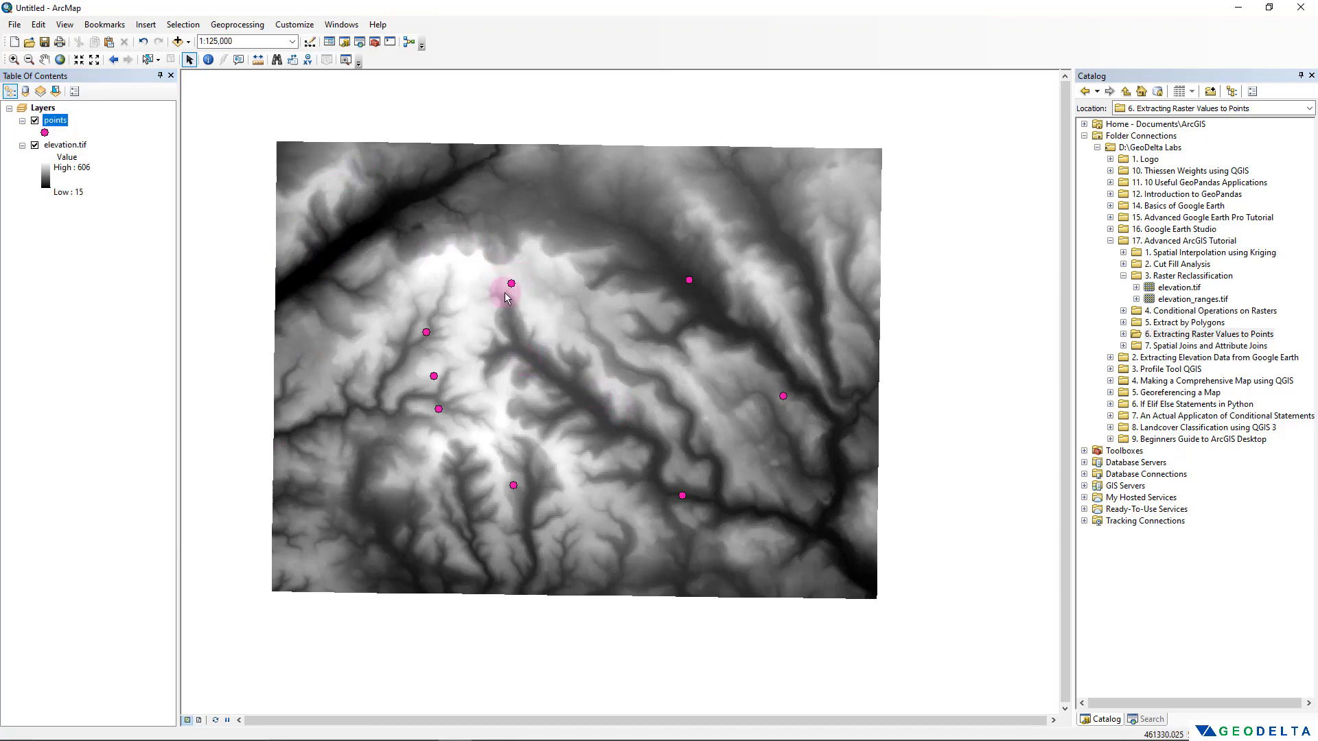
Step: Identify the points layer's feature near the raster's upper middle (FID 1) to read its attributes
{"action": "scroll", "coordinate": [508, 286], "scroll_direction": "up", "scroll_amount": 3}
{"action": "scroll", "coordinate": [508, 286], "scroll_direction": "up", "scroll_amount": 5}
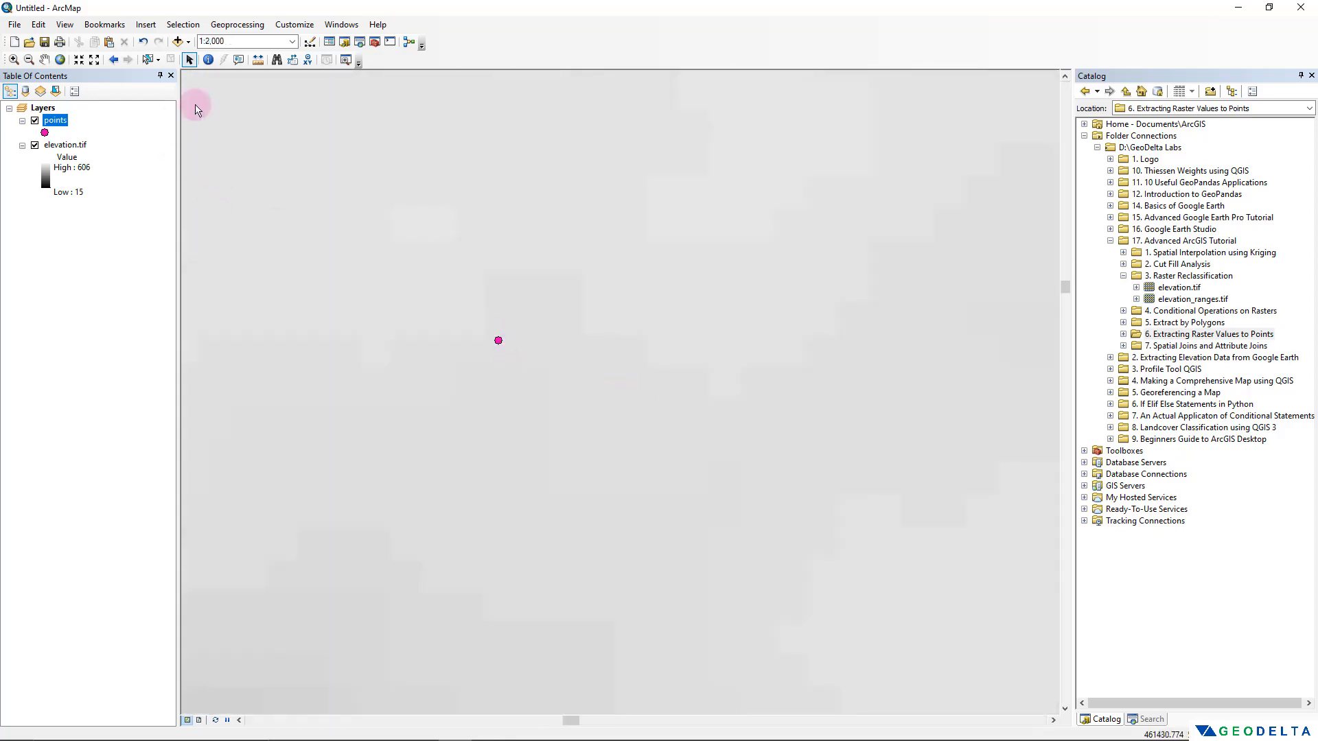
{"action": "left_click", "coordinate": [209, 60]}
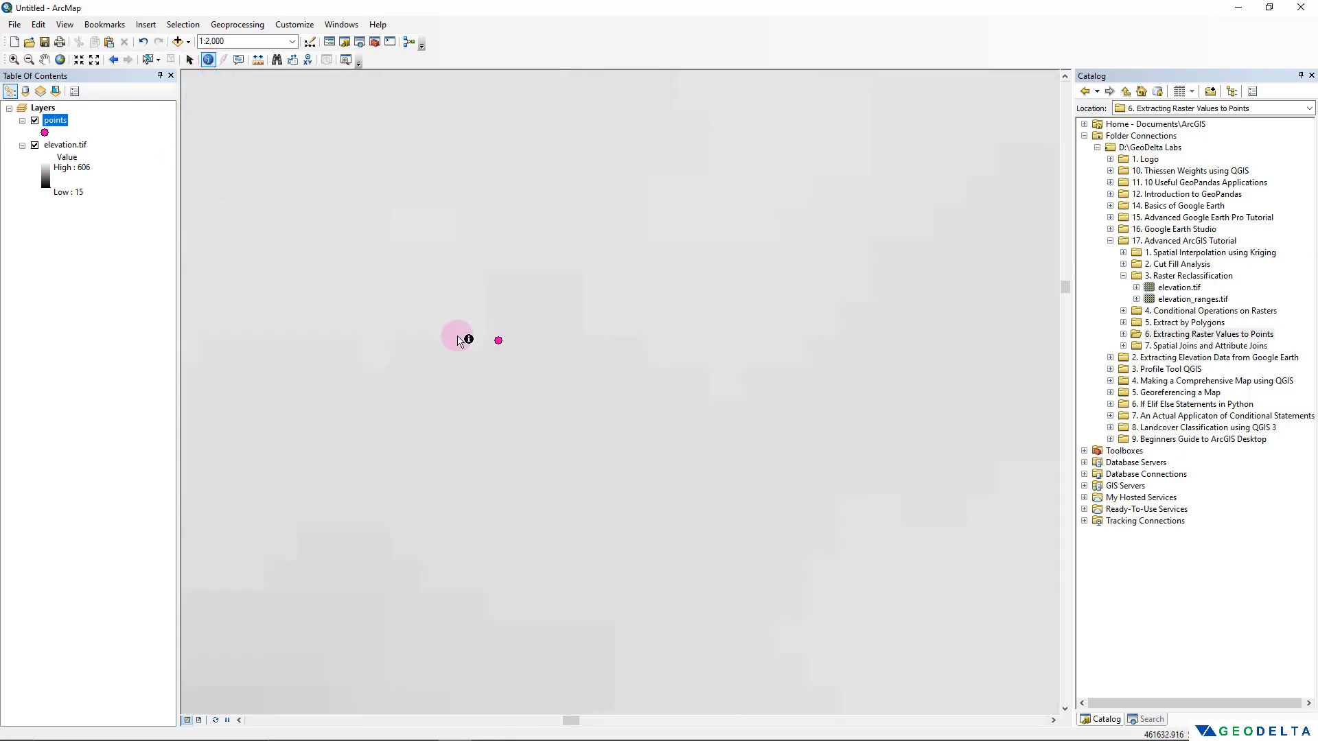
{"action": "left_click", "coordinate": [499, 342]}
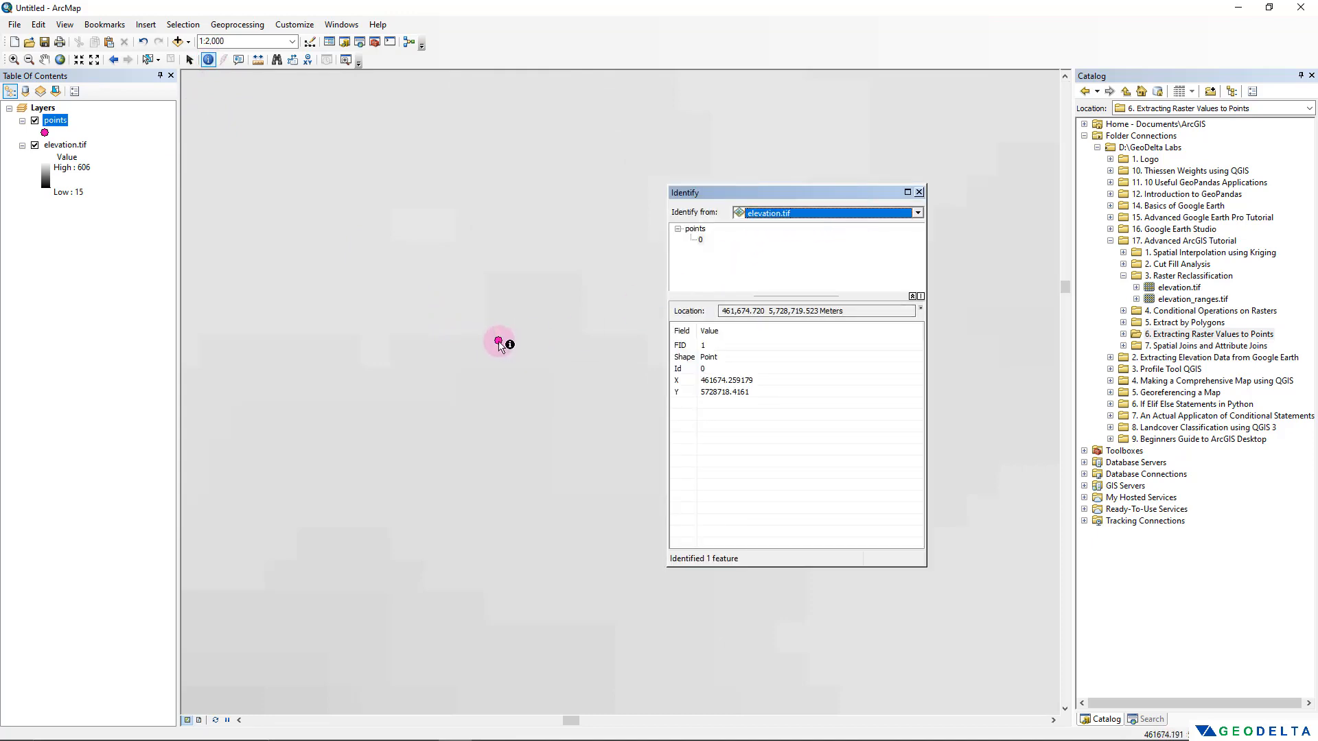
Step: Identify the elevation.tif pixel value under the point near the raster's upper middle (FID 1)
{"action": "left_click", "coordinate": [499, 343]}
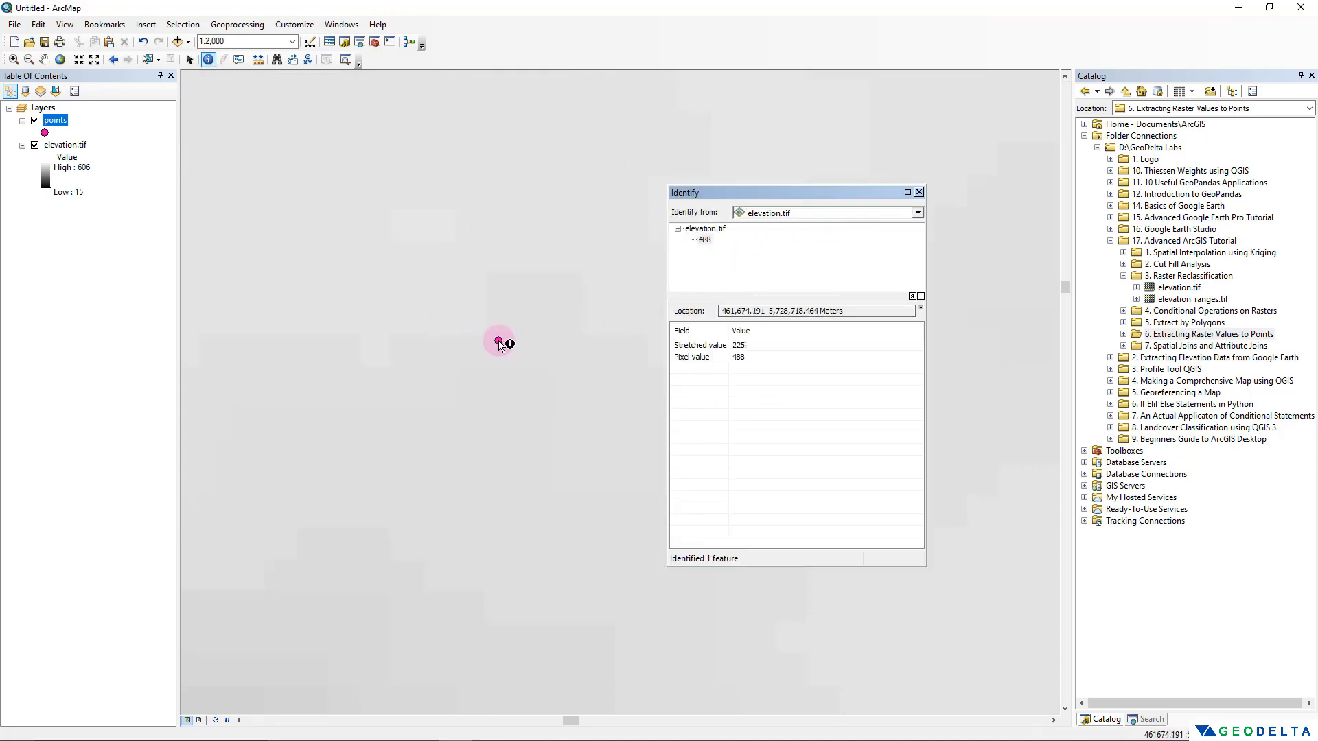
{"action": "left_click", "coordinate": [500, 342]}
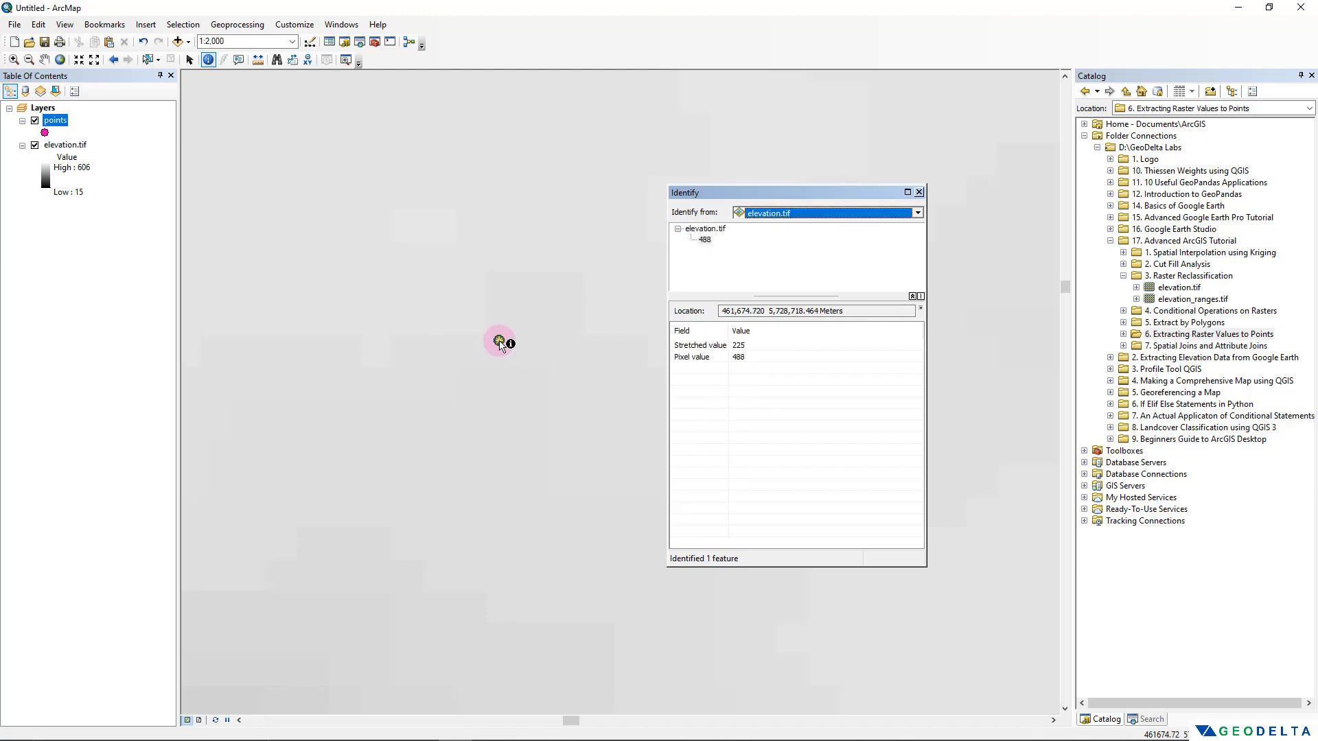
{"action": "left_click", "coordinate": [742, 357]}
Step: Identify the elevation.tif pixel value under the point on the raster's western side (FID 7)
{"action": "scroll", "coordinate": [580, 413], "scroll_direction": "up", "scroll_amount": 3}
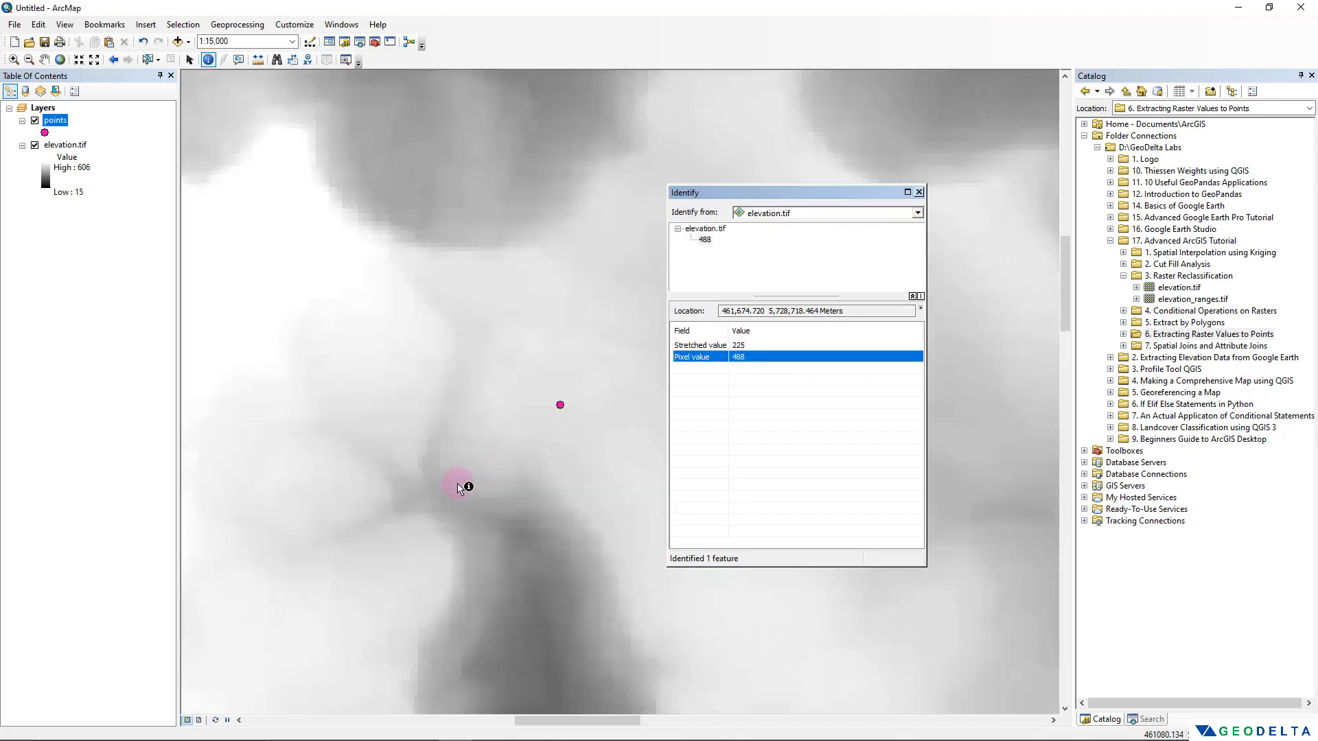
{"action": "left_click_drag", "start_coordinate": [457, 484], "coordinate": [449, 152]}
{"action": "scroll", "coordinate": [494, 321], "scroll_direction": "up", "scroll_amount": 3}
{"action": "scroll", "coordinate": [416, 431], "scroll_direction": "down", "scroll_amount": 4}
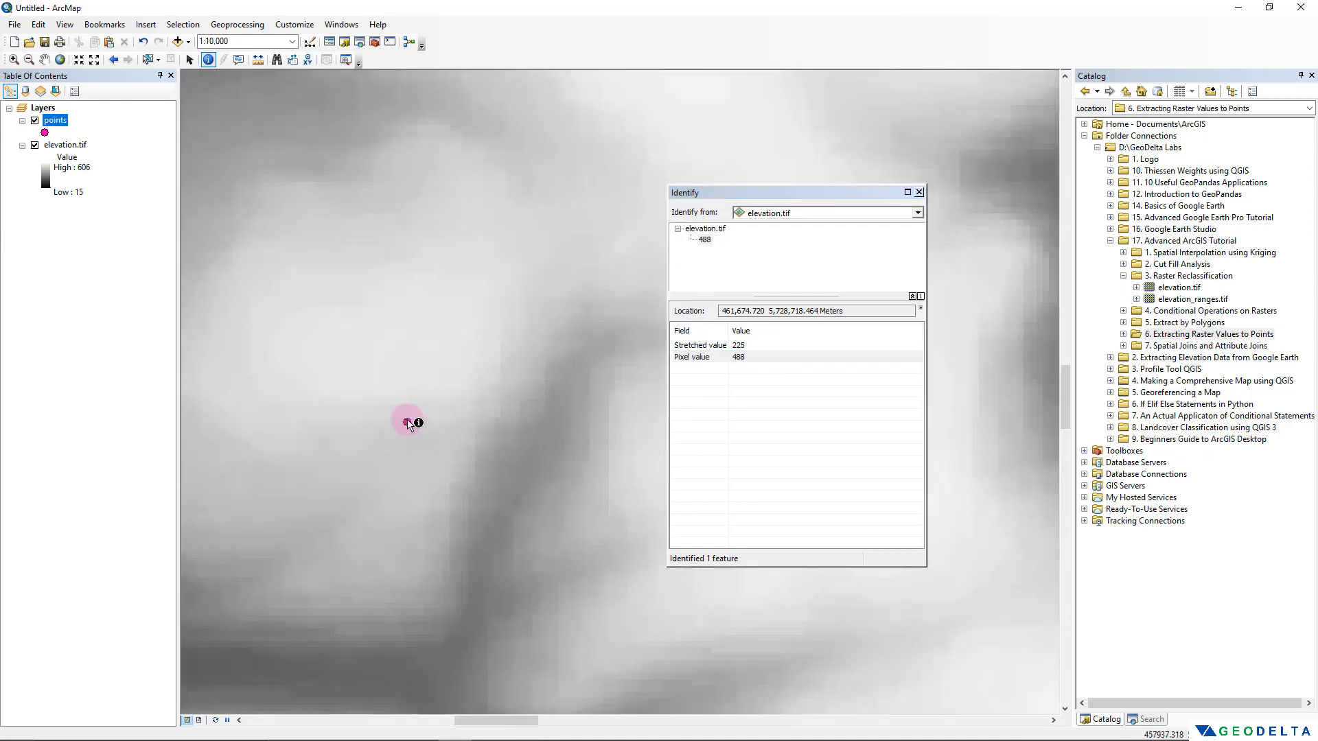
{"action": "left_click", "coordinate": [408, 424]}
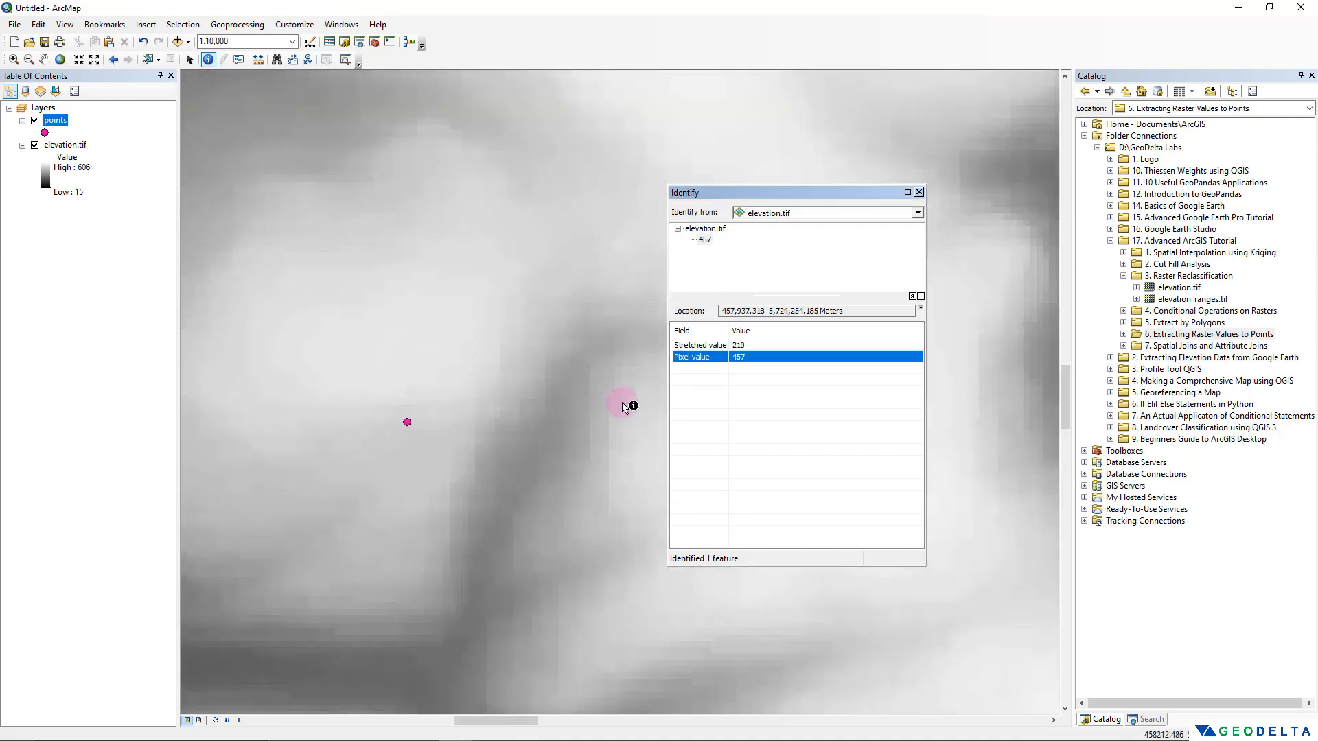
{"action": "left_click", "coordinate": [744, 358]}
Step: Recheck the elevation.tif pixel value at the upper-middle point (FID 1) and close the Identify results
{"action": "scroll", "coordinate": [506, 518], "scroll_direction": "up", "scroll_amount": 4}
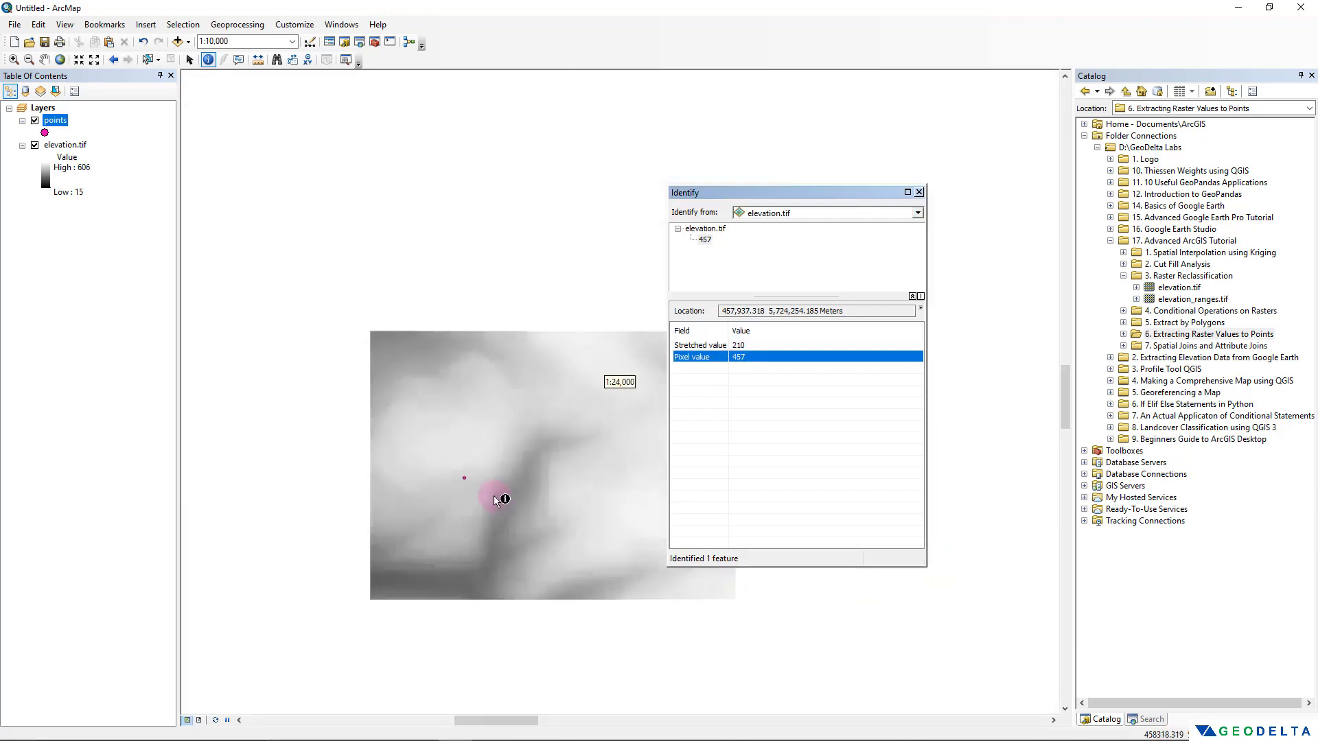
{"action": "scroll", "coordinate": [494, 489], "scroll_direction": "up", "scroll_amount": 3}
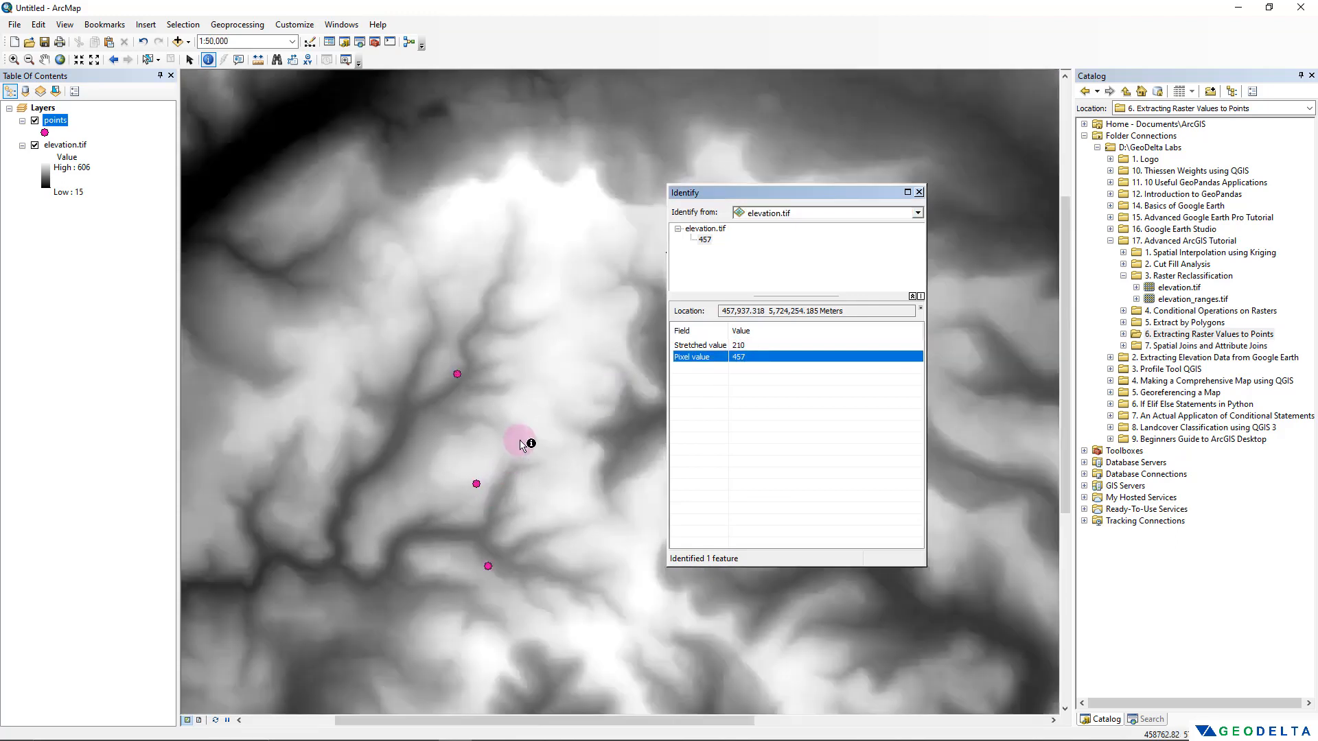
{"action": "scroll", "coordinate": [409, 384], "scroll_direction": "up", "scroll_amount": 2}
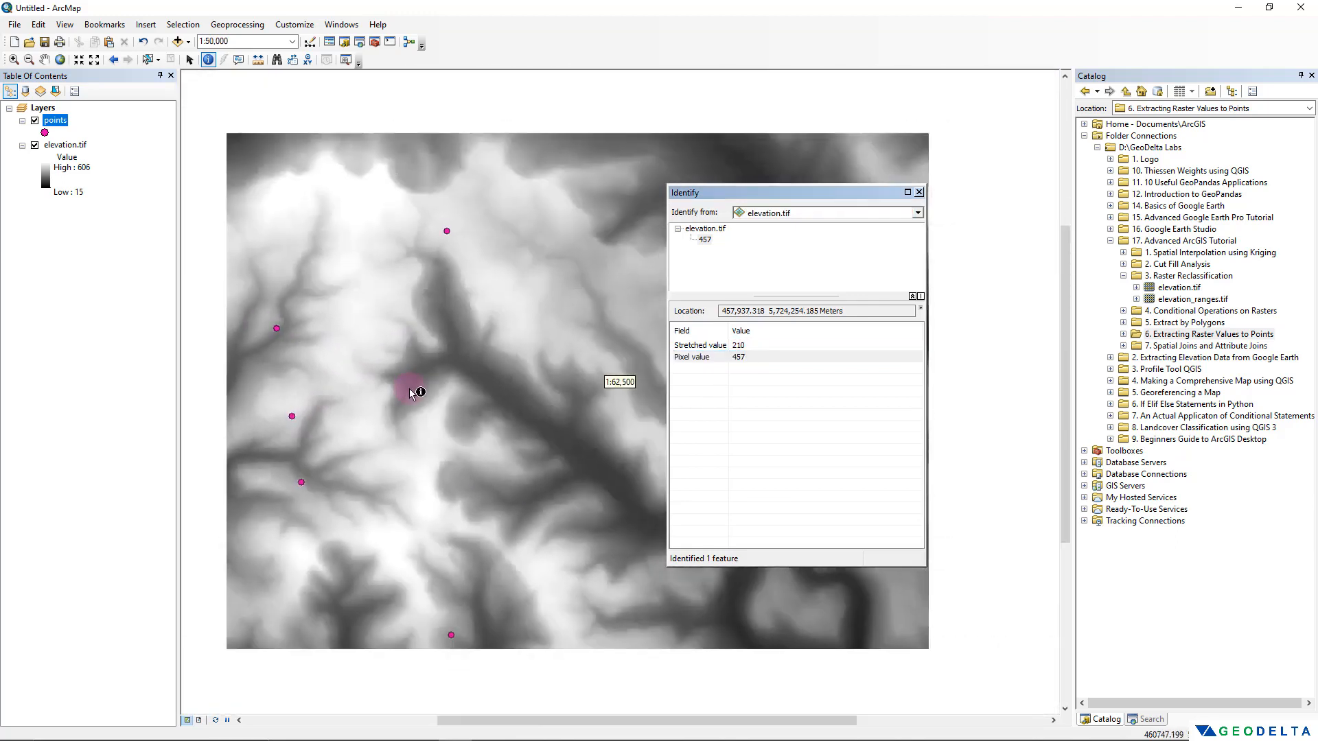
{"action": "scroll", "coordinate": [428, 310], "scroll_direction": "up", "scroll_amount": 1}
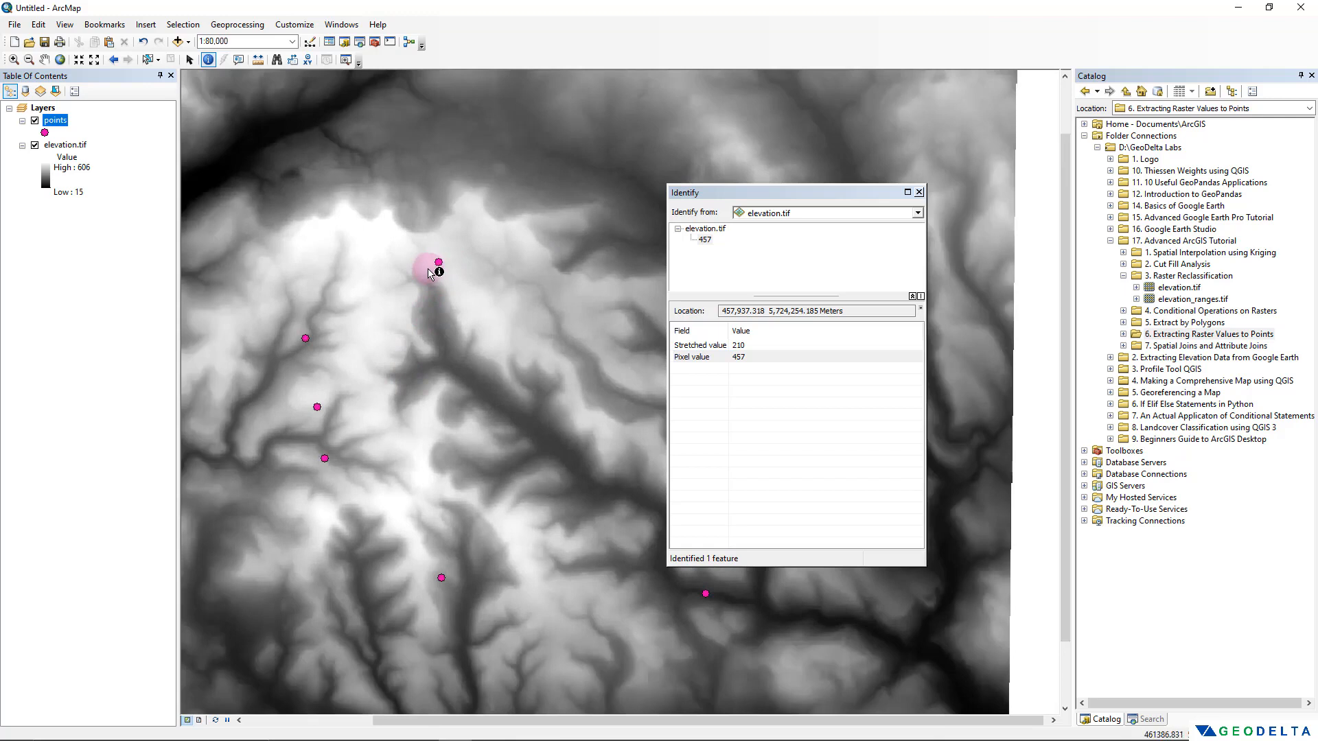
{"action": "scroll", "coordinate": [446, 268], "scroll_direction": "down", "scroll_amount": 1}
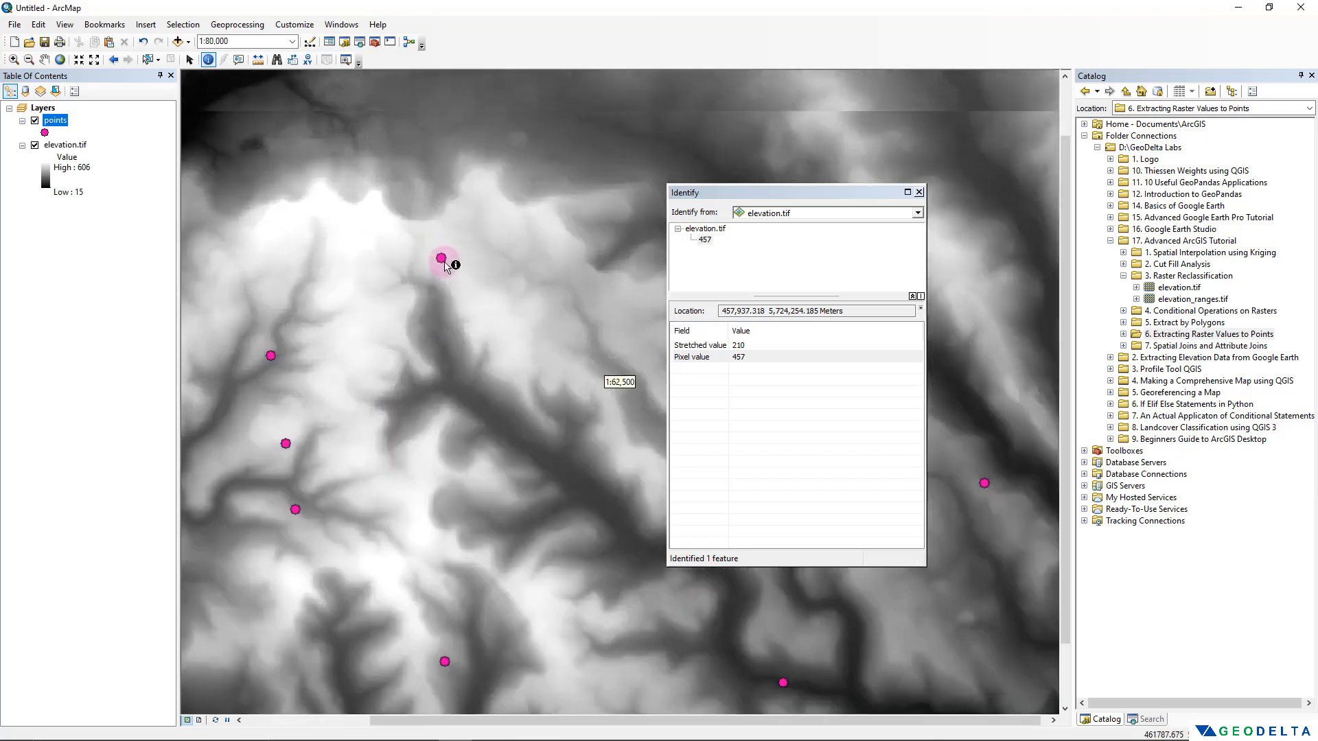
{"action": "scroll", "coordinate": [444, 267], "scroll_direction": "down", "scroll_amount": 6}
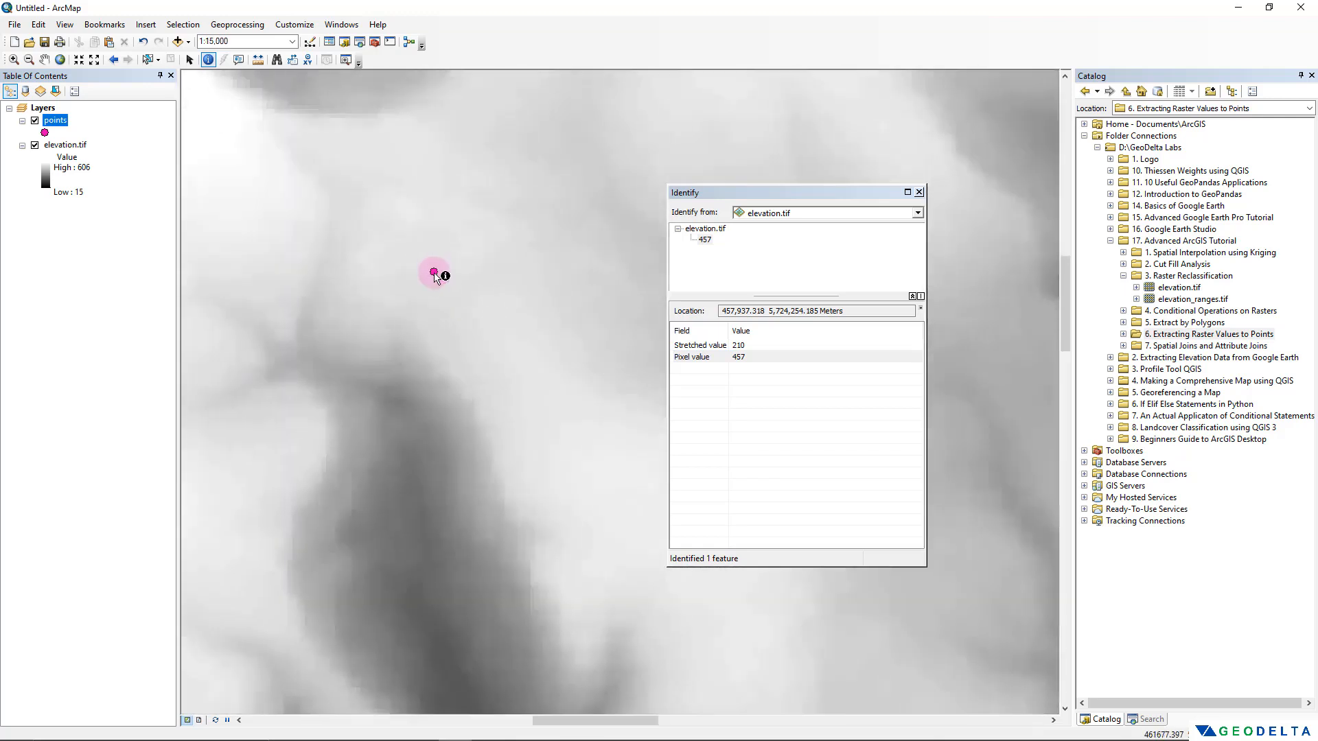
{"action": "left_click", "coordinate": [434, 272]}
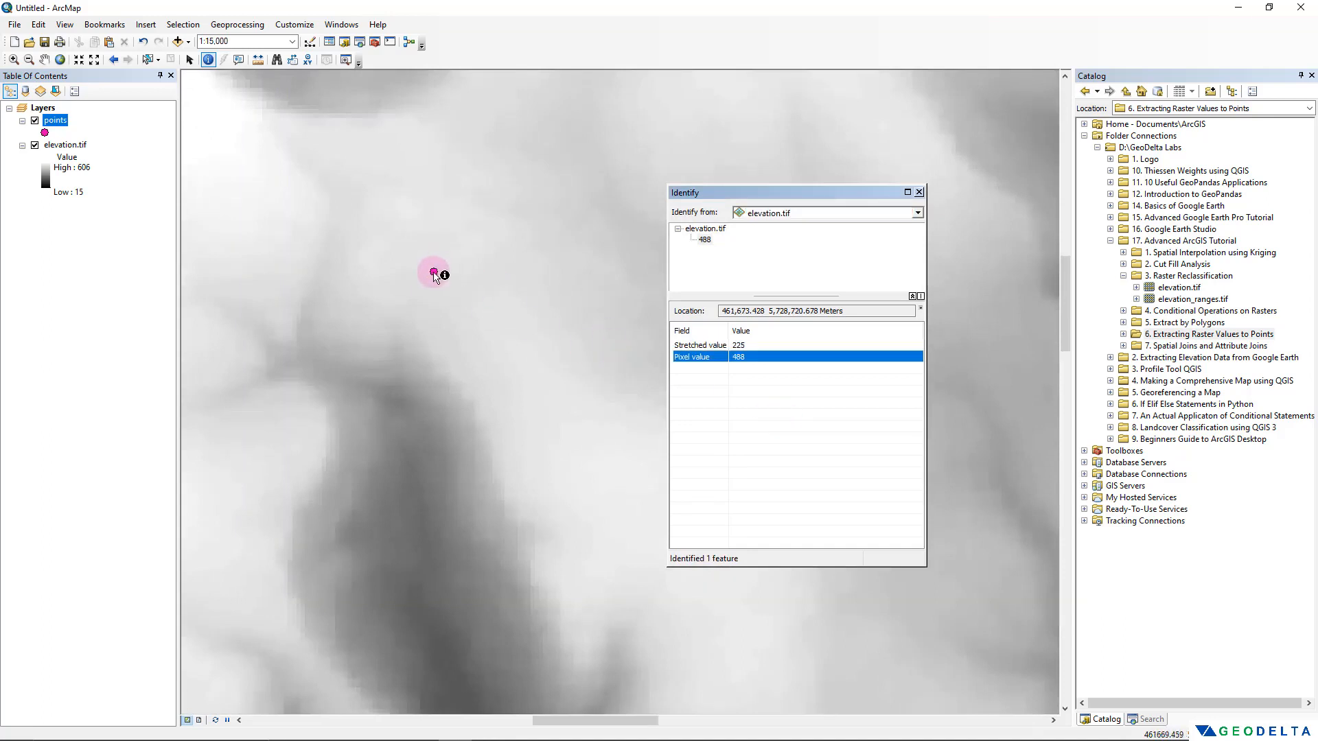
{"action": "left_click", "coordinate": [434, 272]}
{"action": "scroll", "coordinate": [371, 328], "scroll_direction": "down", "scroll_amount": 1}
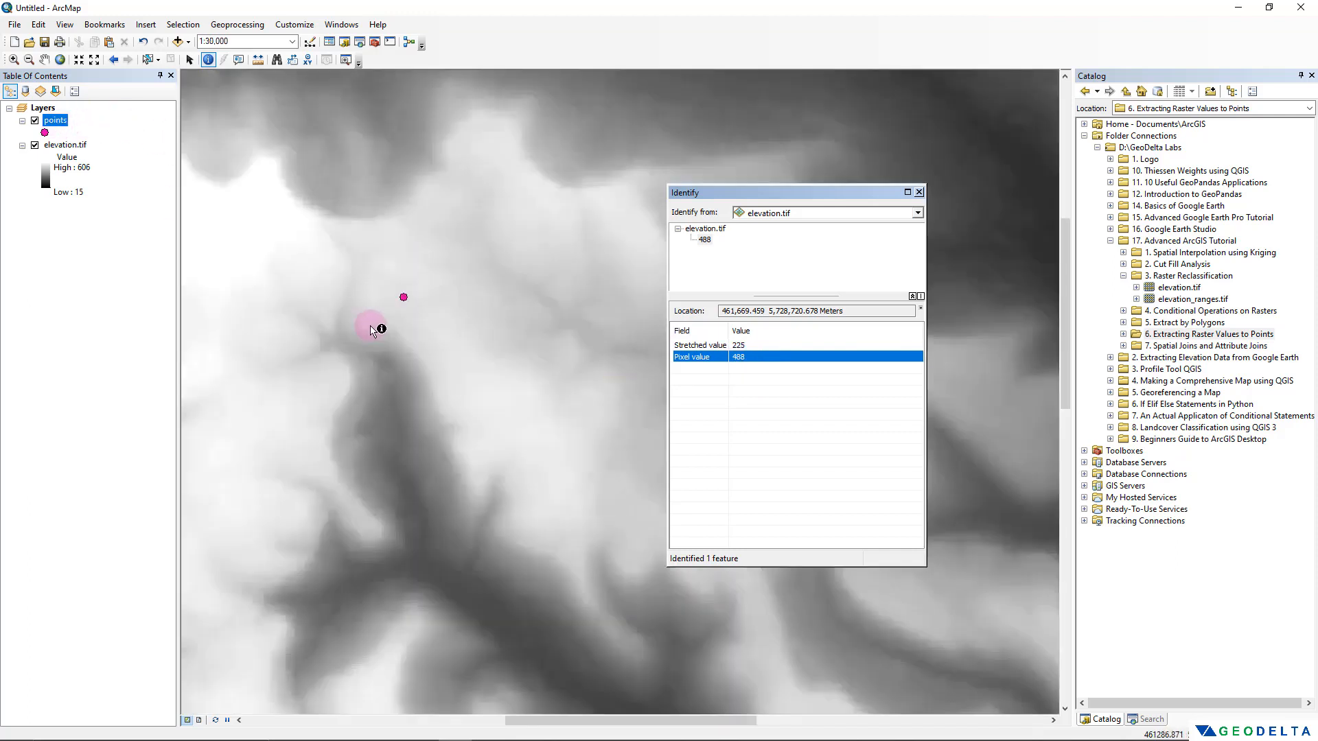
{"action": "scroll", "coordinate": [370, 328], "scroll_direction": "down", "scroll_amount": 1}
{"action": "scroll", "coordinate": [369, 328], "scroll_direction": "down", "scroll_amount": 1}
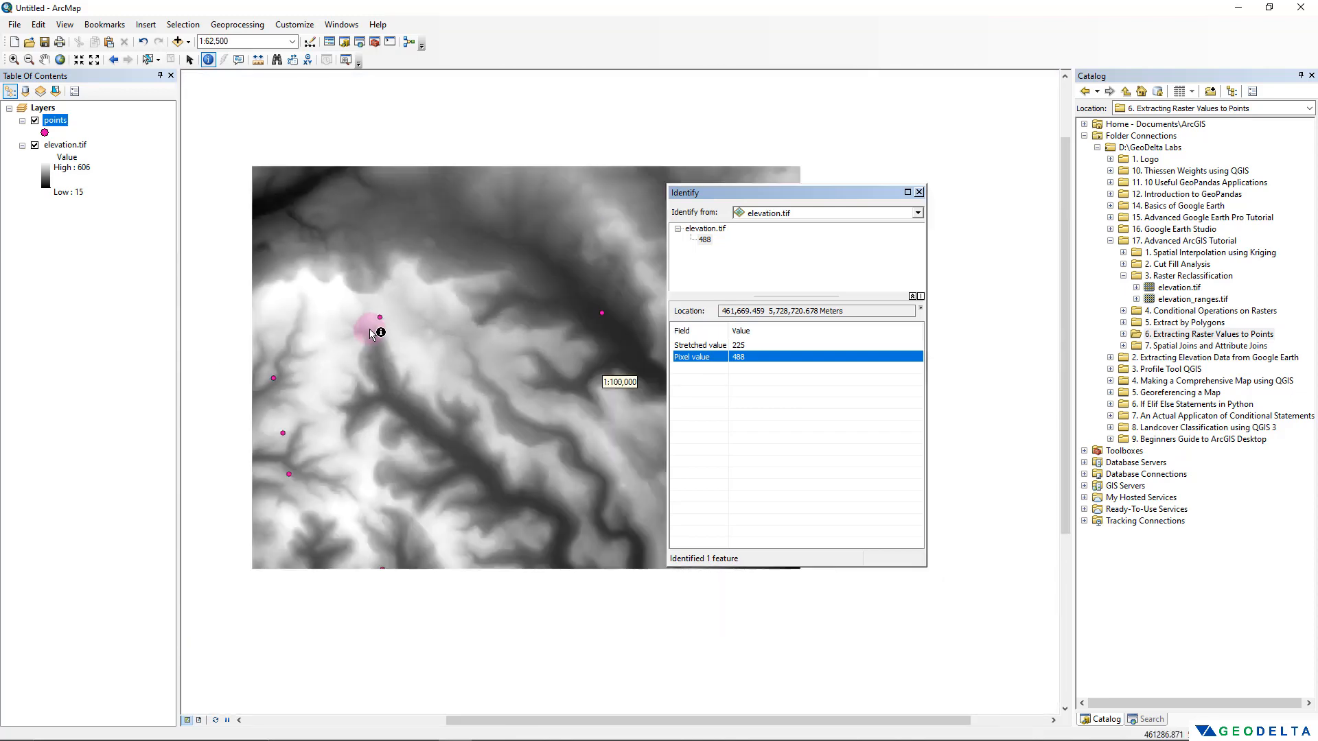
{"action": "left_click", "coordinate": [919, 193]}
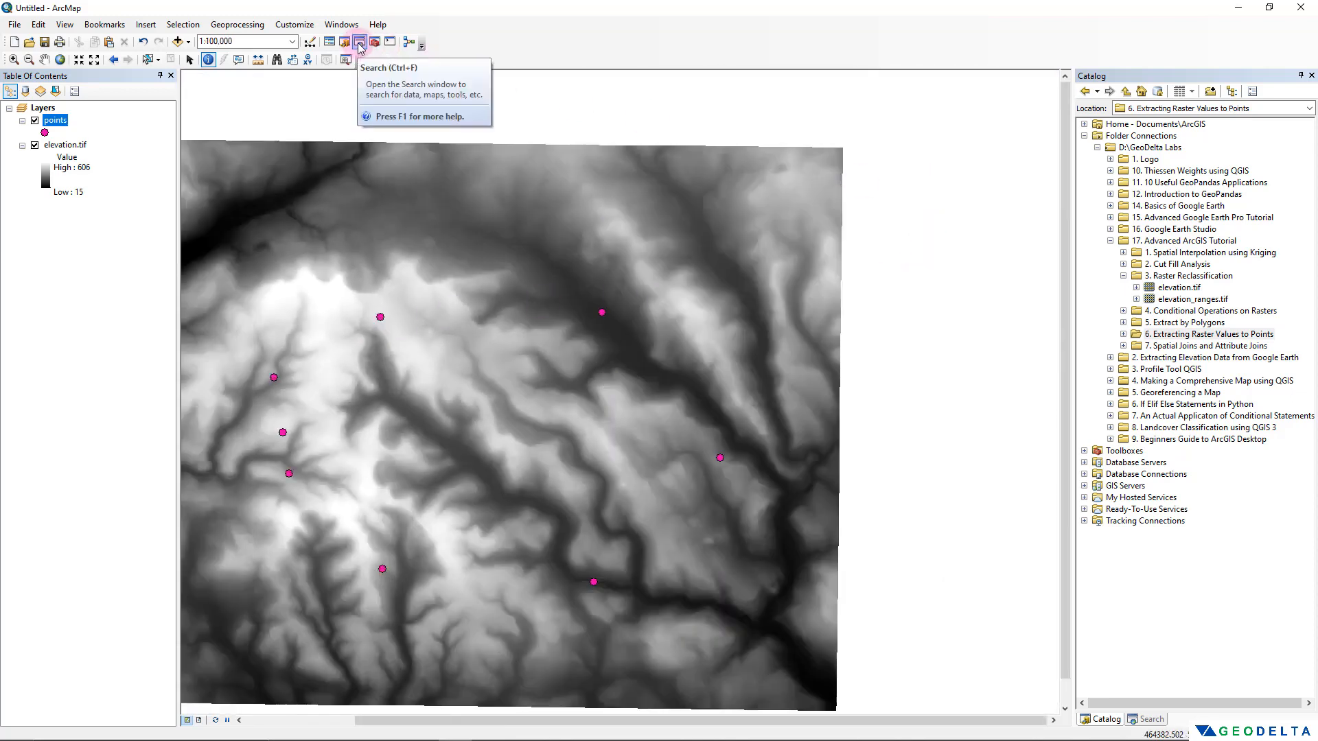
Step: Search for "extract values to points" and open the Extract Values to Points (Spatial Analyst) tool
{"action": "left_click", "coordinate": [359, 43]}
{"action": "left_click_drag", "start_coordinate": [1175, 128], "coordinate": [1137, 128]}
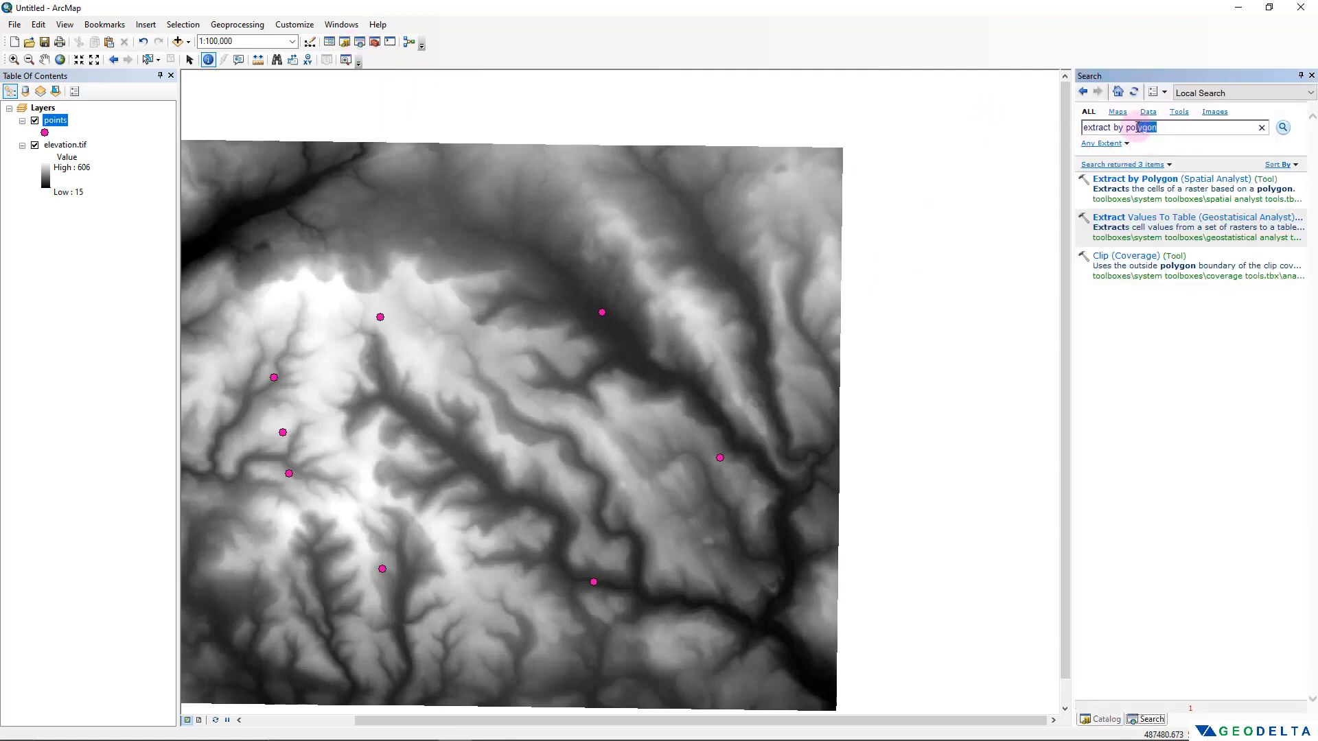
{"action": "type", "text": "values to points"}
{"action": "key", "text": "Return"}
{"action": "double_click", "coordinate": [1146, 179]}
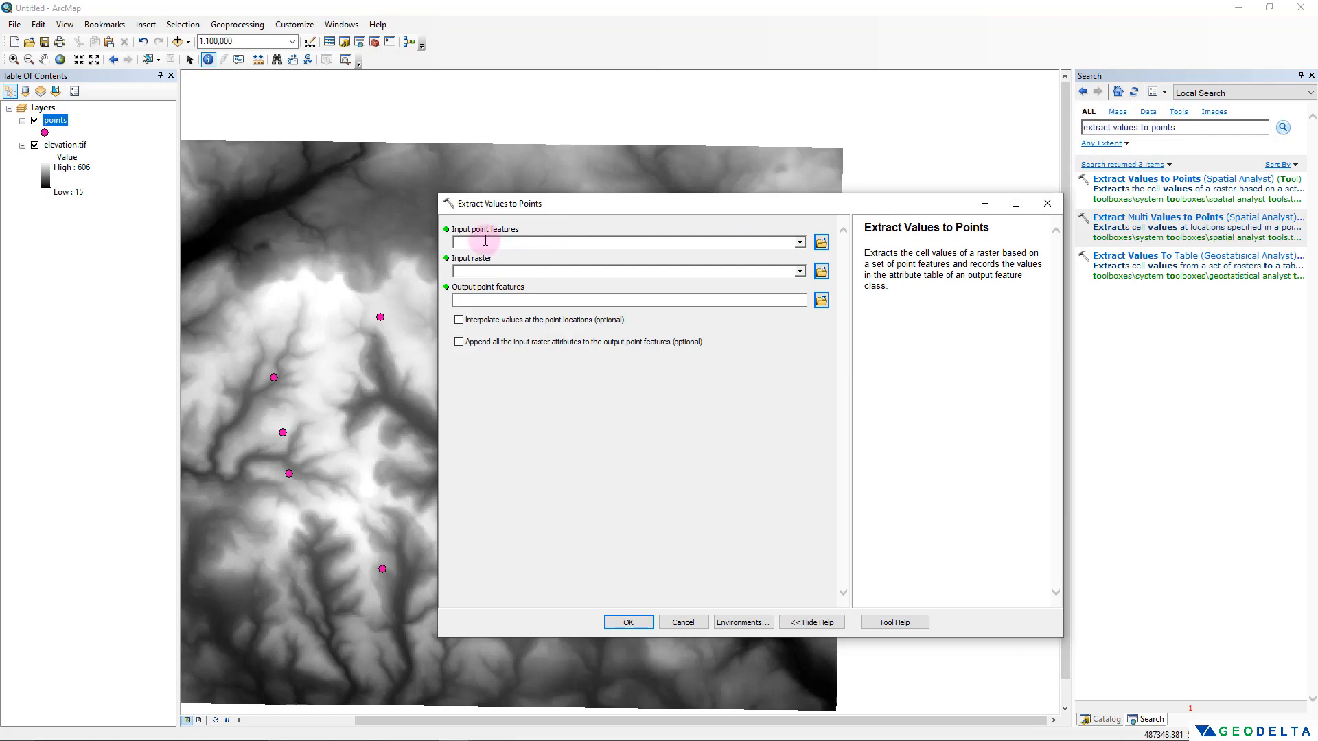
Step: Set points as the input point features and elevation.tif as the input raster
{"action": "left_click_drag", "start_coordinate": [56, 121], "coordinate": [493, 244]}
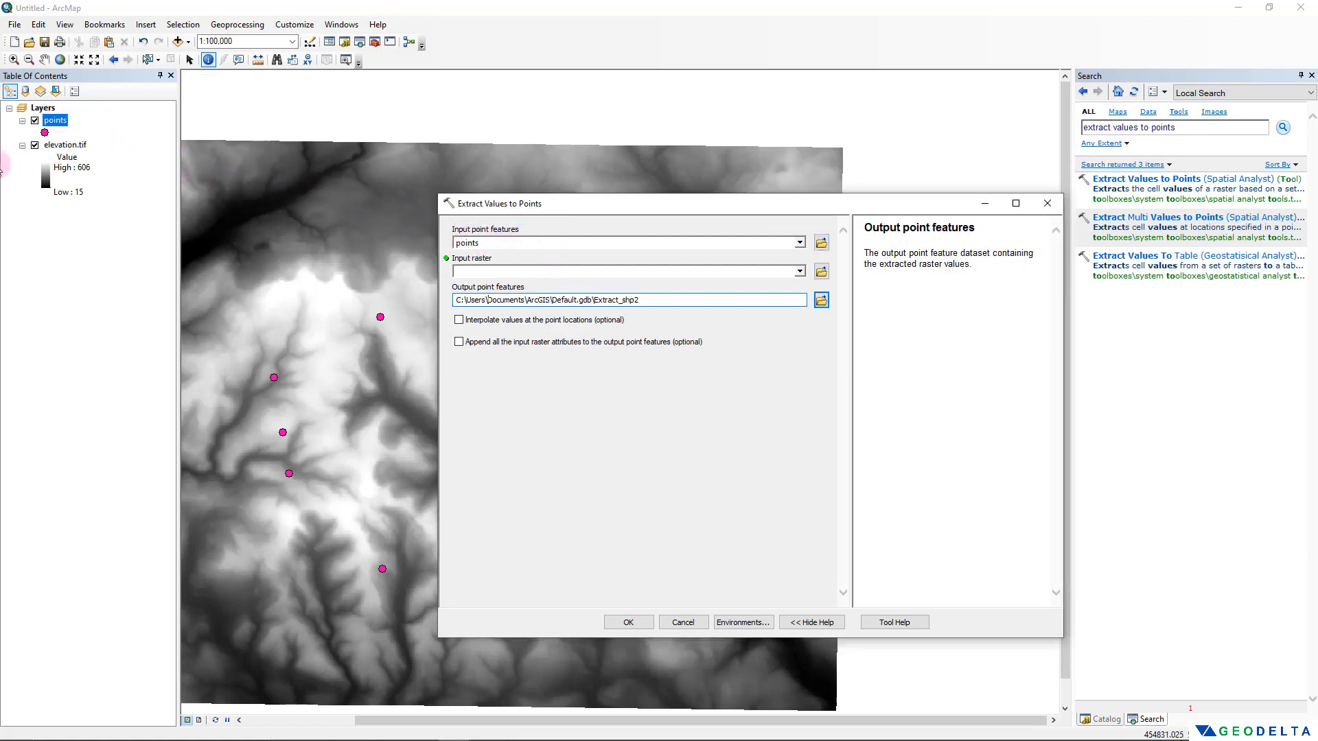
{"action": "left_click", "coordinate": [61, 148]}
{"action": "left_click_drag", "start_coordinate": [424, 252], "coordinate": [490, 272]}
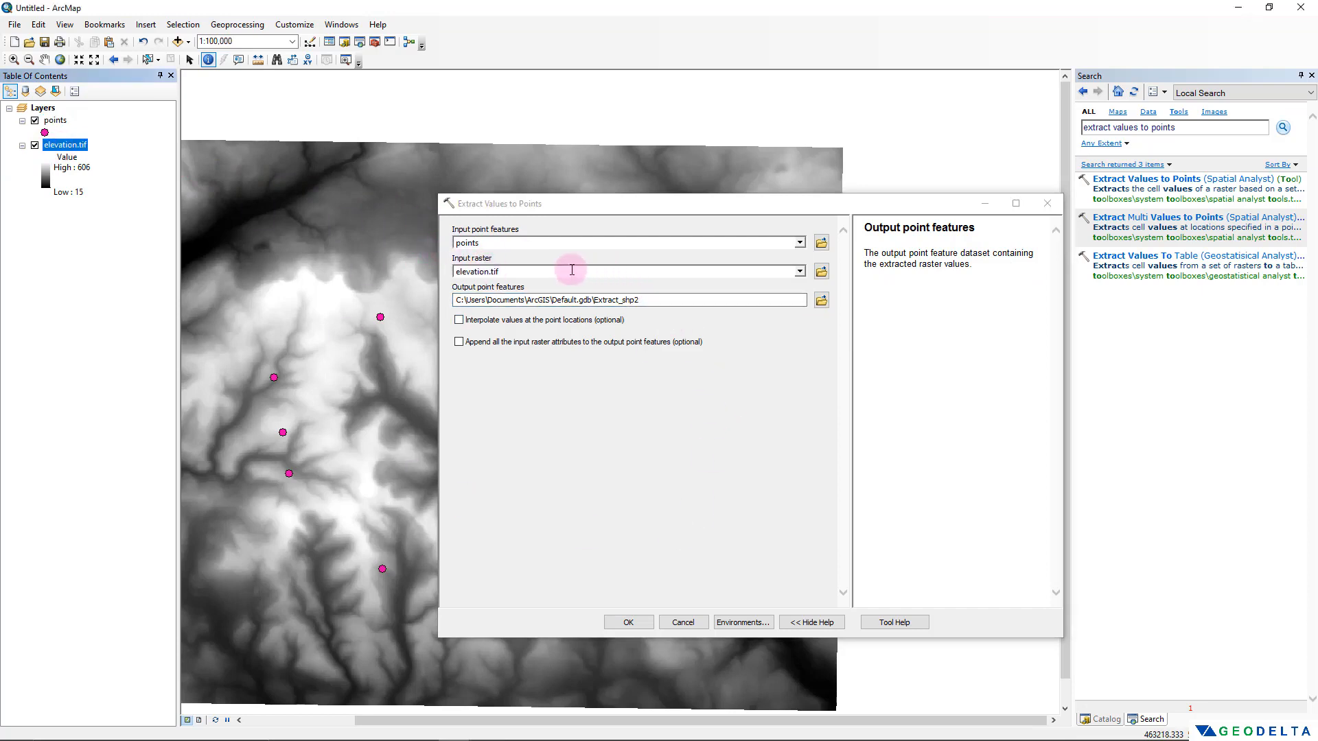
{"action": "left_click", "coordinate": [539, 242]}
{"action": "left_click", "coordinate": [545, 271]}
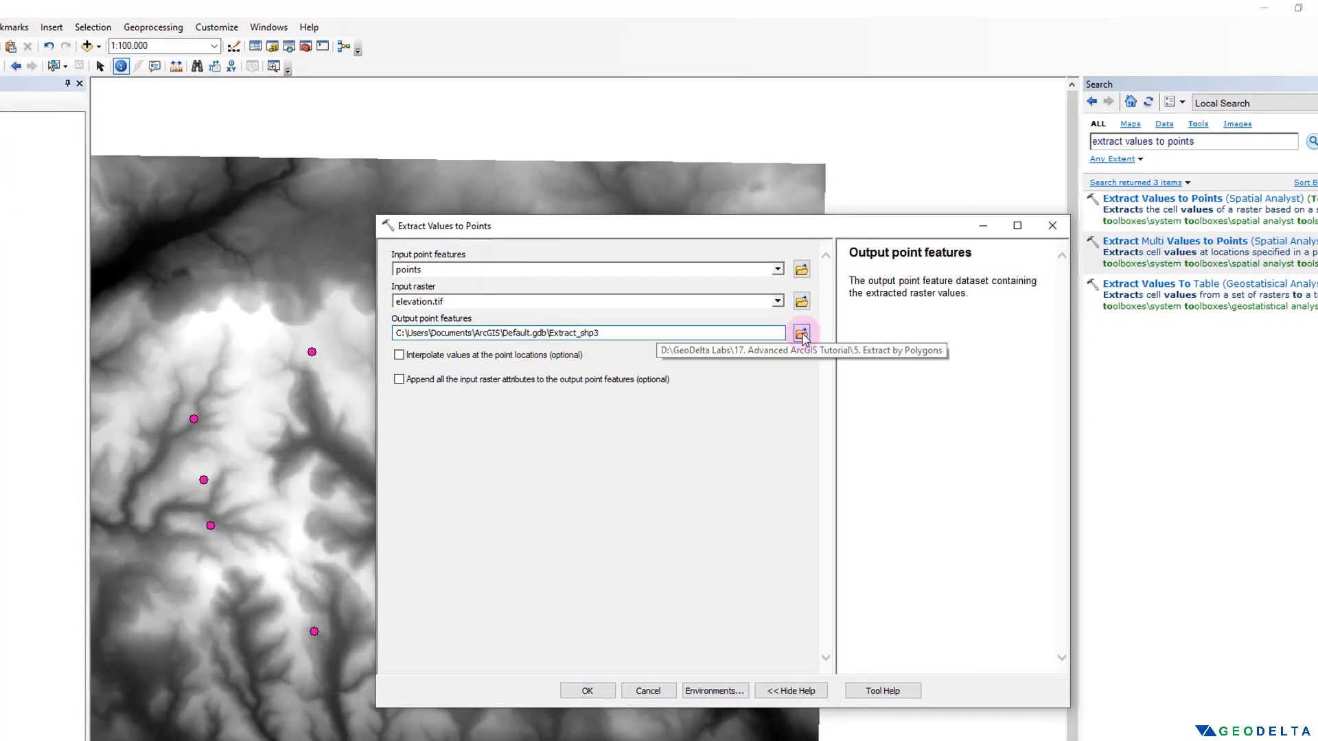
Step: Save the output point features as values_to_points in the 6. Extracting Raster Values to Points folder and run the tool
{"action": "left_click", "coordinate": [802, 334]}
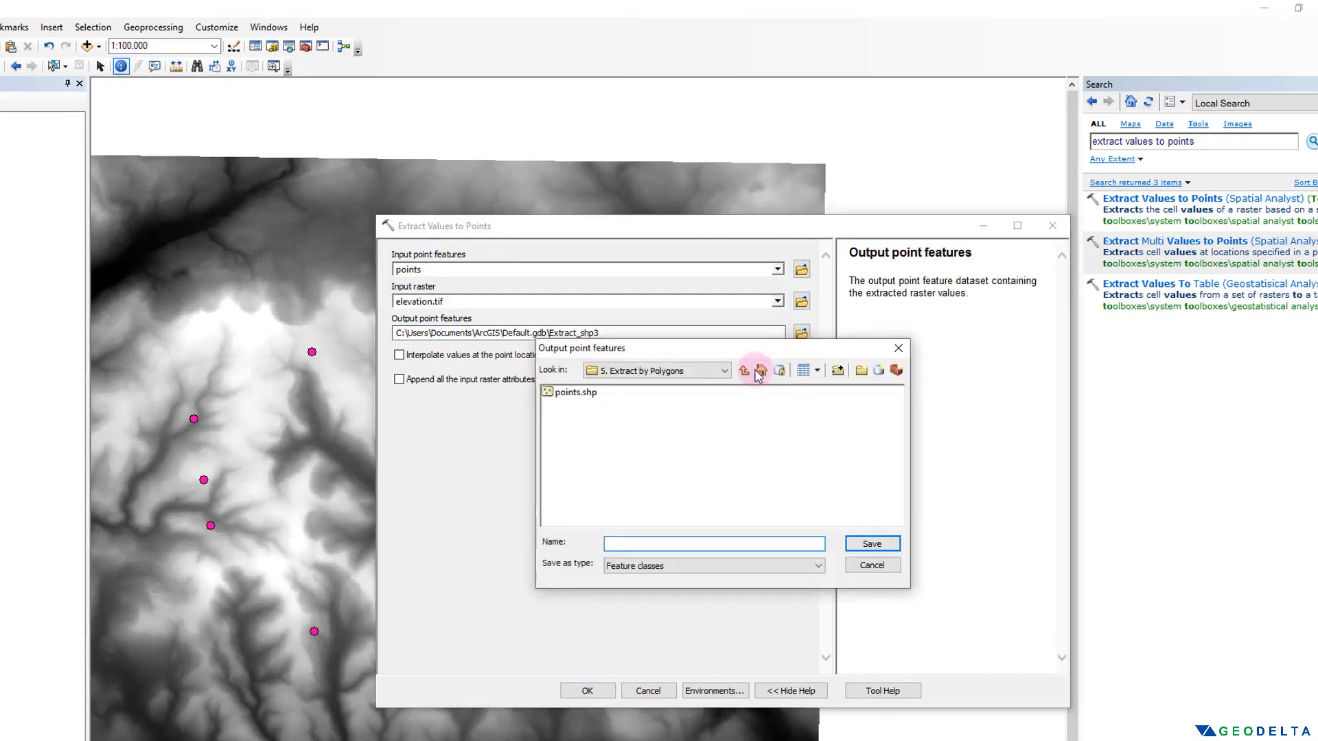
{"action": "left_click", "coordinate": [744, 371]}
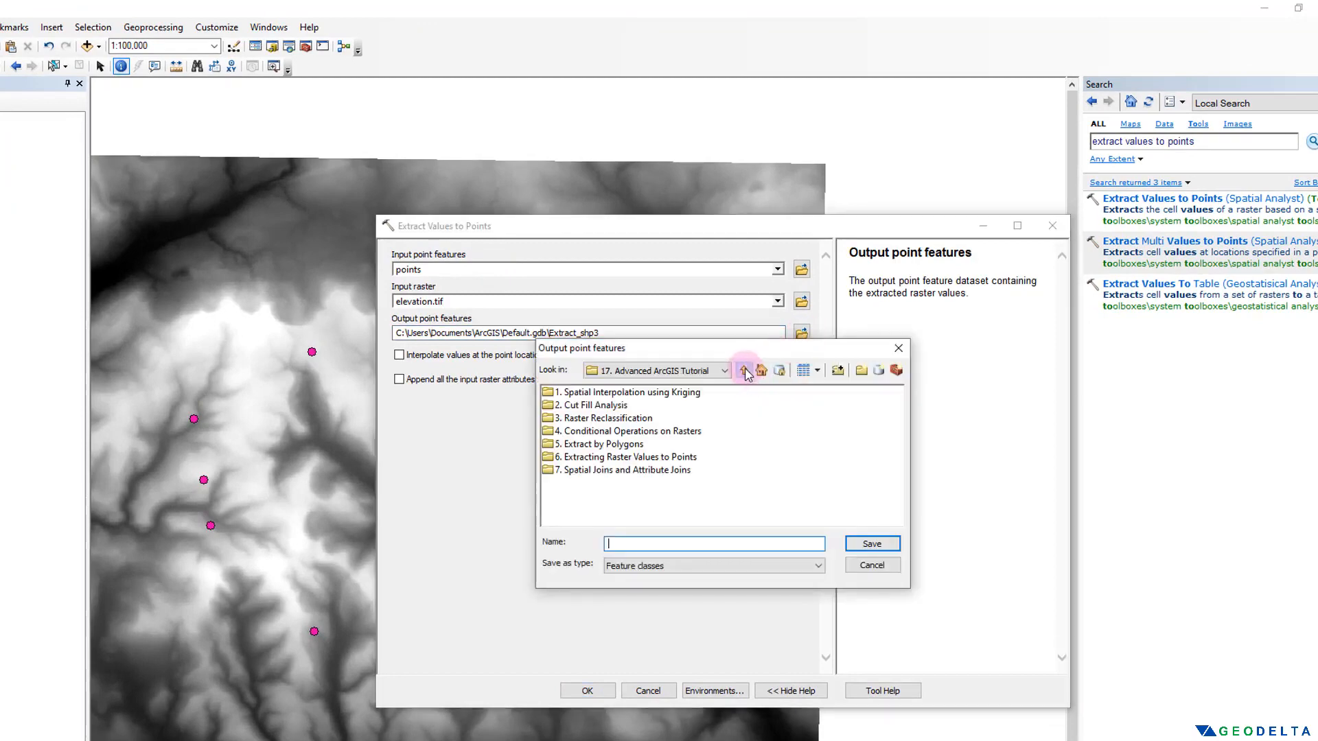
{"action": "double_click", "coordinate": [618, 457]}
{"action": "type", "text": "values_to_points"}
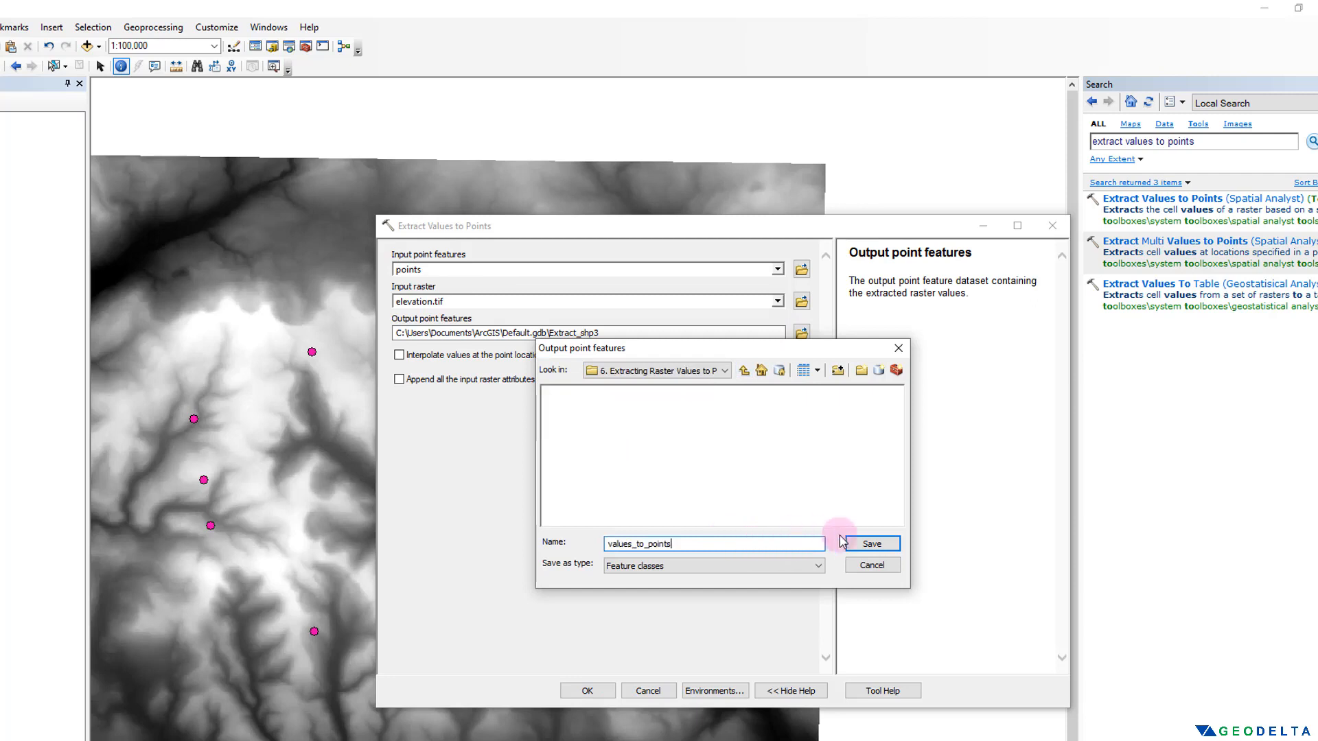
{"action": "left_click", "coordinate": [869, 544]}
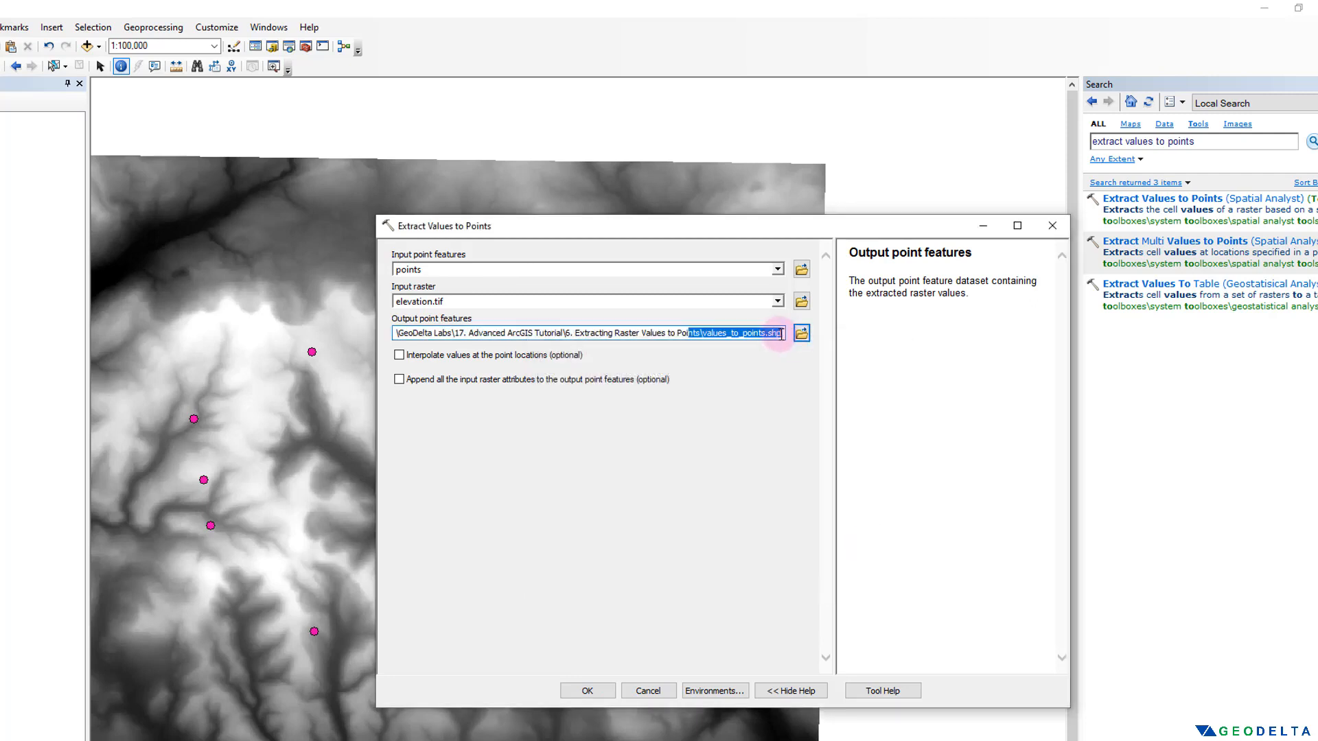
{"action": "left_click_drag", "start_coordinate": [784, 334], "coordinate": [773, 334]}
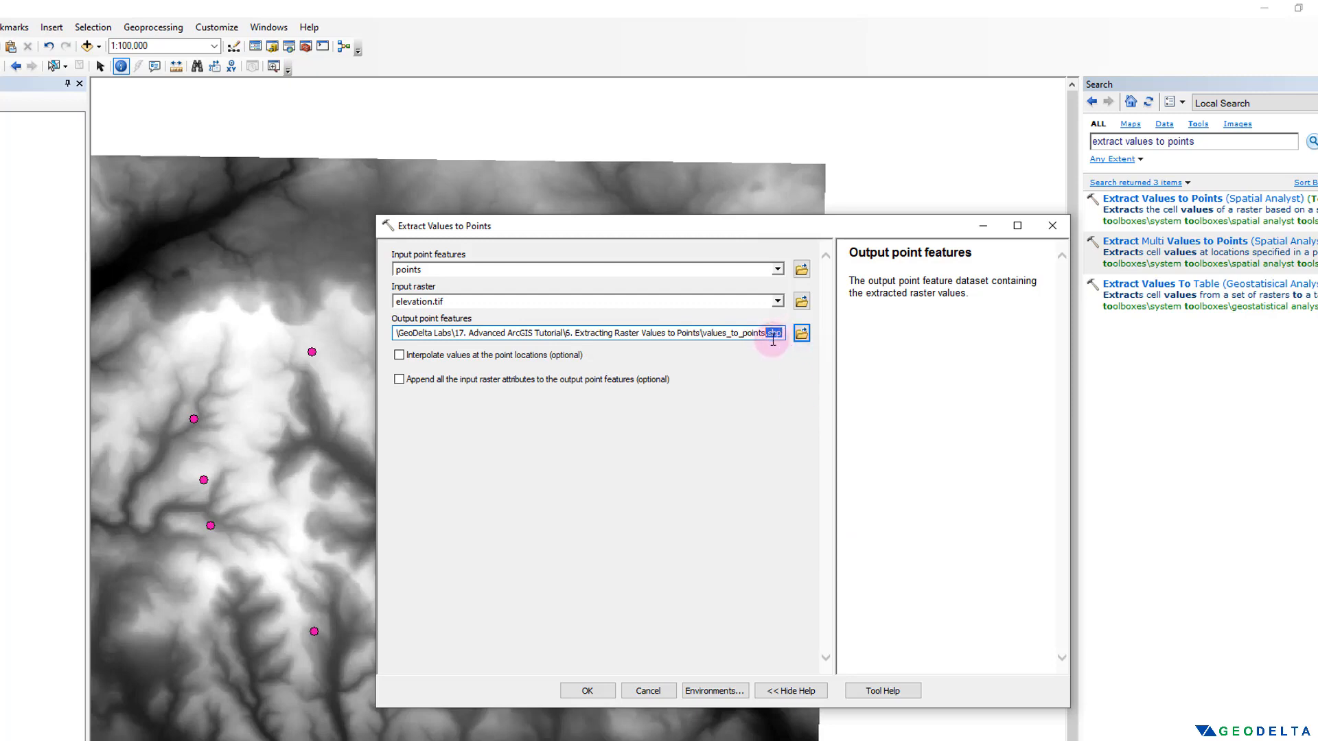
{"action": "left_click", "coordinate": [588, 691]}
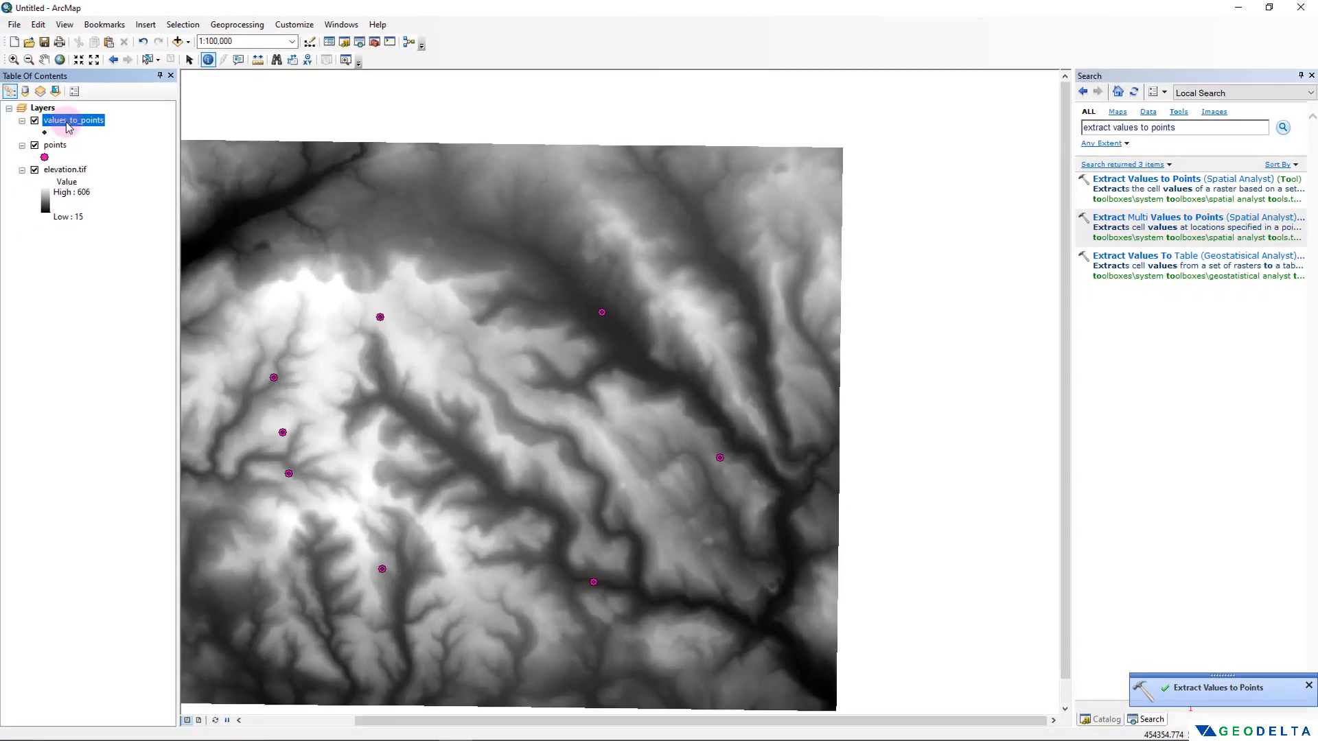
Step: View the values_to_points attribute table, highlight its RASTERVALU column, and place the table clear of the map's points
{"action": "left_click", "coordinate": [58, 121]}
{"action": "right_click", "coordinate": [58, 123]}
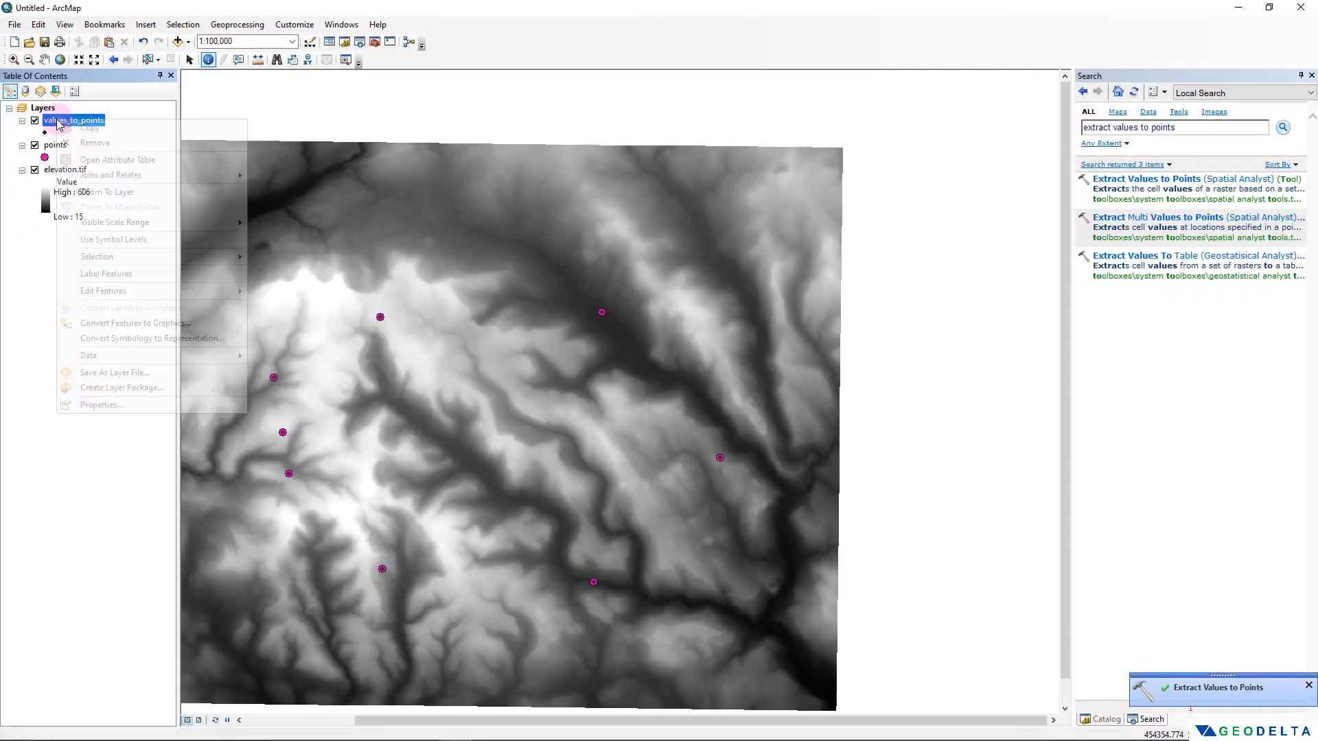
{"action": "left_click", "coordinate": [103, 155]}
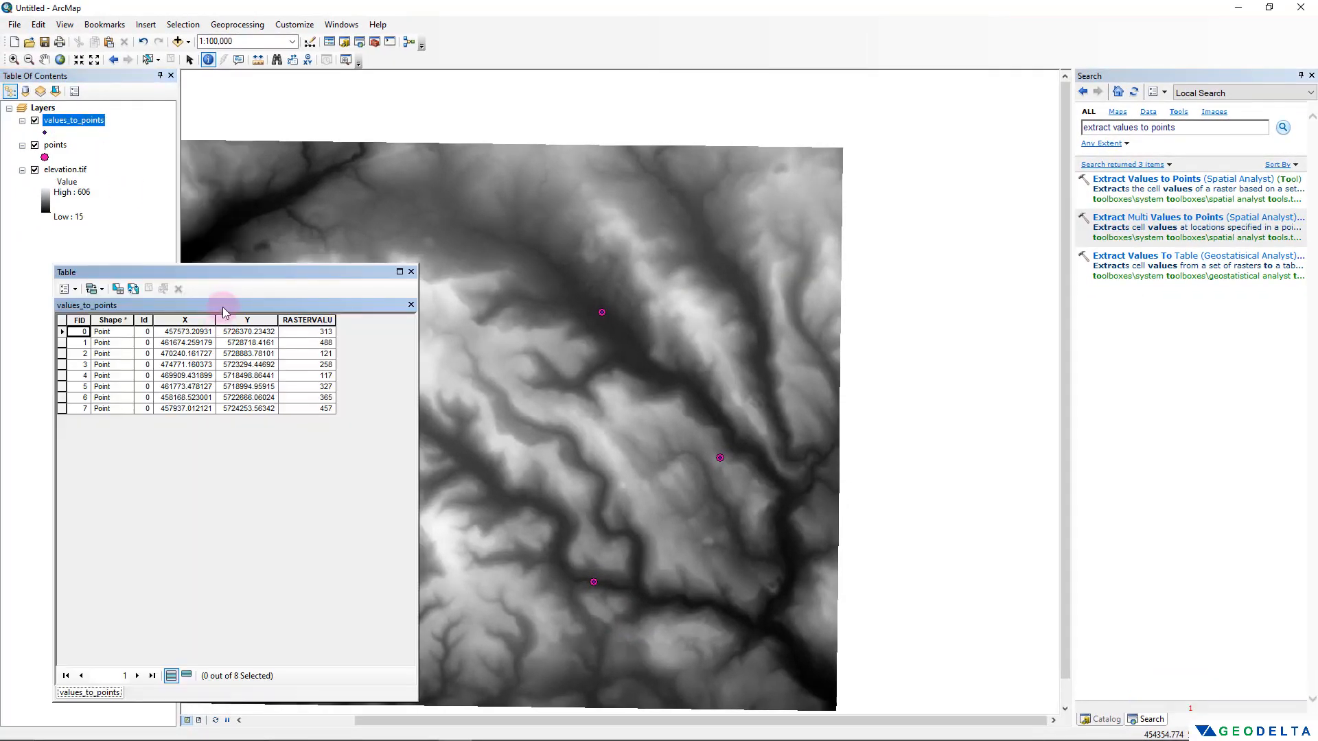
{"action": "left_click", "coordinate": [328, 319]}
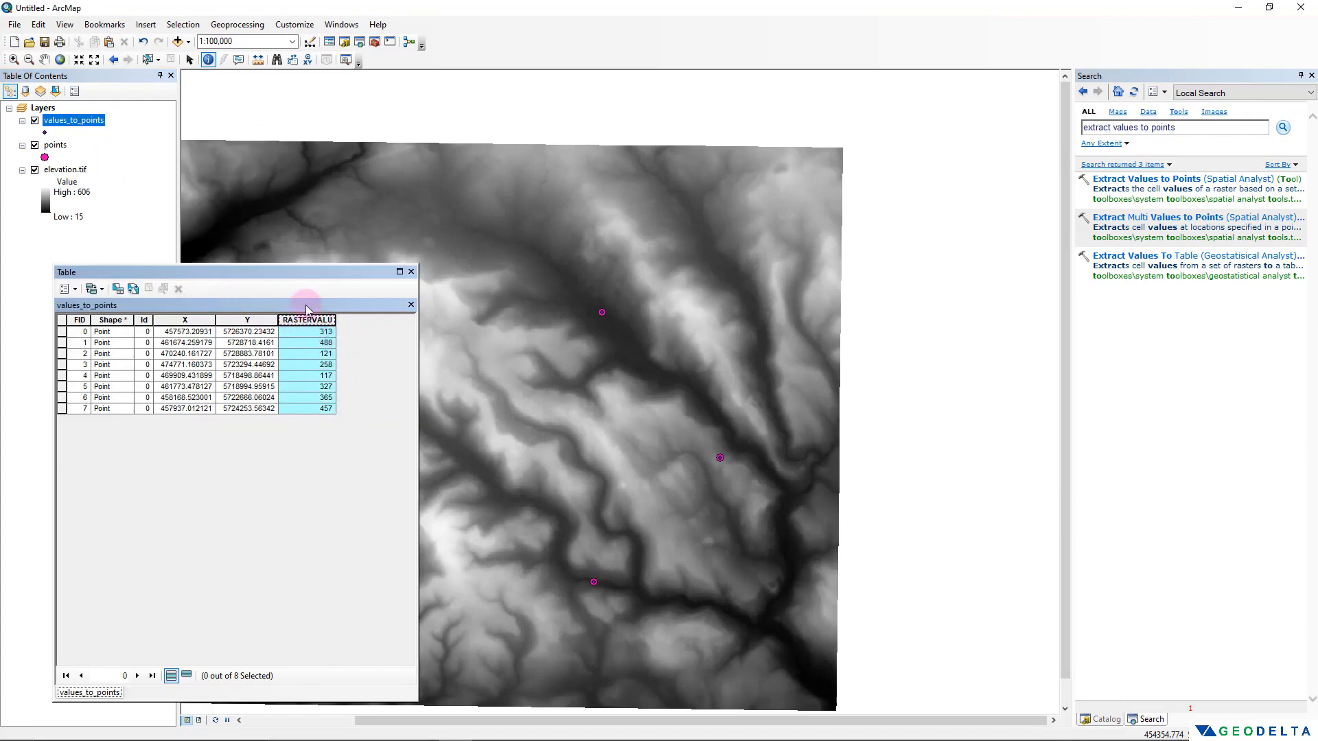
{"action": "left_click_drag", "start_coordinate": [274, 276], "coordinate": [1029, 300]}
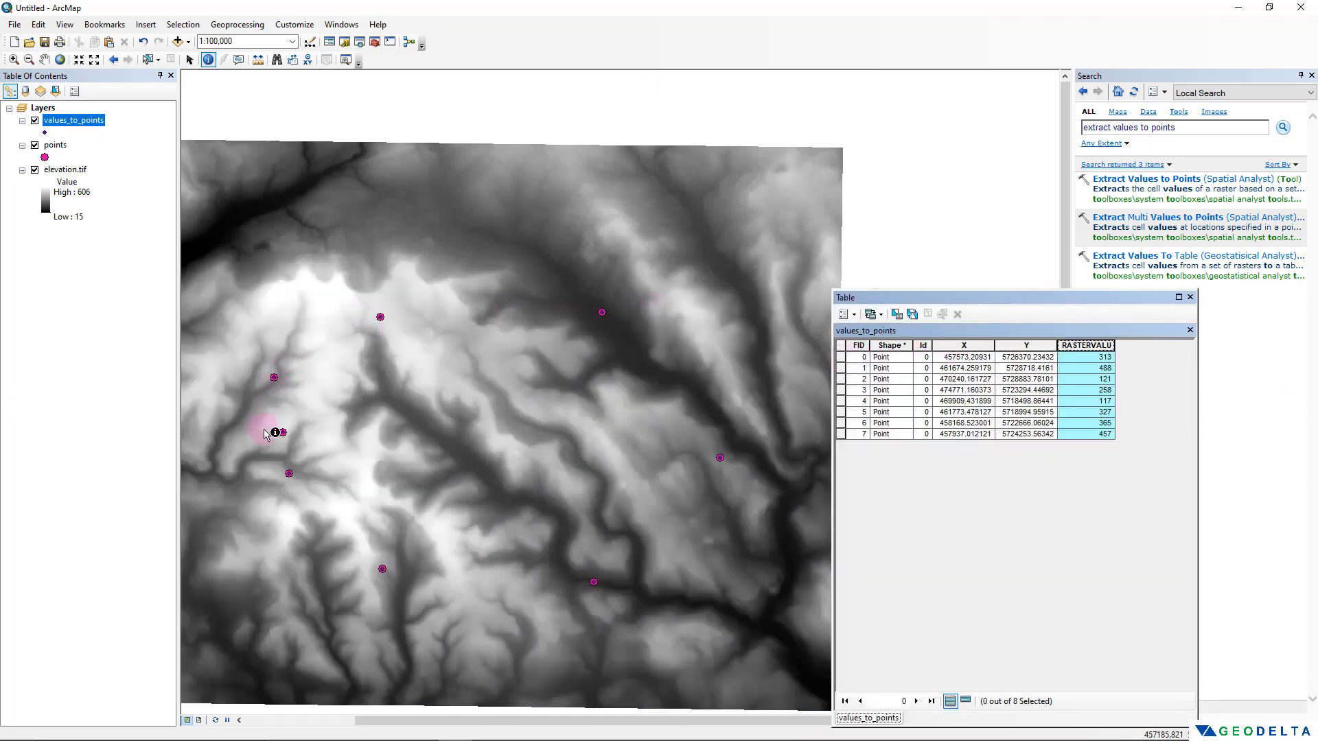
Step: Select the FID 0 record in the values_to_points table and examine that point's raster cell up close
{"action": "left_click", "coordinate": [841, 357]}
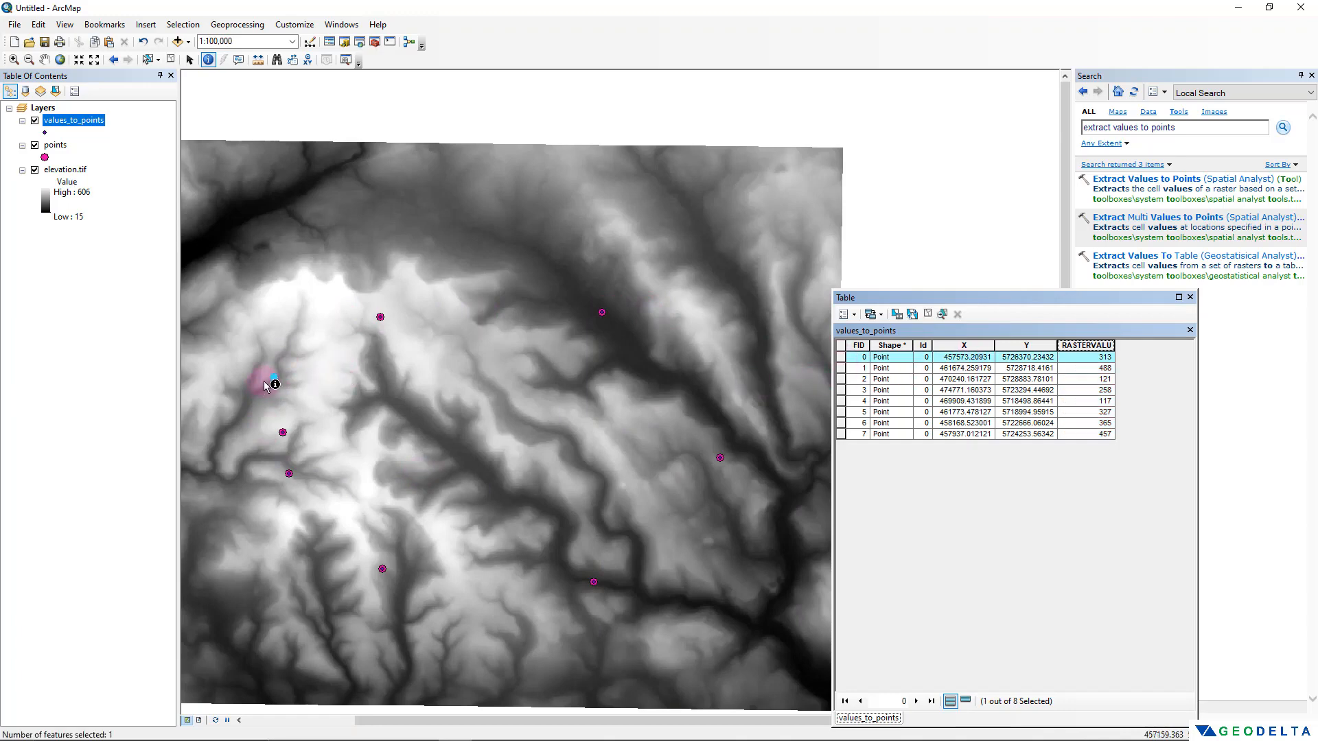
{"action": "scroll", "coordinate": [271, 382], "scroll_direction": "up", "scroll_amount": 2}
{"action": "scroll", "coordinate": [272, 388], "scroll_direction": "up", "scroll_amount": 3}
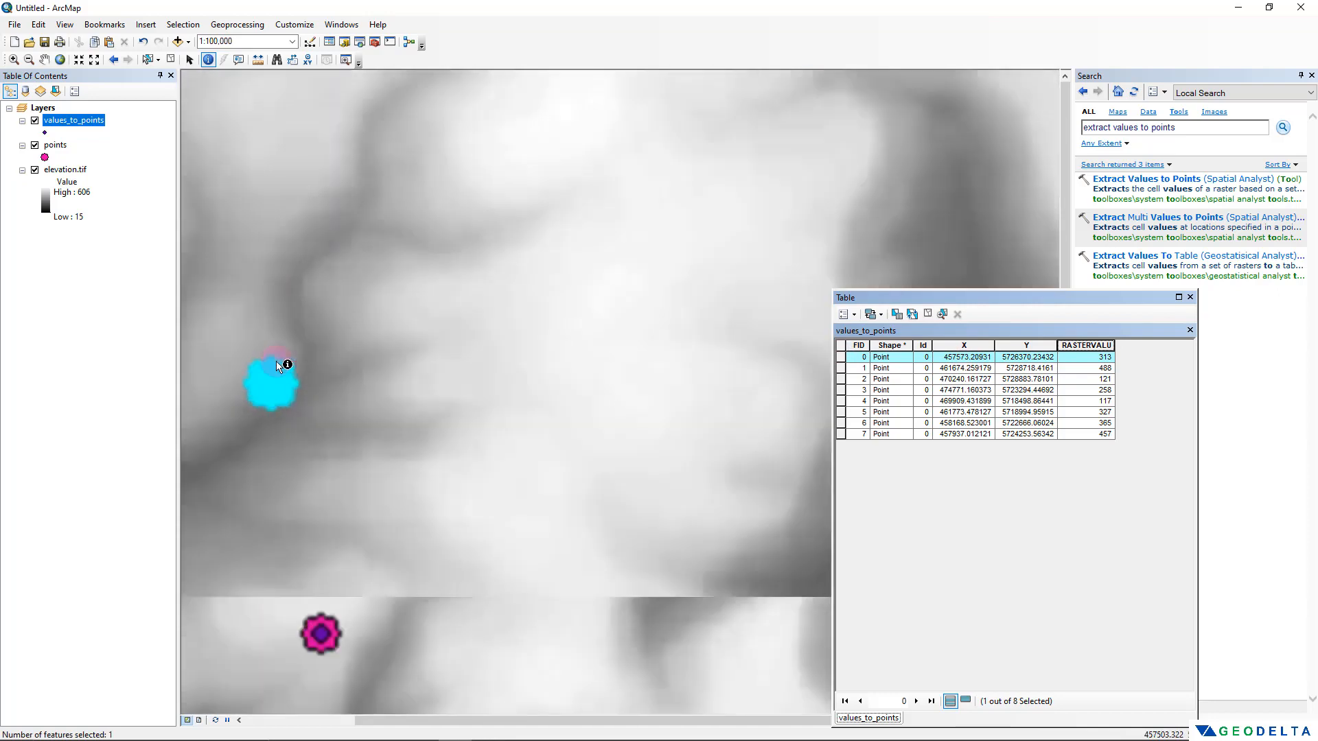
{"action": "scroll", "coordinate": [275, 416], "scroll_direction": "up", "scroll_amount": 3}
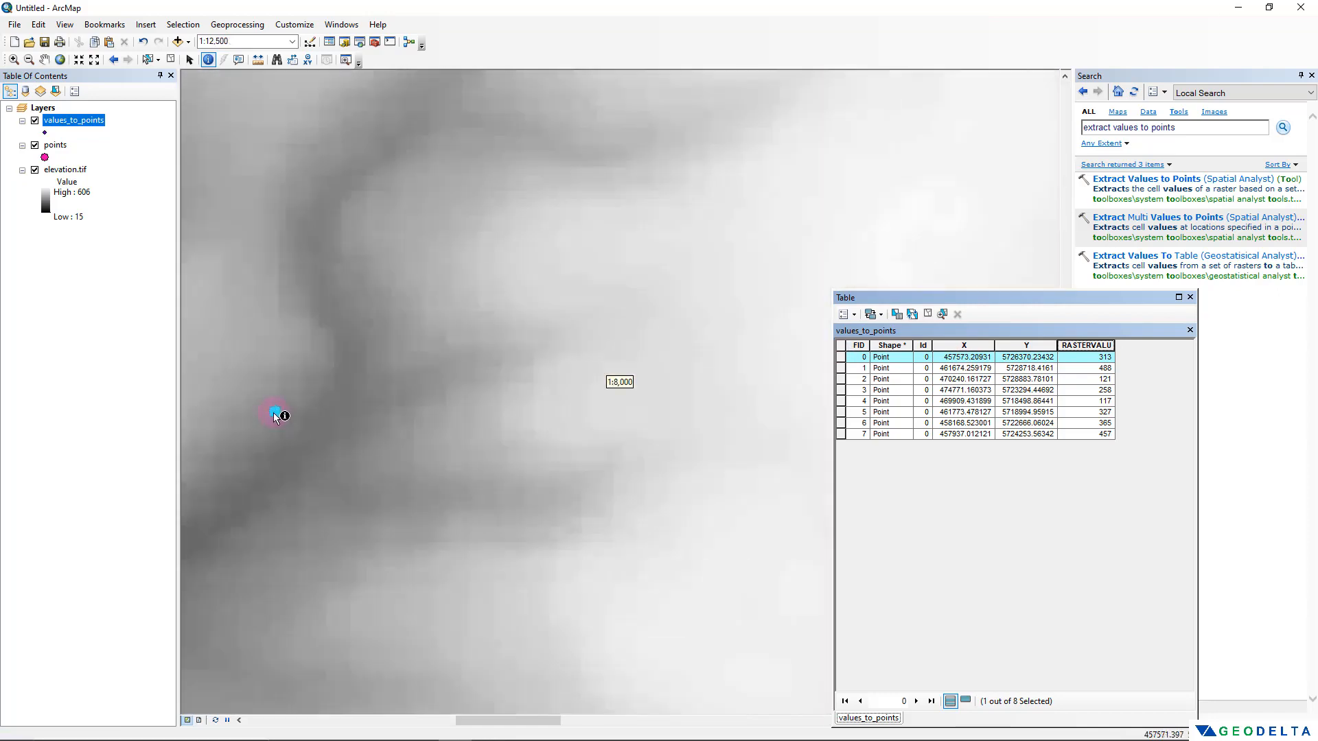
{"action": "scroll", "coordinate": [276, 419], "scroll_direction": "up", "scroll_amount": 2}
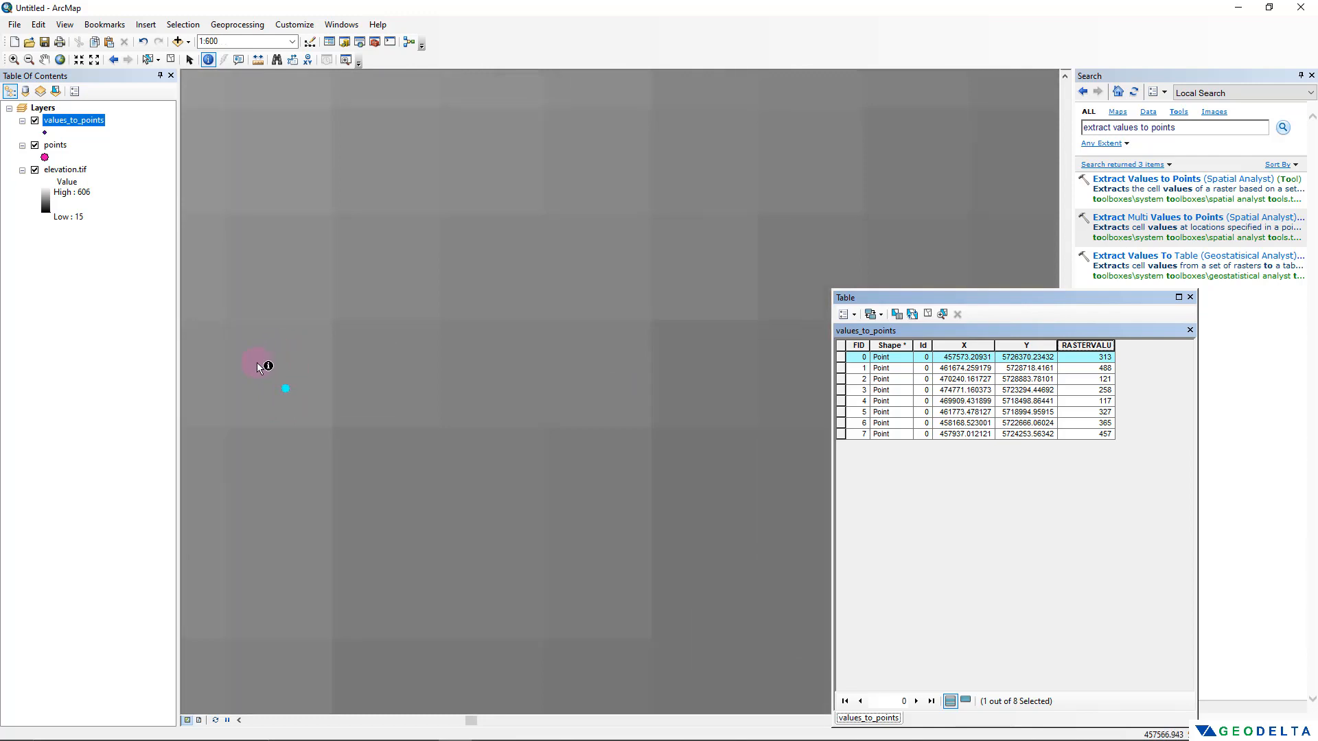
{"action": "left_click_drag", "start_coordinate": [288, 339], "coordinate": [487, 339]}
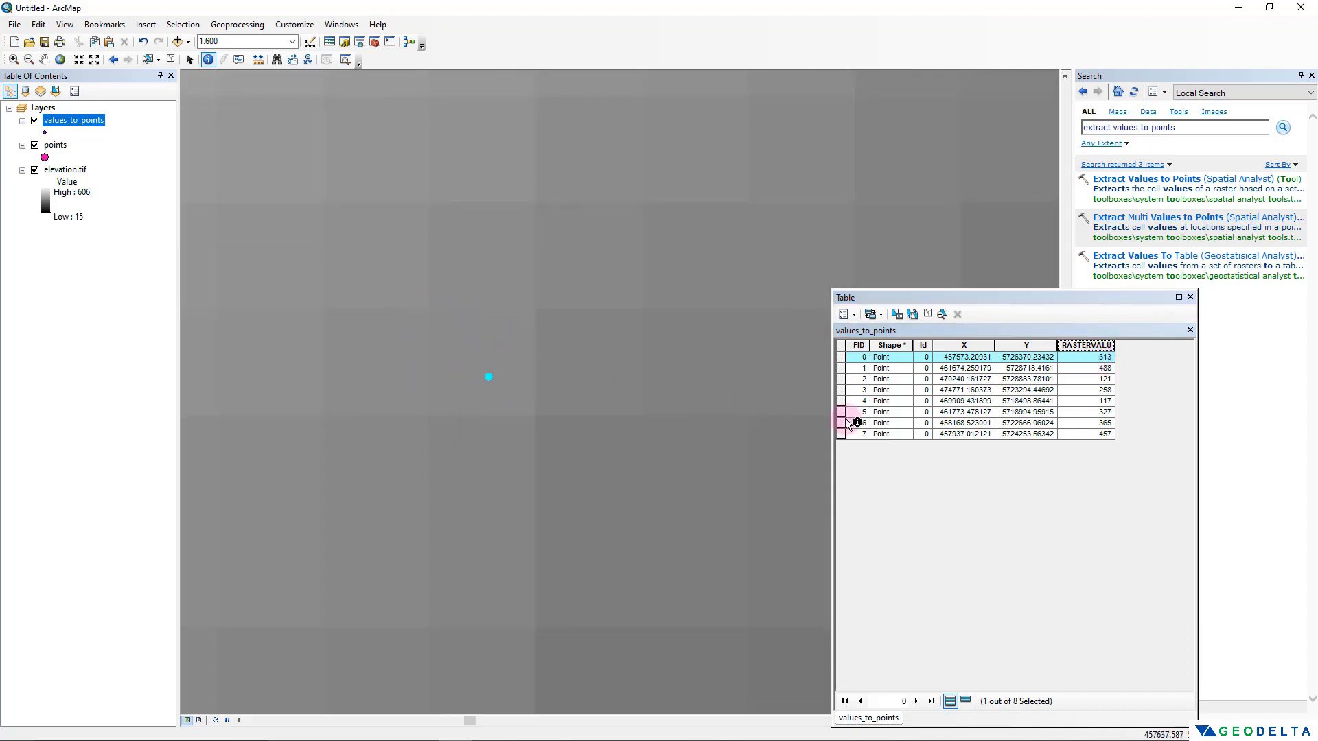
Step: Identify the elevation.tif cell at the selected point to read its pixel value, and close the results and attribute table
{"action": "left_click", "coordinate": [479, 339]}
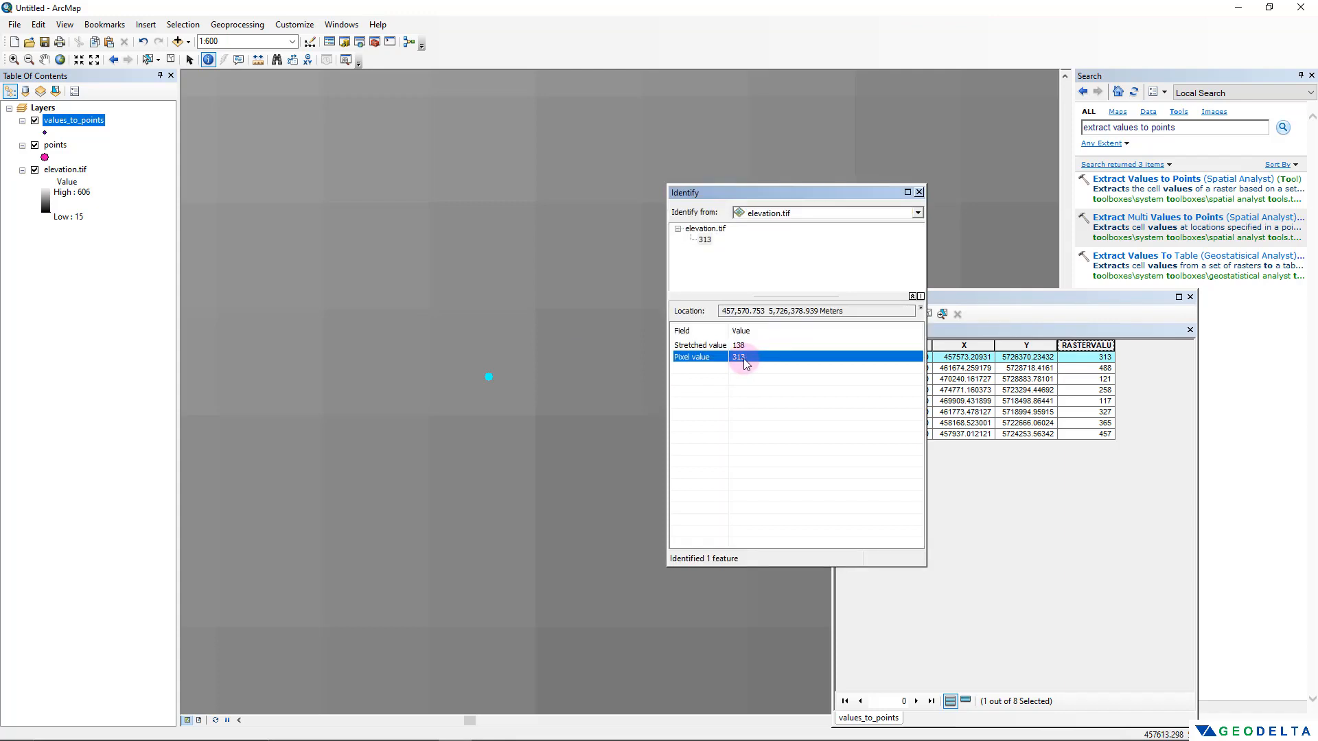
{"action": "left_click", "coordinate": [919, 192]}
{"action": "left_click", "coordinate": [1189, 296]}
Step: Clear the point selection with the full elevation raster in view and bring up the Catalog
{"action": "scroll", "coordinate": [607, 415], "scroll_direction": "down", "scroll_amount": 4}
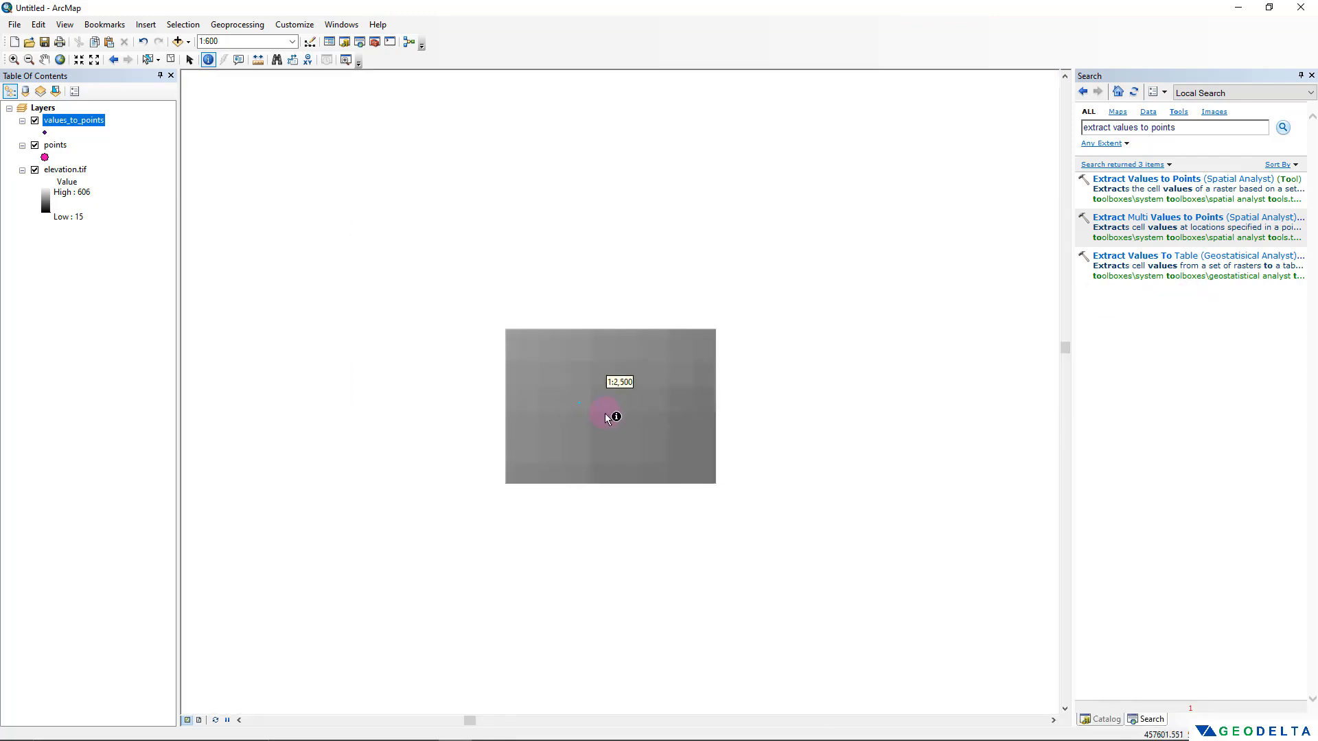
{"action": "scroll", "coordinate": [604, 418], "scroll_direction": "down", "scroll_amount": 7}
{"action": "scroll", "coordinate": [581, 432], "scroll_direction": "down", "scroll_amount": 3}
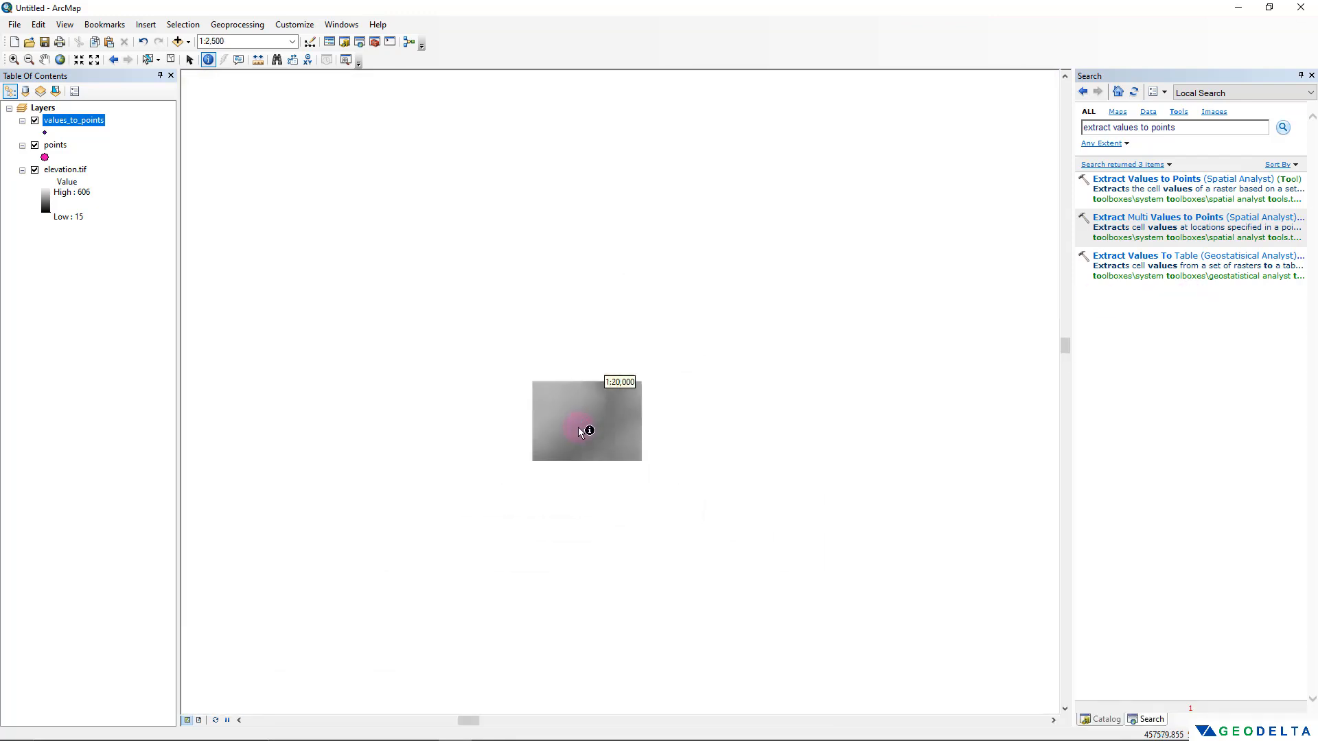
{"action": "scroll", "coordinate": [573, 426], "scroll_direction": "down", "scroll_amount": 4}
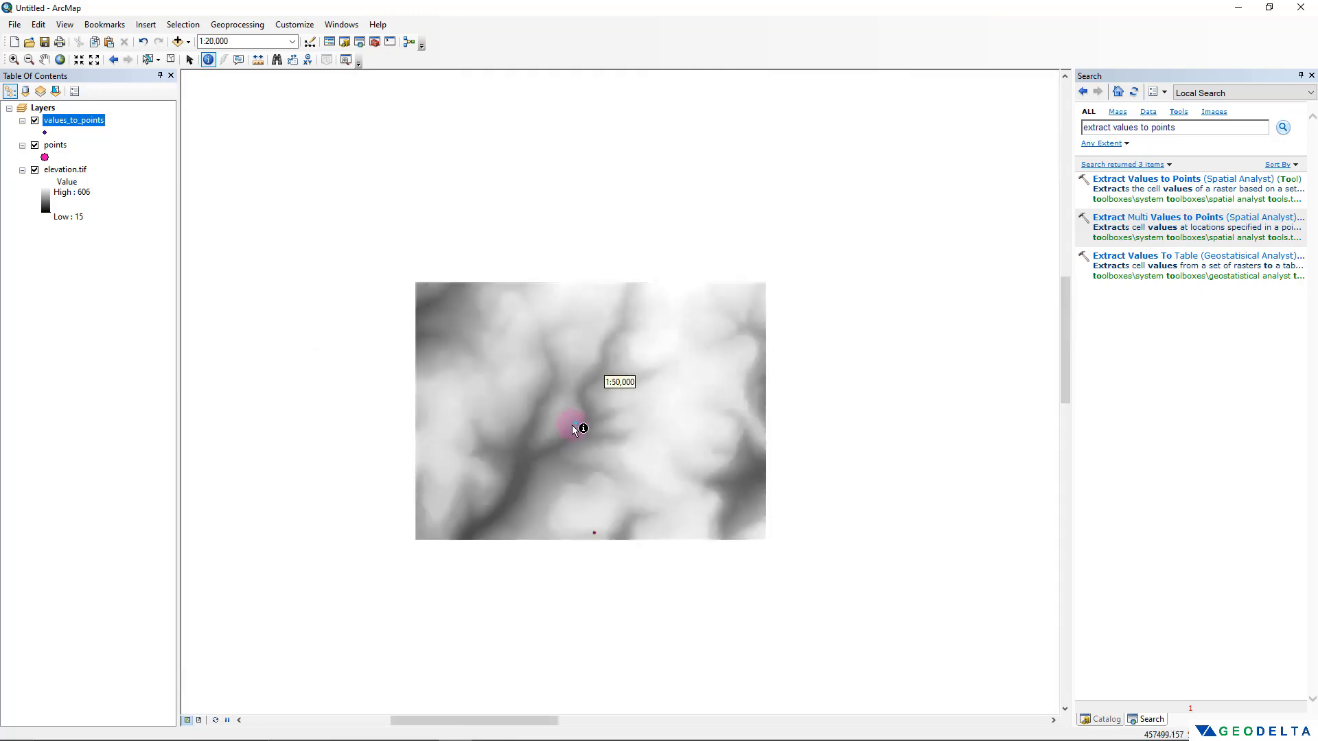
{"action": "scroll", "coordinate": [574, 428], "scroll_direction": "down", "scroll_amount": 2}
{"action": "scroll", "coordinate": [446, 391], "scroll_direction": "down", "scroll_amount": 2}
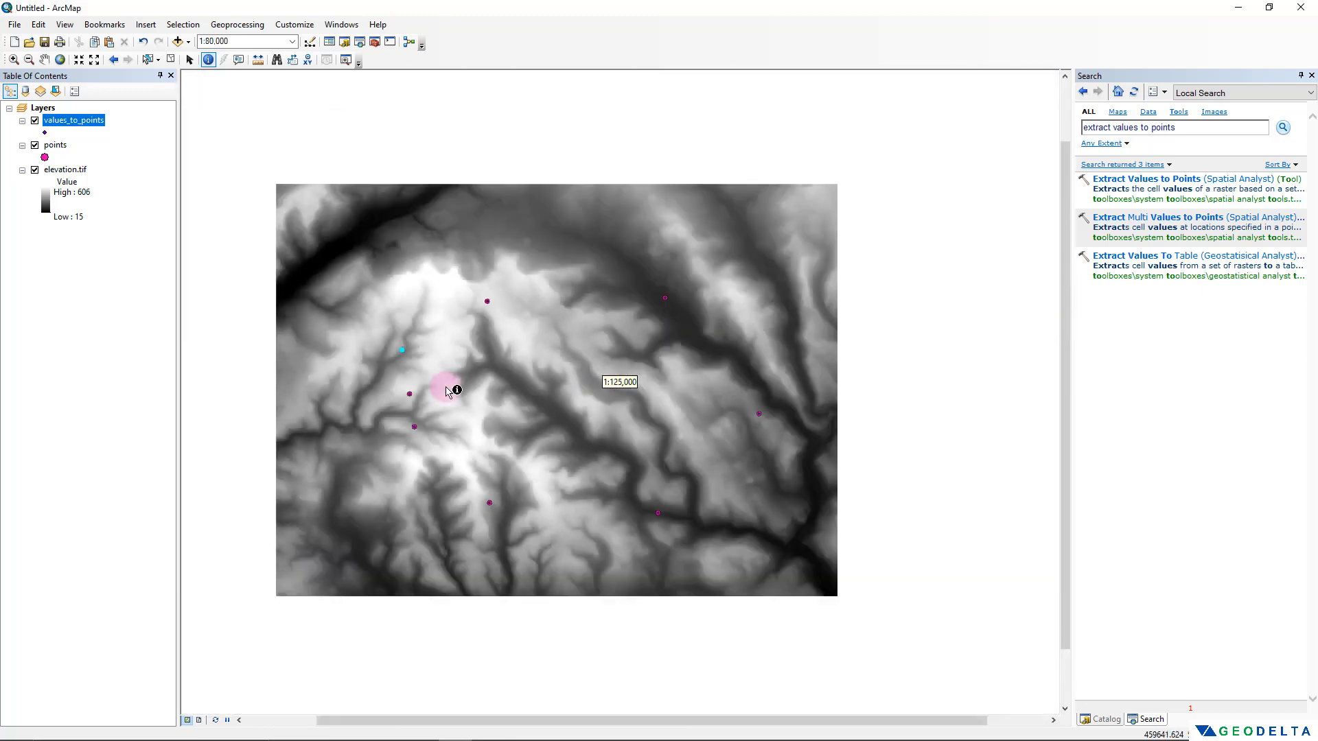
{"action": "left_click", "coordinate": [172, 60]}
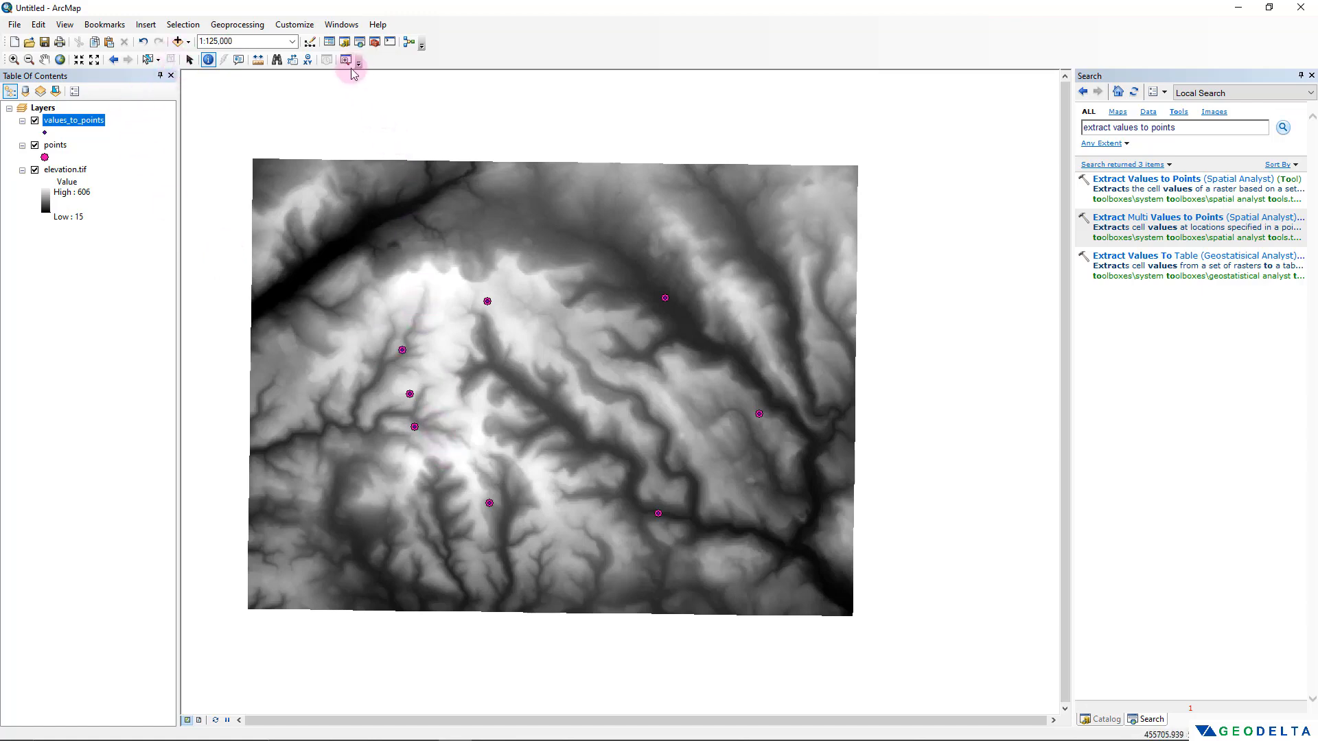
{"action": "left_click", "coordinate": [343, 43]}
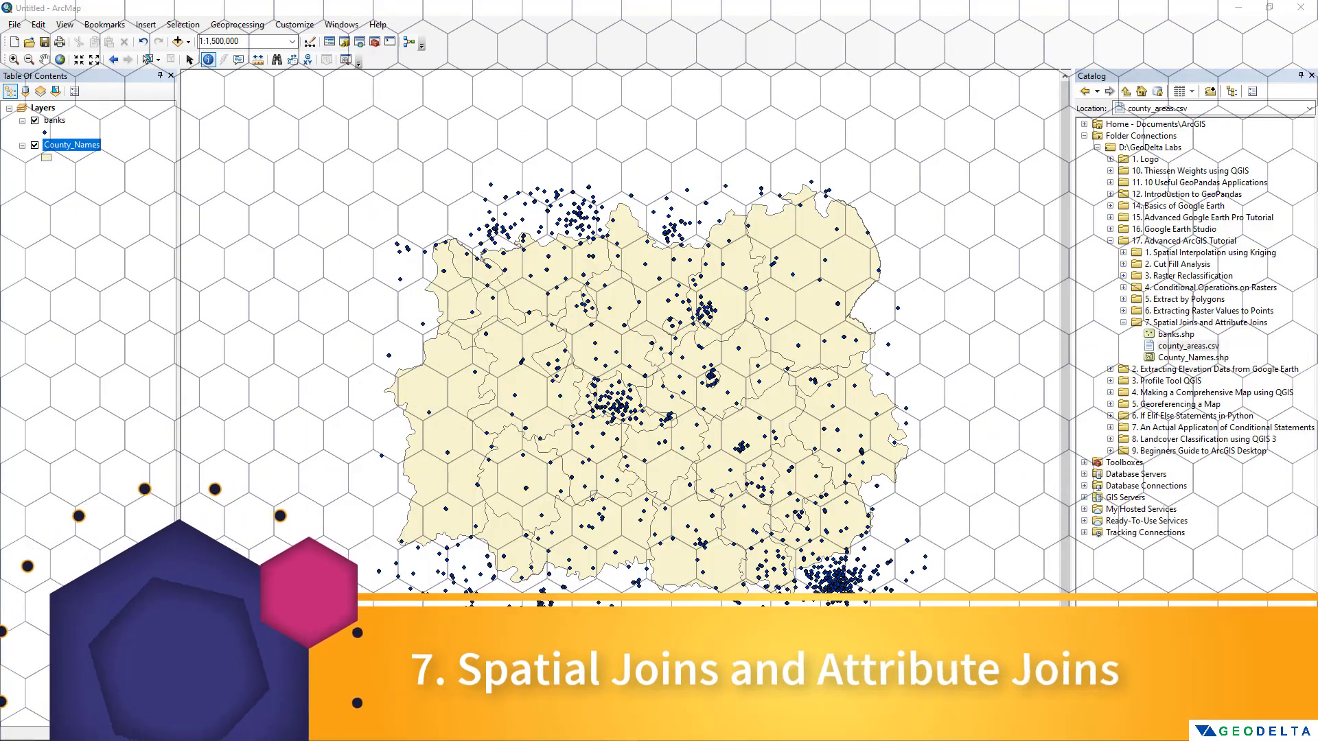
Step: View the County_Names attribute table and look through its NAME_2 records
{"action": "left_click_drag", "start_coordinate": [805, 526], "coordinate": [743, 482]}
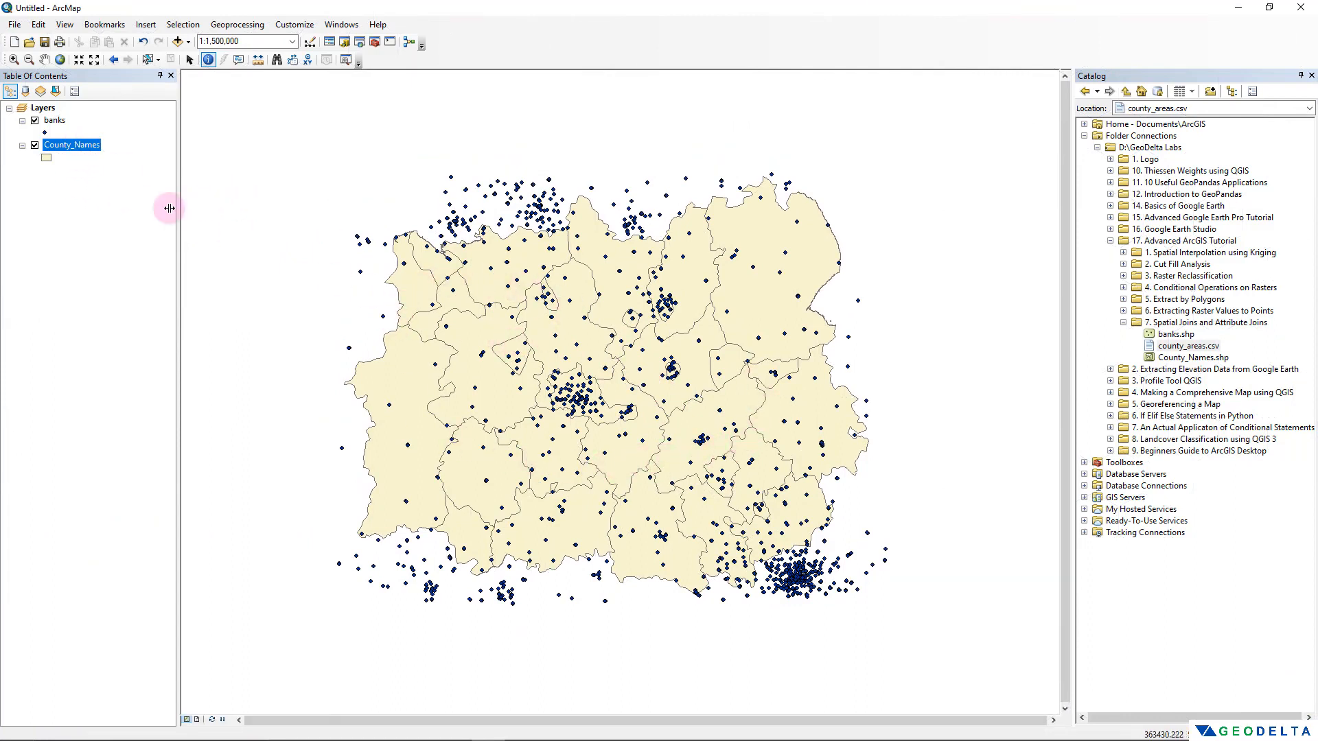
{"action": "right_click", "coordinate": [91, 146]}
{"action": "left_click", "coordinate": [137, 186]}
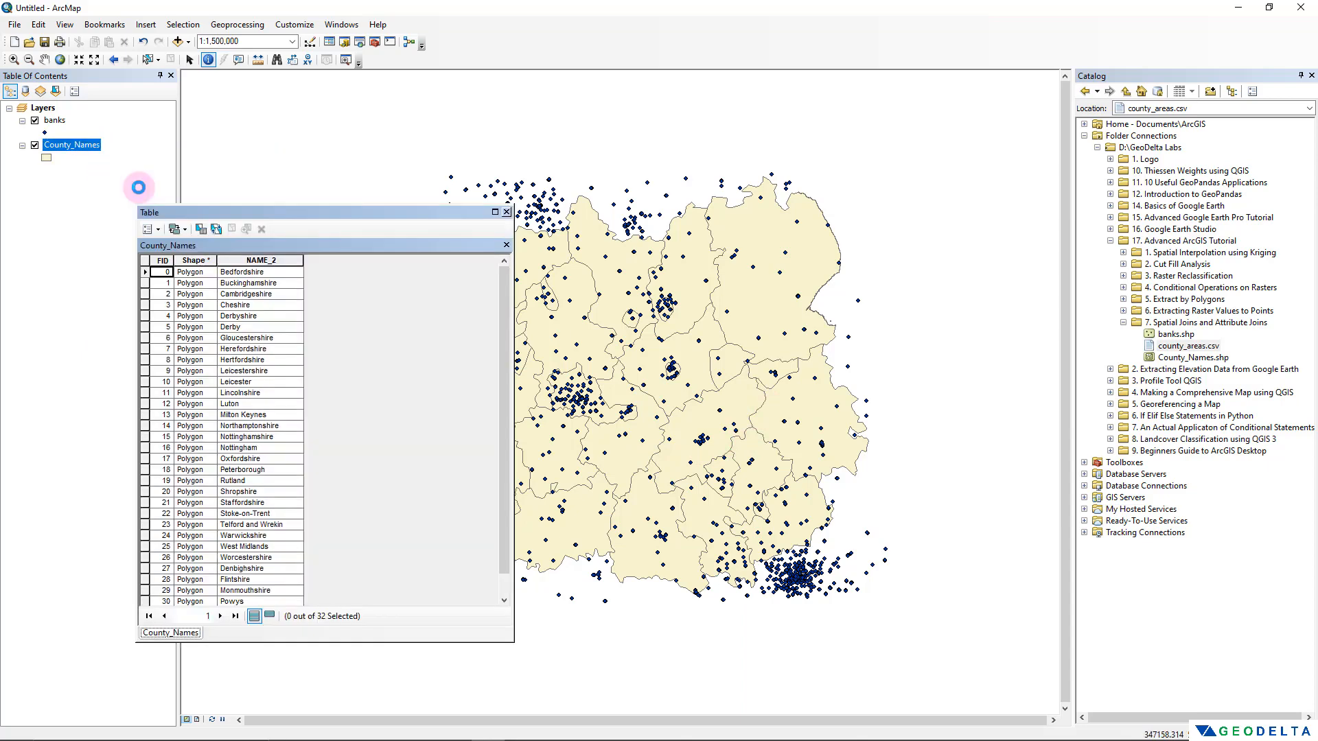
{"action": "left_click_drag", "start_coordinate": [302, 216], "coordinate": [275, 192]}
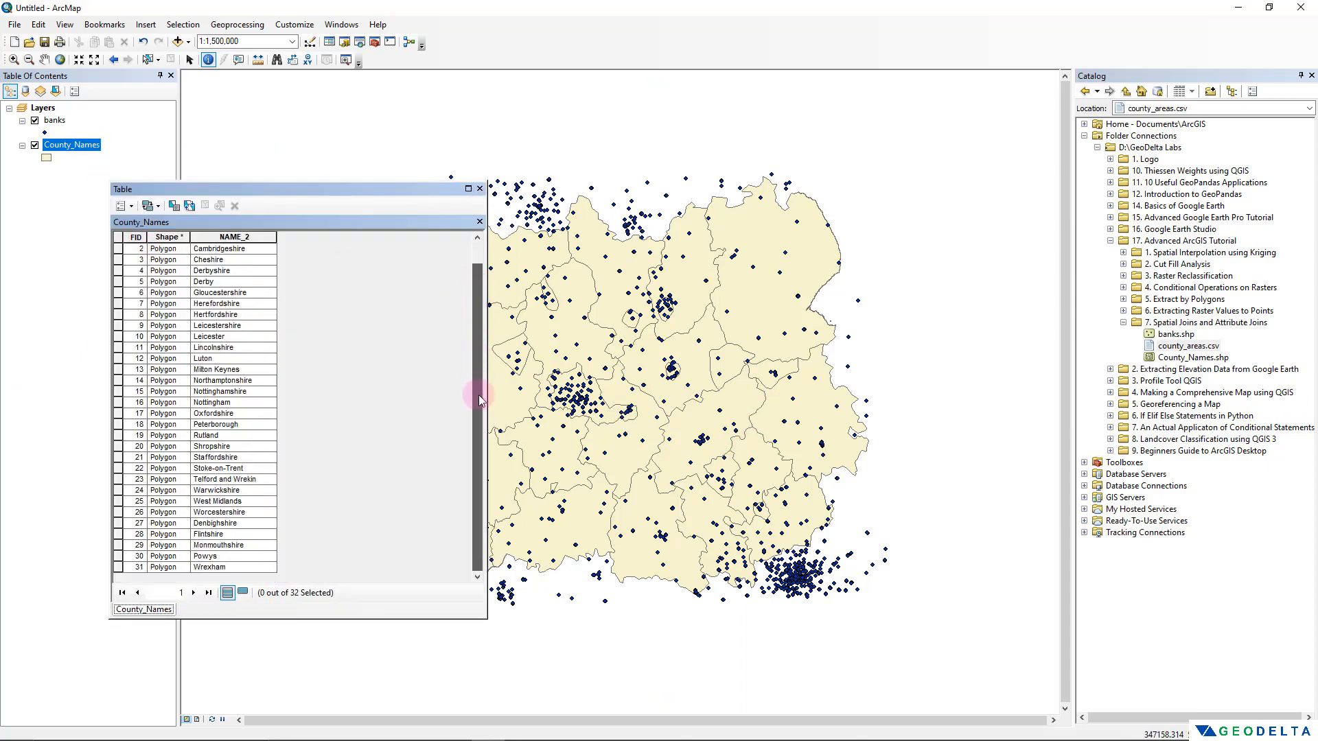
Step: View the banks attribute table and examine its name and atms columns
{"action": "left_click", "coordinate": [54, 121]}
{"action": "right_click", "coordinate": [54, 122]}
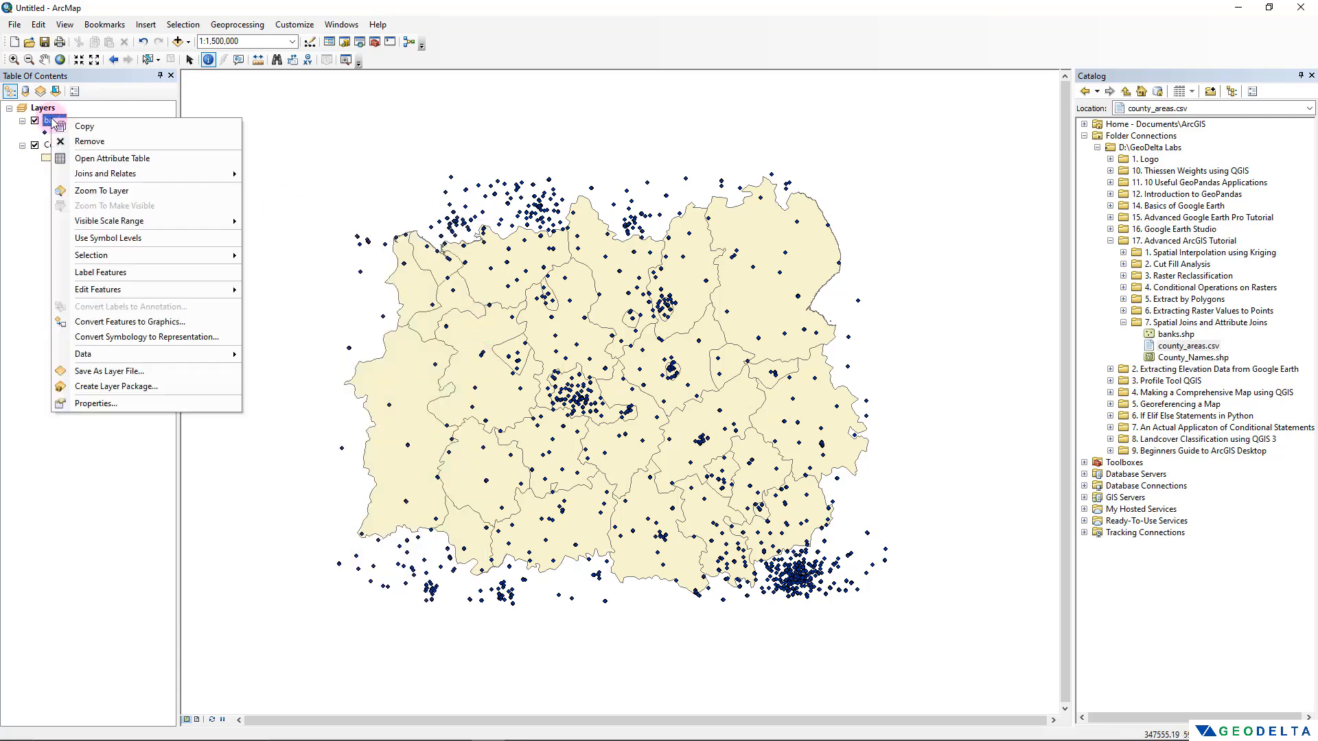
{"action": "left_click", "coordinate": [131, 159]}
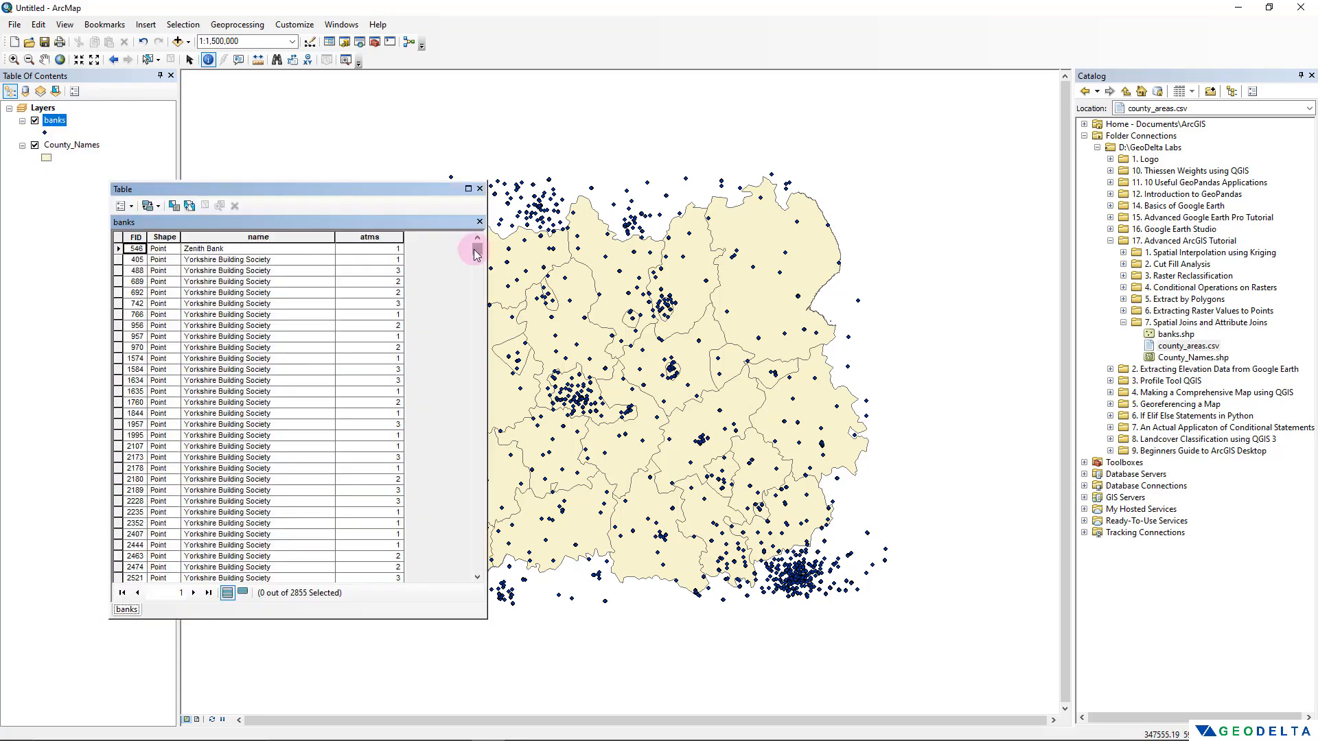
{"action": "left_click_drag", "start_coordinate": [472, 351], "coordinate": [364, 259]}
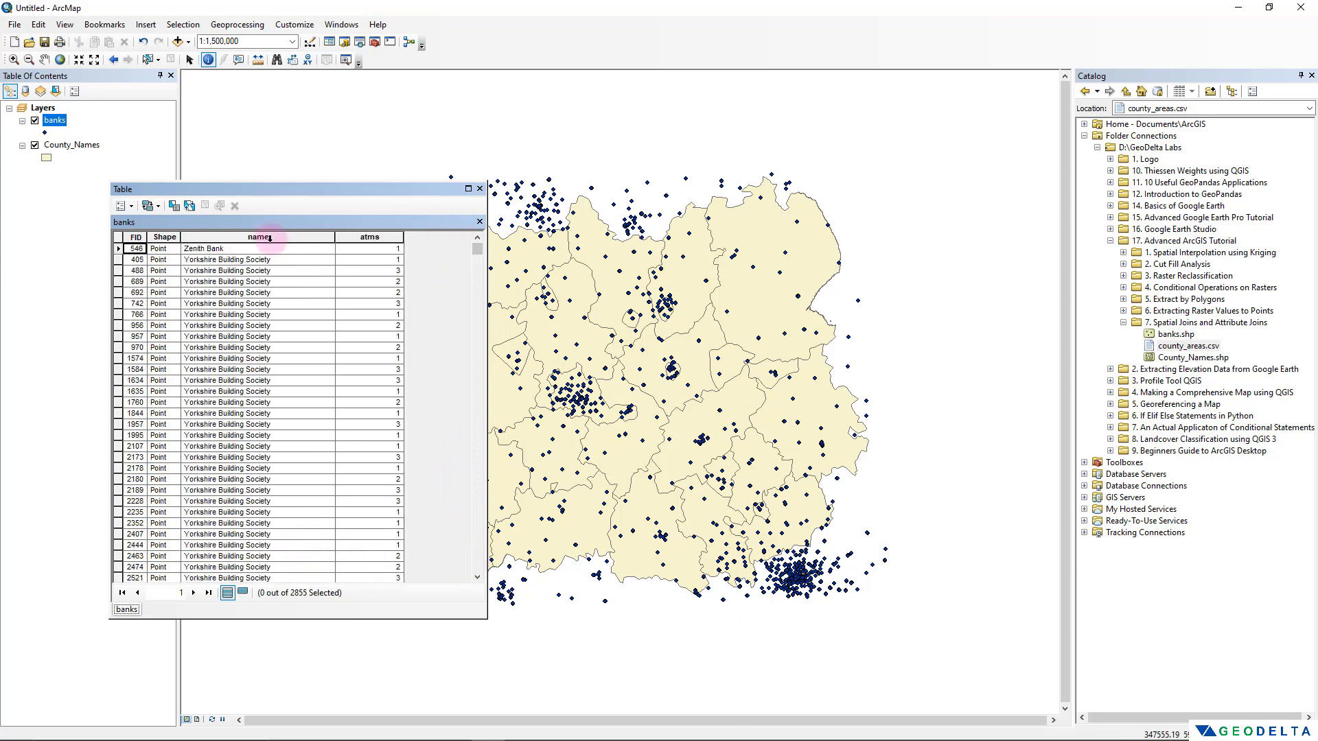
{"action": "left_click", "coordinate": [379, 236]}
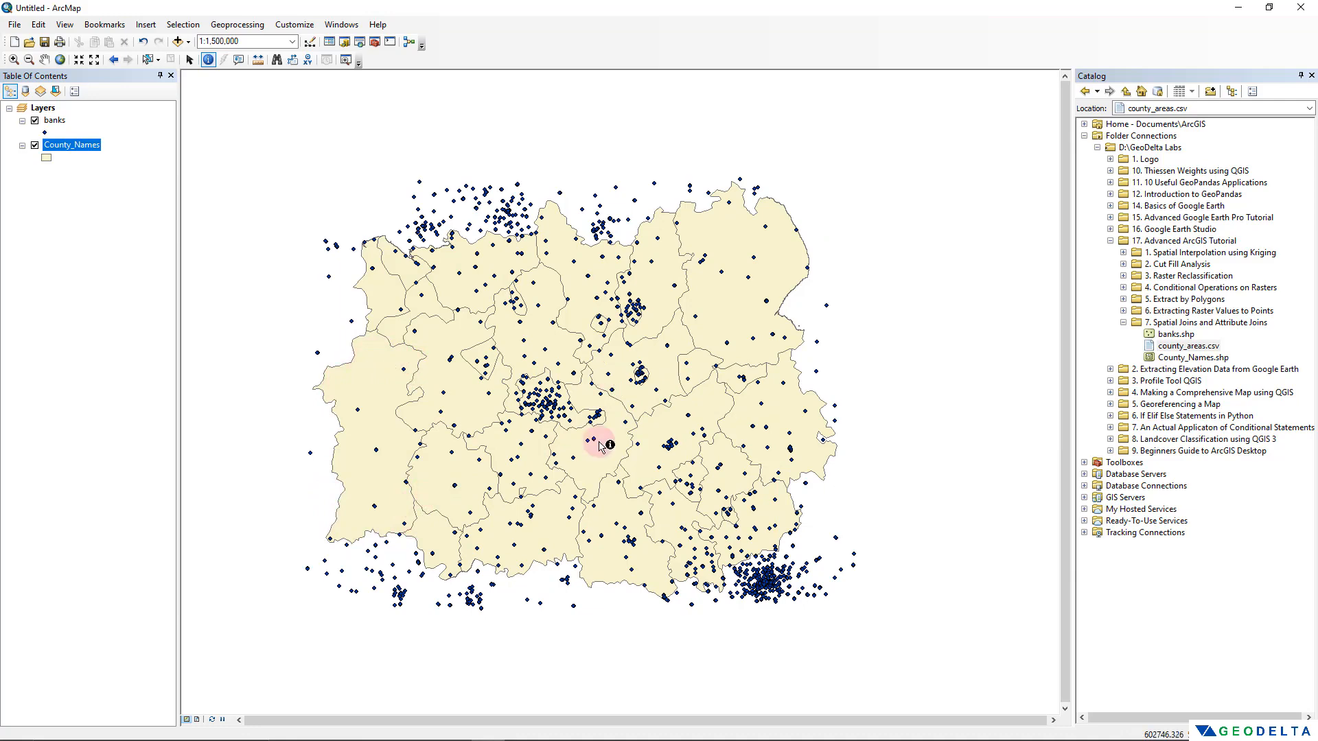
Step: Identify the county polygon around the dense central cluster of banks and examine how bank points fall within the counties
{"action": "scroll", "coordinate": [533, 436], "scroll_direction": "up", "scroll_amount": 3}
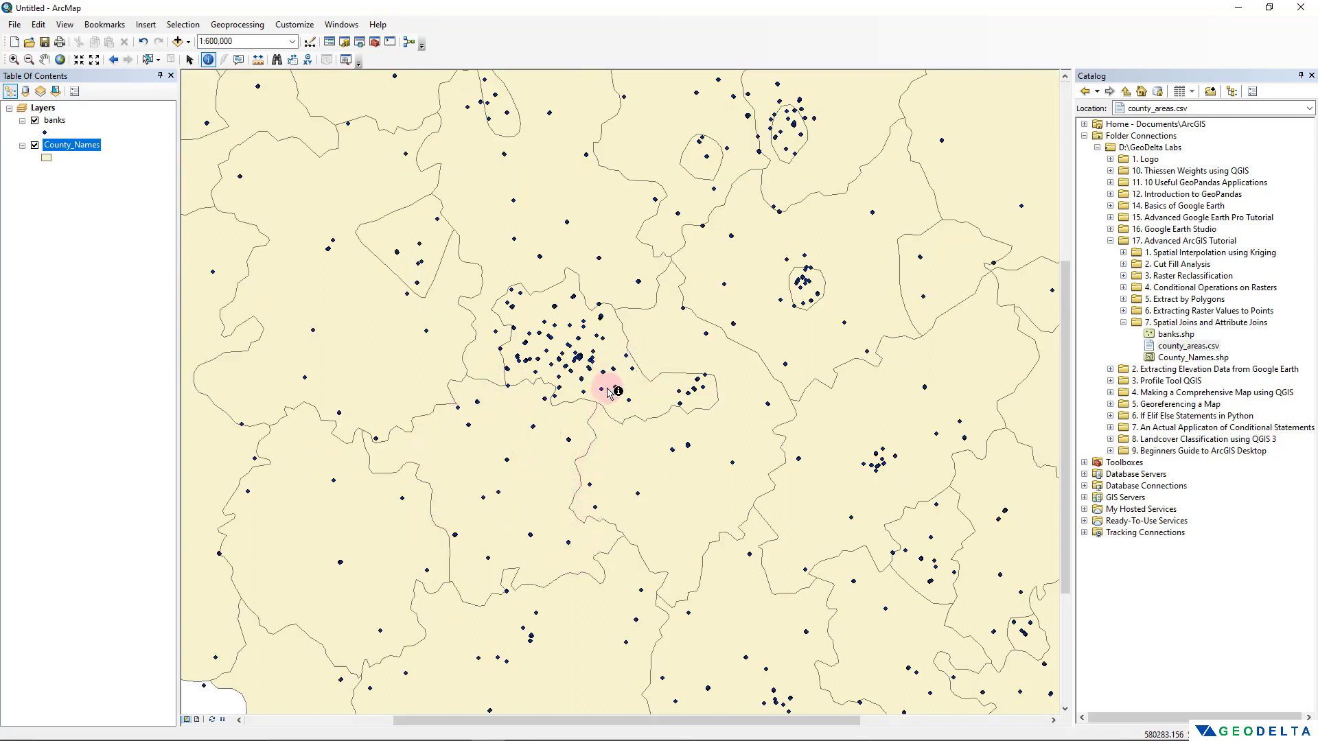
{"action": "left_click", "coordinate": [635, 388]}
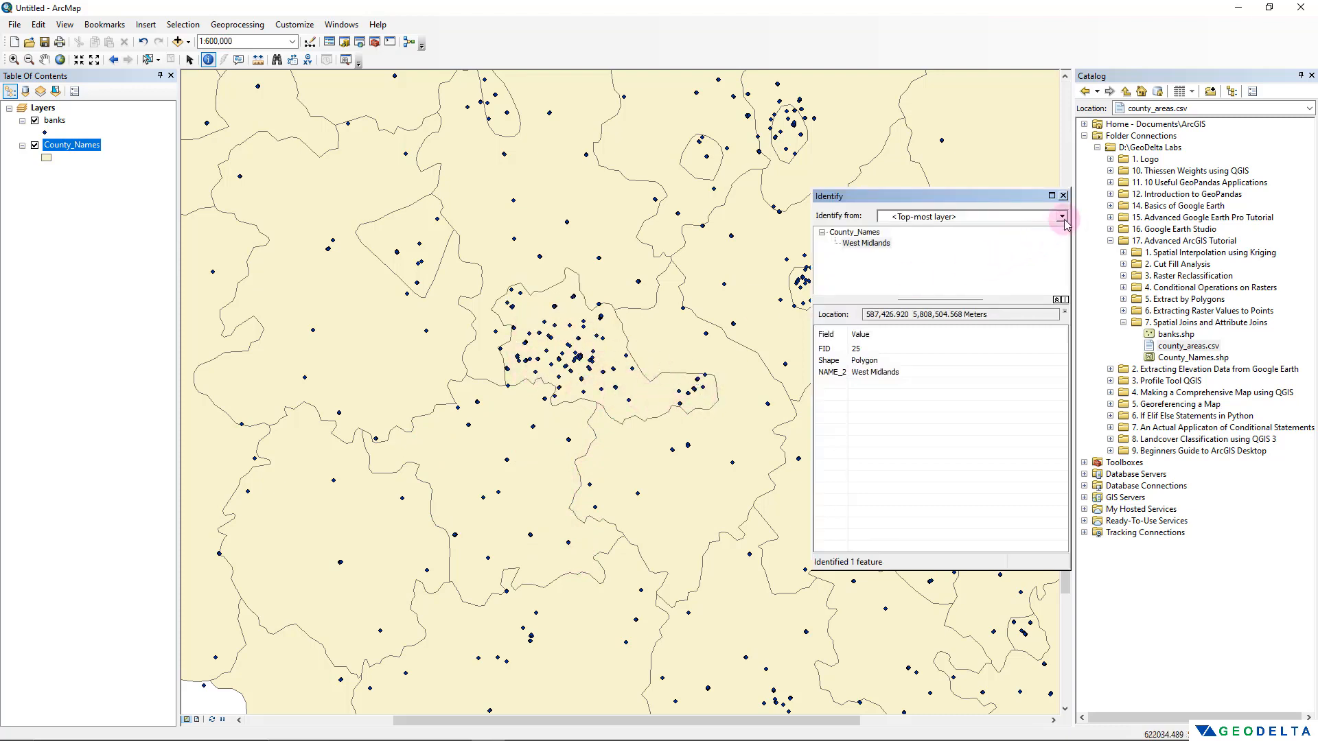
{"action": "left_click", "coordinate": [1063, 196]}
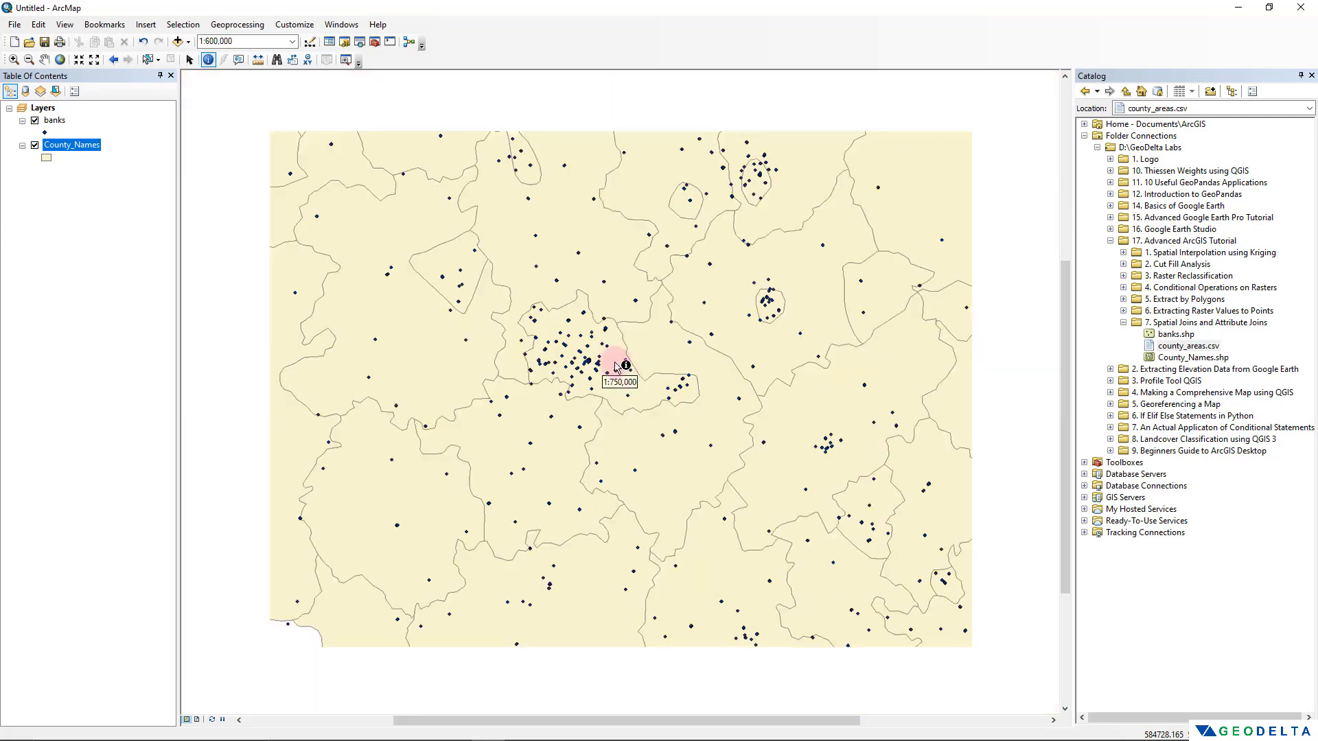
{"action": "scroll", "coordinate": [614, 364], "scroll_direction": "up", "scroll_amount": 1}
{"action": "scroll", "coordinate": [598, 308], "scroll_direction": "up", "scroll_amount": 1}
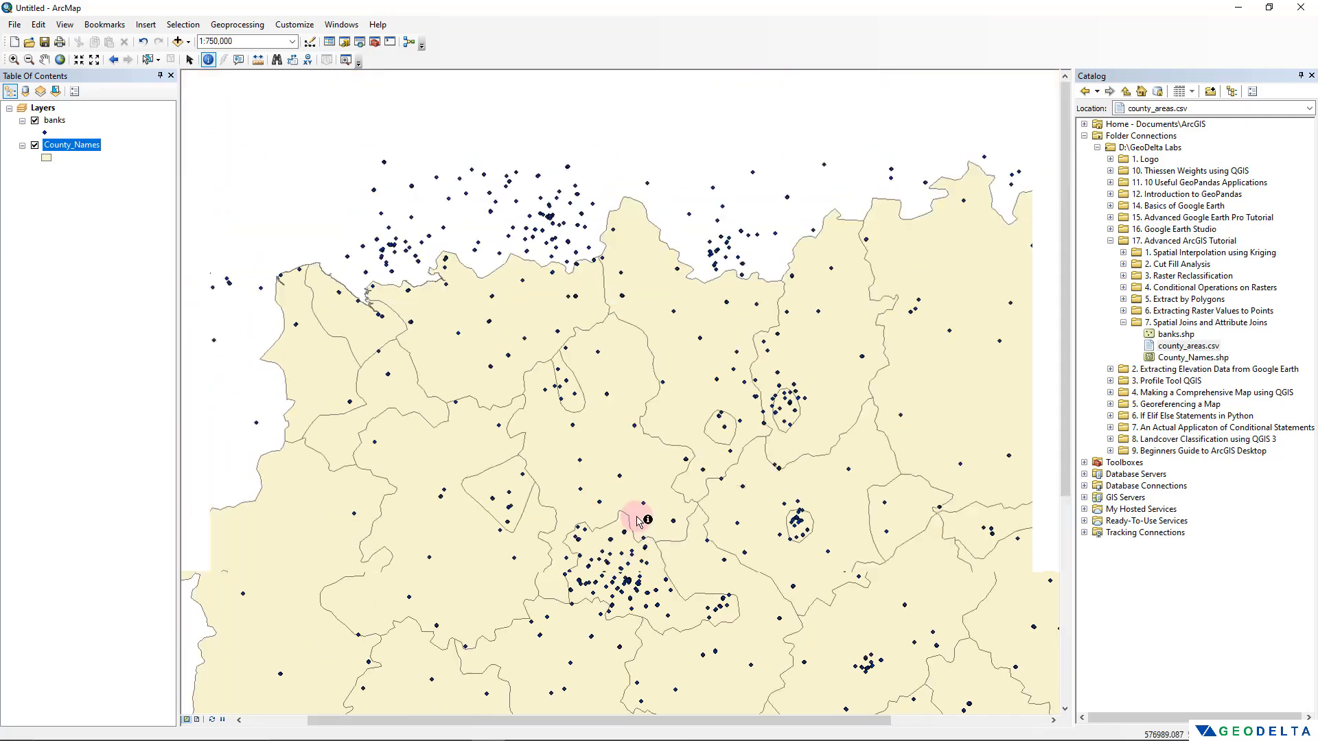
{"action": "left_click_drag", "start_coordinate": [633, 538], "coordinate": [598, 425]}
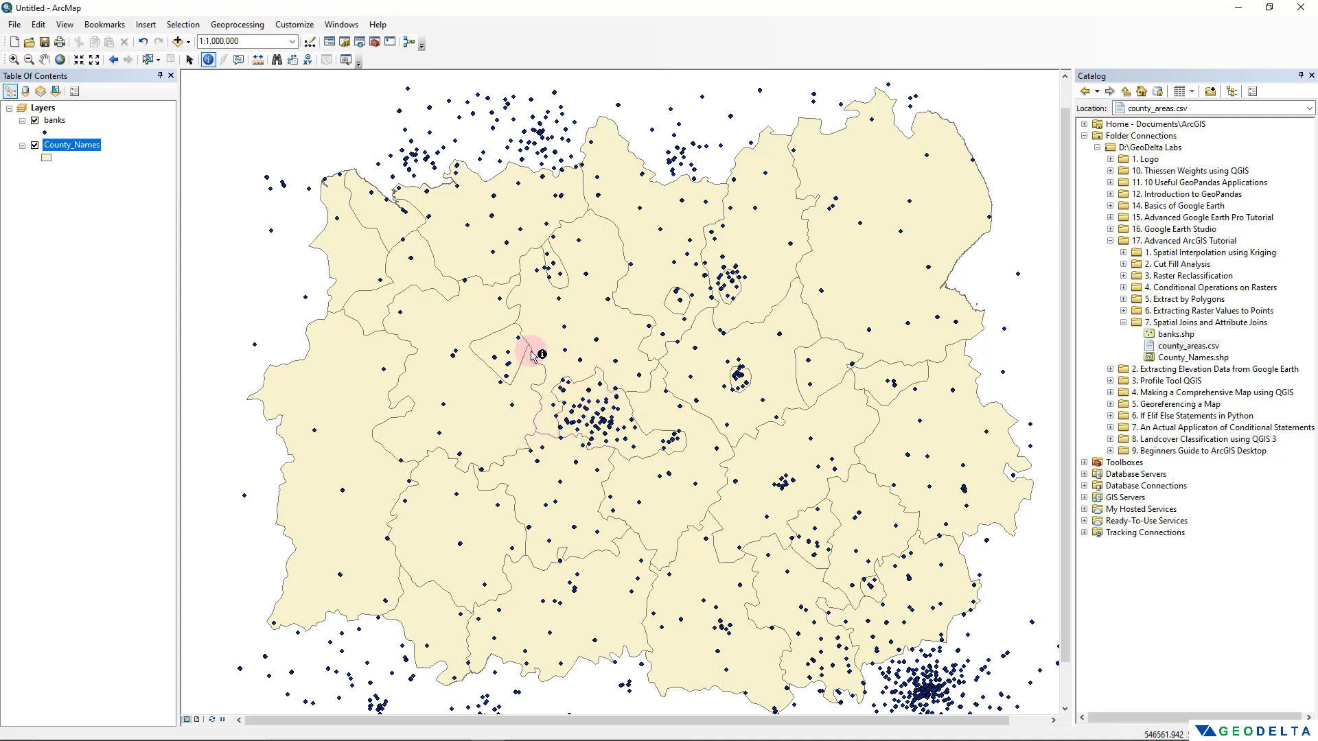
Step: Start a join on the County_Names layer that joins data from another layer based on spatial location
{"action": "right_click", "coordinate": [80, 146]}
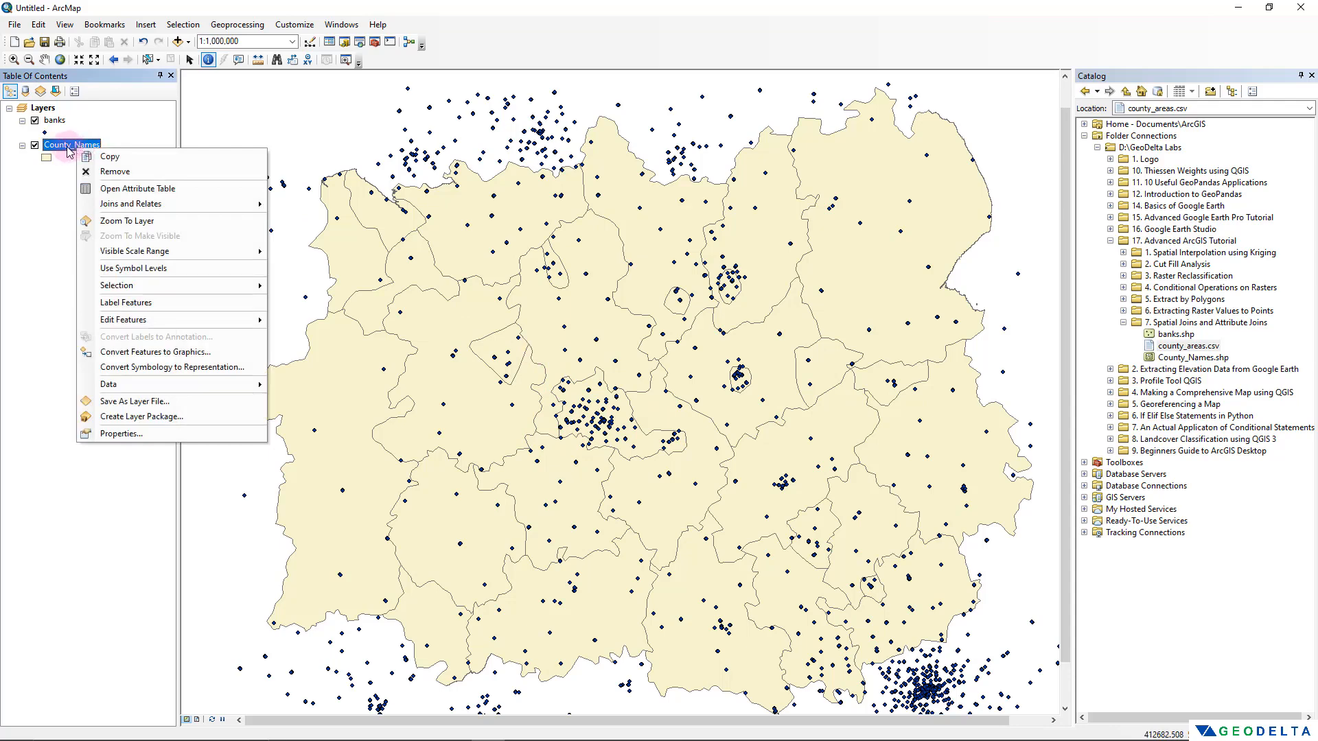
{"action": "mouse_move", "coordinate": [170, 209]}
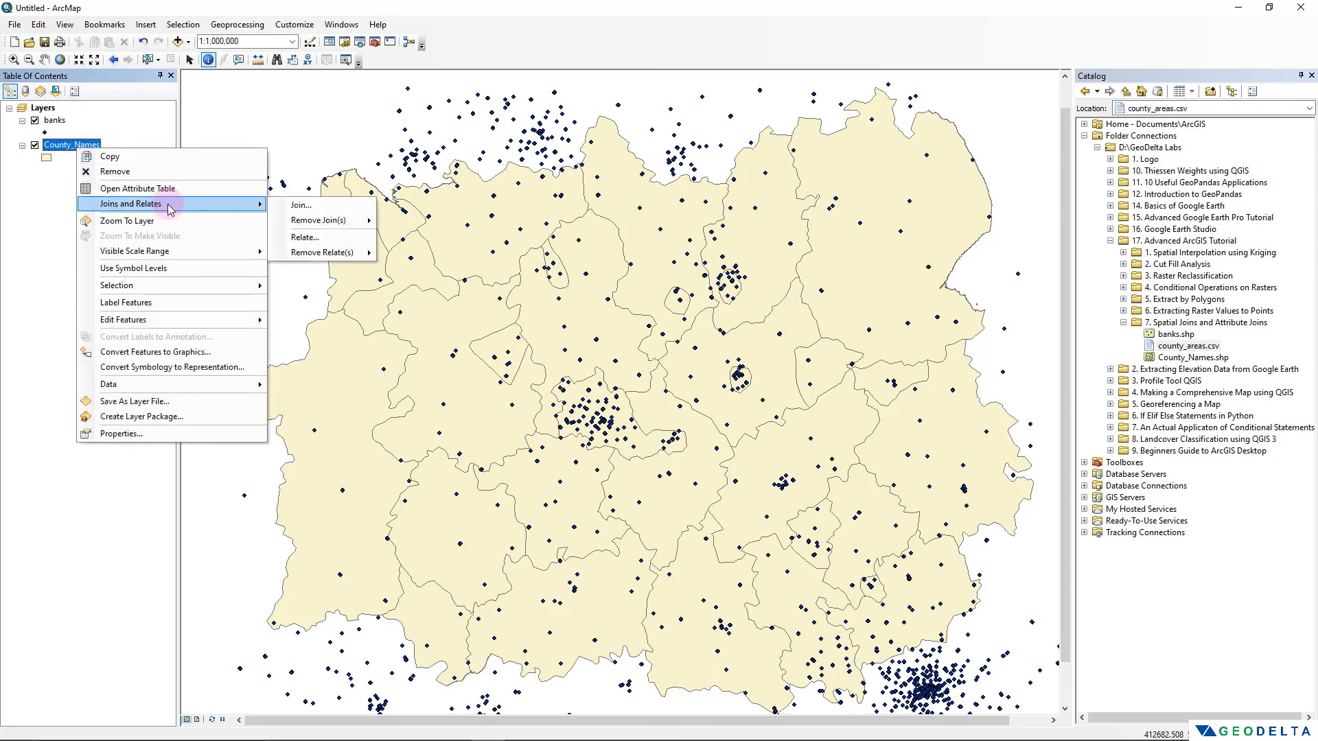
{"action": "left_click", "coordinate": [301, 205]}
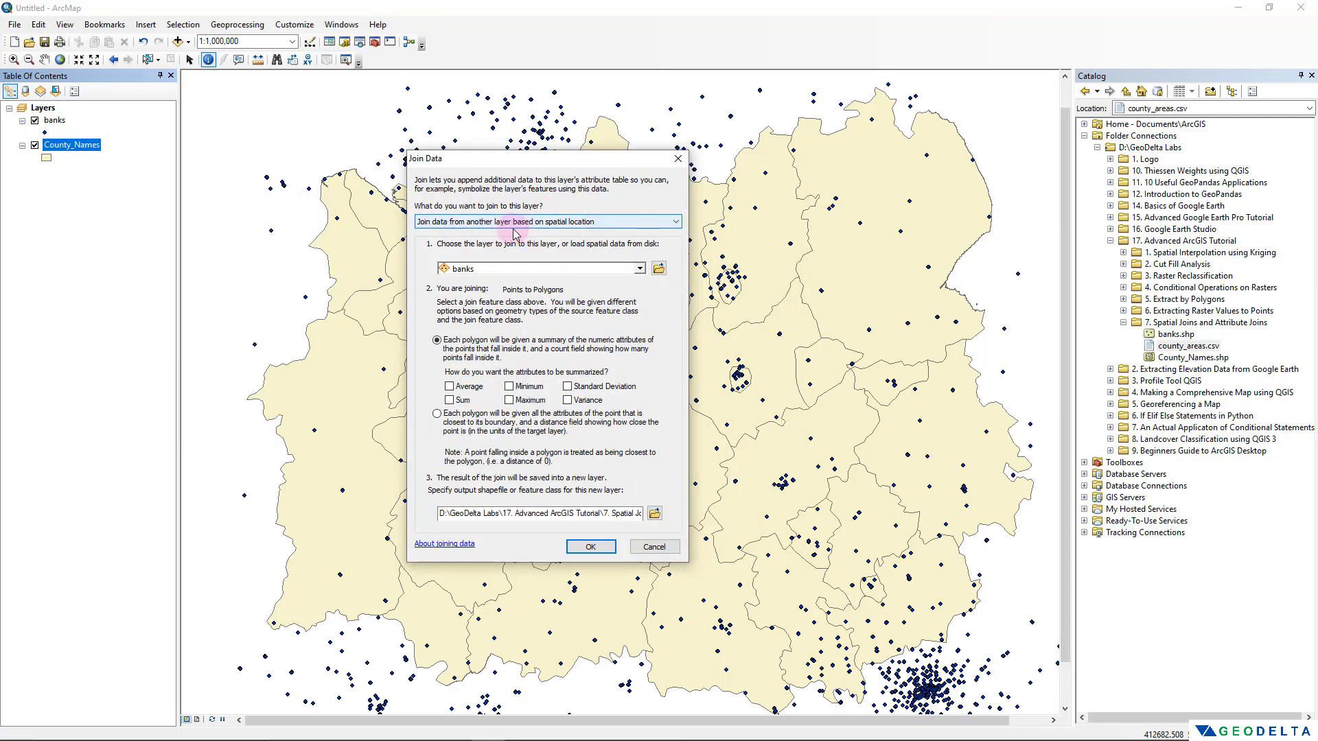
{"action": "left_click", "coordinate": [574, 223]}
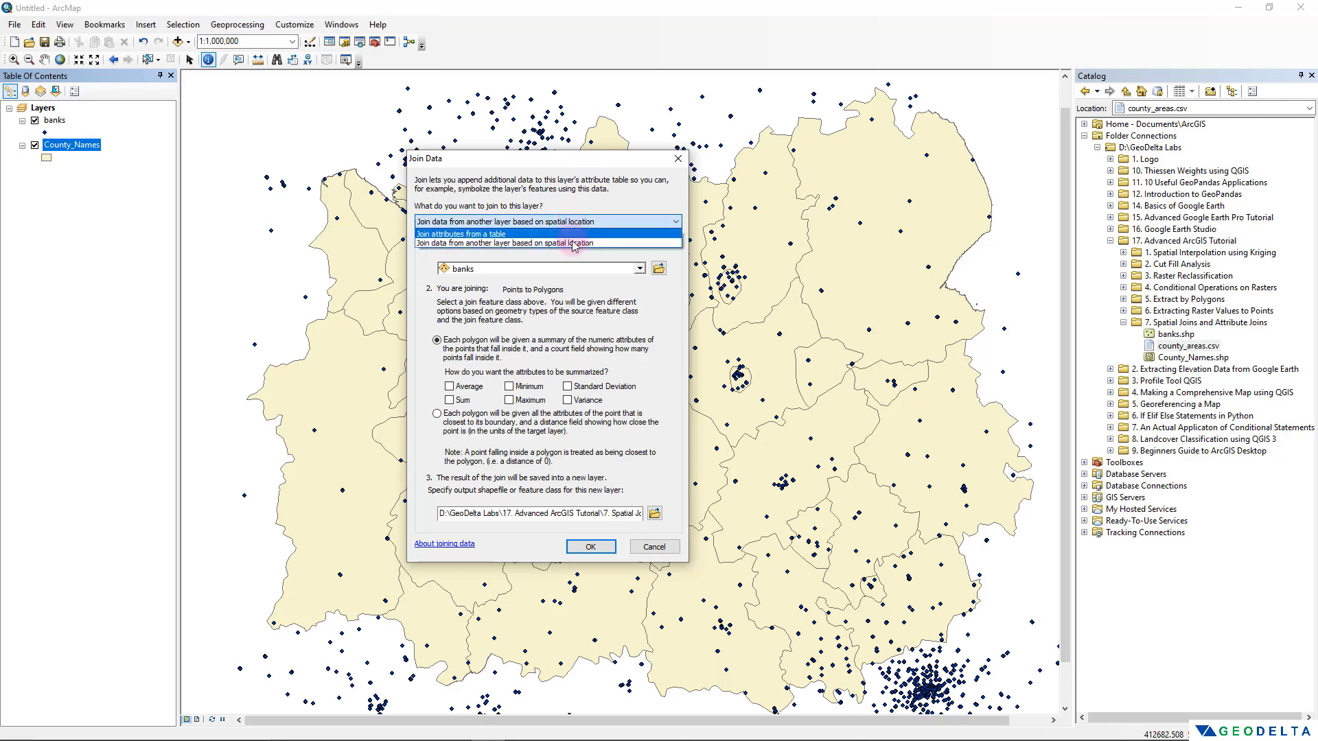
{"action": "left_click", "coordinate": [575, 245]}
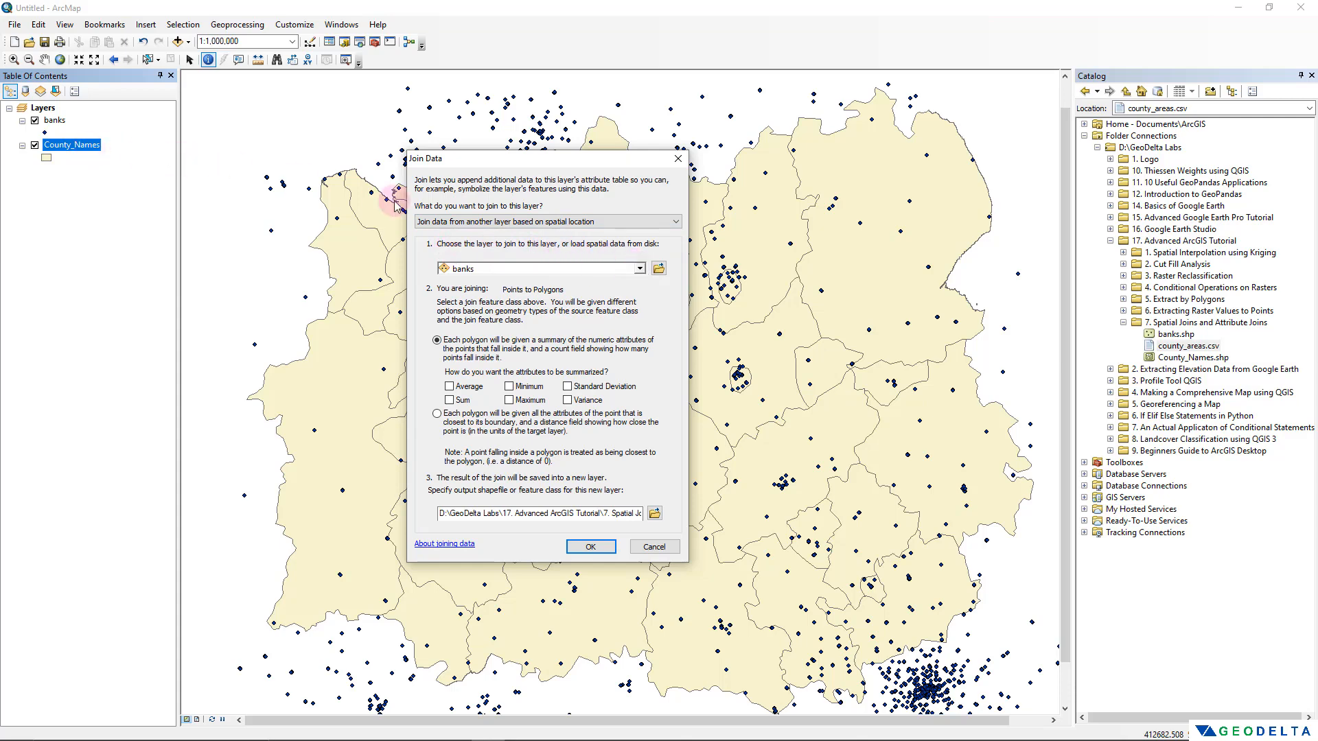
Step: Choose banks as the layer to join and summarize the attributes of the points in each polygon by Sum
{"action": "left_click", "coordinate": [640, 269]}
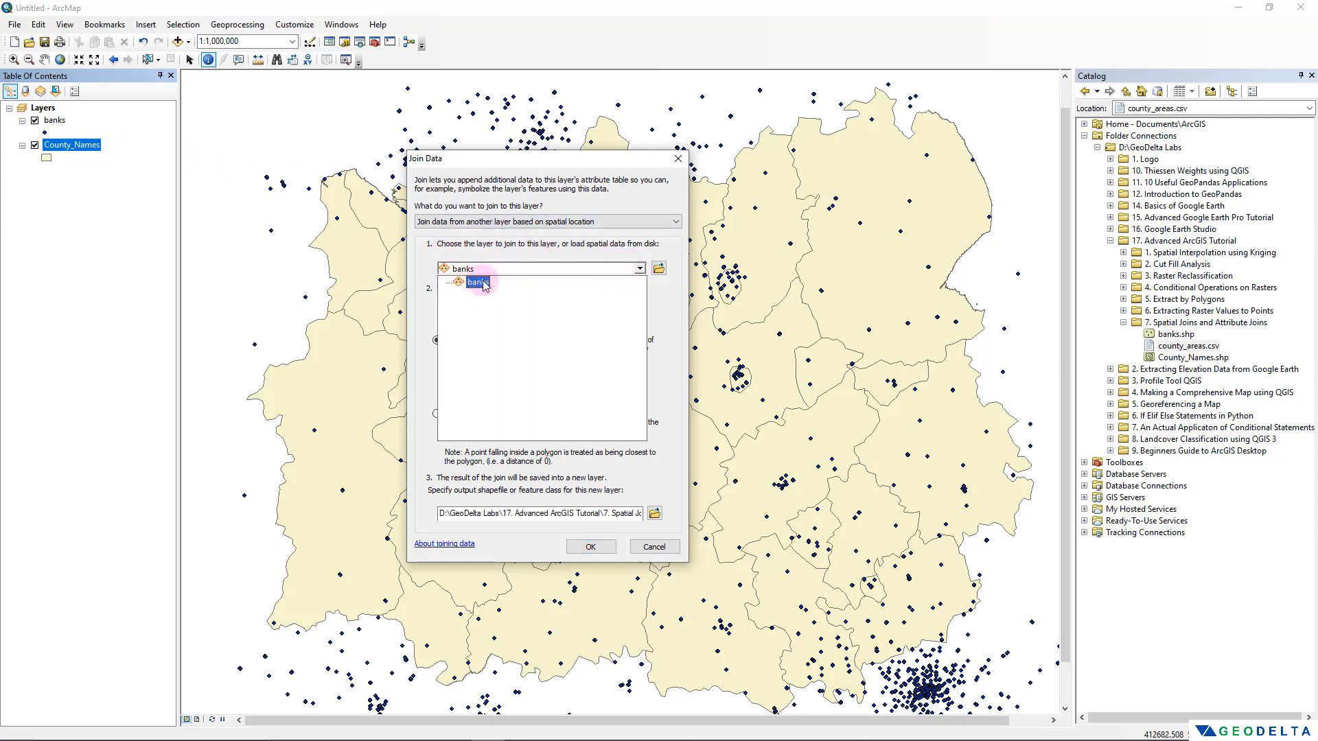
{"action": "left_click", "coordinate": [485, 280]}
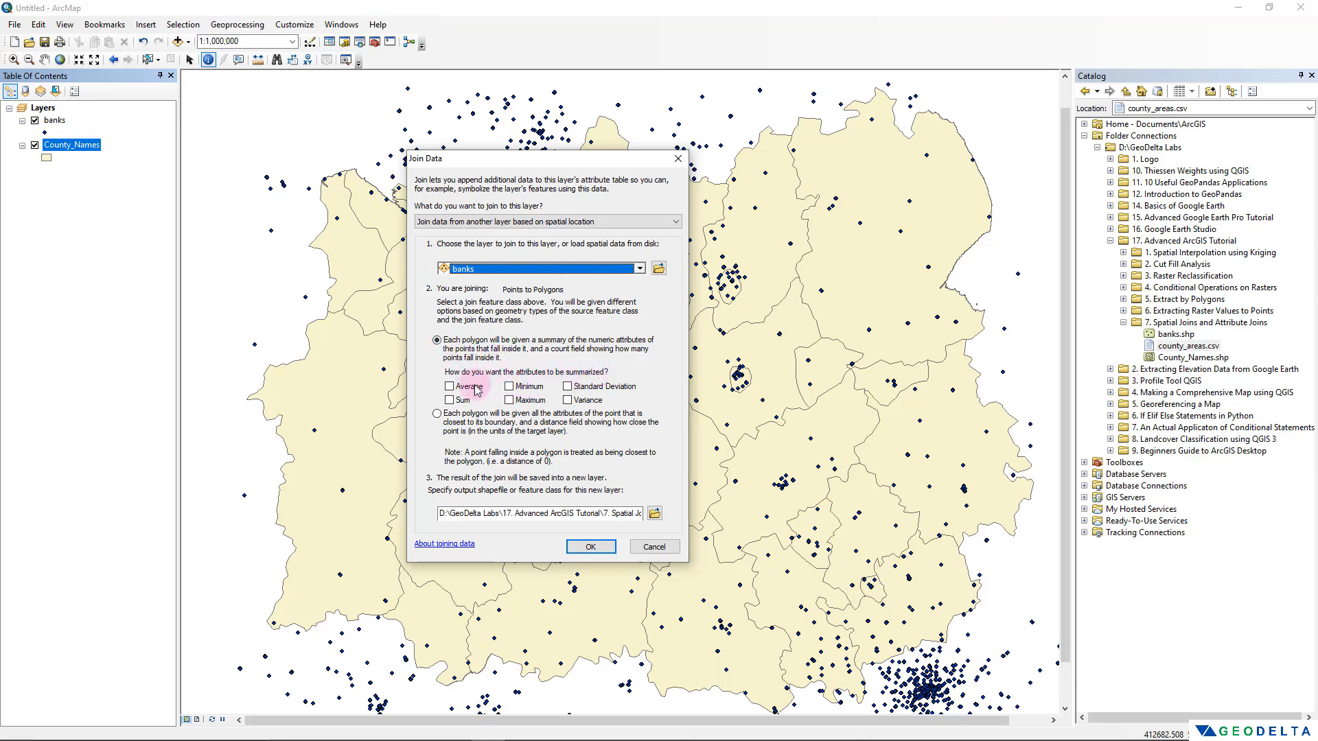
{"action": "left_click", "coordinate": [450, 401]}
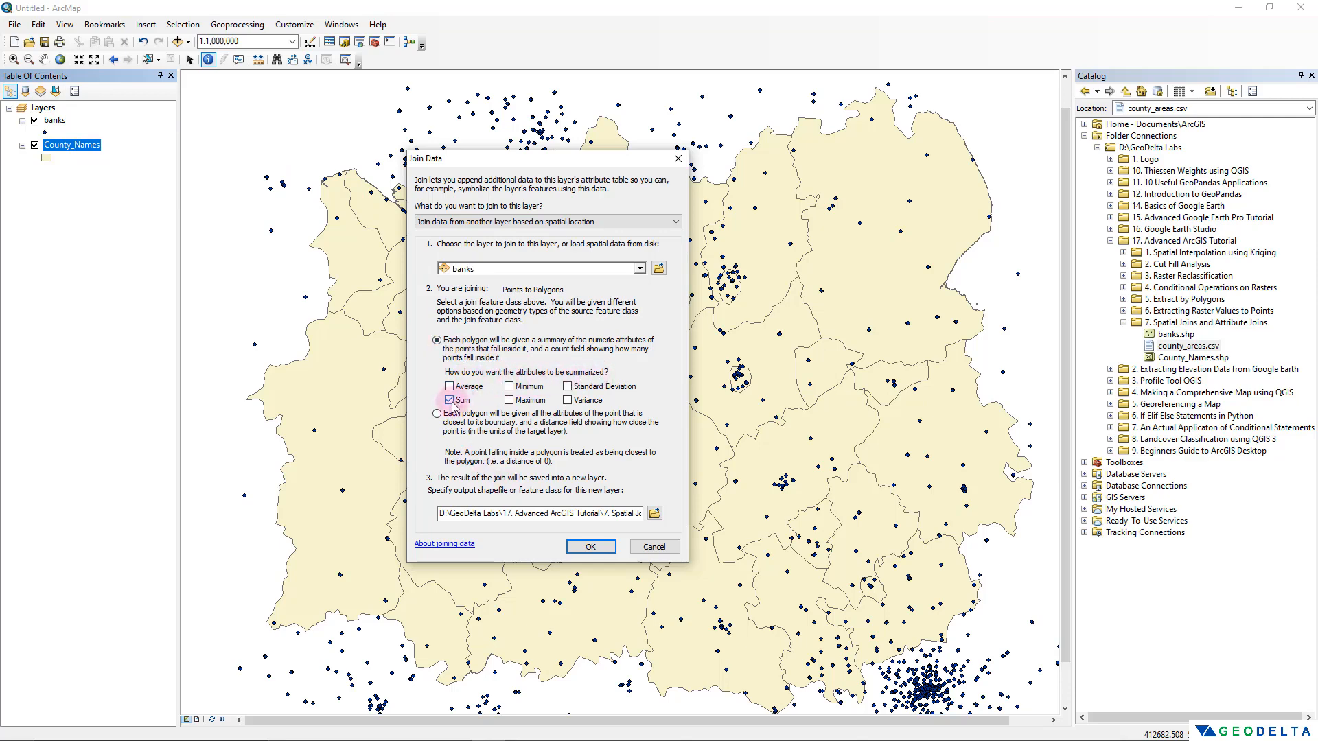
{"action": "left_click_drag", "start_coordinate": [513, 160], "coordinate": [126, 189]}
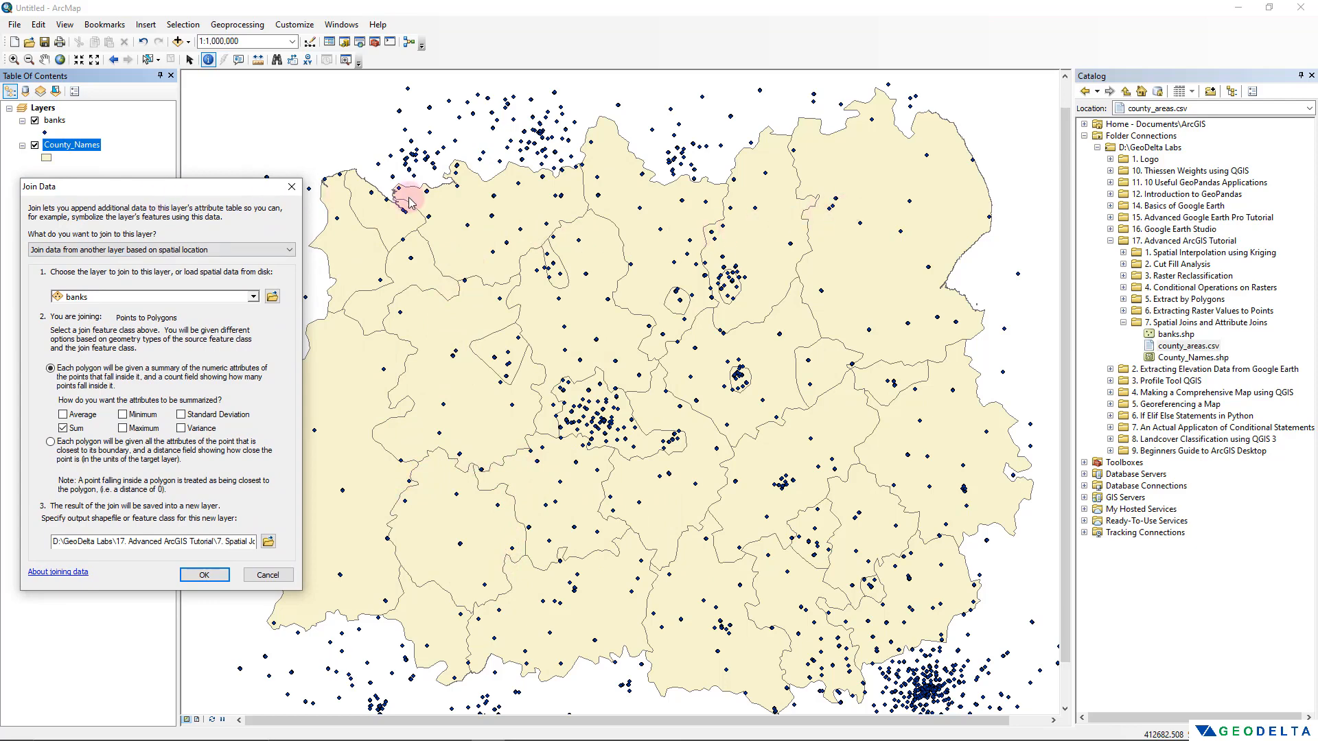
{"action": "left_click_drag", "start_coordinate": [247, 191], "coordinate": [442, 196]}
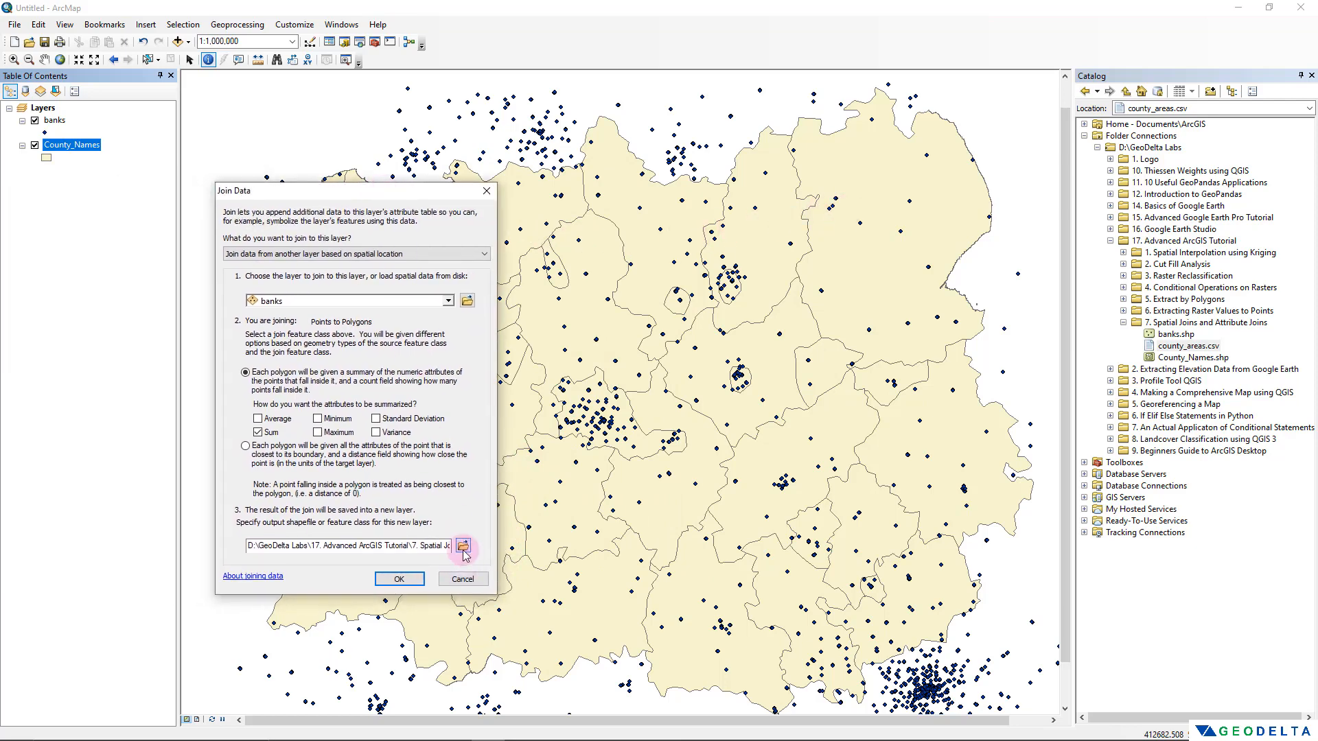
Step: Save the join output as No_of_banks.shp in the 7. Spatial Joins and Attribute Joins folder and run the join
{"action": "left_click", "coordinate": [463, 547]}
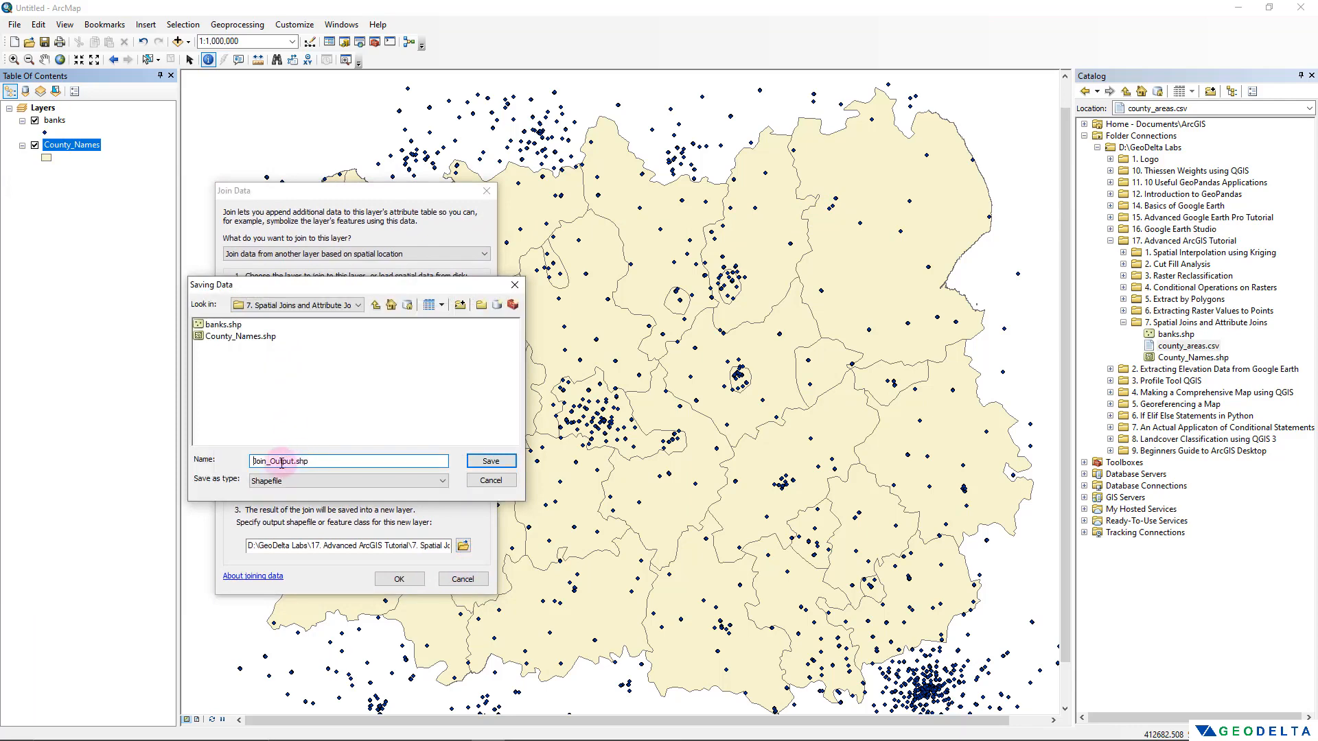
{"action": "left_click", "coordinate": [282, 462]}
{"action": "left_click_drag", "start_coordinate": [295, 461], "coordinate": [202, 465]}
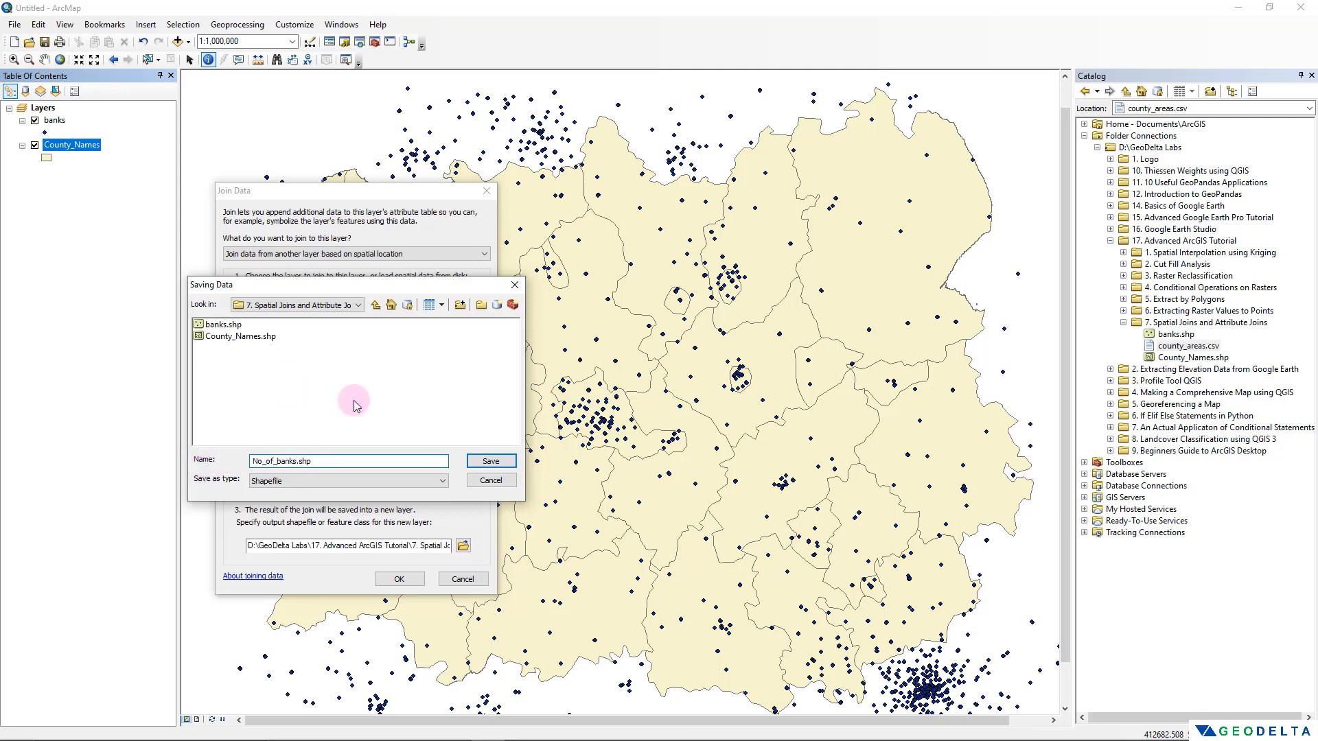
{"action": "left_click", "coordinate": [474, 458]}
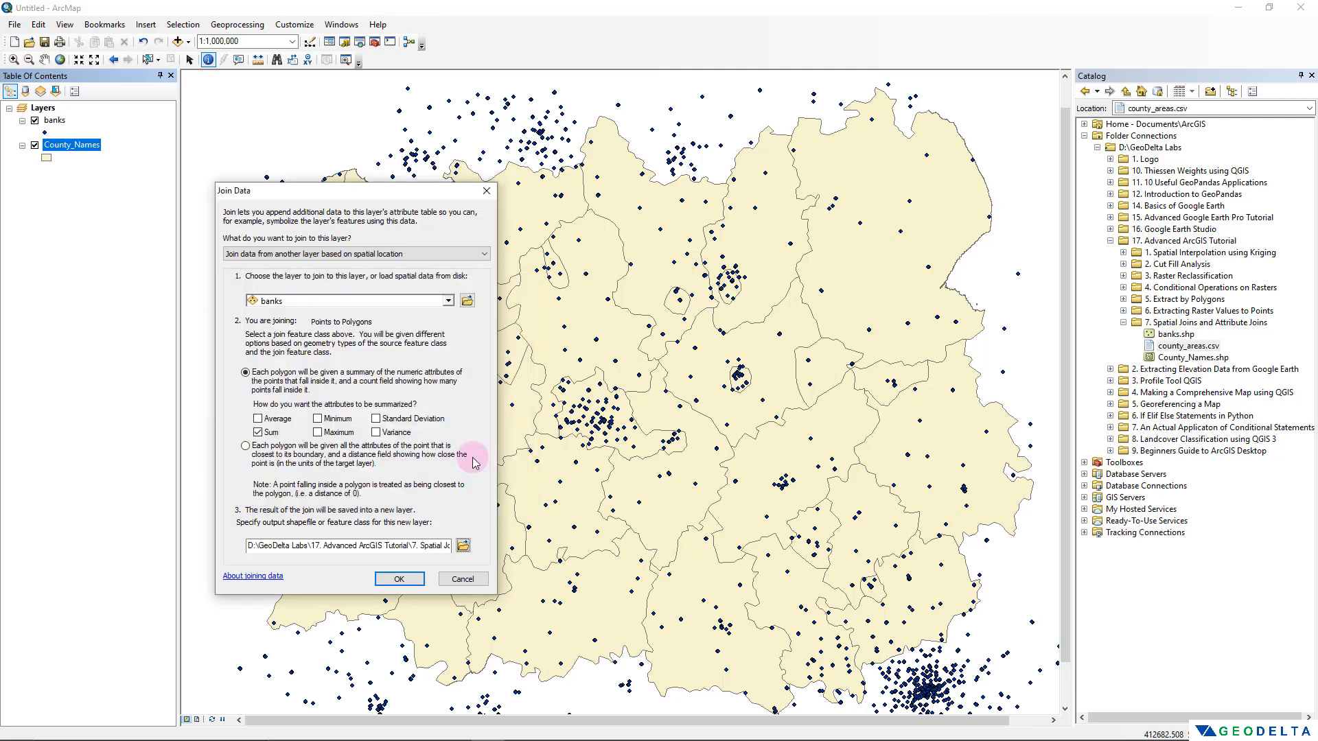
{"action": "left_click", "coordinate": [394, 579]}
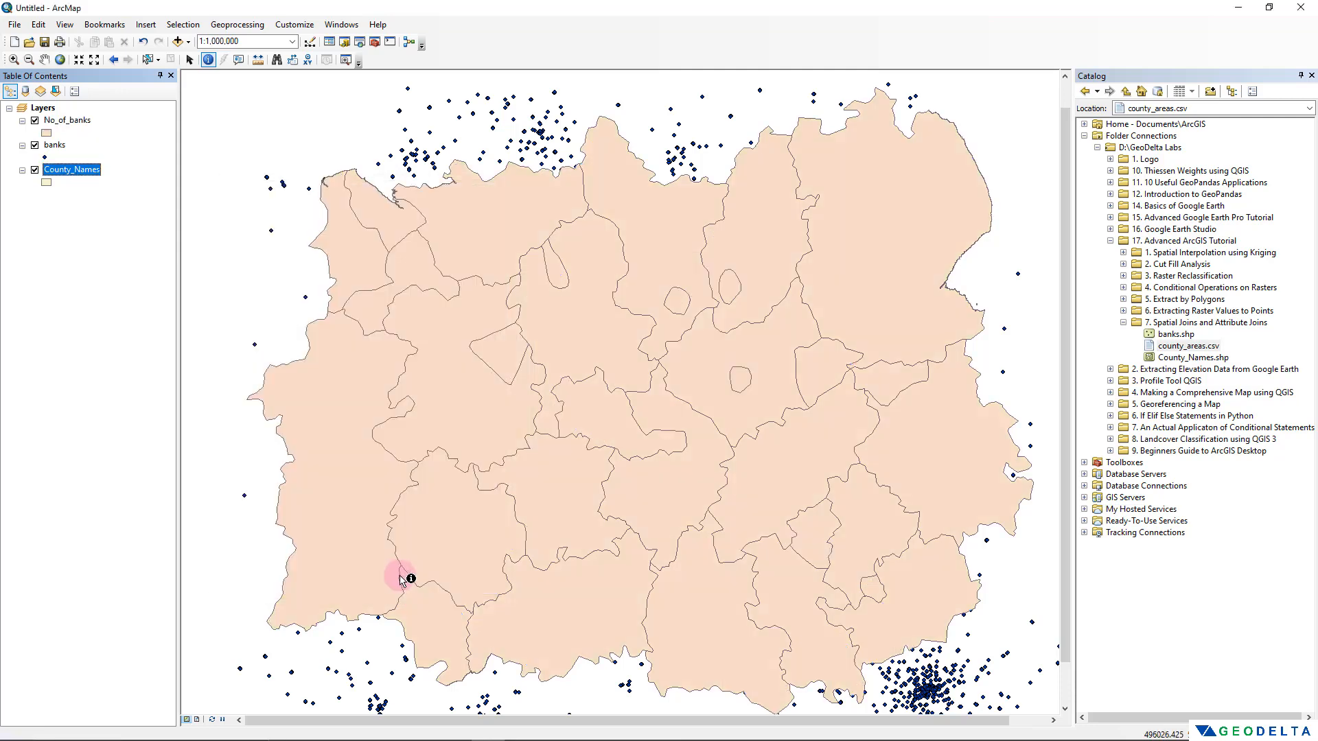
Step: View the attribute table of the joined No_of_banks layer
{"action": "left_click", "coordinate": [67, 121]}
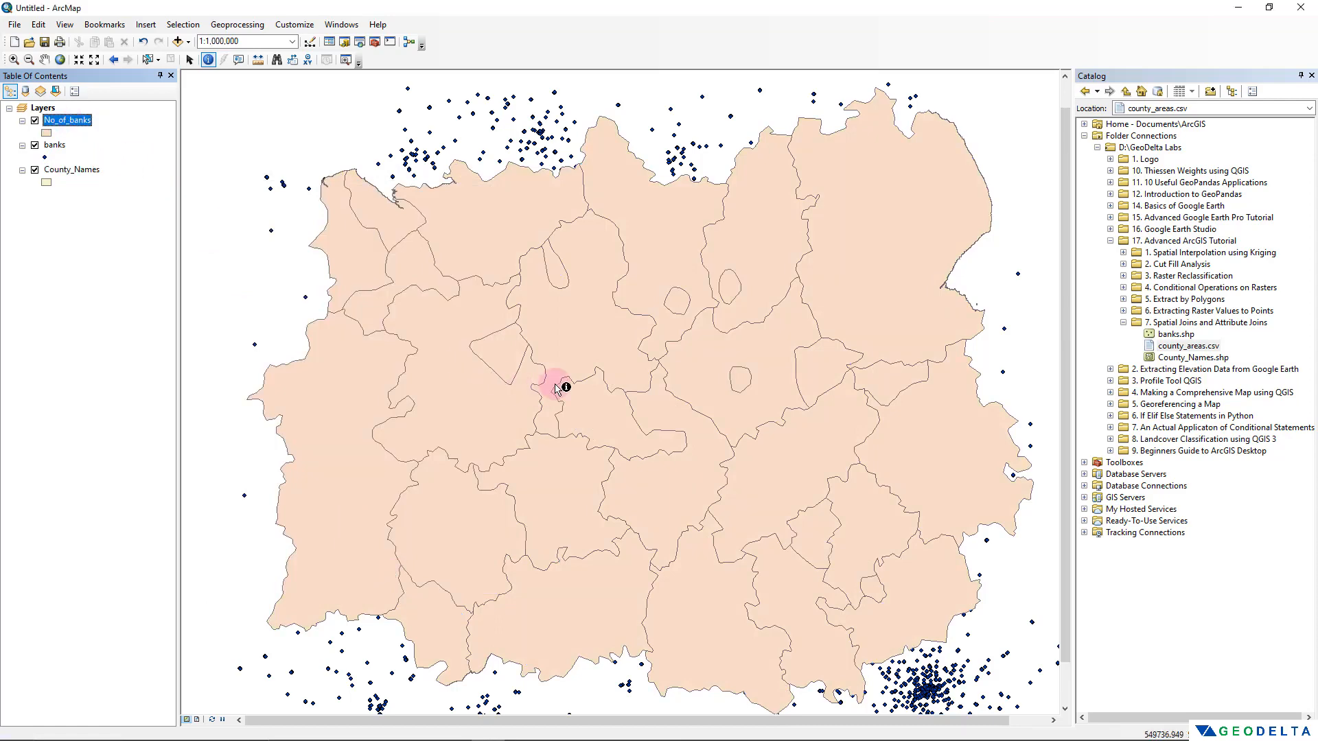
{"action": "right_click", "coordinate": [67, 124]}
{"action": "left_click", "coordinate": [149, 171]}
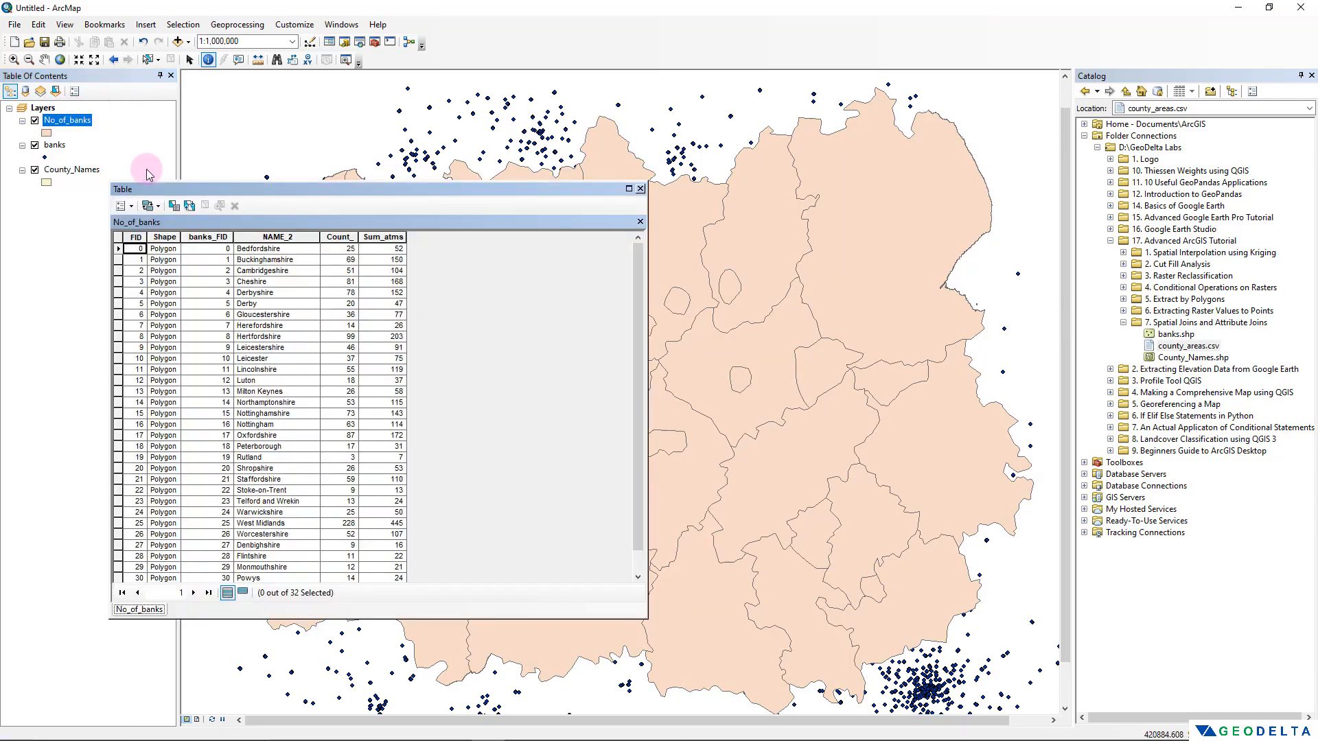
Step: Examine the Count_ and Sum_atms columns in the No_of_banks attribute table
{"action": "left_click", "coordinate": [346, 236]}
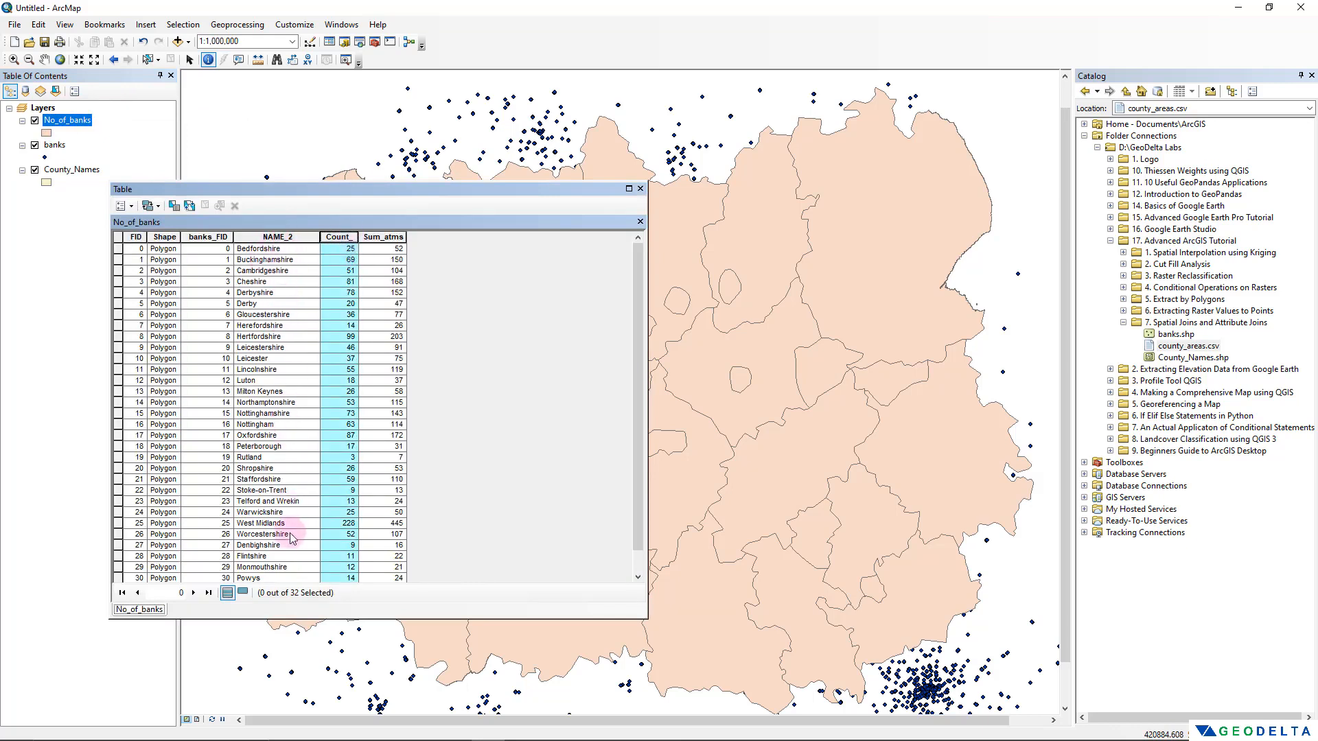
{"action": "scroll", "coordinate": [290, 538], "scroll_direction": "down", "scroll_amount": 1}
{"action": "scroll", "coordinate": [290, 538], "scroll_direction": "up", "scroll_amount": 1}
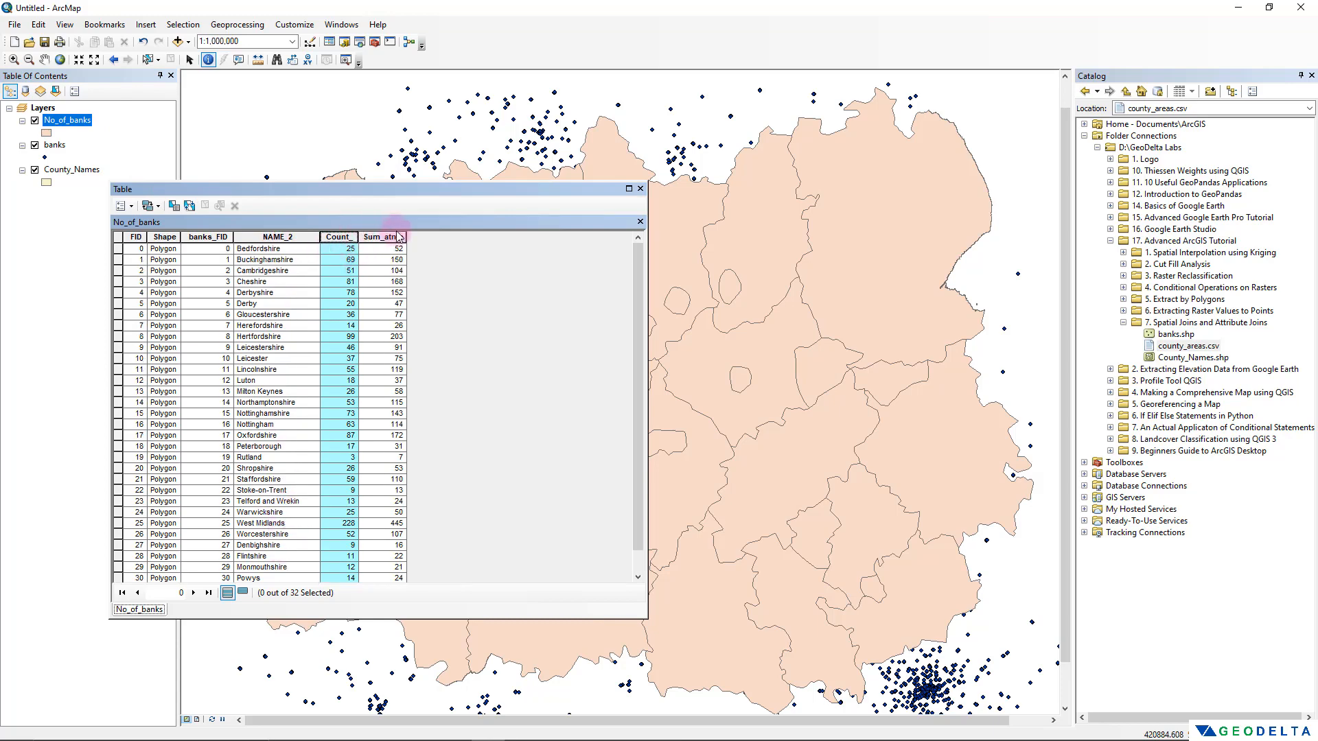
{"action": "left_click", "coordinate": [394, 237]}
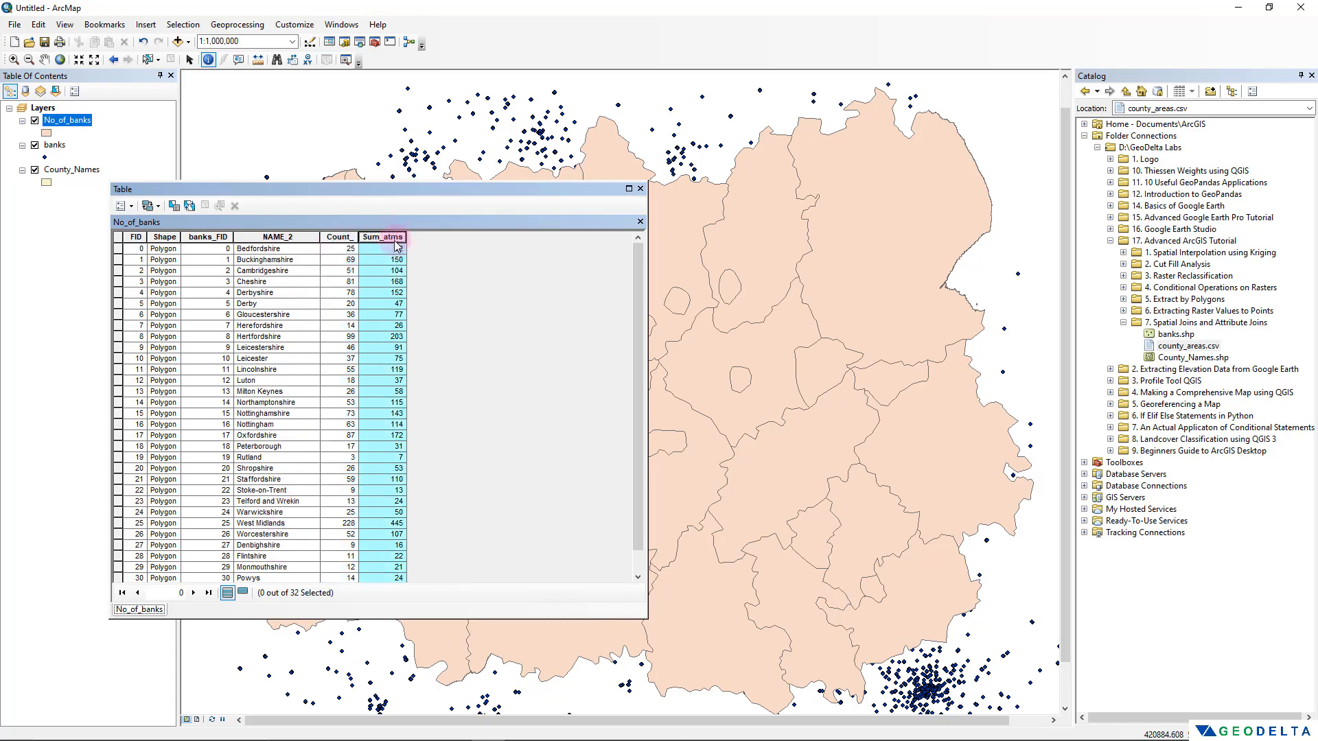
Step: View the banks layer's attribute table, check the atms values of individual banks, and close it
{"action": "right_click", "coordinate": [57, 148]}
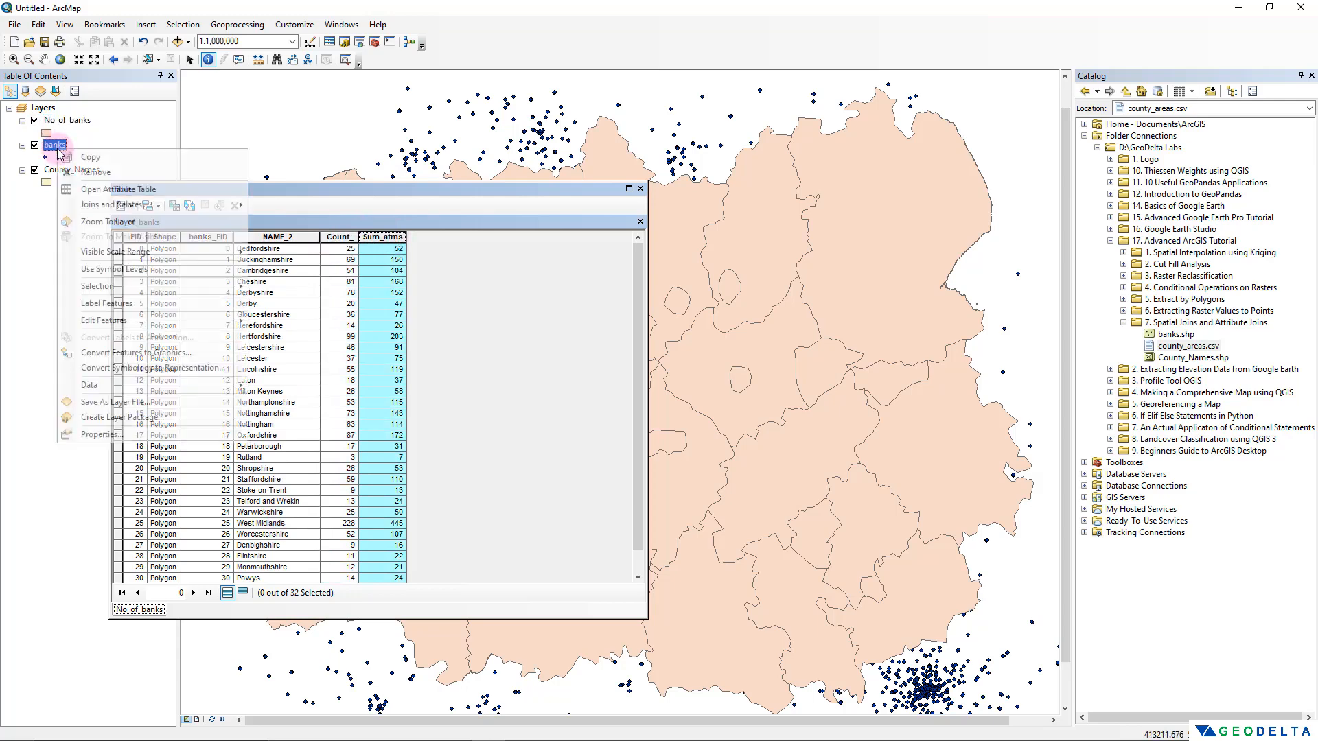
{"action": "left_click", "coordinate": [110, 190]}
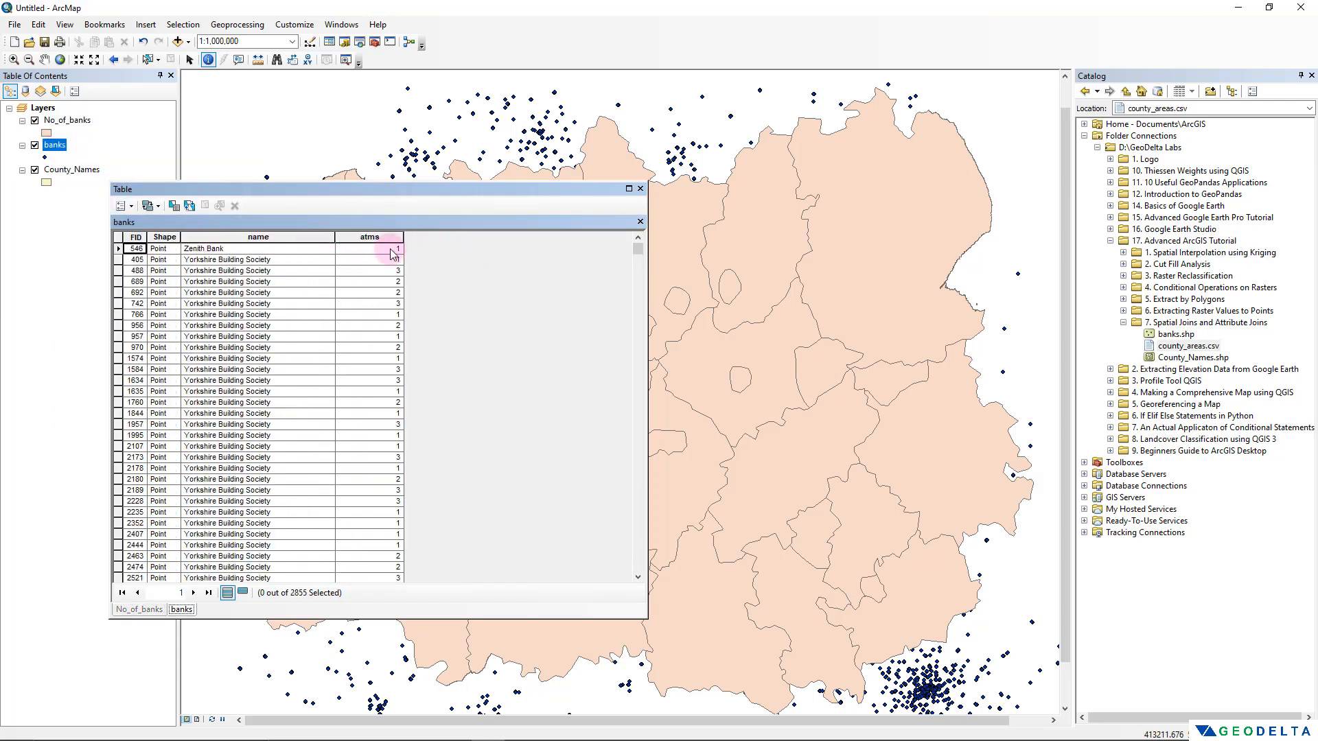
{"action": "left_click", "coordinate": [393, 251]}
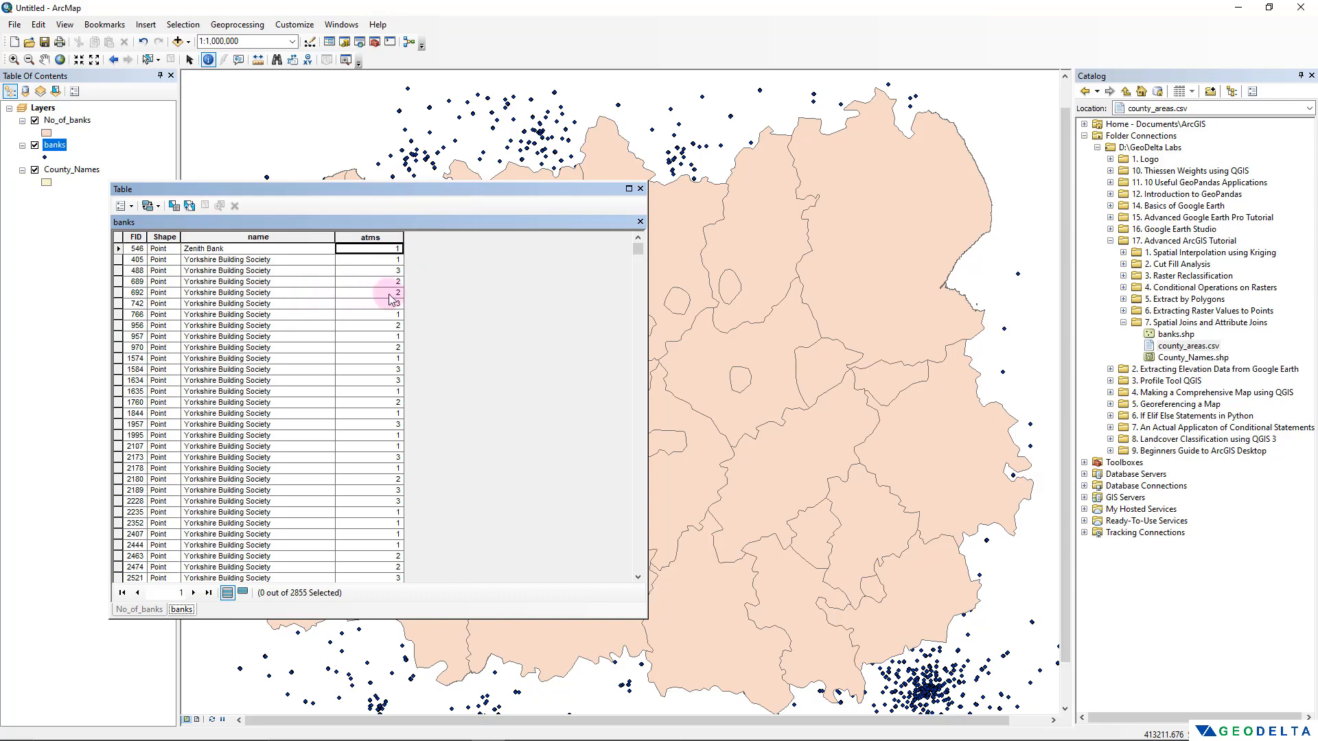
{"action": "left_click", "coordinate": [389, 293]}
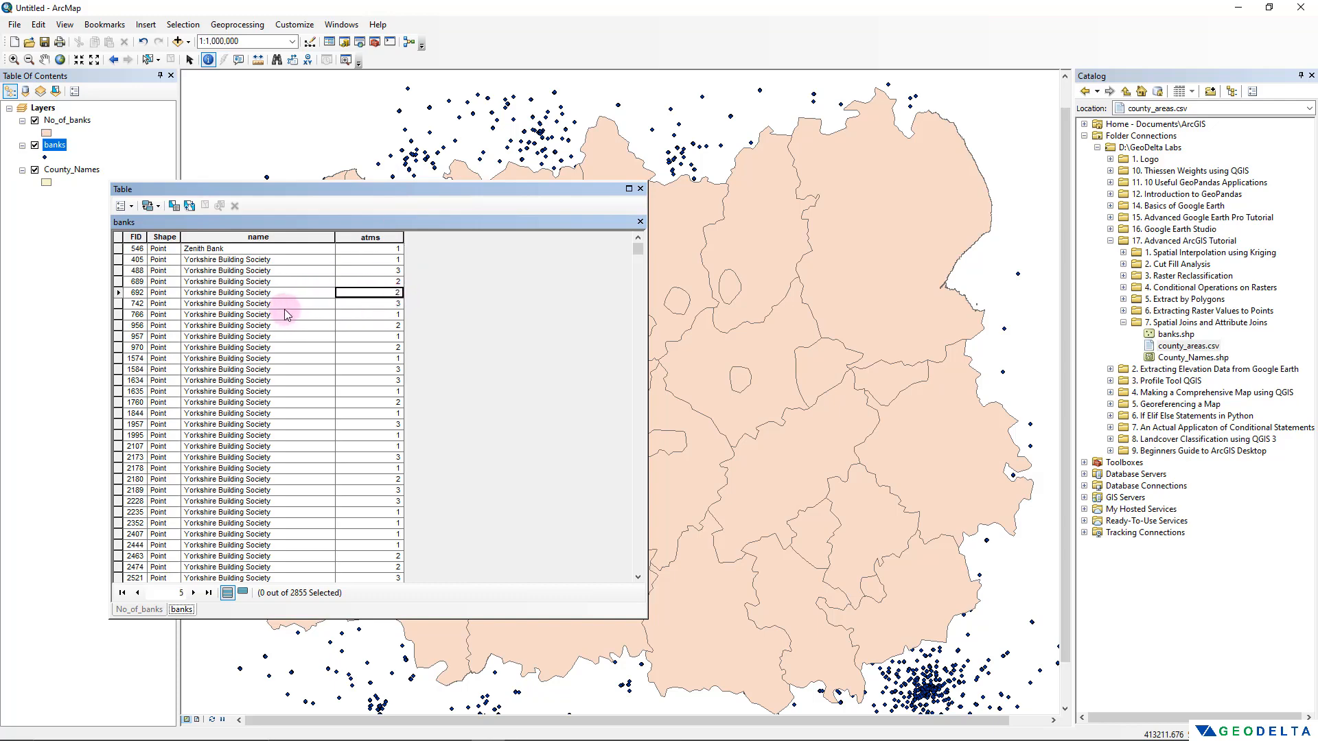
{"action": "left_click", "coordinate": [284, 305]}
{"action": "left_click", "coordinate": [392, 307]}
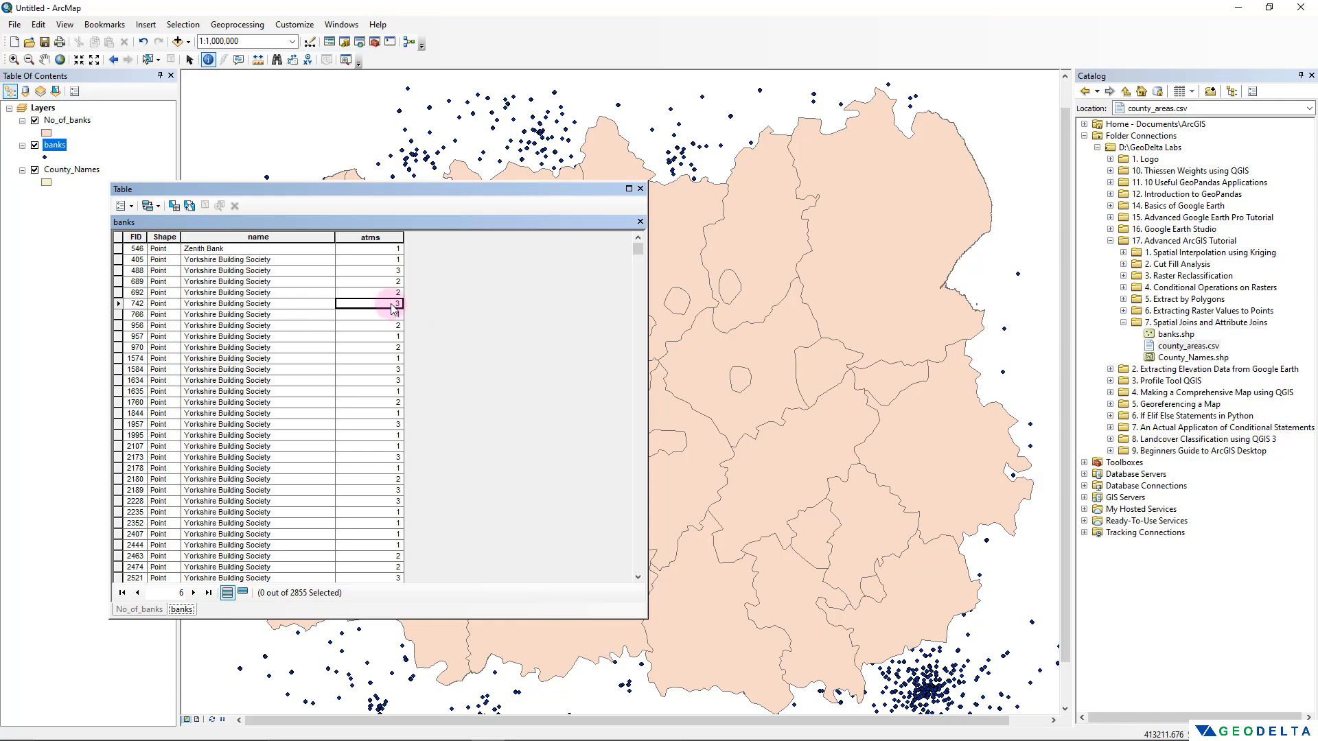
{"action": "left_click", "coordinate": [640, 222]}
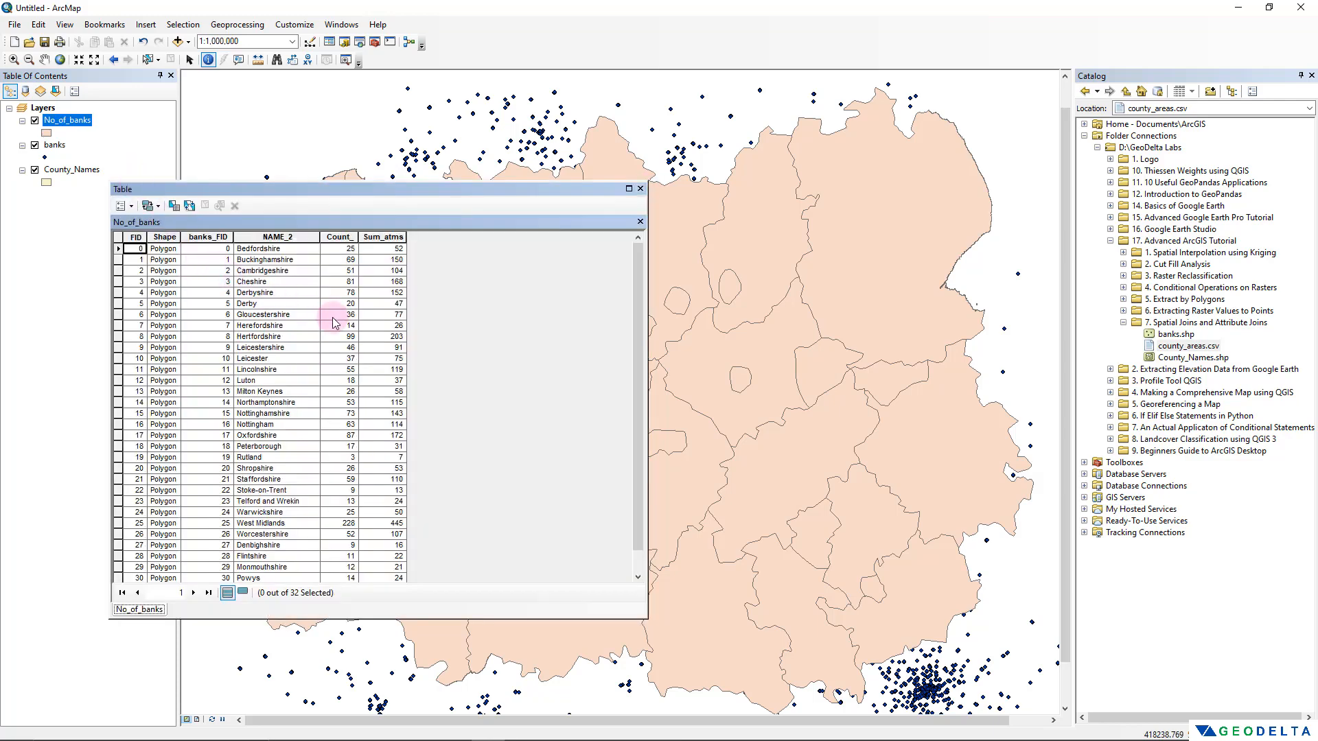
Step: Sort the No_of_banks table by Count_ in ascending order and examine the West Midlands record
{"action": "left_click", "coordinate": [390, 236]}
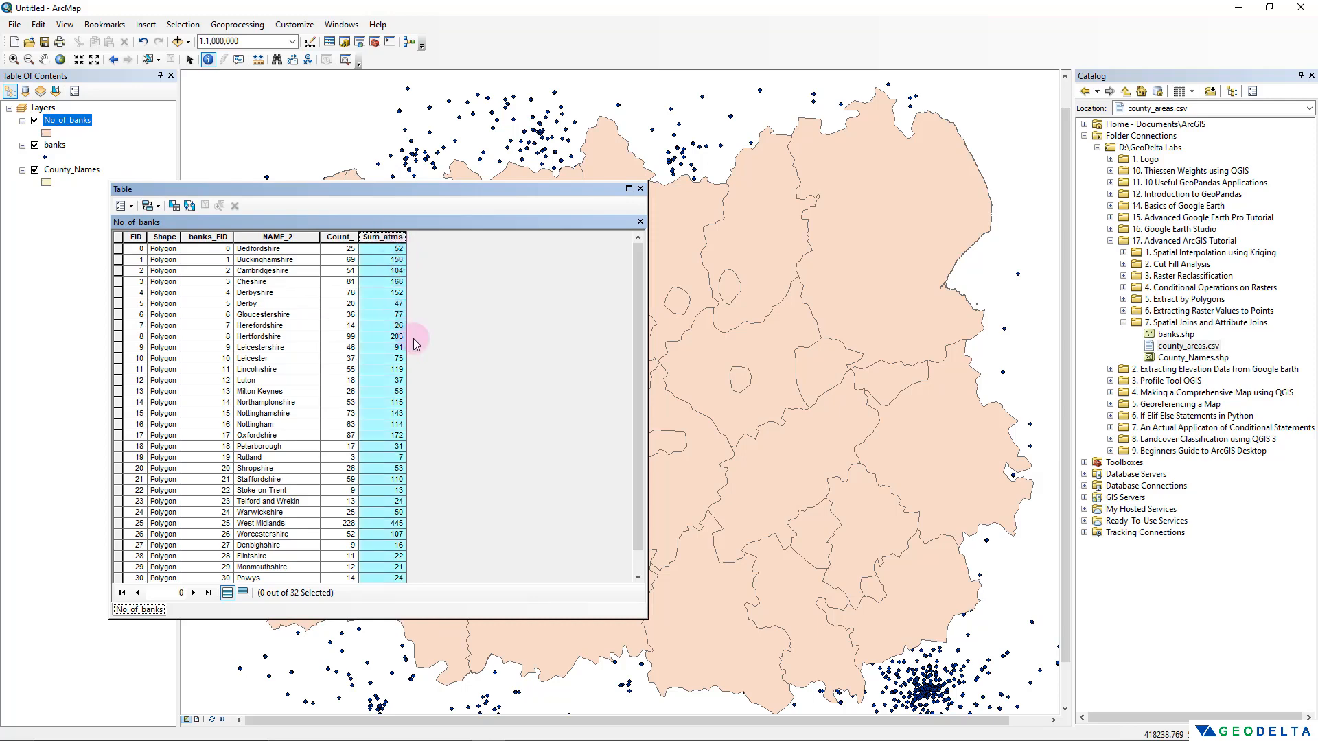
{"action": "left_click", "coordinate": [344, 237]}
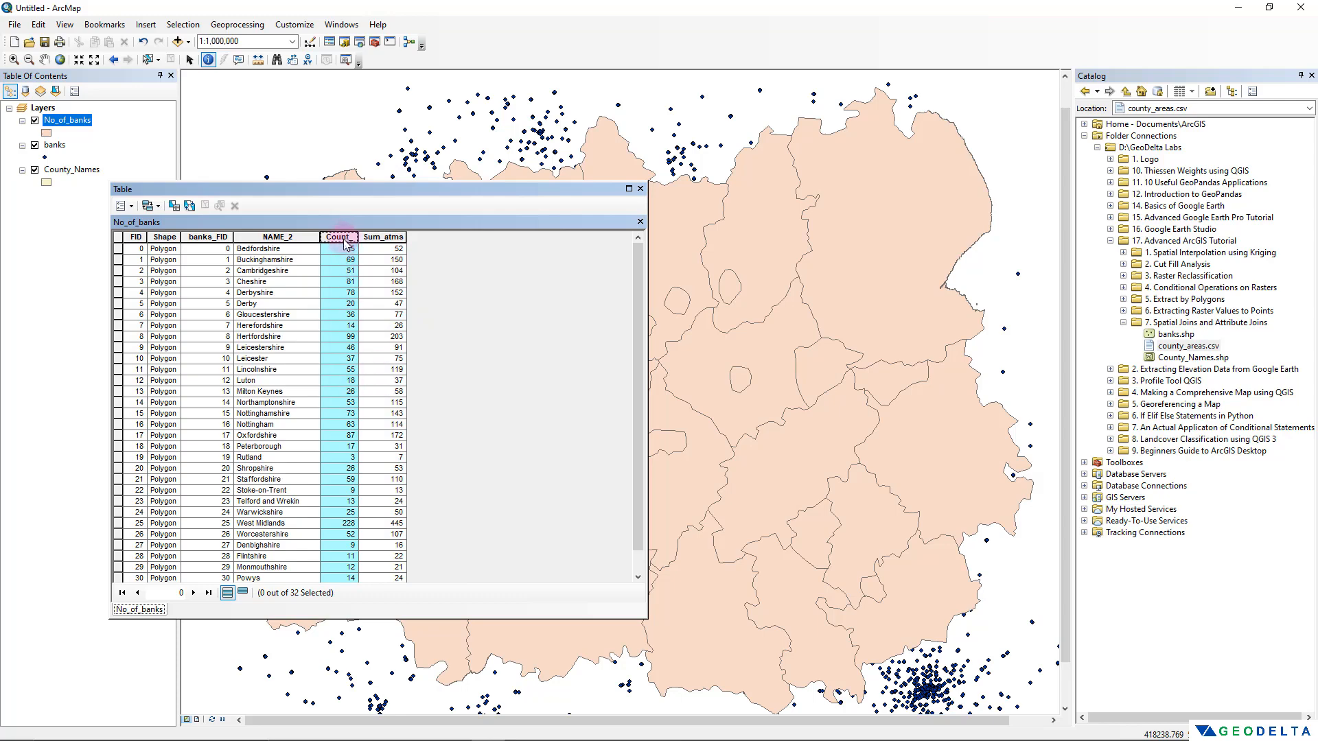
{"action": "double_click", "coordinate": [344, 241]}
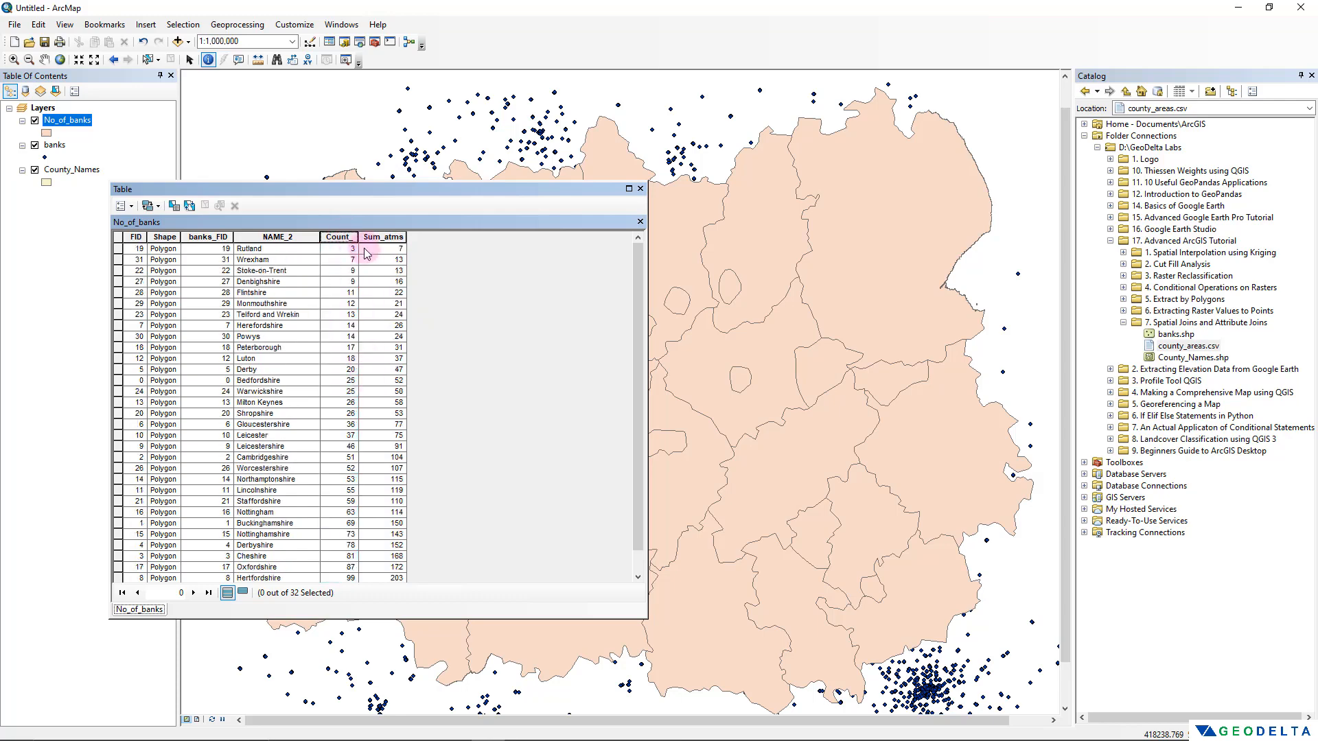
{"action": "scroll", "coordinate": [635, 359], "scroll_direction": "down", "scroll_amount": 1}
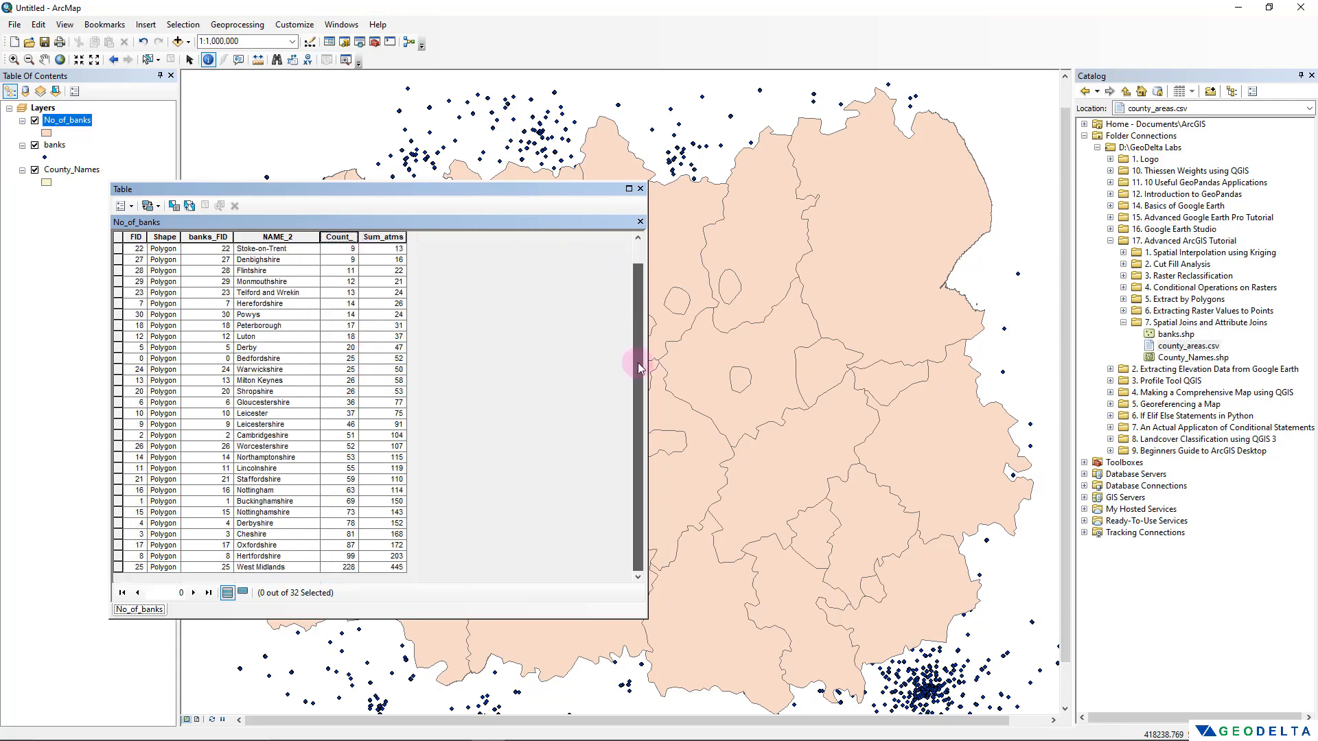
{"action": "left_click", "coordinate": [343, 568]}
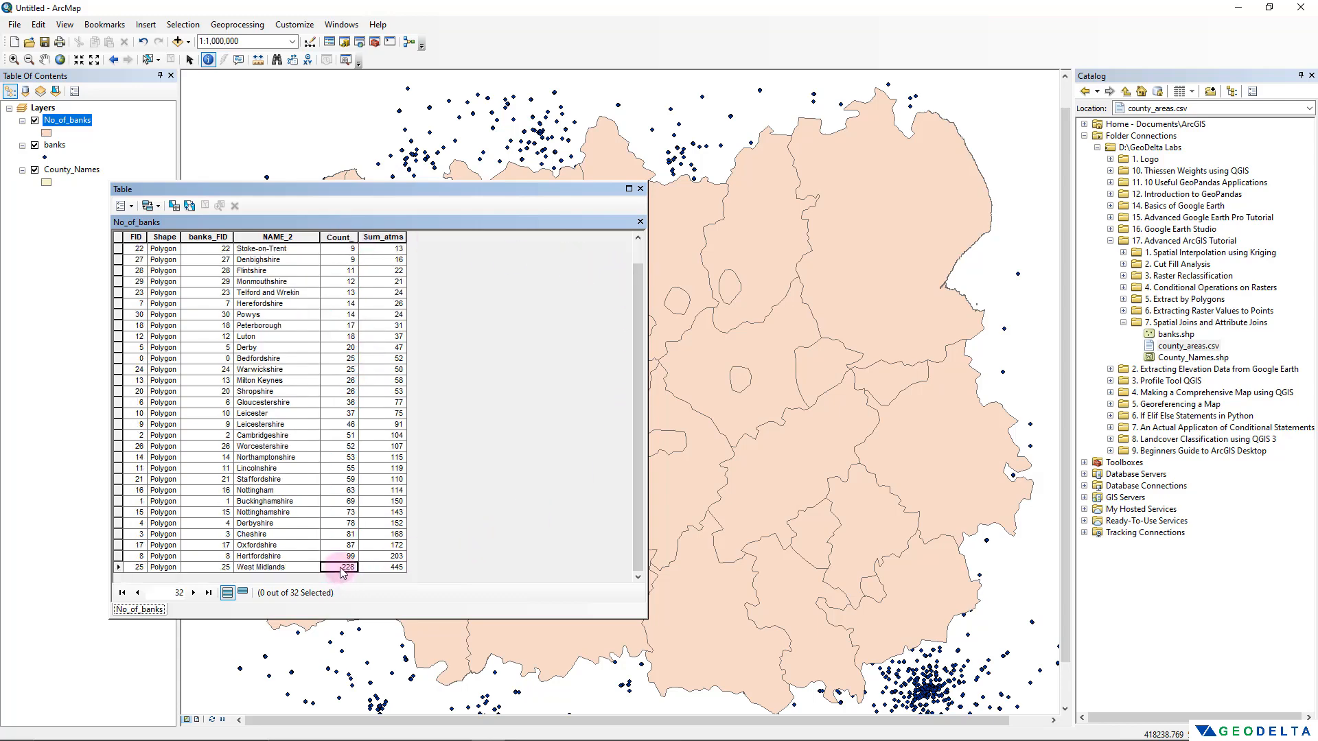
Step: Hide the No_of_banks layer and identify the county polygon containing the dense bank cluster near the map's centre
{"action": "left_click_drag", "start_coordinate": [458, 205], "coordinate": [302, 274]}
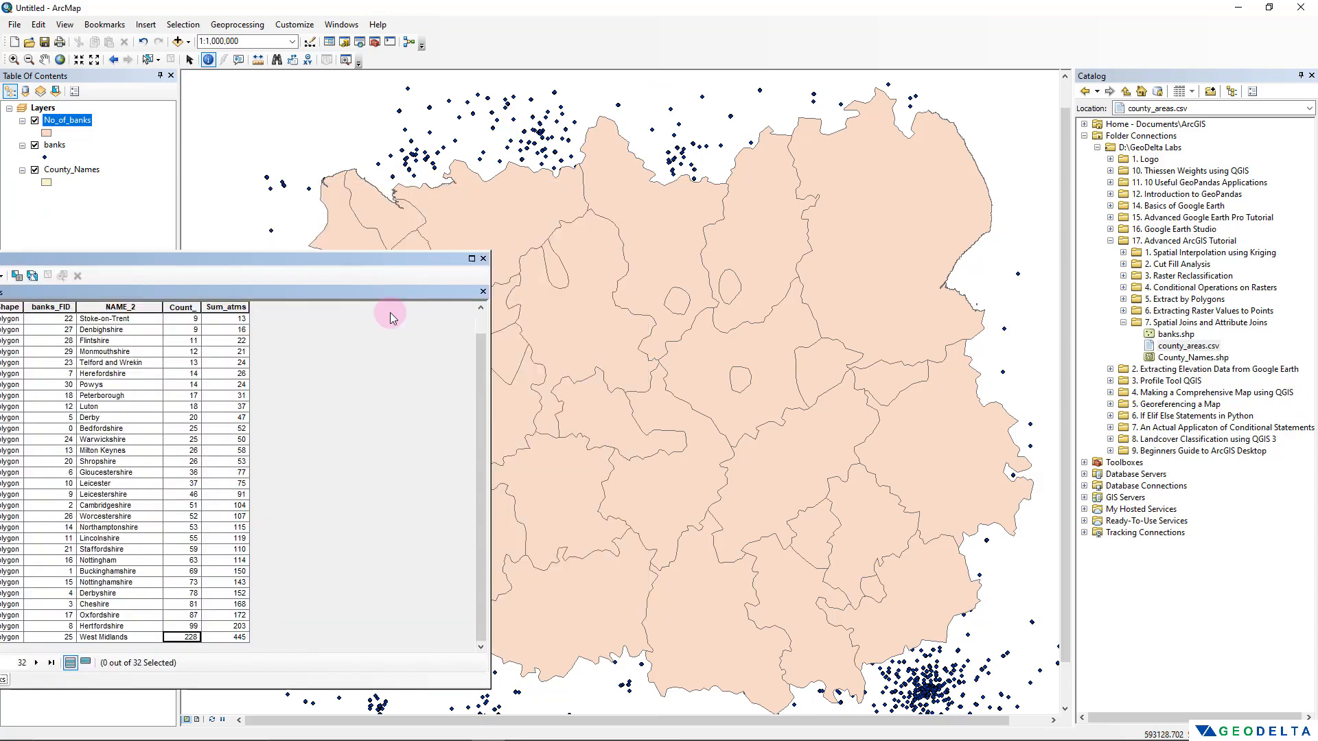
{"action": "left_click_drag", "start_coordinate": [490, 401], "coordinate": [332, 401]}
{"action": "left_click", "coordinate": [35, 121]}
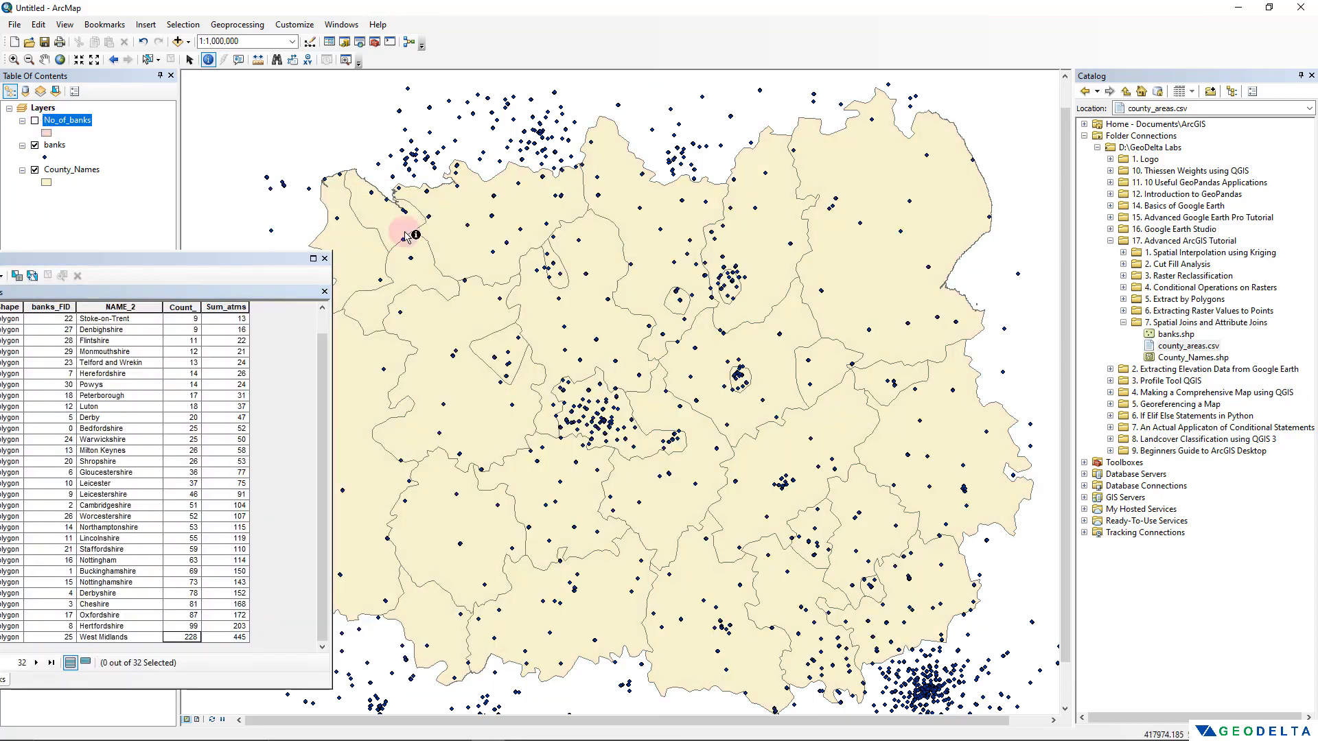
{"action": "left_click_drag", "start_coordinate": [661, 422], "coordinate": [774, 412]}
{"action": "left_click", "coordinate": [758, 441]}
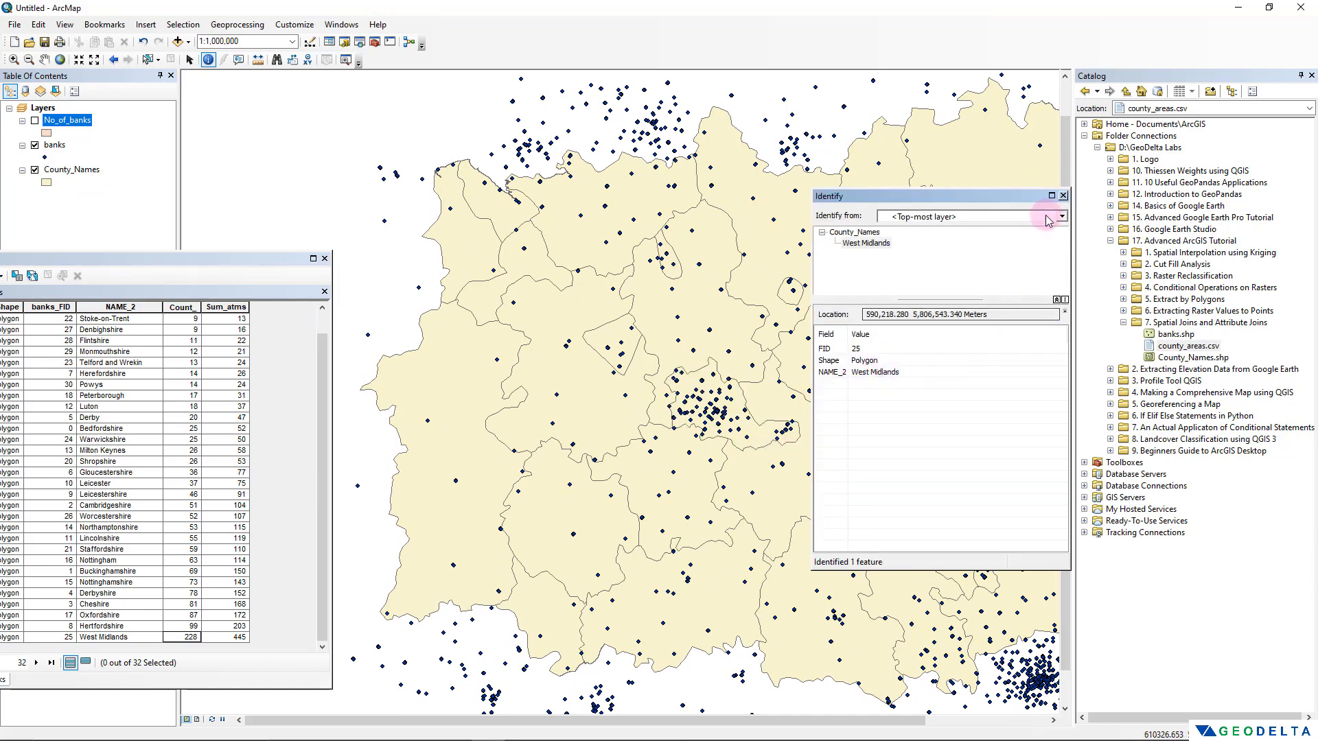
{"action": "left_click", "coordinate": [1063, 195]}
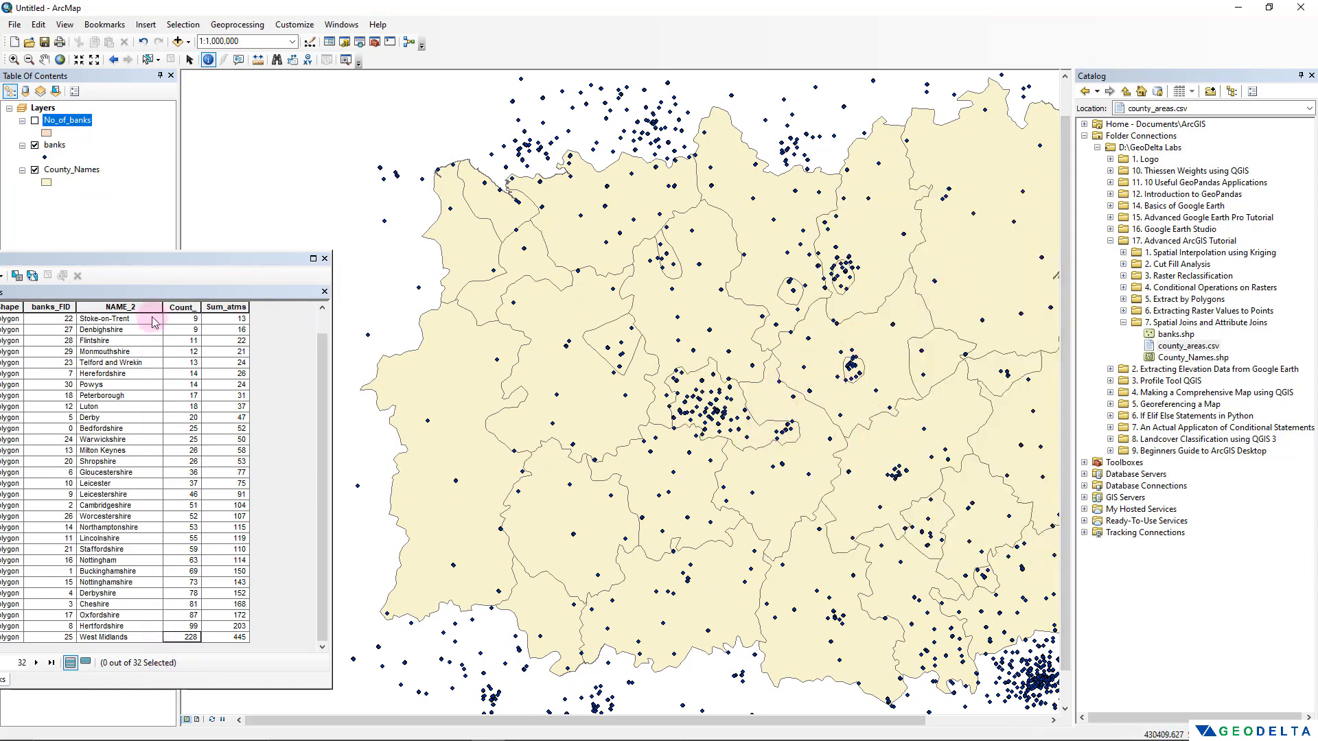
Step: Check the West Midlands Sum_atms value and select the Stoke-on-Trent record in the No_of_banks table
{"action": "left_click_drag", "start_coordinate": [147, 259], "coordinate": [199, 245]}
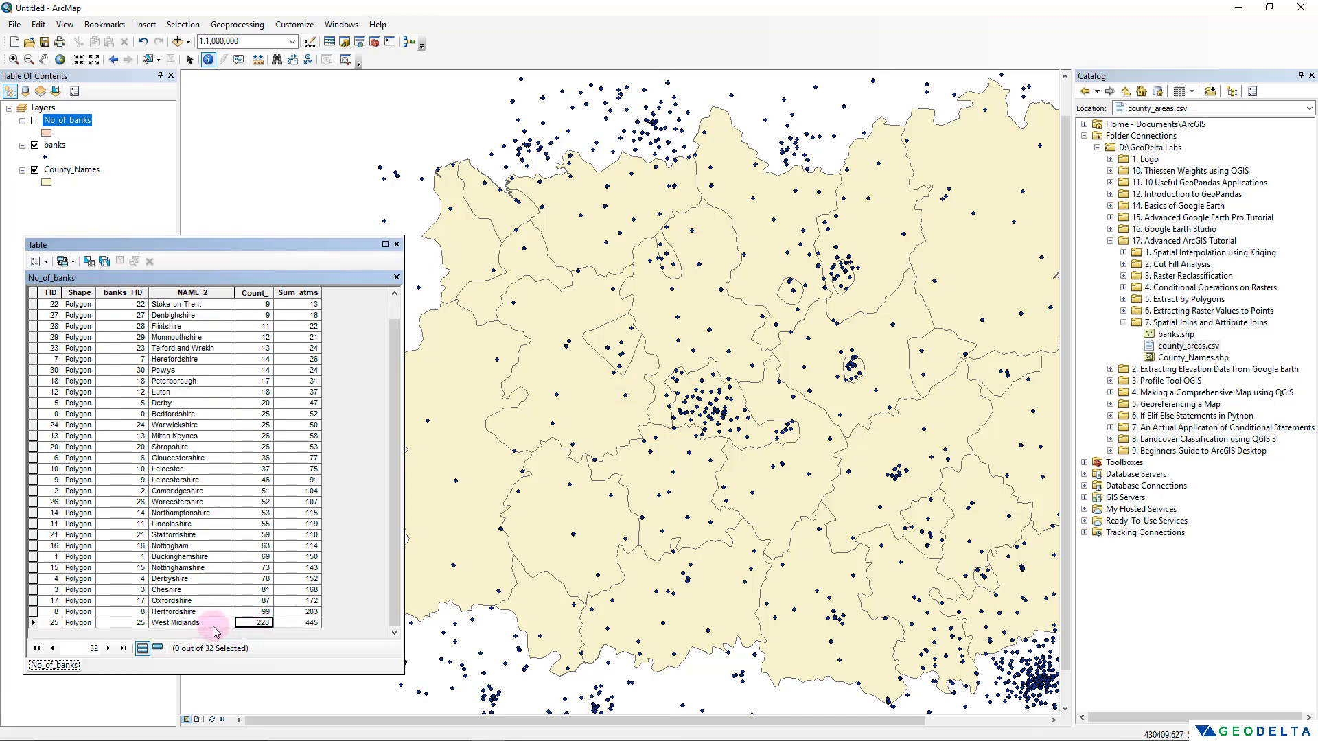
{"action": "left_click", "coordinate": [315, 623]}
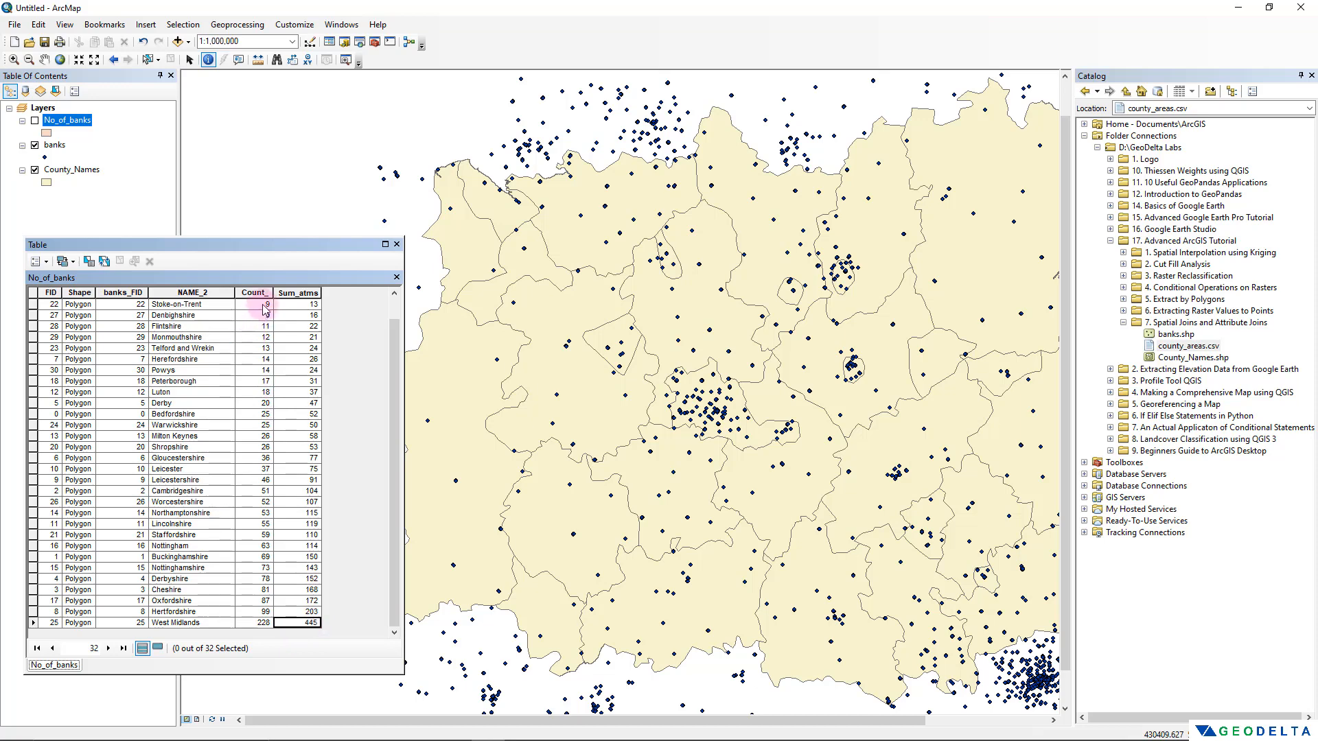
{"action": "left_click", "coordinate": [204, 305]}
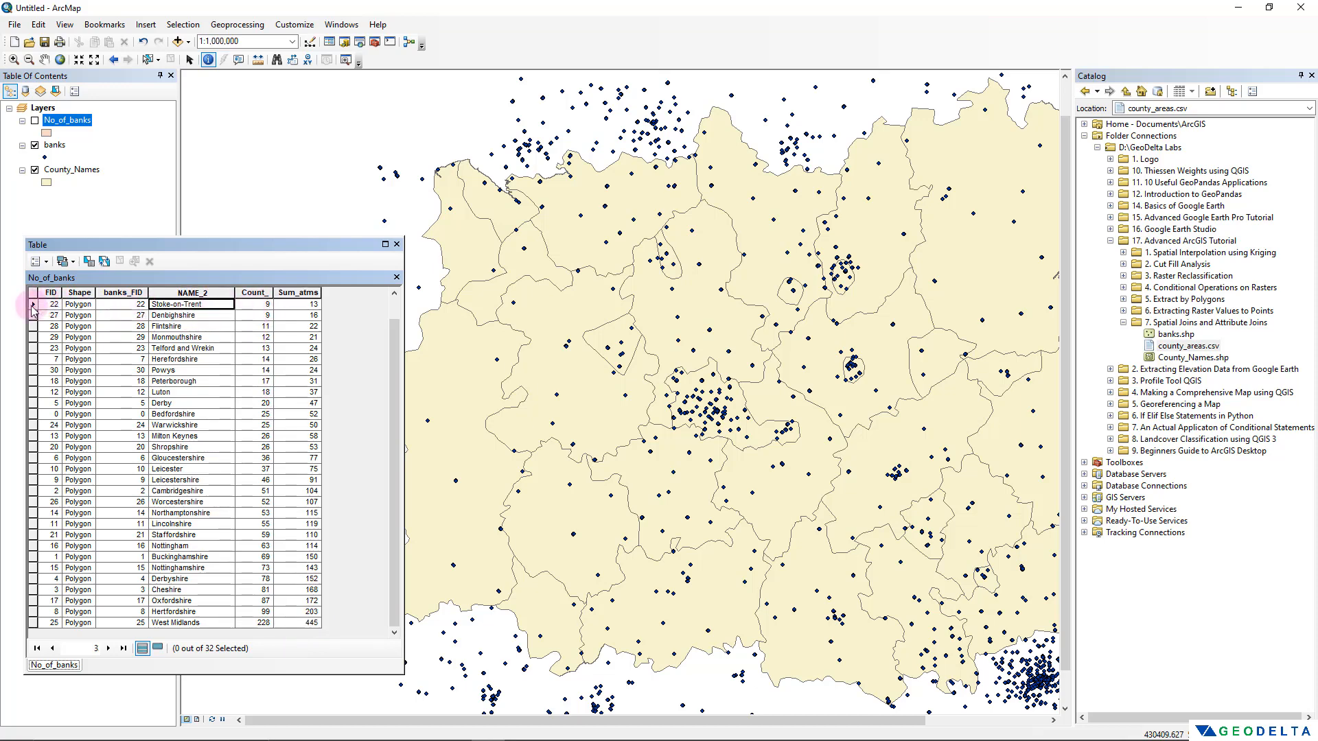
{"action": "left_click", "coordinate": [32, 306]}
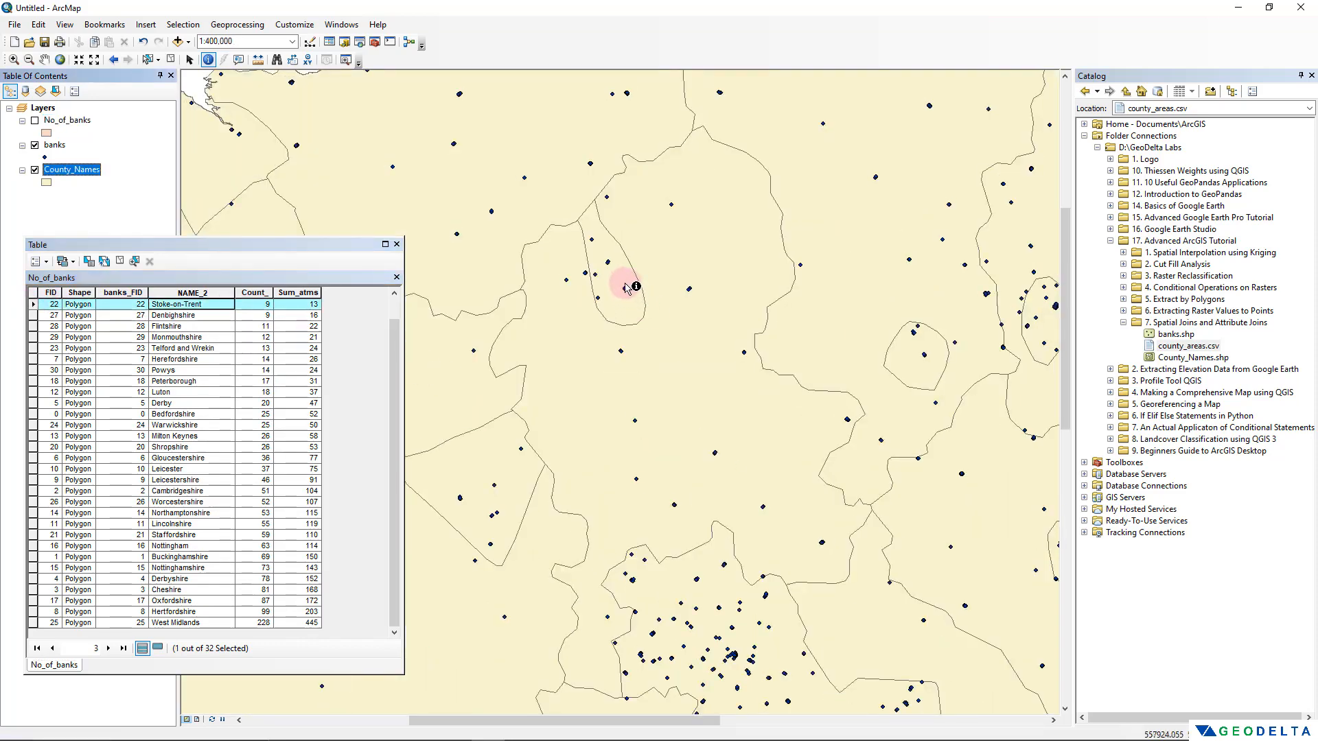
Step: Identify the northernmost bank point inside the Stoke-on-Trent polygon and close the results and the attribute table
{"action": "scroll", "coordinate": [626, 286], "scroll_direction": "up", "scroll_amount": 3}
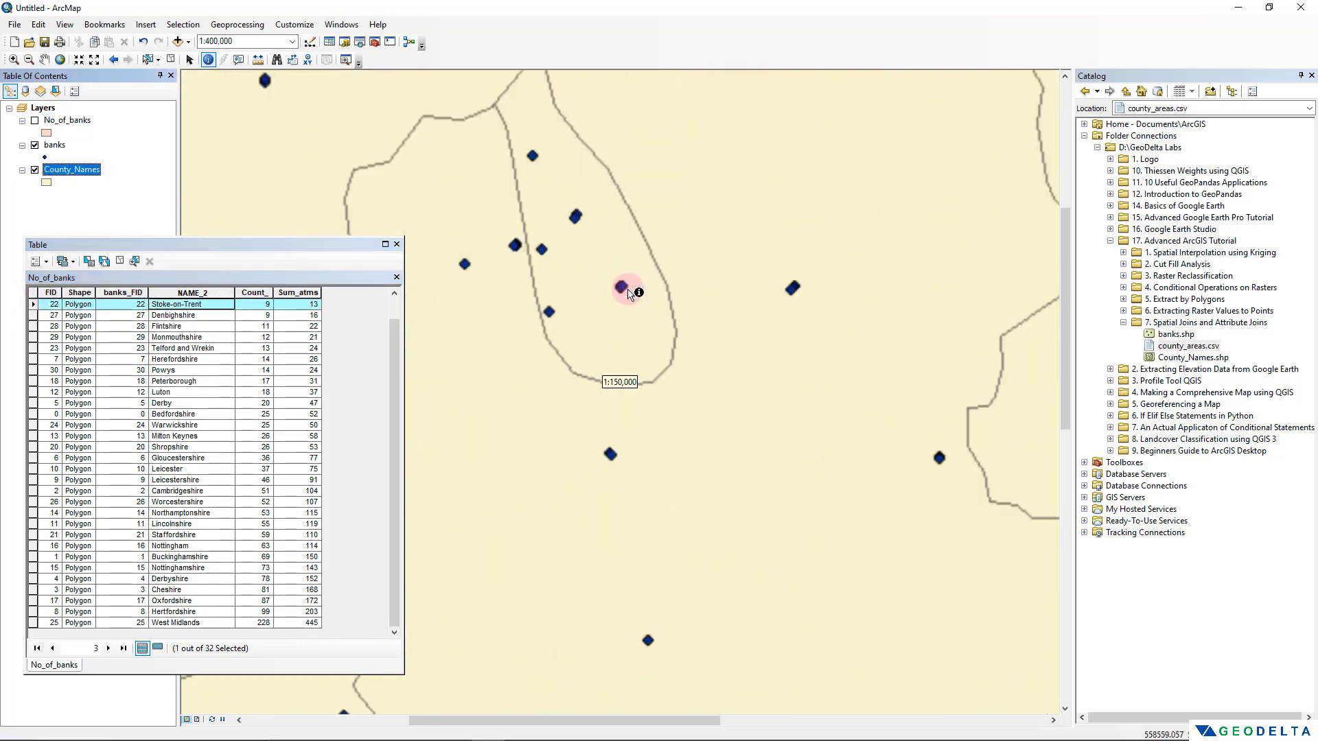
{"action": "left_click_drag", "start_coordinate": [615, 264], "coordinate": [602, 382]}
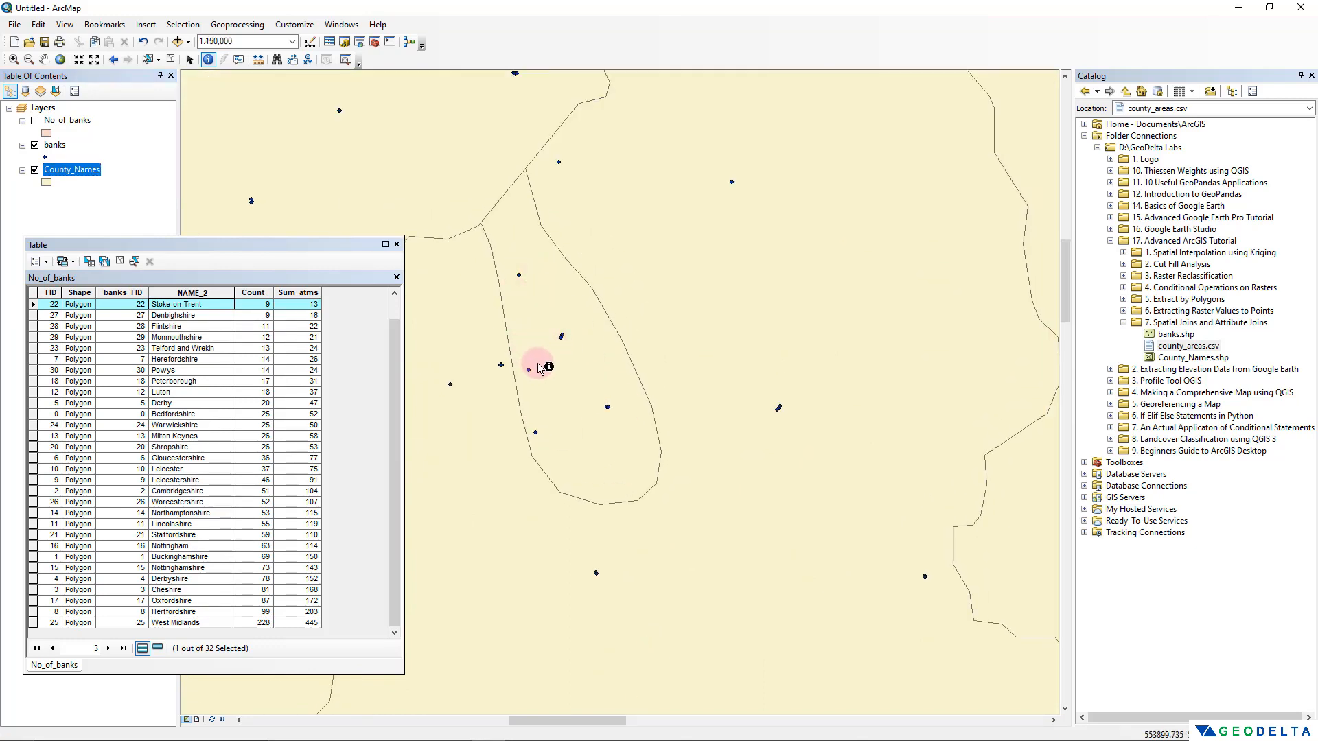
{"action": "left_click", "coordinate": [519, 274]}
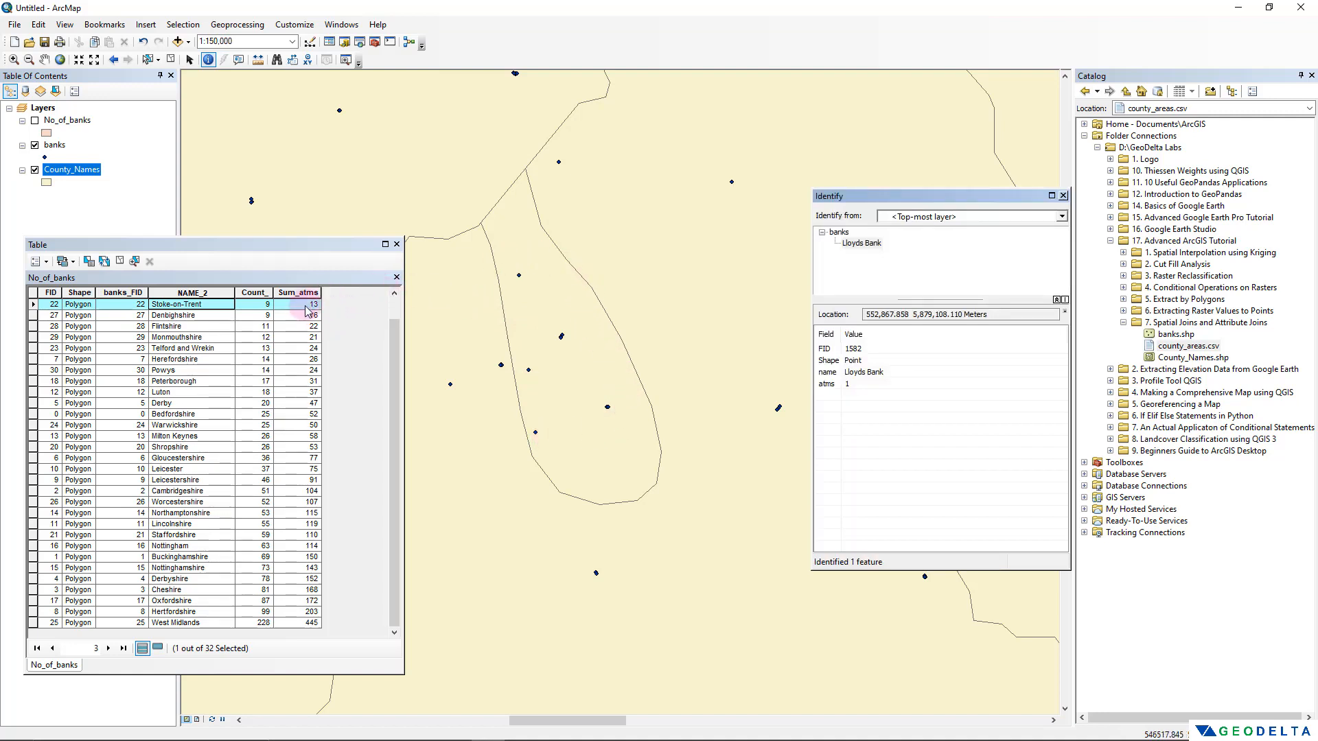
{"action": "left_click", "coordinate": [1063, 196]}
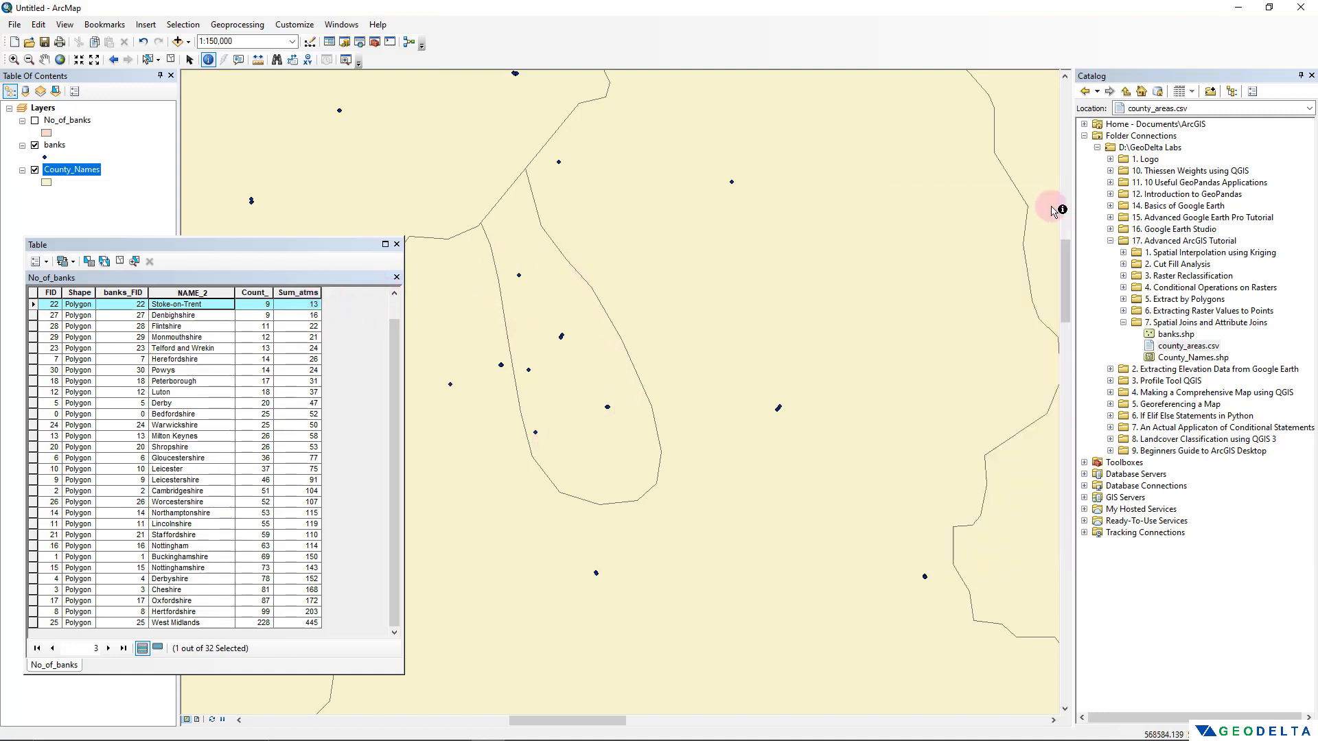
{"action": "scroll", "coordinate": [672, 444], "scroll_direction": "up", "scroll_amount": 3}
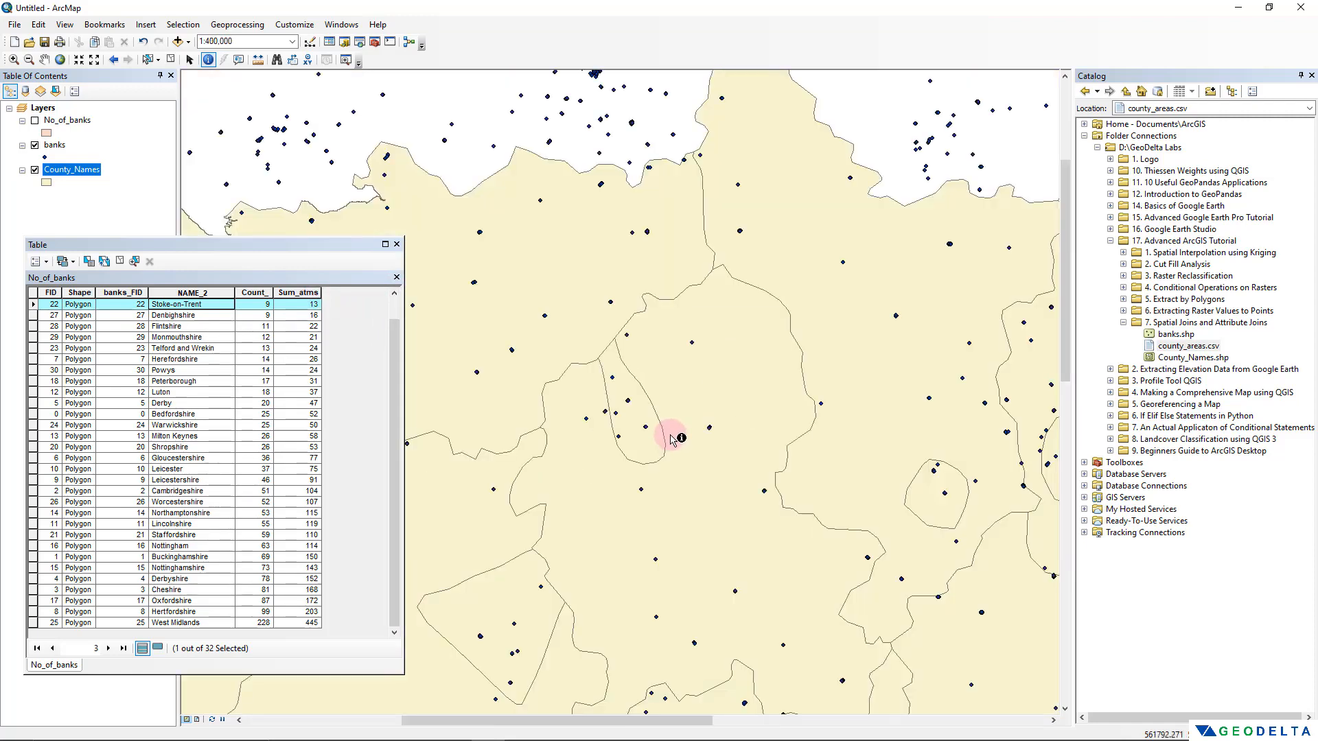
{"action": "scroll", "coordinate": [673, 439], "scroll_direction": "up", "scroll_amount": 4}
{"action": "left_click", "coordinate": [397, 245]}
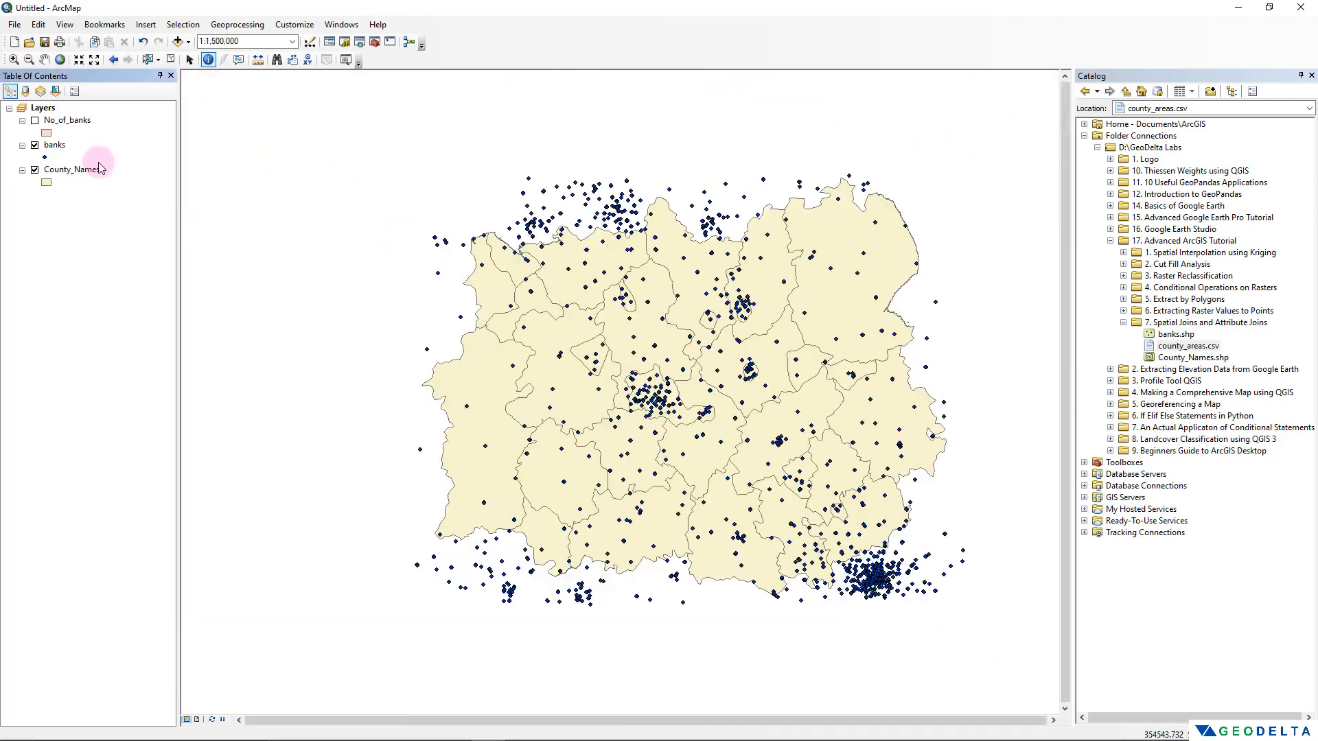
Step: Review the attribute summary options of a spatial join on the County_Names layer without running the join
{"action": "right_click", "coordinate": [84, 169]}
{"action": "mouse_move", "coordinate": [206, 225]}
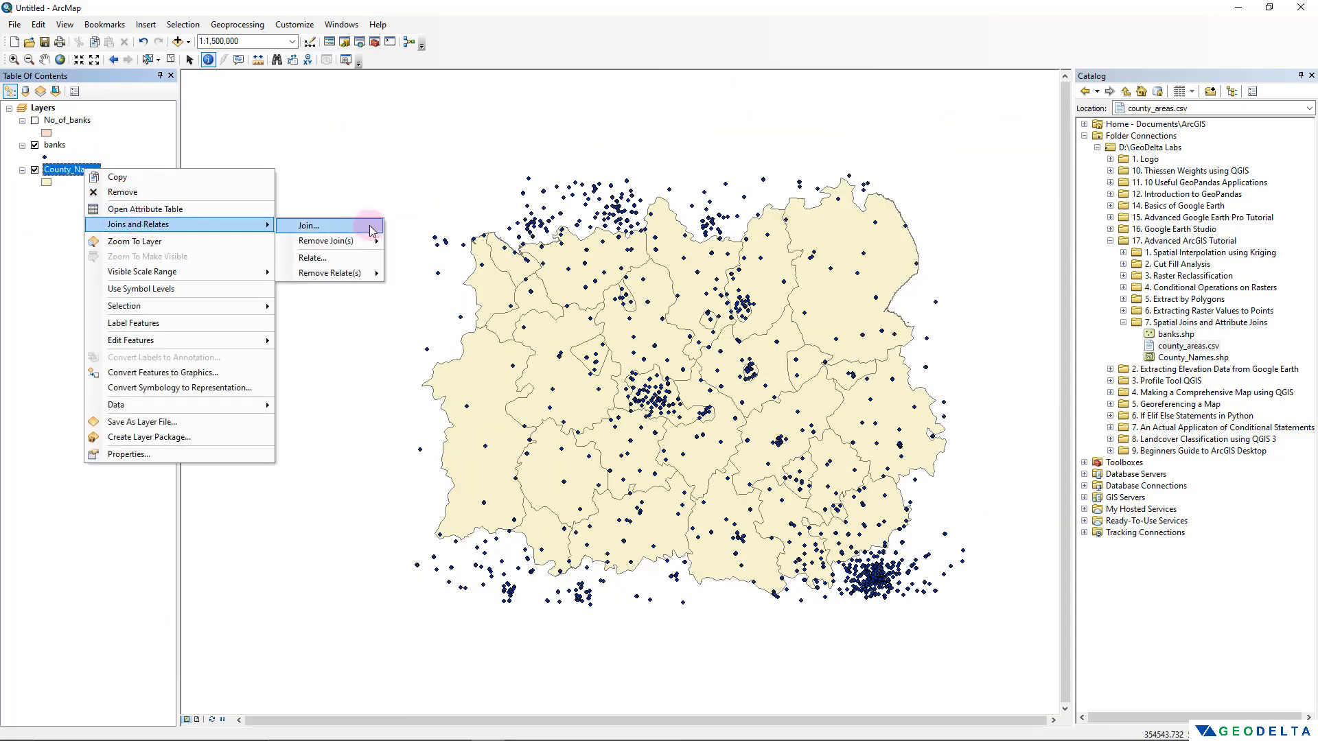
{"action": "left_click", "coordinate": [308, 226]}
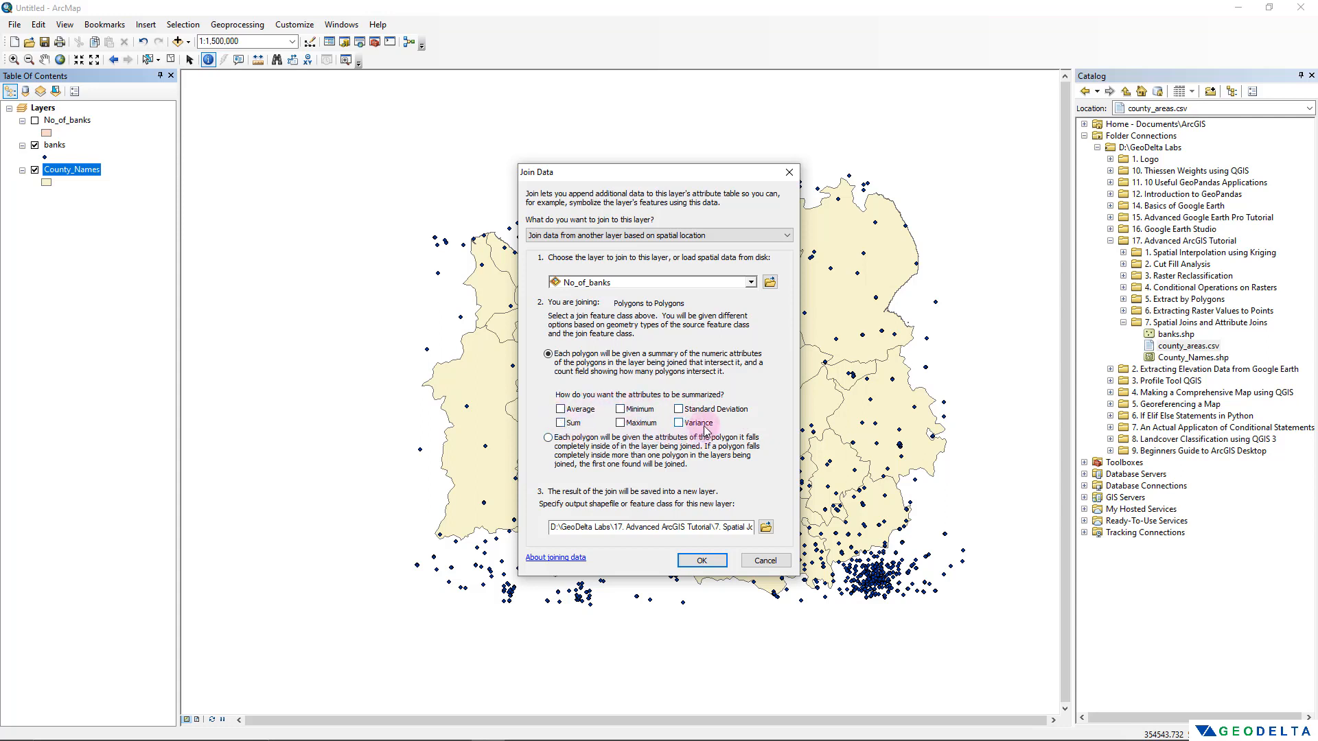
{"action": "left_click", "coordinate": [789, 172]}
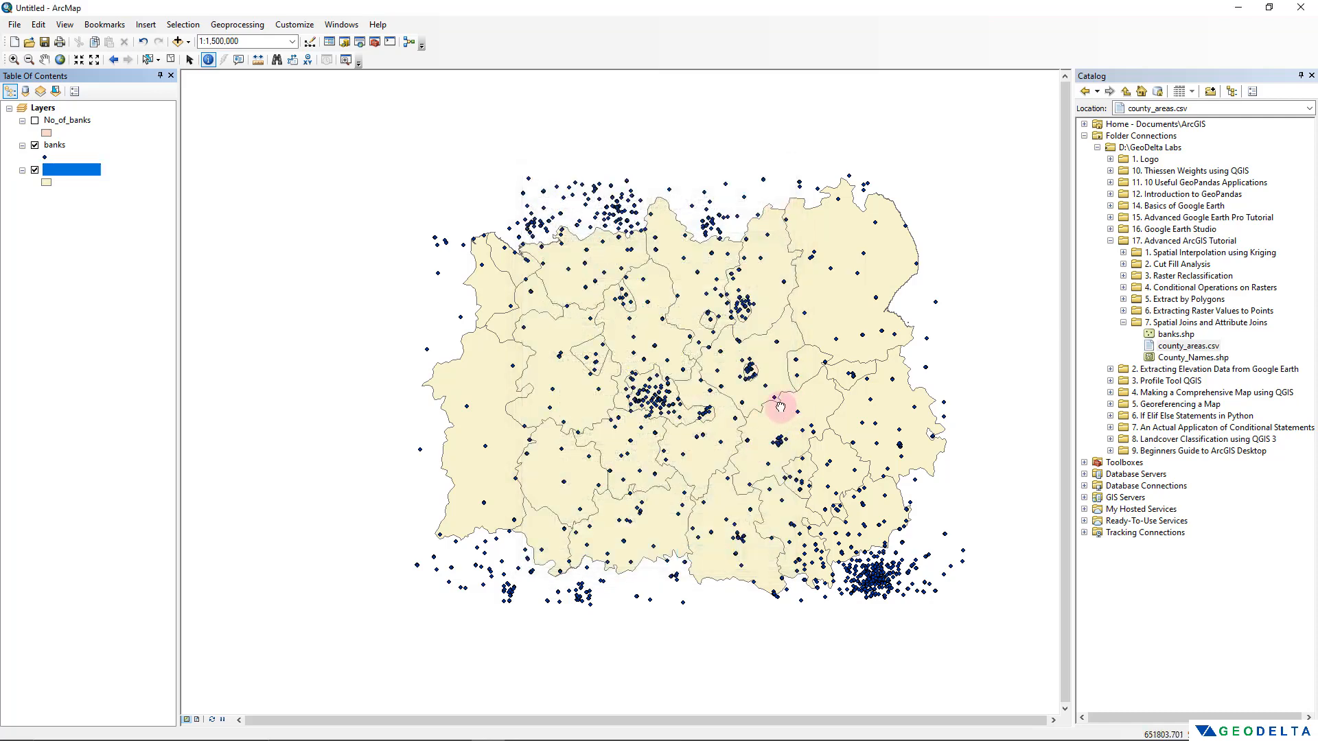
Step: View county_areas.csv from the 7. Spatial Joins and Attribute Joins folder in Excel
{"action": "left_click_drag", "start_coordinate": [780, 407], "coordinate": [711, 422]}
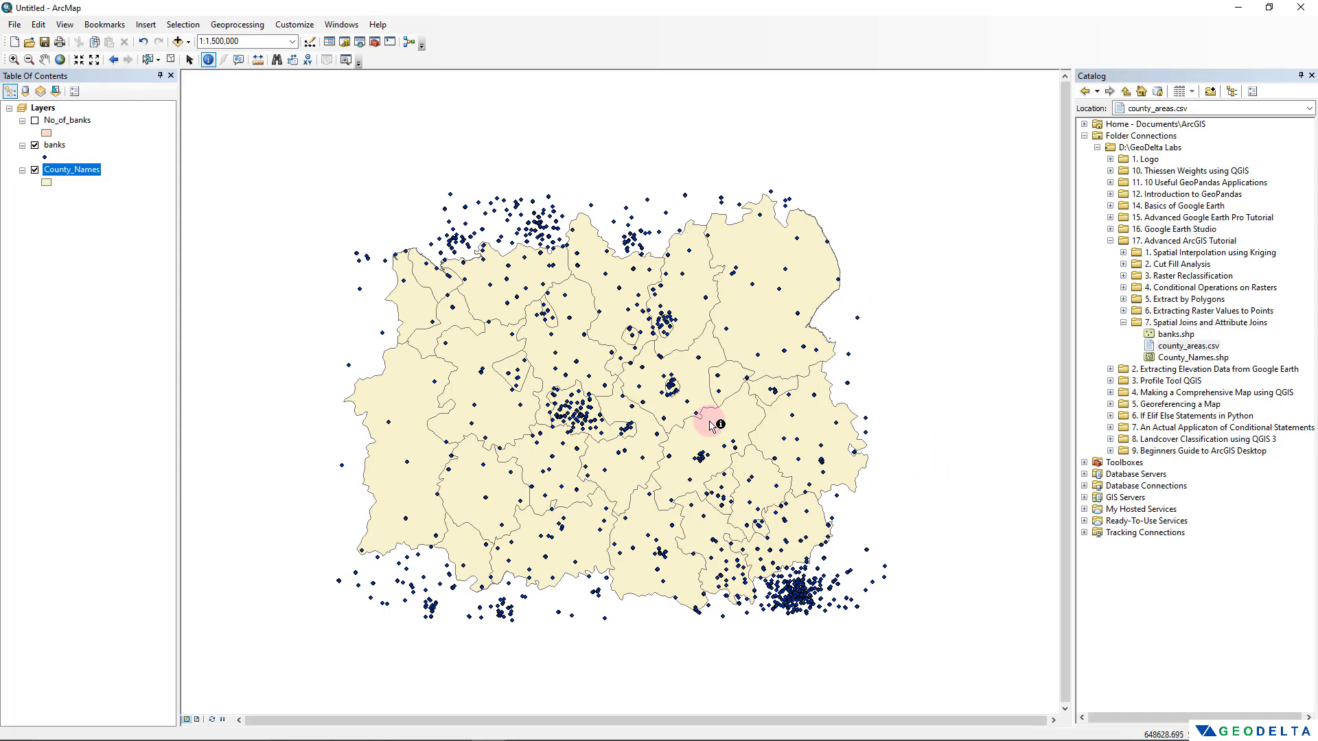
{"action": "left_click", "coordinate": [1205, 324]}
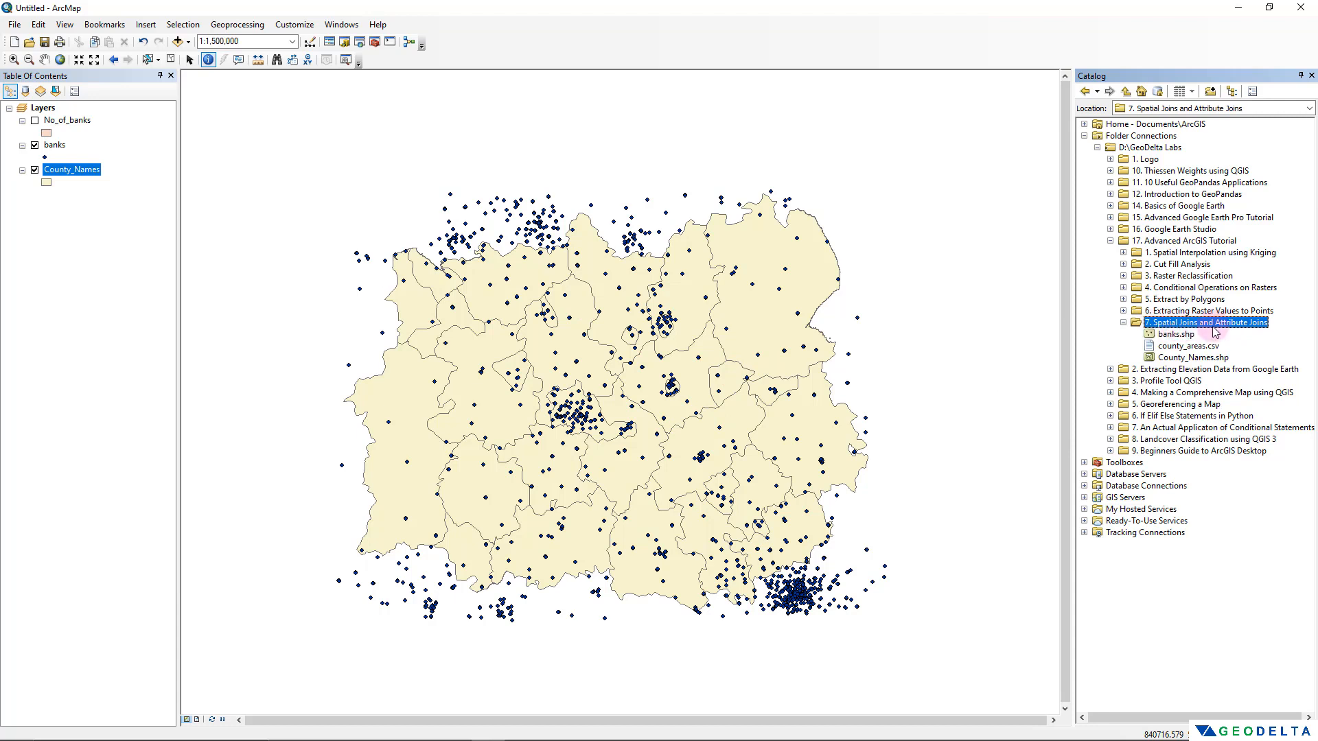
{"action": "left_click", "coordinate": [1191, 350]}
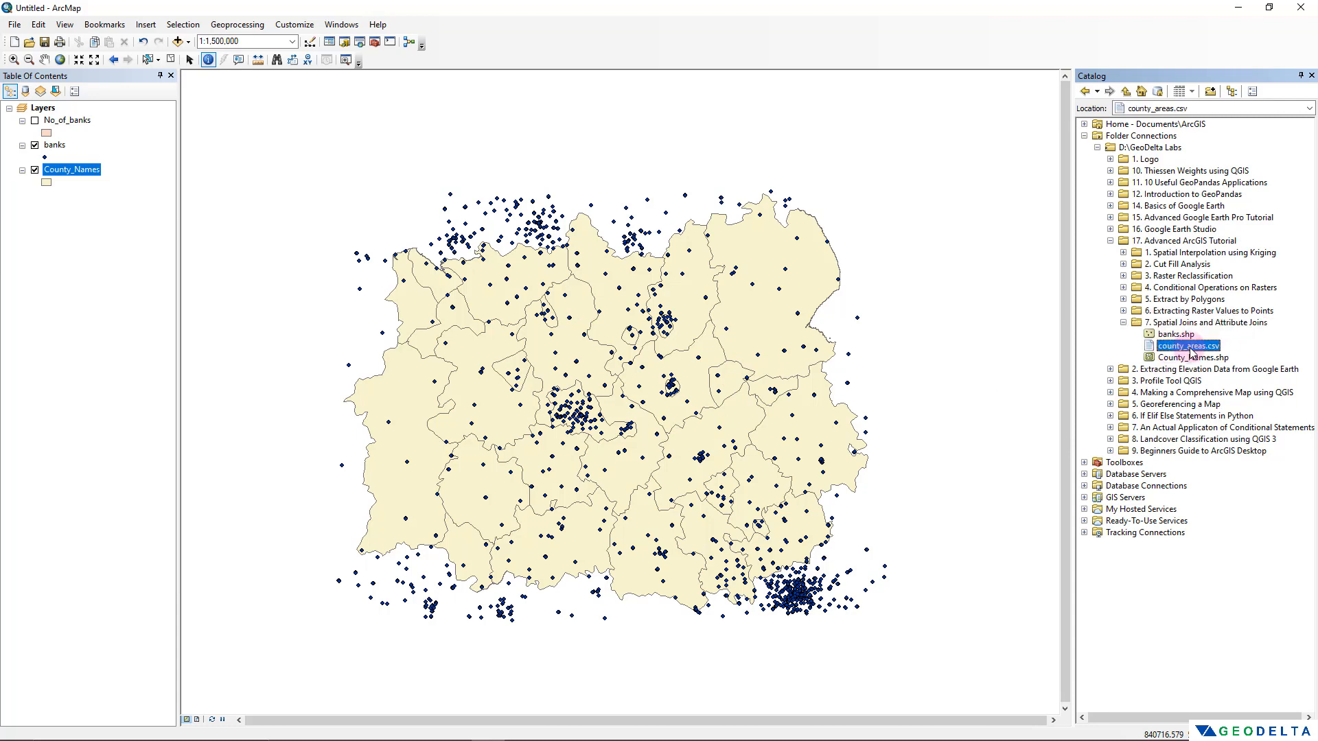
{"action": "double_click", "coordinate": [1191, 346]}
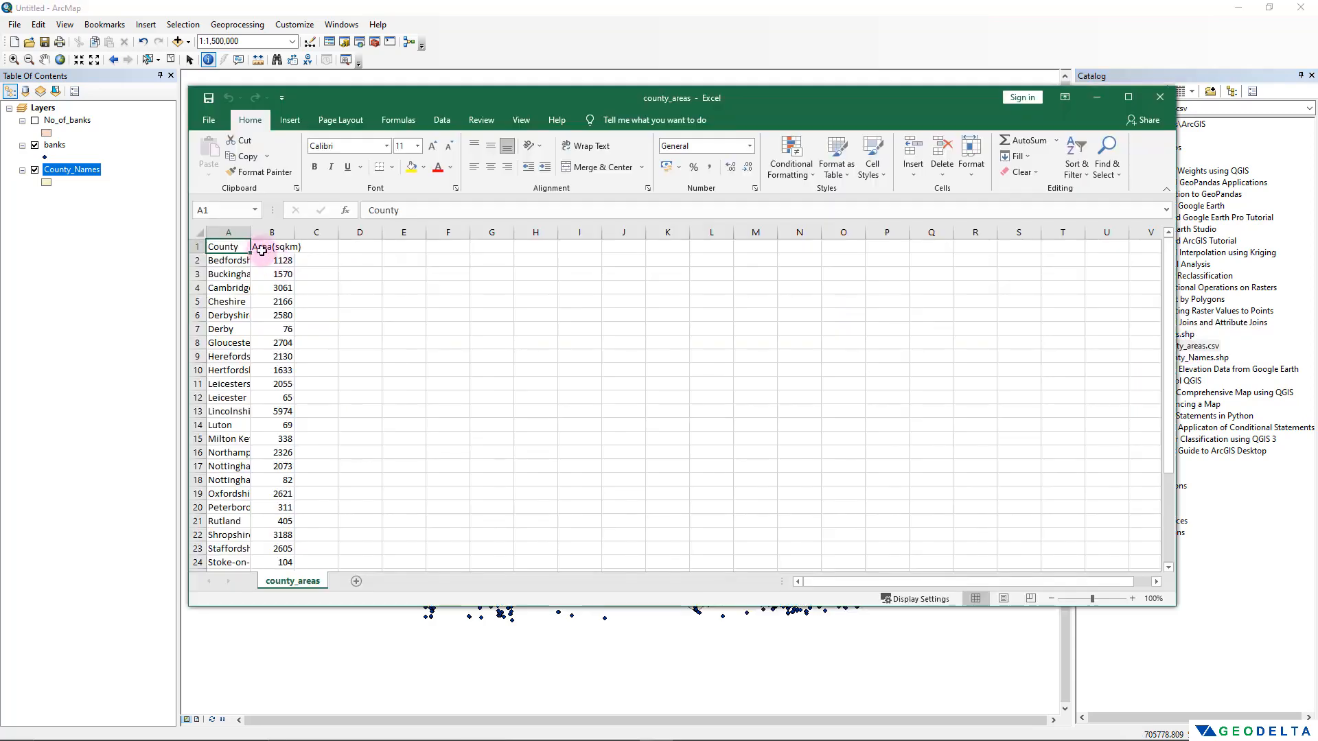
Step: Examine the County and Area(sqkm) columns at full width in county_areas.csv and close the file without saving
{"action": "double_click", "coordinate": [258, 232]}
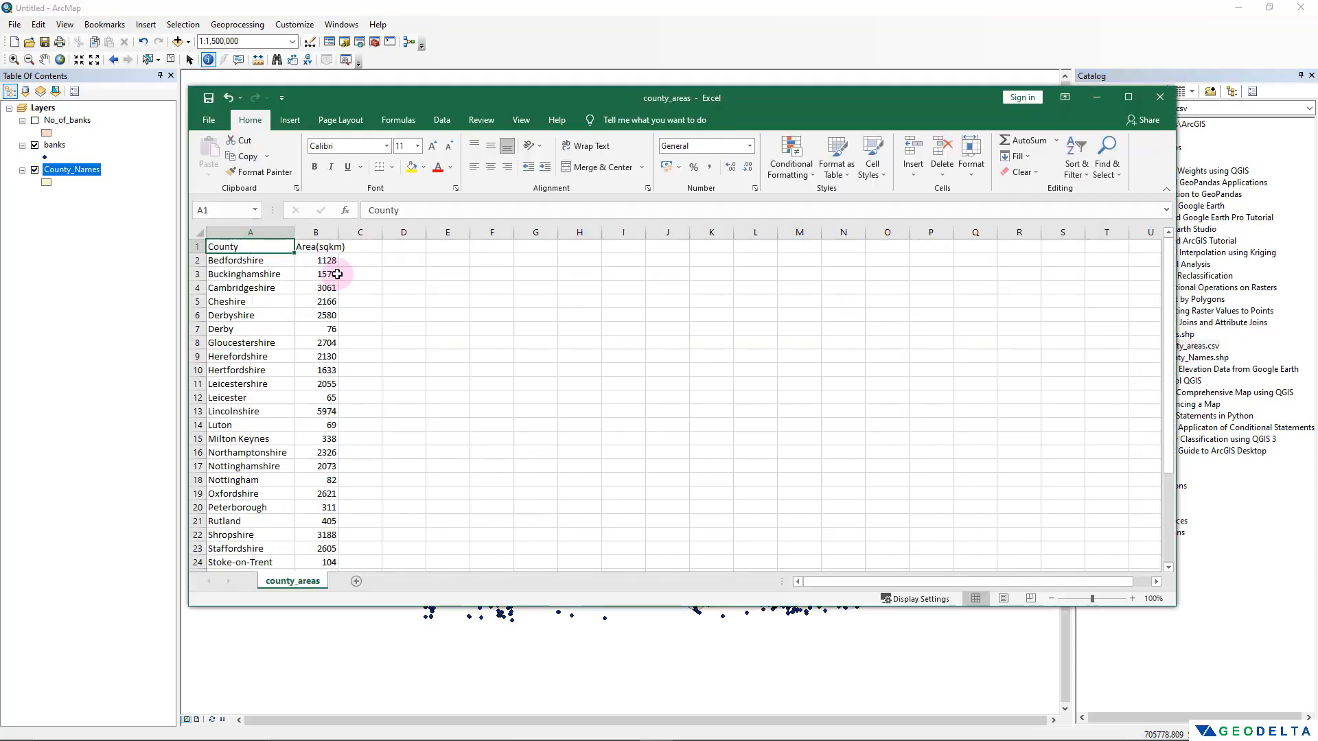
{"action": "double_click", "coordinate": [337, 232]}
{"action": "left_click_drag", "start_coordinate": [250, 260], "coordinate": [260, 583]}
{"action": "scroll", "coordinate": [370, 344], "scroll_direction": "up", "scroll_amount": 2}
{"action": "left_click_drag", "start_coordinate": [331, 262], "coordinate": [339, 558]}
{"action": "left_click_drag", "start_coordinate": [334, 420], "coordinate": [336, 420]}
{"action": "scroll", "coordinate": [337, 420], "scroll_direction": "up", "scroll_amount": 3}
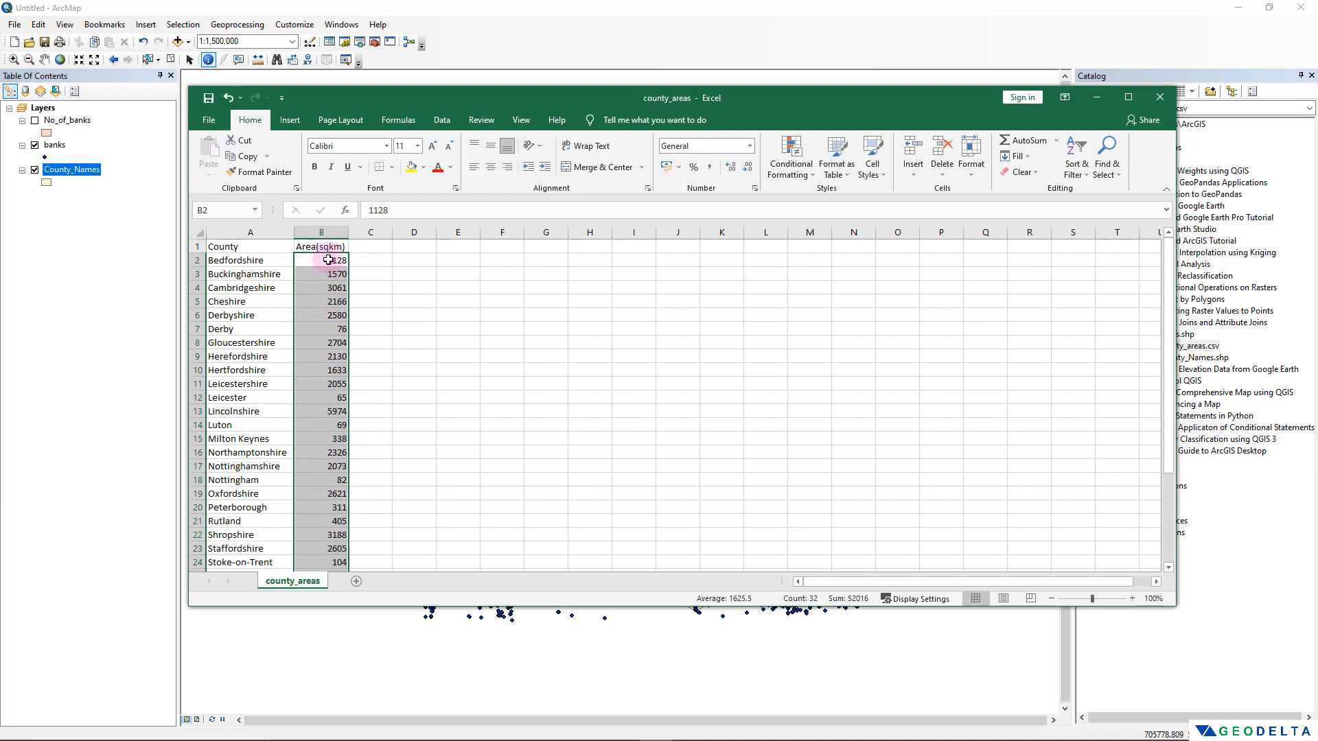
{"action": "left_click_drag", "start_coordinate": [264, 261], "coordinate": [336, 510]}
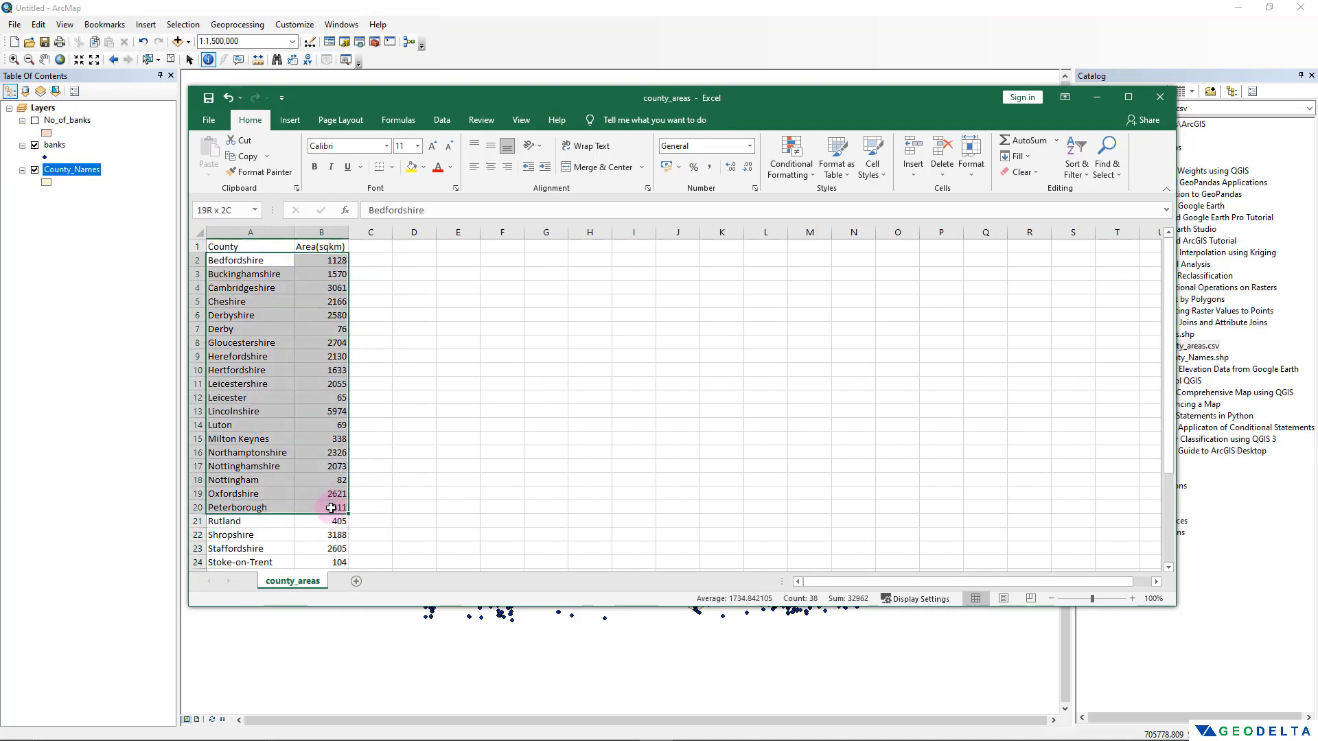
{"action": "left_click_drag", "start_coordinate": [429, 101], "coordinate": [504, 153]}
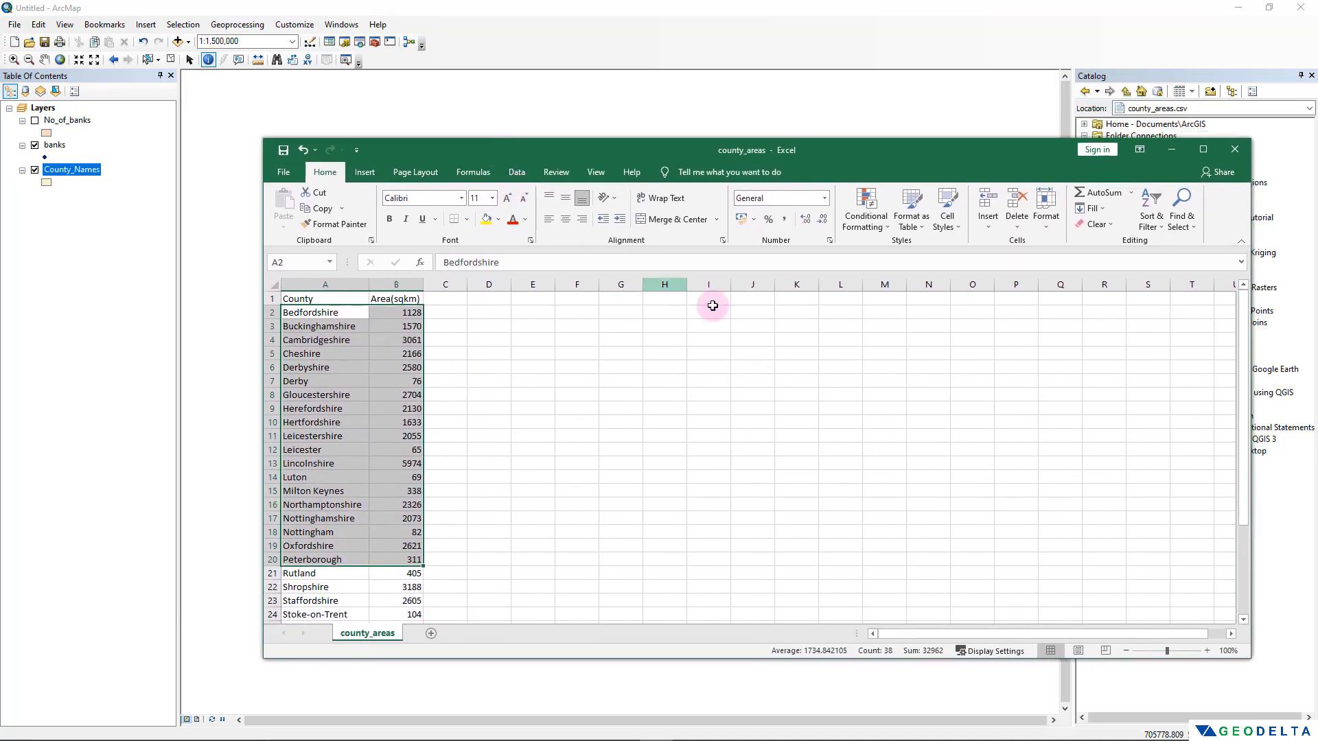
{"action": "left_click", "coordinate": [1234, 149]}
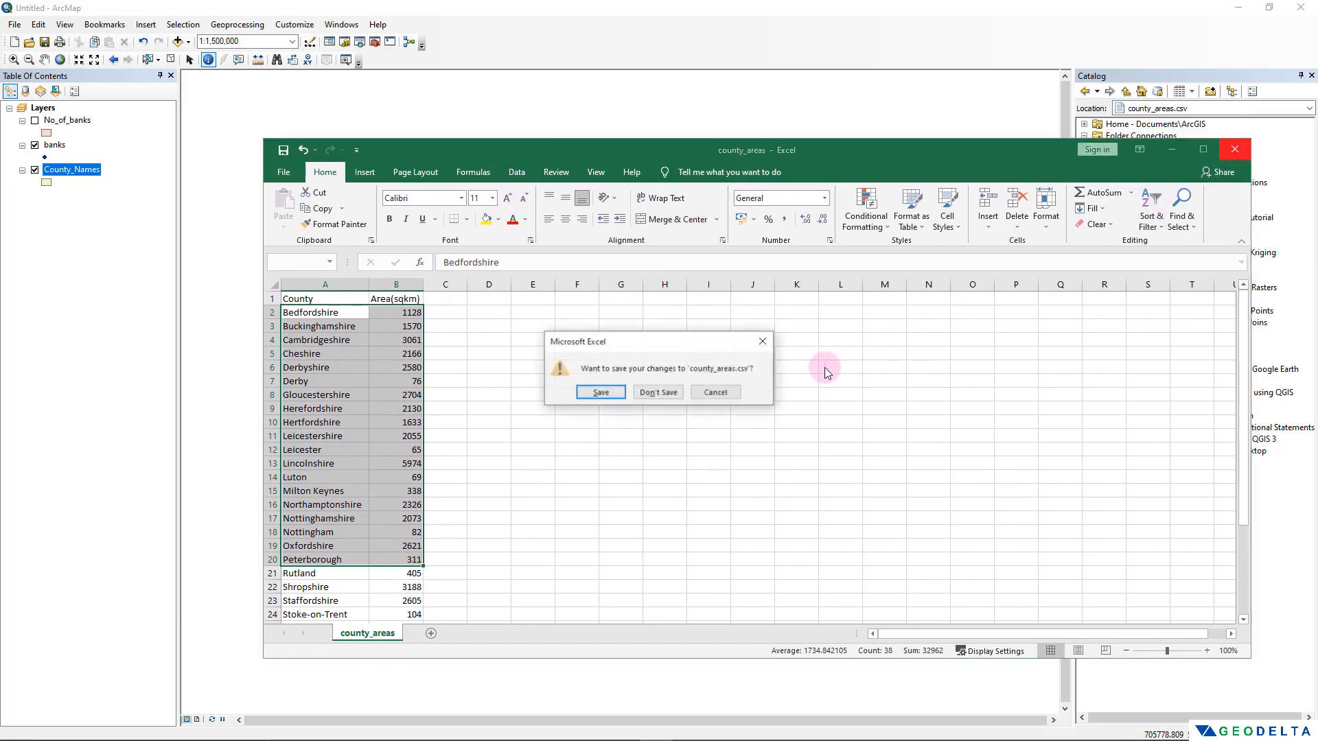
{"action": "left_click", "coordinate": [660, 404]}
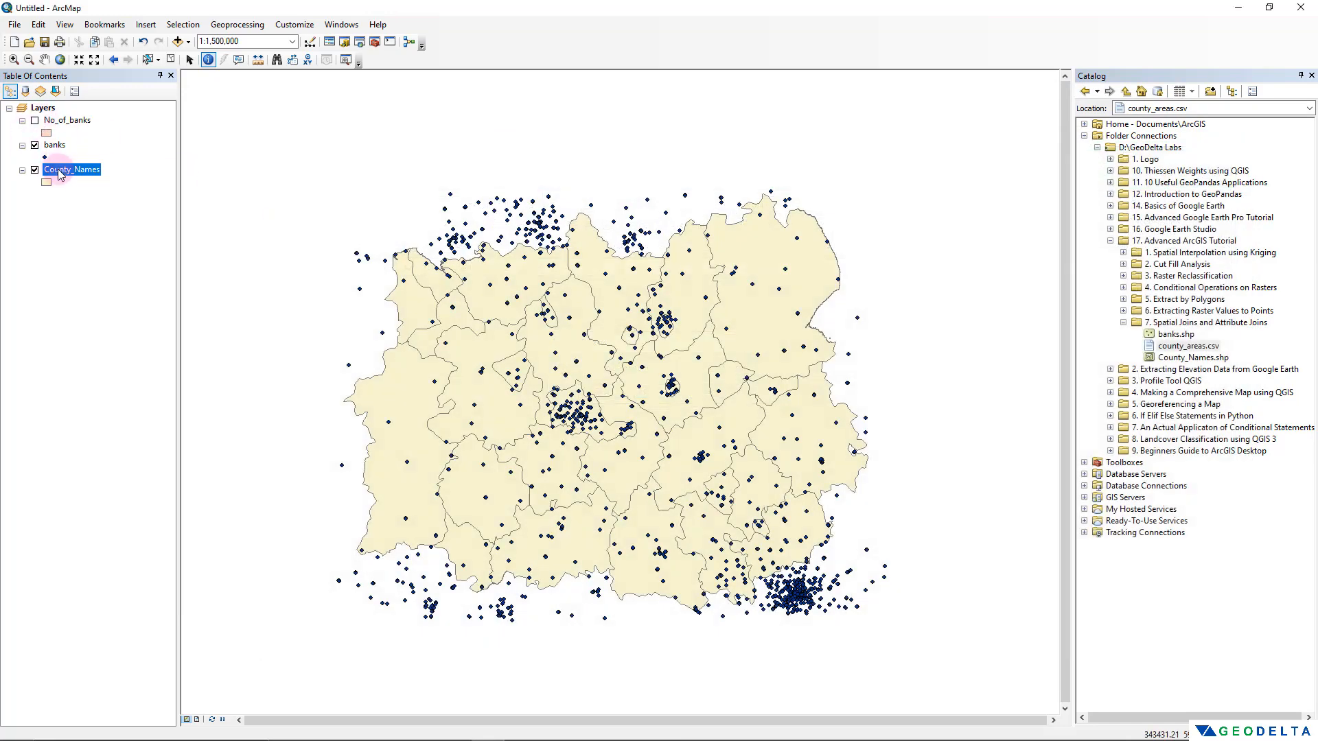
Step: Review the NAME_2 field in the County_Names attribute table and close the table
{"action": "right_click", "coordinate": [63, 172]}
{"action": "left_click", "coordinate": [96, 213]}
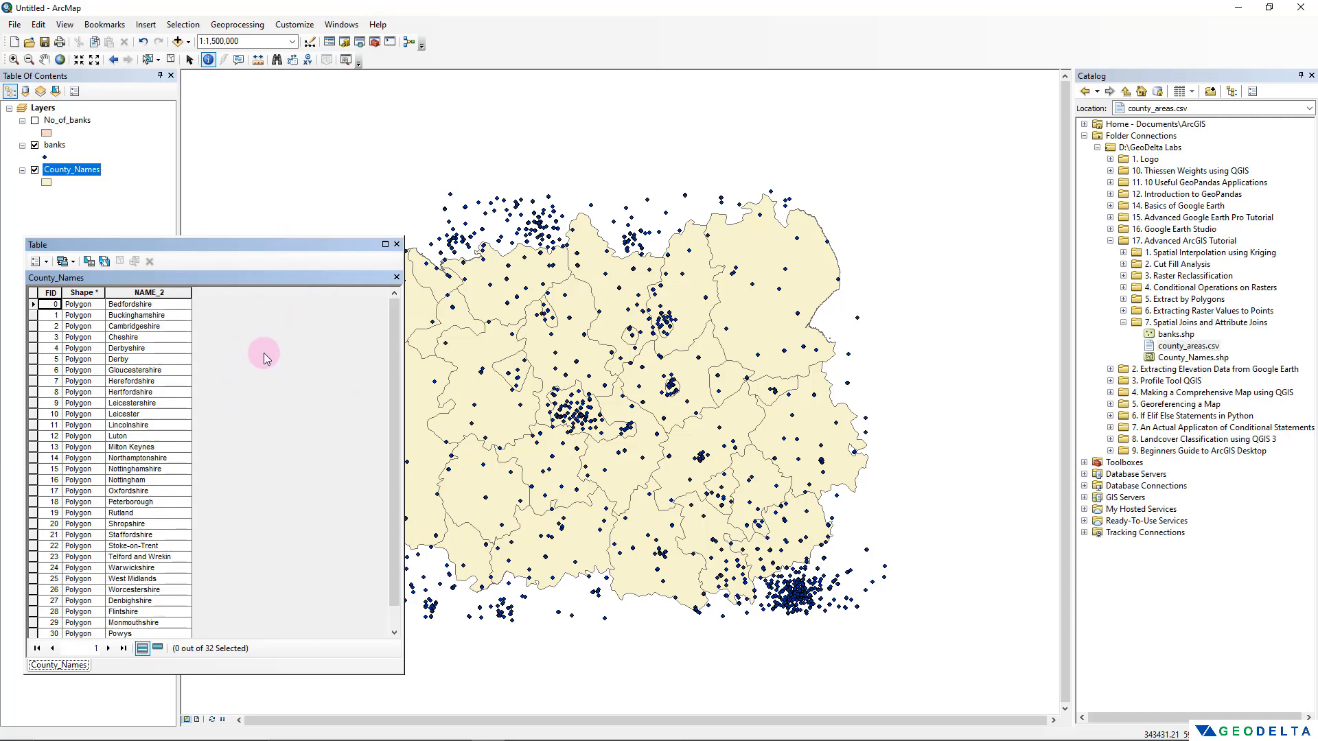
{"action": "left_click", "coordinate": [175, 306]}
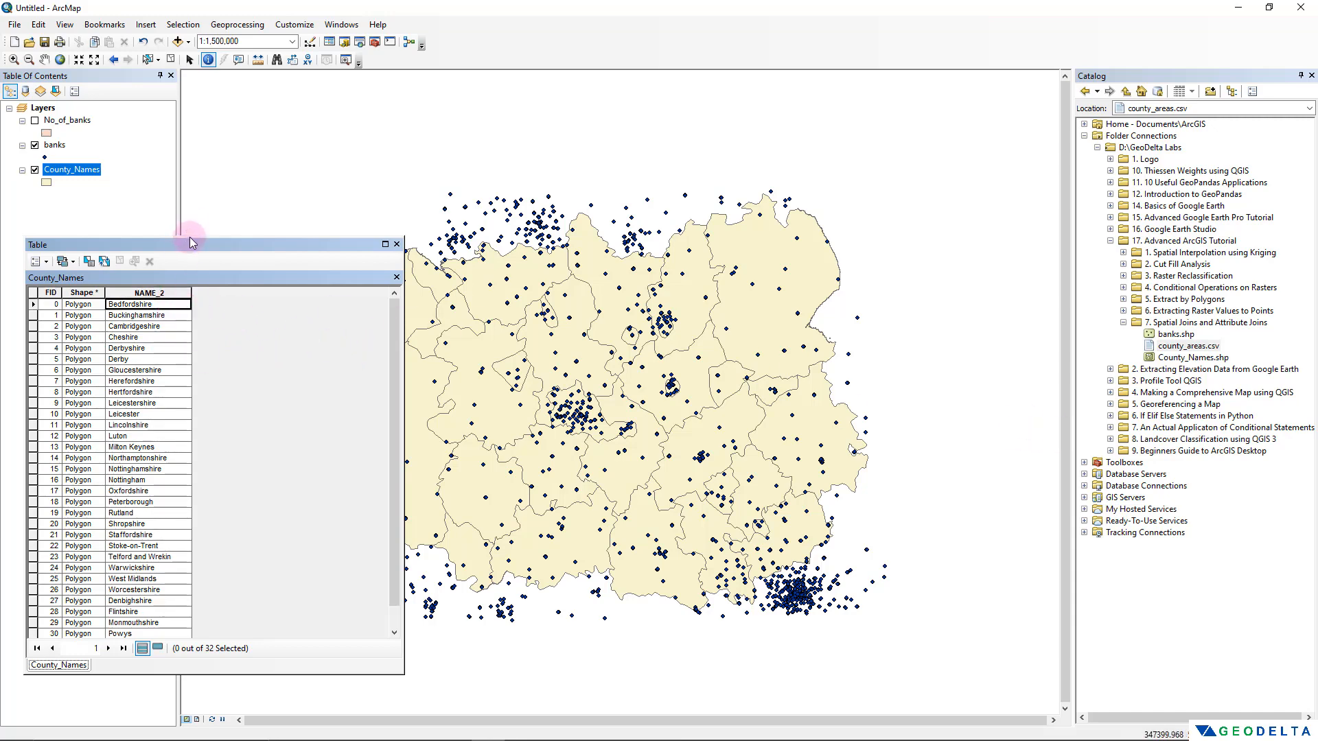
{"action": "left_click_drag", "start_coordinate": [189, 238], "coordinate": [189, 130]}
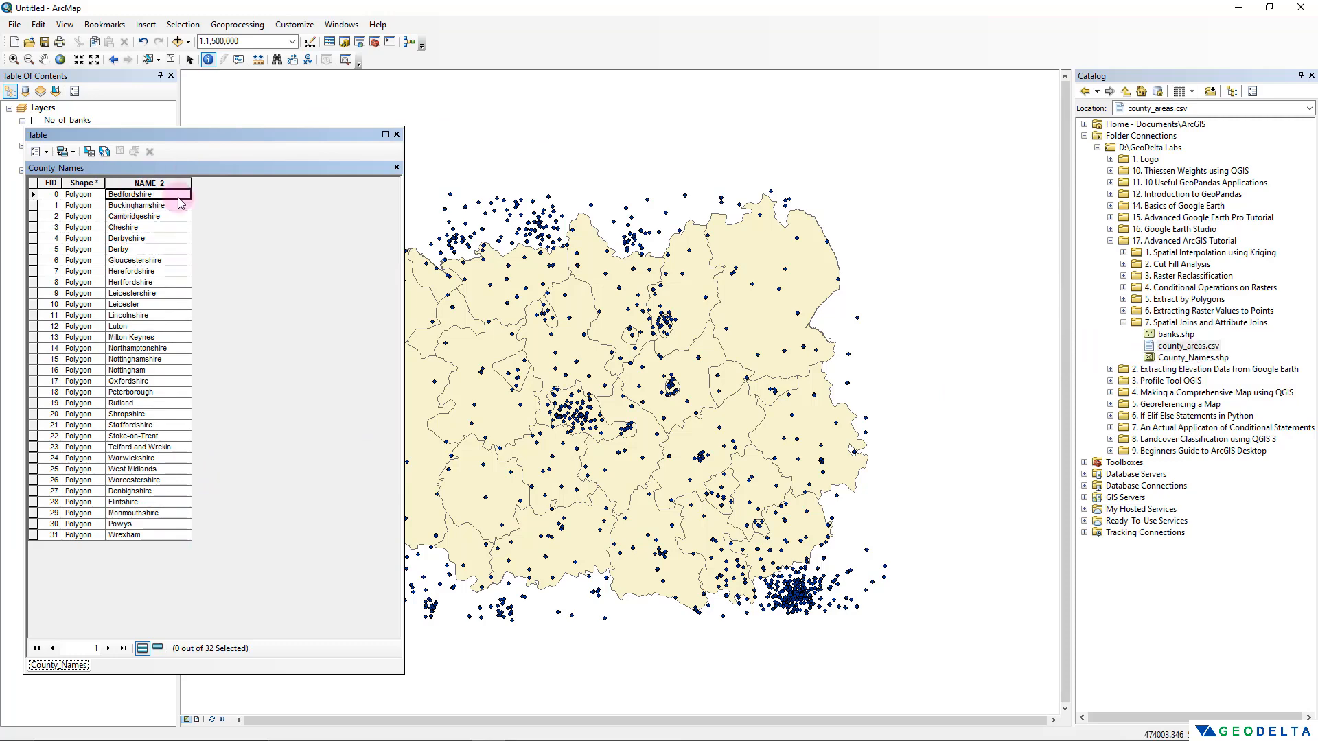
{"action": "left_click", "coordinate": [396, 133]}
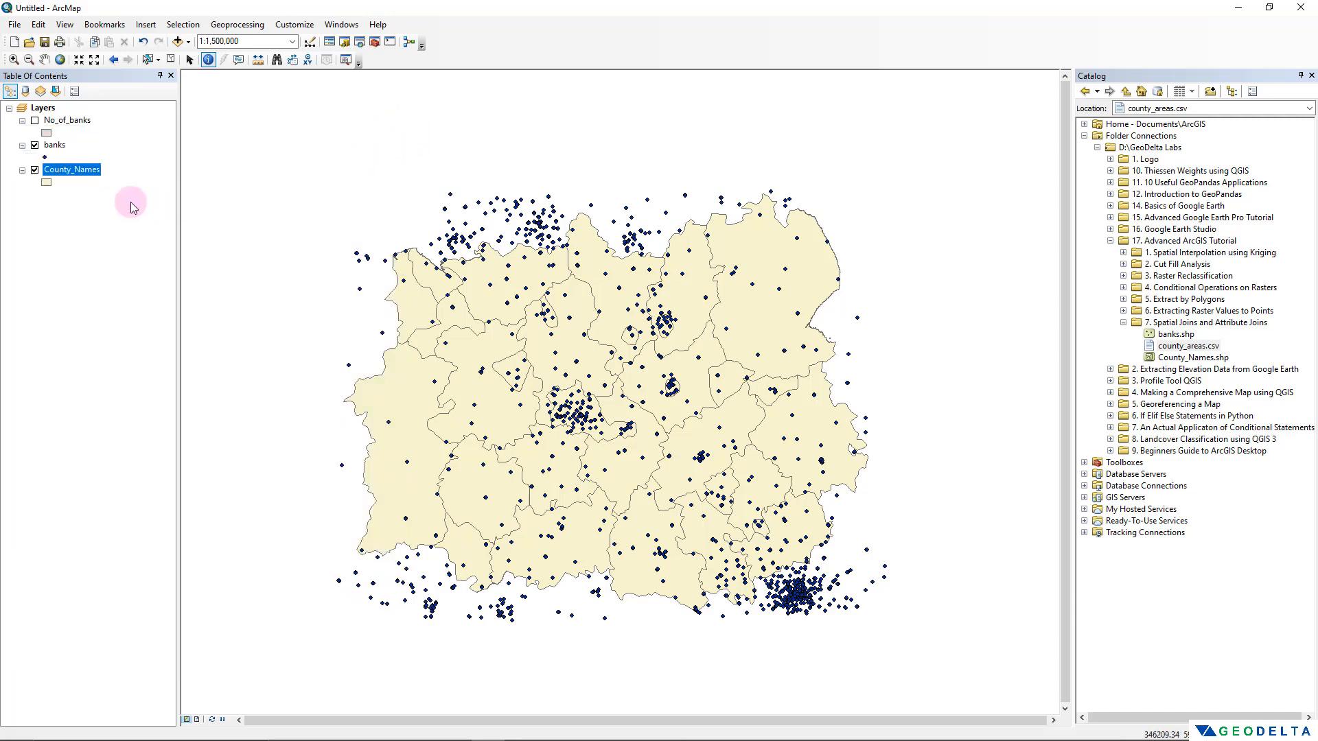
{"action": "right_click", "coordinate": [86, 171]}
{"action": "left_click", "coordinate": [85, 172]}
{"action": "right_click", "coordinate": [85, 174]}
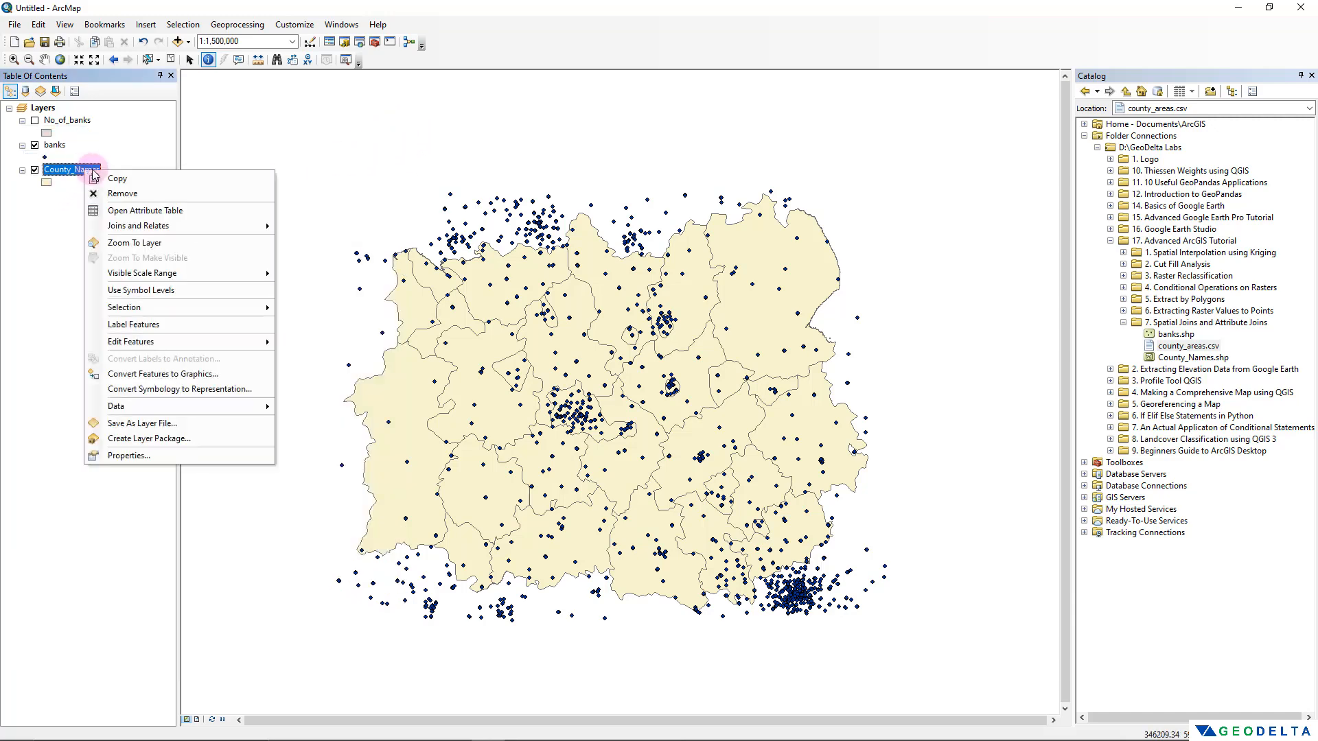
{"action": "mouse_move", "coordinate": [121, 227]}
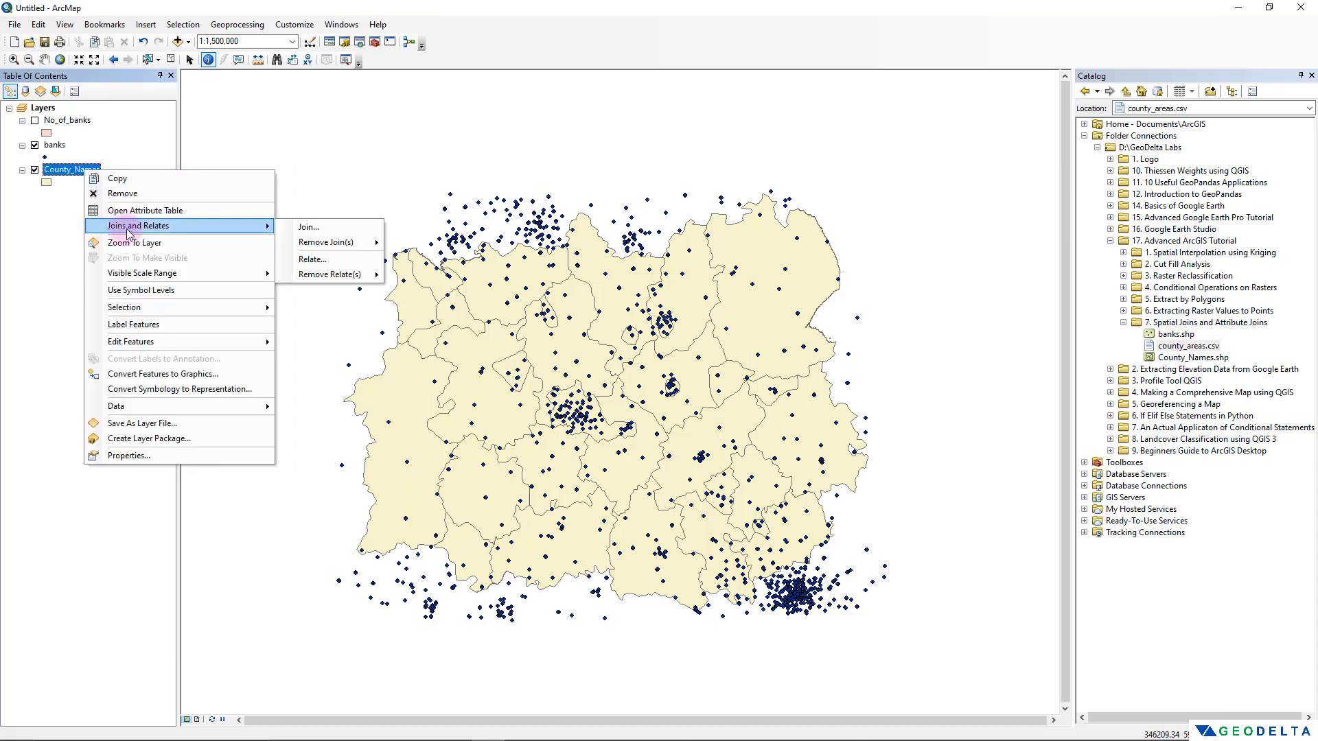
{"action": "left_click", "coordinate": [47, 235]}
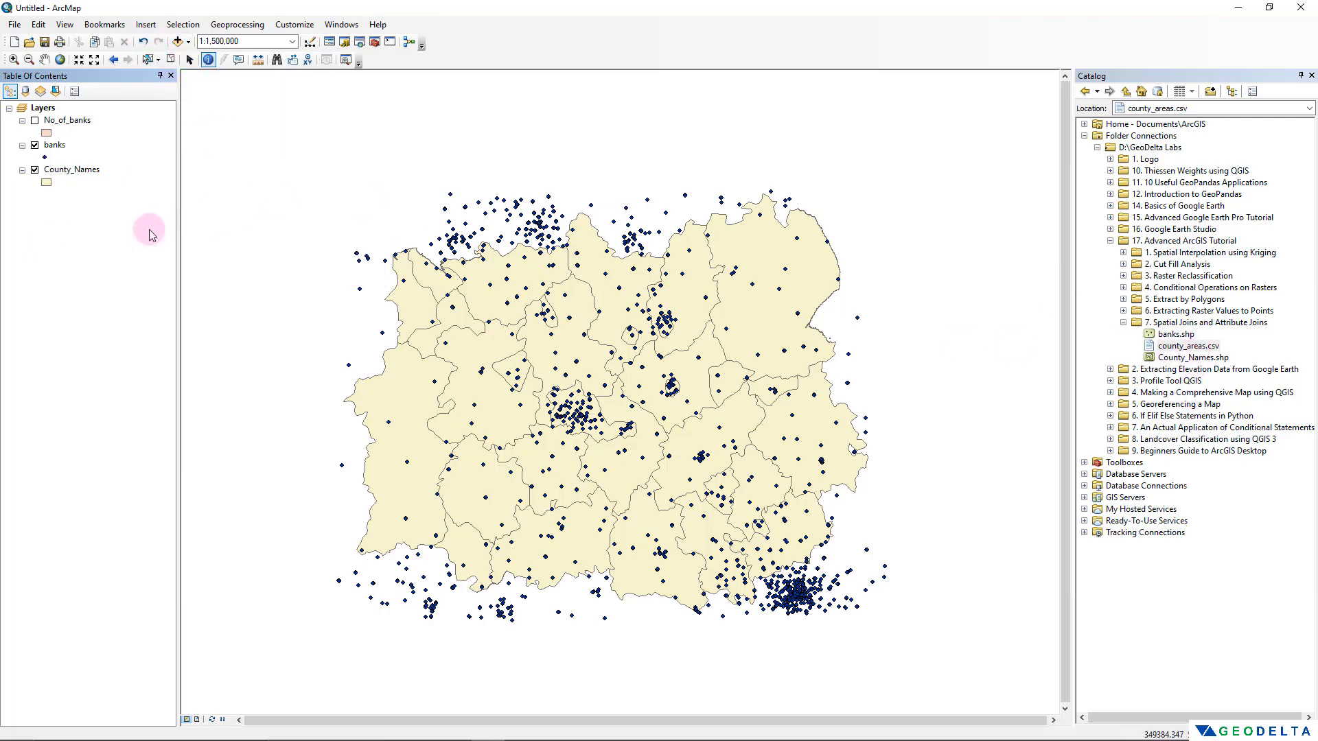
Step: Add county_areas.csv from the 7. Spatial Joins and Attribute Joins folder to the map
{"action": "left_click", "coordinate": [178, 42]}
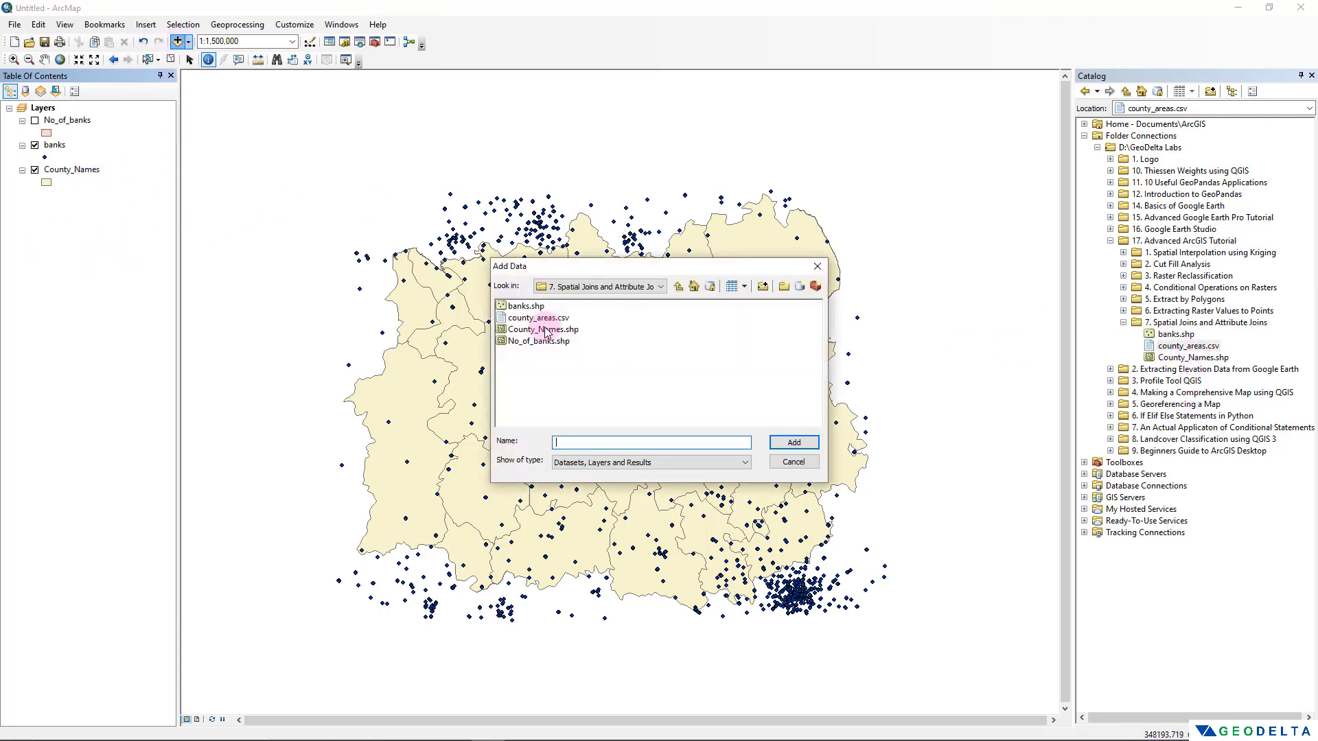
{"action": "left_click", "coordinate": [540, 319]}
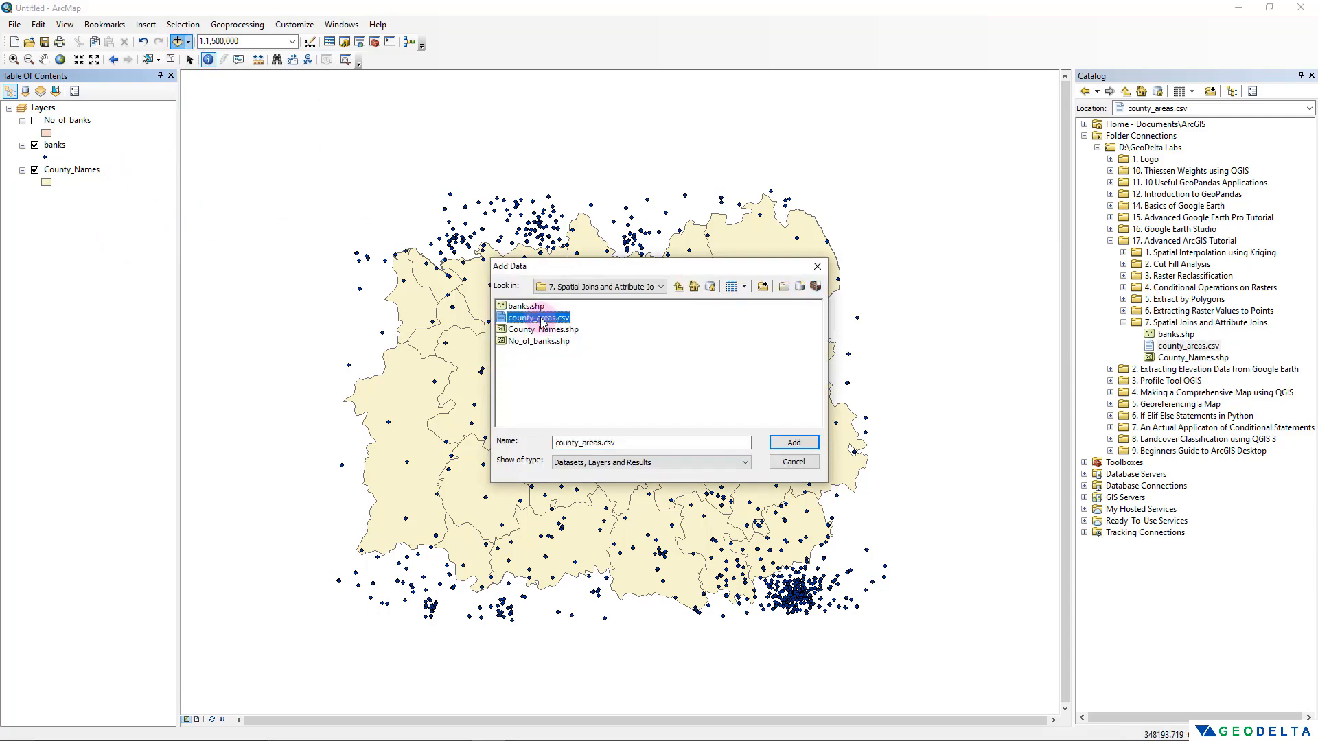
{"action": "left_click", "coordinate": [794, 442]}
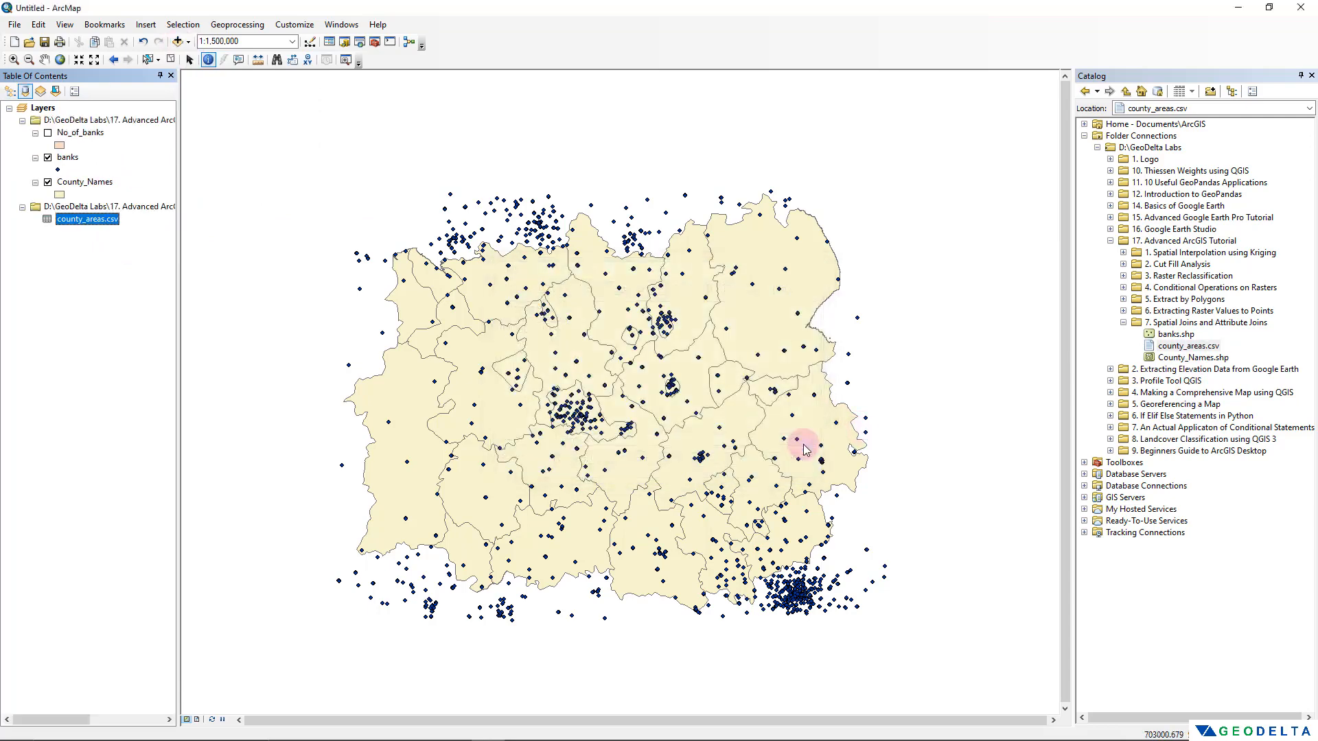
{"action": "left_click", "coordinate": [100, 220]}
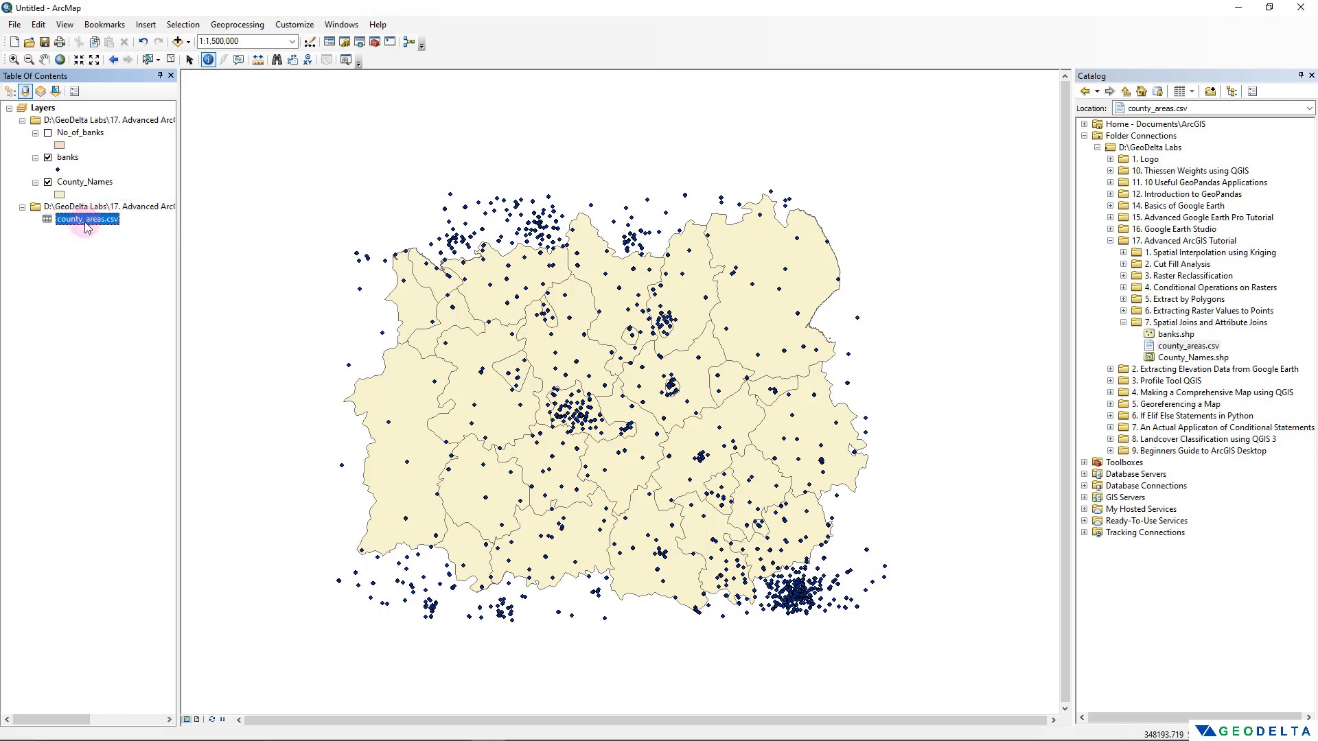
{"action": "left_click", "coordinate": [76, 231]}
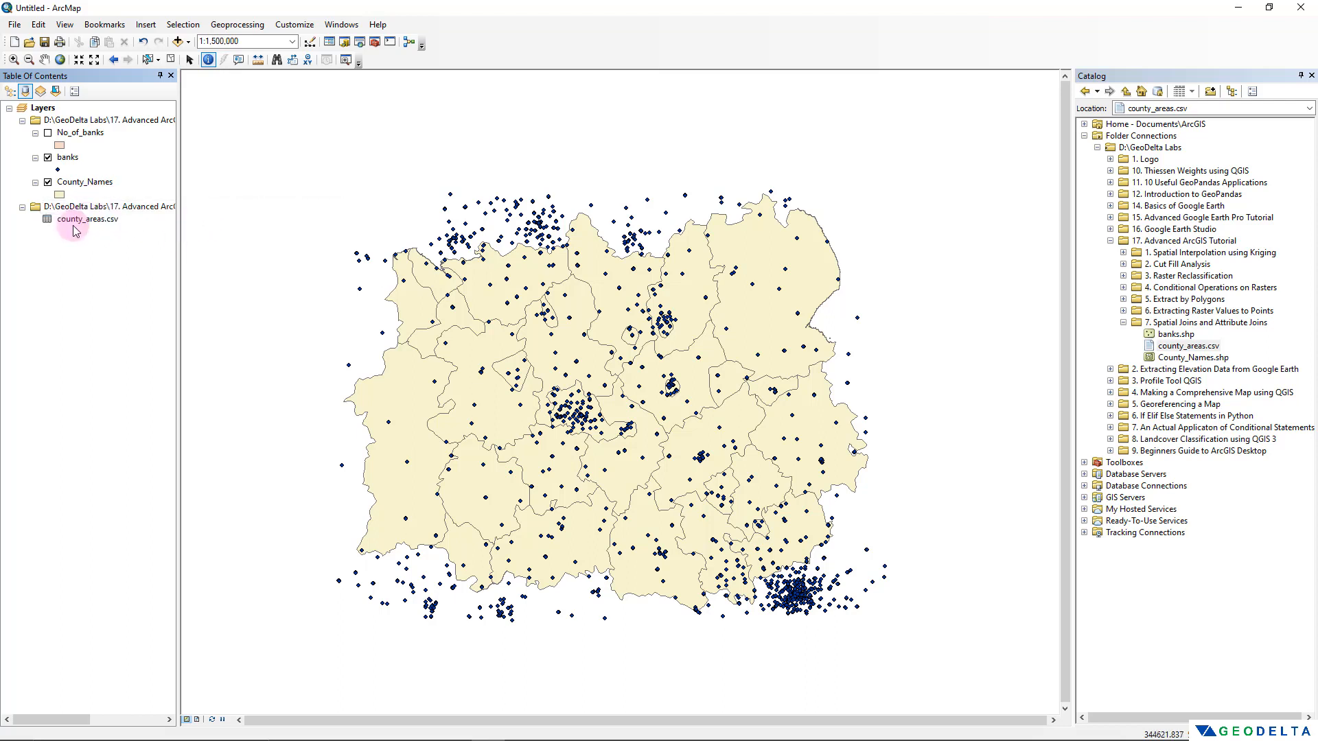
Step: View the county_areas.csv table with its County and Area(sqkm) fields and close it
{"action": "right_click", "coordinate": [76, 223]}
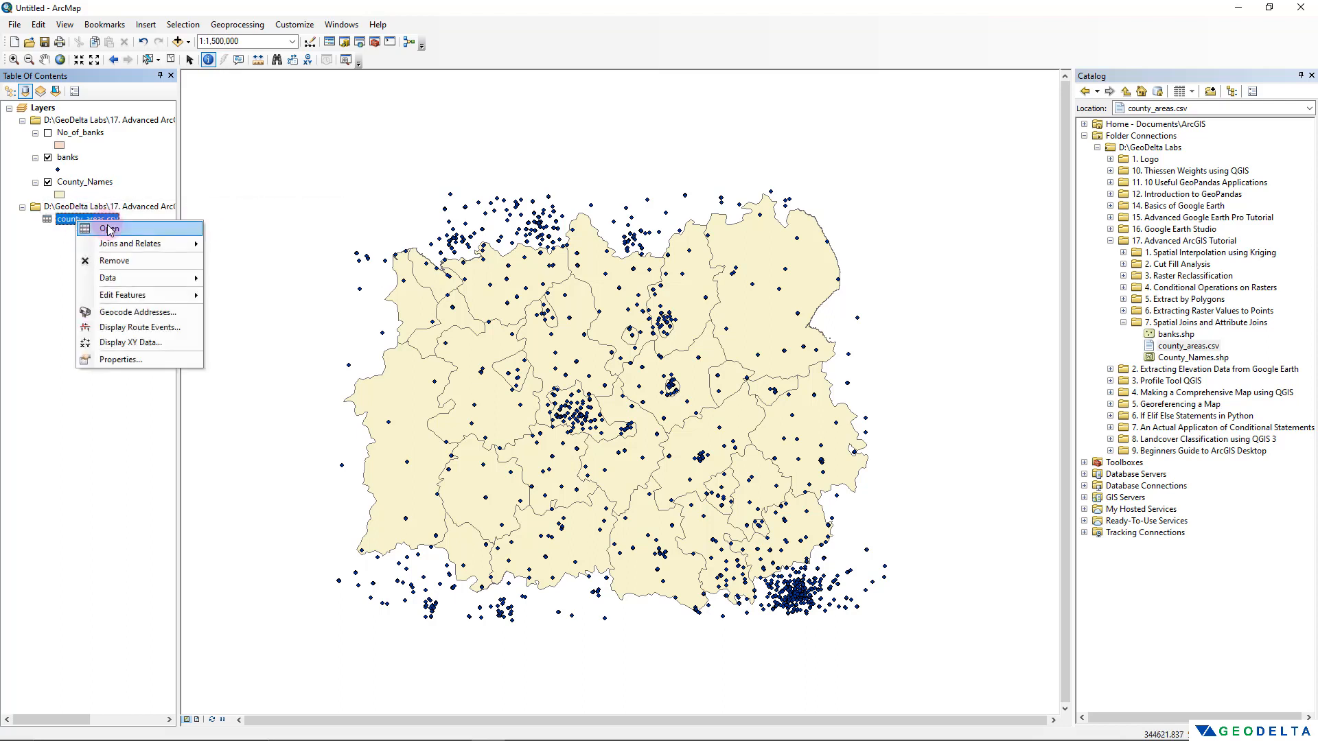
{"action": "left_click", "coordinate": [110, 230]}
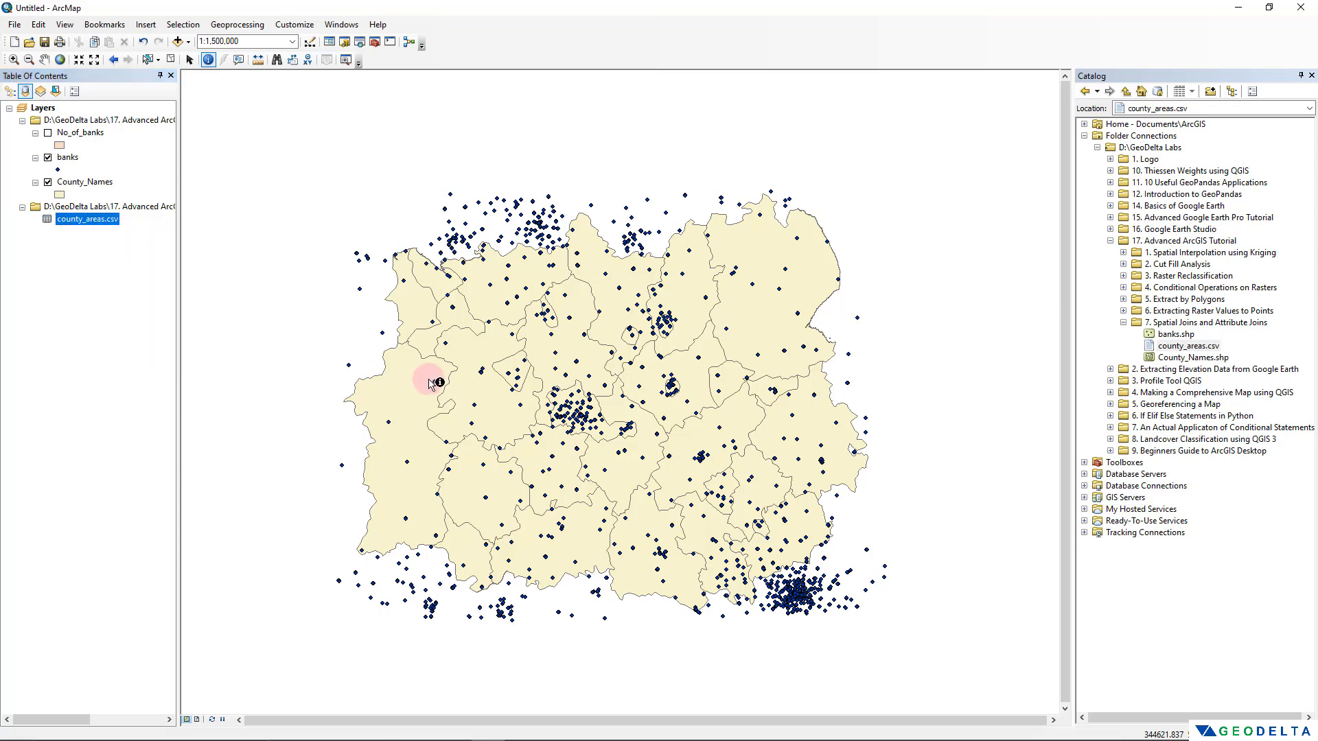
{"action": "left_click_drag", "start_coordinate": [154, 135], "coordinate": [417, 169]}
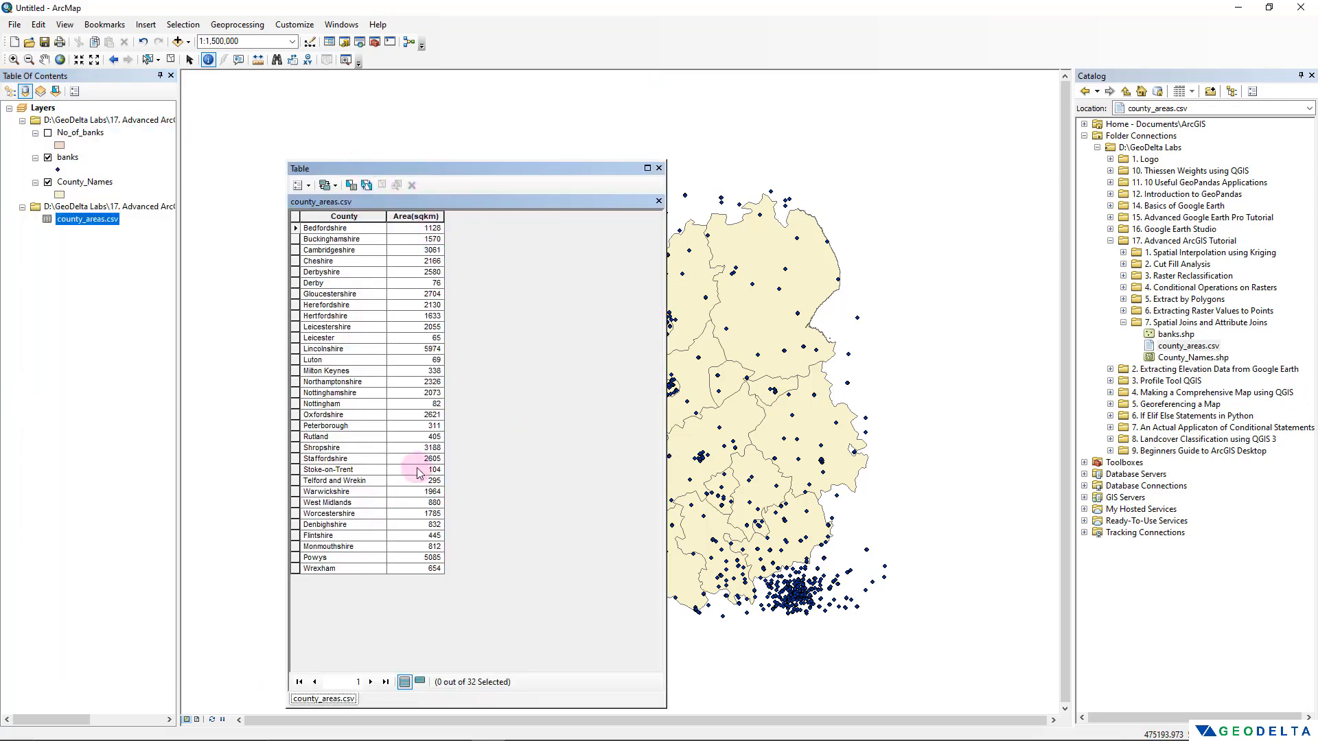
{"action": "left_click", "coordinate": [658, 168]}
Step: Check the county names in the County_Names attribute table against the CSV's counties and close the table
{"action": "left_click", "coordinate": [92, 185]}
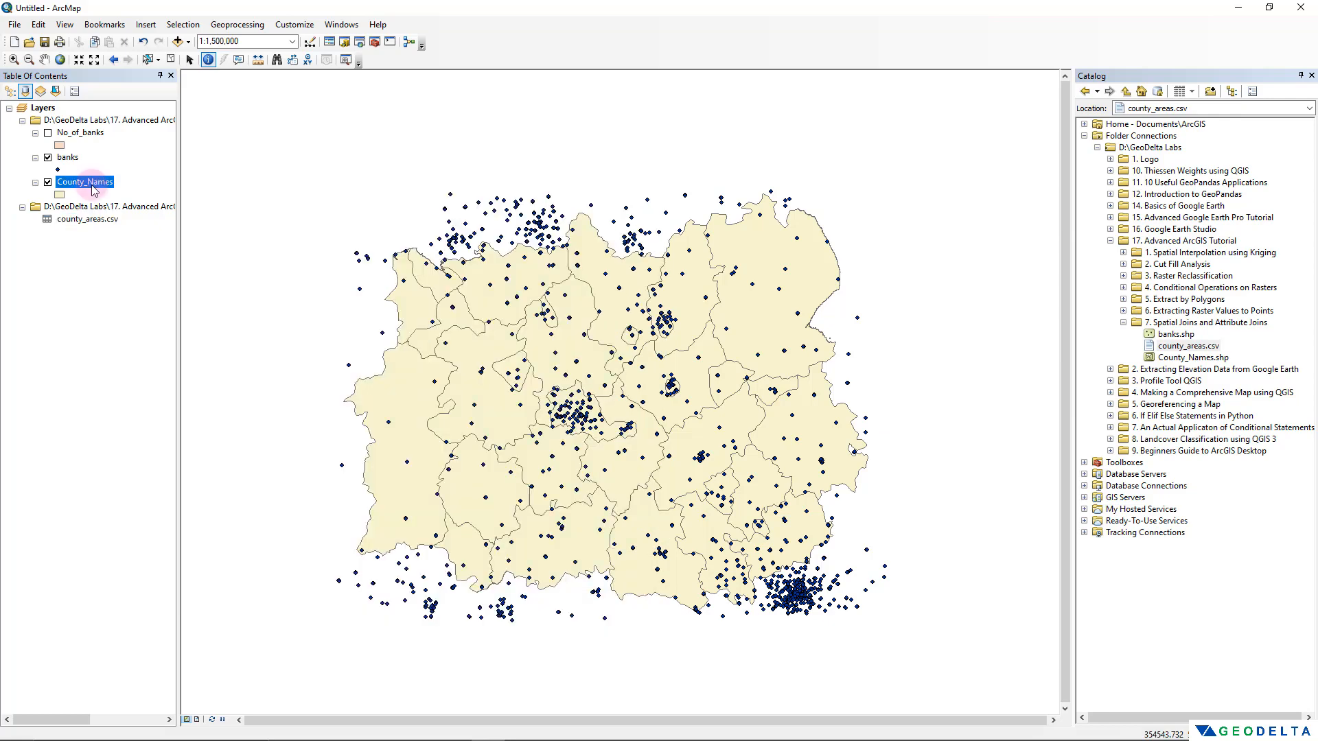
{"action": "right_click", "coordinate": [95, 190]}
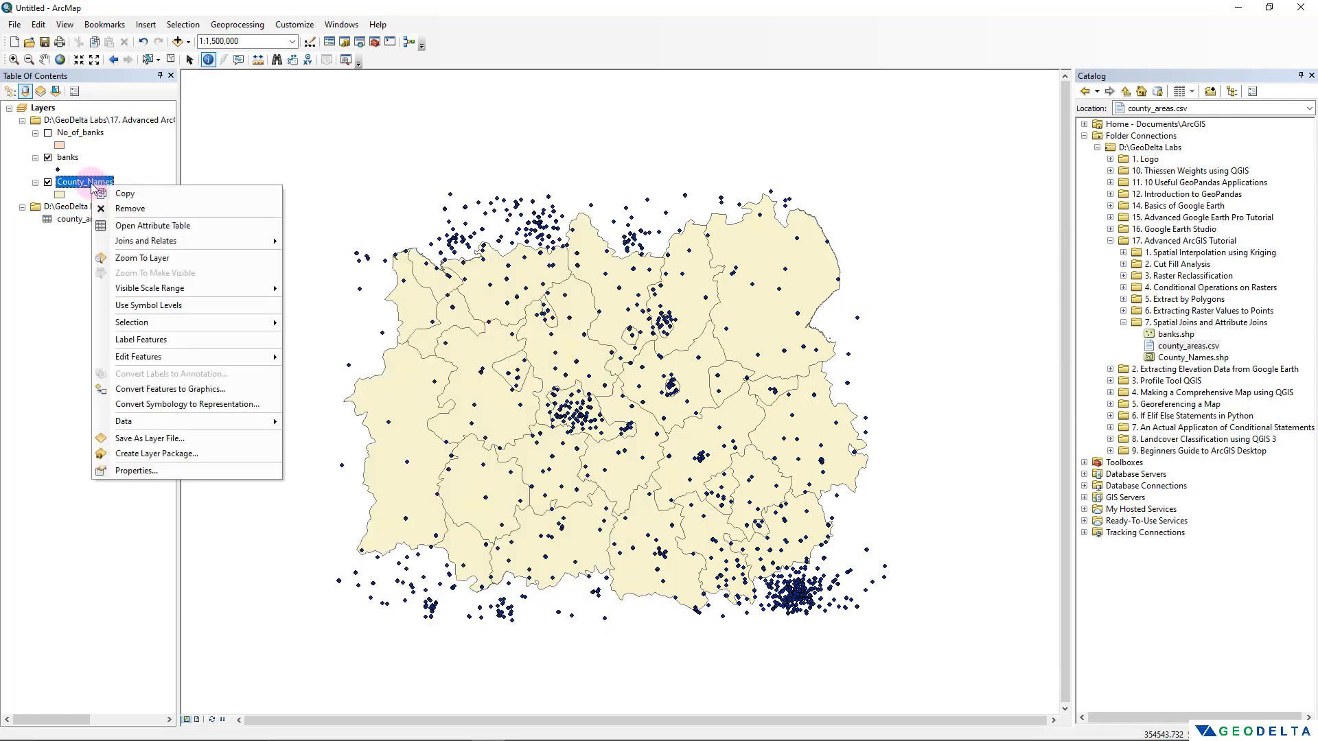
{"action": "left_click", "coordinate": [179, 225]}
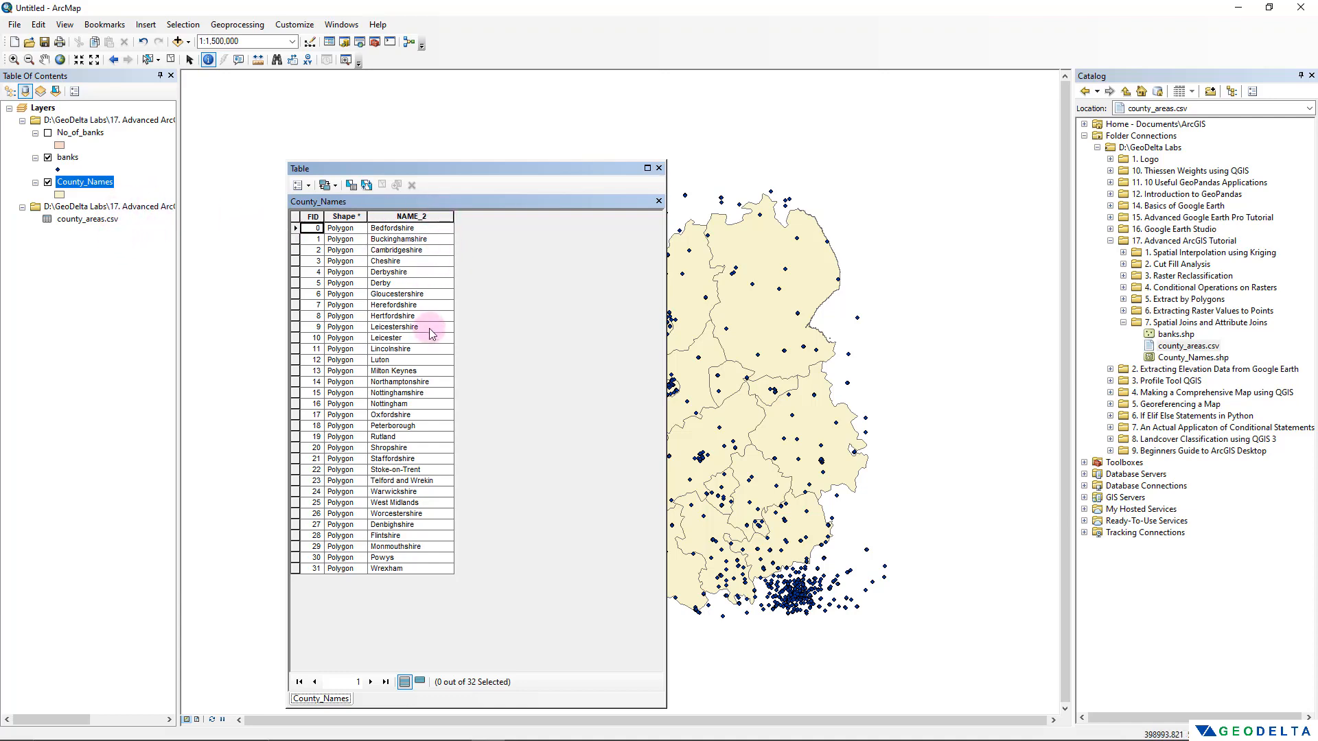
{"action": "left_click", "coordinate": [658, 168]}
Step: Start a join on the County_Names layer and set it to join attributes from a table
{"action": "right_click", "coordinate": [94, 183]}
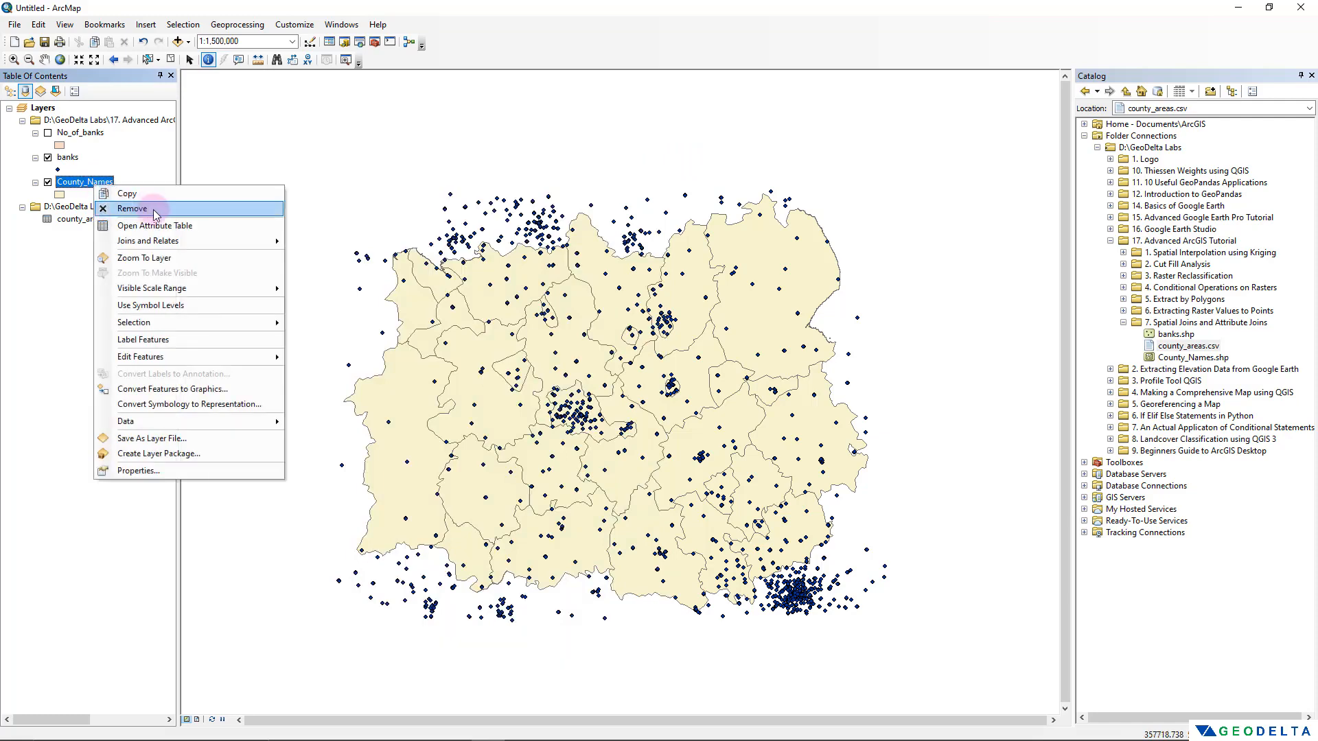
{"action": "mouse_move", "coordinate": [172, 245]}
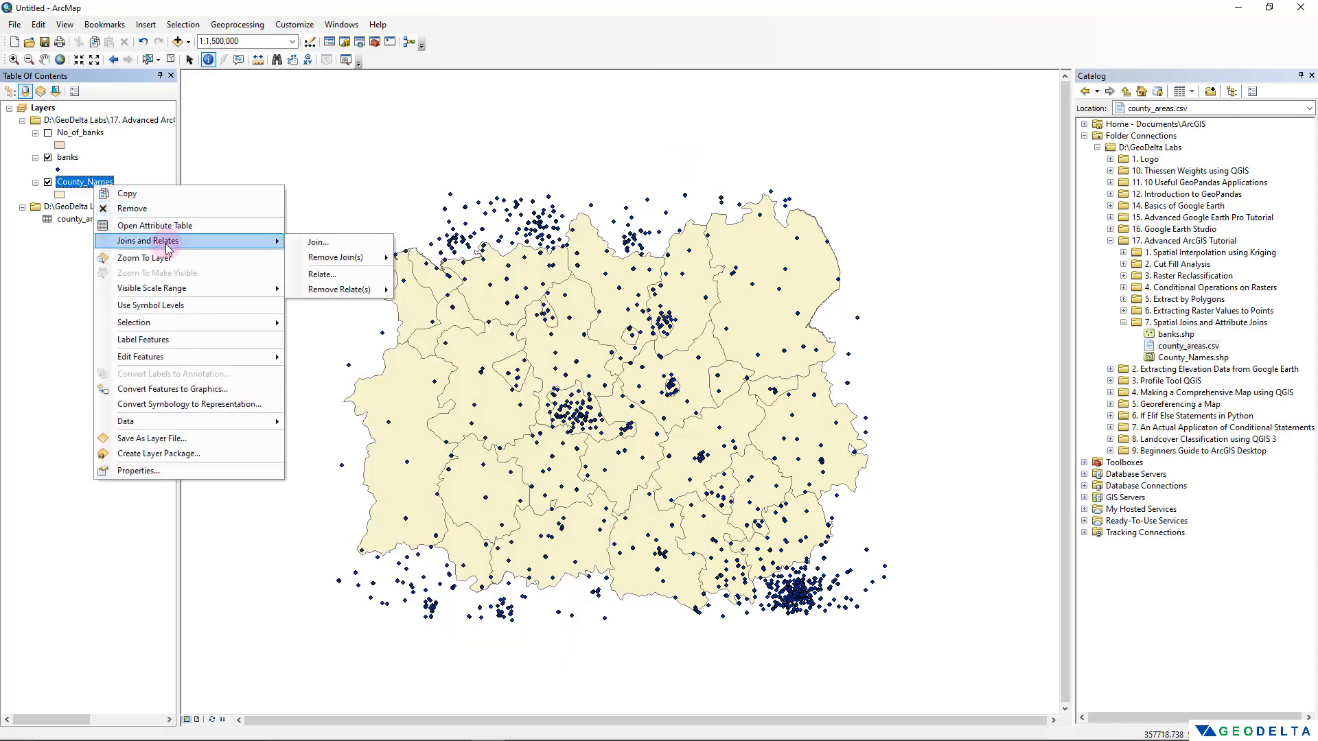
{"action": "left_click", "coordinate": [328, 243]}
{"action": "left_click_drag", "start_coordinate": [609, 177], "coordinate": [317, 195]}
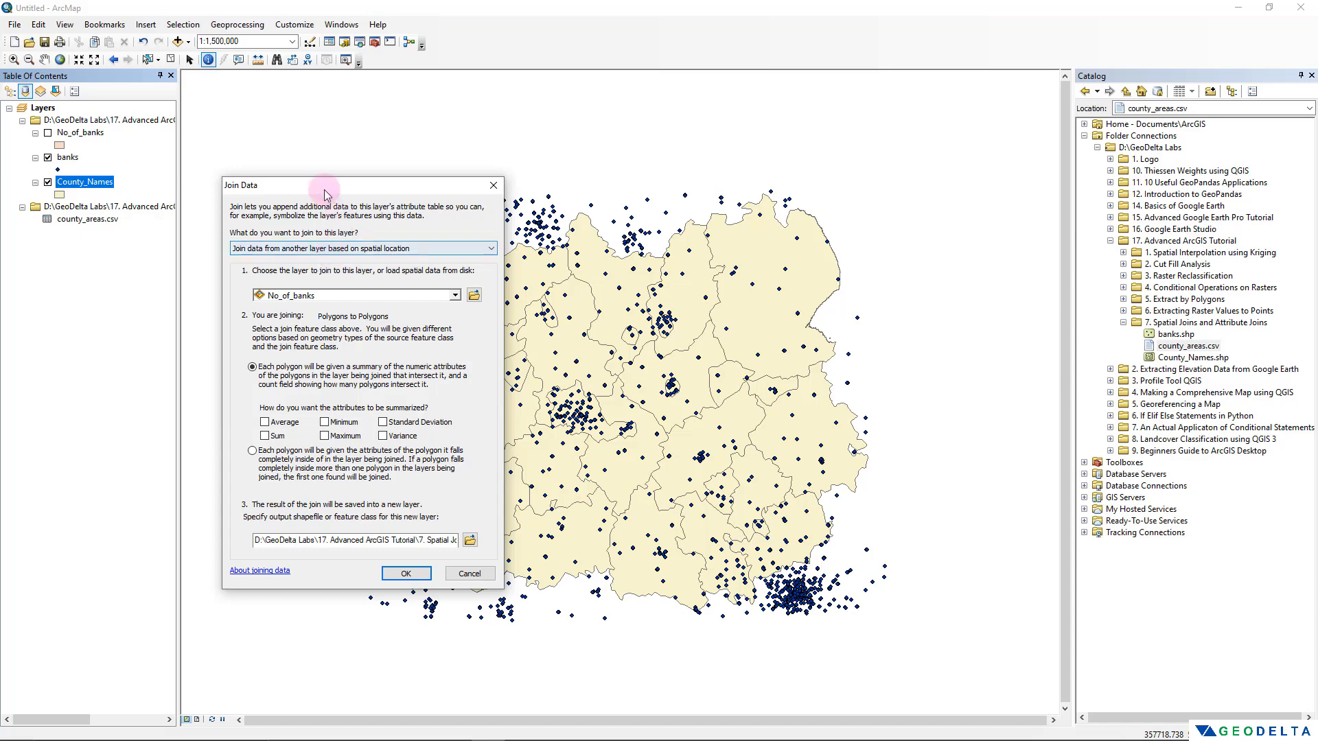
{"action": "left_click", "coordinate": [302, 250]}
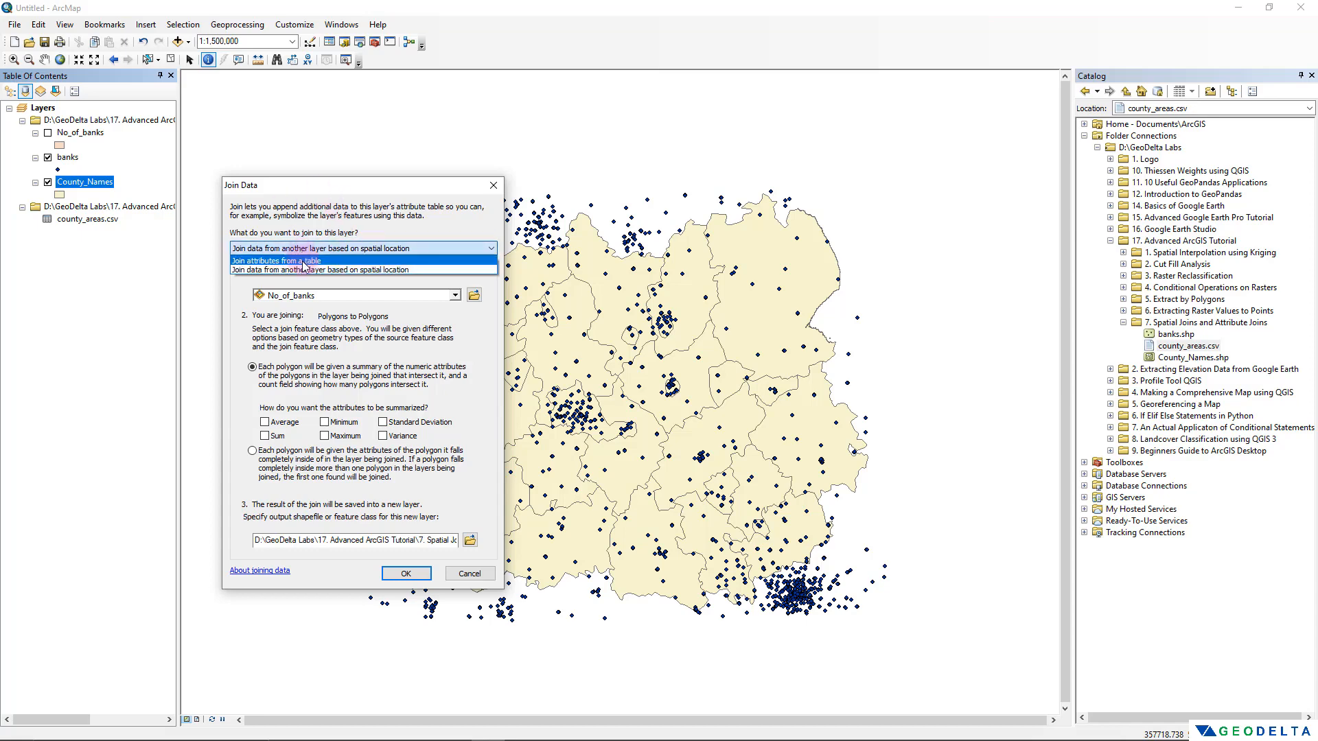
{"action": "left_click", "coordinate": [304, 261]}
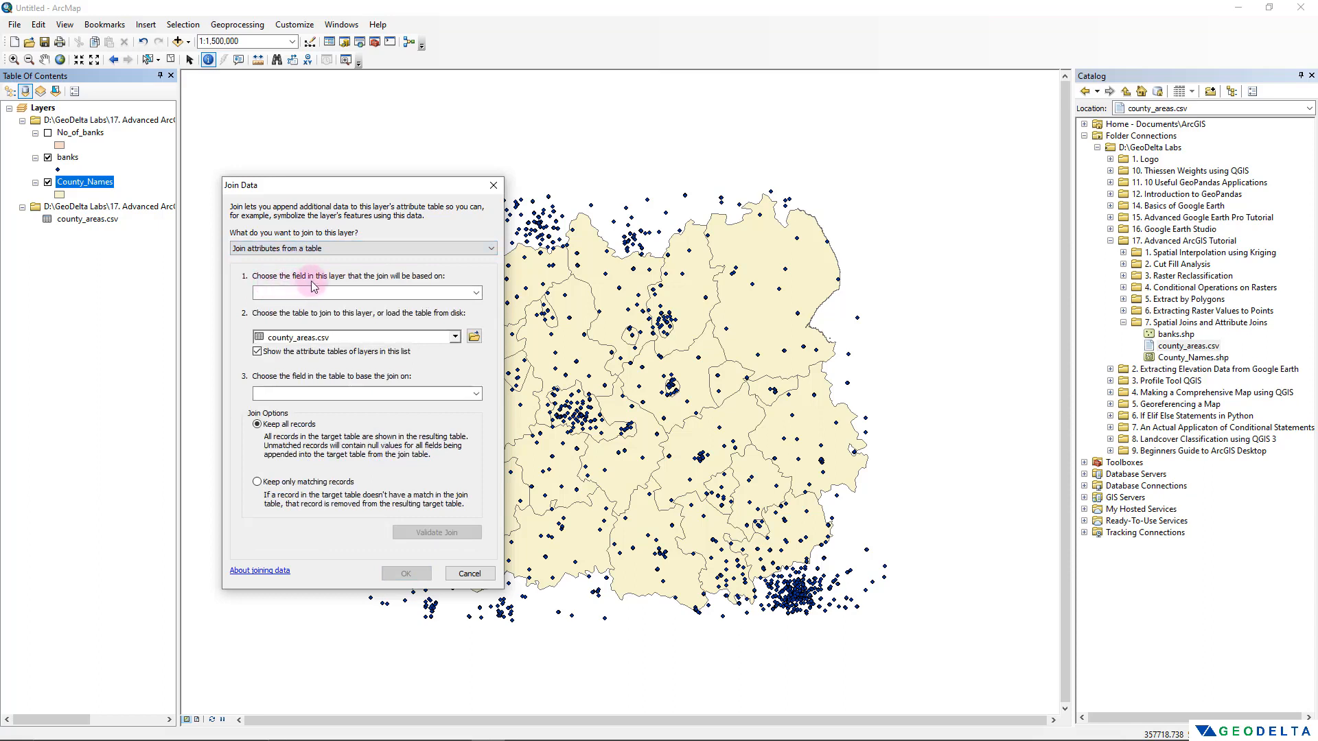
Step: Base the join on NAME_2 matched to the County field of county_areas.csv, and validate the join
{"action": "left_click", "coordinate": [475, 293]}
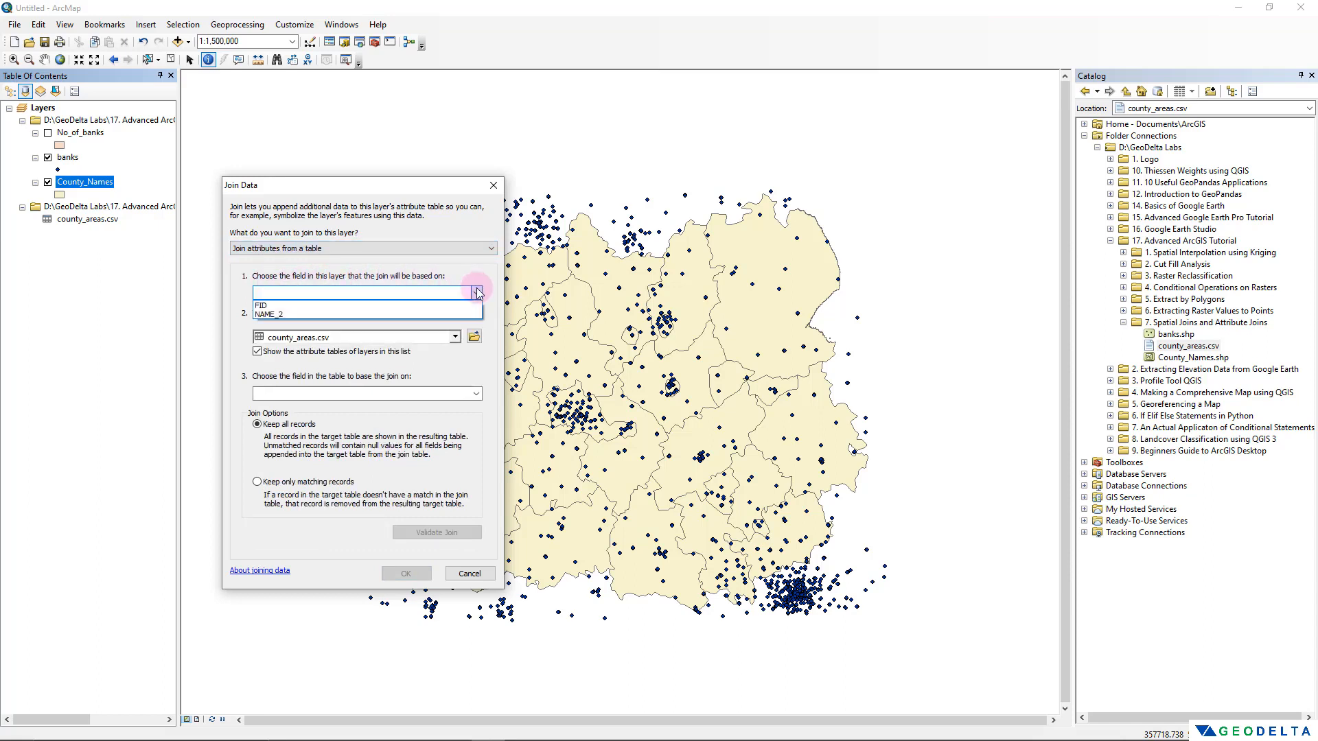
{"action": "left_click", "coordinate": [279, 315]}
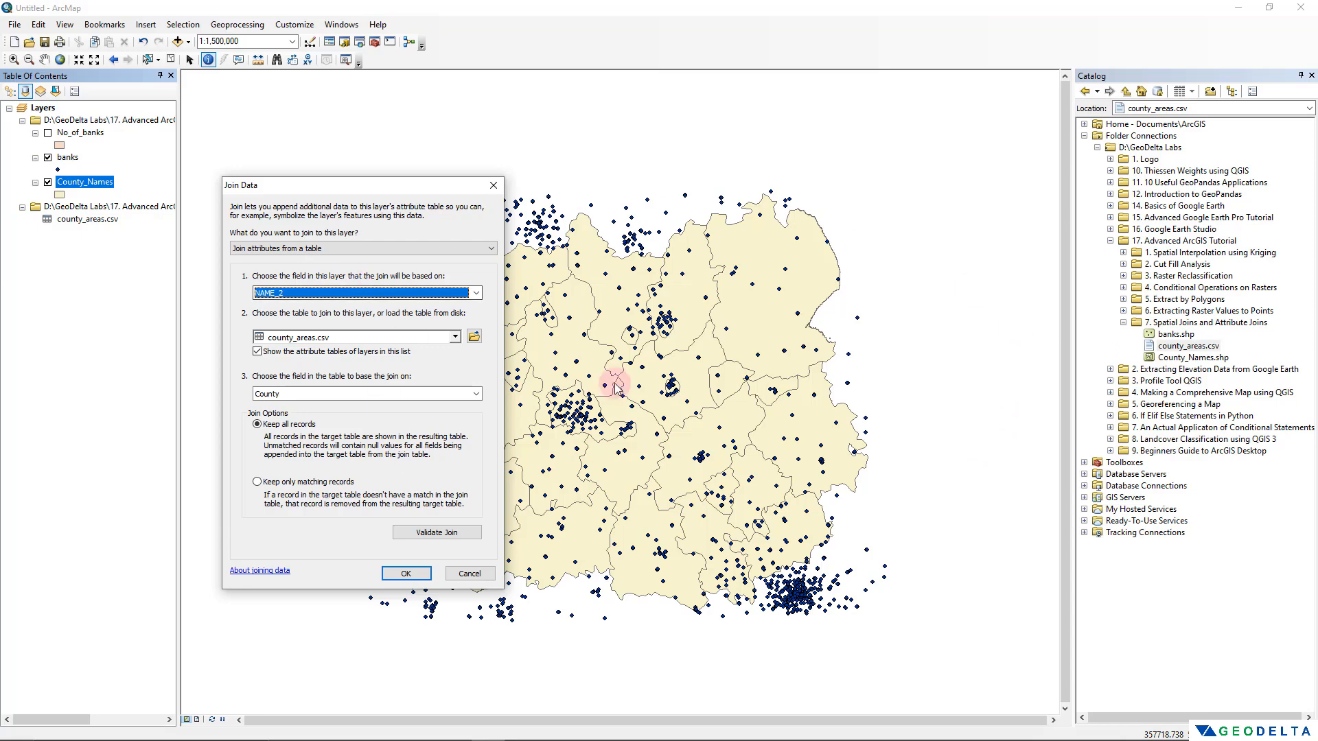
{"action": "left_click", "coordinate": [446, 341]}
{"action": "left_click", "coordinate": [446, 341]}
{"action": "left_click", "coordinate": [453, 341]}
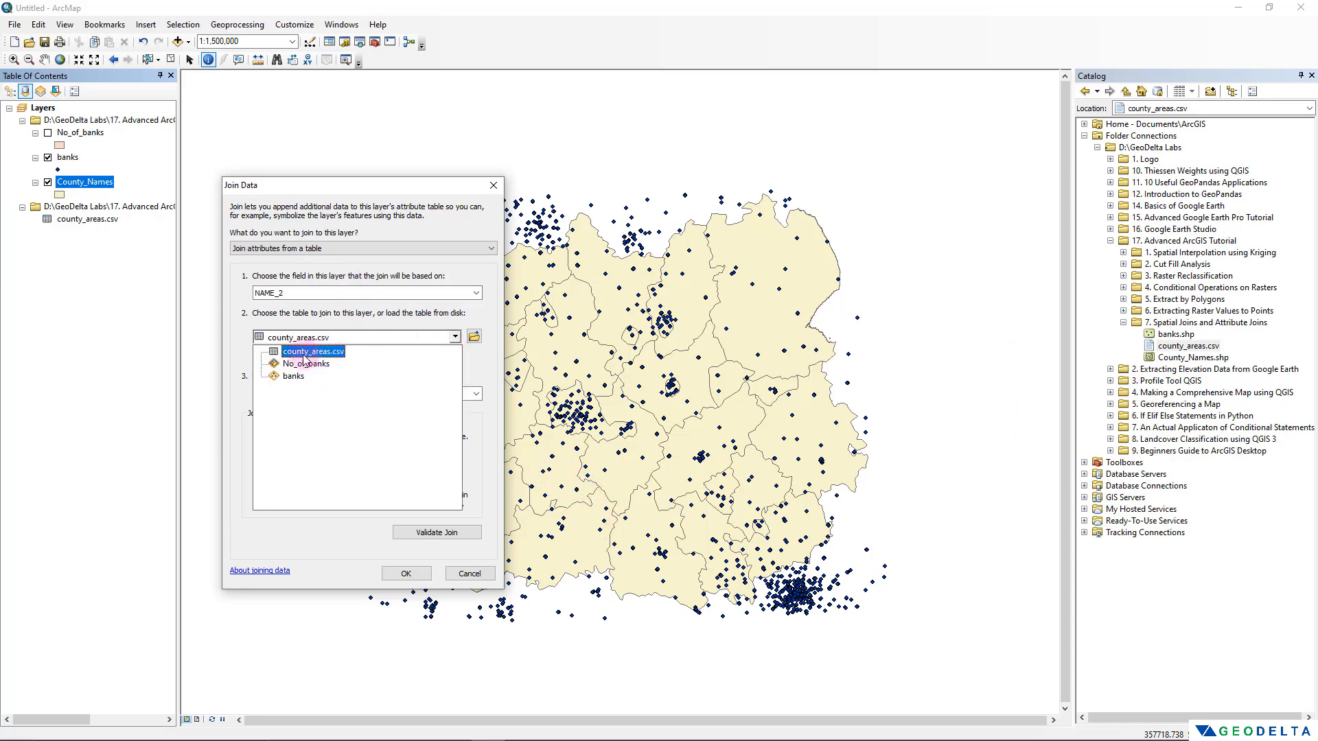
{"action": "left_click", "coordinate": [304, 355]}
{"action": "left_click", "coordinate": [305, 393]}
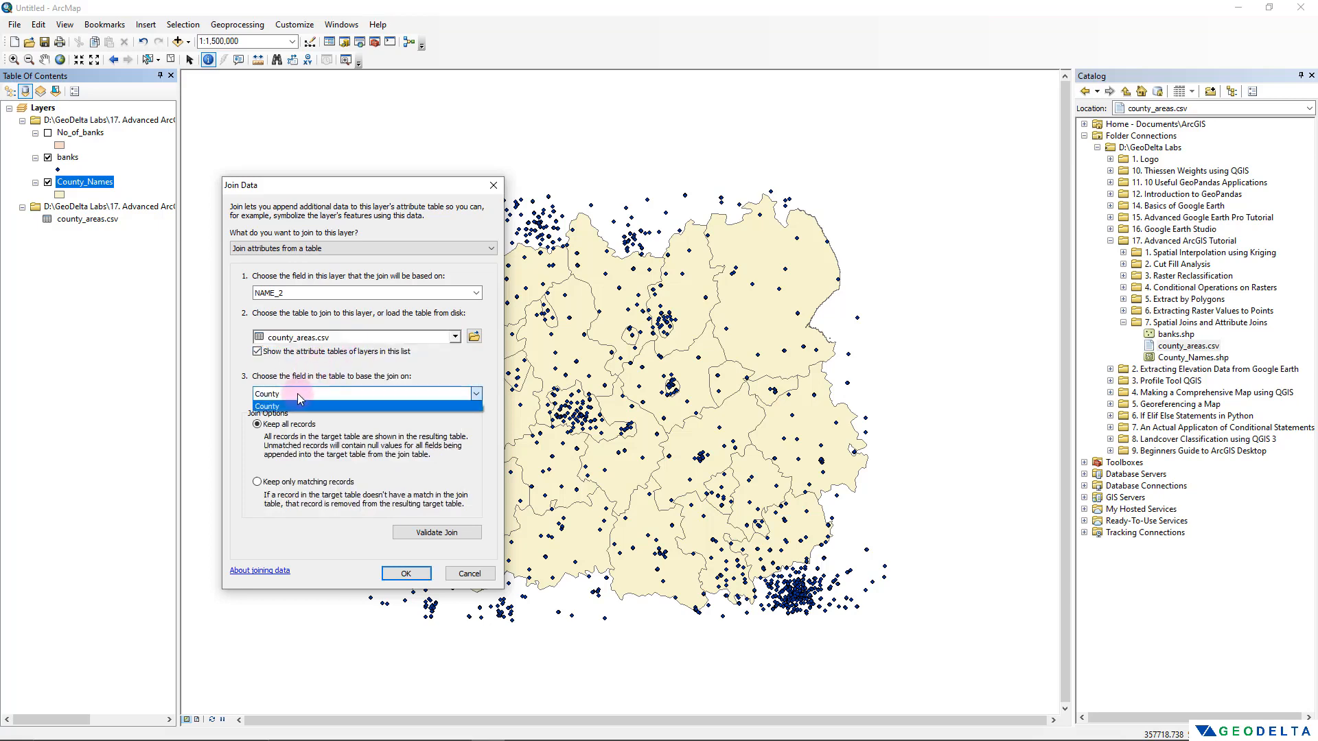
{"action": "left_click", "coordinate": [278, 407]}
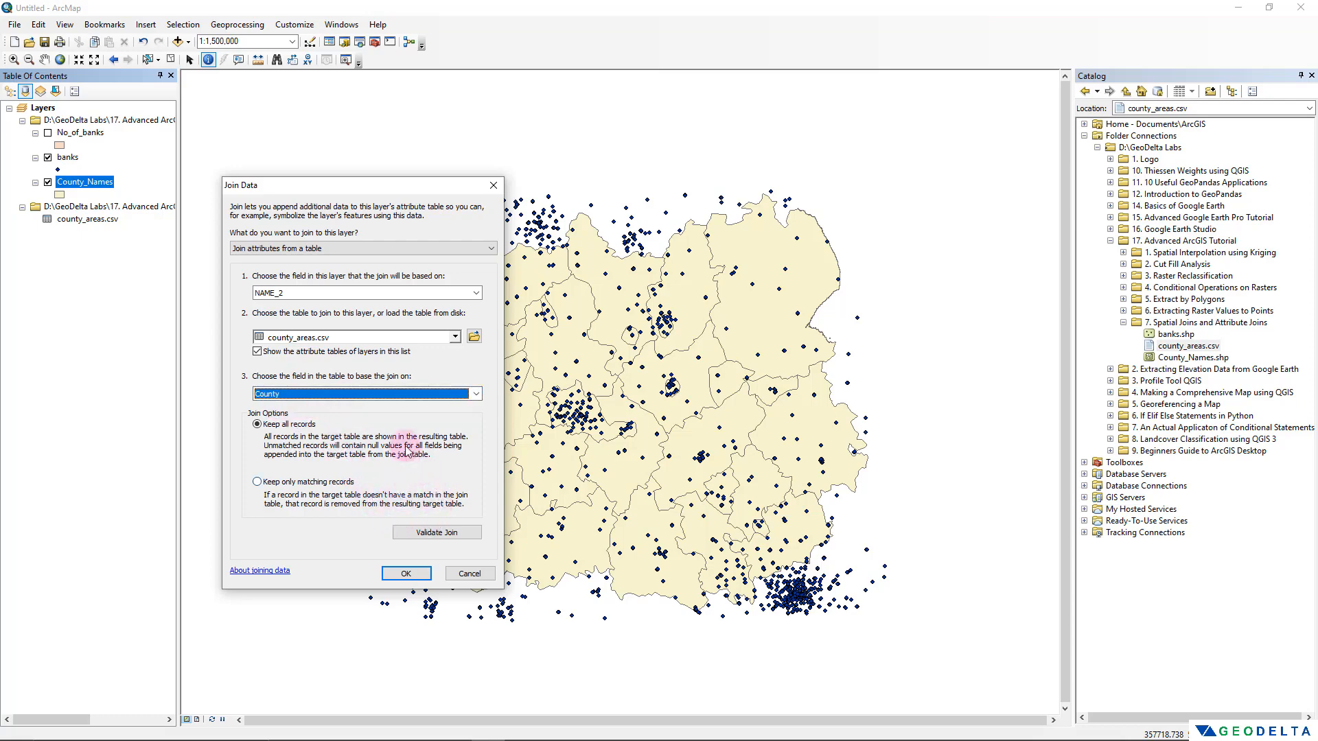
{"action": "left_click", "coordinate": [437, 533]}
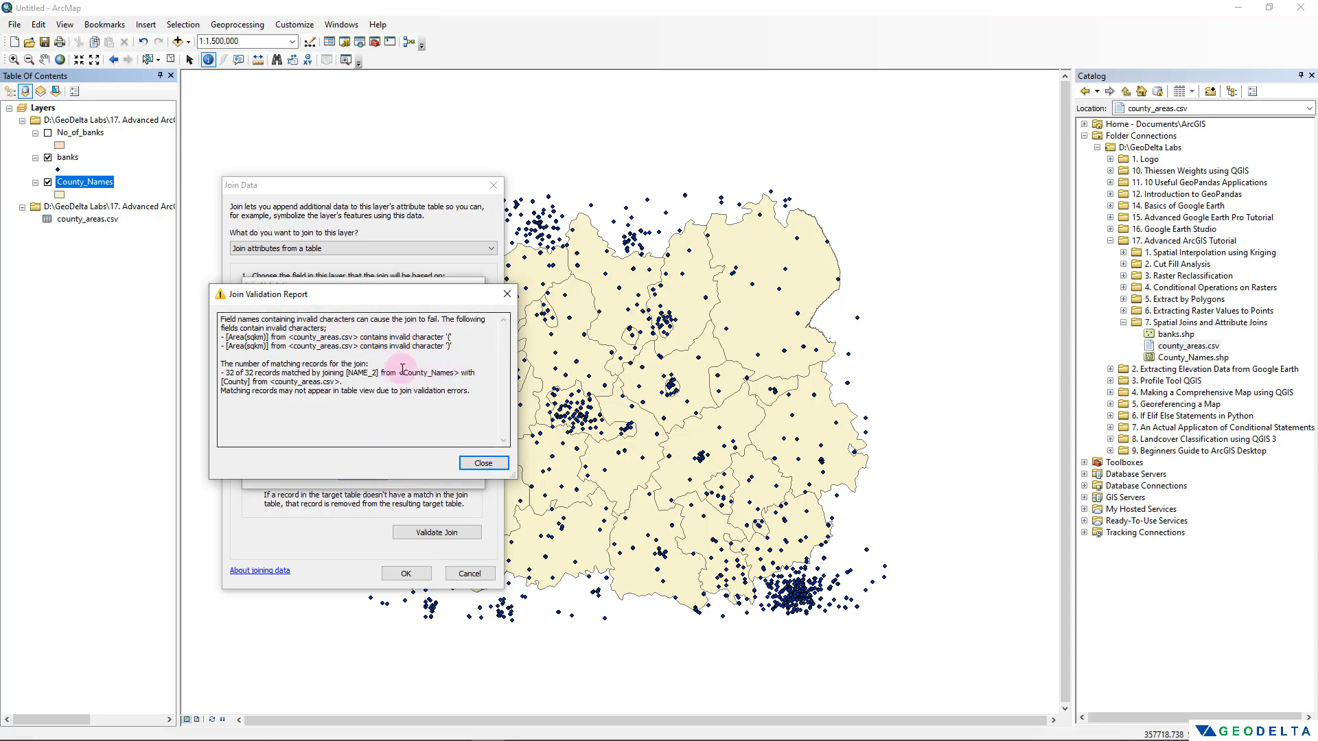
Step: Apply the validated join to County_Names, check the joined County and Area(sqkm) columns in its attribute table, and close the table
{"action": "left_click", "coordinate": [483, 463]}
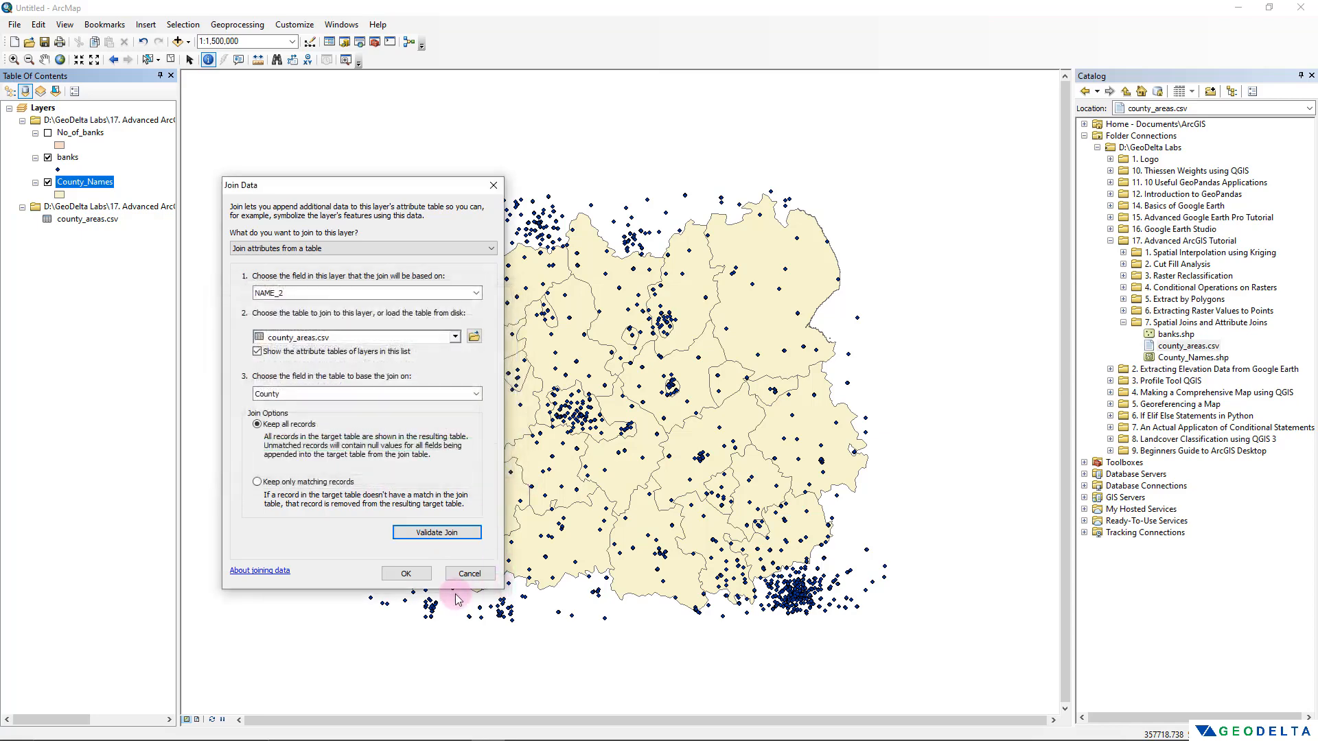
{"action": "left_click", "coordinate": [406, 574]}
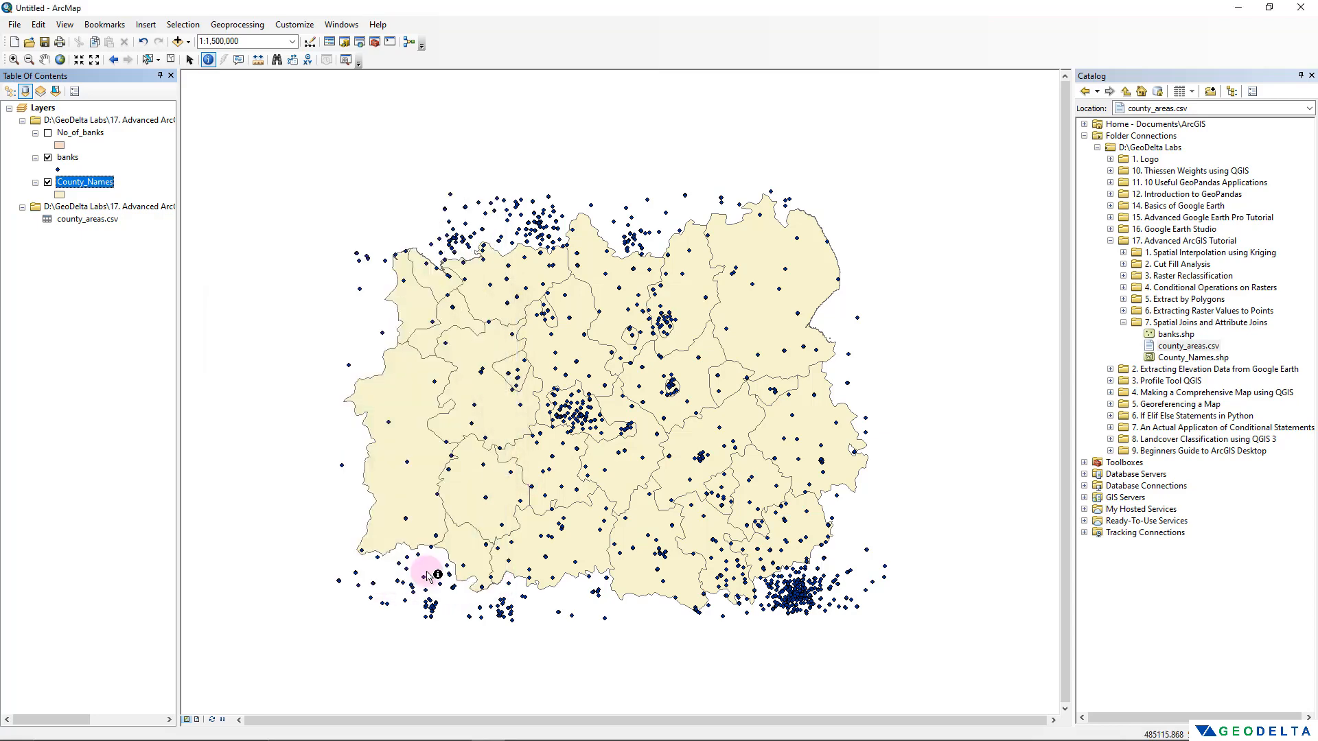
{"action": "right_click", "coordinate": [99, 185]}
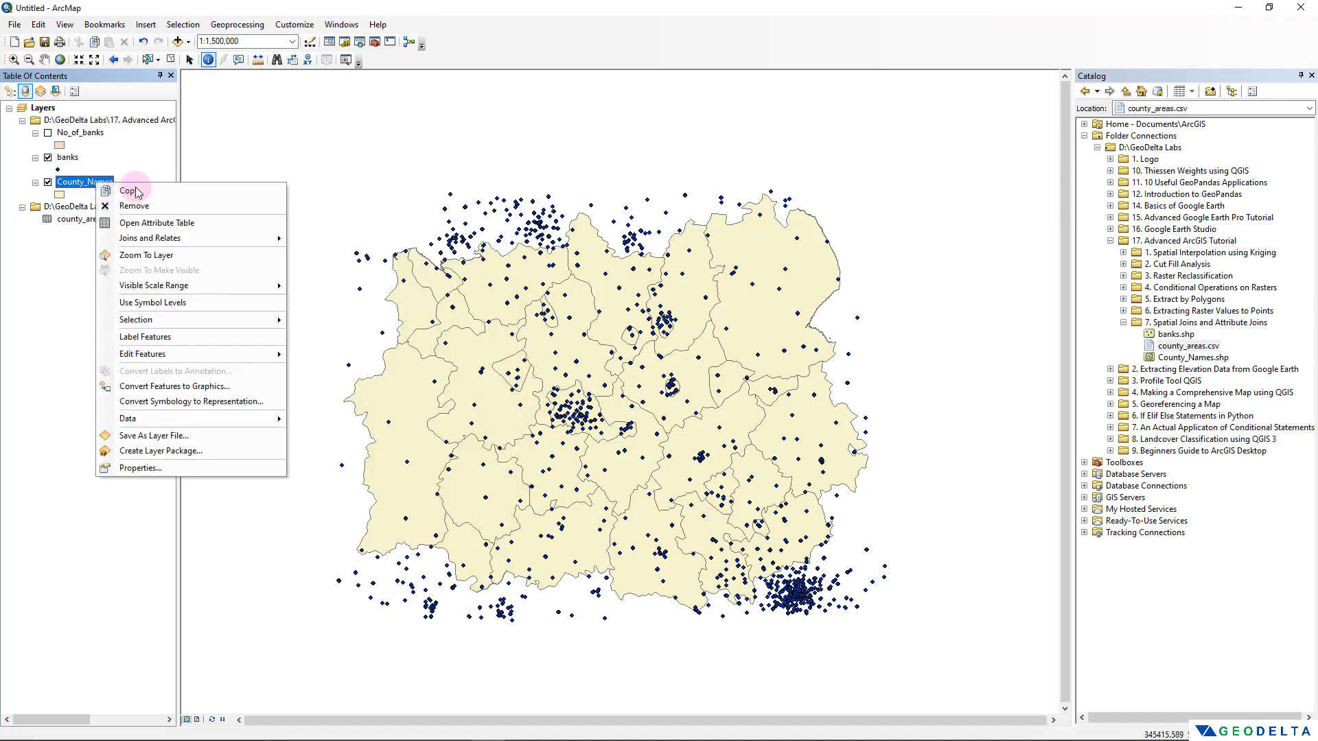
{"action": "left_click", "coordinate": [184, 223]}
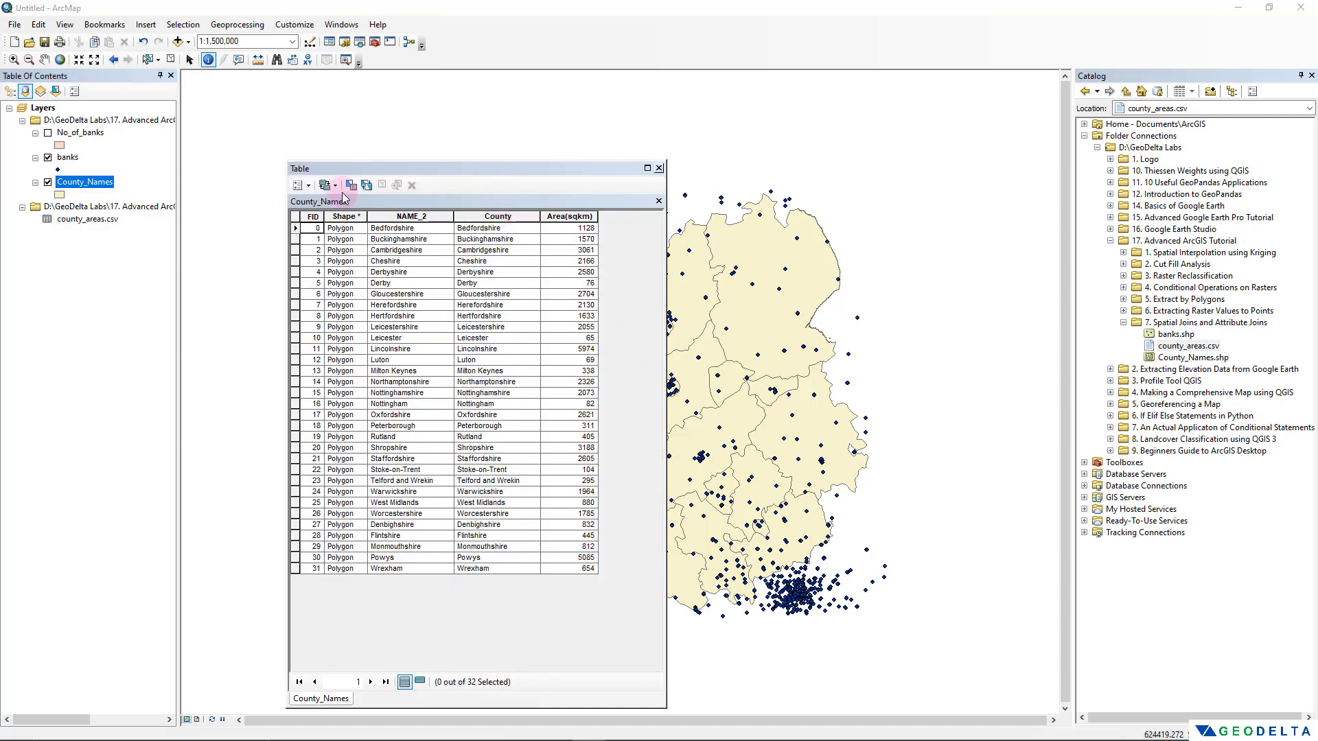
{"action": "left_click", "coordinate": [106, 187]}
{"action": "left_click", "coordinate": [507, 216]}
{"action": "left_click", "coordinate": [434, 216]}
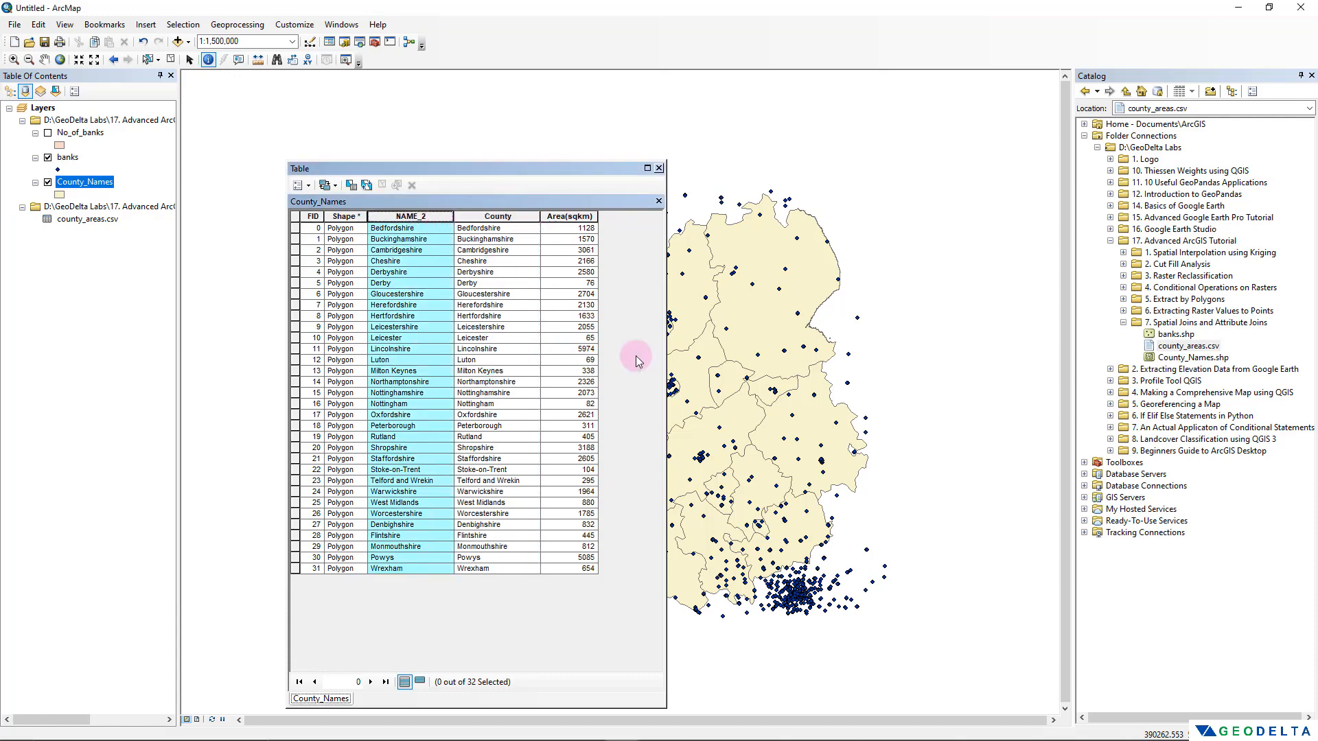
{"action": "left_click", "coordinate": [659, 168]}
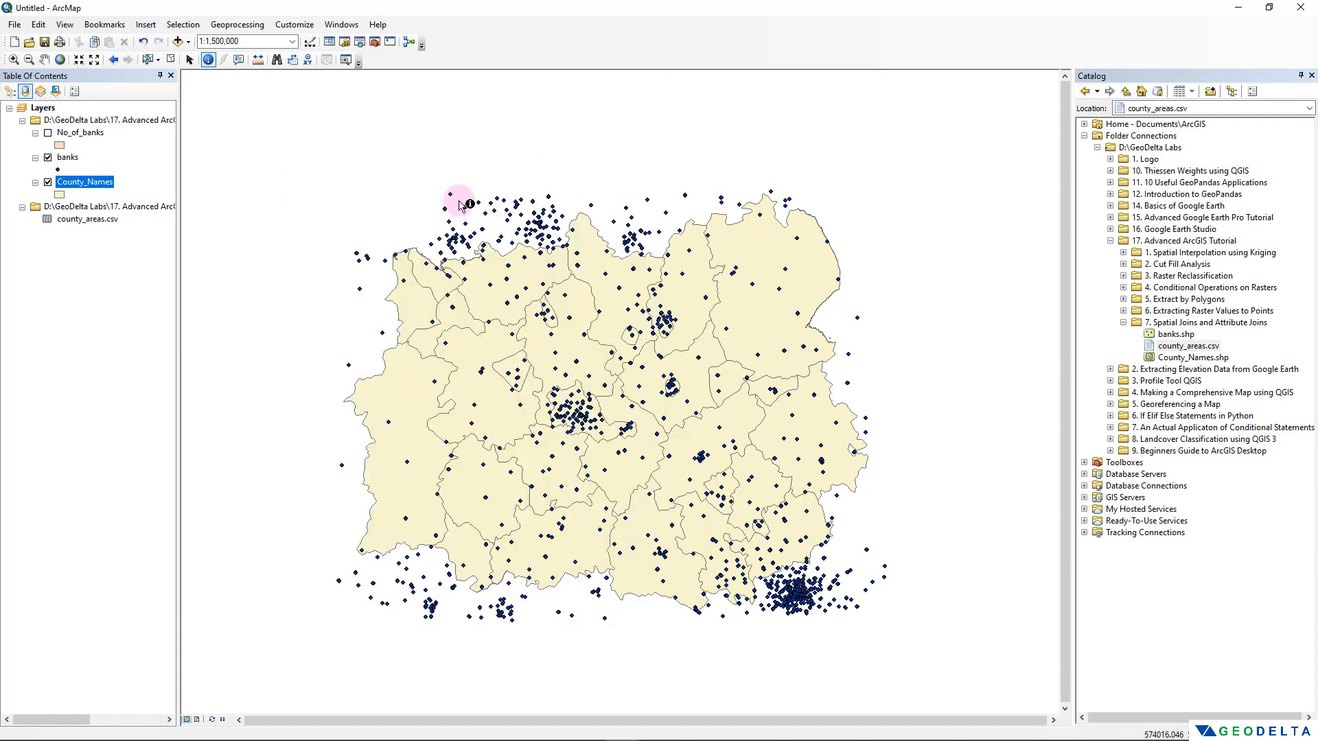
Step: Symbolize the County_Names layer by unique values of Area(sqkm), adding all values with an orange-to-blue color ramp
{"action": "right_click", "coordinate": [99, 189]}
{"action": "left_click", "coordinate": [176, 471]}
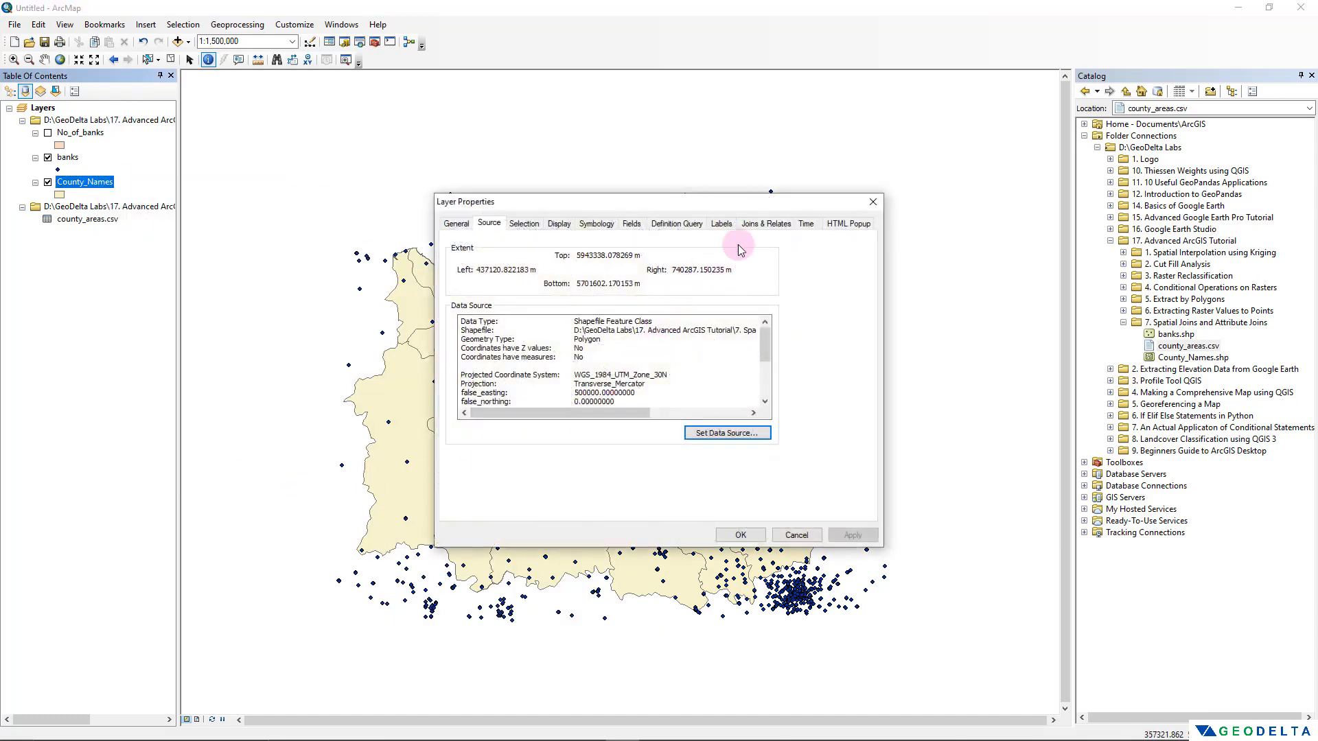
{"action": "left_click_drag", "start_coordinate": [736, 208], "coordinate": [939, 246]}
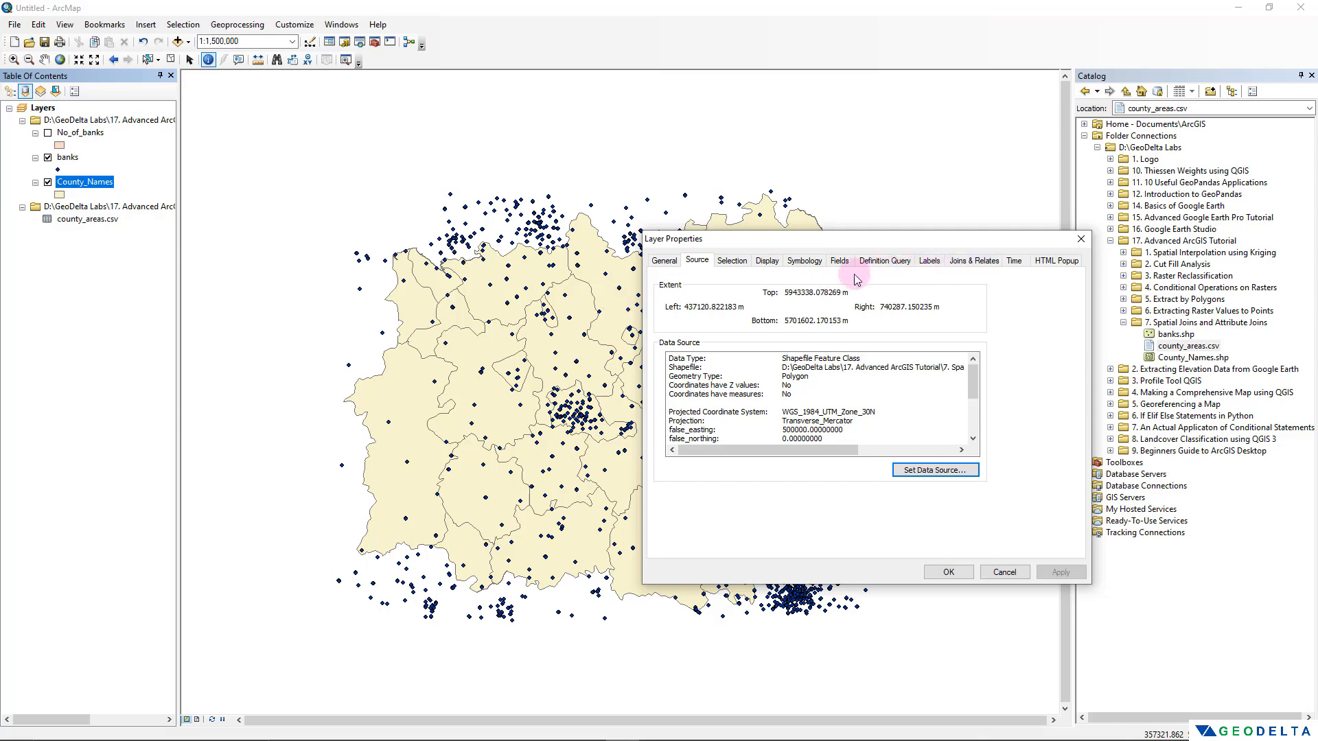
{"action": "left_click", "coordinate": [804, 262]}
{"action": "left_click", "coordinate": [674, 307]}
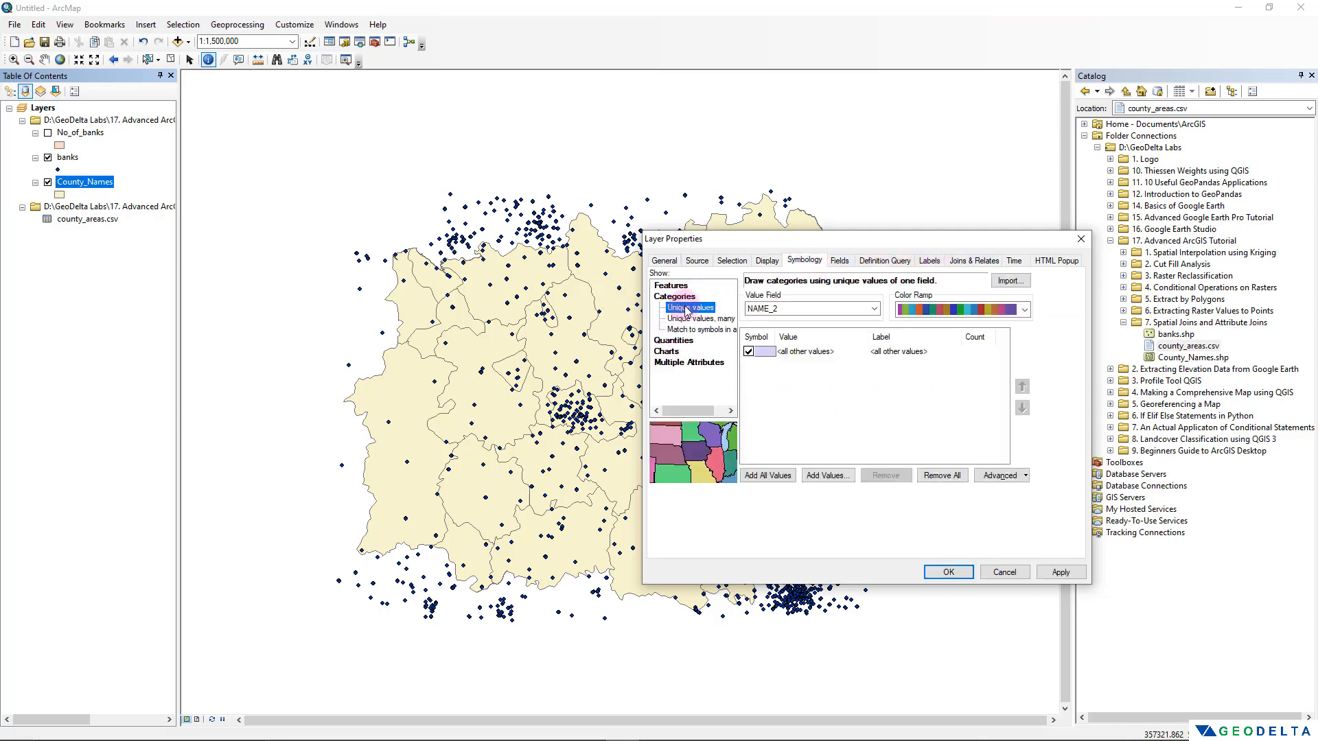
{"action": "left_click", "coordinate": [875, 309]}
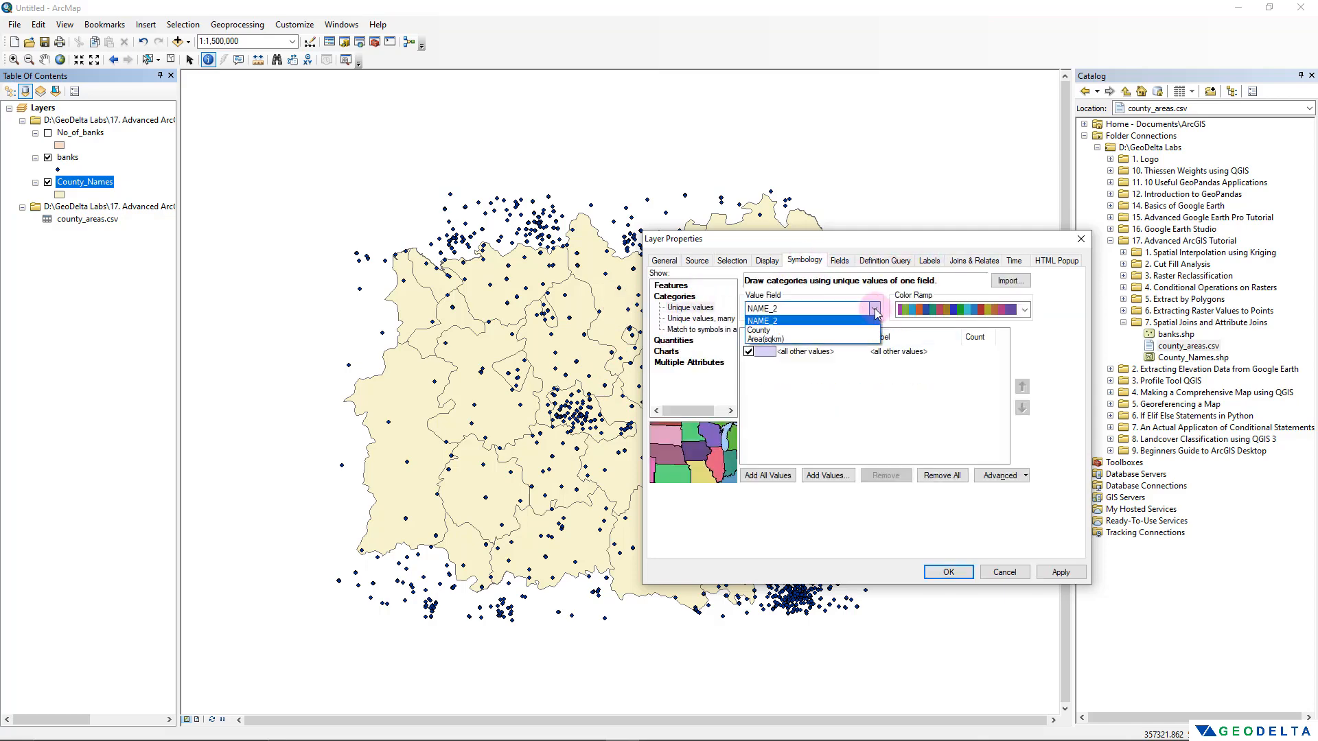
{"action": "left_click", "coordinate": [772, 339]}
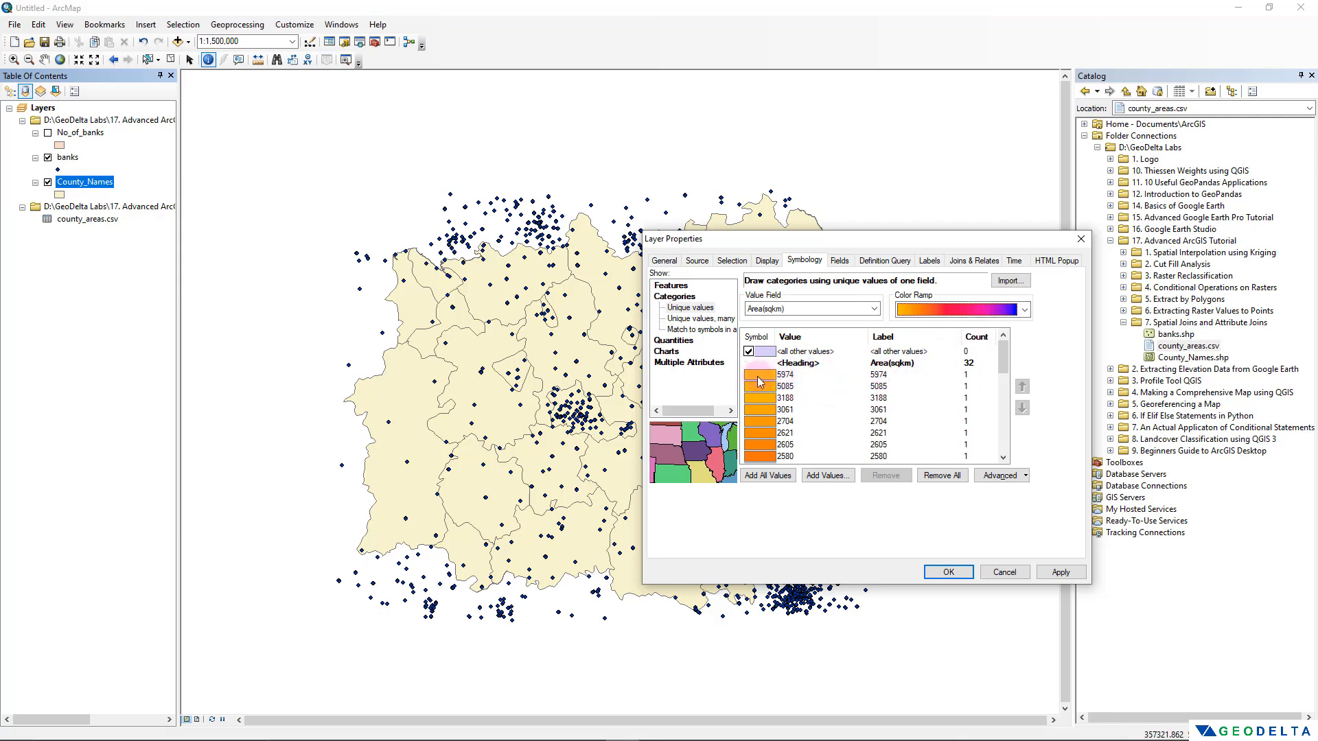
{"action": "left_click_drag", "start_coordinate": [1002, 357], "coordinate": [1003, 440]}
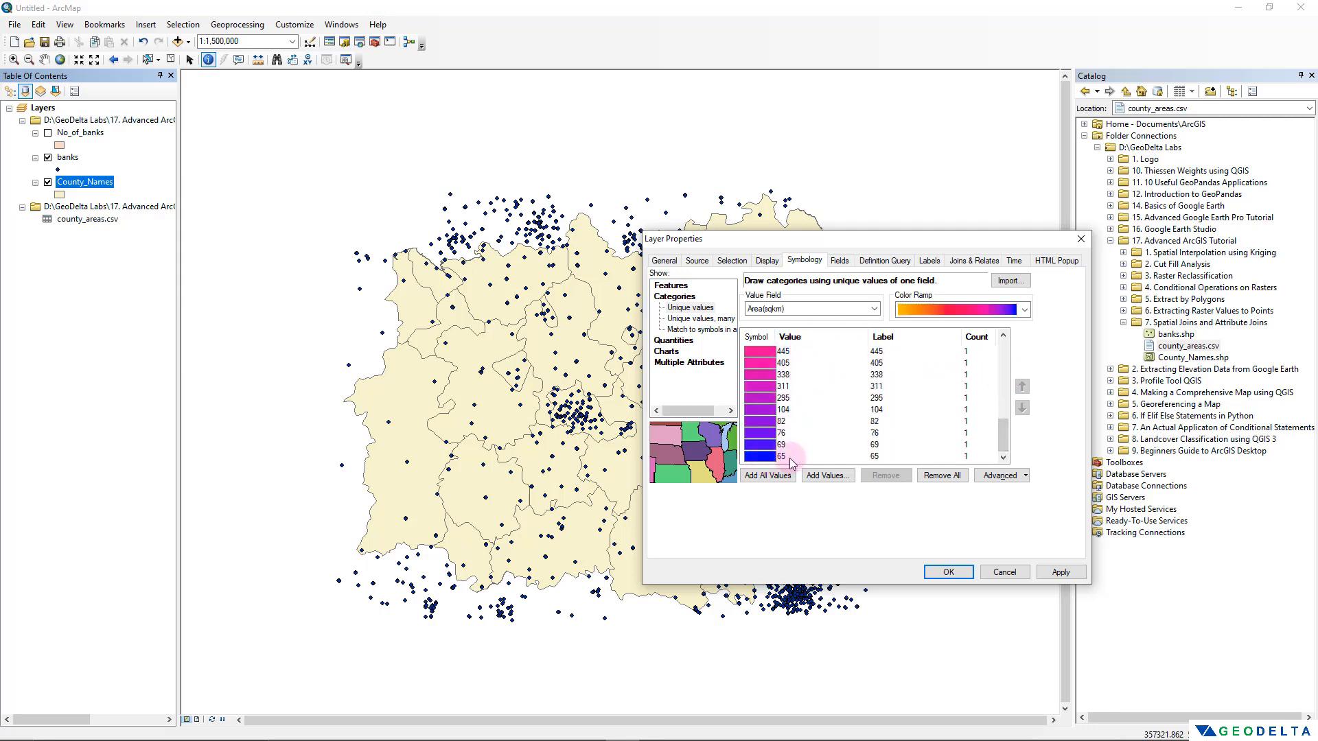
{"action": "left_click", "coordinate": [959, 569]}
{"action": "left_click", "coordinate": [1056, 573]}
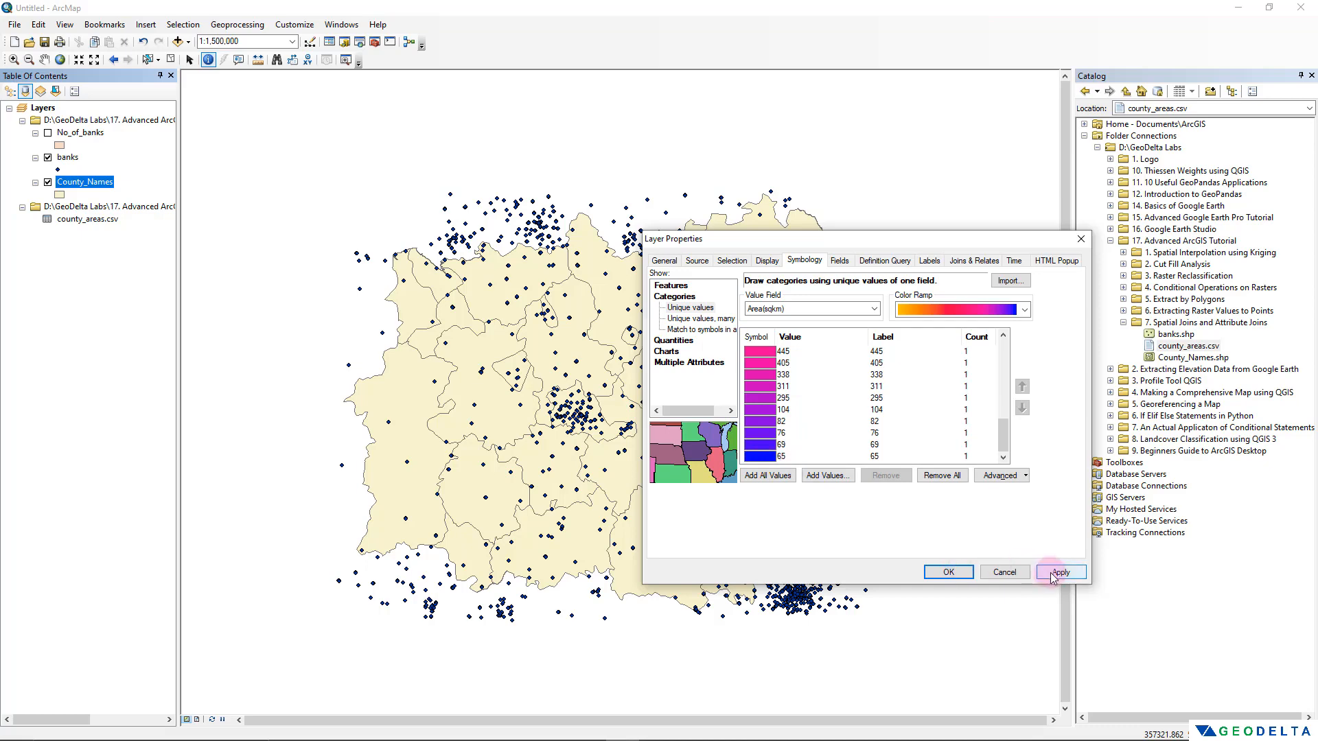
{"action": "left_click", "coordinate": [947, 573]}
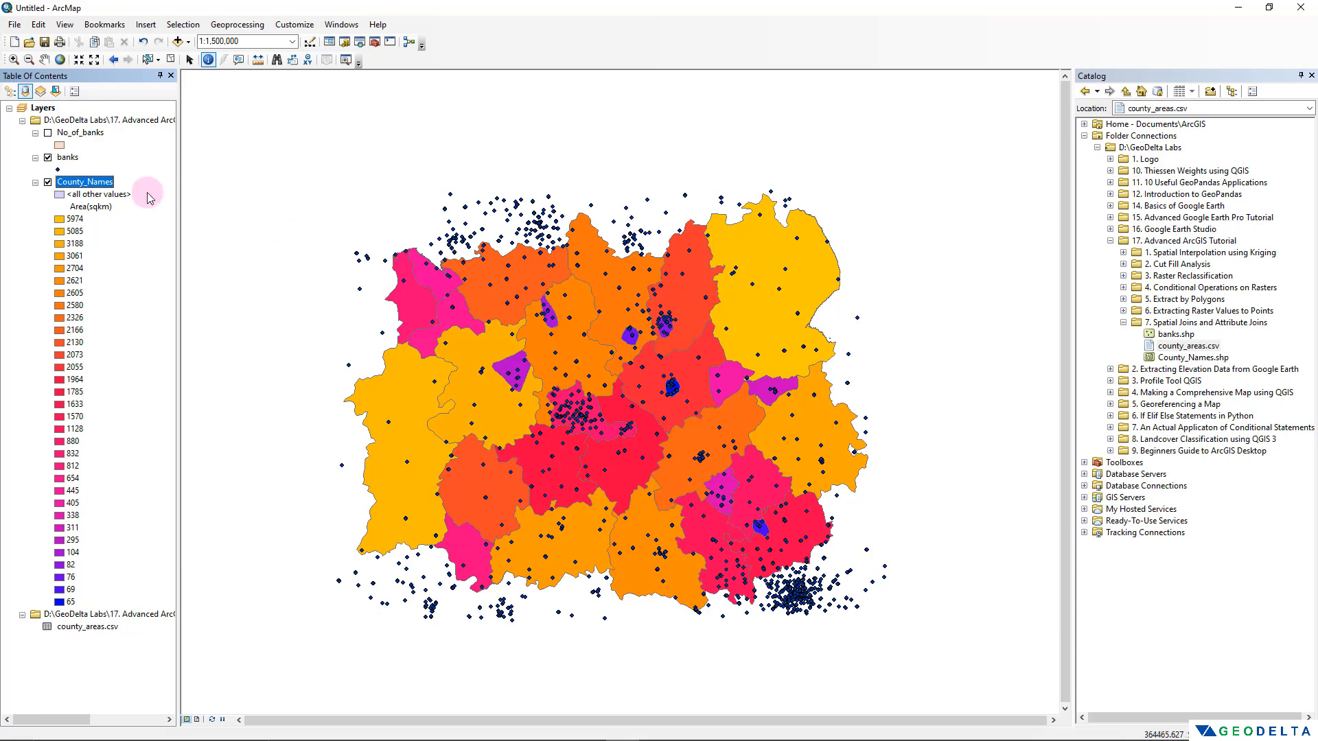
Step: Hide the banks layer to view the county areas symbology on its own
{"action": "left_click", "coordinate": [48, 158]}
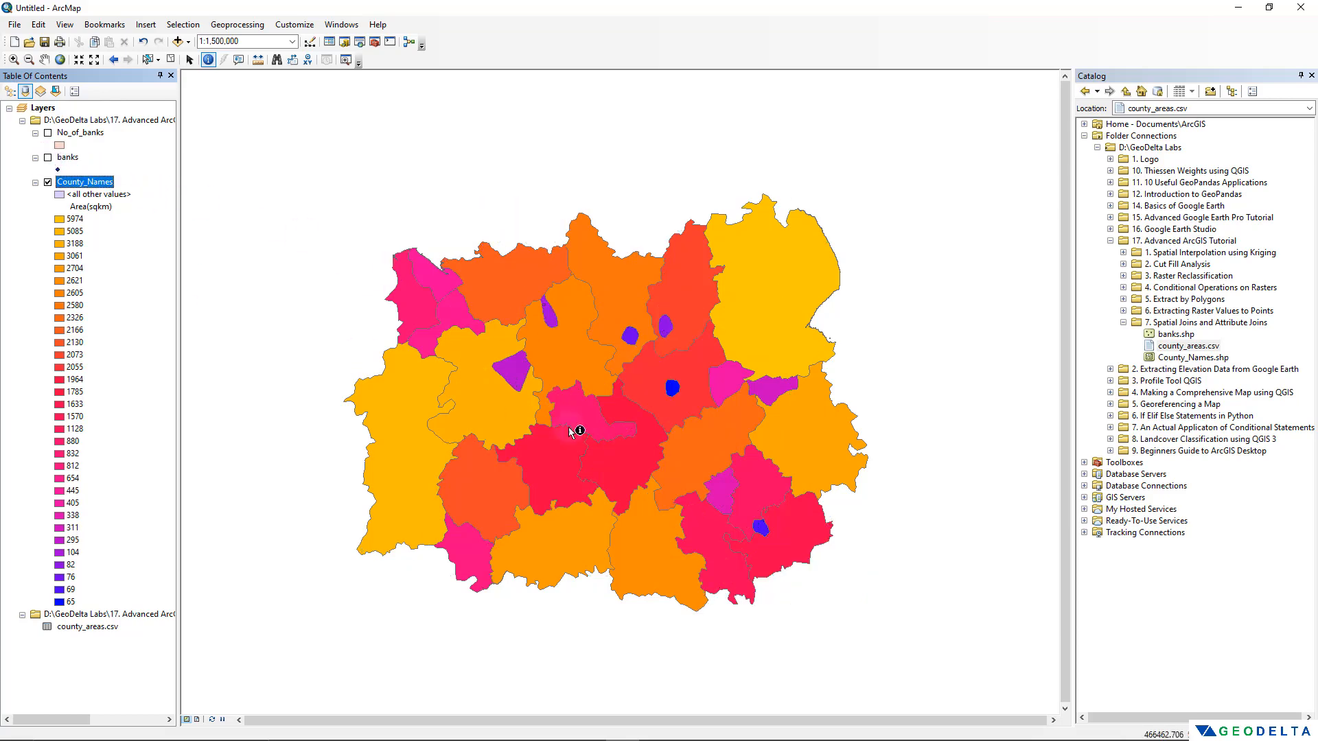
{"action": "scroll", "coordinate": [621, 339], "scroll_direction": "up", "scroll_amount": 1}
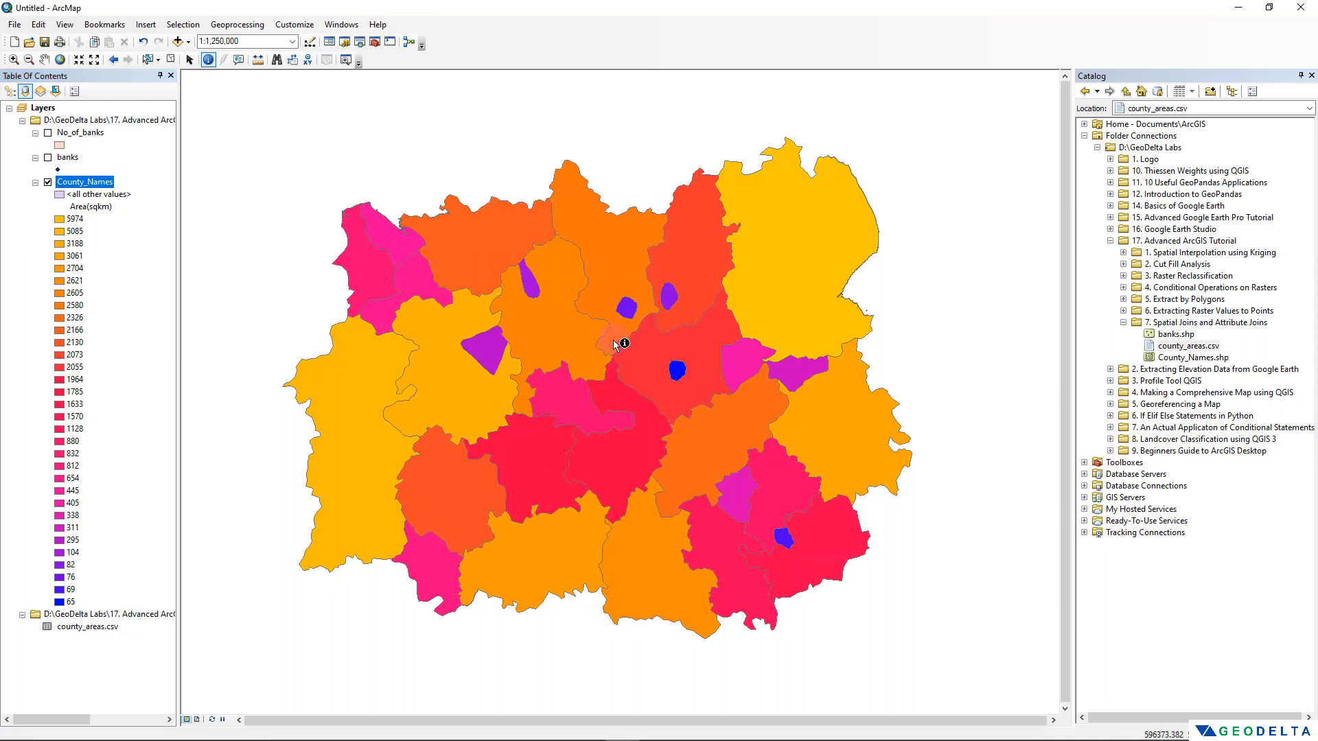
{"action": "mouse_move", "coordinate": [618, 342]}
{"action": "left_mouse_down"}
{"action": "mouse_move", "coordinate": [625, 357]}
{"action": "mouse_move", "coordinate": [633, 322]}
{"action": "left_mouse_up"}
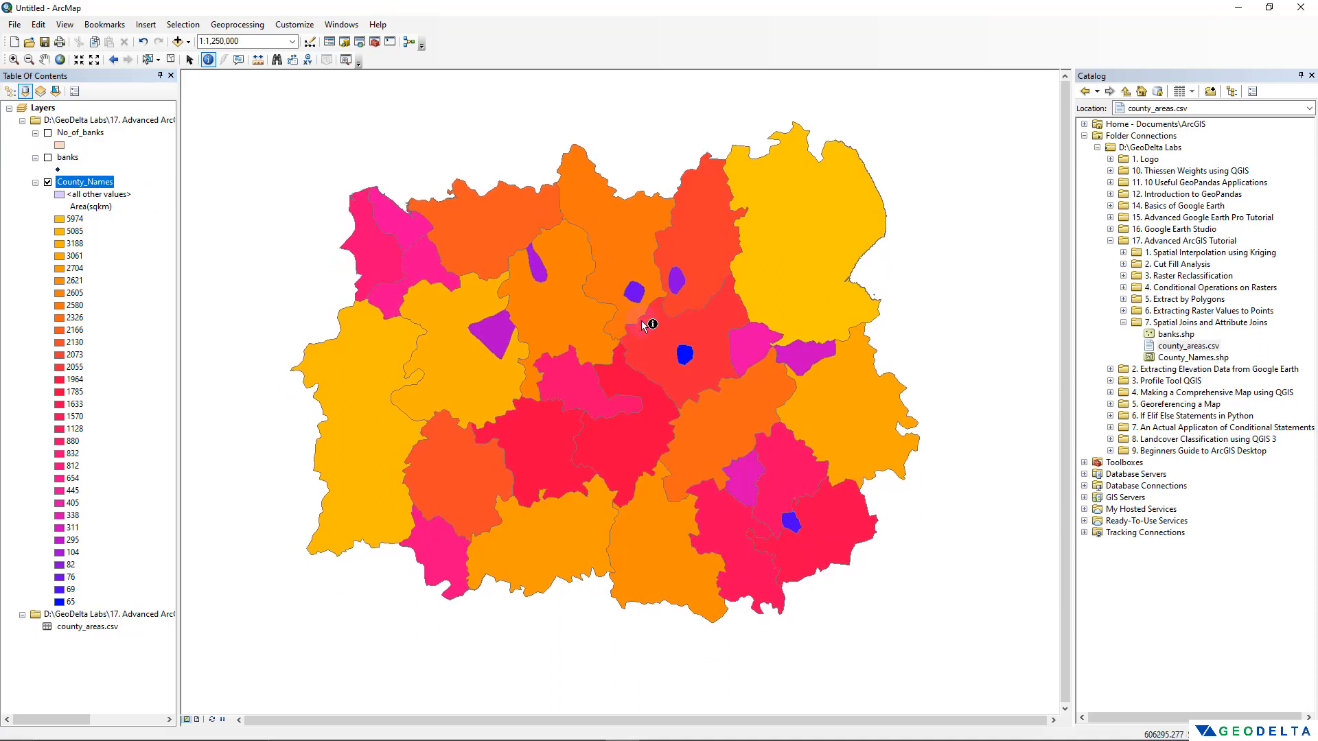